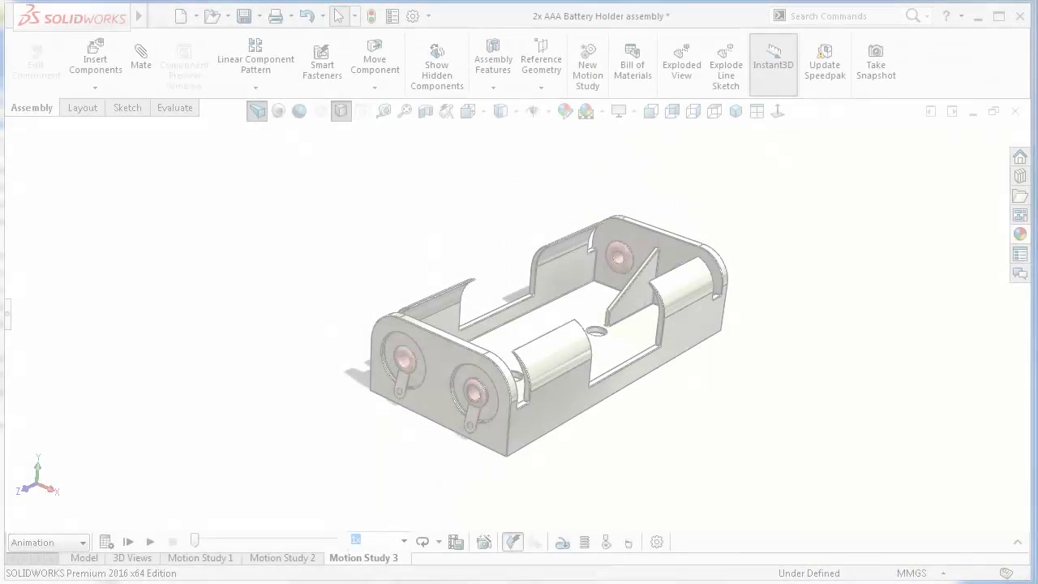
# Play Motion Study 3 on the finished battery holder assembly.
pyautogui.click(128, 542)
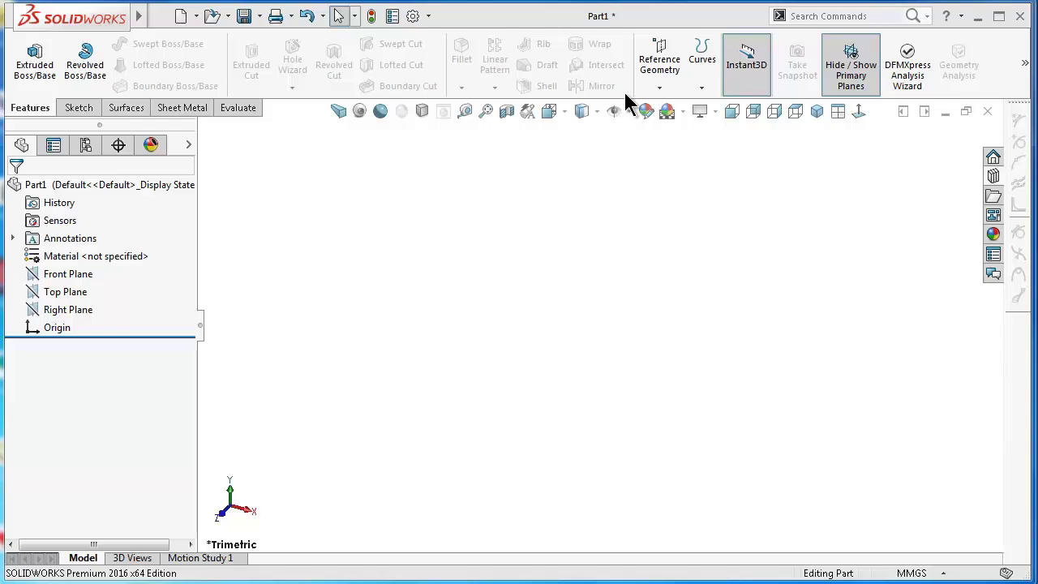
# Draw a corner rectangle on the Front Plane with its bottom edge midpoint on the origin.
pyautogui.click(64, 274)
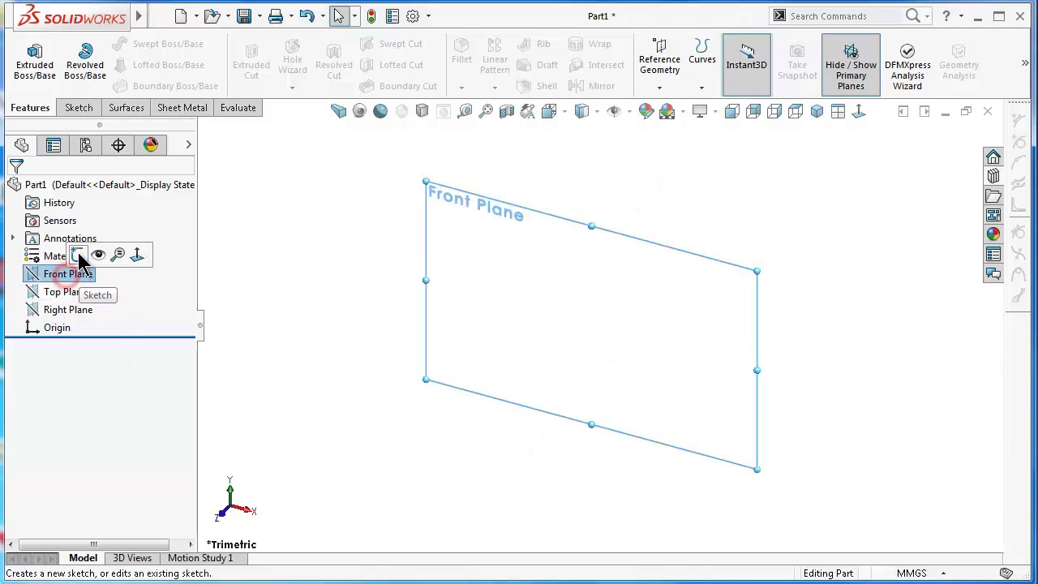
pyautogui.click(78, 255)
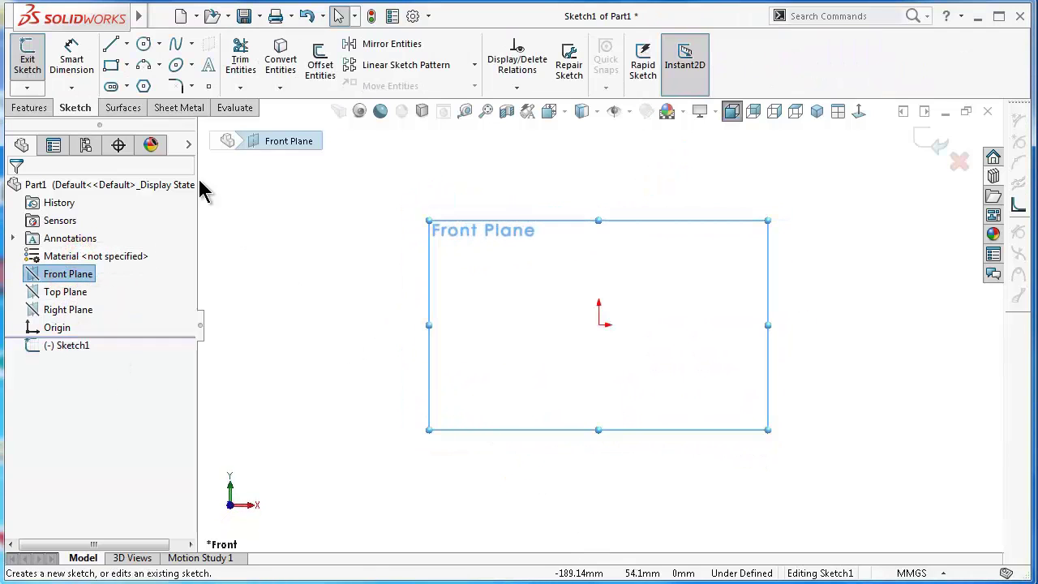
pyautogui.click(111, 65)
pyautogui.click(475, 190)
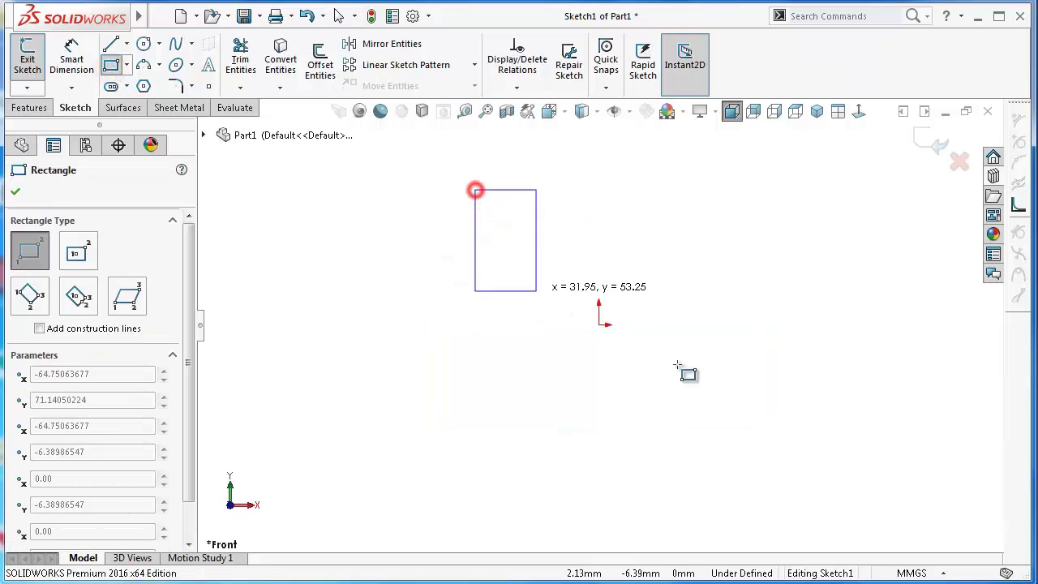
pyautogui.click(772, 324)
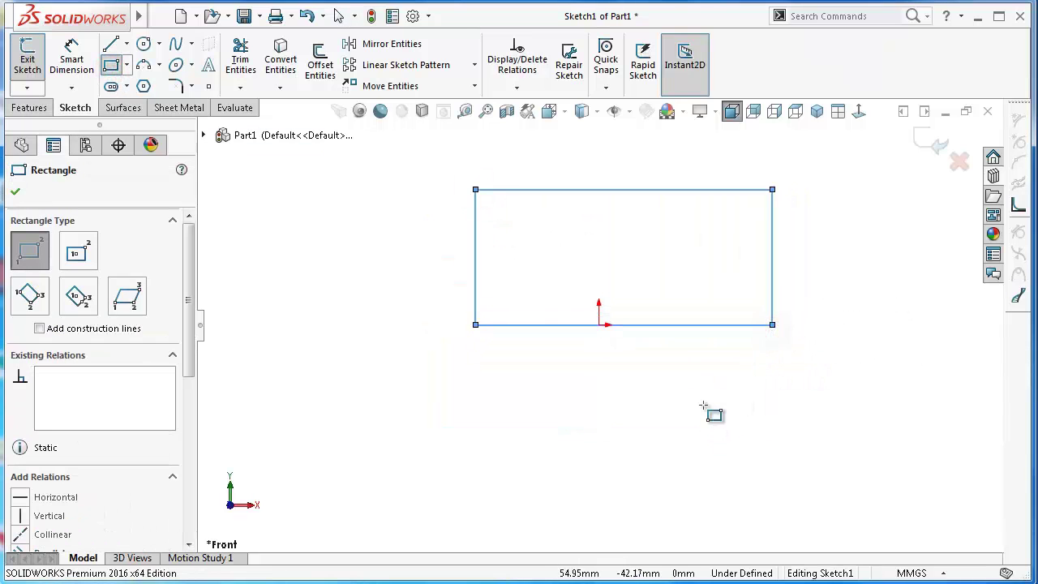
pyautogui.press('Escape')
pyautogui.click(613, 325)
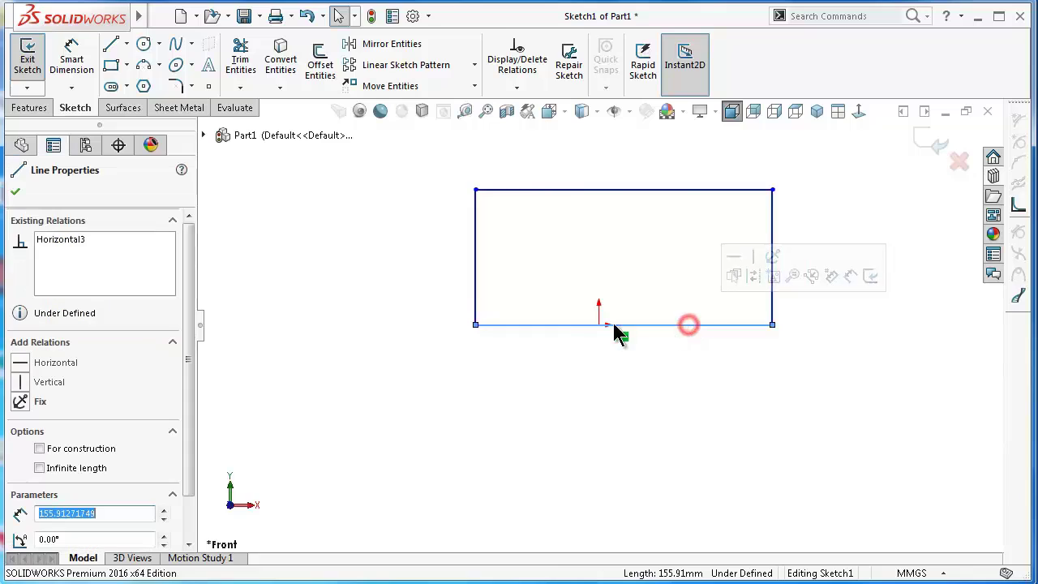
pyautogui.keyDown('ctrl'); pyautogui.click(599, 324); pyautogui.keyUp('ctrl')
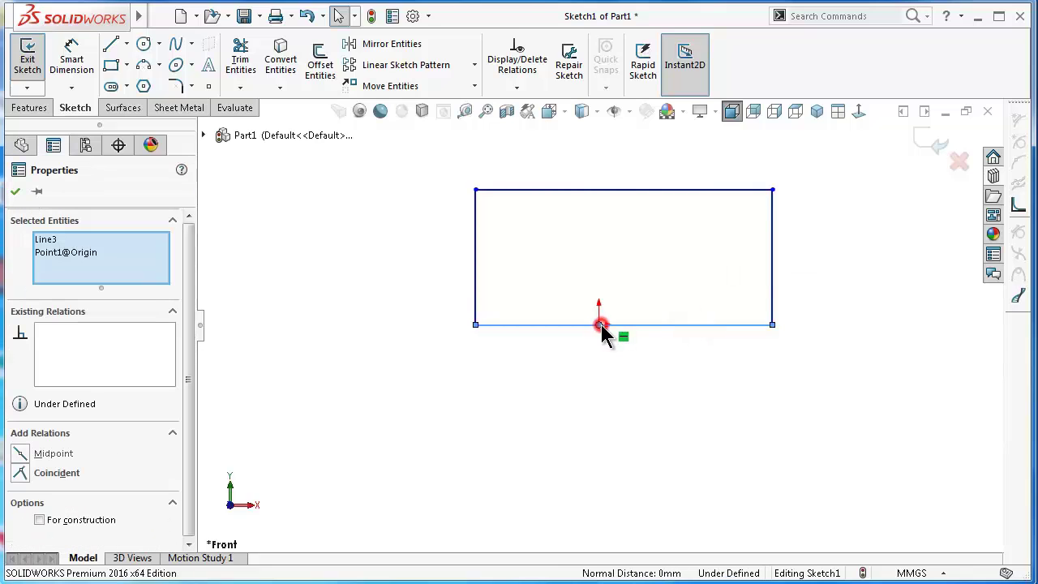
pyautogui.click(646, 258)
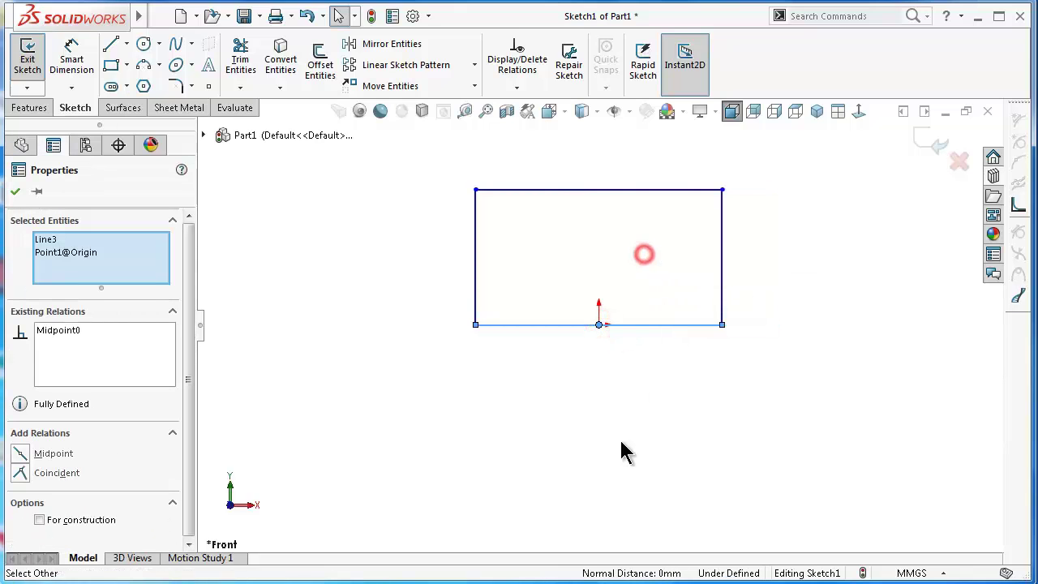
# Dimension the rectangle 24.5 mm wide and 13 mm tall.
pyautogui.click(619, 437)
pyautogui.moveTo(765, 433); pyautogui.dragTo(787, 401, button='right')
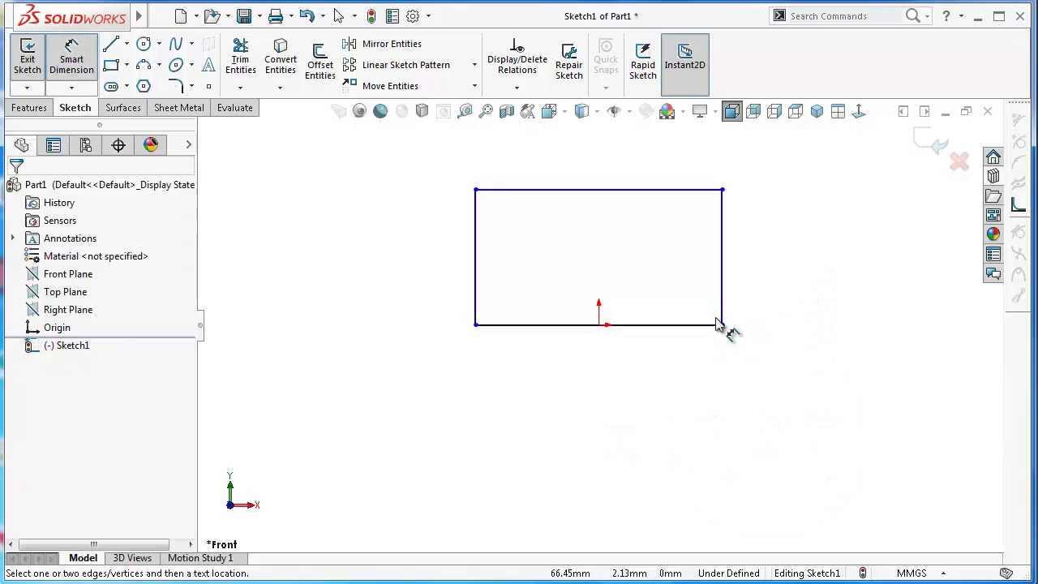
pyautogui.click(679, 325)
pyautogui.click(648, 400)
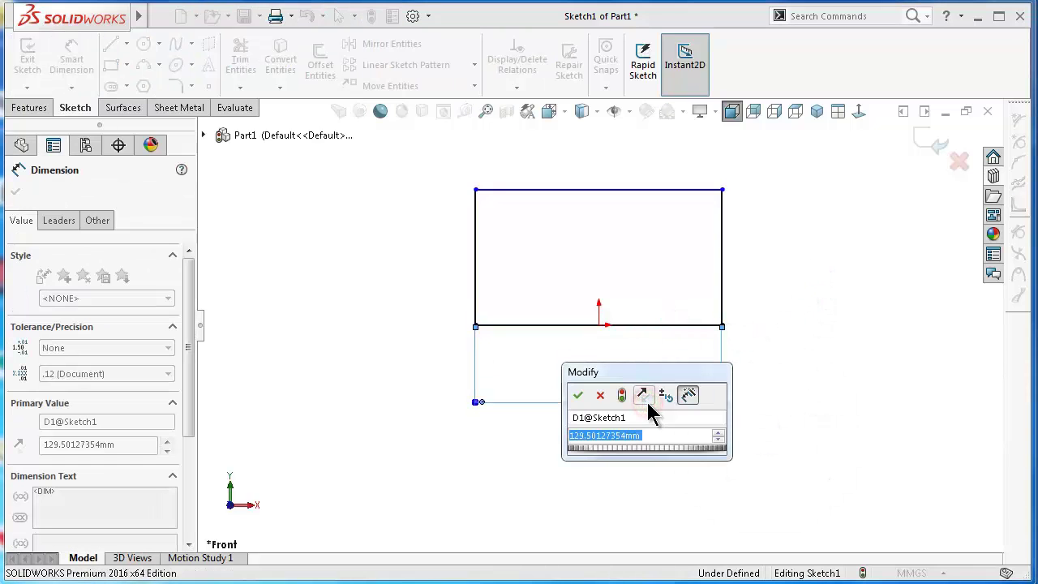
pyautogui.write('24.5')
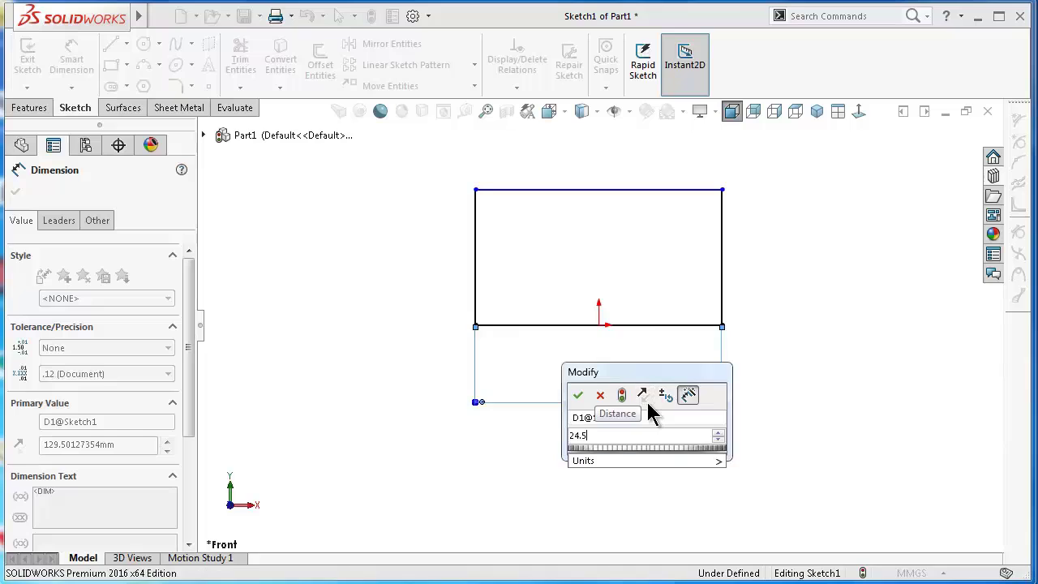
pyautogui.press('Return')
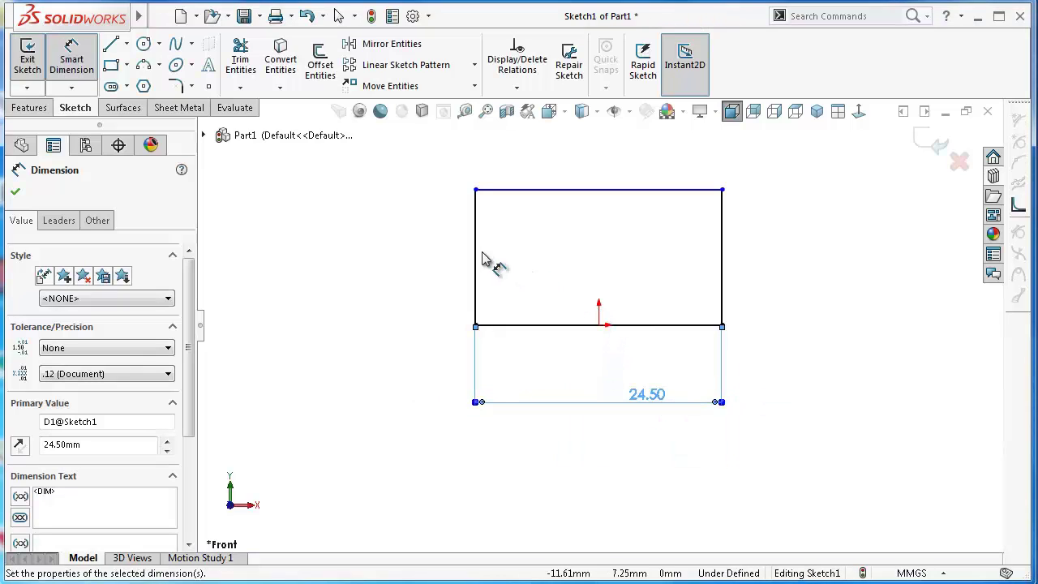
pyautogui.click(476, 254)
pyautogui.click(353, 253)
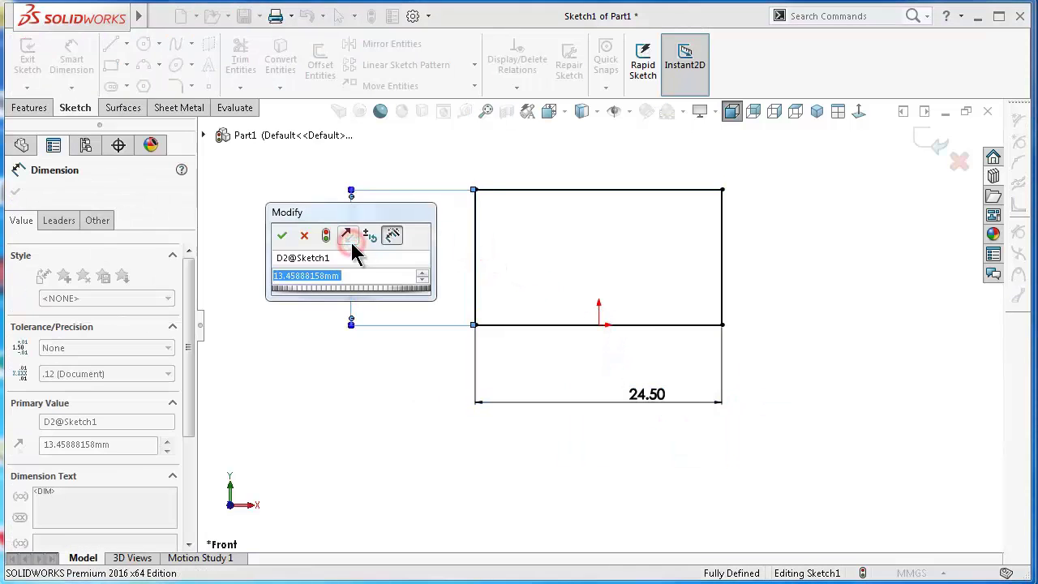
pyautogui.write('13')
pyautogui.press('Return')
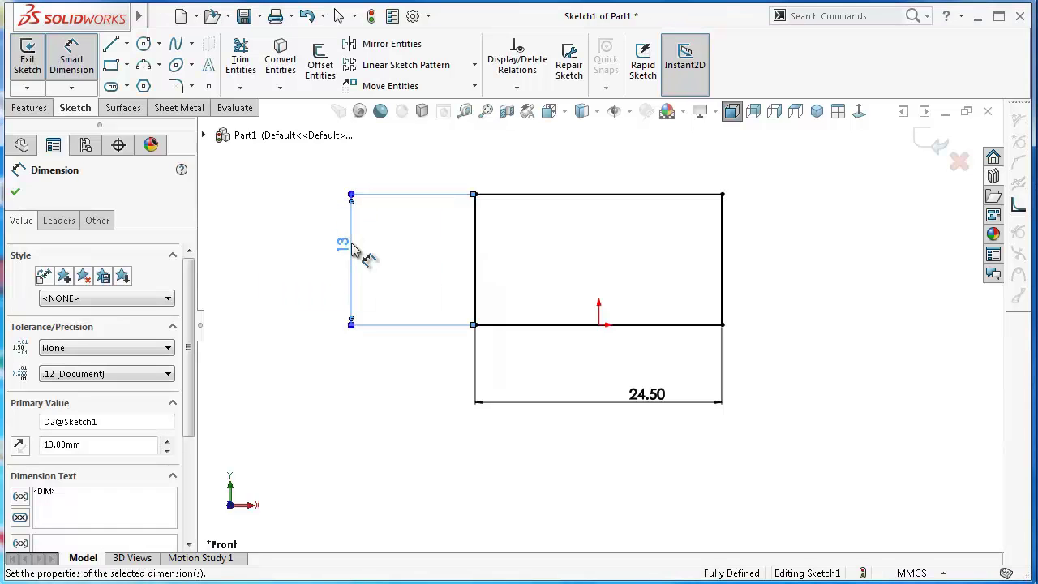
pyautogui.scroll(-2, 467, 211)
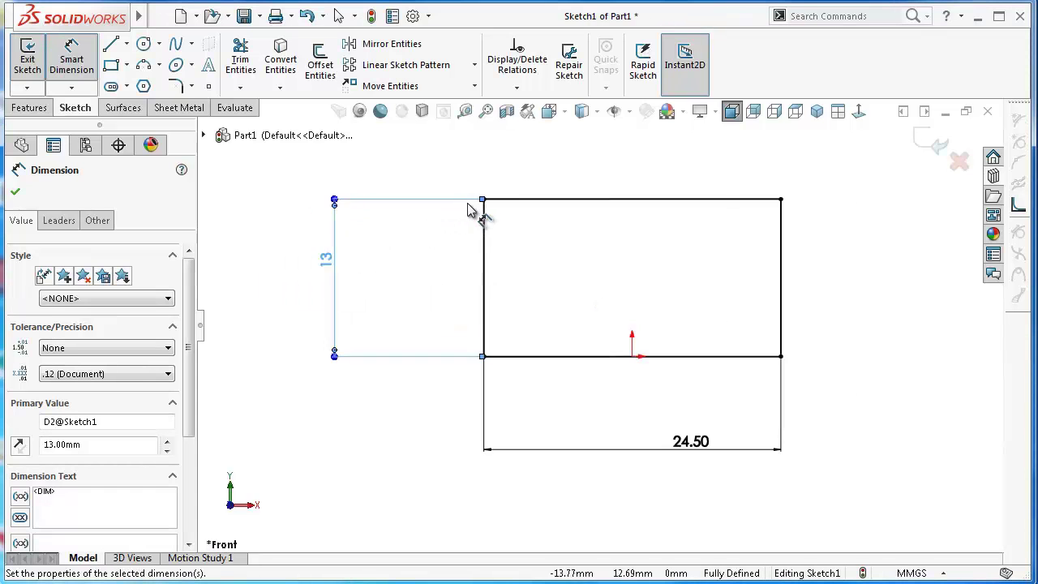
# Round the rectangle's top-left and top-right corners with 5 mm sketch fillets.
pyautogui.click(178, 85)
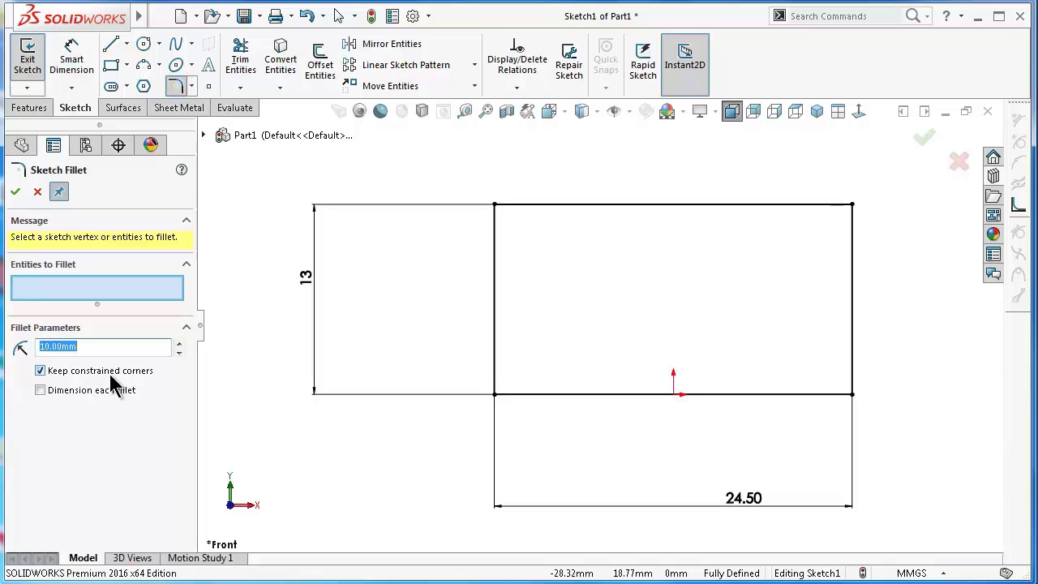
pyautogui.click(495, 205)
pyautogui.click(851, 205)
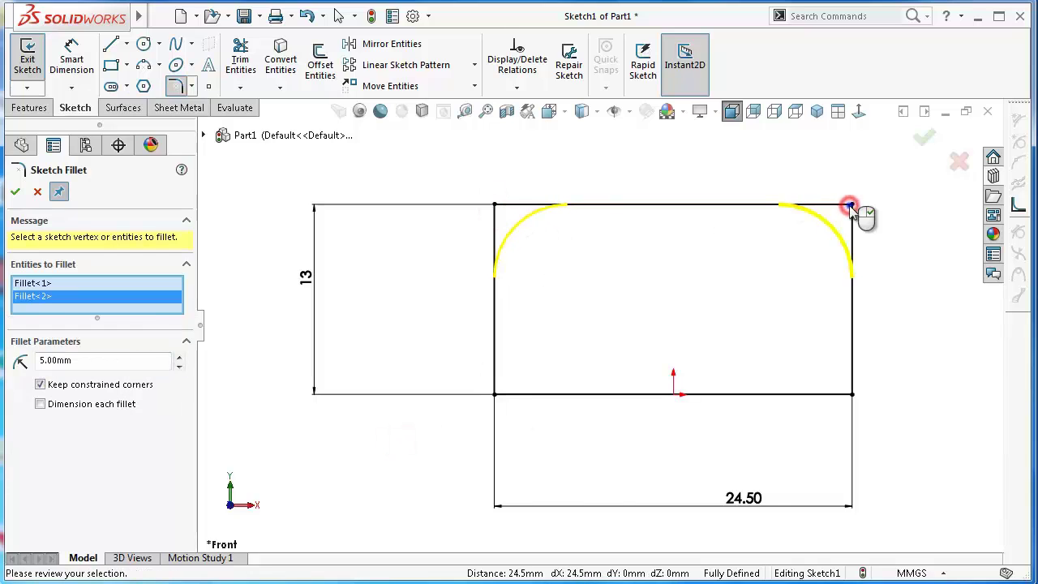
pyautogui.press('Return')
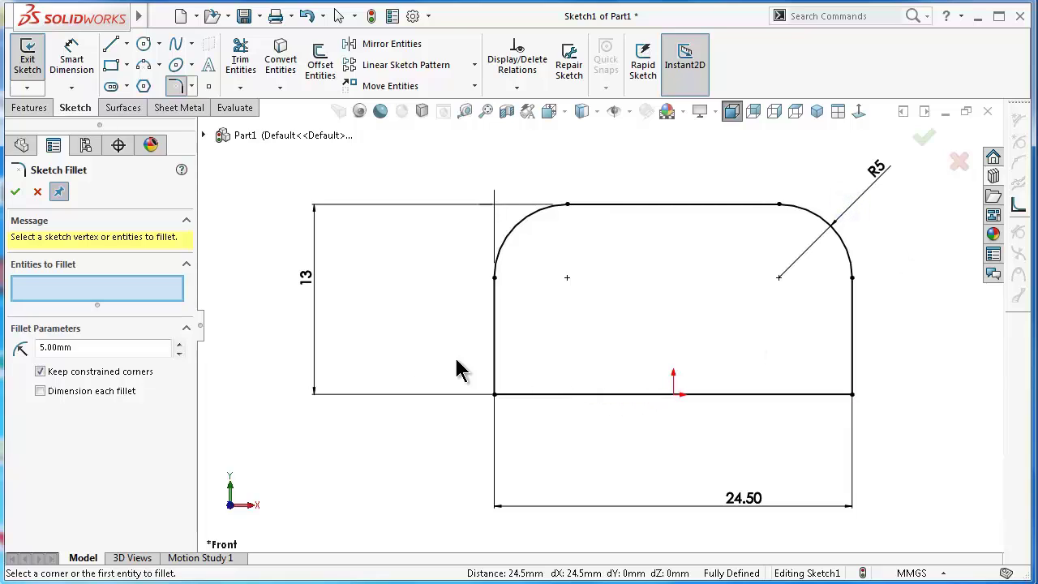
pyautogui.click(144, 43)
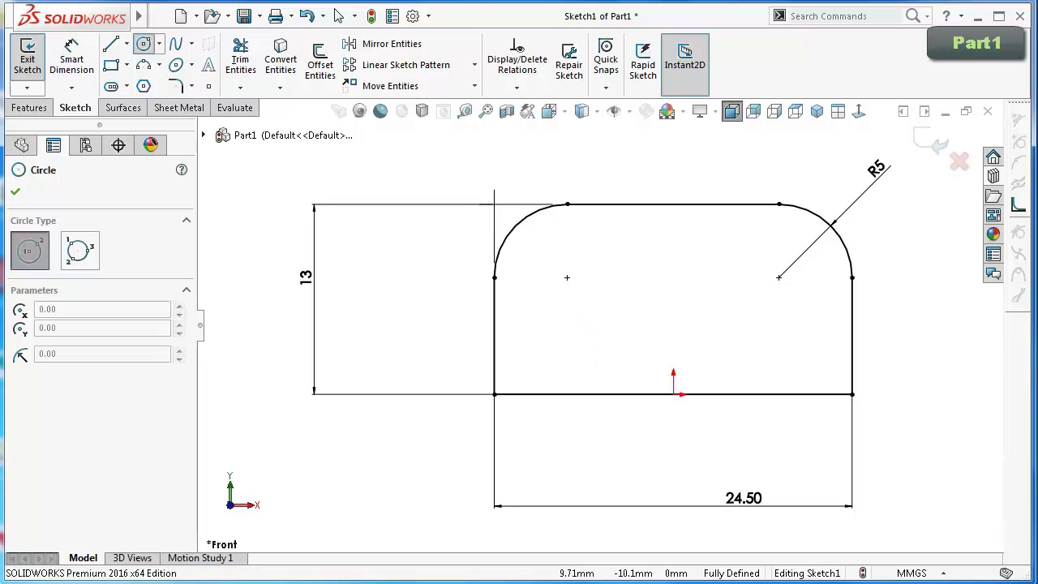
# Draw a small circle on the left side, deleting an extra circle drawn on the right.
pyautogui.moveTo(604, 318); pyautogui.dragTo(596, 300, button='right')
pyautogui.click(592, 304)
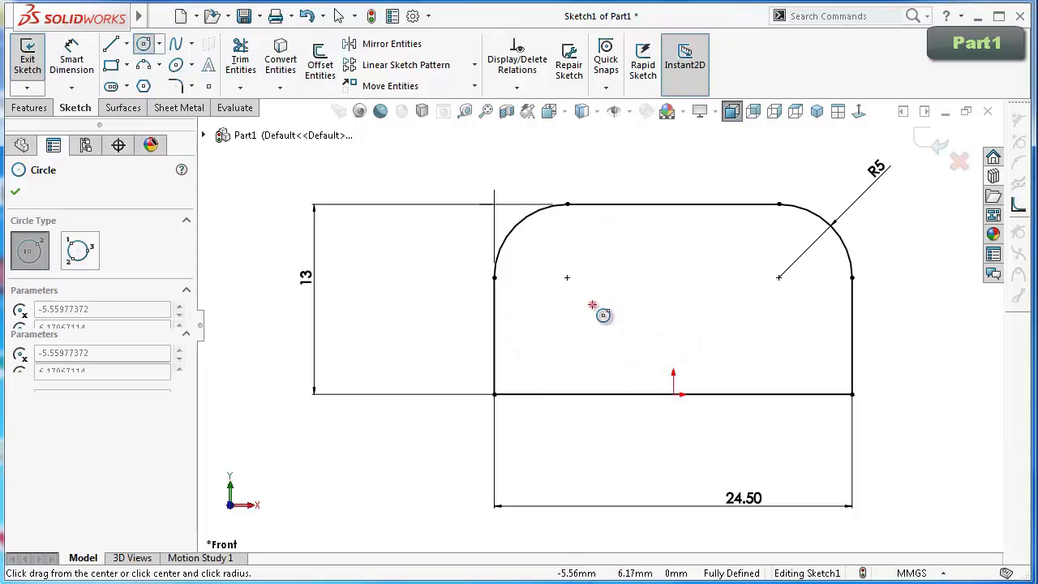
pyautogui.click(589, 289)
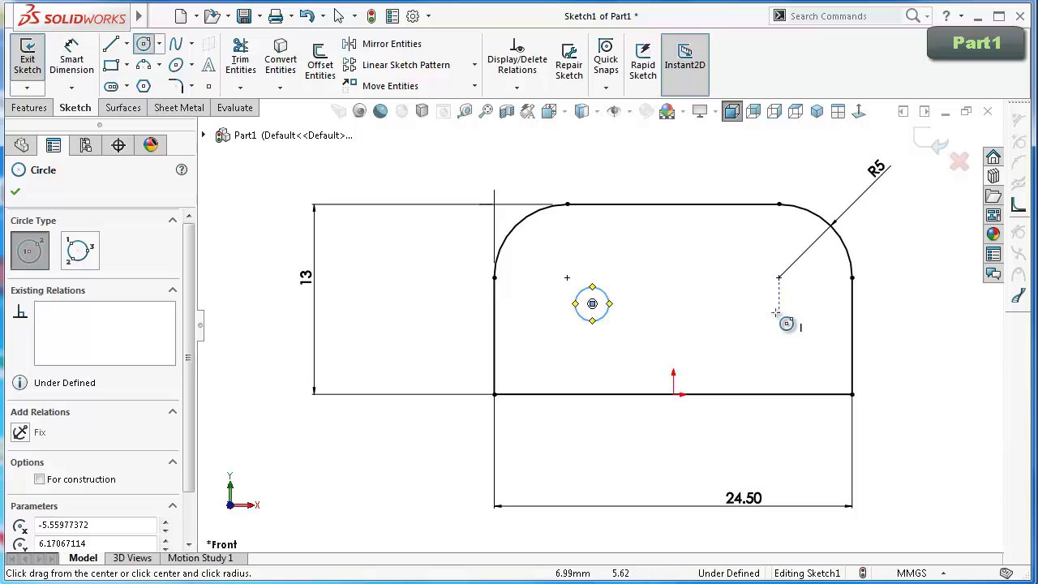
pyautogui.click(789, 302)
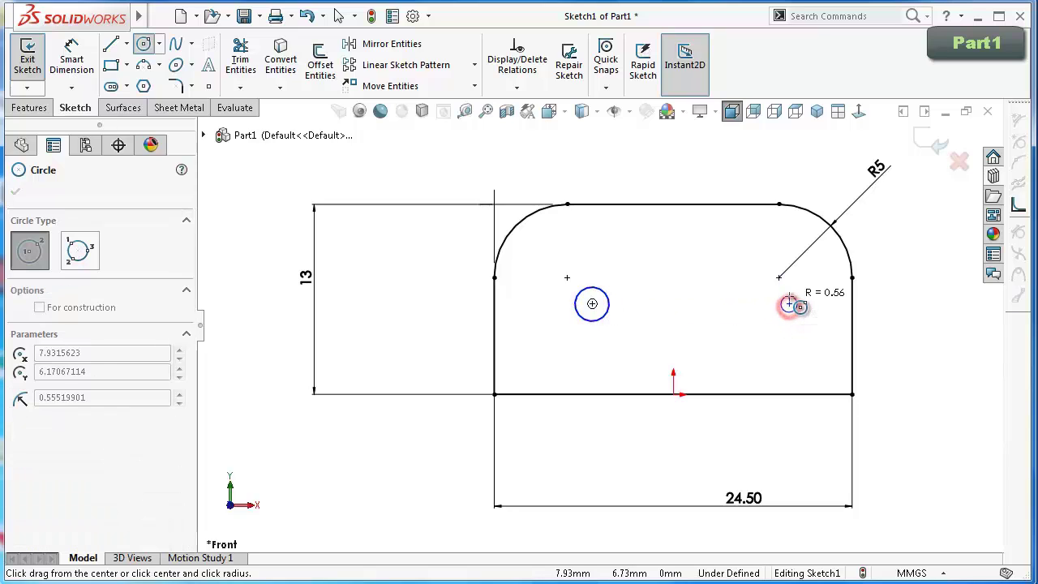
pyautogui.click(789, 300)
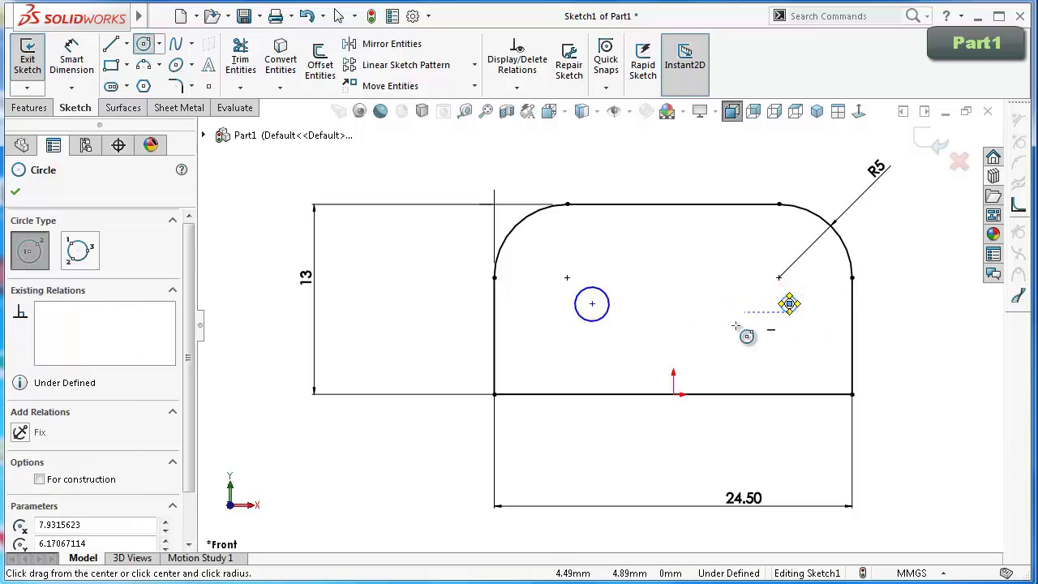
pyautogui.press('Escape')
pyautogui.scroll(-3, 657, 363)
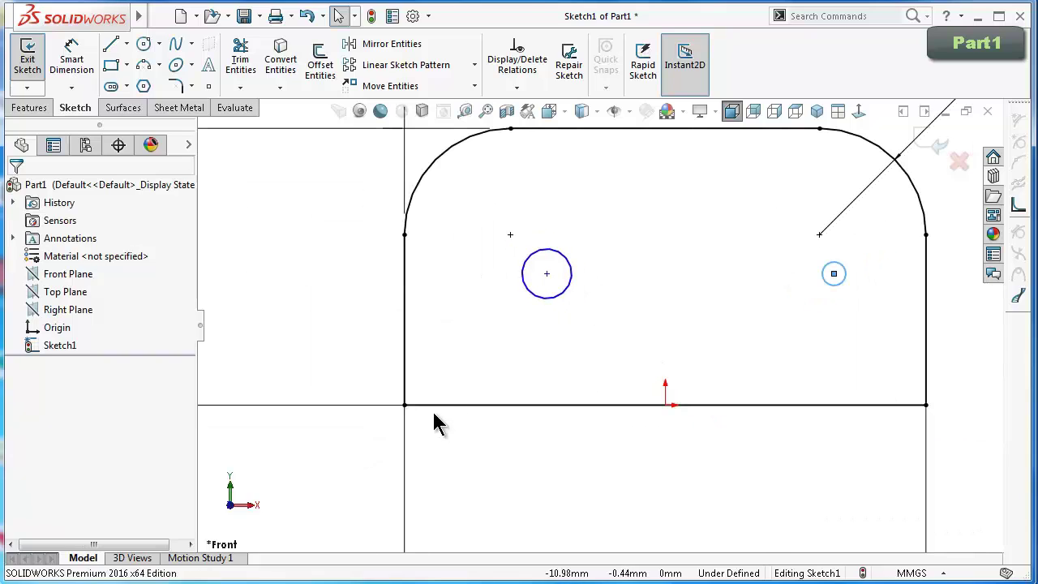
pyautogui.scroll(1, 600, 331)
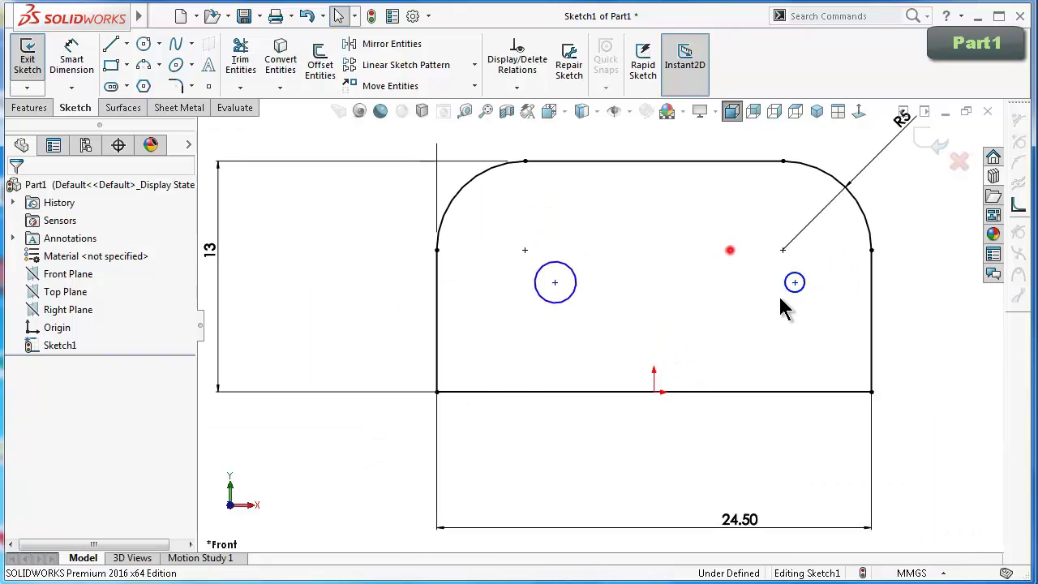
pyautogui.moveTo(783, 308); pyautogui.dragTo(827, 316)
pyautogui.press('Delete')
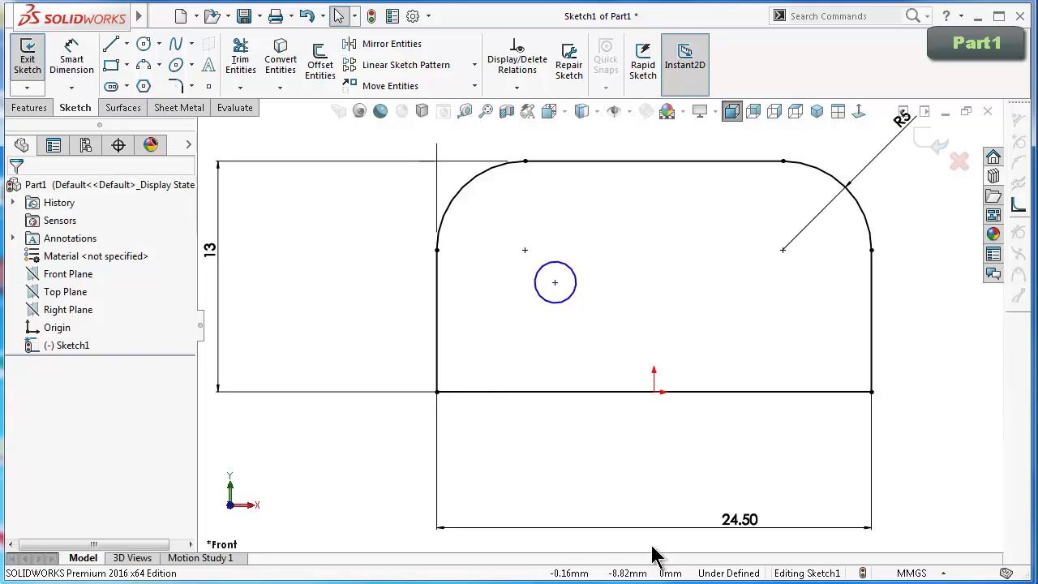
# Draw a vertical centerline from the origin up to the top edge.
pyautogui.click(127, 43)
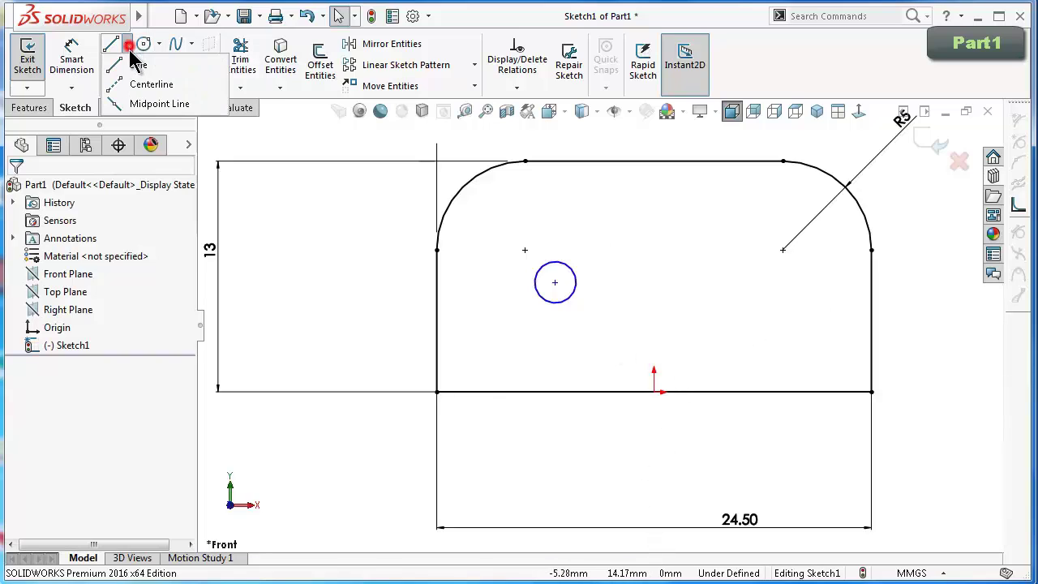
pyautogui.click(153, 83)
pyautogui.click(654, 392)
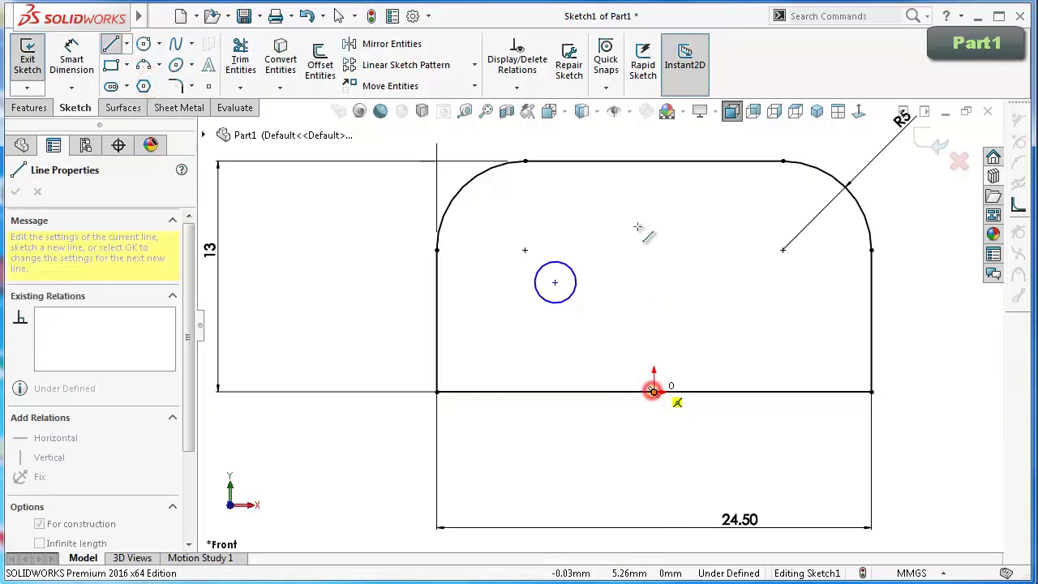
pyautogui.click(654, 161)
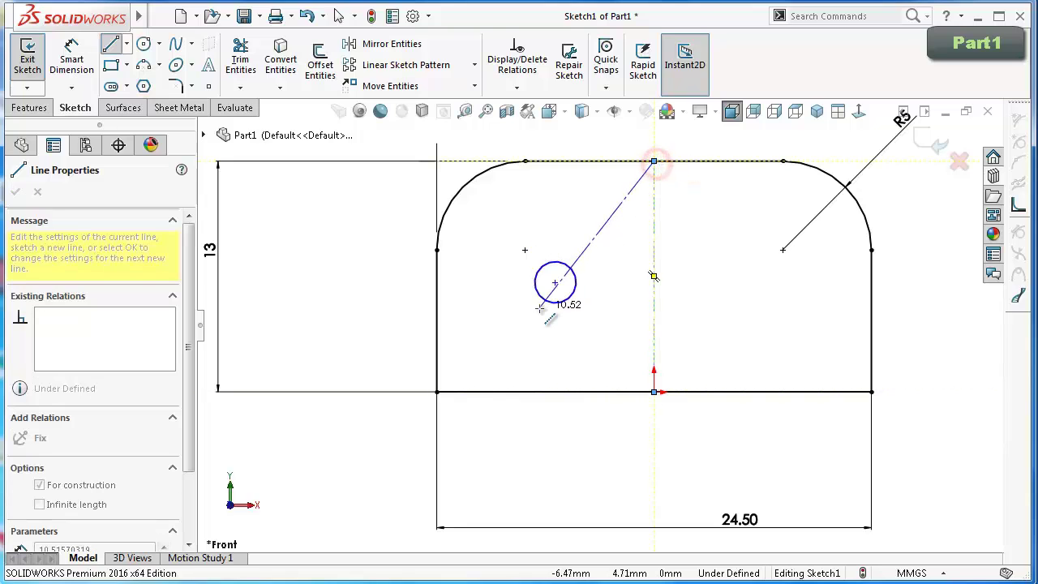
pyautogui.press('Escape')
# Dimension the left circle to a 2.5 mm diameter.
pyautogui.moveTo(605, 336); pyautogui.dragTo(608, 232, button='right')
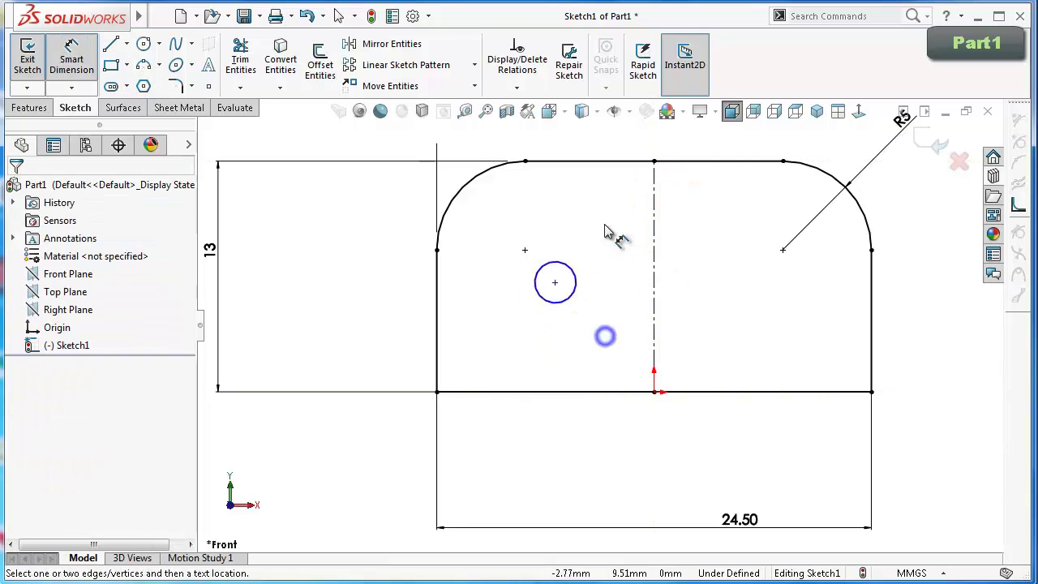
pyautogui.click(572, 277)
pyautogui.click(591, 251)
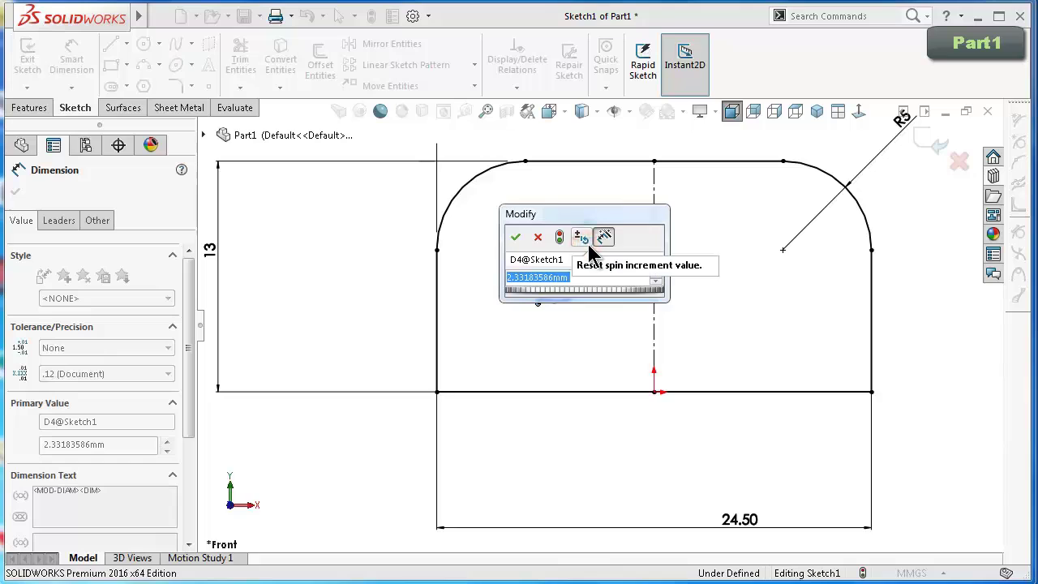
pyautogui.write('2.5')
pyautogui.press('Return')
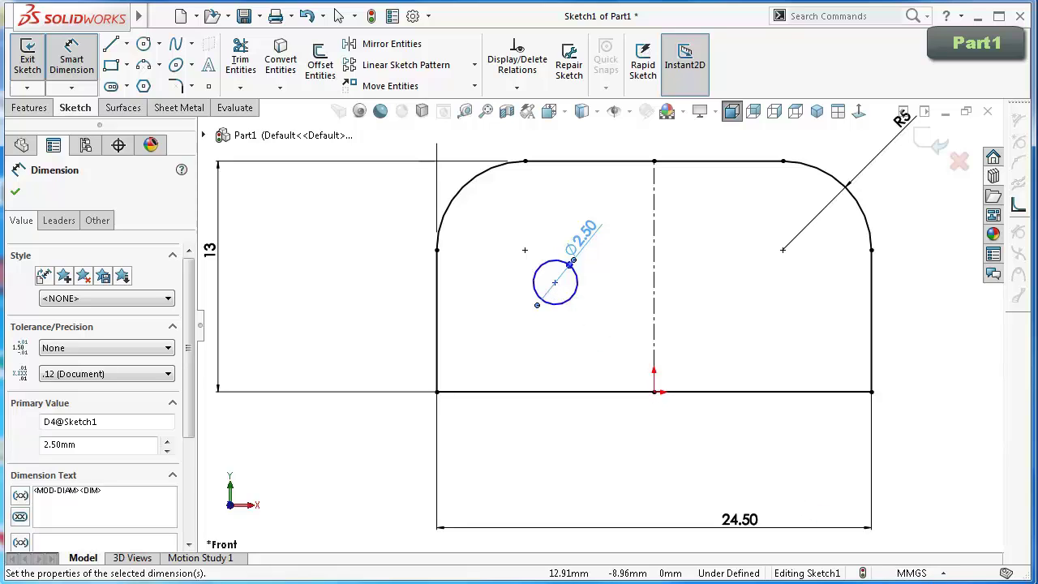
pyautogui.click(711, 315)
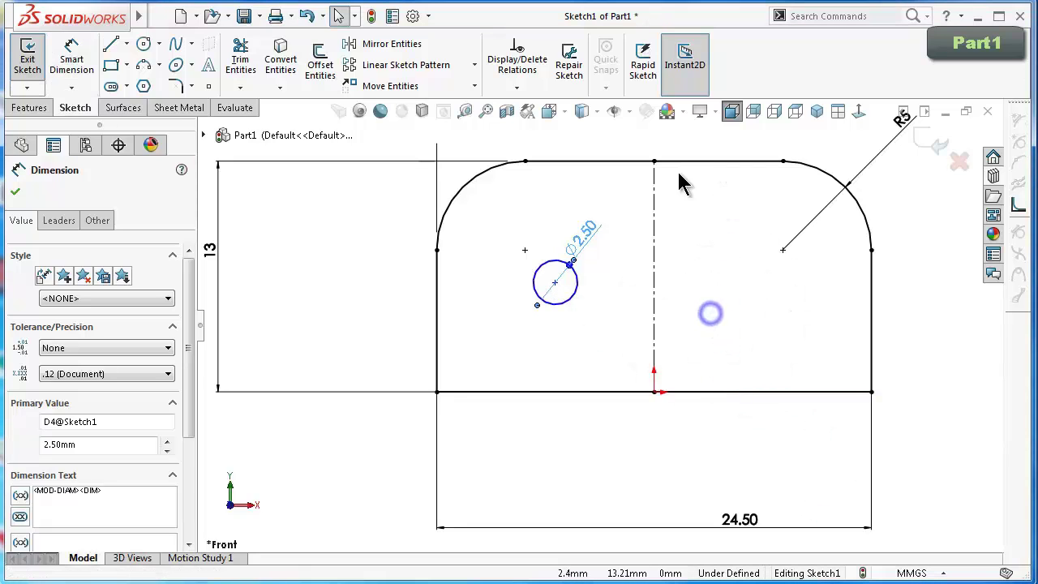
# Locate the hole centre 6.25 mm from the centreline and 7 mm above the bottom edge.
pyautogui.click(554, 283)
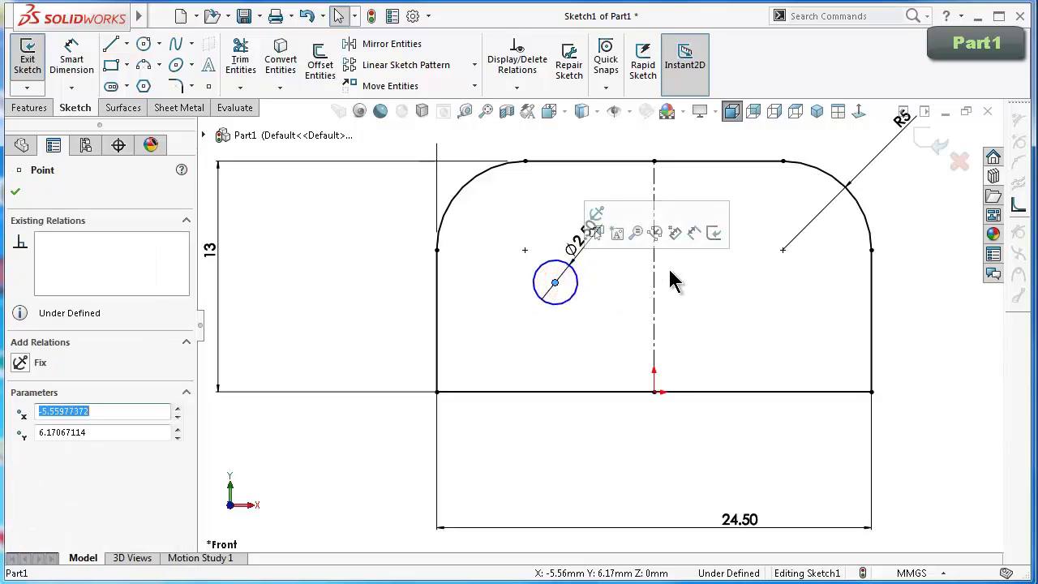
pyautogui.click(694, 232)
pyautogui.click(655, 276)
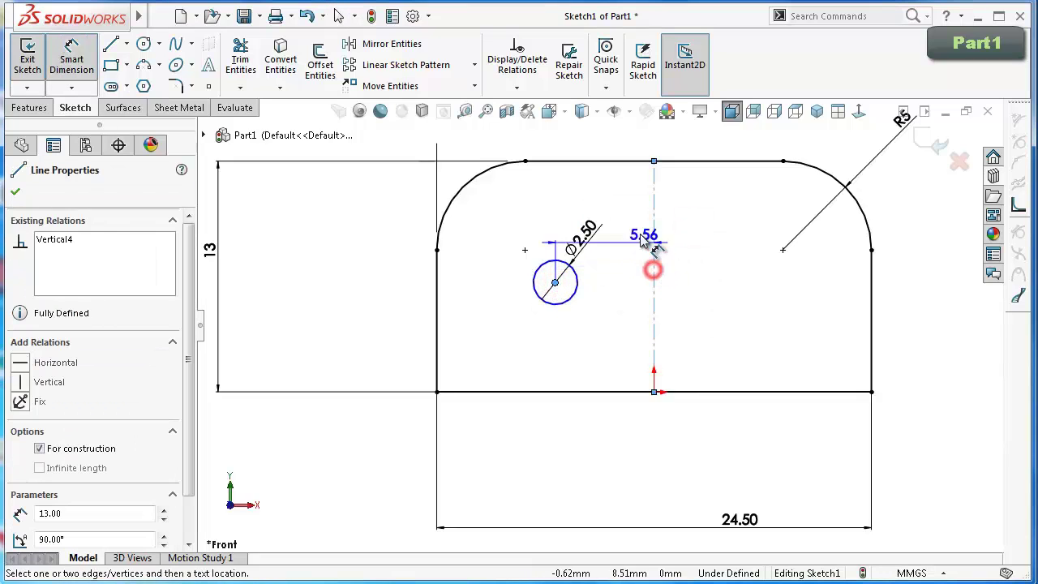
pyautogui.scroll(2, 623, 193)
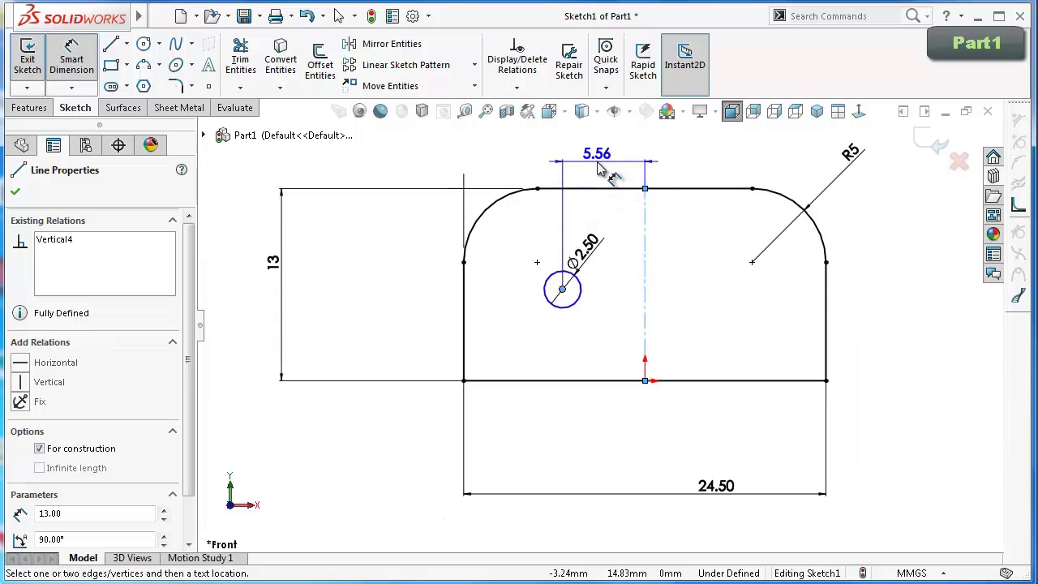
pyautogui.click(598, 168)
pyautogui.write('6.2')
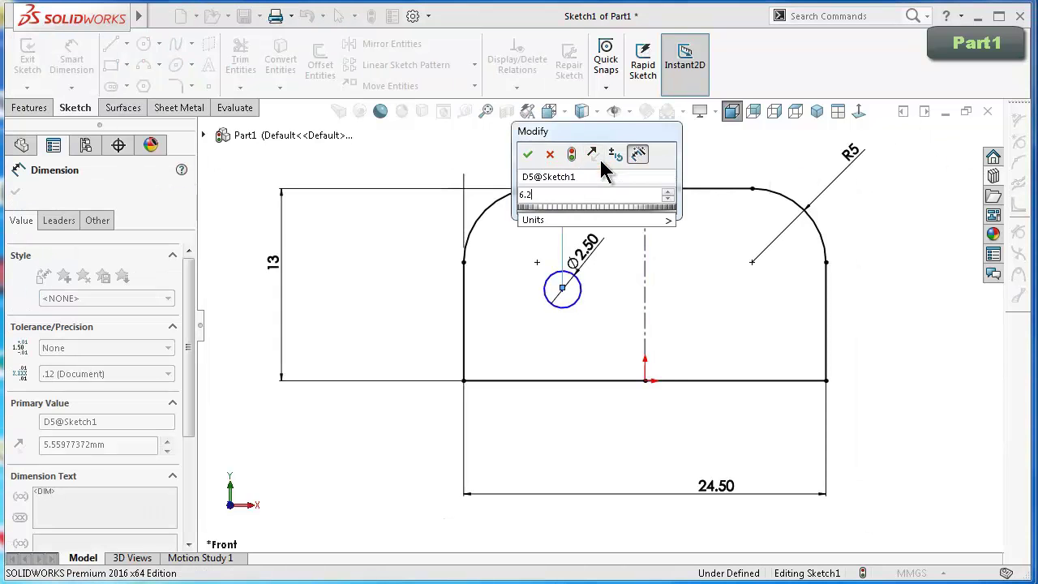
pyautogui.write('5')
pyautogui.press('Return')
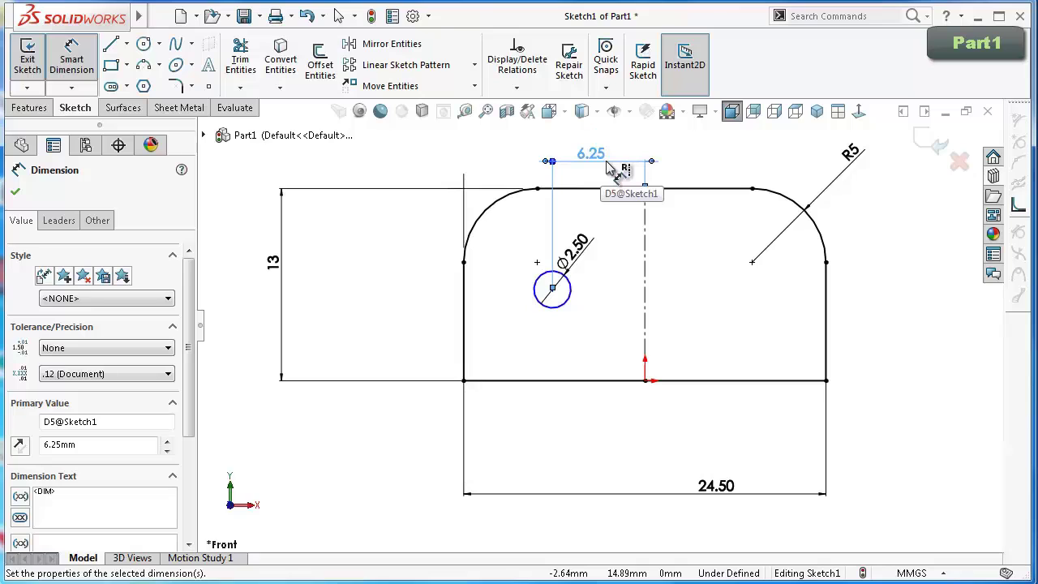
pyautogui.click(561, 380)
pyautogui.click(551, 289)
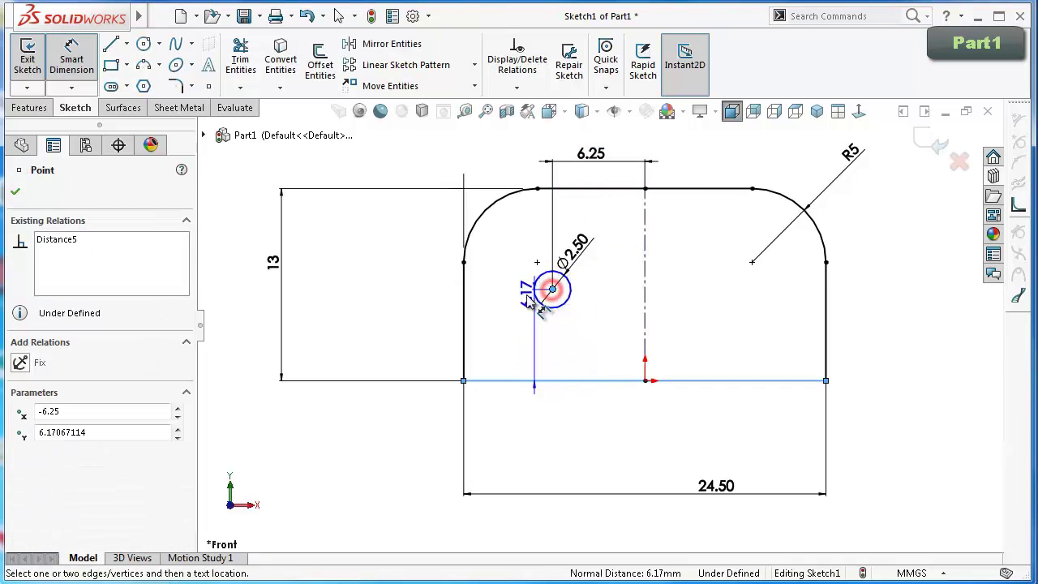
pyautogui.click(428, 335)
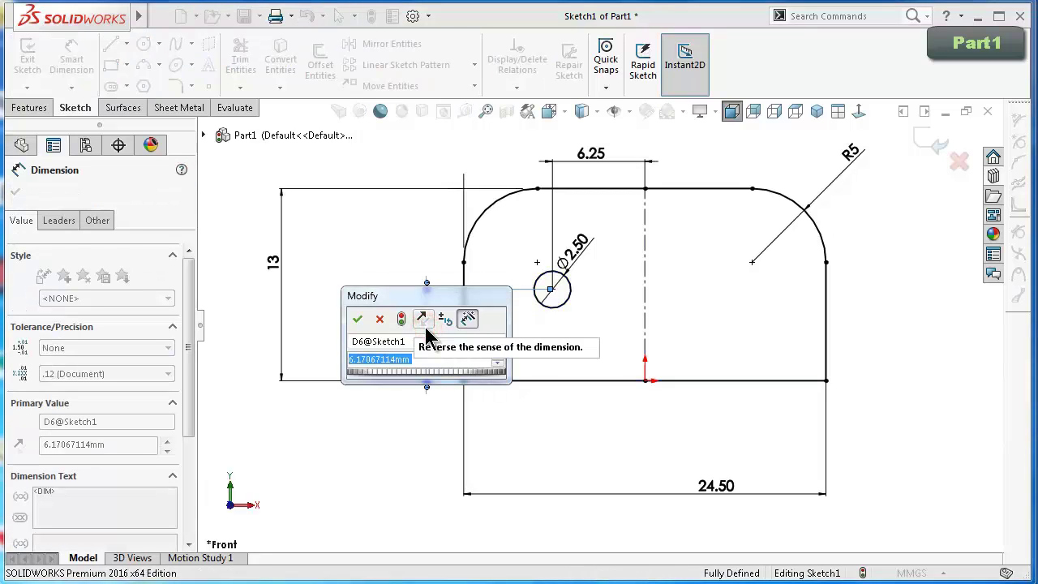
pyautogui.write('7')
pyautogui.press('Return')
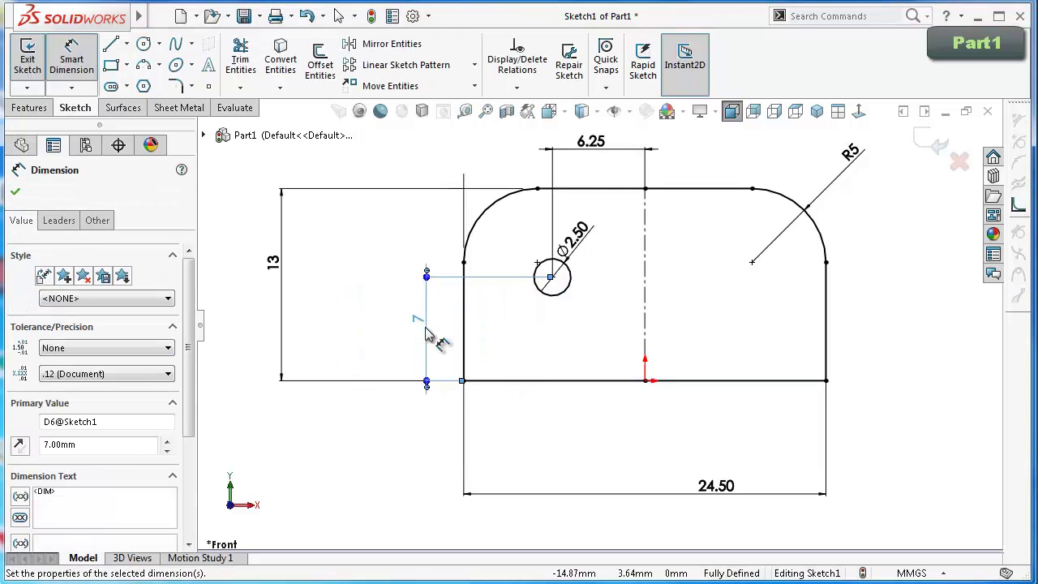
pyautogui.click(399, 438)
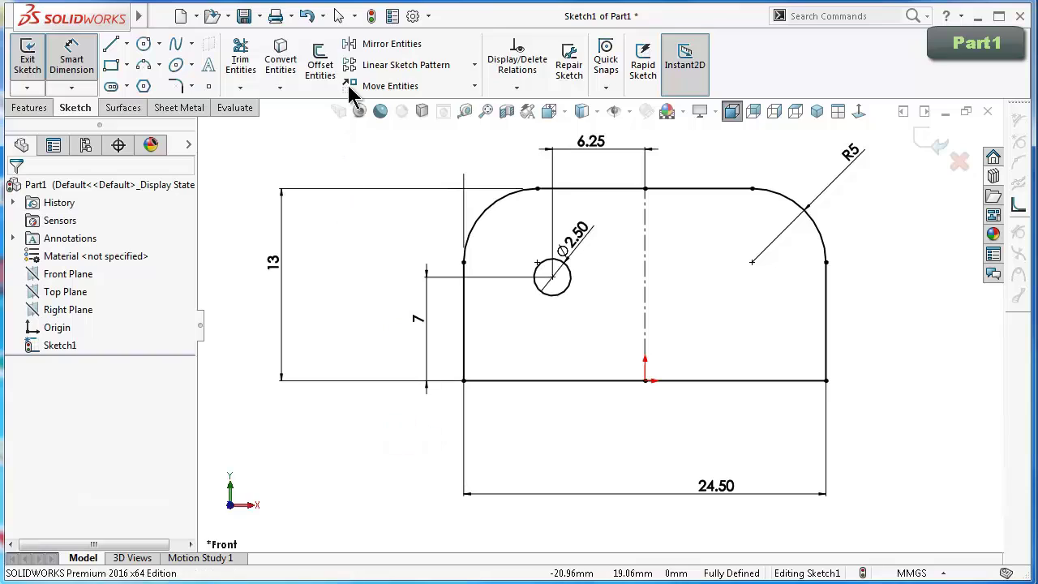
# Mirror the left hole about the vertical centerline to create the right hole.
pyautogui.click(374, 44)
pyautogui.click(566, 294)
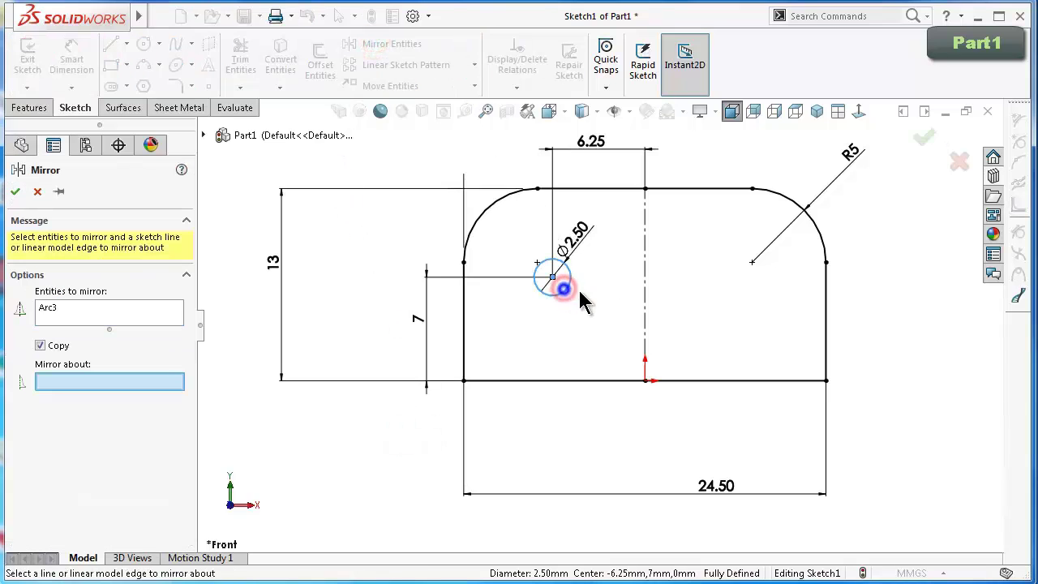
pyautogui.click(645, 300)
pyautogui.press('Return')
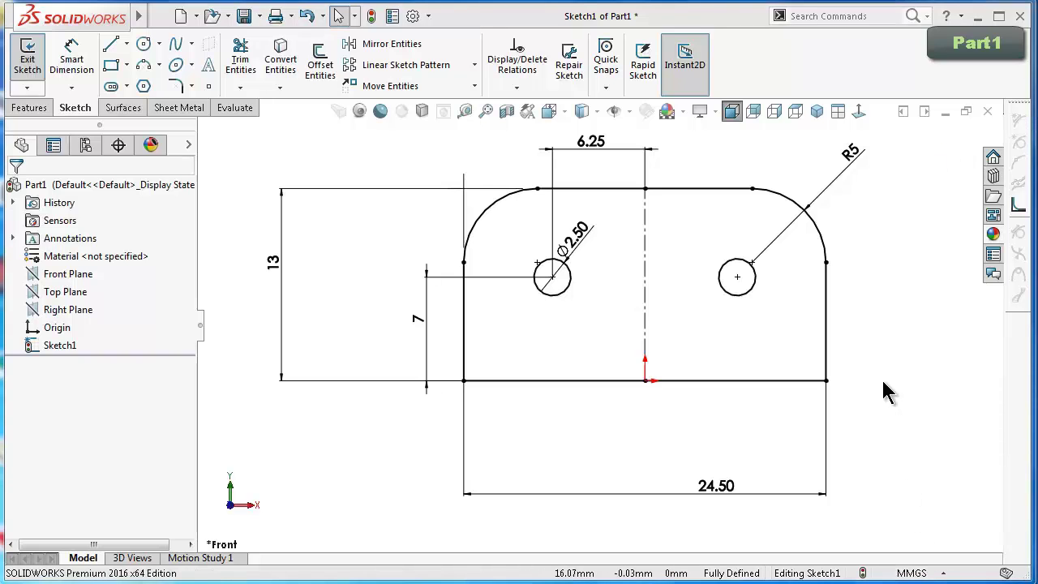
pyautogui.press('Left')
pyautogui.press('Left')
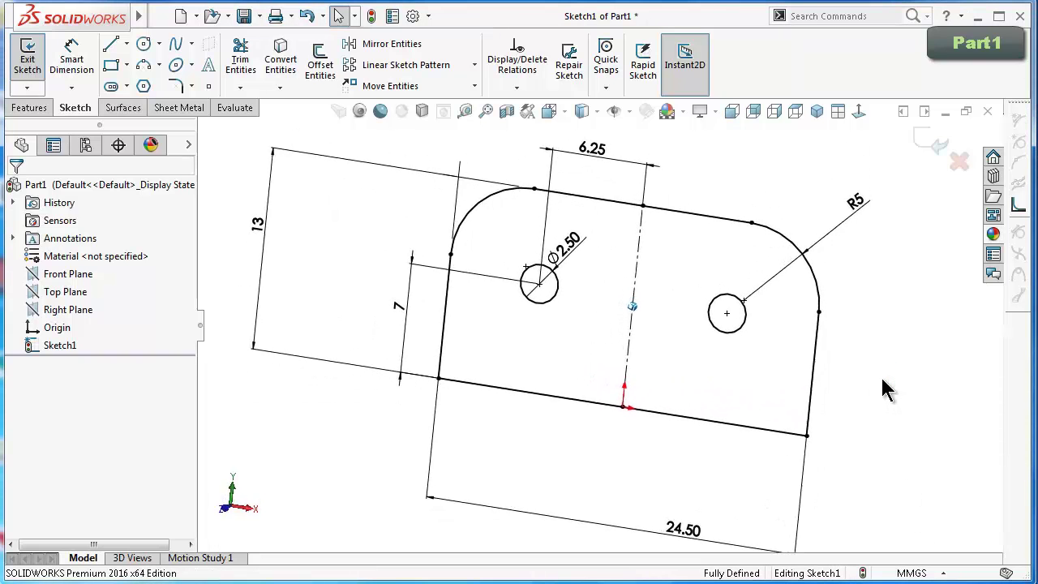
pyautogui.press('Left')
pyautogui.press('Left')
pyautogui.press('Left')
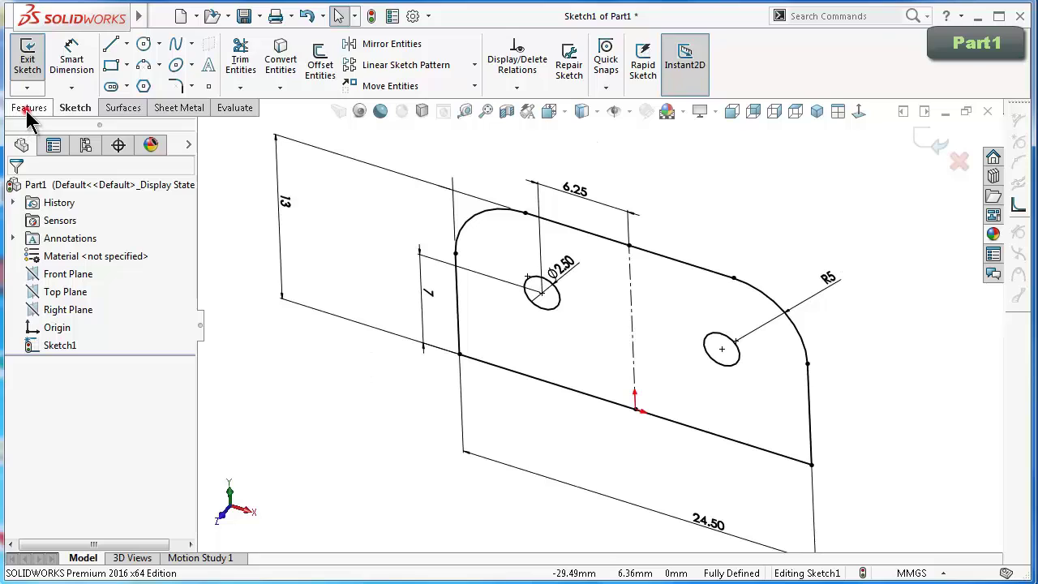
pyautogui.click(29, 107)
# Extrude the sketch 52.25 mm with a Mid Plane end condition.
pyautogui.click(34, 61)
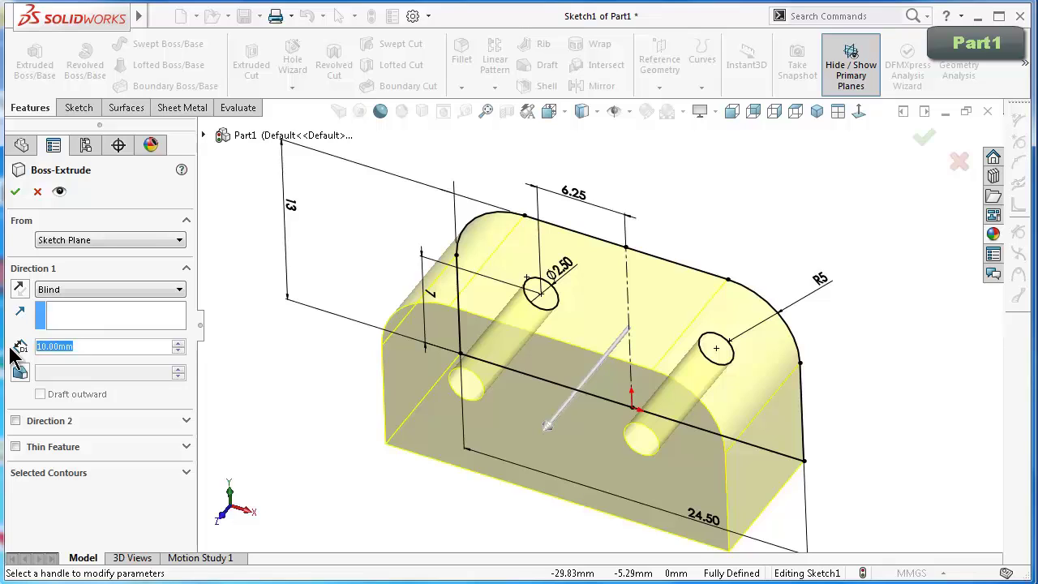
pyautogui.write('52.25')
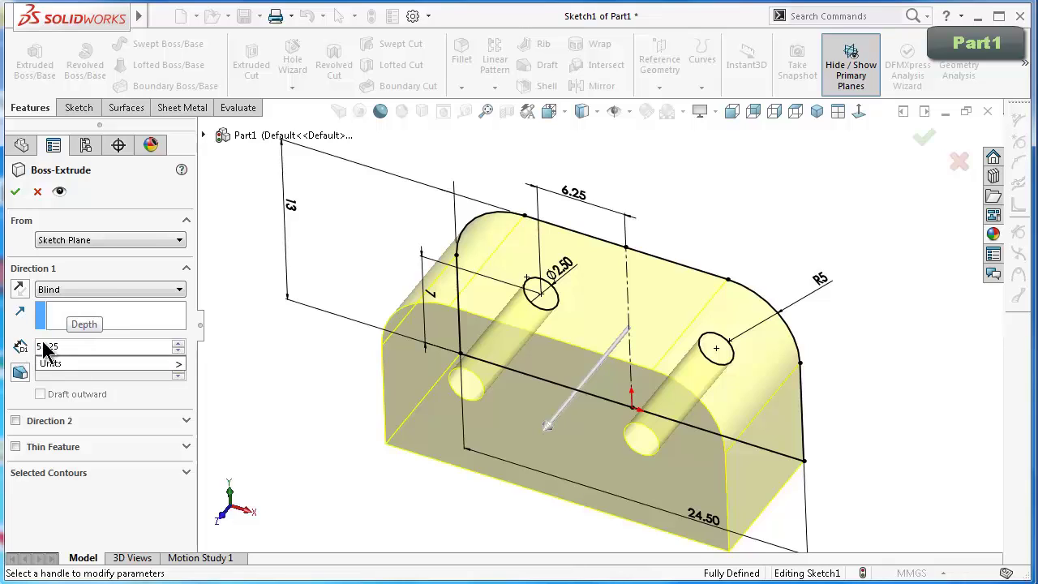
pyautogui.click(75, 290)
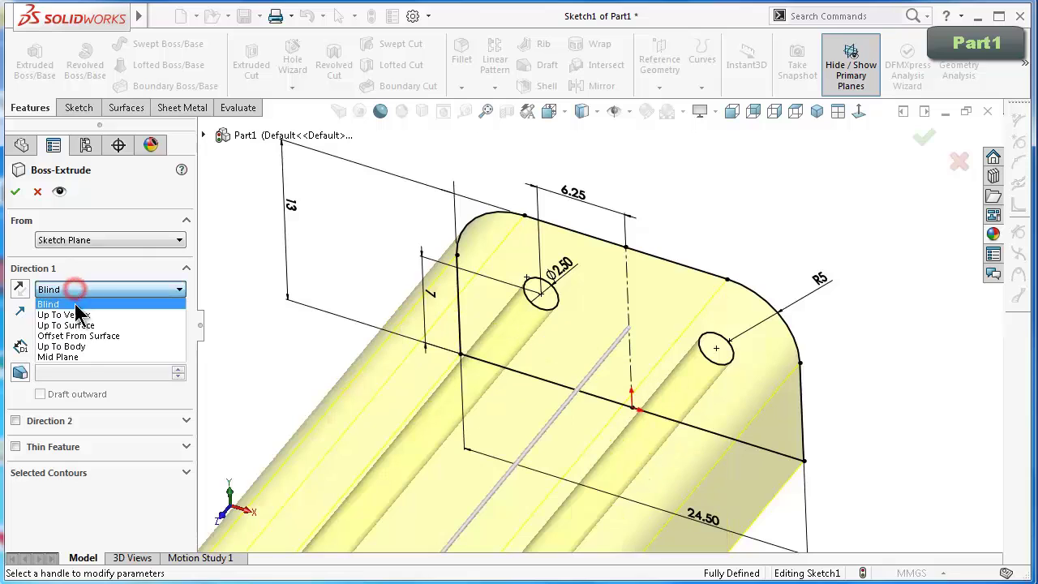
pyautogui.click(79, 357)
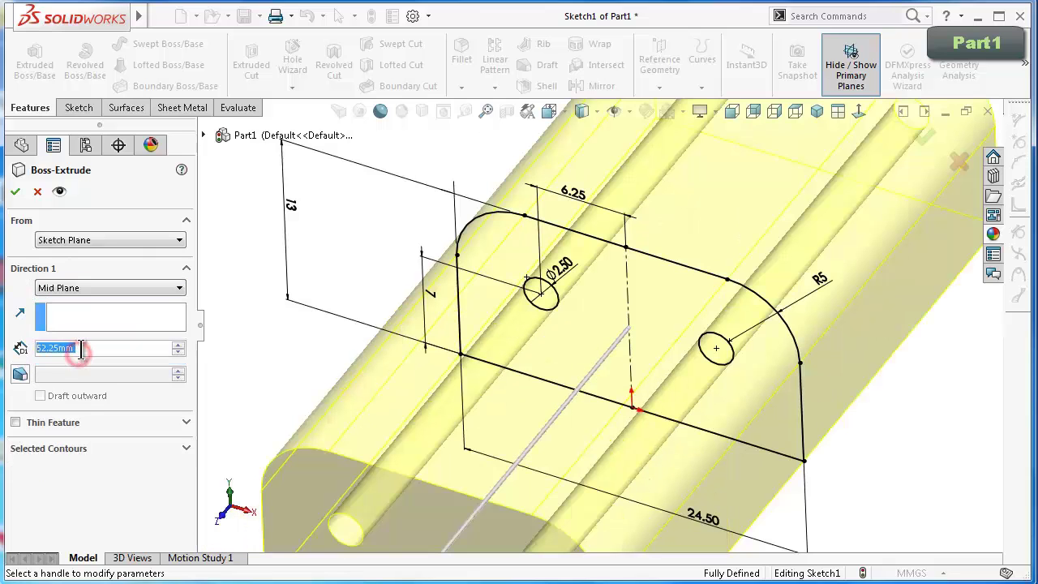
pyautogui.click(15, 192)
pyautogui.click(385, 278)
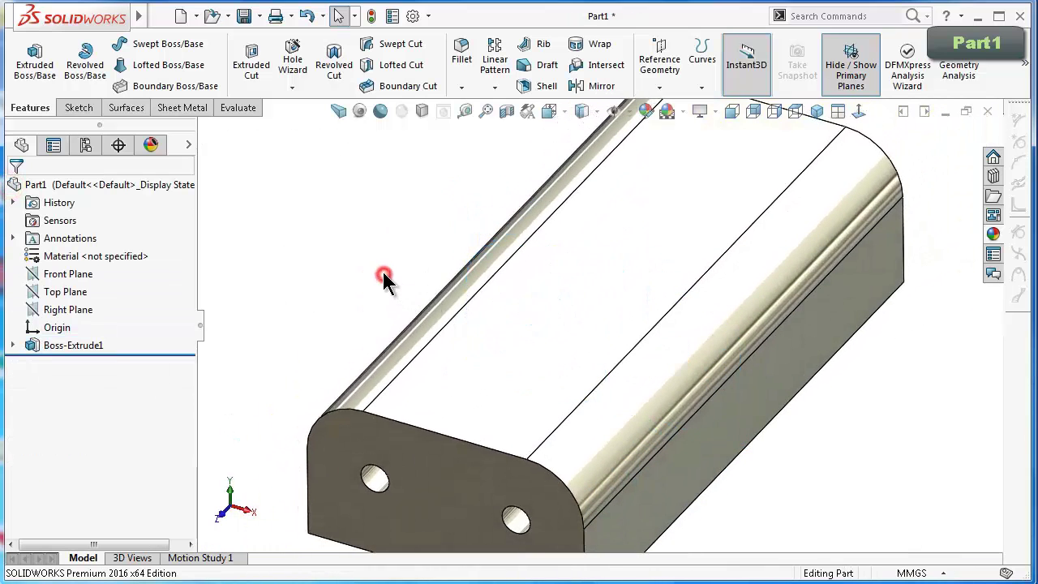
pyautogui.press('f')
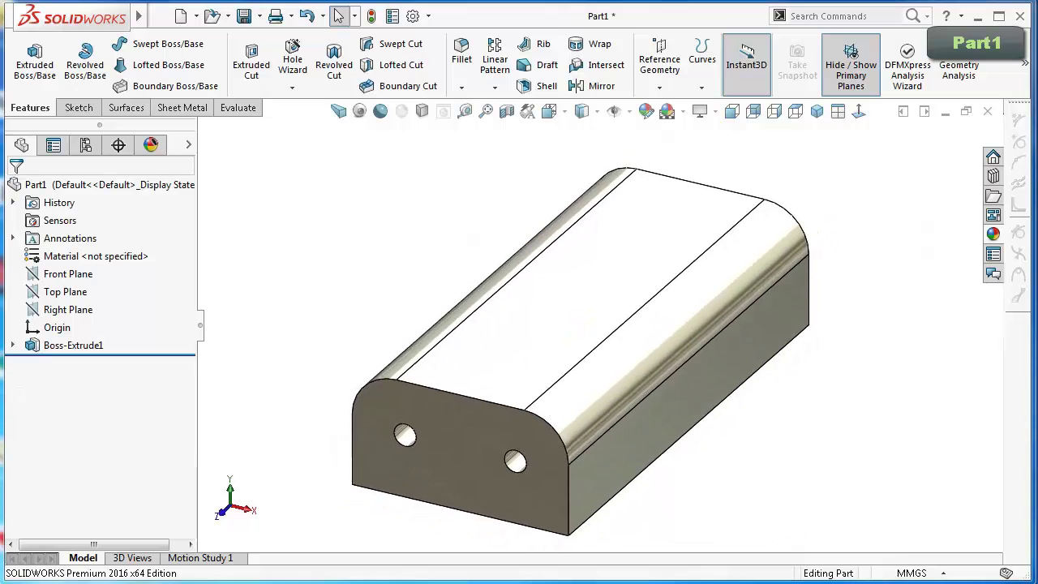
pyautogui.press('Left')
# Start a sketch on the part's end face and draw a rectangle across it.
pyautogui.click(437, 543)
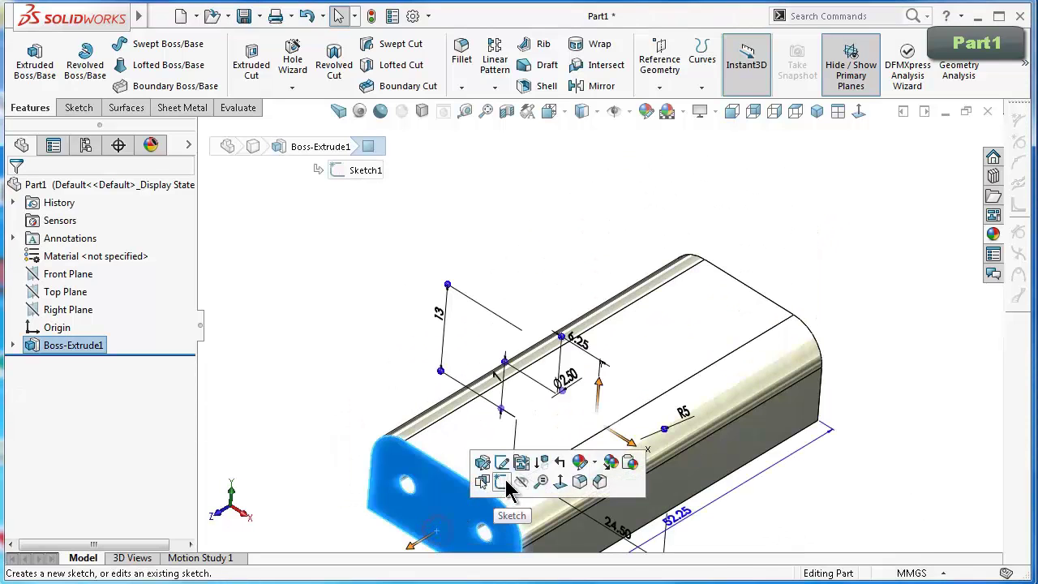
pyautogui.click(507, 484)
pyautogui.click(859, 111)
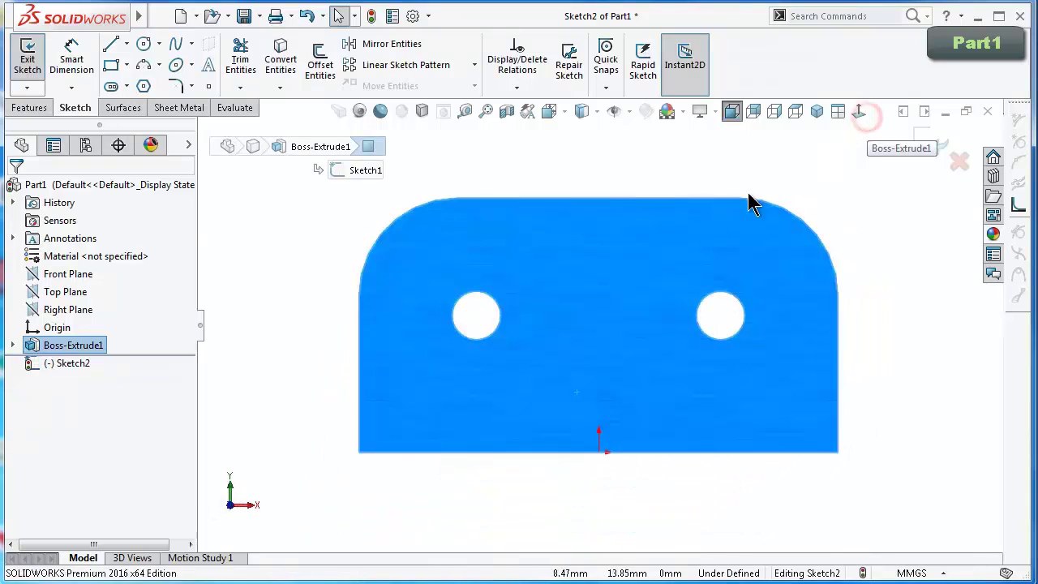
pyautogui.click(114, 69)
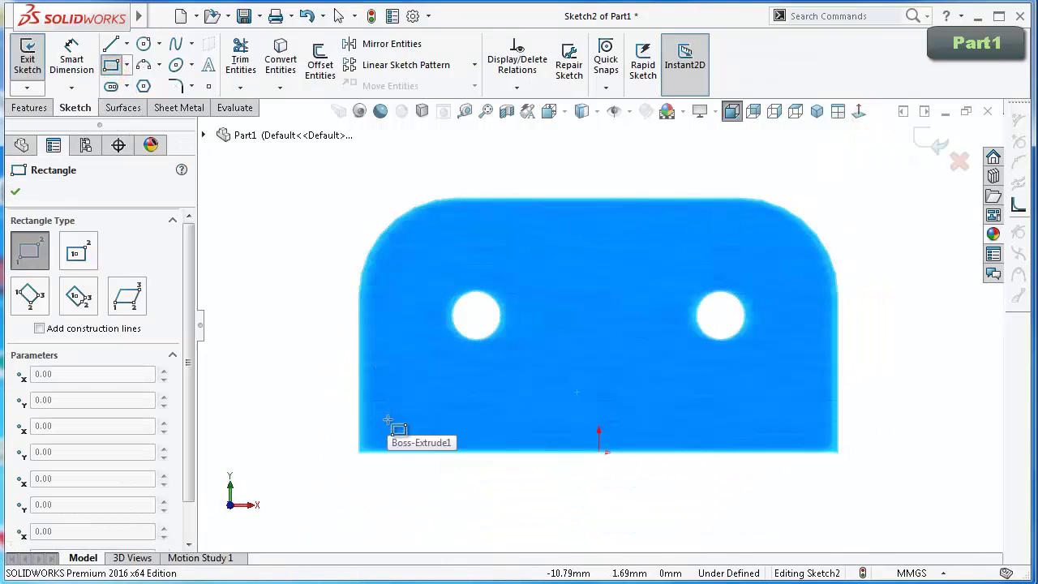
pyautogui.click(387, 419)
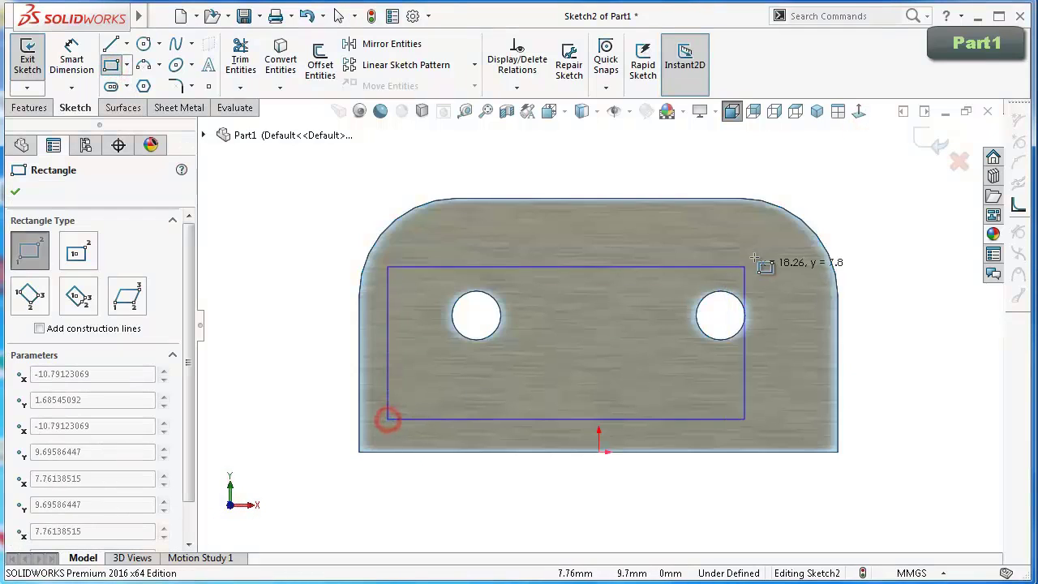
pyautogui.click(790, 178)
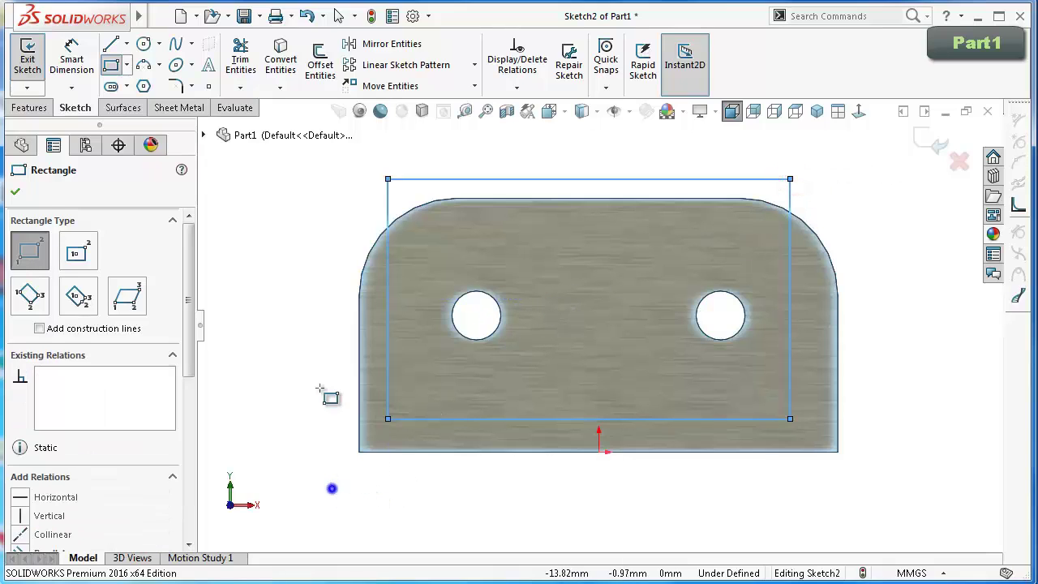
# Offset the rectangle's left and bottom sides 1 mm in from the part edges.
pyautogui.moveTo(321, 390); pyautogui.dragTo(399, 373, button='right')
pyautogui.click(388, 372)
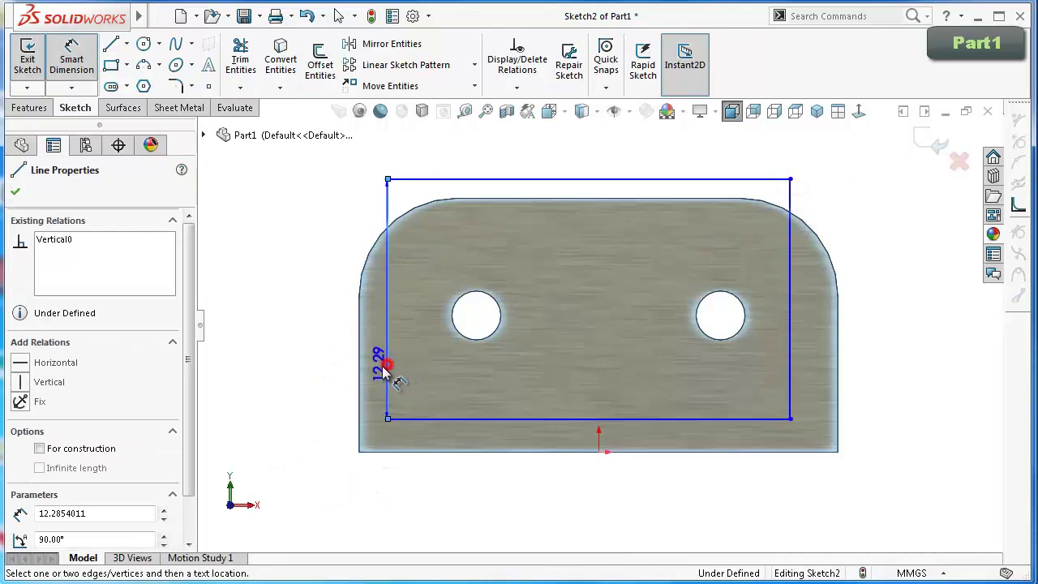
pyautogui.click(359, 372)
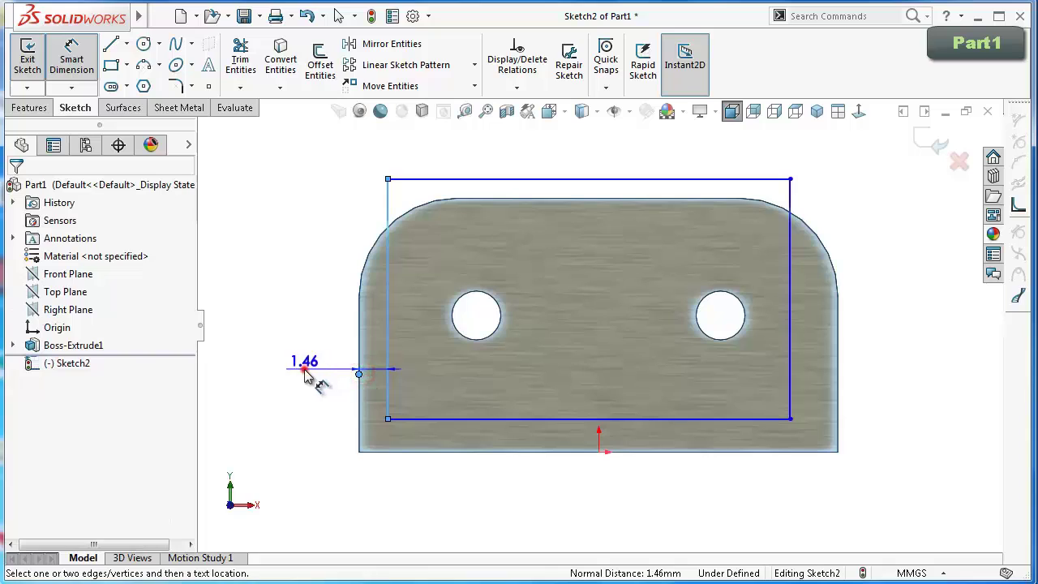
pyautogui.click(314, 373)
pyautogui.write('1')
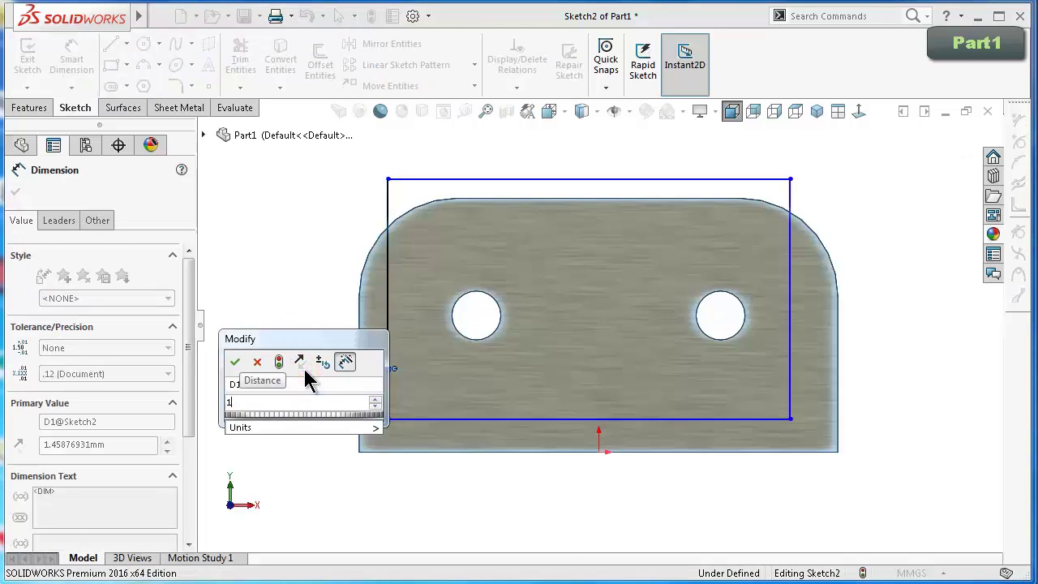
pyautogui.press('Return')
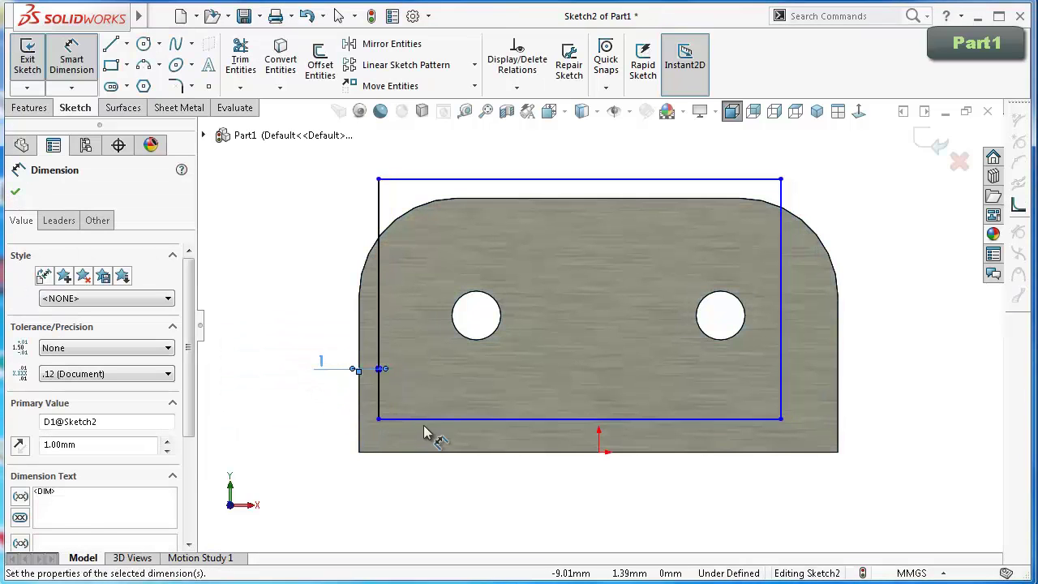
pyautogui.click(439, 422)
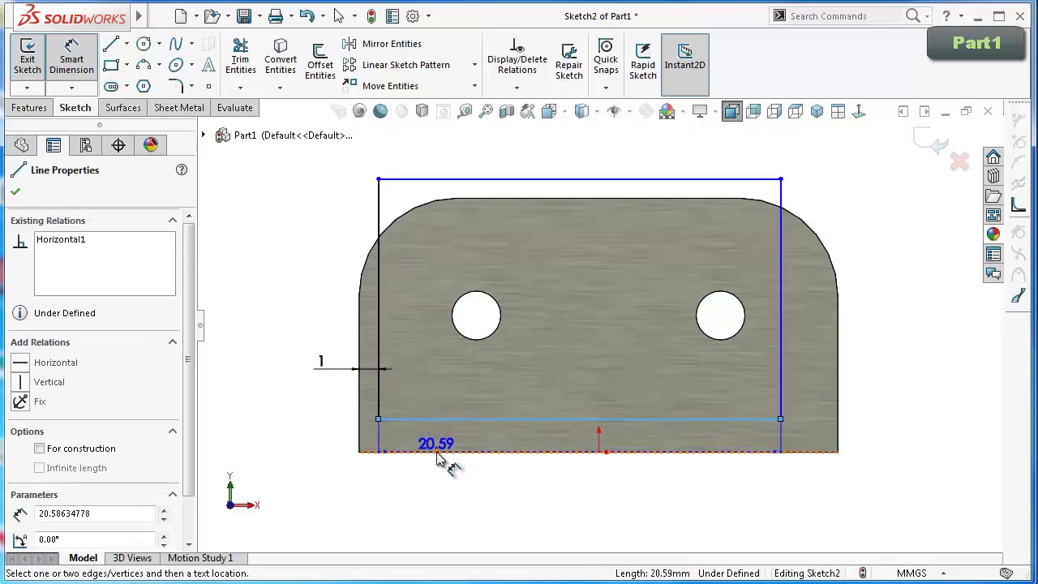
pyautogui.click(437, 451)
pyautogui.click(296, 441)
pyautogui.write('1')
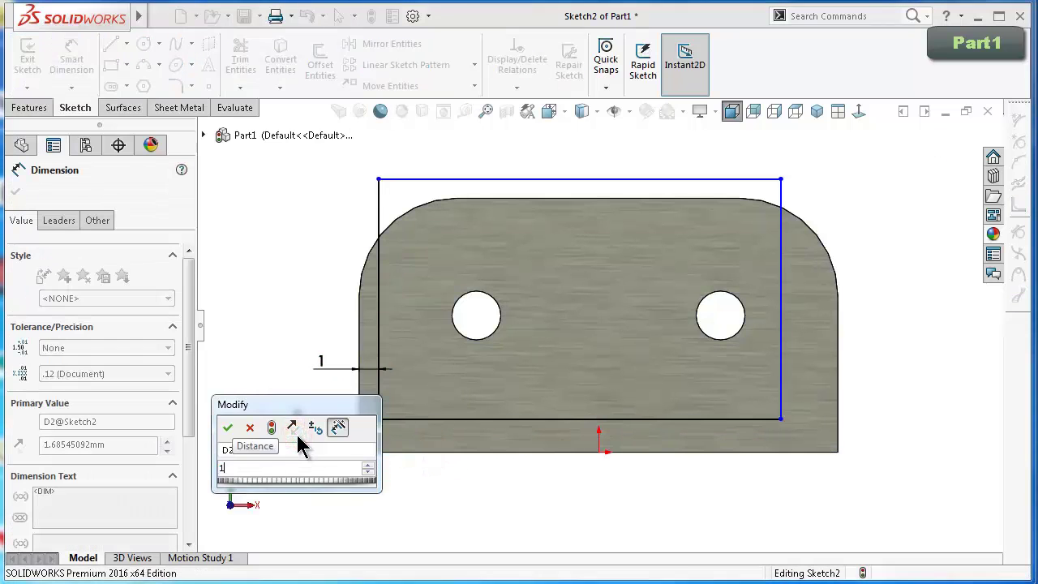
pyautogui.press('Return')
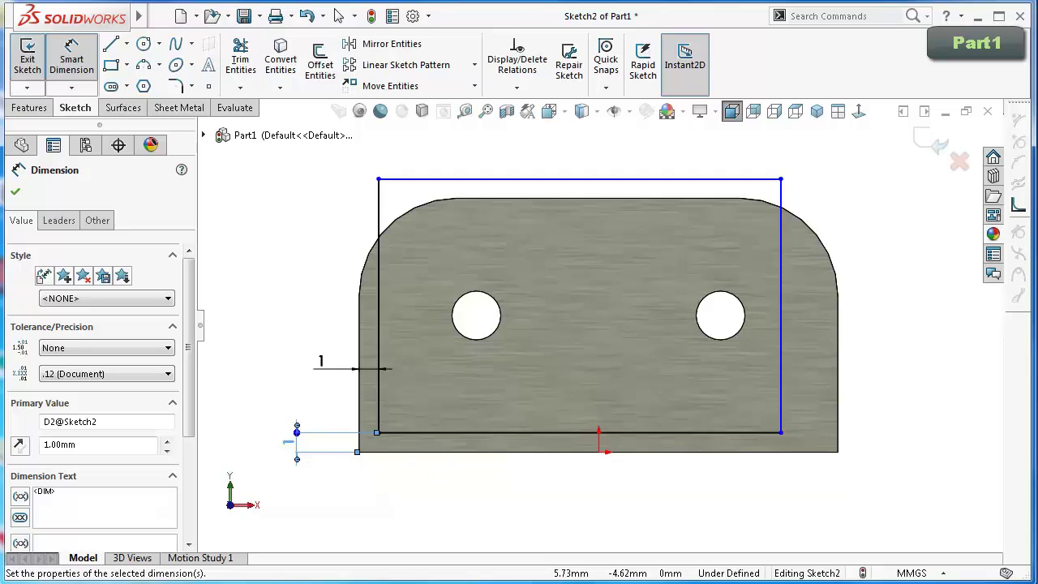
# Set the right side 1 mm from the part edge and the rectangle height to 12.25 mm.
pyautogui.click(780, 378)
pyautogui.click(838, 394)
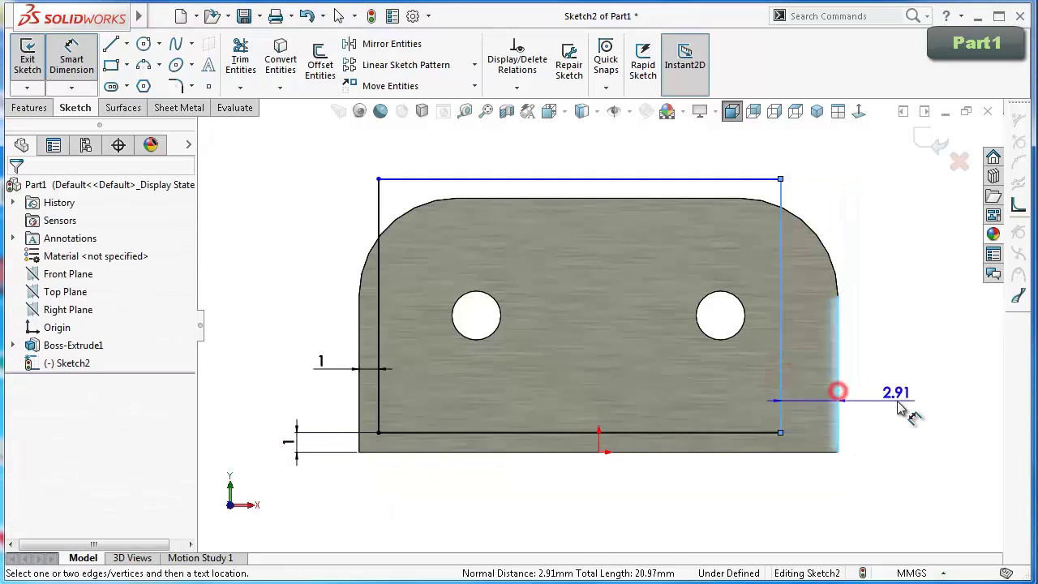
pyautogui.click(898, 404)
pyautogui.write('1')
pyautogui.press('Return')
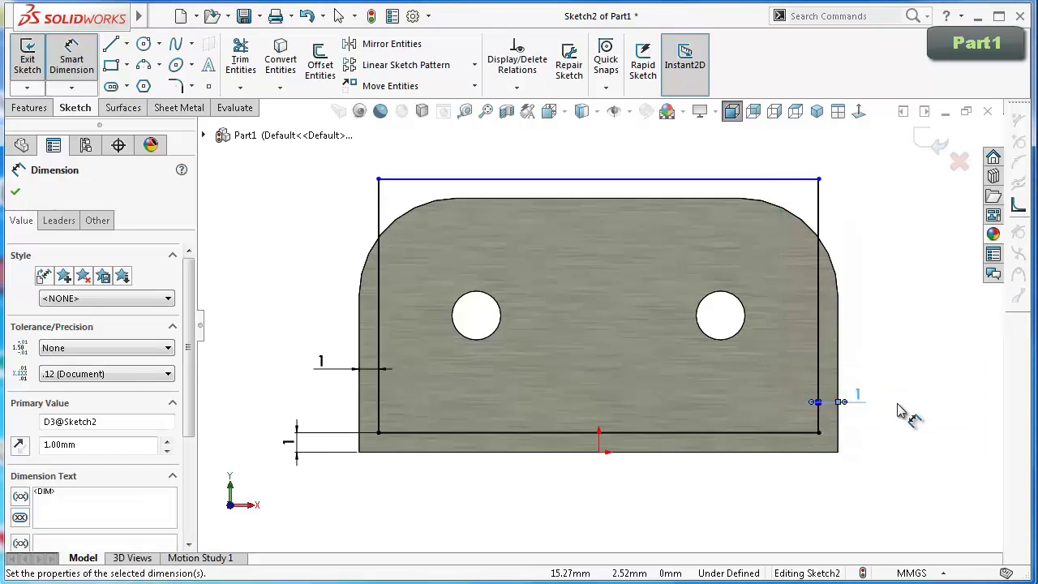
pyautogui.click(803, 433)
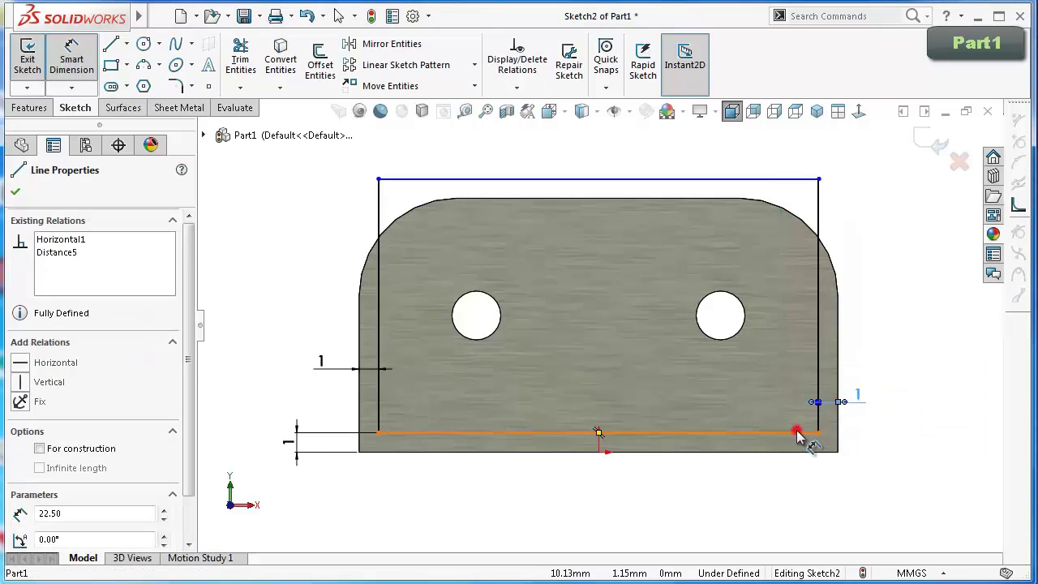
pyautogui.click(749, 180)
pyautogui.click(912, 298)
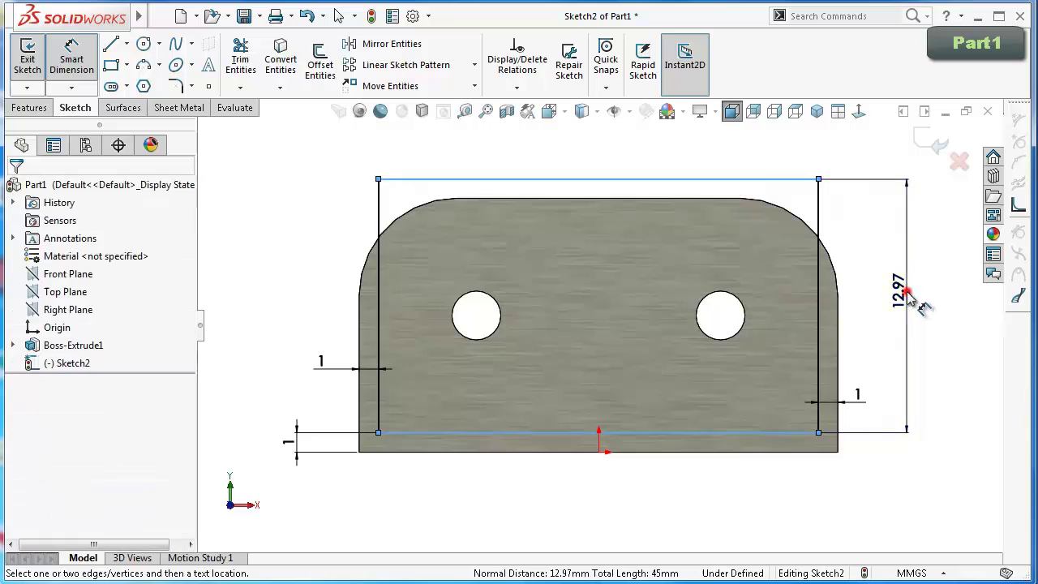
pyautogui.write('12.25')
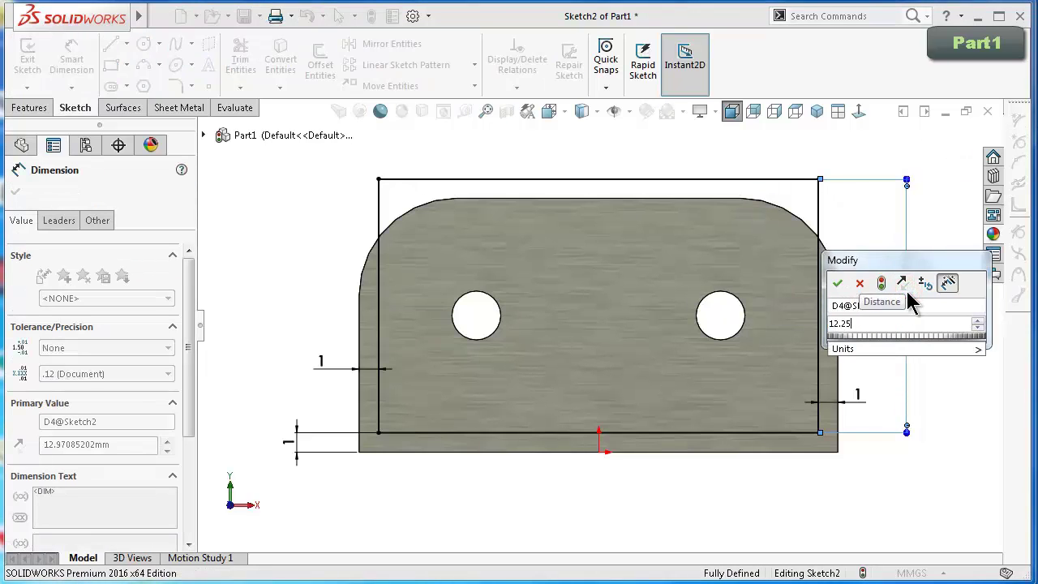
pyautogui.press('Return')
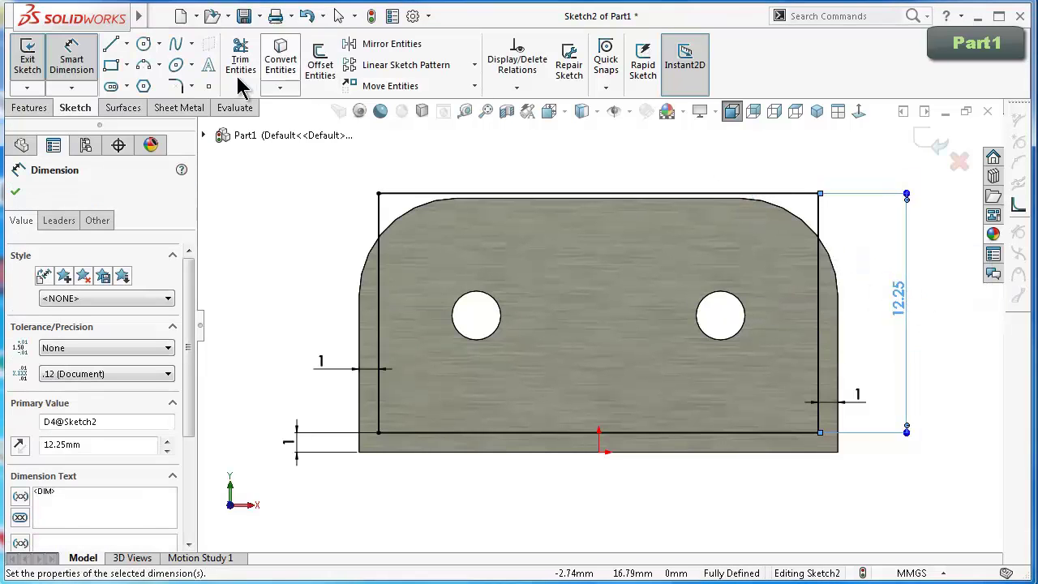
pyautogui.click(176, 86)
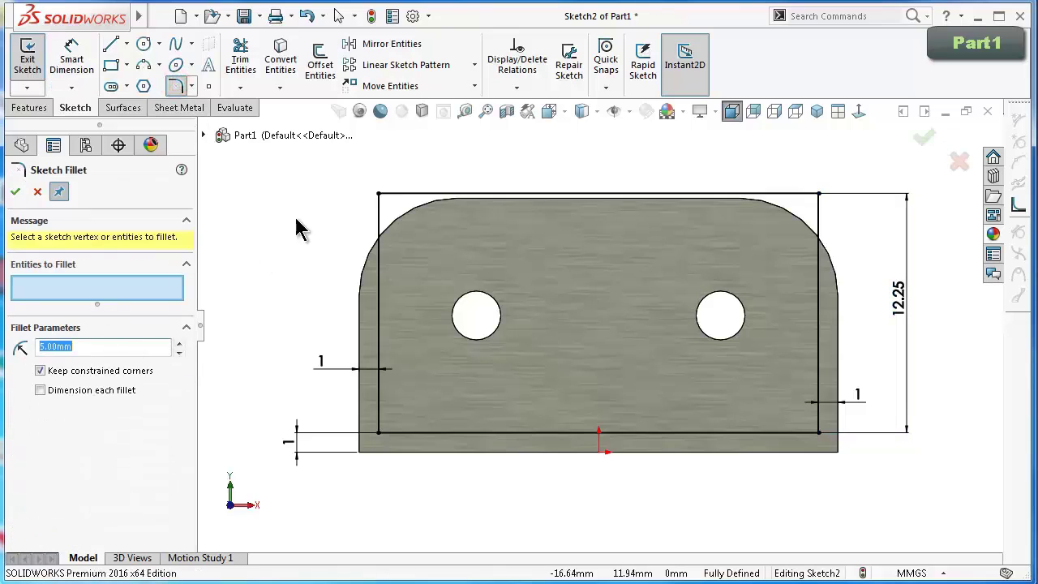
# Fillet the inner rectangle's top corners at 5 mm and start an Extruded Cut from it.
pyautogui.click(379, 195)
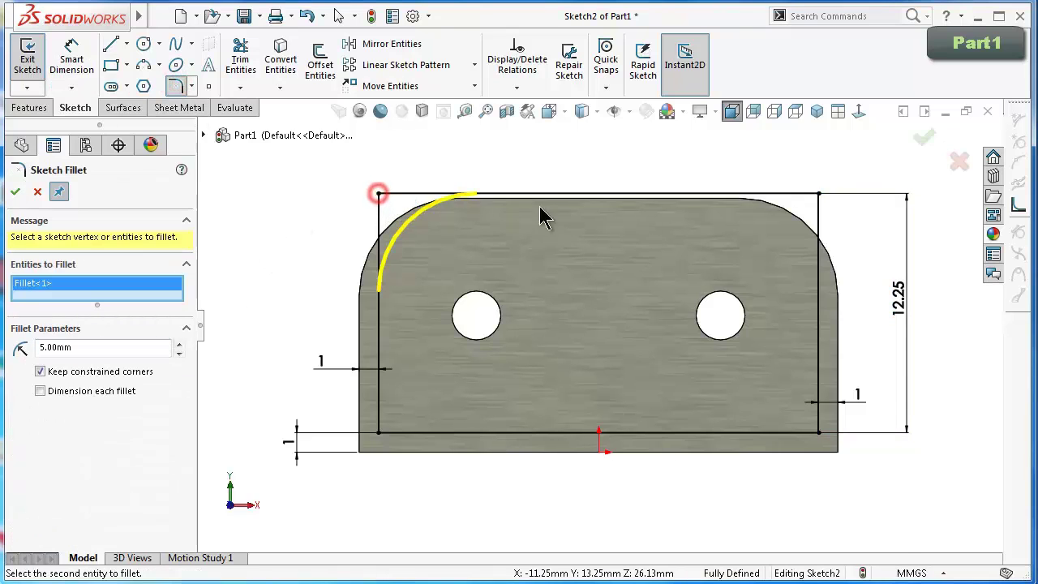
pyautogui.click(819, 196)
pyautogui.press('Return')
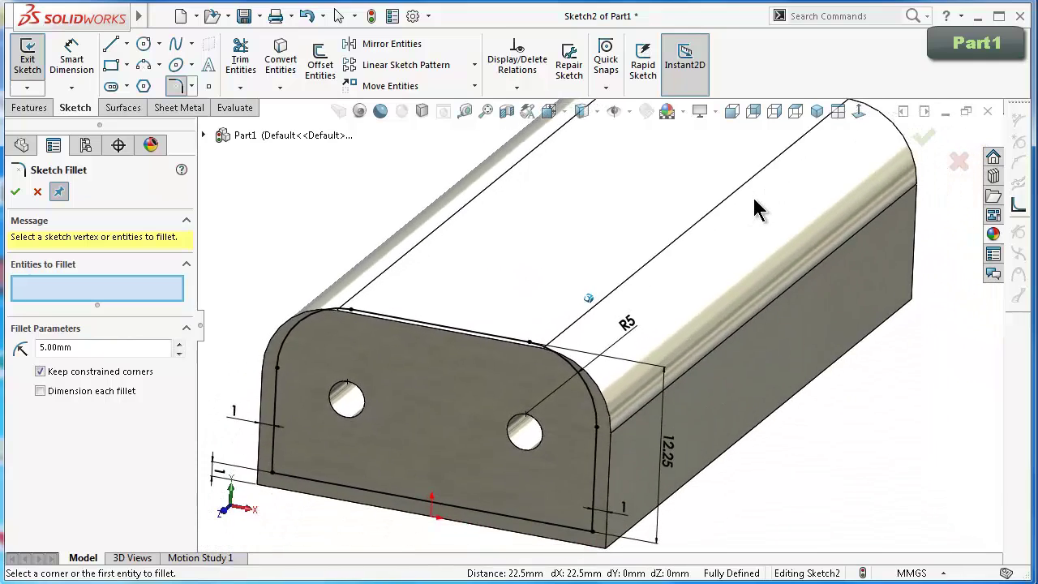
pyautogui.click(249, 73)
pyautogui.click(71, 290)
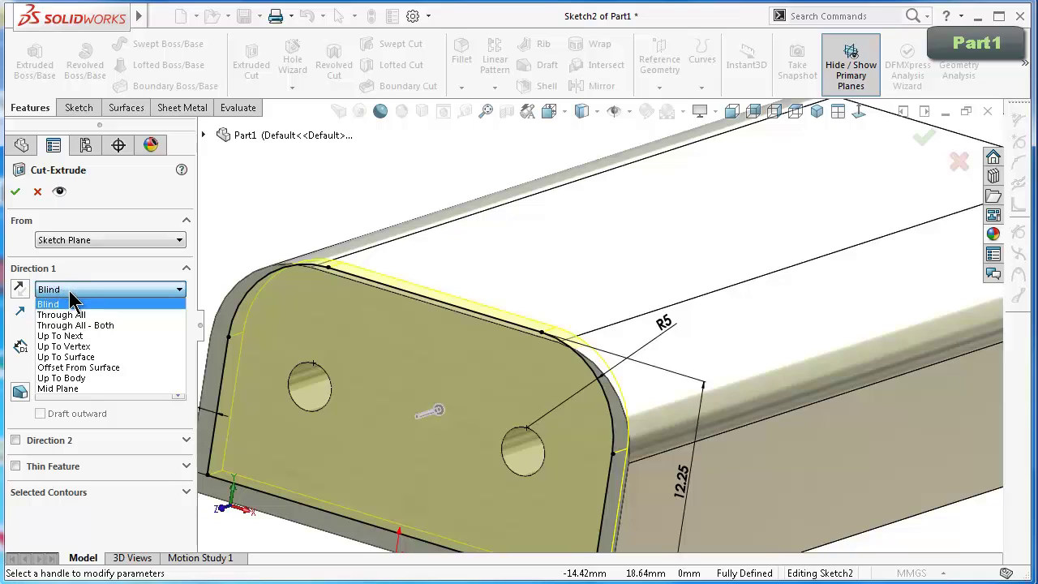
# Cut to an offset from the far end face, starting 1.5 mm reversed, leaving 1.5 mm end walls.
pyautogui.click(81, 367)
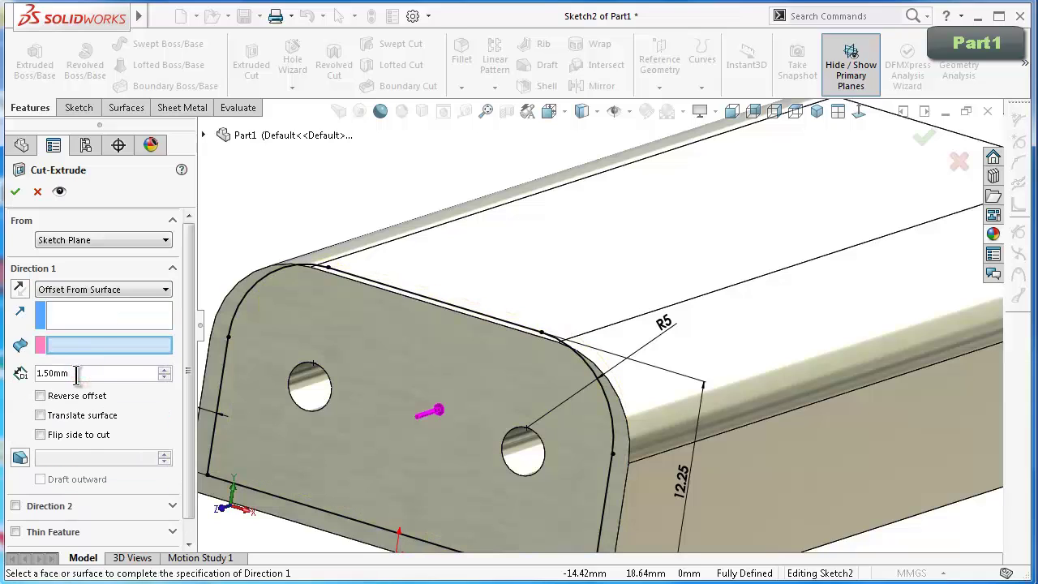
pyautogui.moveTo(273, 365)
pyautogui.mouseDown(button='middle')
pyautogui.moveTo(729, 384)
pyautogui.moveTo(345, 410)
pyautogui.moveTo(370, 406)
pyautogui.mouseUp(button='middle')
pyautogui.click(734, 370)
pyautogui.scroll(-3, 371, 405)
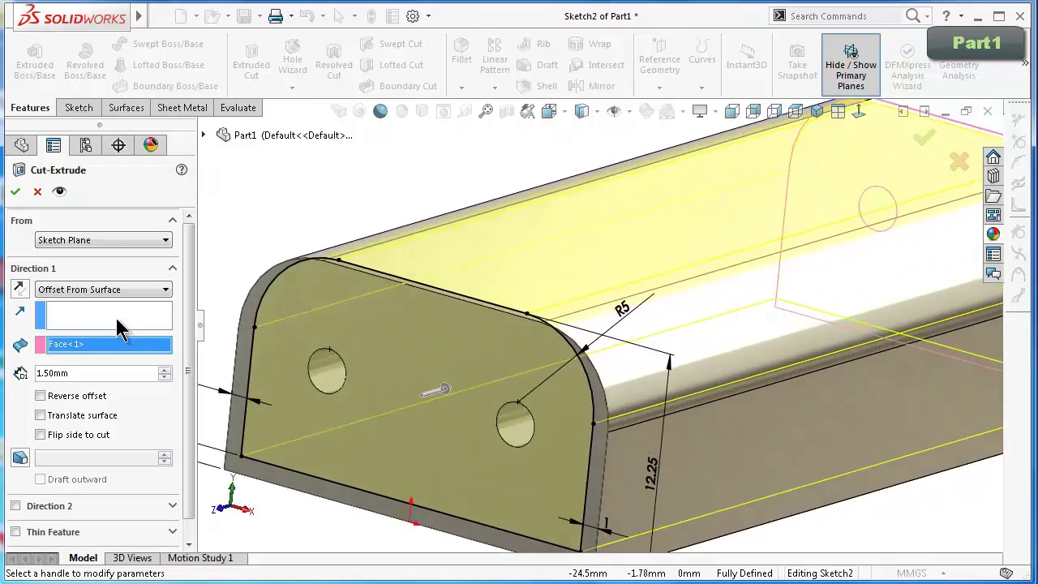
pyautogui.click(64, 241)
pyautogui.click(68, 284)
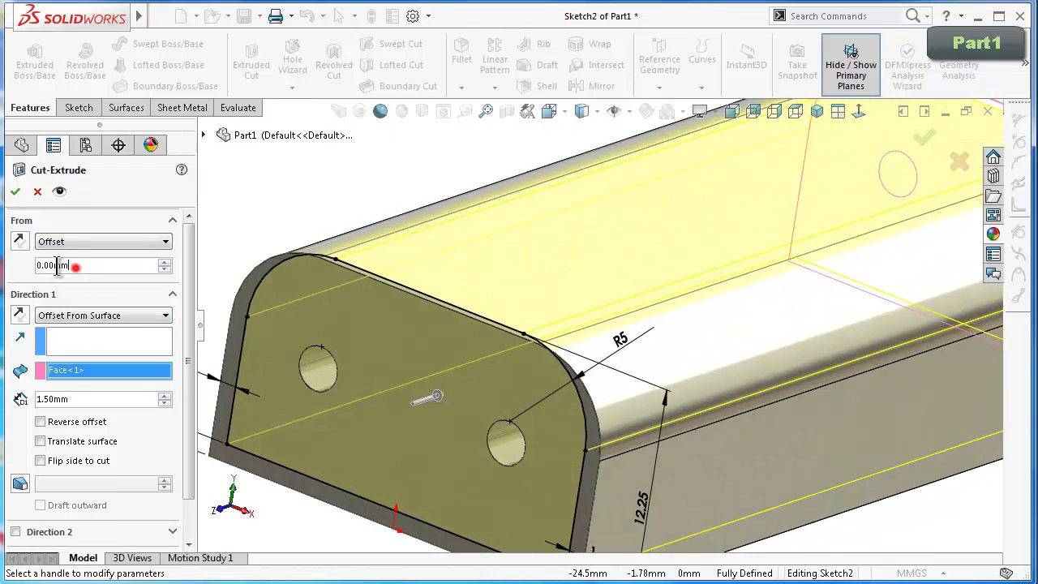
pyautogui.write('1.5')
pyautogui.press('Return')
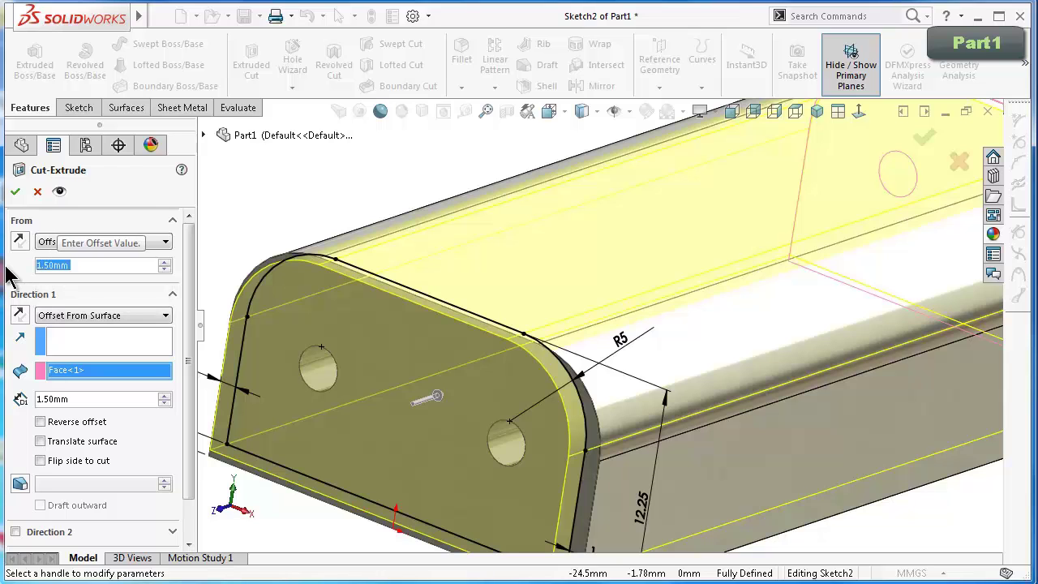
pyautogui.click(19, 243)
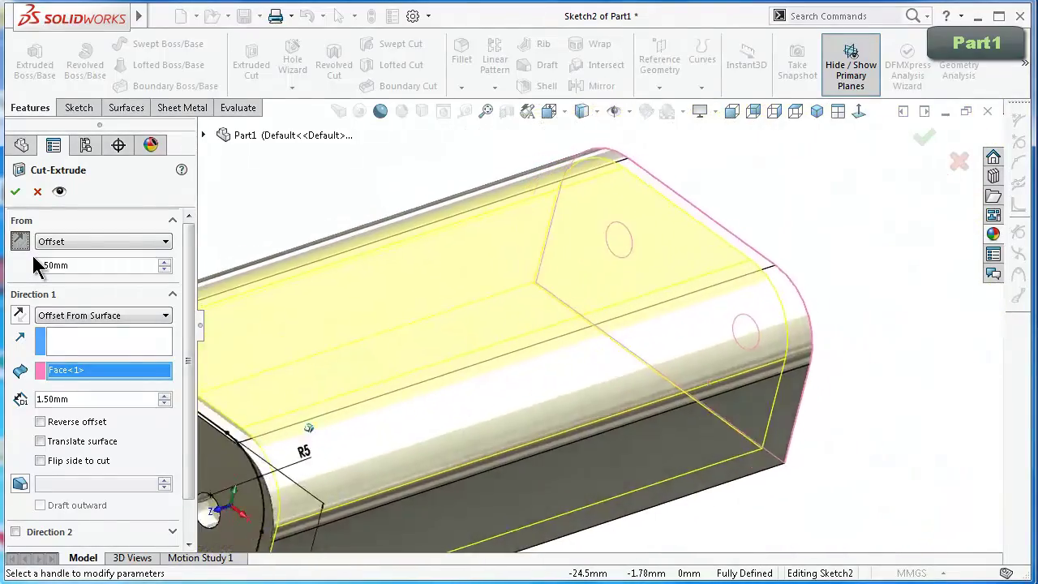
pyautogui.click(14, 191)
pyautogui.click(807, 475)
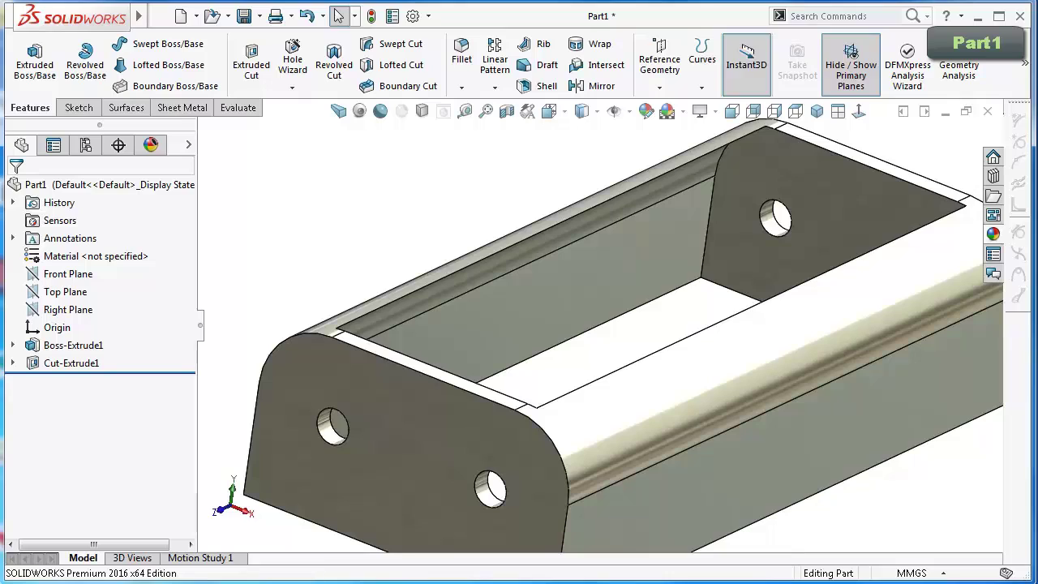
# Save the part and begin a Right Plane sketch viewed normal with a section view.
pyautogui.hotkey('ctrl', 's')
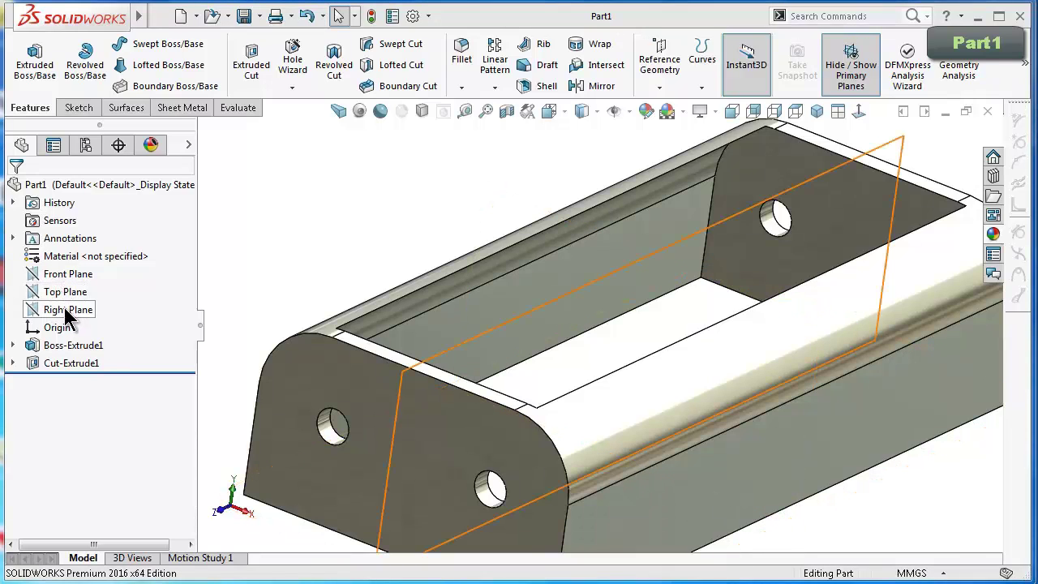
pyautogui.click(68, 310)
pyautogui.click(77, 287)
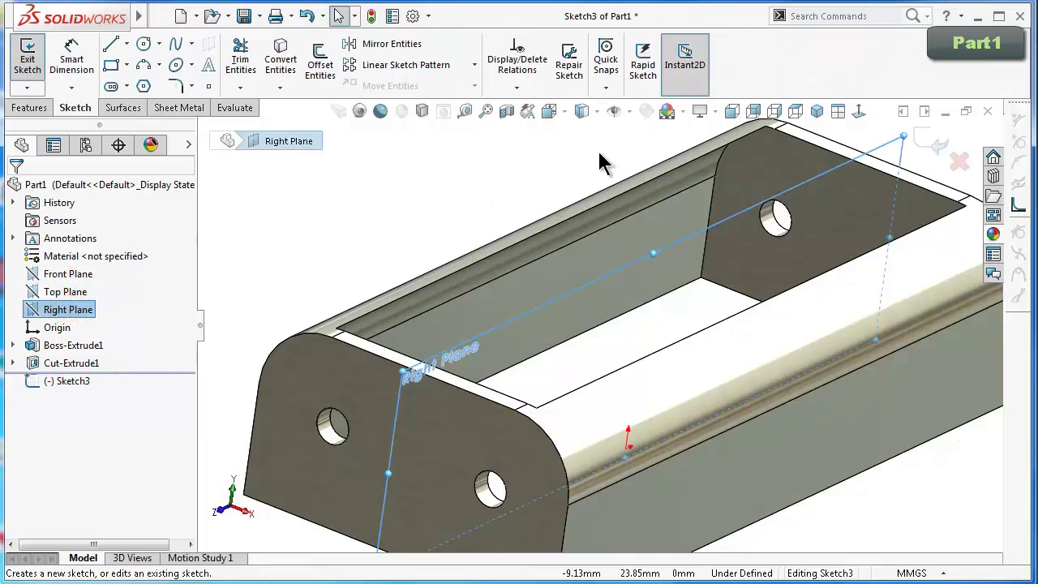
pyautogui.click(860, 113)
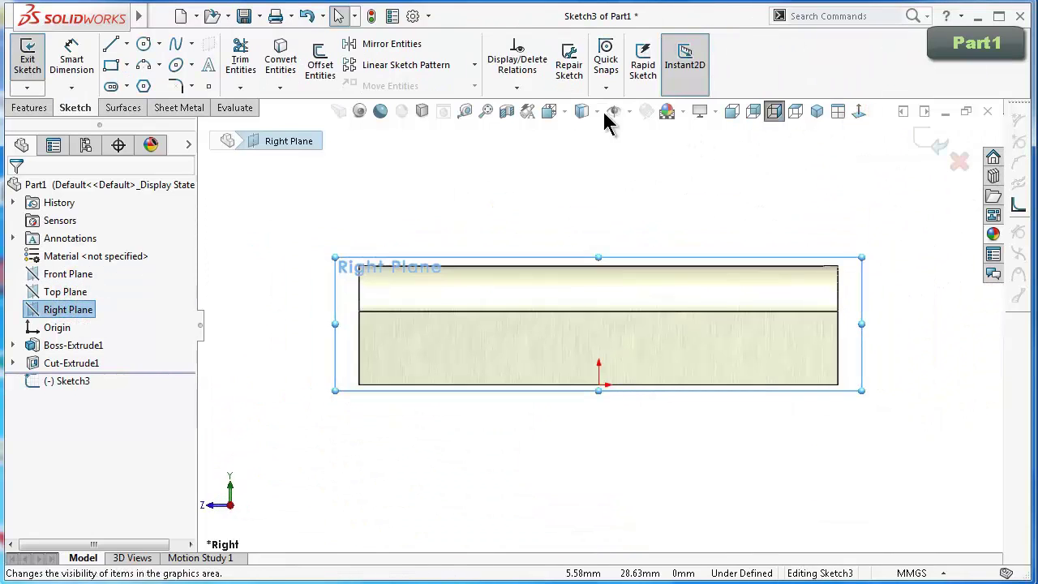
pyautogui.click(513, 112)
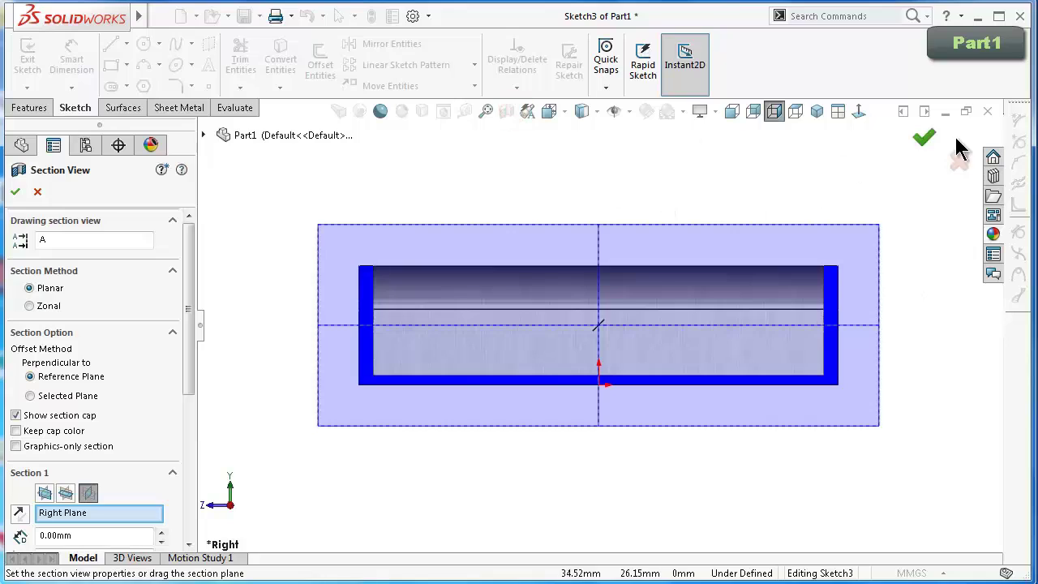
# Draw a sloped line from the part's top-right corner down into the part.
pyautogui.click(923, 138)
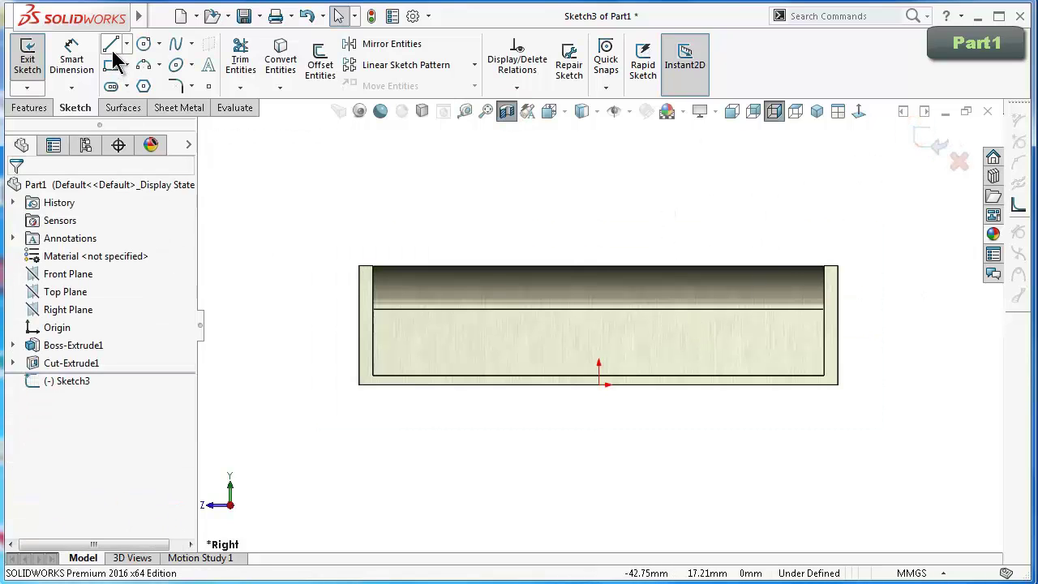
pyautogui.click(111, 44)
pyautogui.scroll(-3, 821, 285)
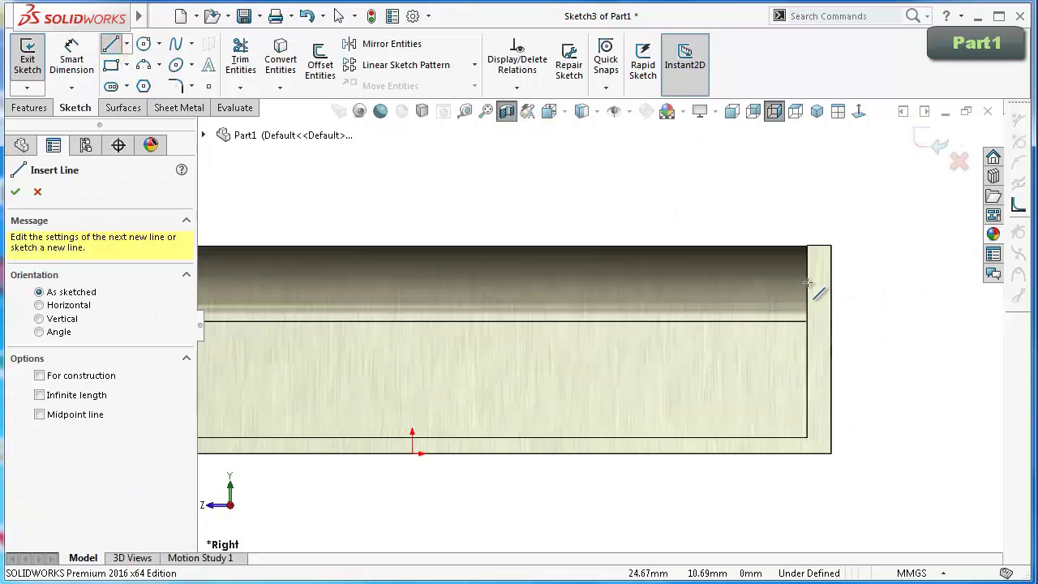
pyautogui.click(808, 273)
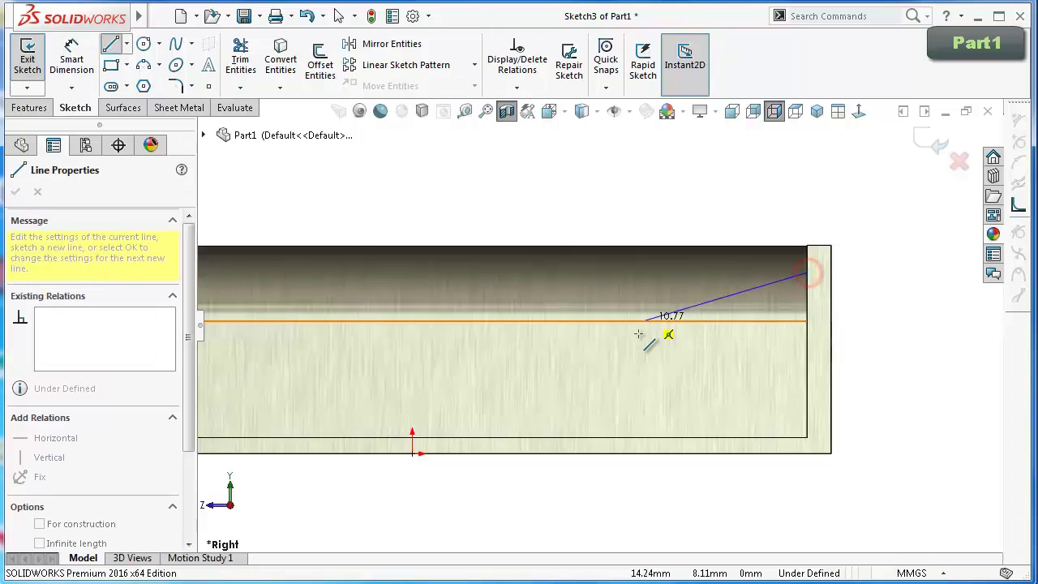
pyautogui.click(632, 339)
# Dimension the sloped line's horizontal span as 12 mm.
pyautogui.moveTo(869, 411); pyautogui.dragTo(870, 359, button='right')
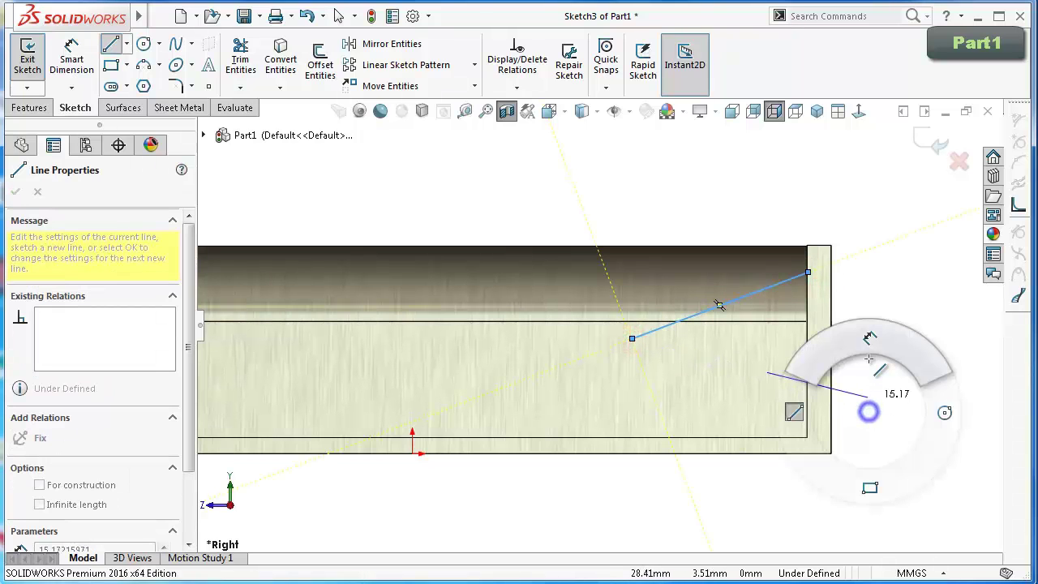
pyautogui.click(783, 282)
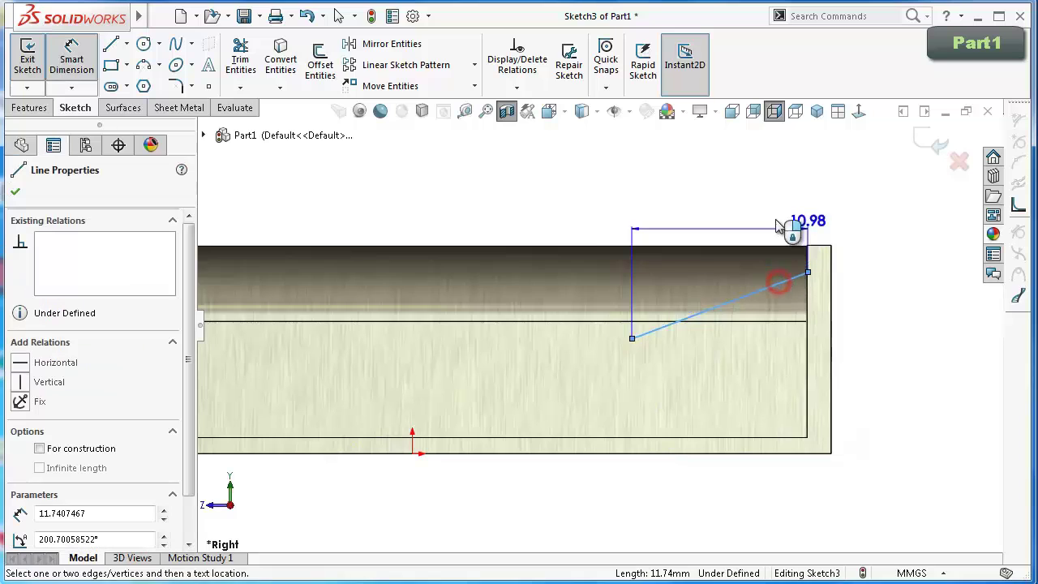
pyautogui.click(734, 205)
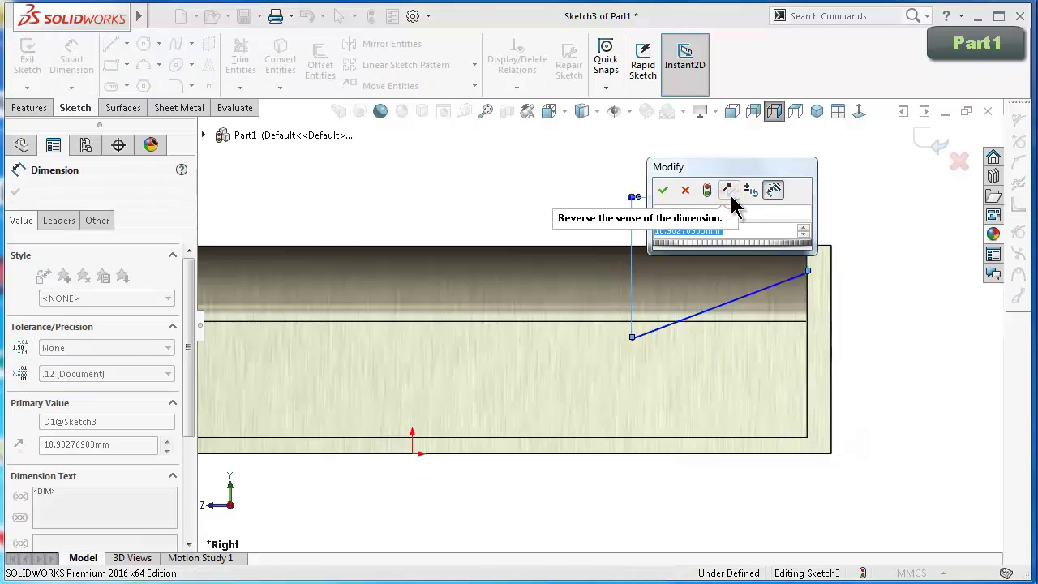
pyautogui.write('12')
pyautogui.press('Return')
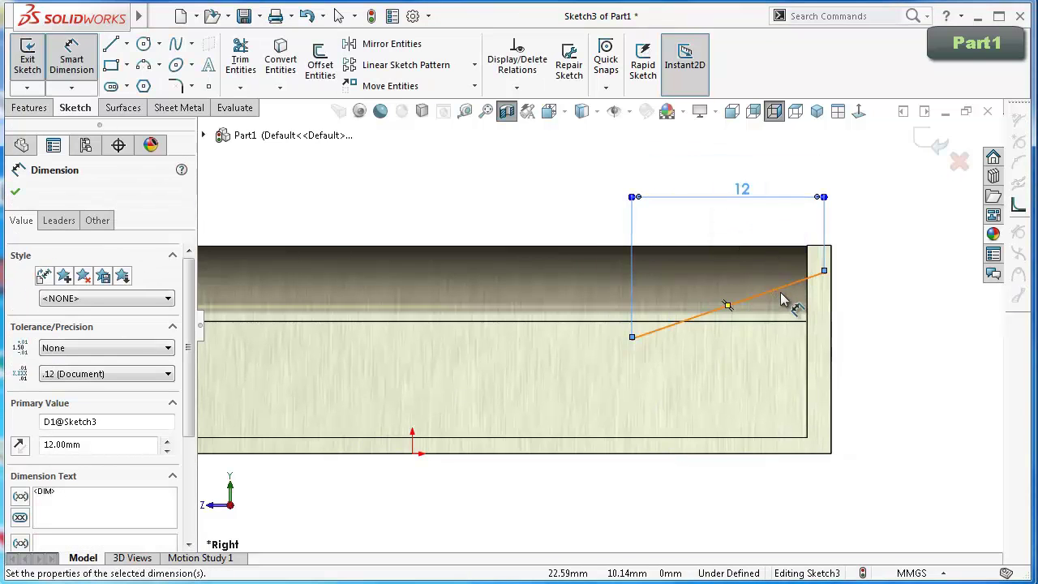
# Dimension the angle between the sloped line and the vertical end edge as 60°.
pyautogui.click(789, 294)
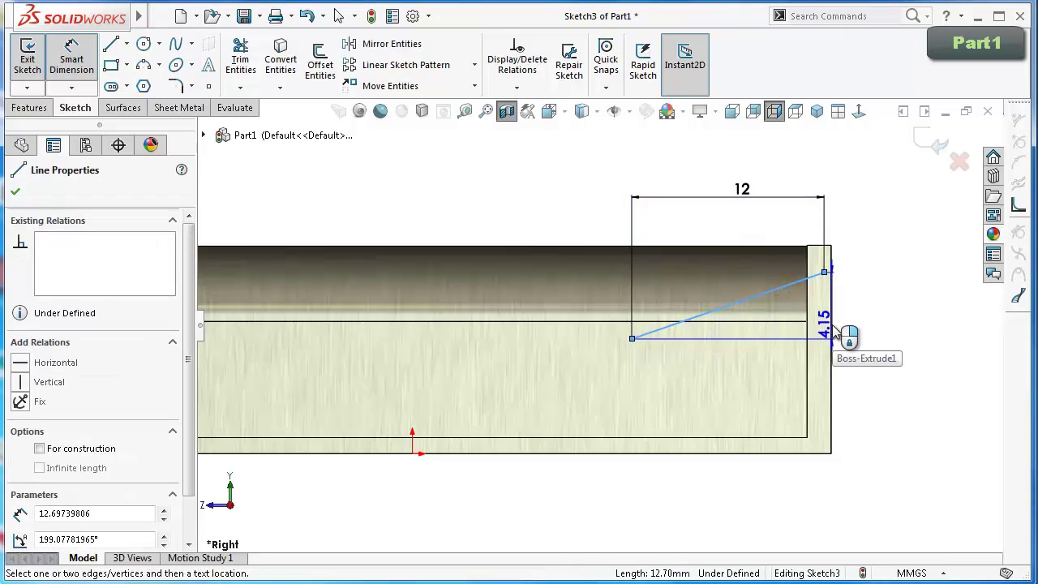
pyautogui.scroll(-2, 822, 352)
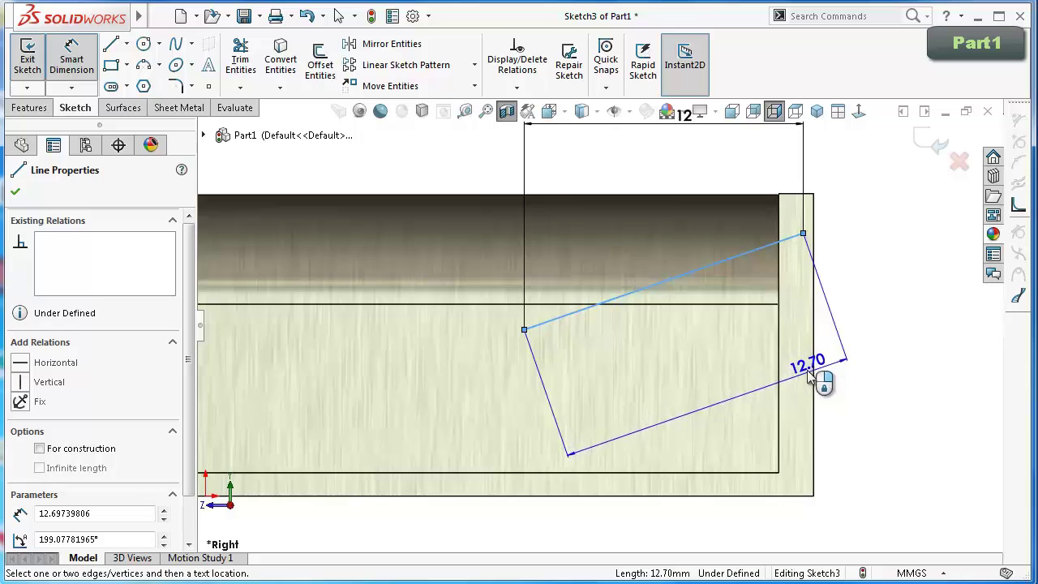
pyautogui.click(780, 337)
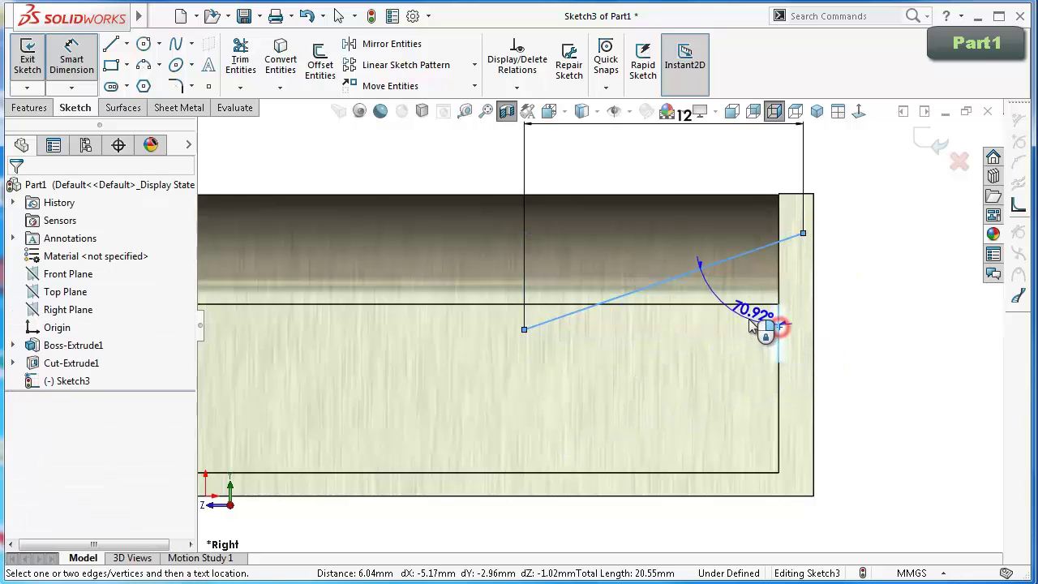
pyautogui.click(760, 324)
pyautogui.write('60')
pyautogui.press('Return')
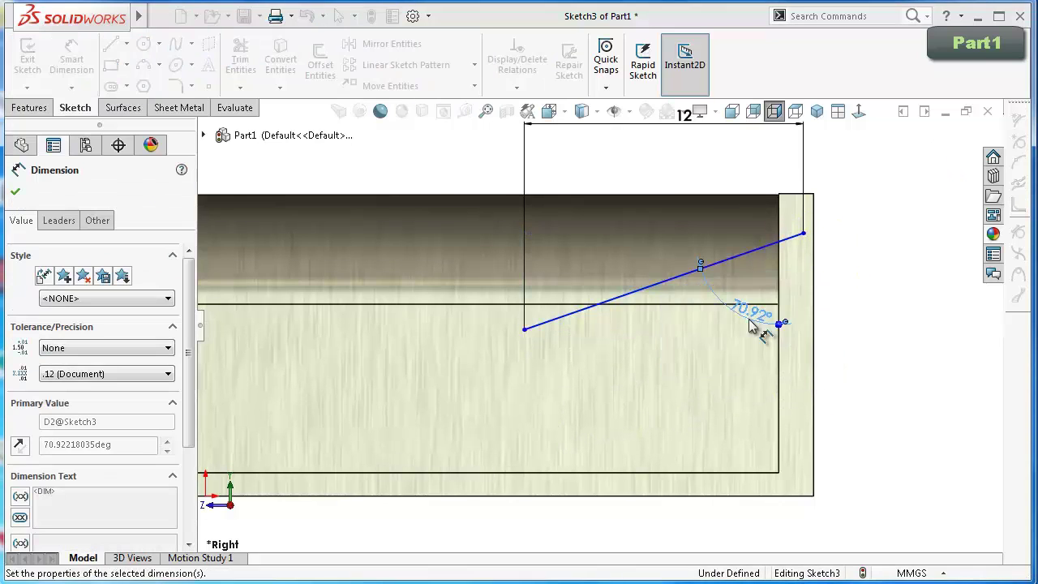
pyautogui.press('Escape')
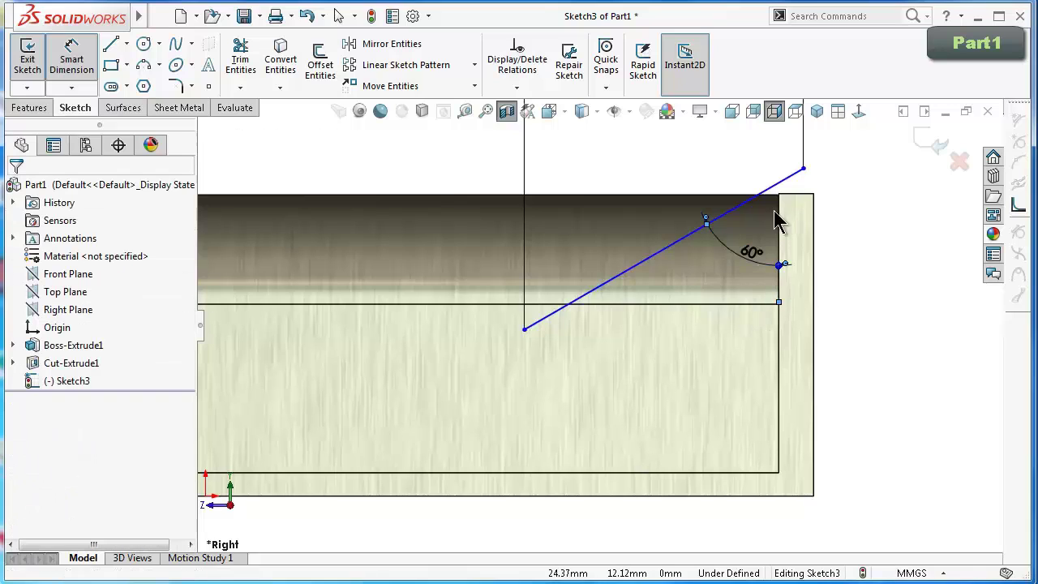
pyautogui.click(804, 170)
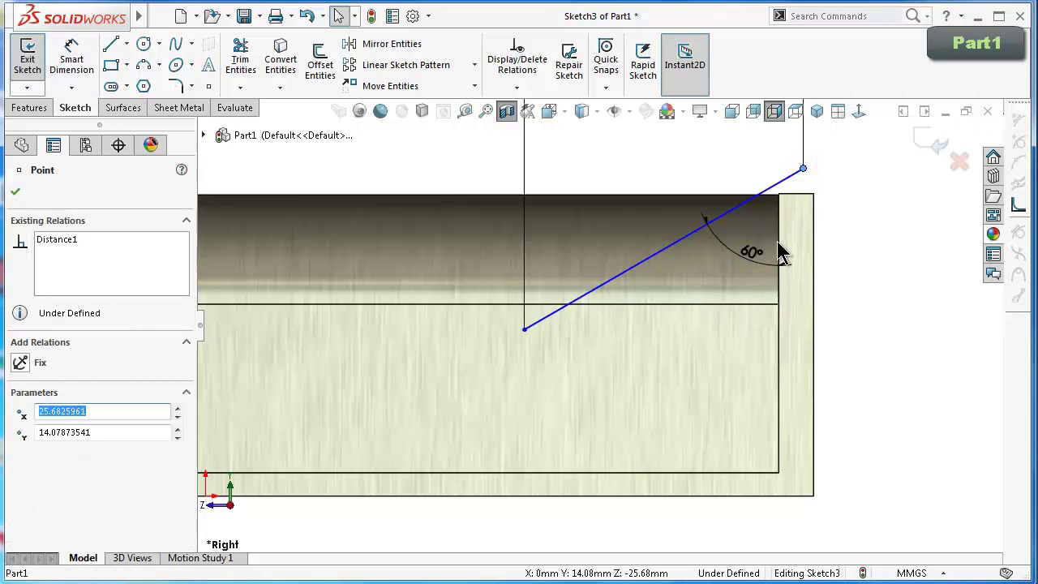
# Make the line's upper endpoint coincident with the end wall's edge.
pyautogui.moveTo(777, 246); pyautogui.dragTo(793, 248, button='middle')
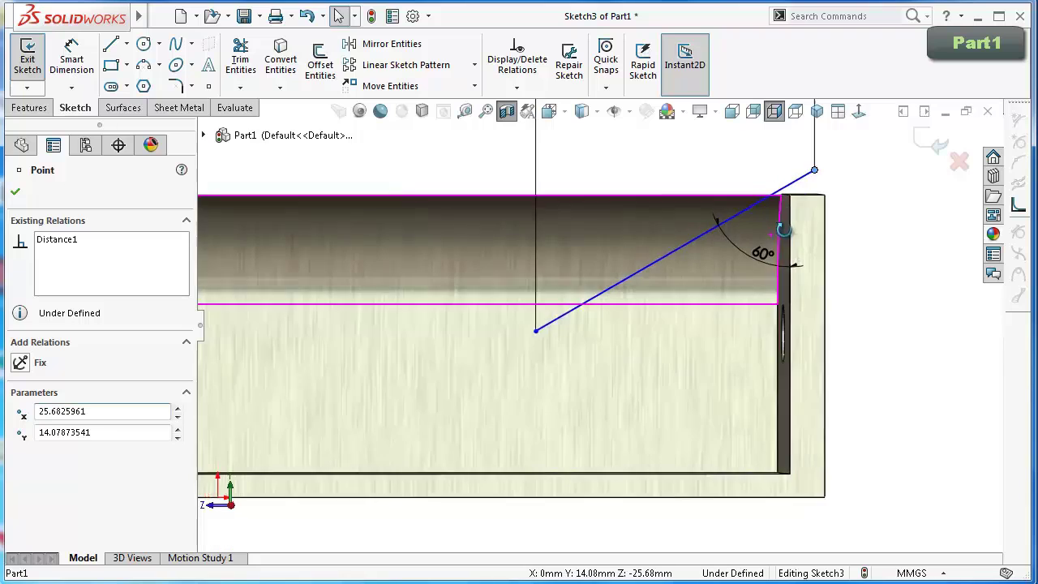
pyautogui.keyDown('ctrl'); pyautogui.click(778, 250); pyautogui.keyUp('ctrl')
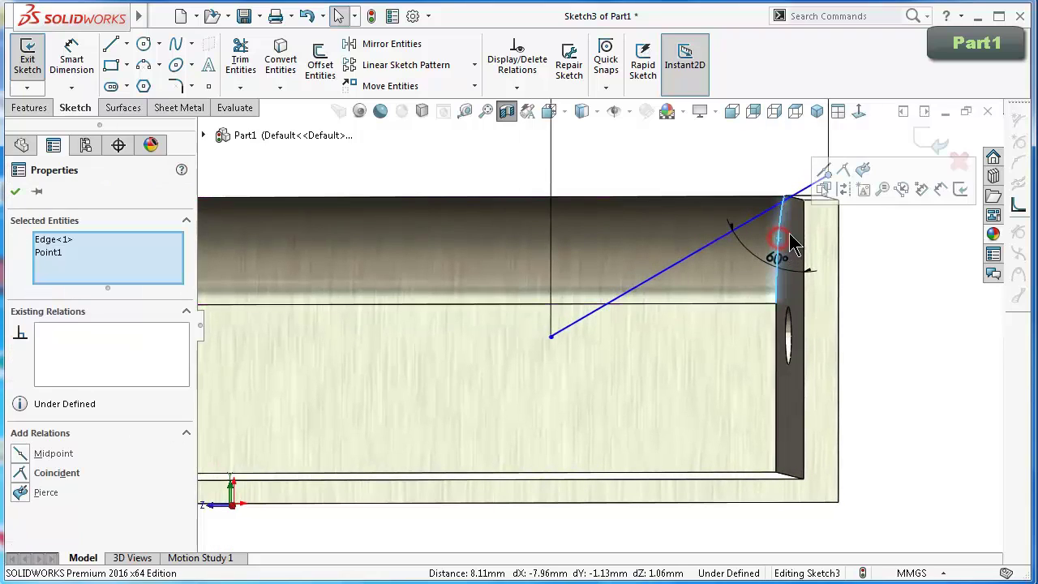
pyautogui.click(843, 171)
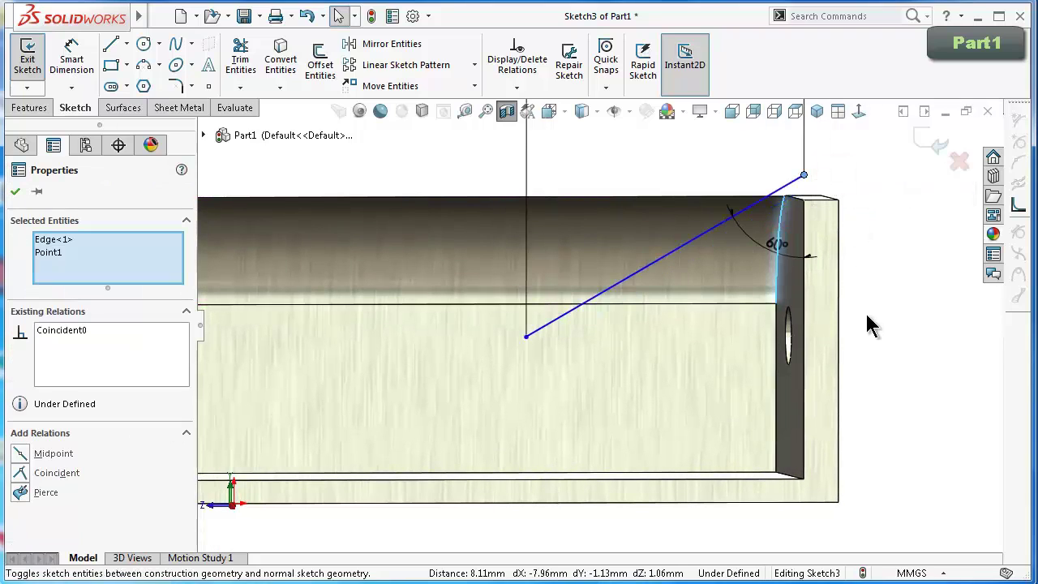
pyautogui.click(866, 313)
pyautogui.click(859, 114)
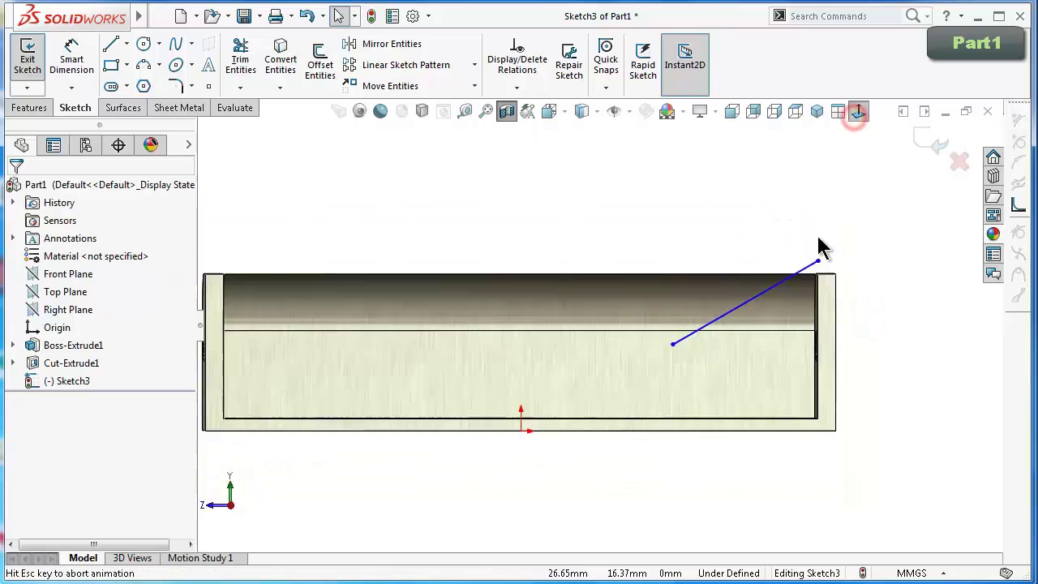
# Dimension the upper endpoint 9.5 mm above the bottom edge to fully define Sketch3.
pyautogui.moveTo(865, 376); pyautogui.dragTo(857, 255, button='right')
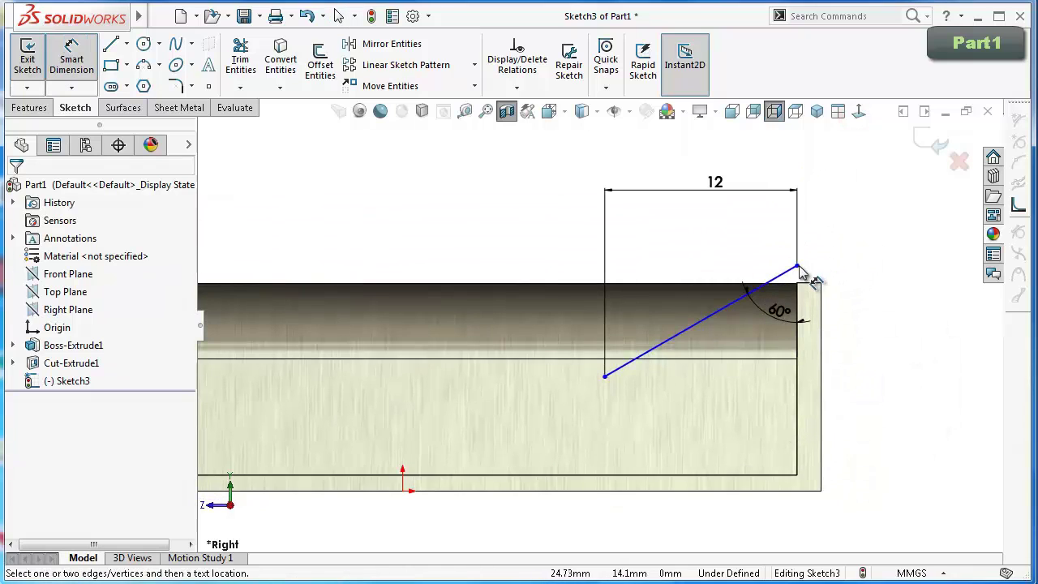
pyautogui.click(798, 268)
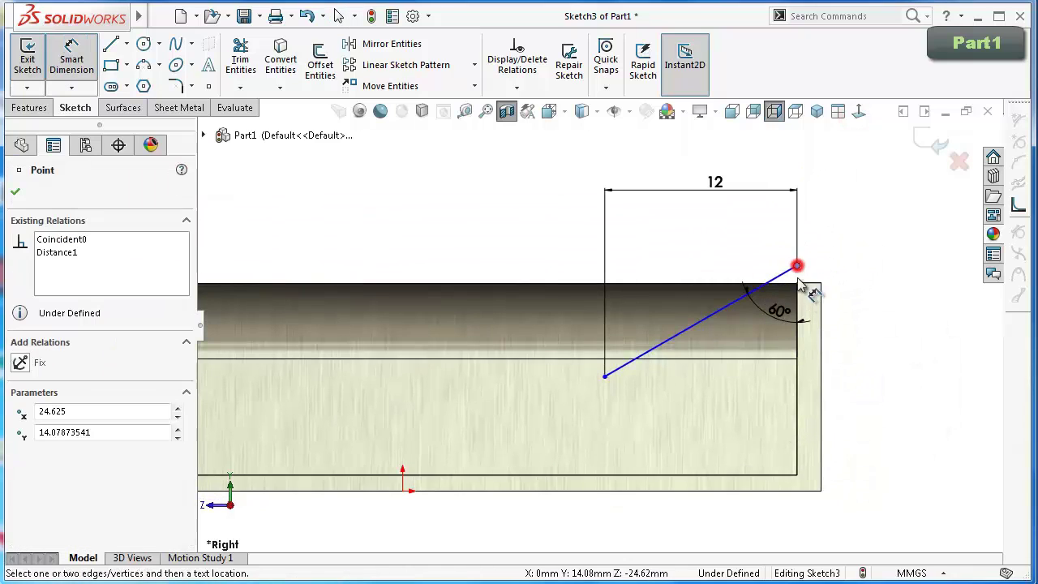
pyautogui.click(785, 478)
pyautogui.moveTo(791, 393)
pyautogui.mouseDown(button='middle')
pyautogui.moveTo(795, 378)
pyautogui.moveTo(806, 398)
pyautogui.mouseUp(button='middle')
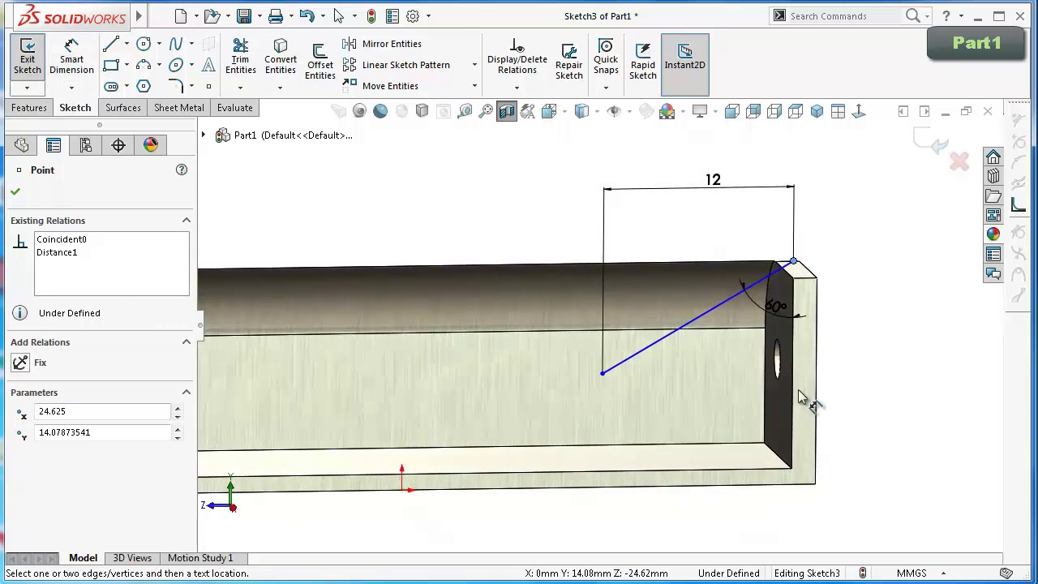
pyautogui.click(726, 445)
pyautogui.click(845, 418)
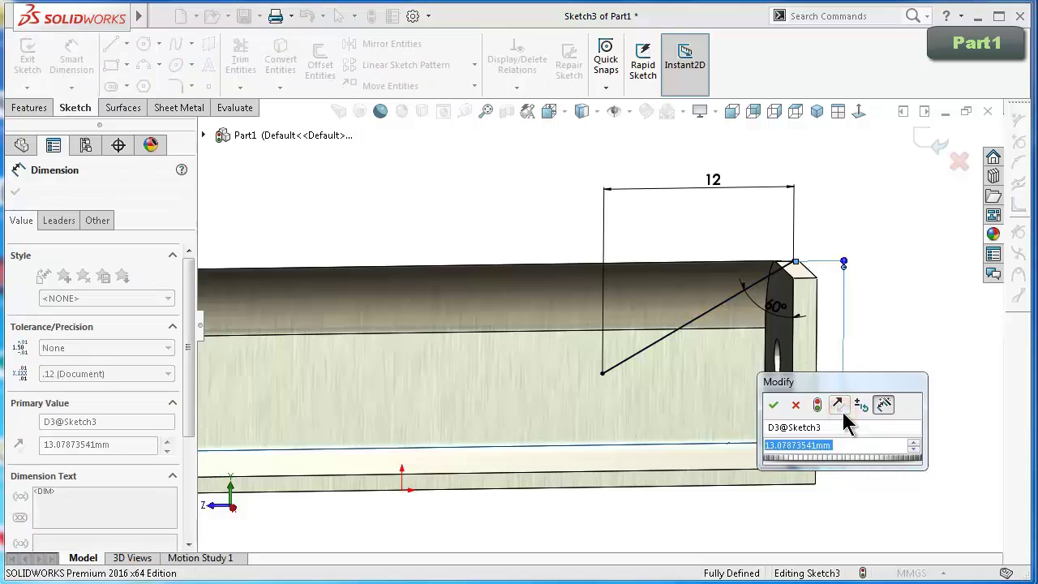
pyautogui.write('9')
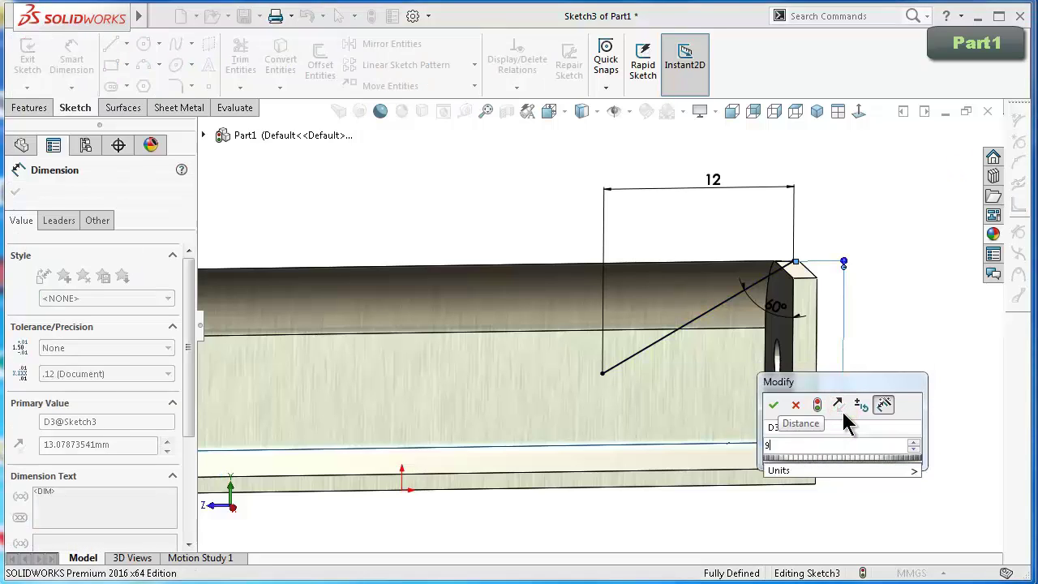
pyautogui.write('.5')
pyautogui.press('Return')
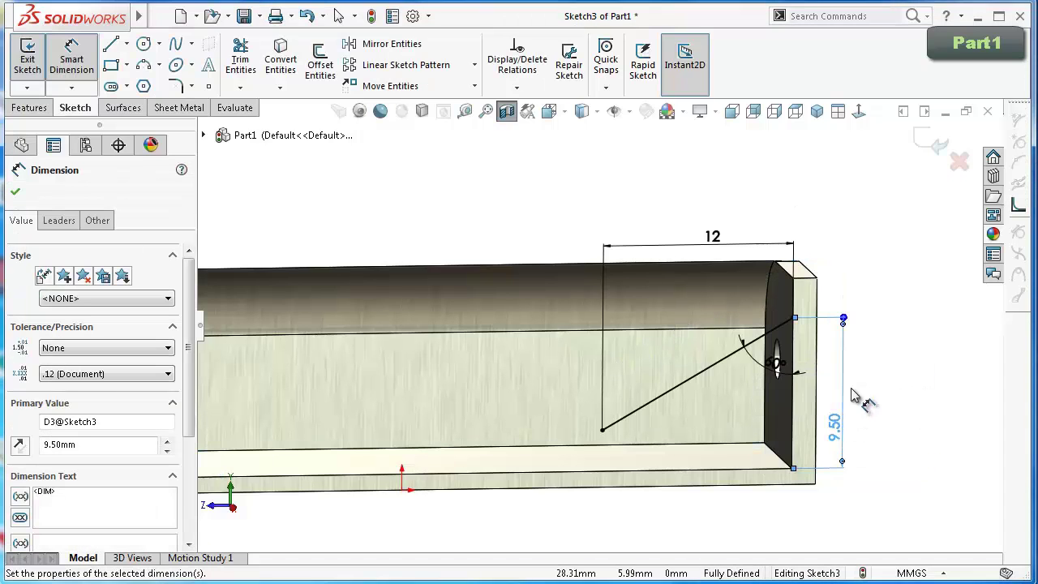
pyautogui.click(868, 115)
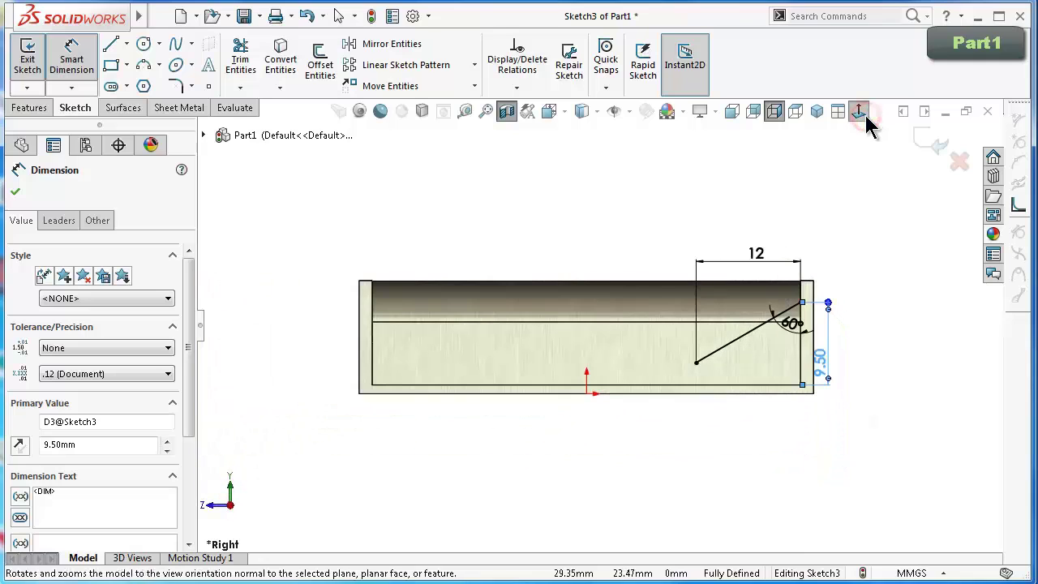
pyautogui.press('Left')
pyautogui.press('Left')
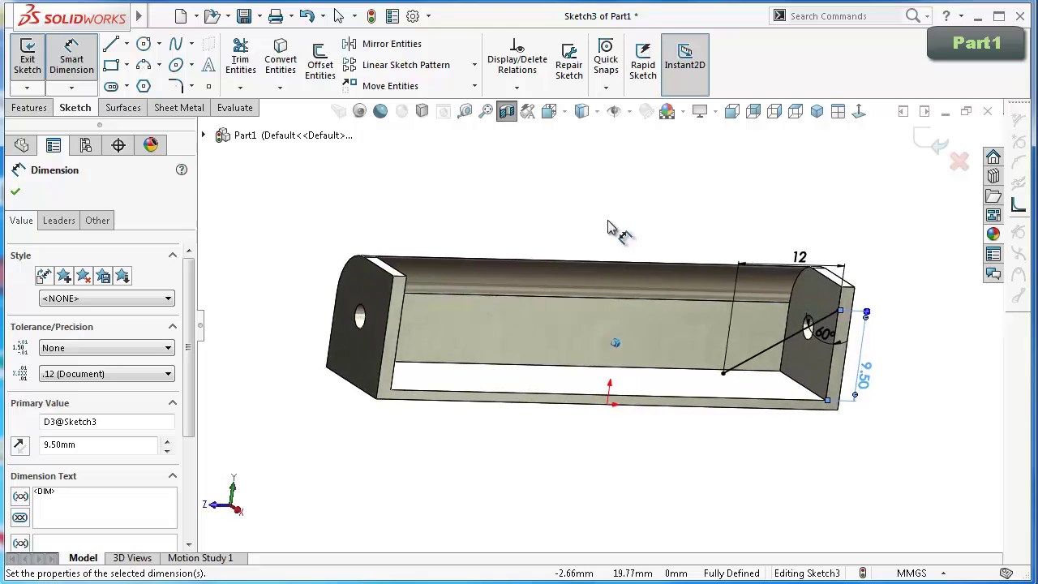
# Build Rib2 from Sketch3 with 1 mm thickness and the material side flipped.
pyautogui.click(24, 107)
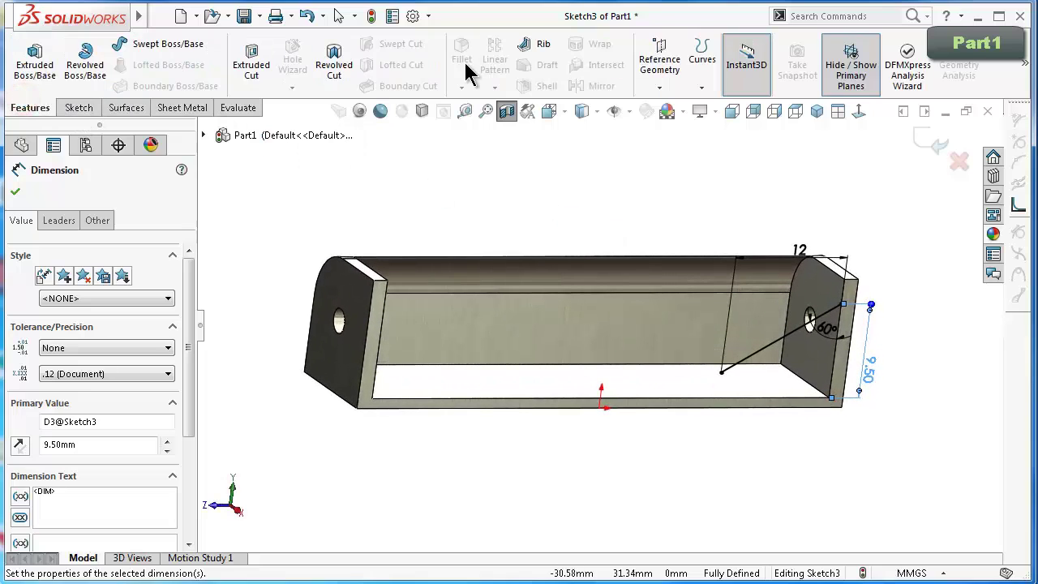
pyautogui.click(523, 51)
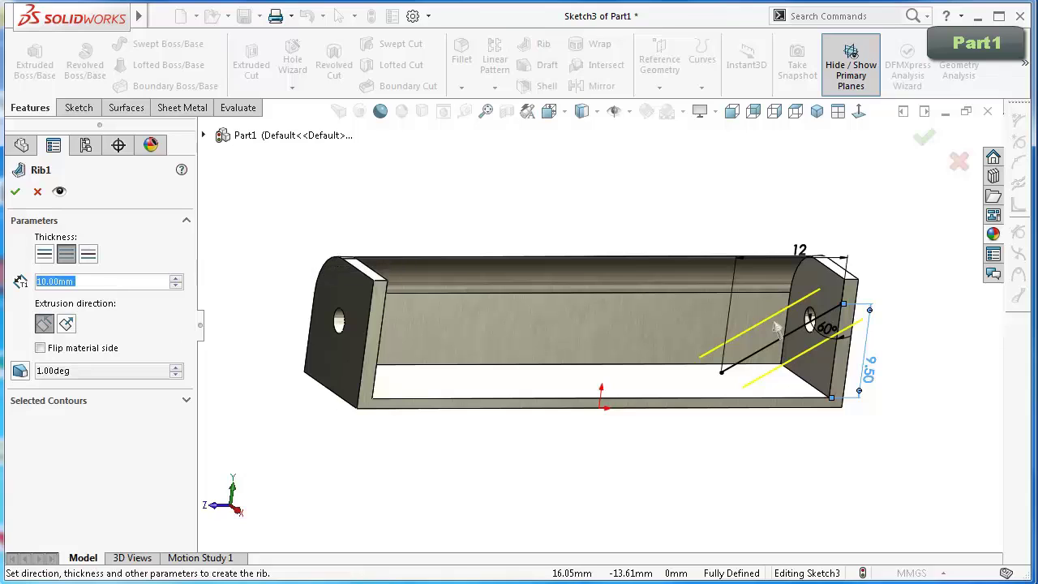
pyautogui.doubleClick(78, 281)
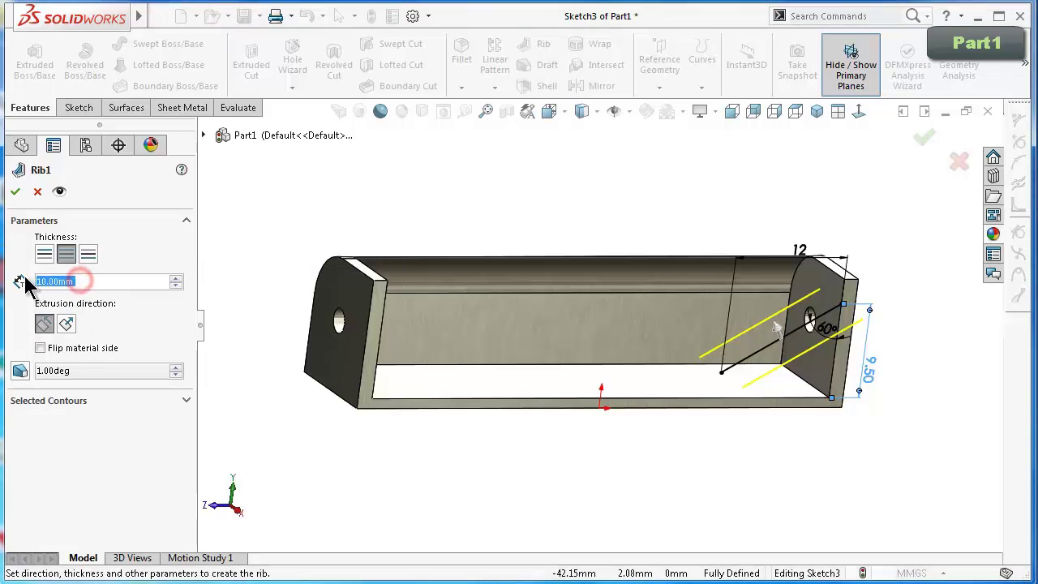
pyautogui.write('1')
pyautogui.click(18, 315)
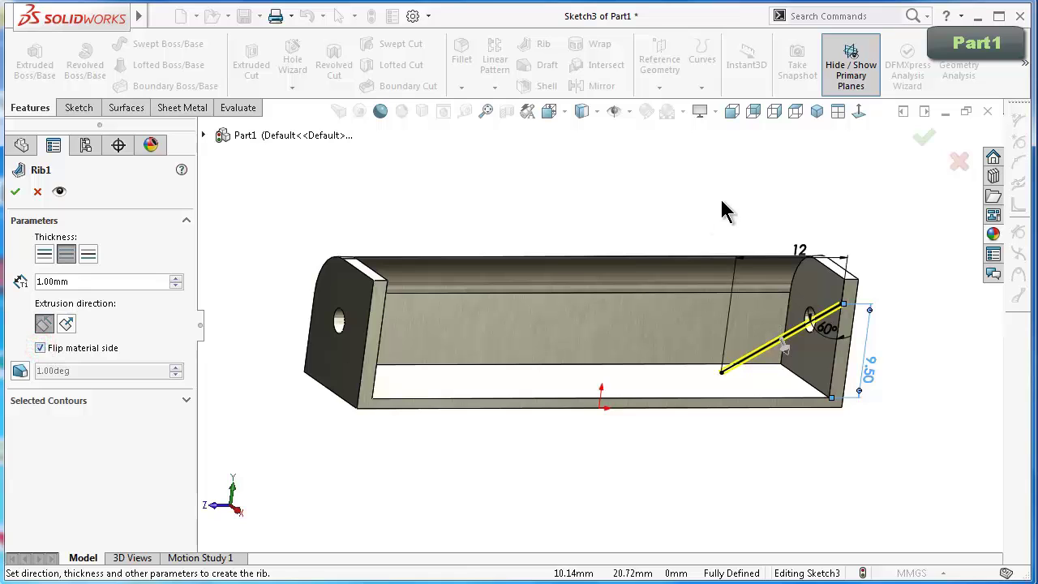
pyautogui.click(924, 138)
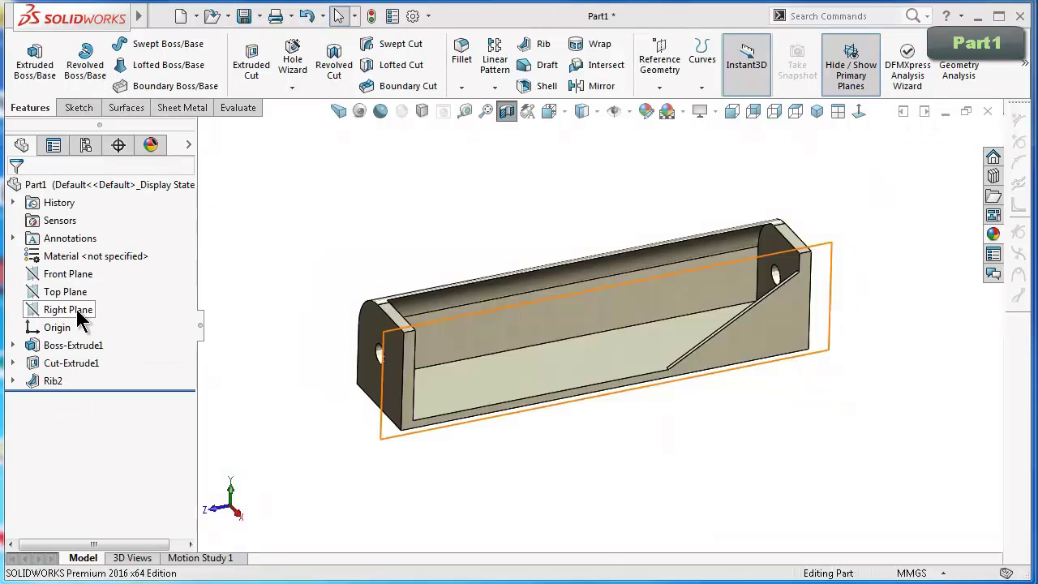
# Start a new sketch on the Right Plane with the rib's Sketch3 made visible.
pyautogui.click(79, 317)
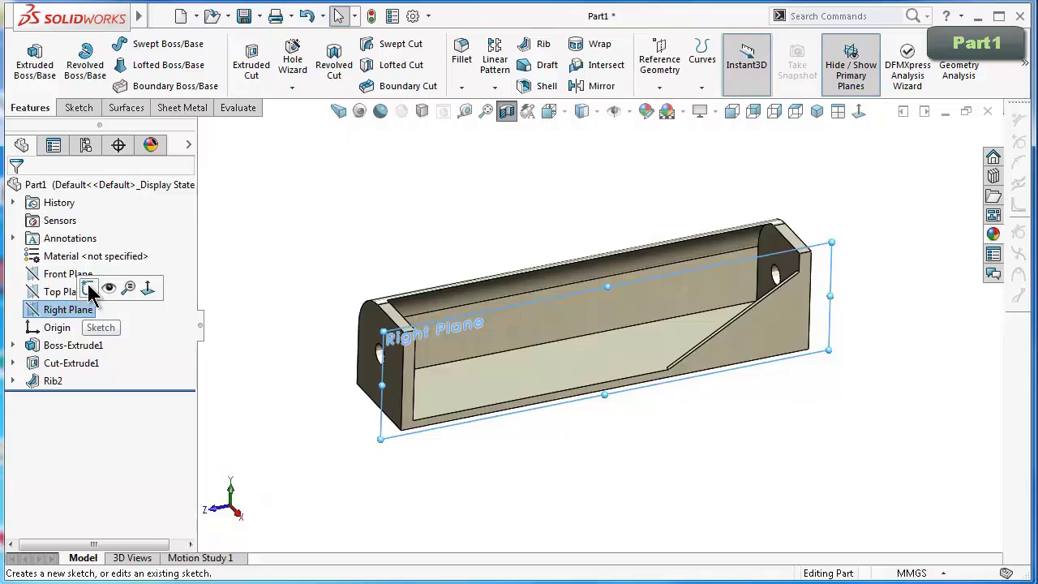
pyautogui.click(89, 288)
pyautogui.click(17, 381)
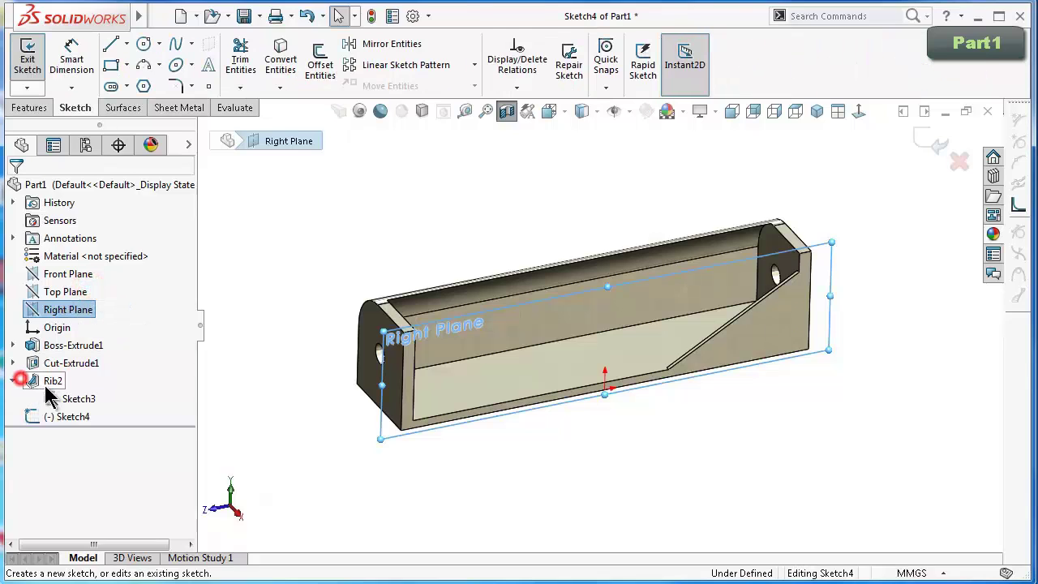
pyautogui.click(72, 399)
pyautogui.click(85, 374)
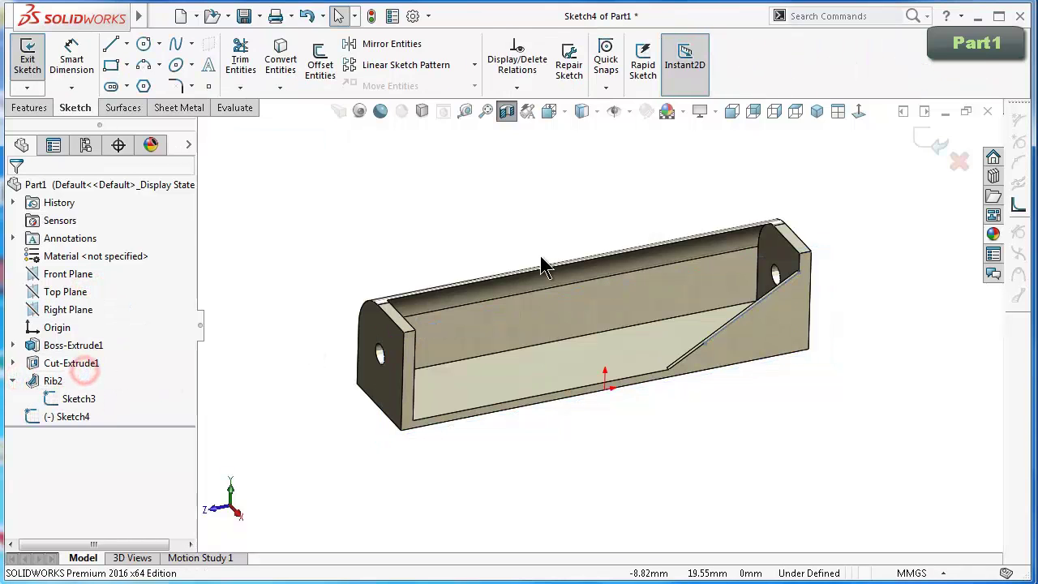
pyautogui.click(861, 115)
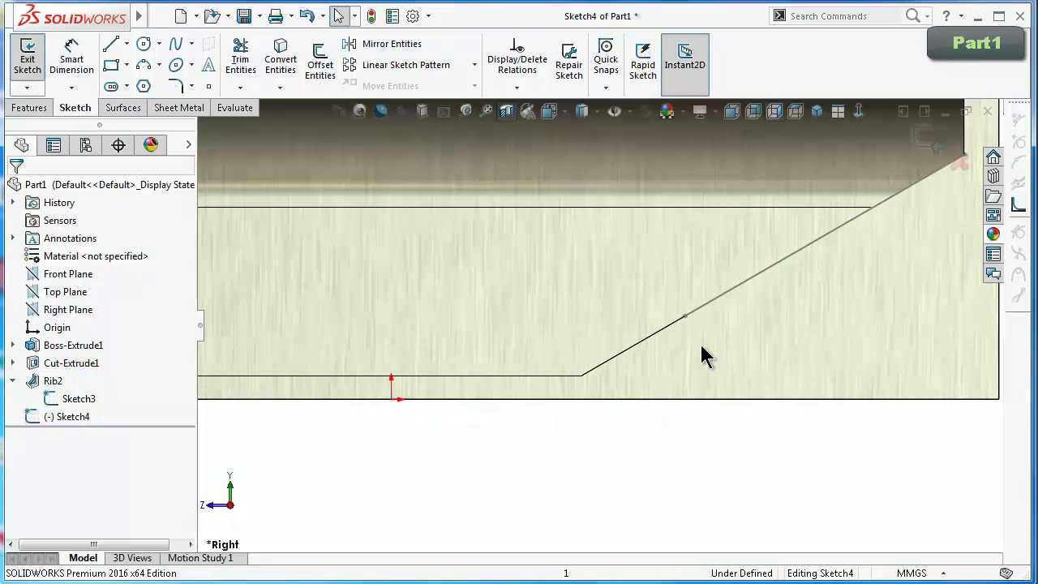
# Sketch a closed triangle beneath the rib's sloped edge down to the floor.
pyautogui.click(112, 45)
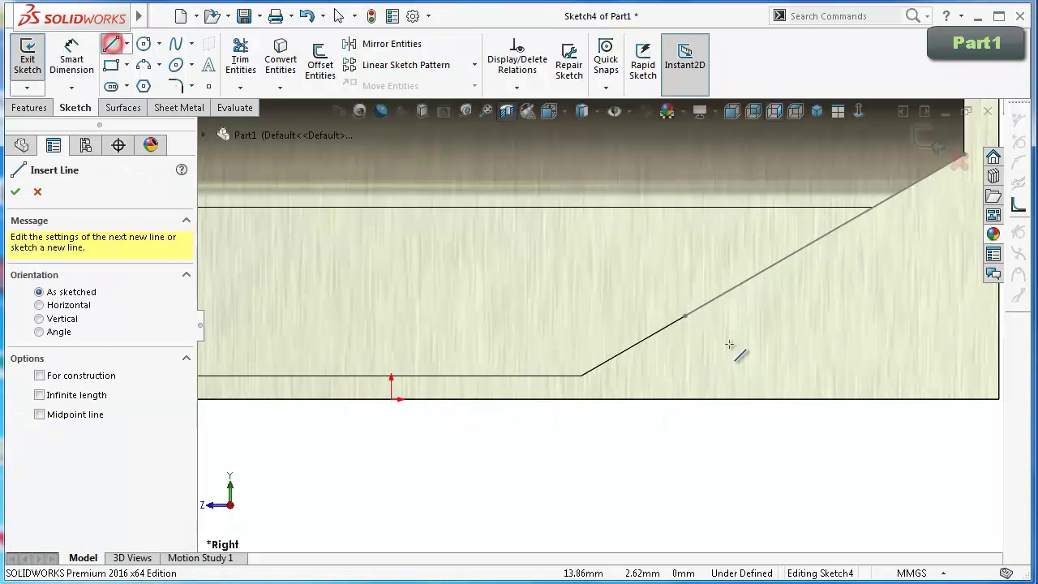
pyautogui.click(685, 315)
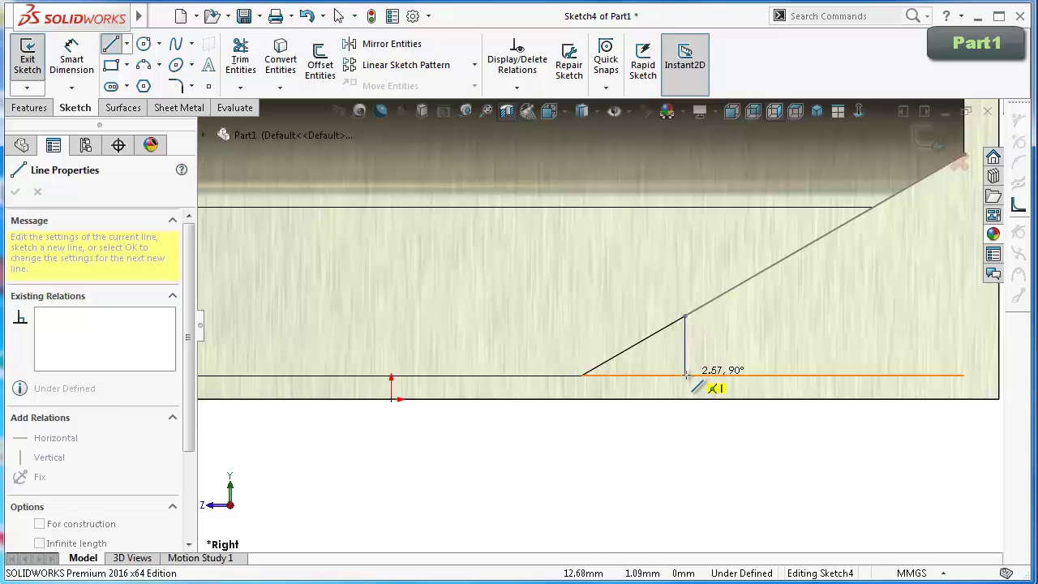
pyautogui.click(686, 374)
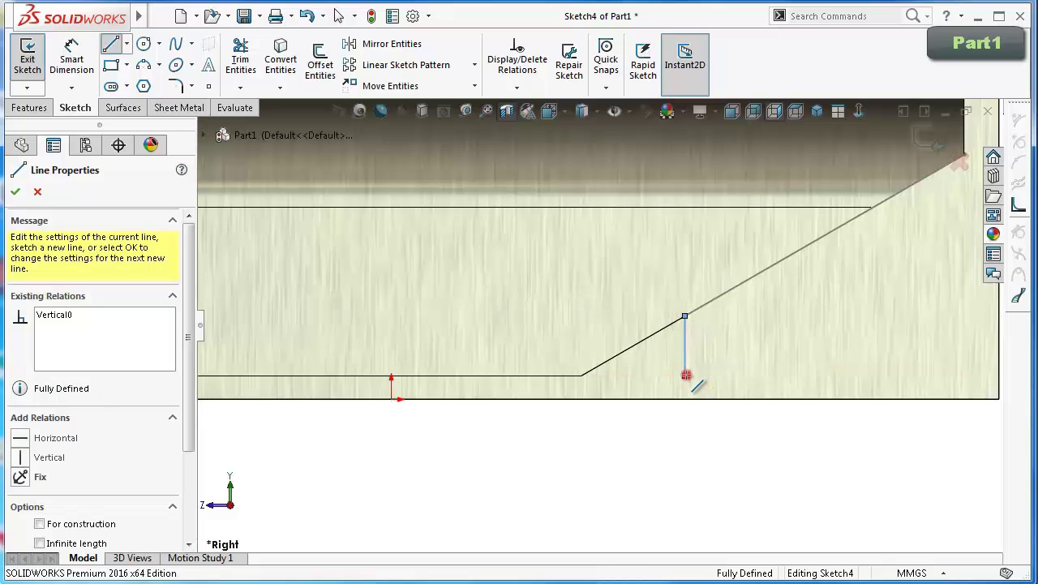
pyautogui.click(581, 376)
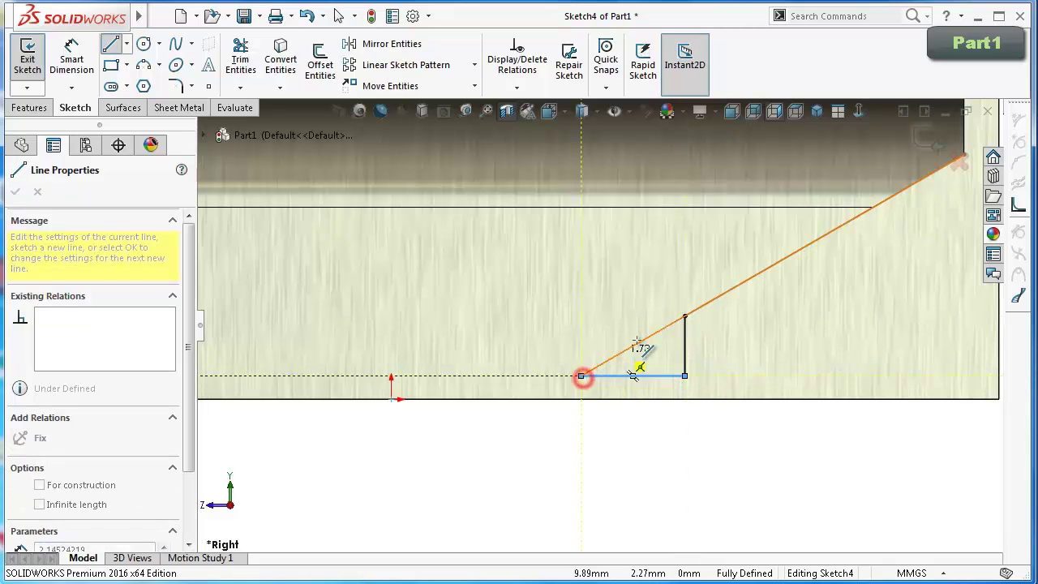
pyautogui.click(685, 315)
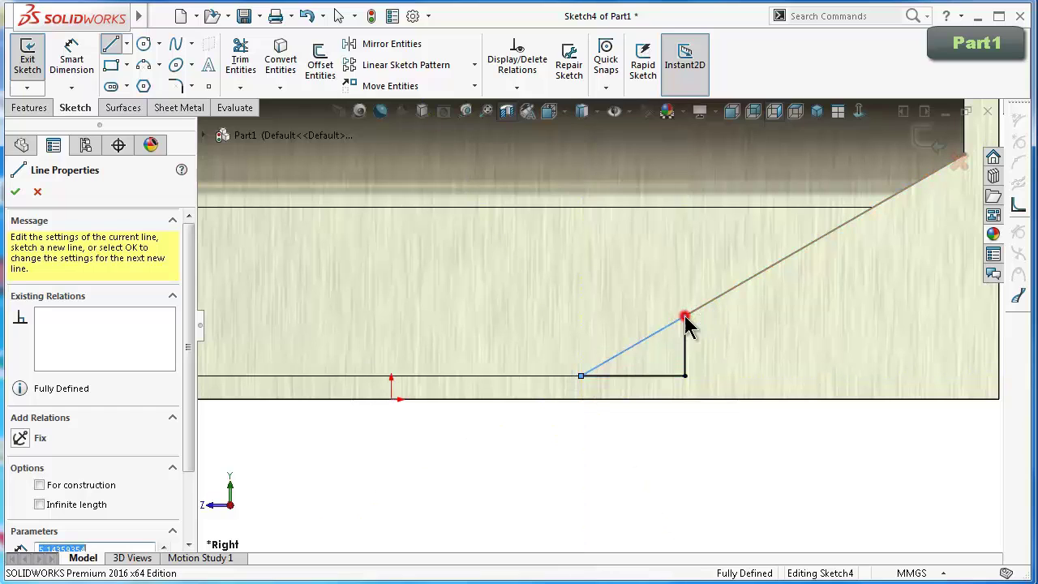
pyautogui.press('f')
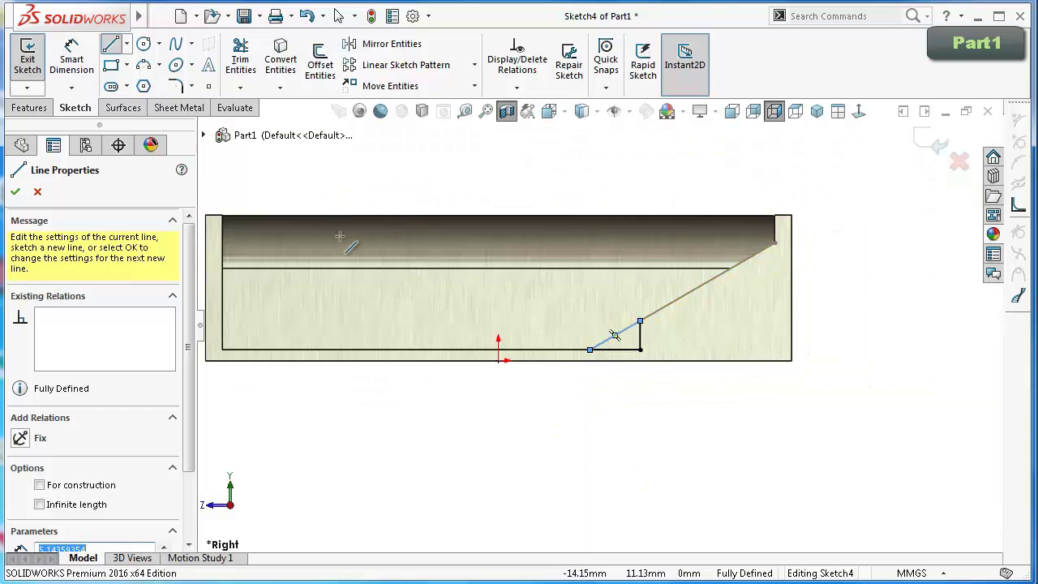
# Extrude-cut the triangle 1.50 mm Mid Plane to notch the rib's lower end.
pyautogui.click(29, 108)
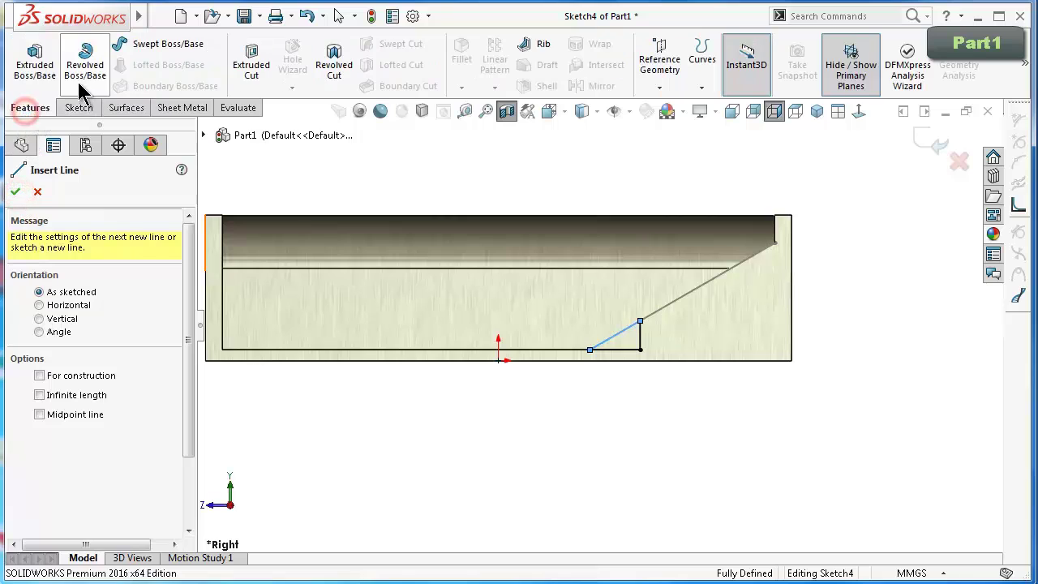
pyautogui.click(251, 72)
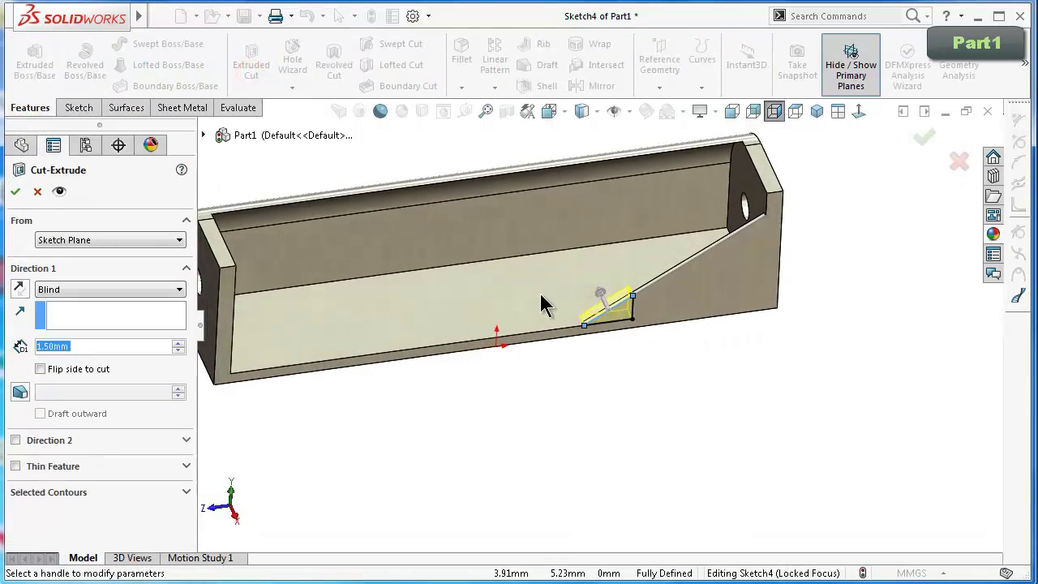
pyautogui.click(64, 292)
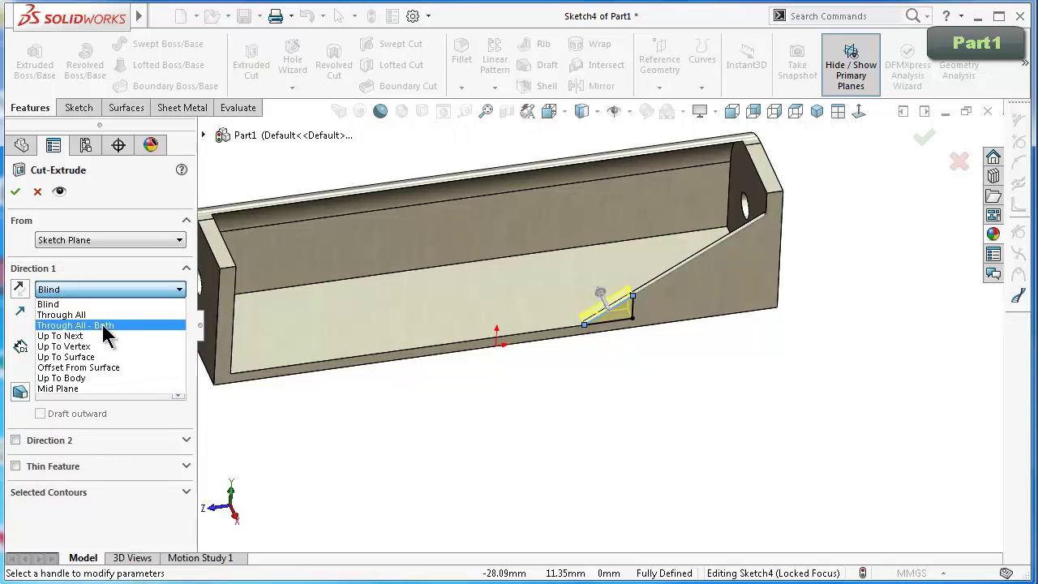
pyautogui.click(89, 391)
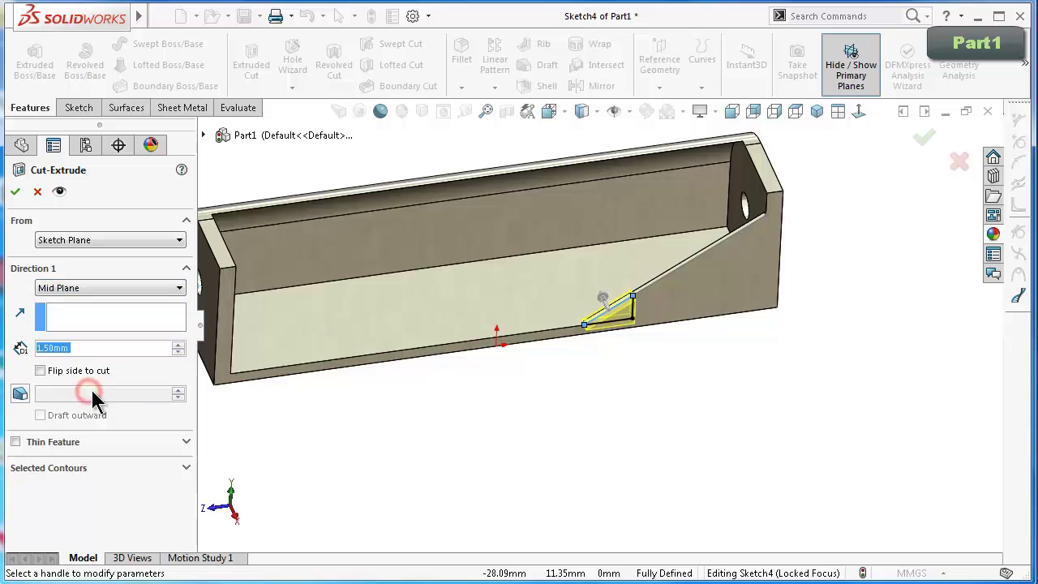
pyautogui.click(14, 191)
# Turn off the section view and hide the rib's Sketch3.
pyautogui.click(795, 241)
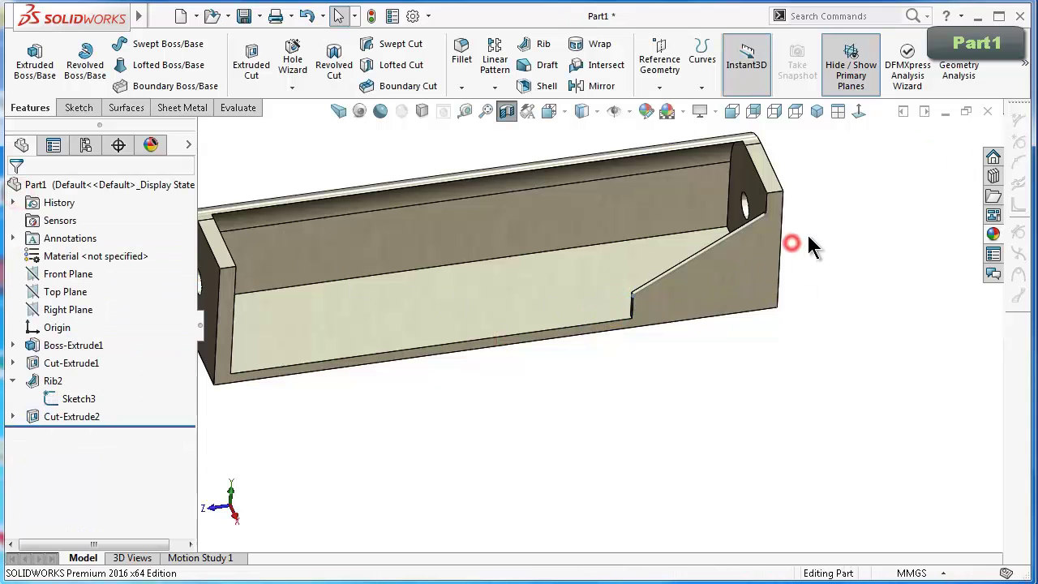
pyautogui.click(506, 111)
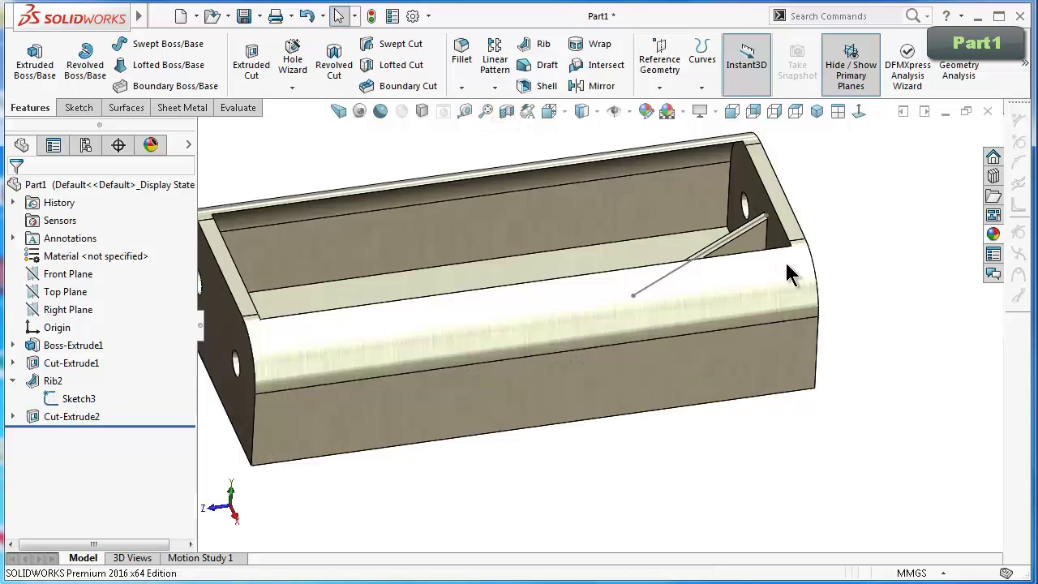
pyautogui.moveTo(822, 255)
pyautogui.mouseDown(button='middle')
pyautogui.moveTo(718, 301)
pyautogui.moveTo(709, 348)
pyautogui.moveTo(653, 280)
pyautogui.mouseUp(button='middle')
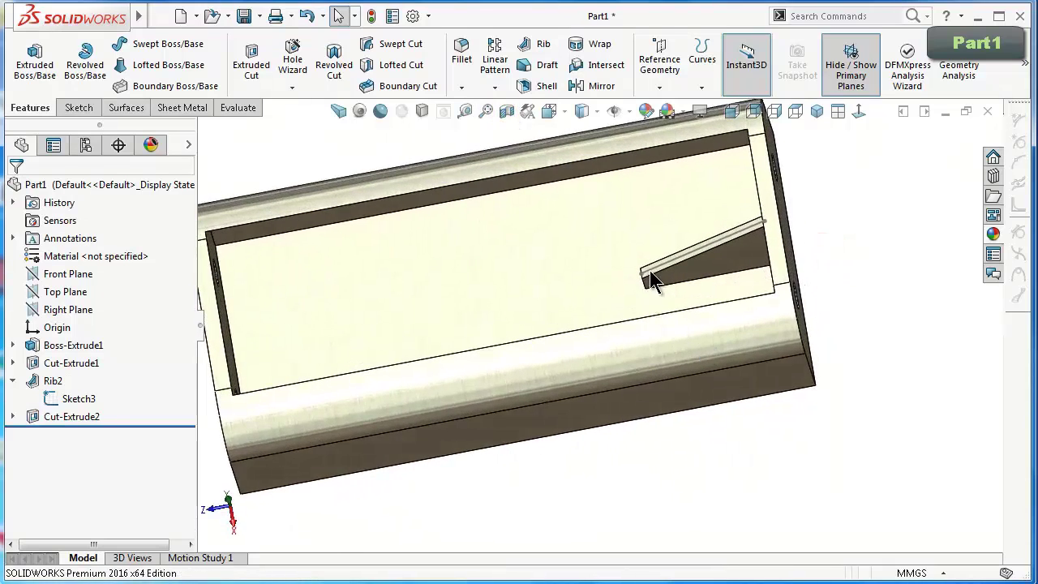
pyautogui.scroll(-2, 653, 280)
pyautogui.click(673, 260)
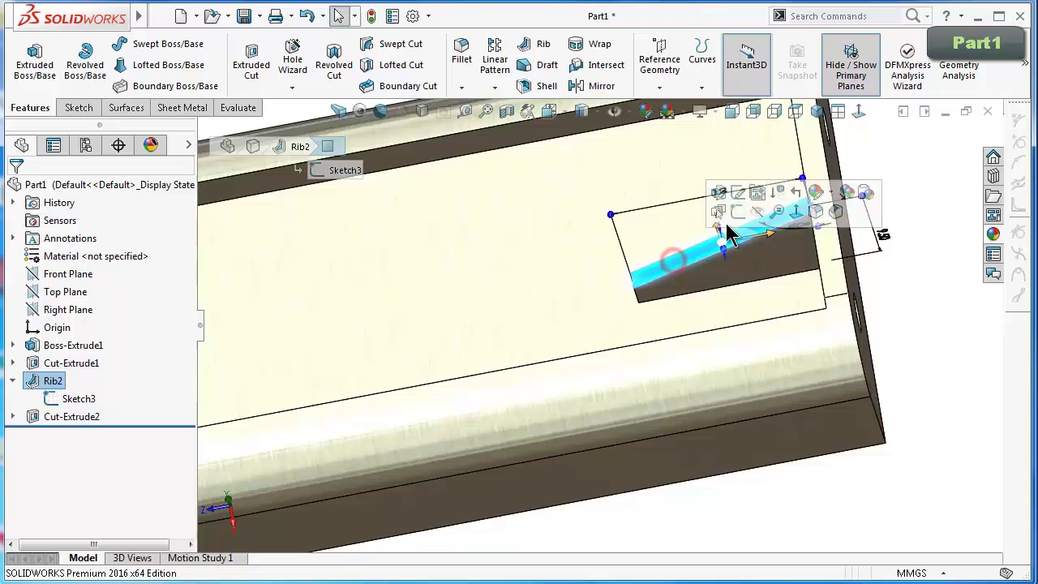
pyautogui.click(919, 305)
pyautogui.click(78, 398)
pyautogui.click(101, 373)
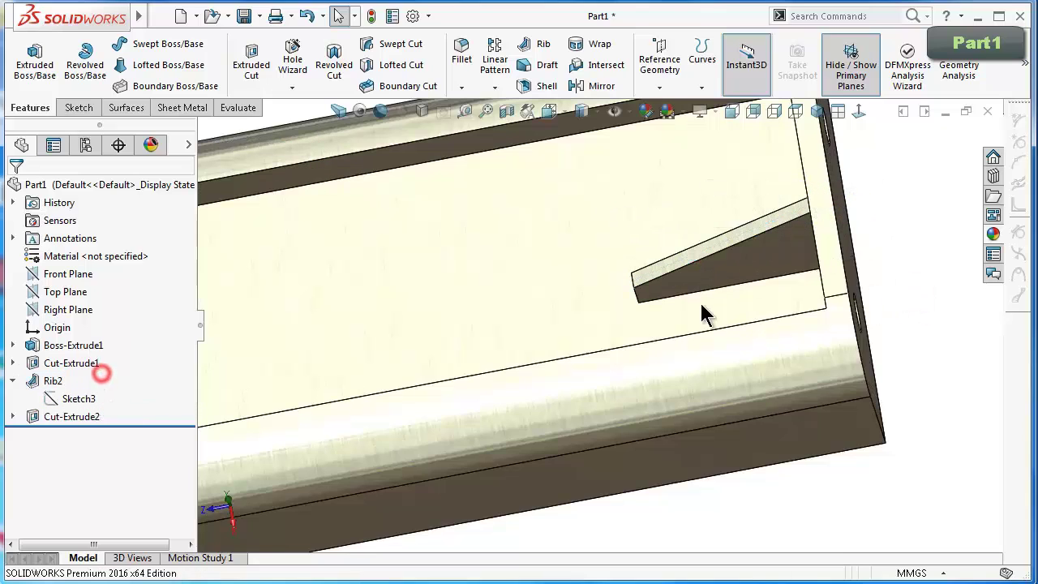
pyautogui.moveTo(702, 315)
pyautogui.mouseDown(button='middle')
pyautogui.moveTo(574, 225)
pyautogui.moveTo(454, 259)
pyautogui.mouseUp(button='middle')
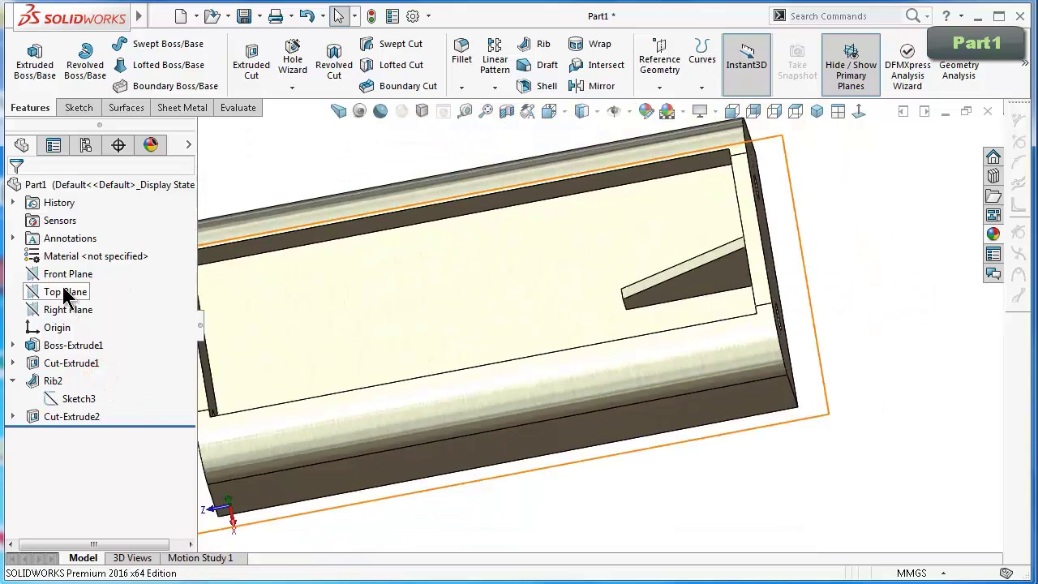
pyautogui.click(66, 275)
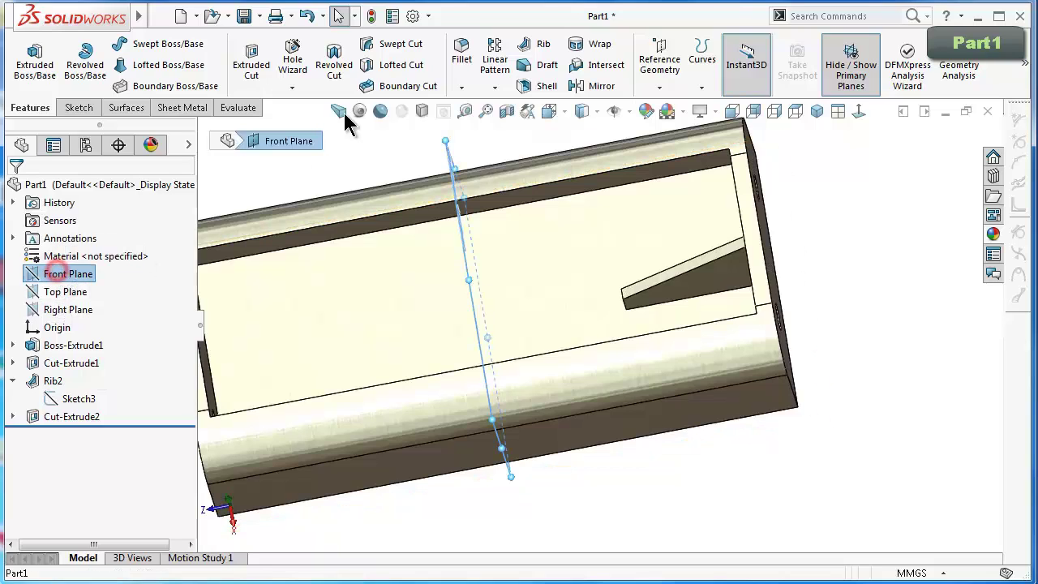
# Mirror Rib2 and its Cut-Extrude2 notch about the Front Plane, then view both ribs.
pyautogui.click(599, 88)
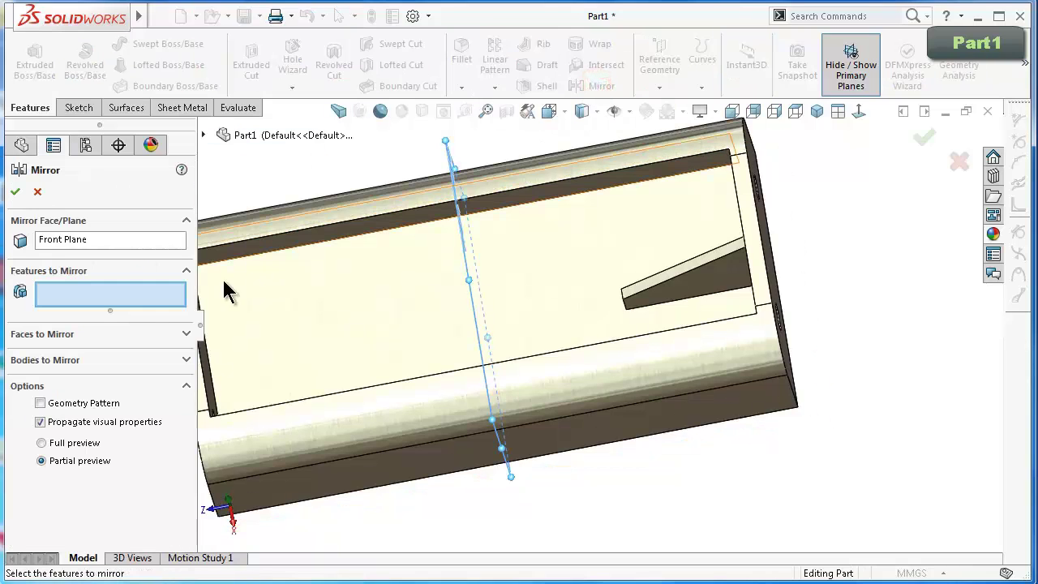
pyautogui.click(700, 278)
pyautogui.scroll(-3, 673, 292)
pyautogui.scroll(-3, 641, 319)
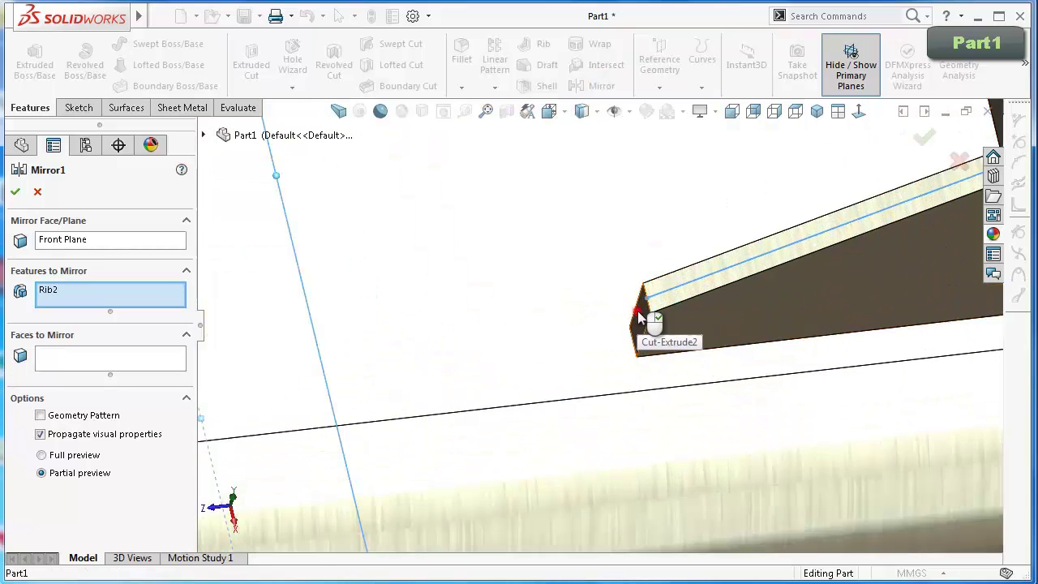
pyautogui.click(638, 312)
pyautogui.scroll(5, 640, 328)
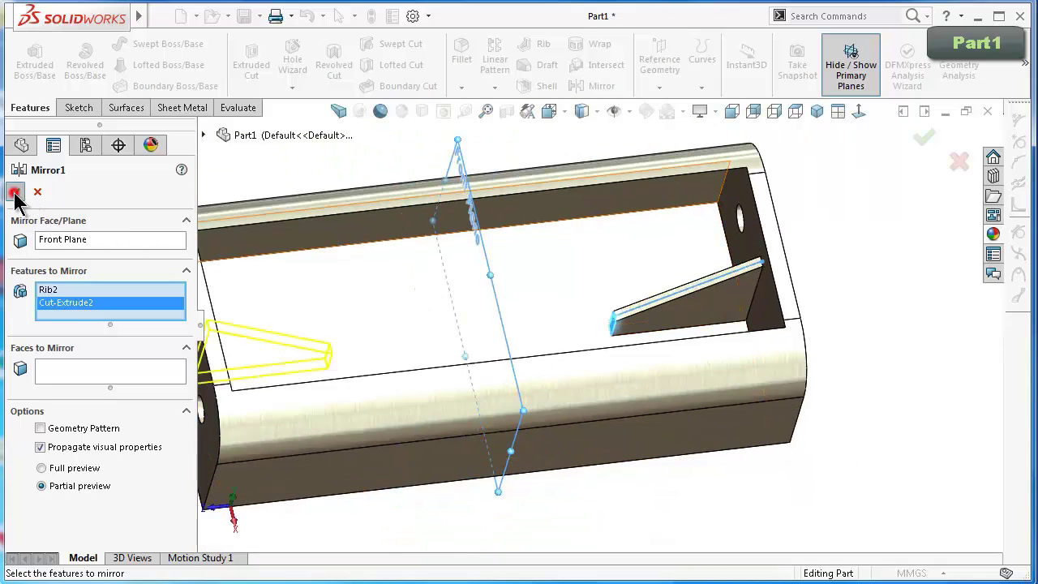
pyautogui.click(15, 192)
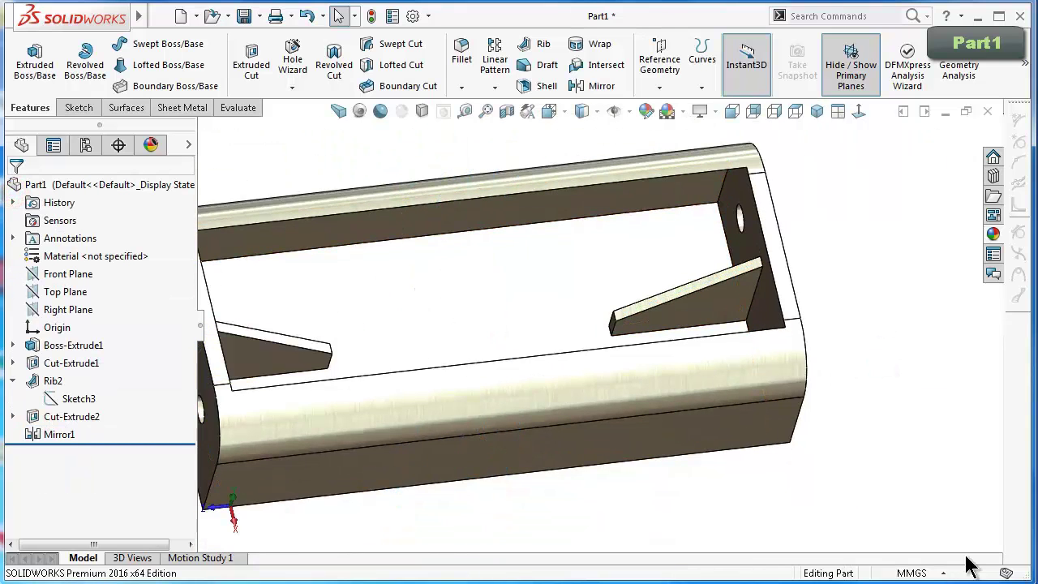
pyautogui.moveTo(826, 404); pyautogui.dragTo(783, 398, button='middle')
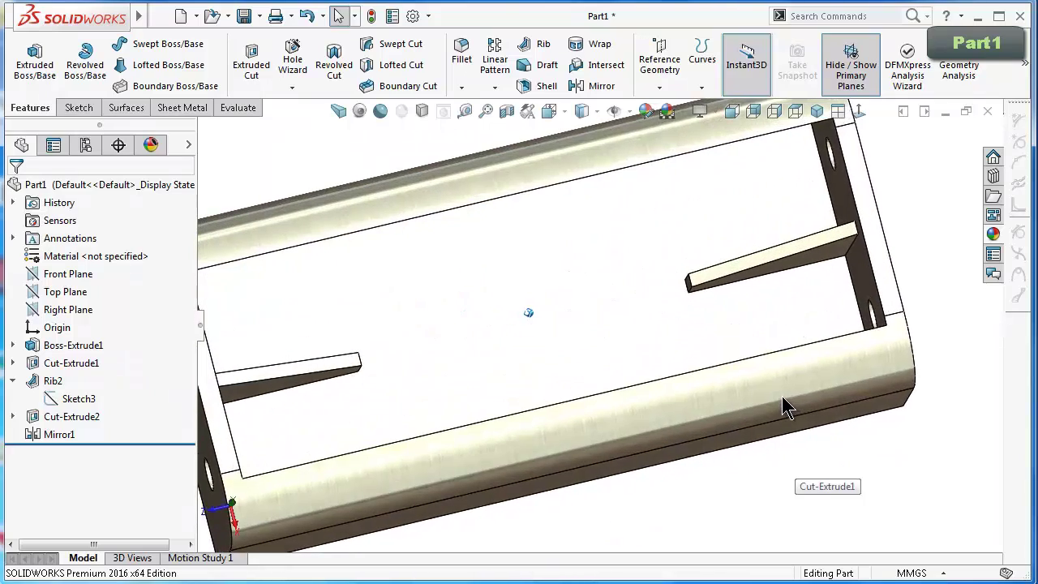
pyautogui.moveTo(781, 396); pyautogui.dragTo(730, 381, button='middle')
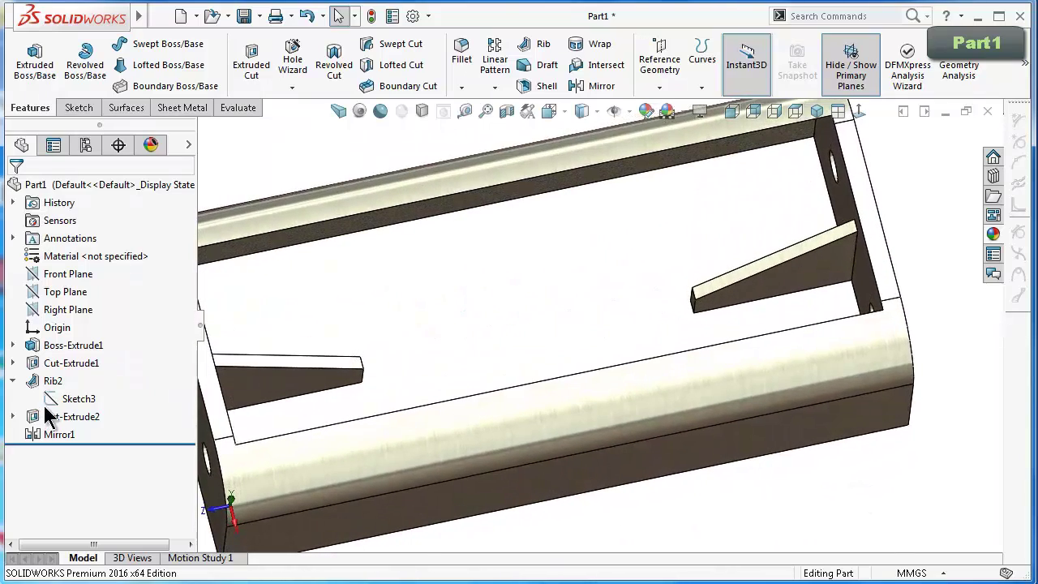
# Edit Rib2 and change its thickness from 1 mm to 0.75 mm.
pyautogui.click(52, 381)
pyautogui.click(66, 351)
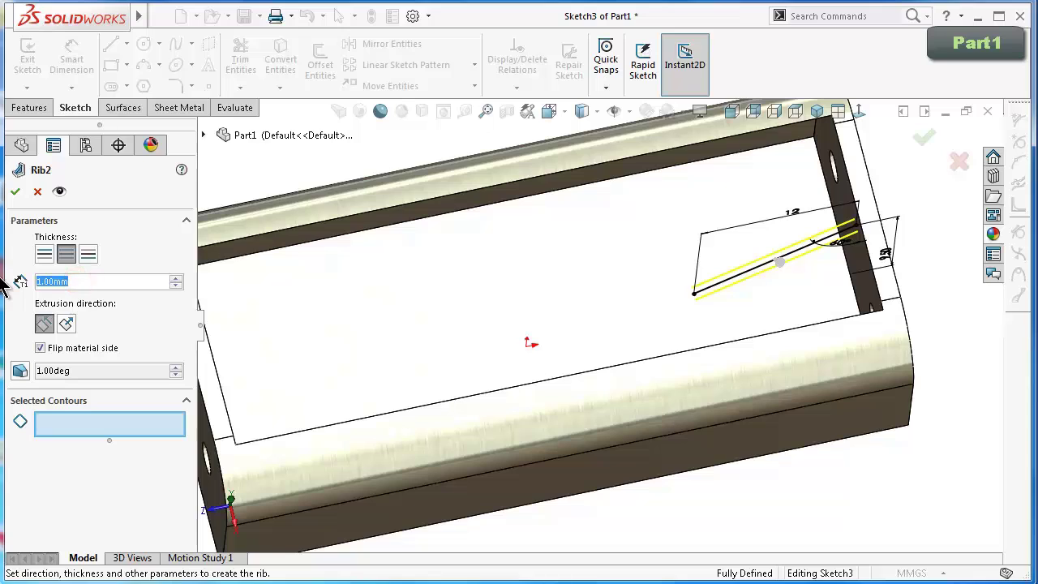
pyautogui.write('0.75')
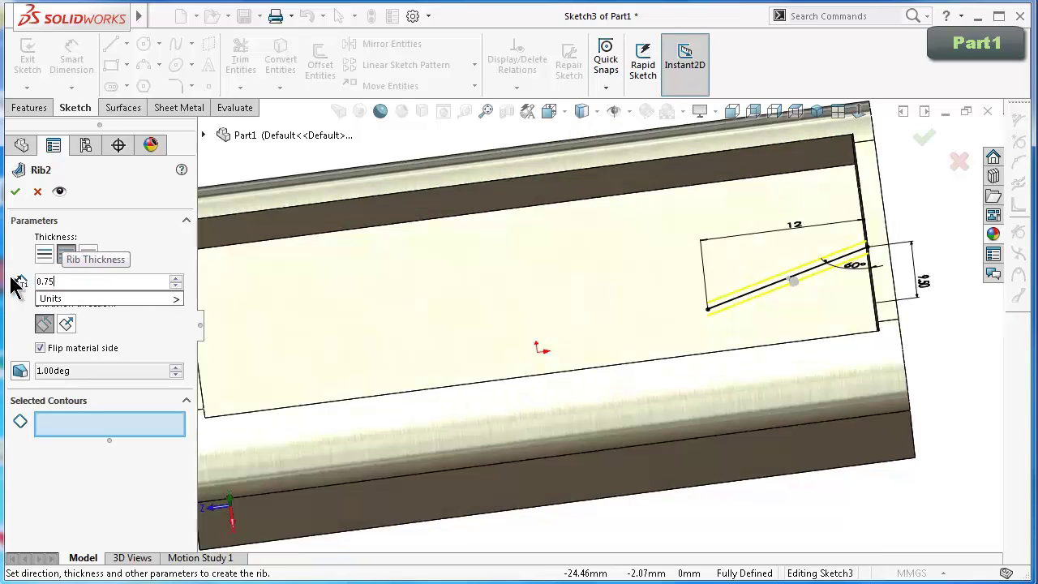
pyautogui.press('Return')
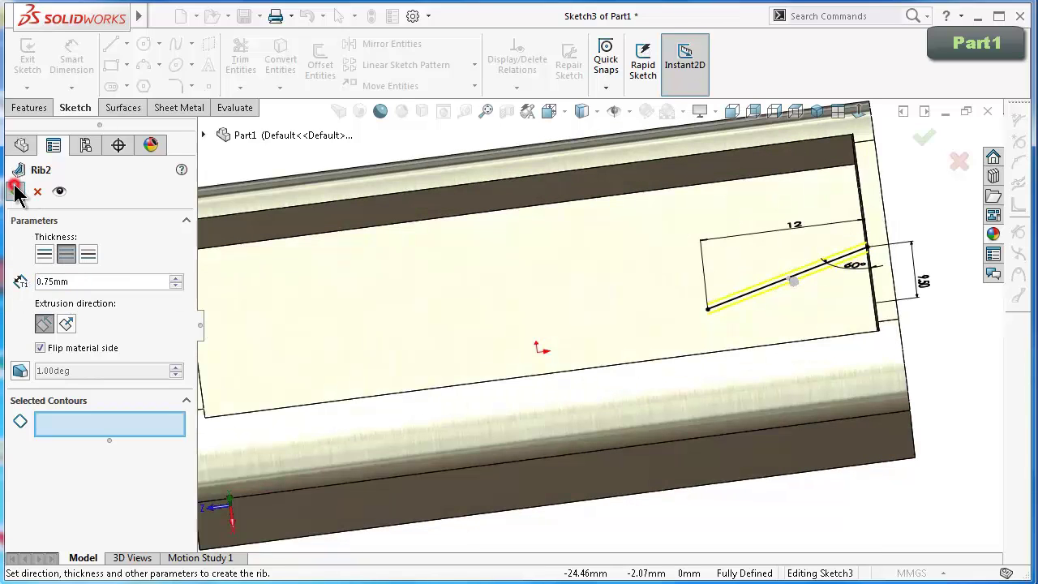
pyautogui.click(15, 191)
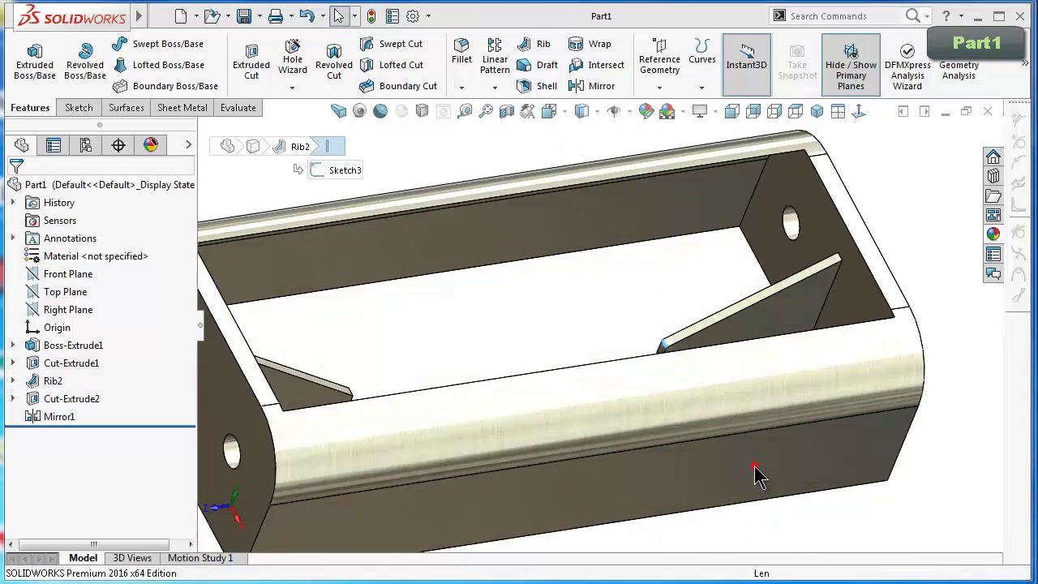
# Start a sketch on the holder's bottom face, viewed normal, with Hidden Lines Visible display.
pyautogui.click(755, 485)
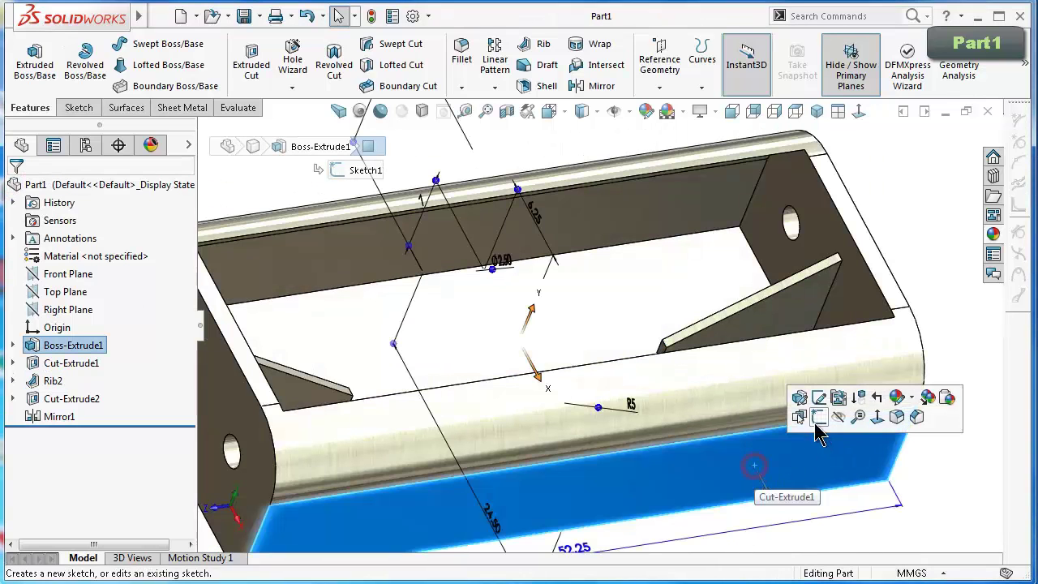
pyautogui.click(811, 417)
pyautogui.click(858, 111)
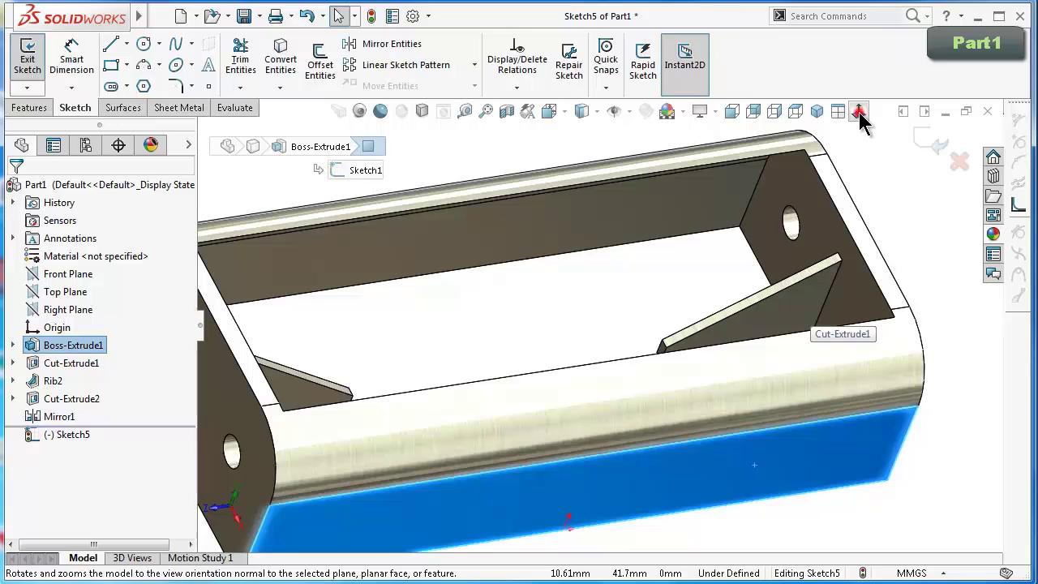
pyautogui.scroll(-2, 513, 208)
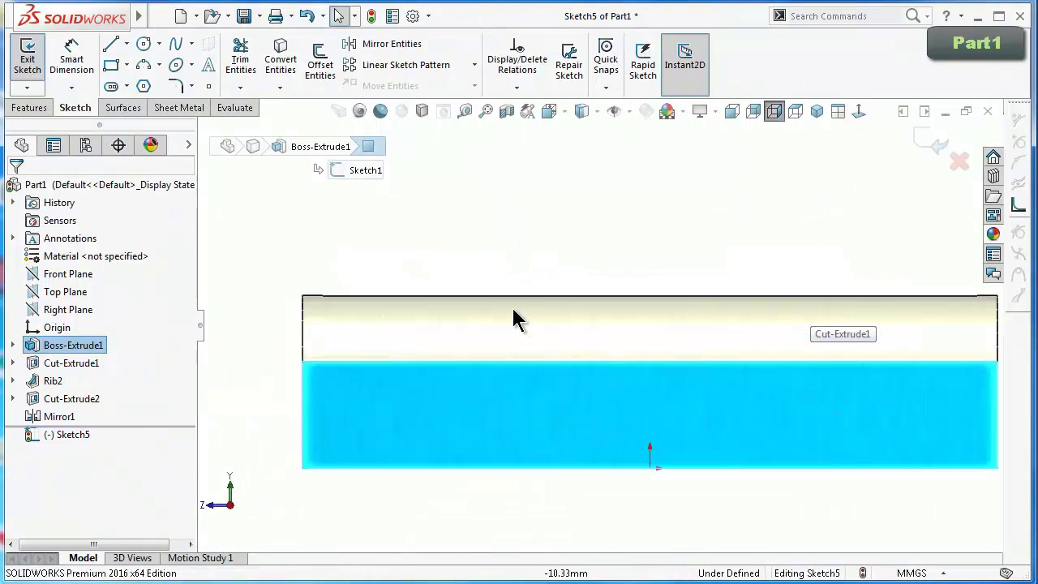
pyautogui.click(118, 60)
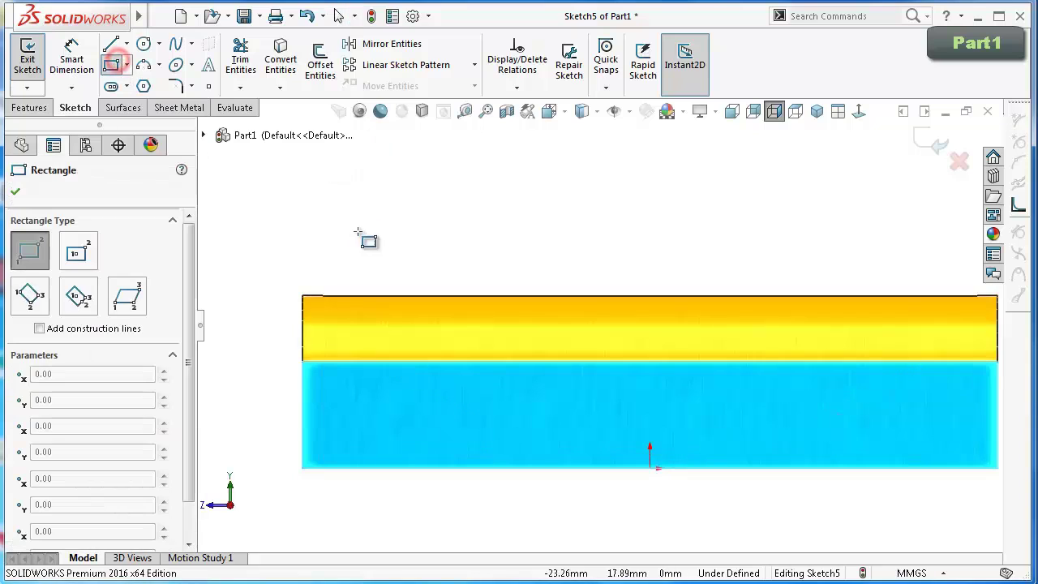
pyautogui.click(599, 113)
pyautogui.click(588, 202)
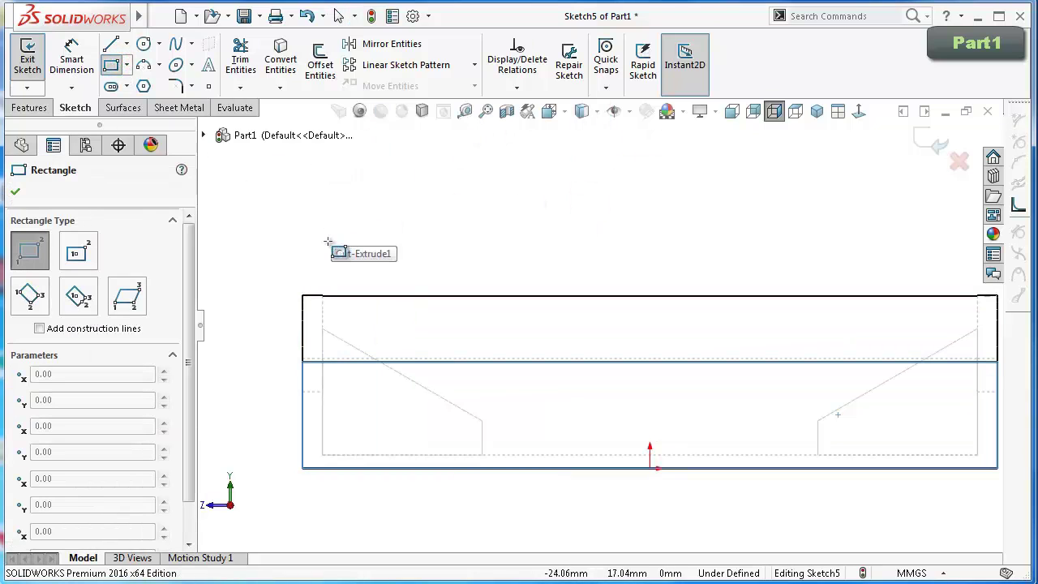
# Draw narrow corner rectangles at both ends and a wide one in the middle.
pyautogui.click(322, 235)
pyautogui.click(368, 385)
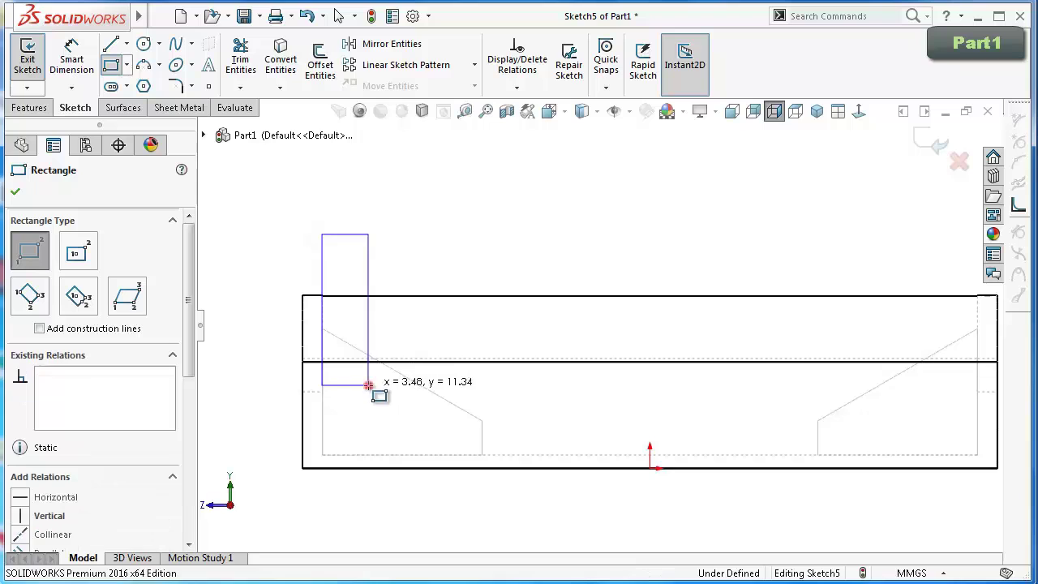
pyautogui.click(476, 243)
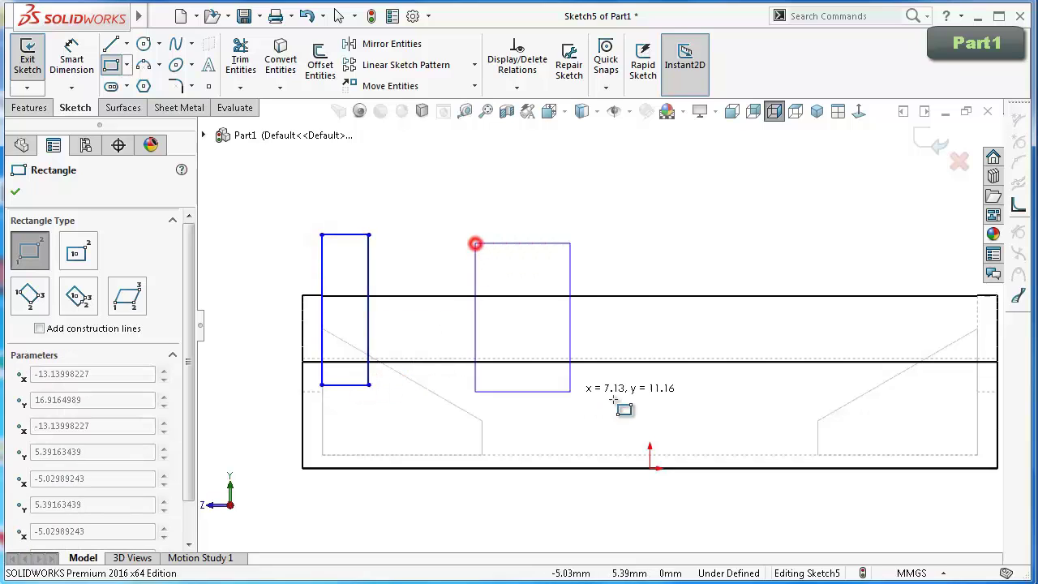
pyautogui.click(804, 392)
pyautogui.click(908, 254)
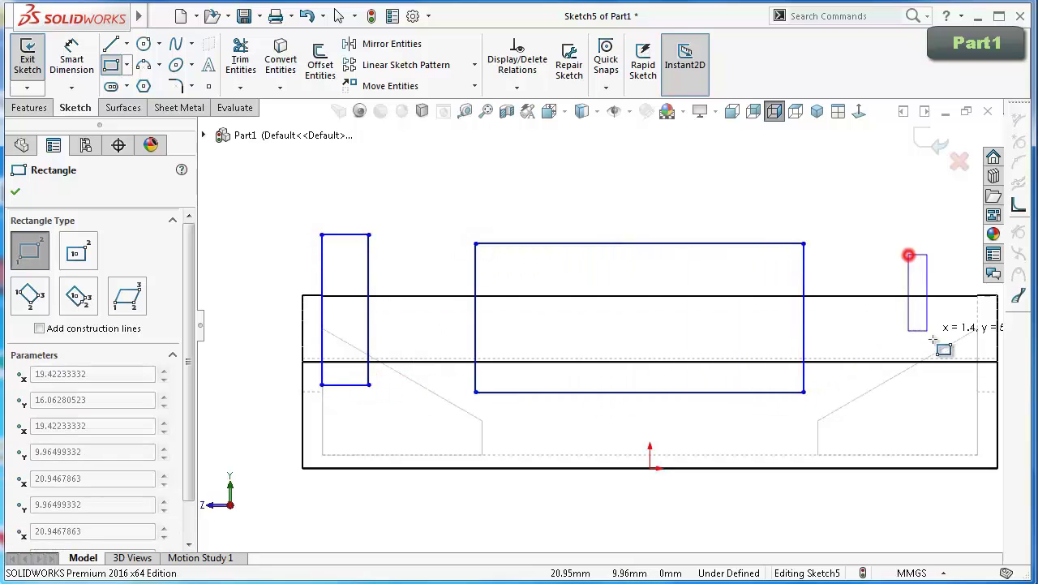
pyautogui.click(979, 416)
pyautogui.scroll(-2, 332, 313)
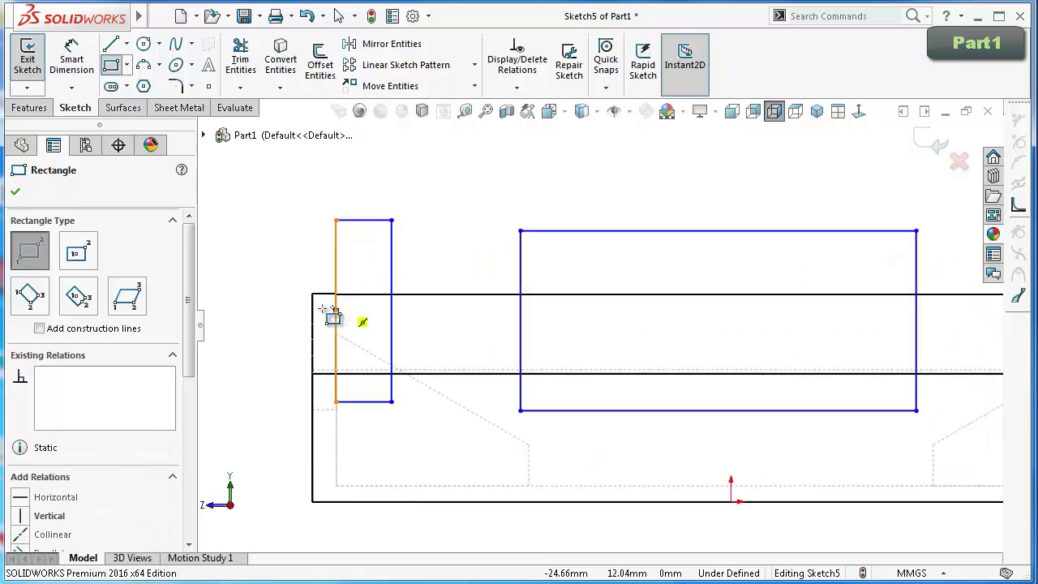
pyautogui.scroll(2, 359, 258)
pyautogui.moveTo(346, 426); pyautogui.dragTo(372, 324, button='right')
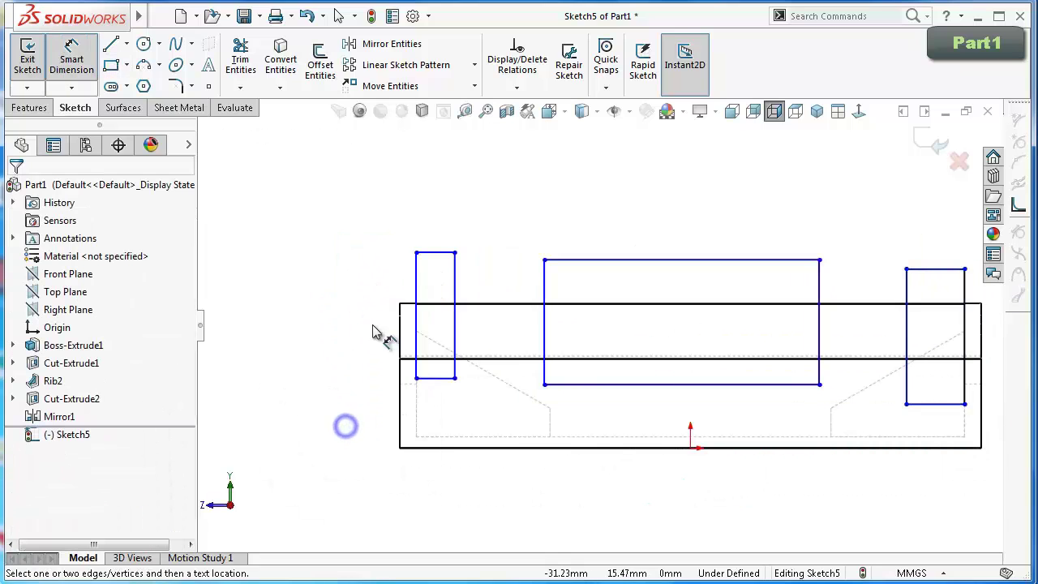
# Place the left rectangle's bottom edge 6.5 mm above the part's base.
pyautogui.click(444, 379)
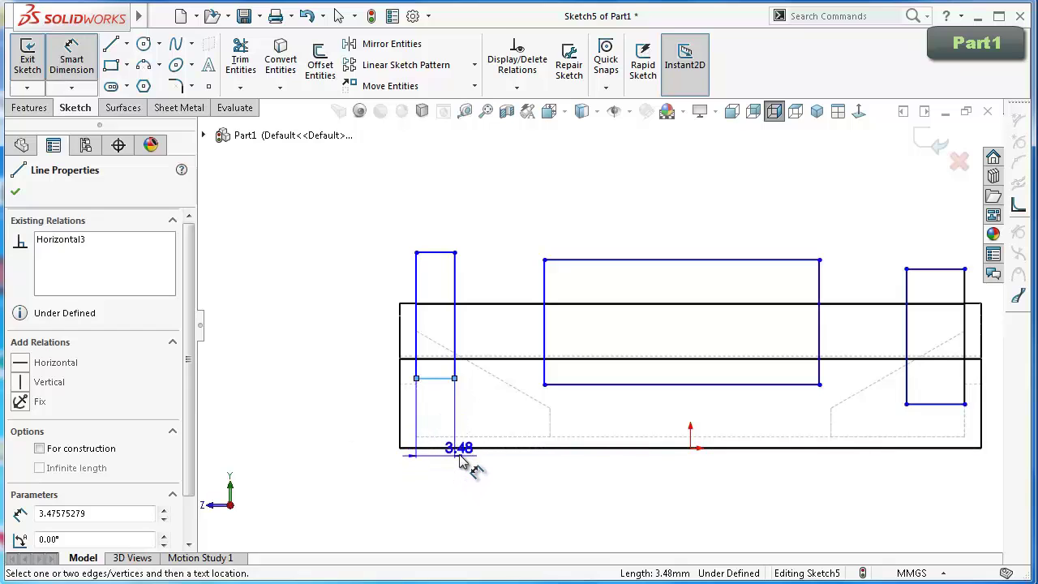
pyautogui.click(460, 448)
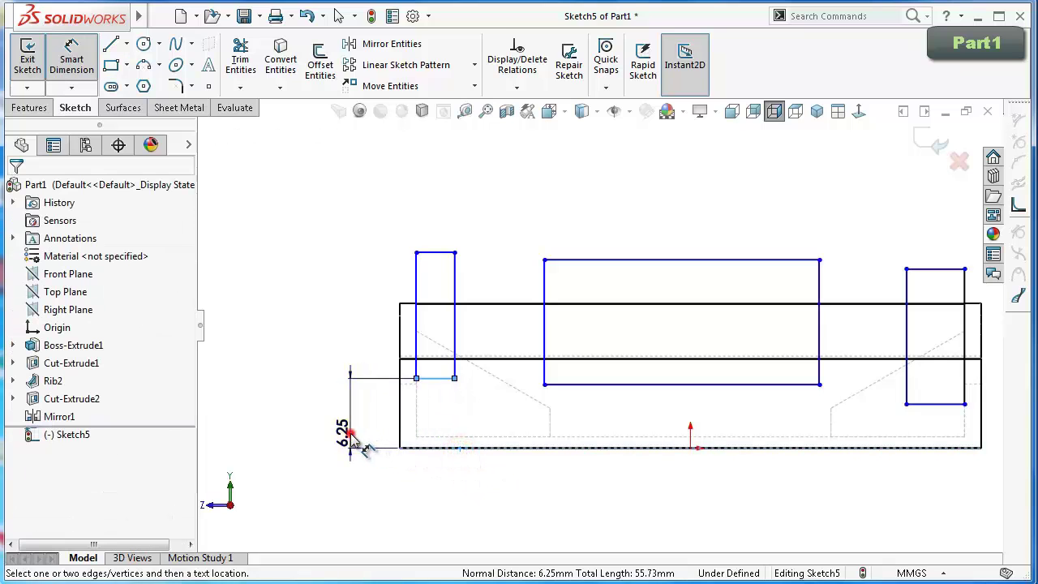
pyautogui.click(347, 431)
pyautogui.write('6.5')
pyautogui.press('Return')
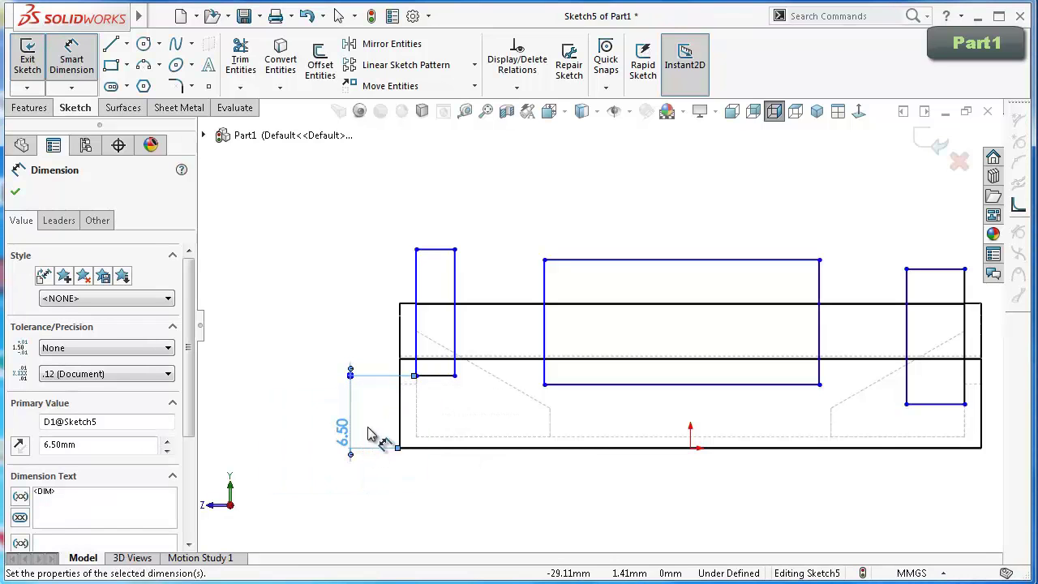
# Give the left rectangle a 2.5 mm width and 10 mm height.
pyautogui.click(445, 253)
pyautogui.click(453, 223)
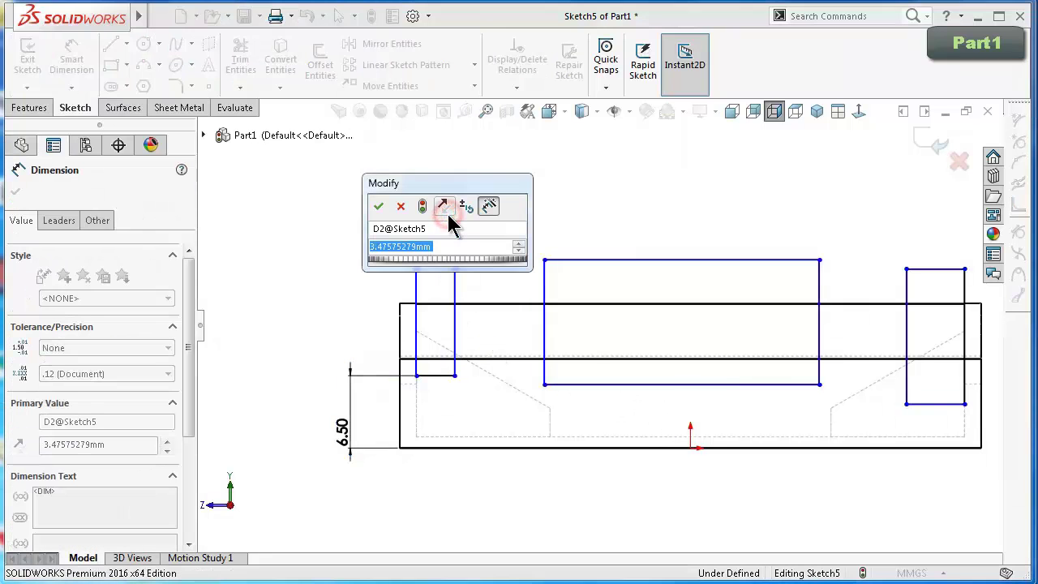
pyautogui.write('2.5')
pyautogui.press('Return')
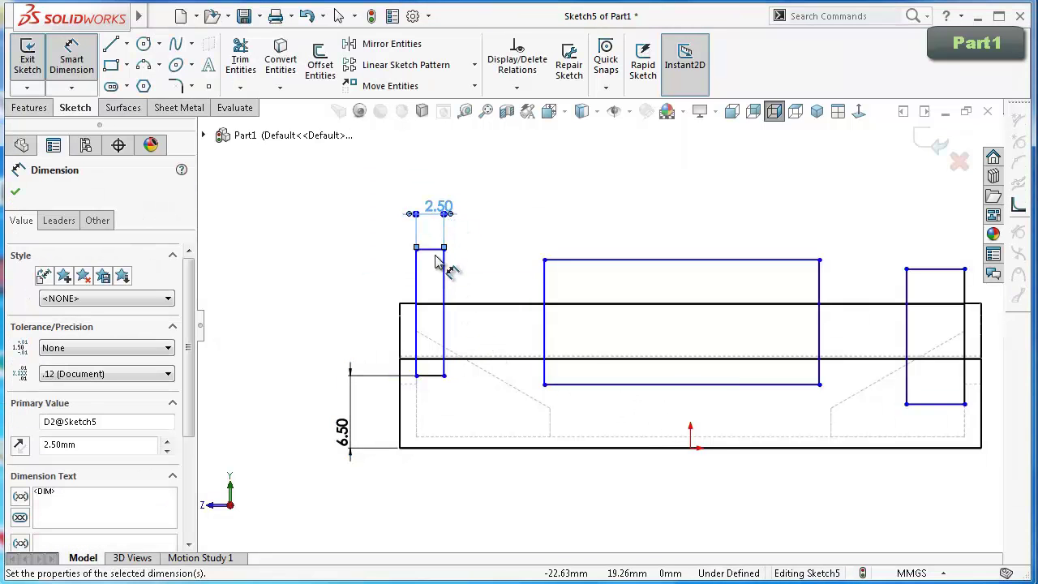
pyautogui.click(416, 270)
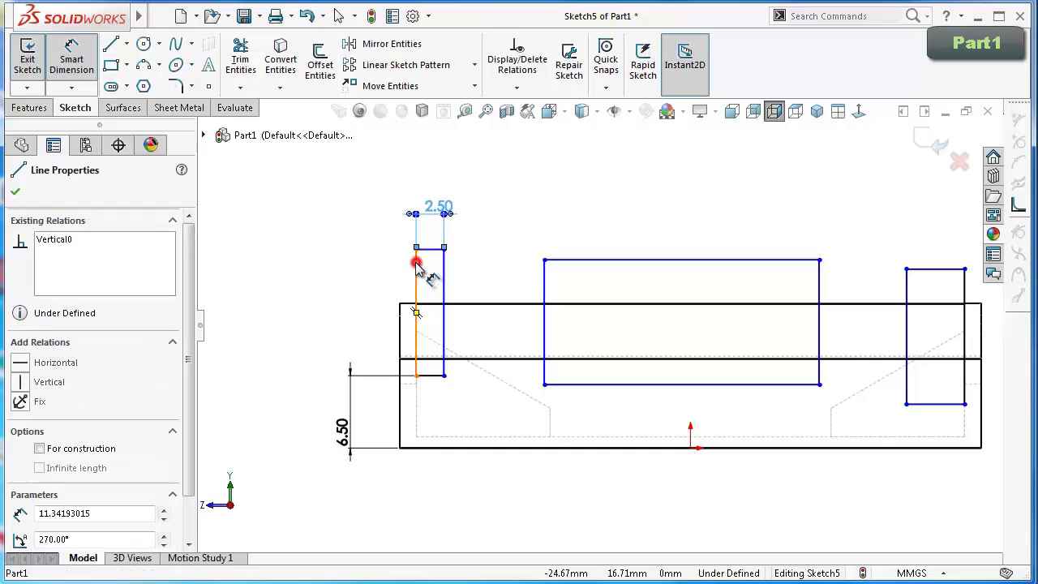
pyautogui.click(331, 291)
pyautogui.write('1')
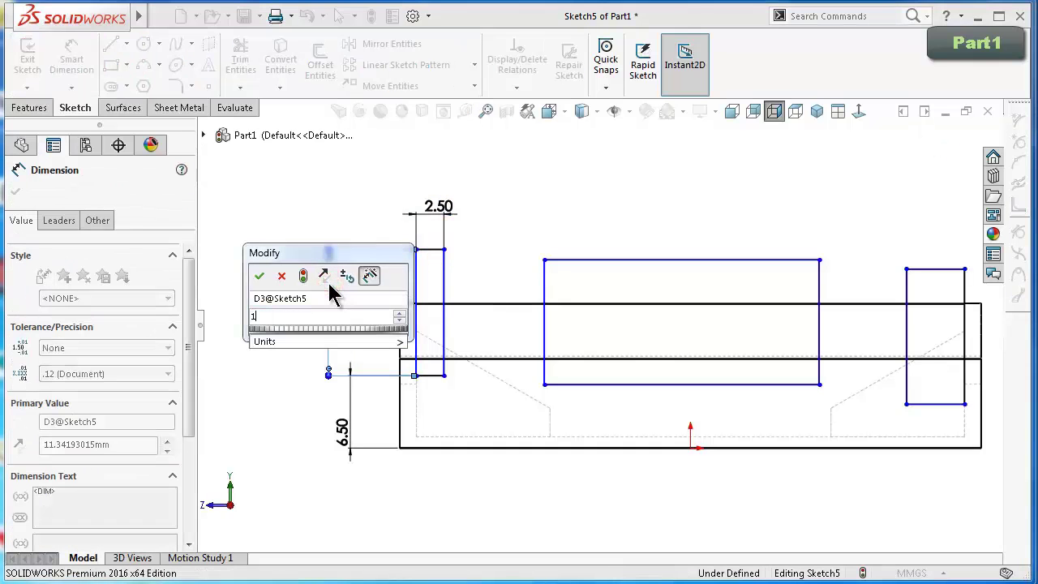
pyautogui.write('0')
pyautogui.press('Return')
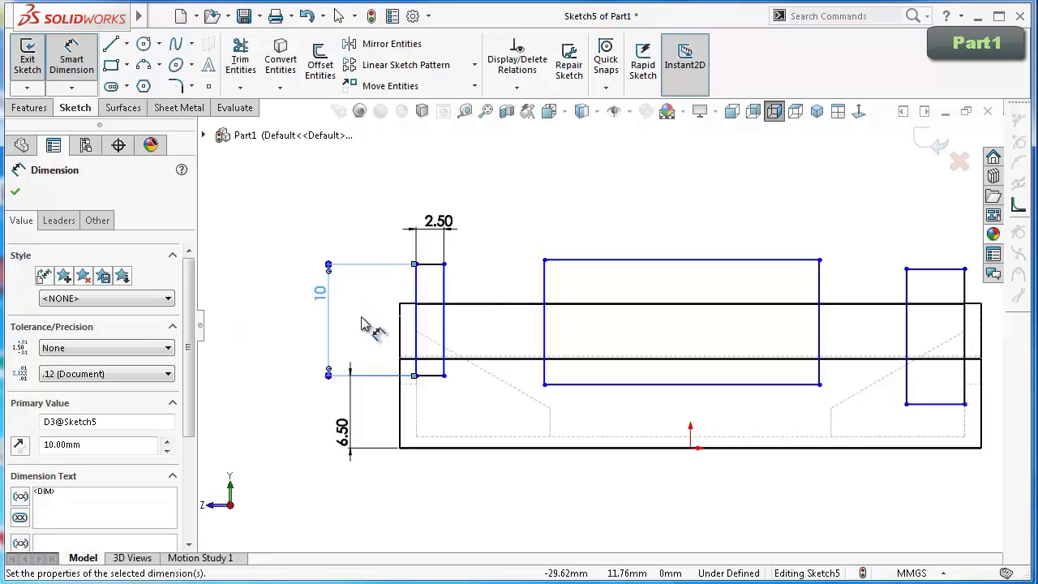
pyautogui.press('Escape')
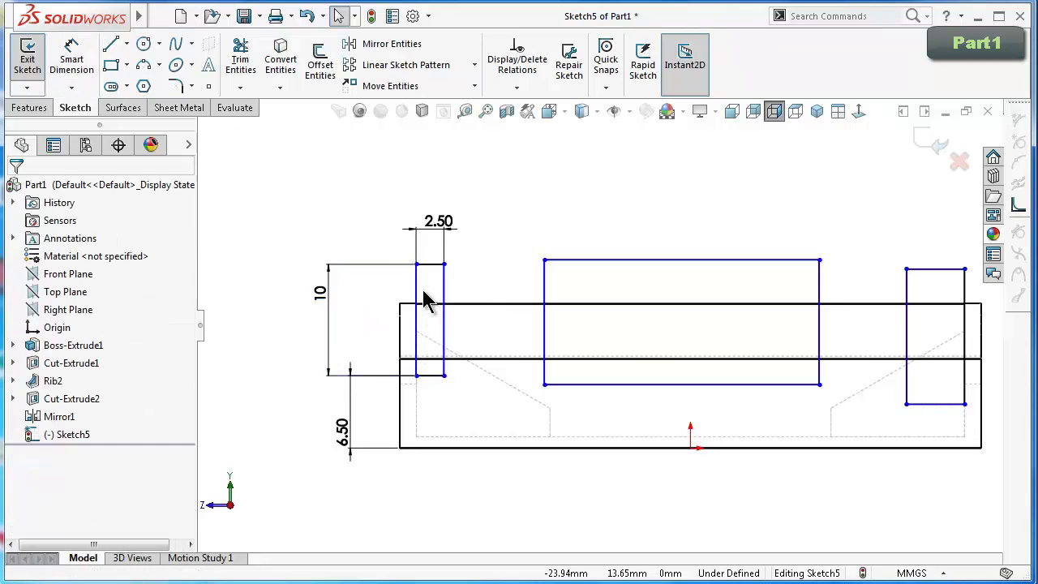
# Make the left rectangle's side collinear with the part edge and both top lines collinear.
pyautogui.click(417, 283)
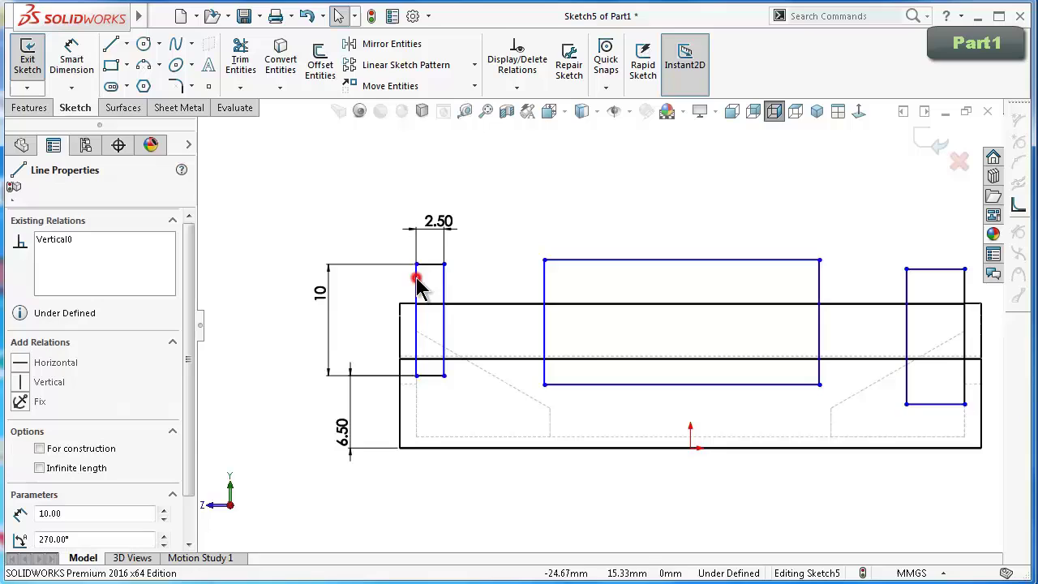
pyautogui.keyDown('ctrl'); pyautogui.click(417, 400); pyautogui.keyUp('ctrl')
pyautogui.click(461, 331)
pyautogui.click(487, 241)
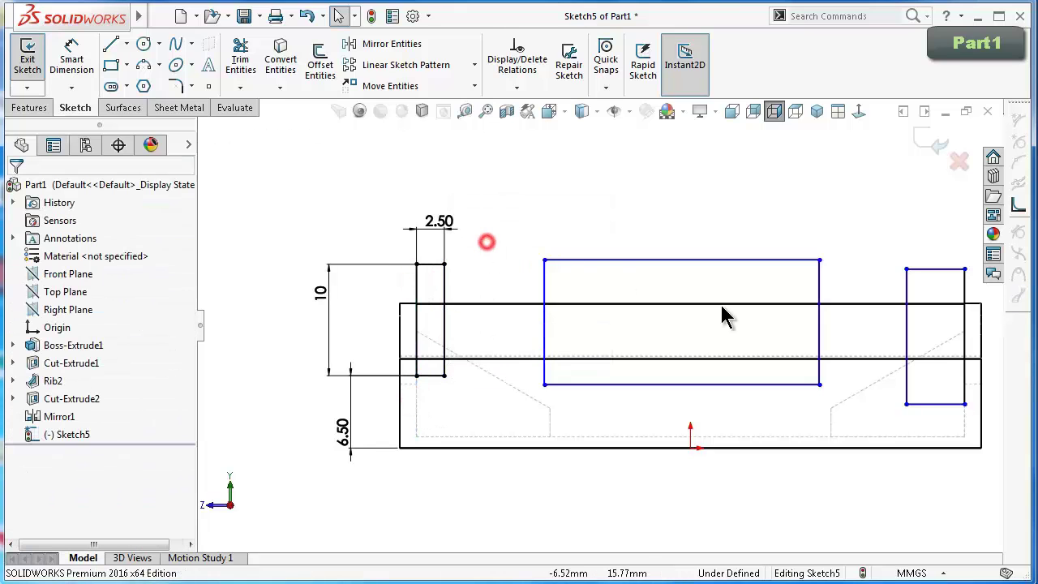
pyautogui.scroll(1, 585, 306)
pyautogui.click(459, 275)
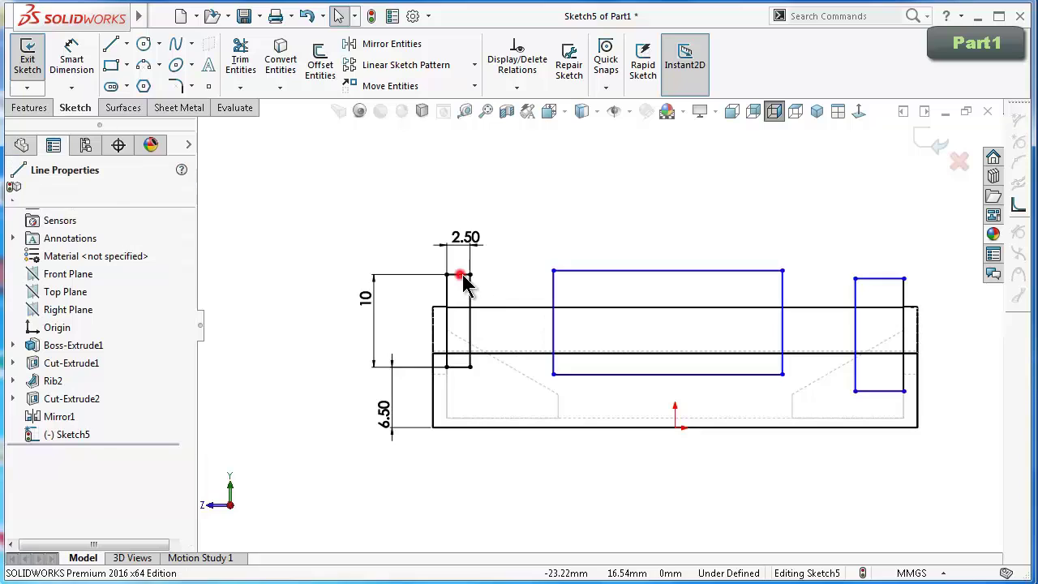
pyautogui.keyDown('ctrl'); pyautogui.click(880, 279); pyautogui.keyUp('ctrl')
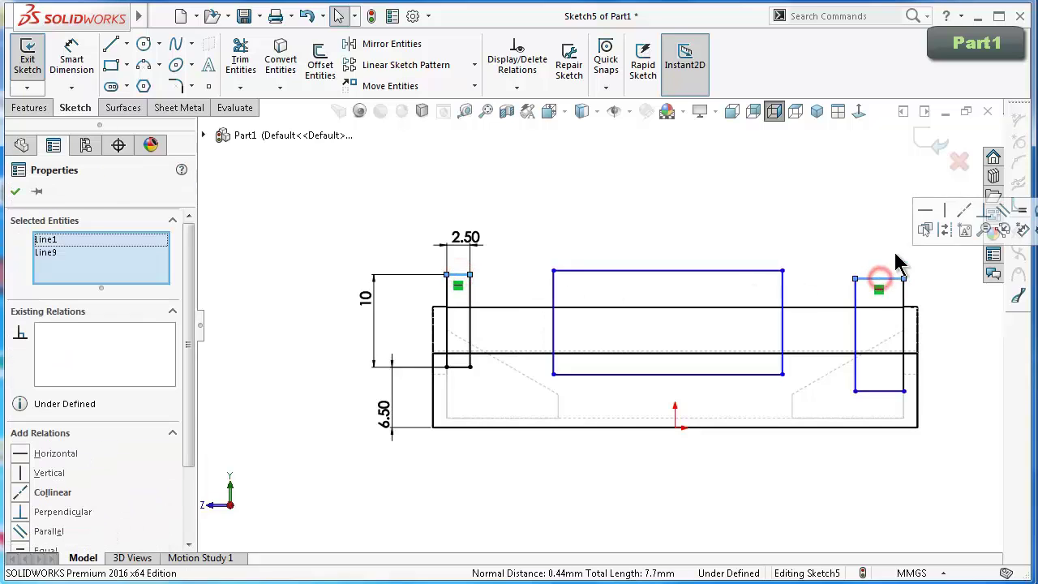
pyautogui.click(950, 212)
pyautogui.click(873, 212)
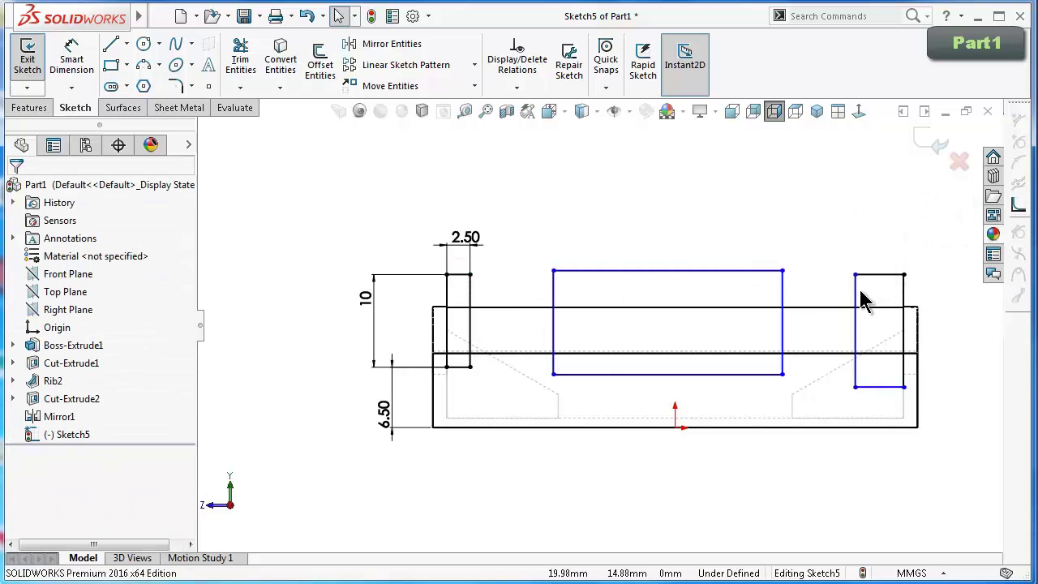
# Make both rectangles' top lines equal and their bottom lines collinear.
pyautogui.click(887, 276)
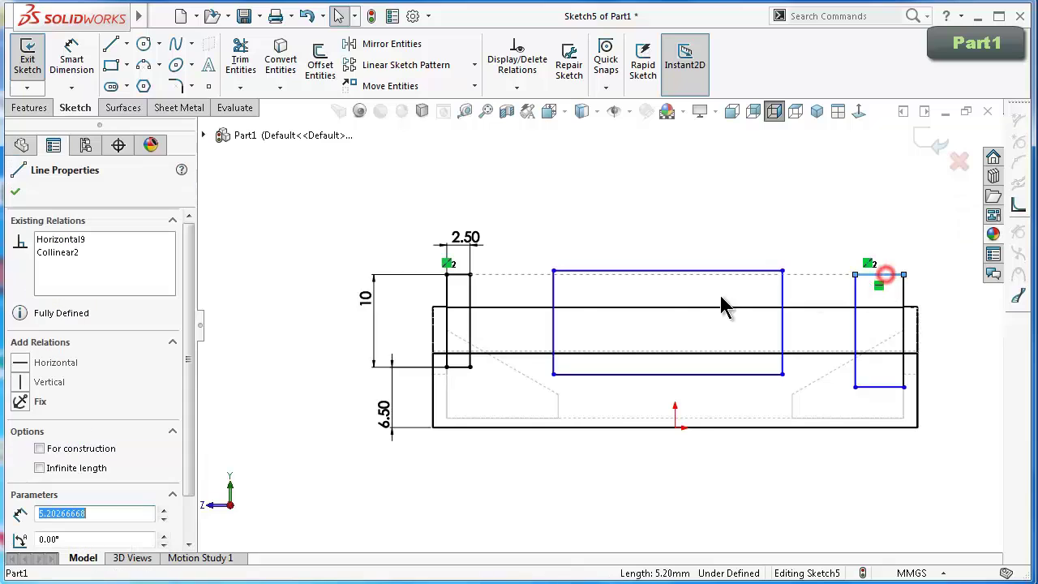
pyautogui.keyDown('ctrl'); pyautogui.click(464, 275); pyautogui.keyUp('ctrl')
pyautogui.click(600, 203)
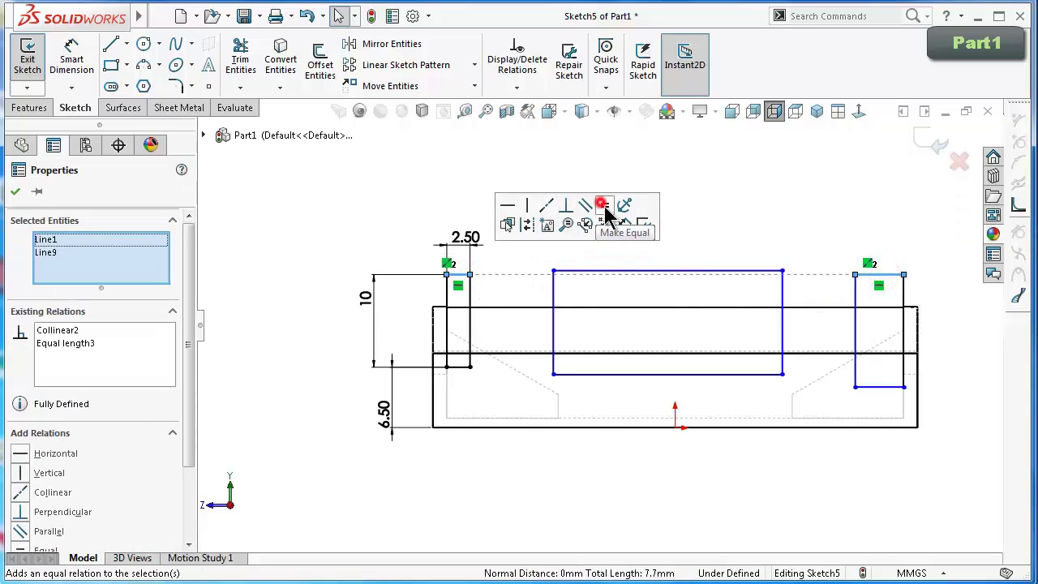
pyautogui.click(849, 213)
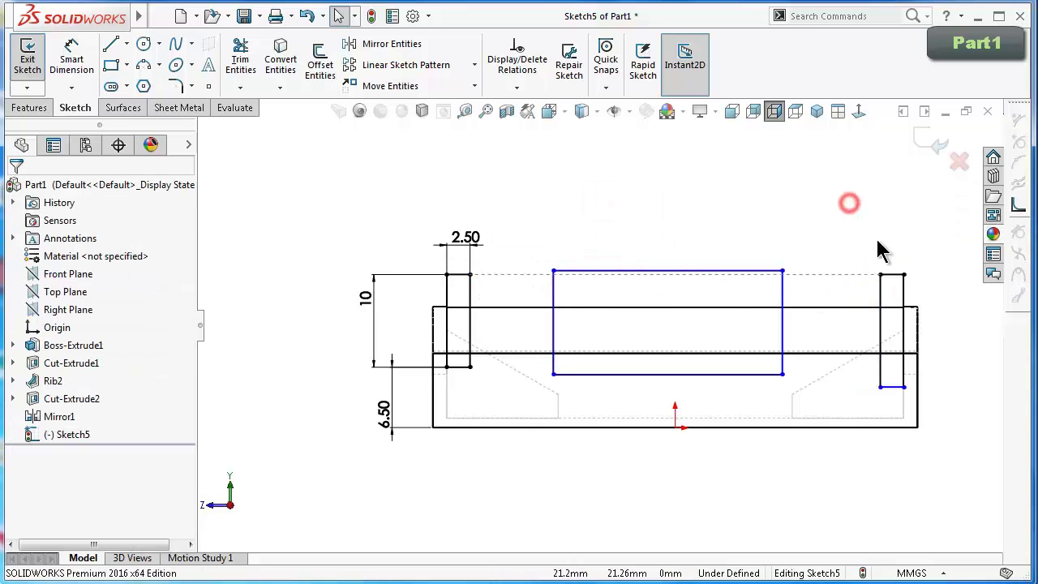
pyautogui.click(893, 388)
pyautogui.keyDown('ctrl'); pyautogui.click(458, 367); pyautogui.keyUp('ctrl')
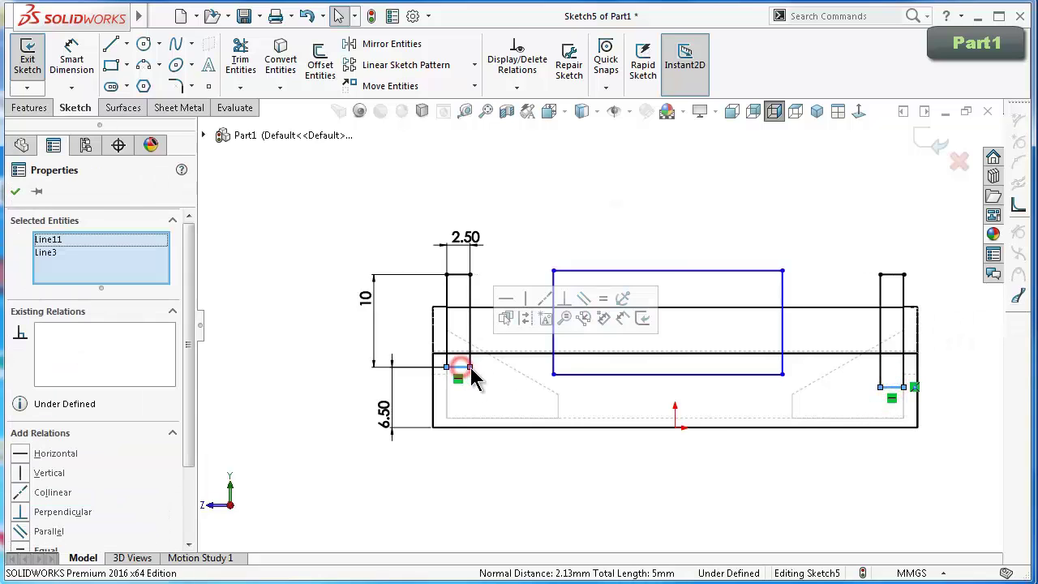
pyautogui.click(590, 191)
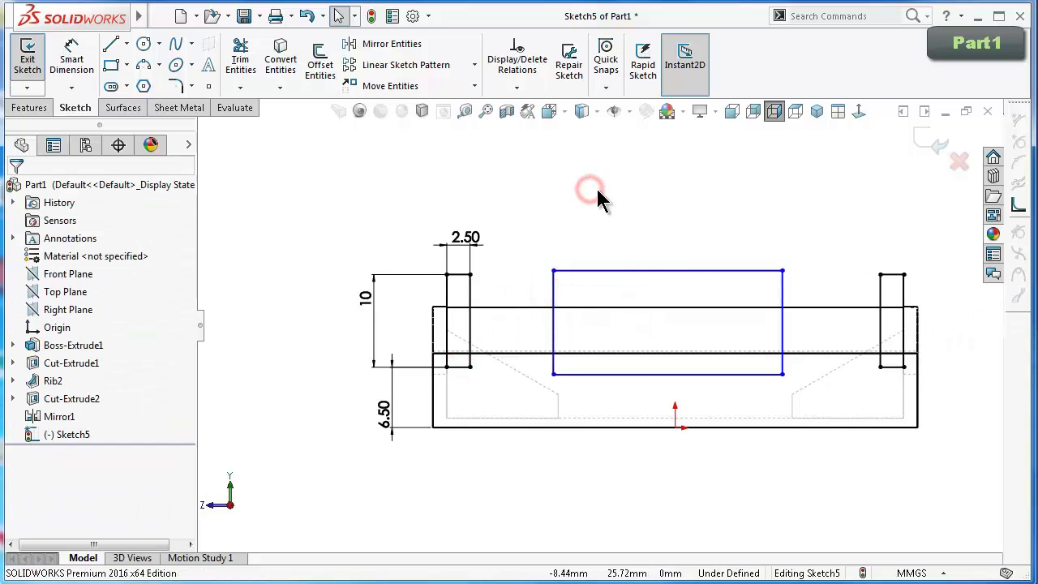
pyautogui.moveTo(709, 514); pyautogui.dragTo(699, 508, button='right')
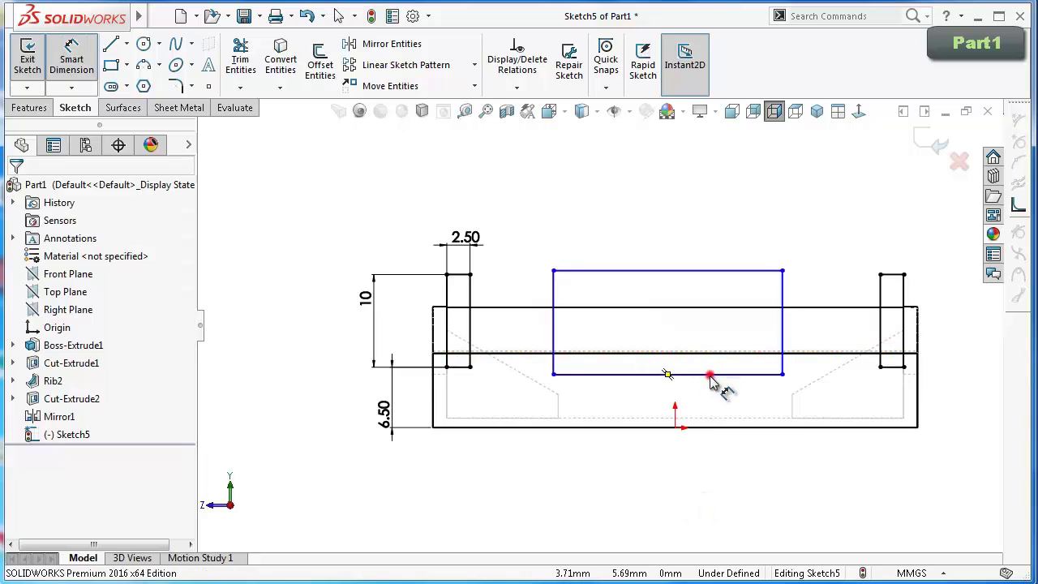
# Dimension the slot rectangle 3.5 mm above the part's base and 17.5 mm wide.
pyautogui.click(710, 374)
pyautogui.click(714, 427)
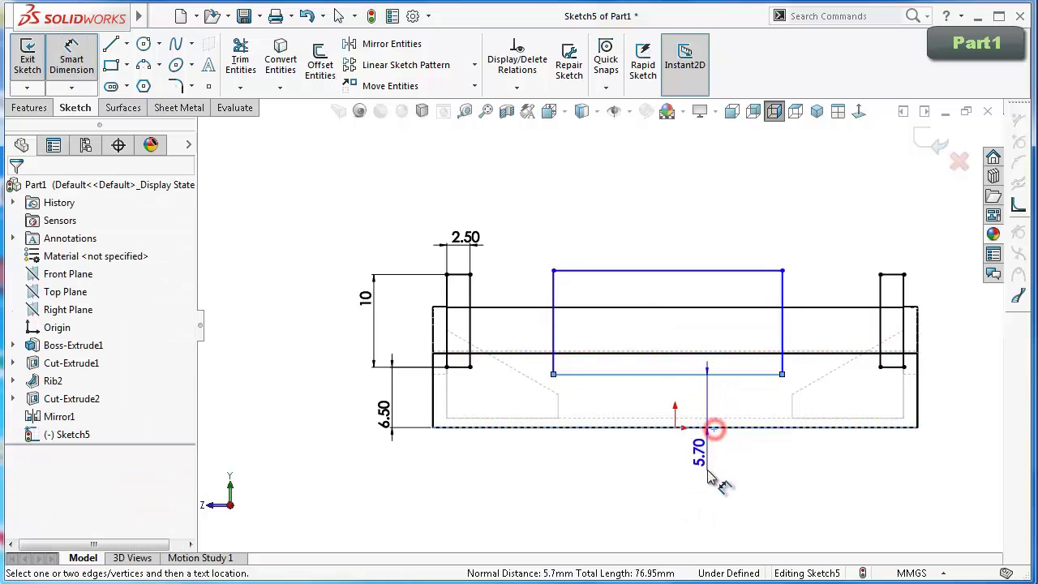
pyautogui.click(708, 480)
pyautogui.write('3')
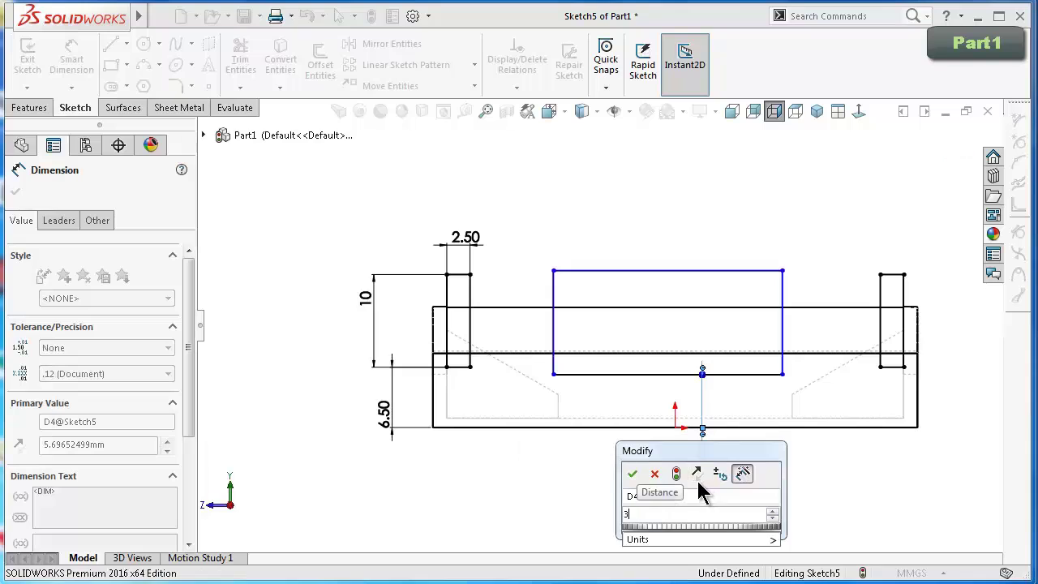
pyautogui.write('.5')
pyautogui.press('Return')
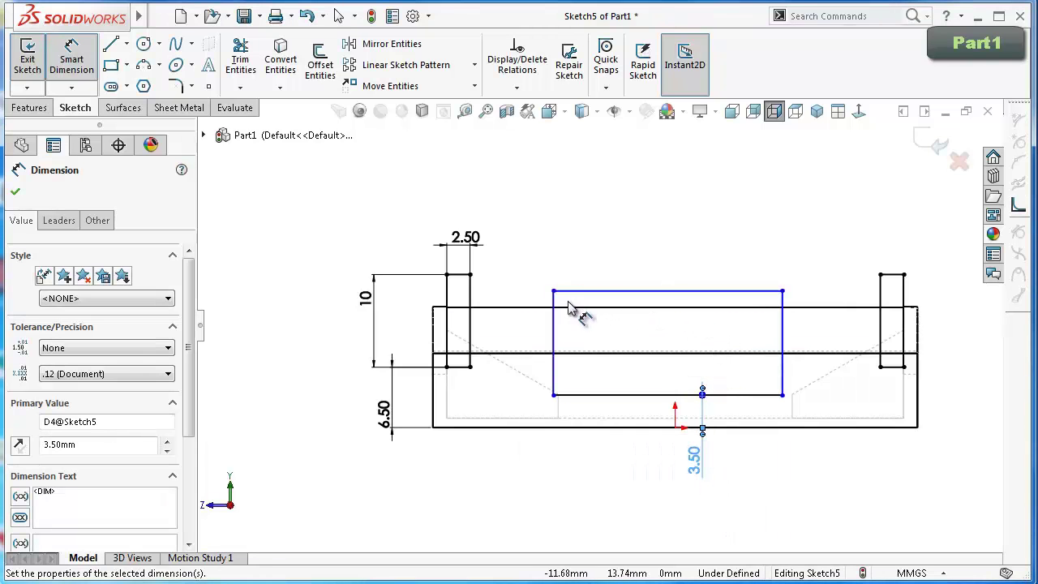
pyautogui.click(592, 291)
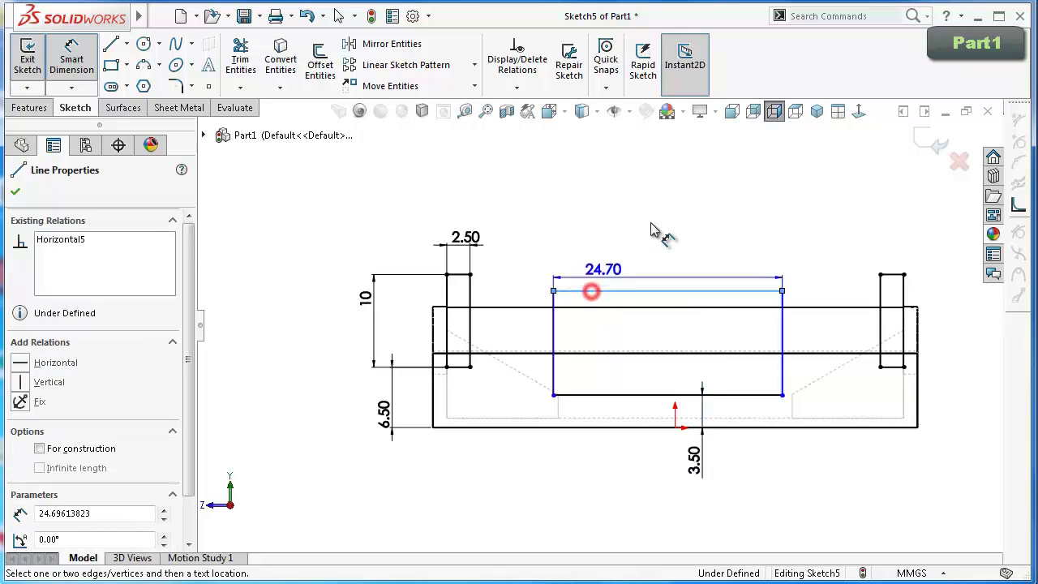
pyautogui.click(625, 209)
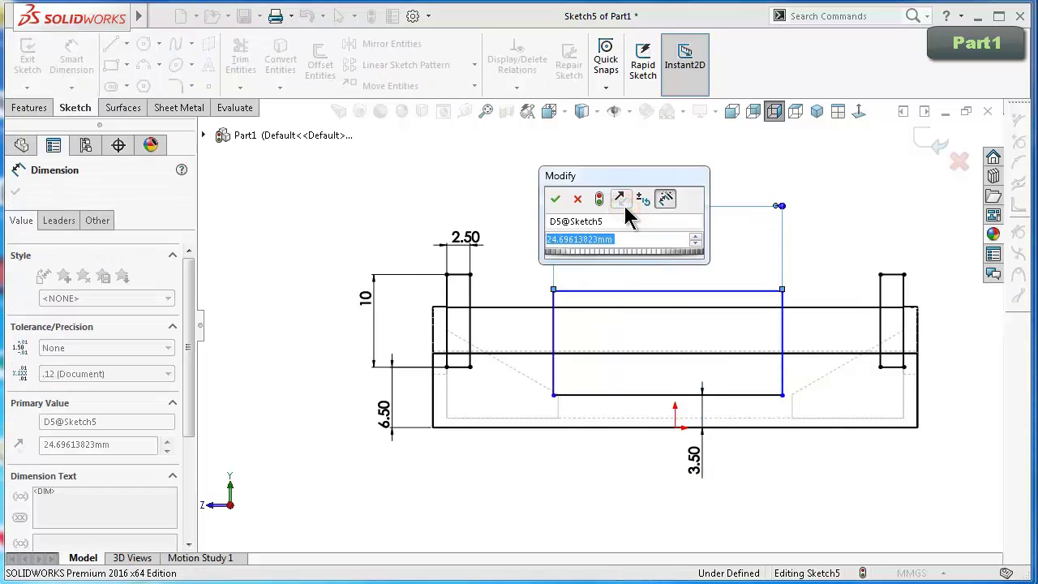
pyautogui.write('17.5')
pyautogui.press('Return')
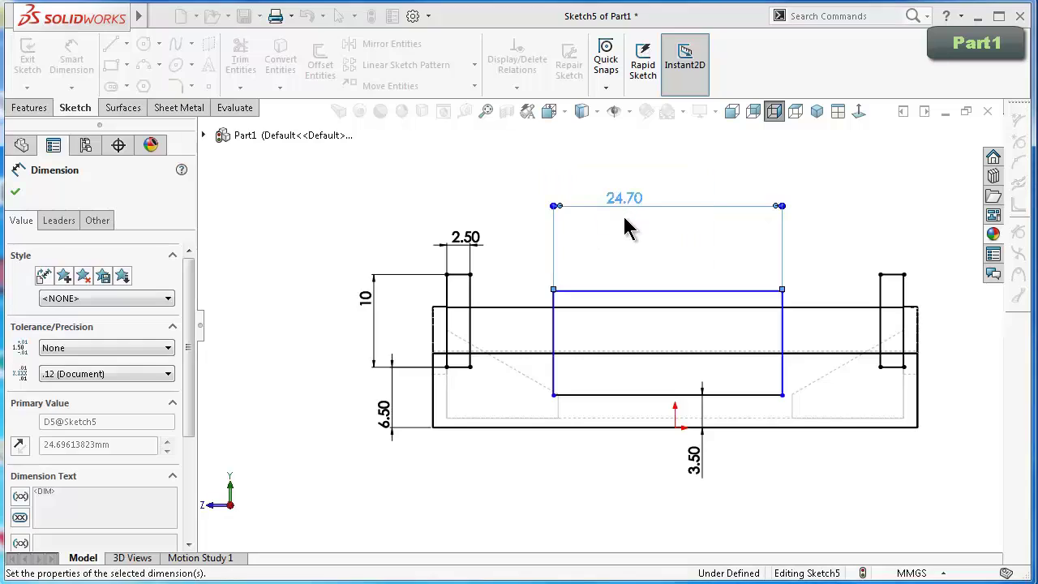
pyautogui.press('Escape')
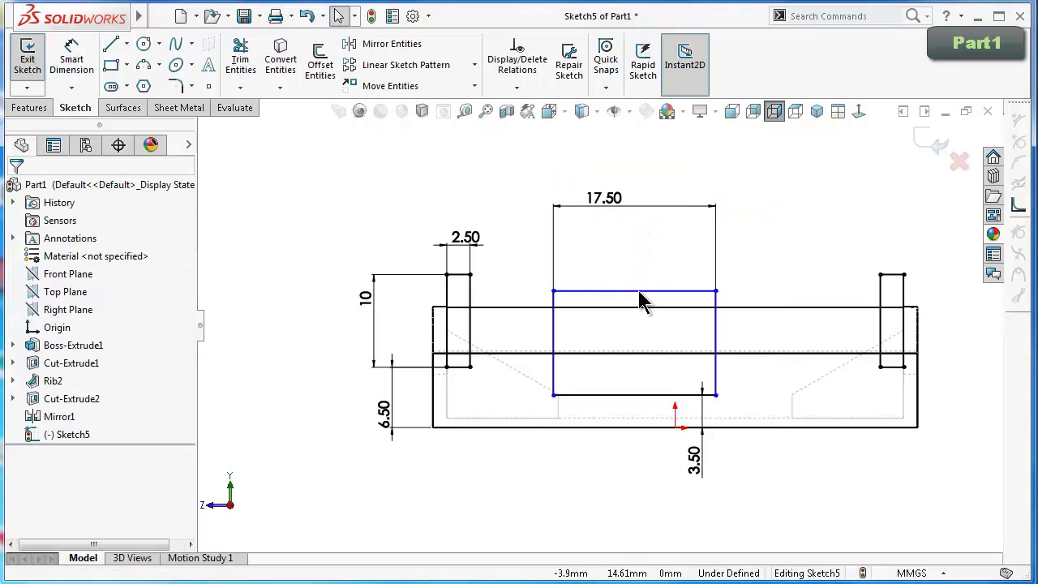
# Add a Vertical relation between the top line's midpoint and the origin.
pyautogui.click(636, 291)
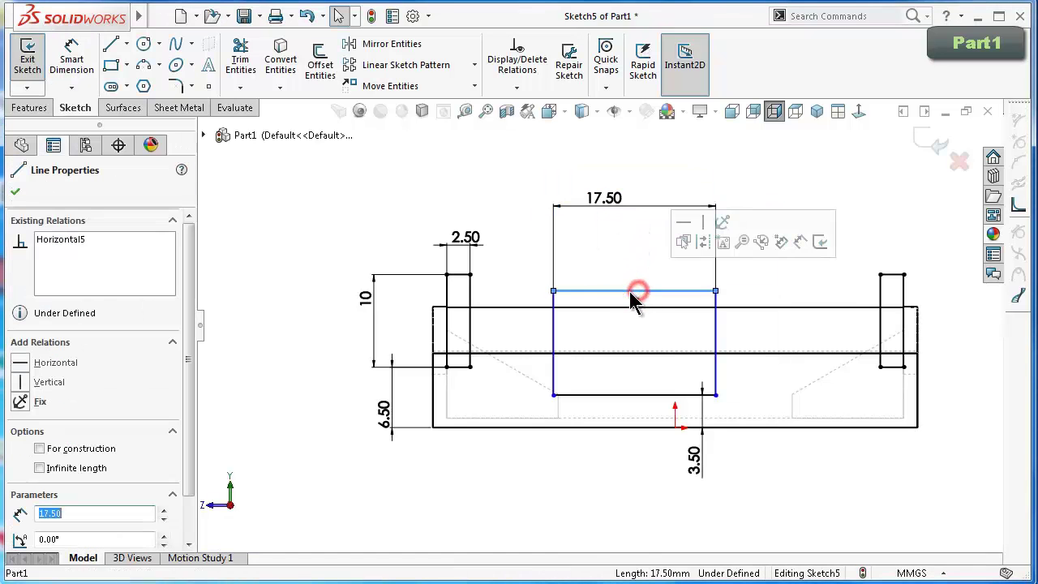
pyautogui.keyDown('ctrl'); pyautogui.click(675, 428); pyautogui.keyUp('ctrl')
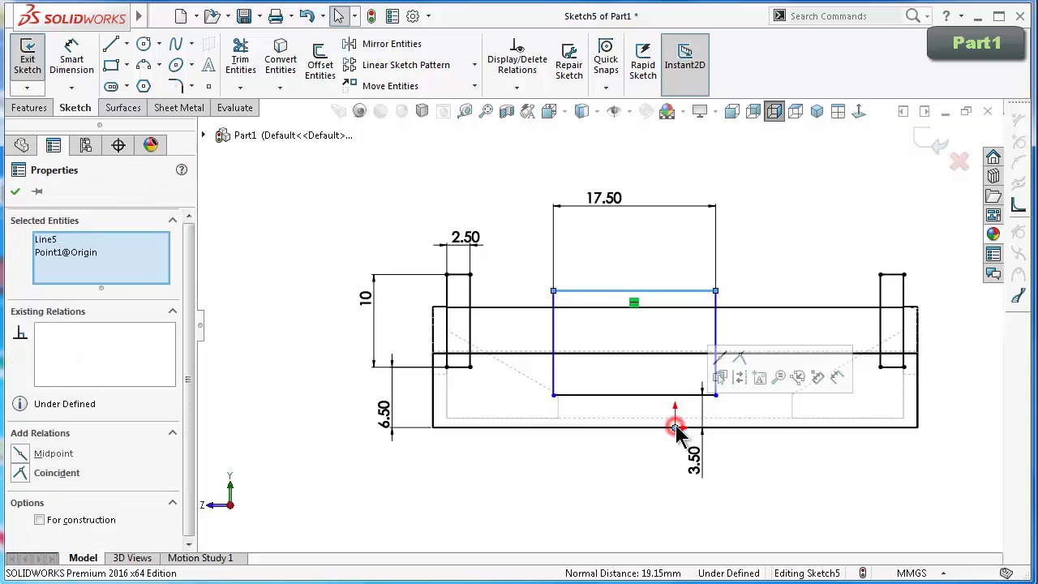
pyautogui.click(720, 358)
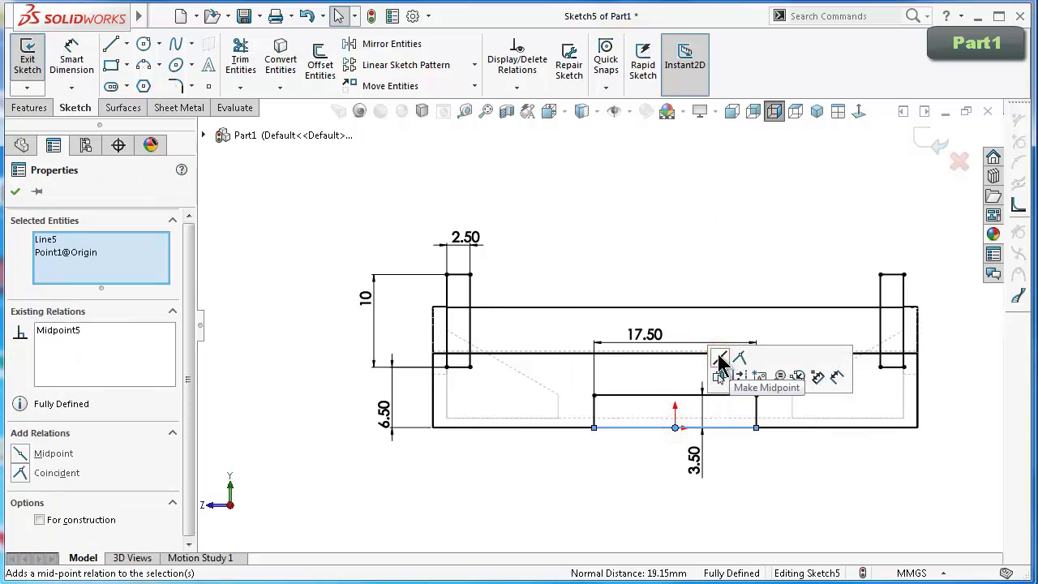
pyautogui.hotkey('ctrl', 'z')
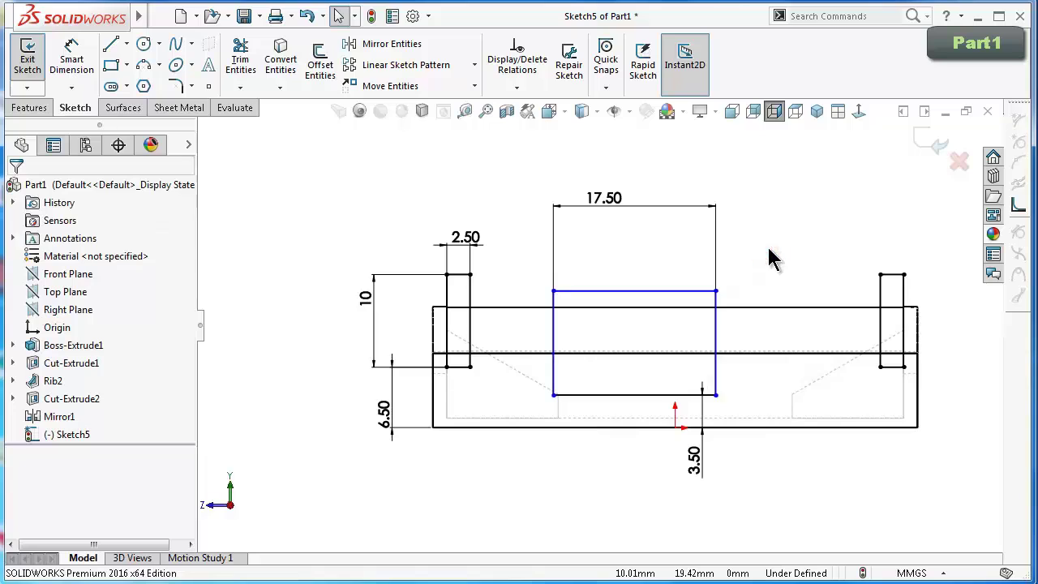
pyautogui.rightClick(645, 291)
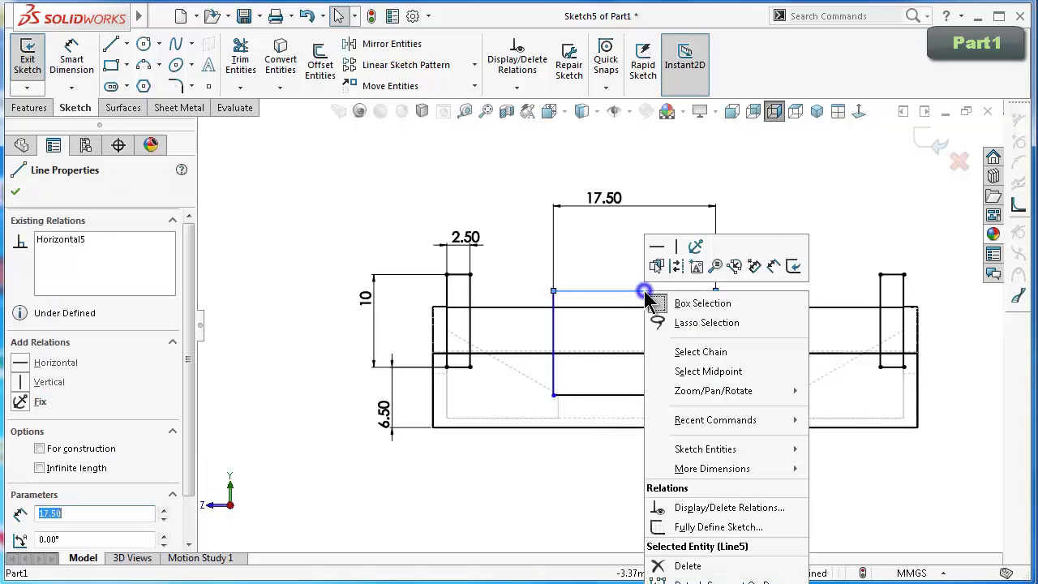
pyautogui.click(674, 371)
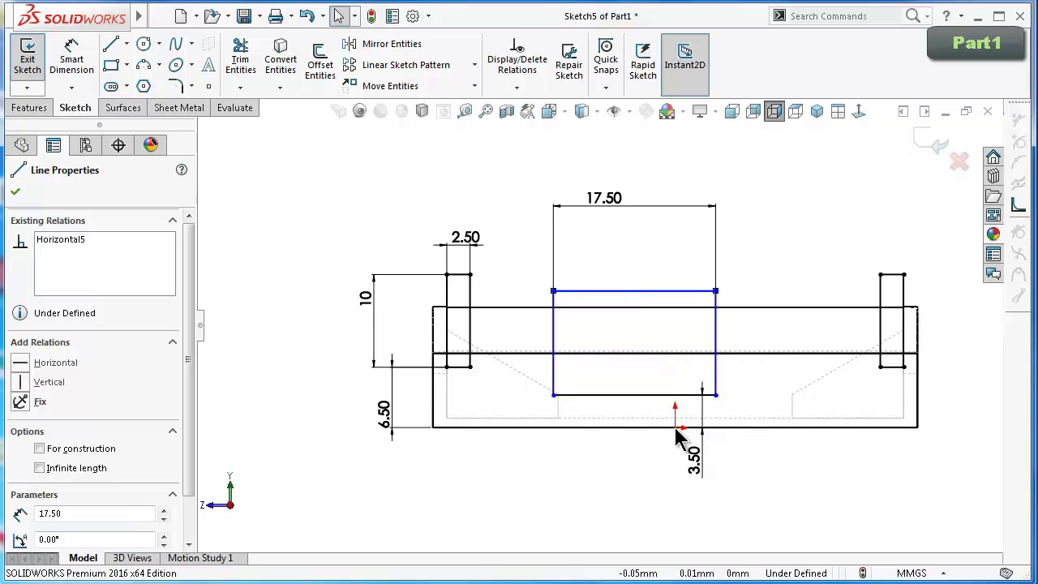
pyautogui.keyDown('ctrl'); pyautogui.click(675, 428); pyautogui.keyUp('ctrl')
pyautogui.click(739, 362)
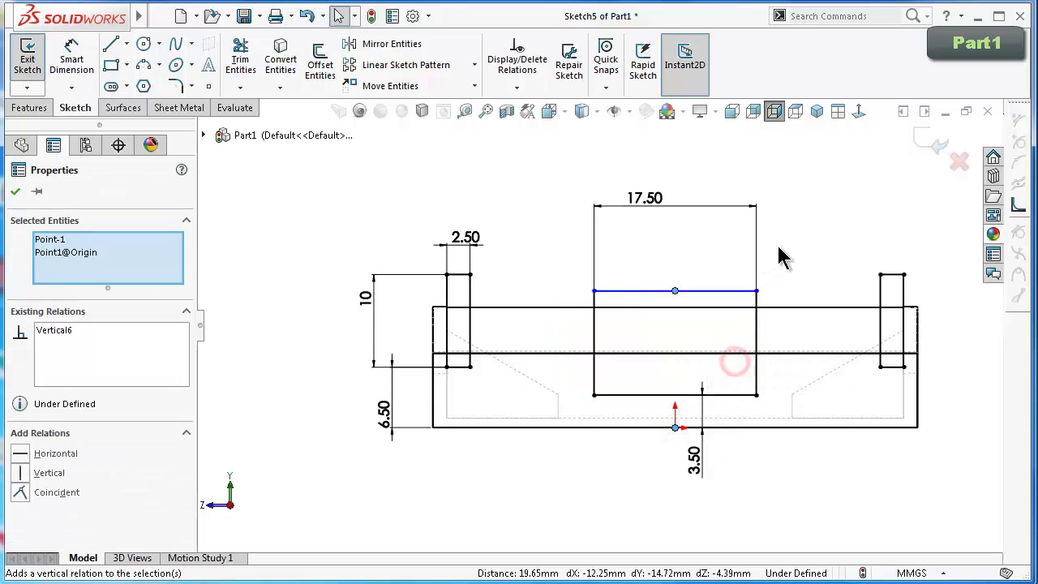
pyautogui.click(809, 243)
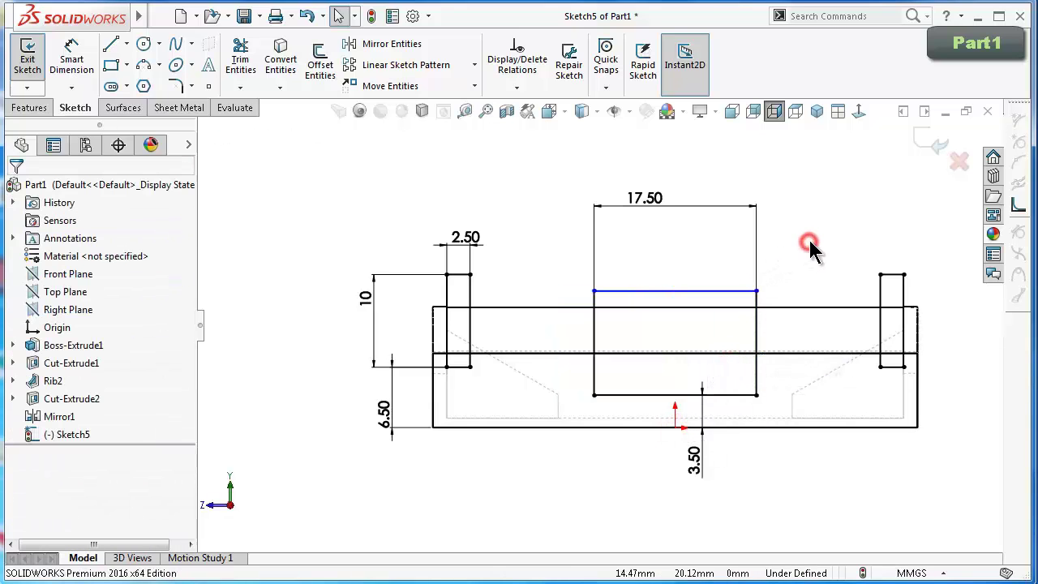
# Make the slot rectangle's top line collinear with the left rib's top line.
pyautogui.click(617, 291)
pyautogui.keyDown('ctrl'); pyautogui.click(460, 275); pyautogui.keyUp('ctrl')
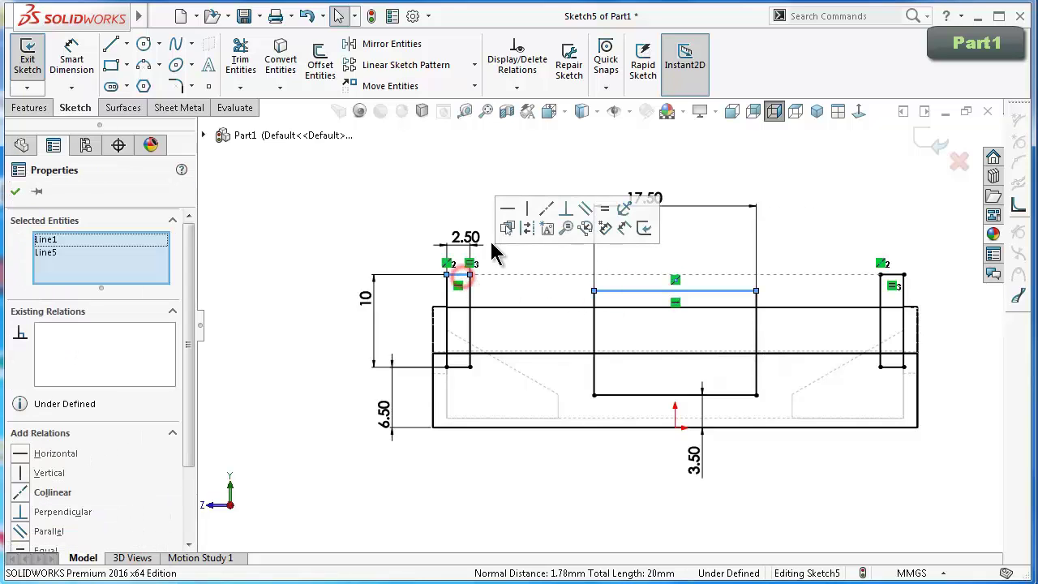
pyautogui.click(545, 208)
pyautogui.click(459, 175)
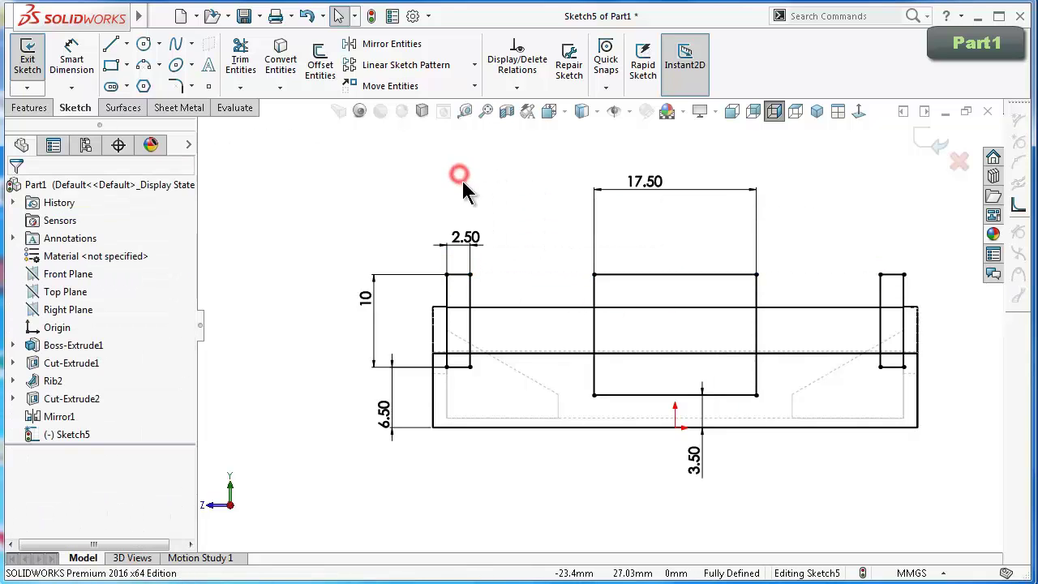
pyautogui.click(31, 109)
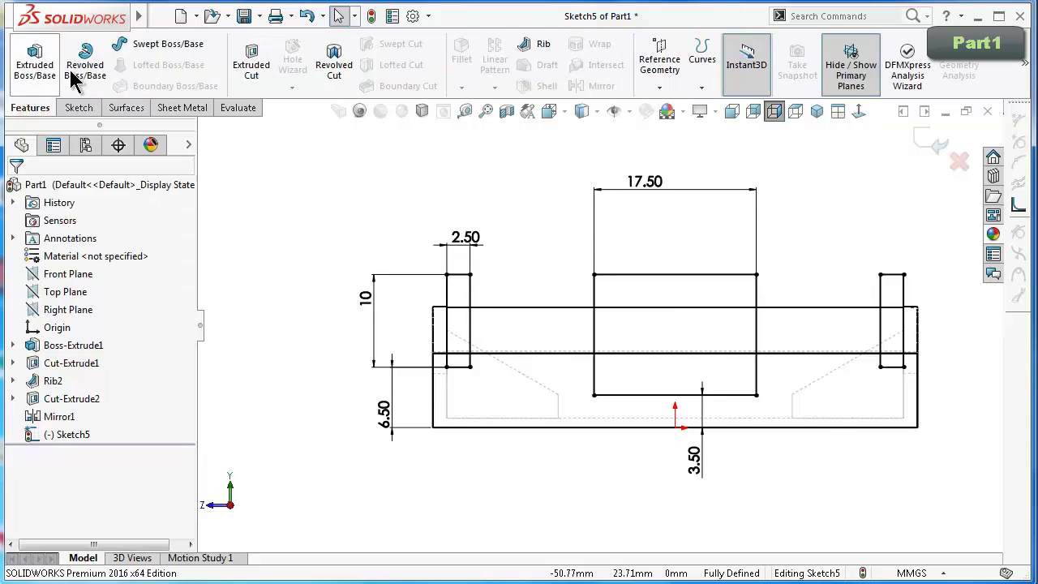
# Extrude-cut the sketch's rectangles Up To Next to open slots in the side wall.
pyautogui.click(252, 60)
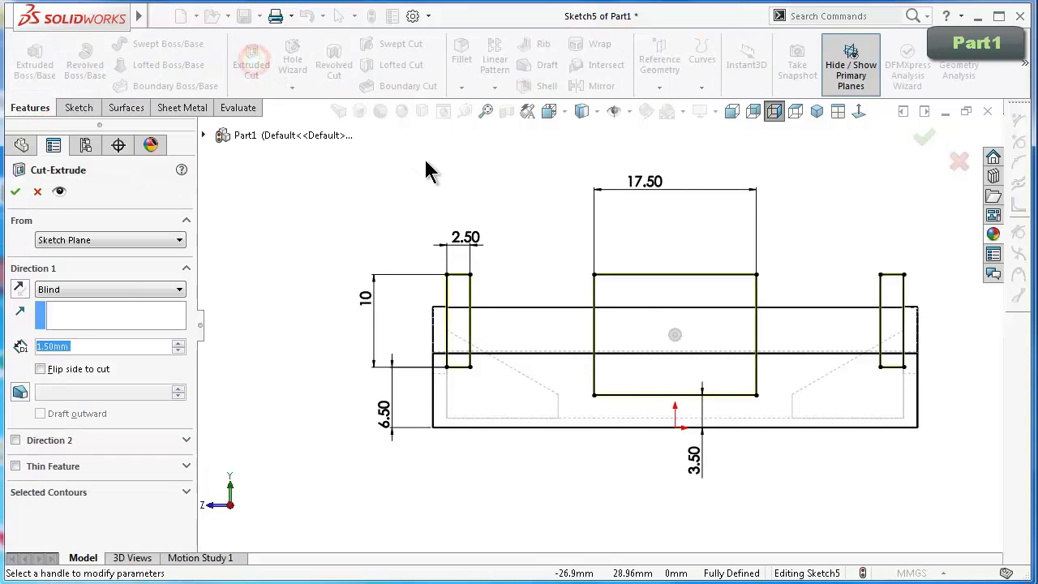
pyautogui.click(110, 289)
pyautogui.click(110, 332)
pyautogui.moveTo(284, 247)
pyautogui.mouseDown(button='middle')
pyautogui.moveTo(328, 395)
pyautogui.moveTo(341, 487)
pyautogui.moveTo(304, 365)
pyautogui.mouseUp(button='middle')
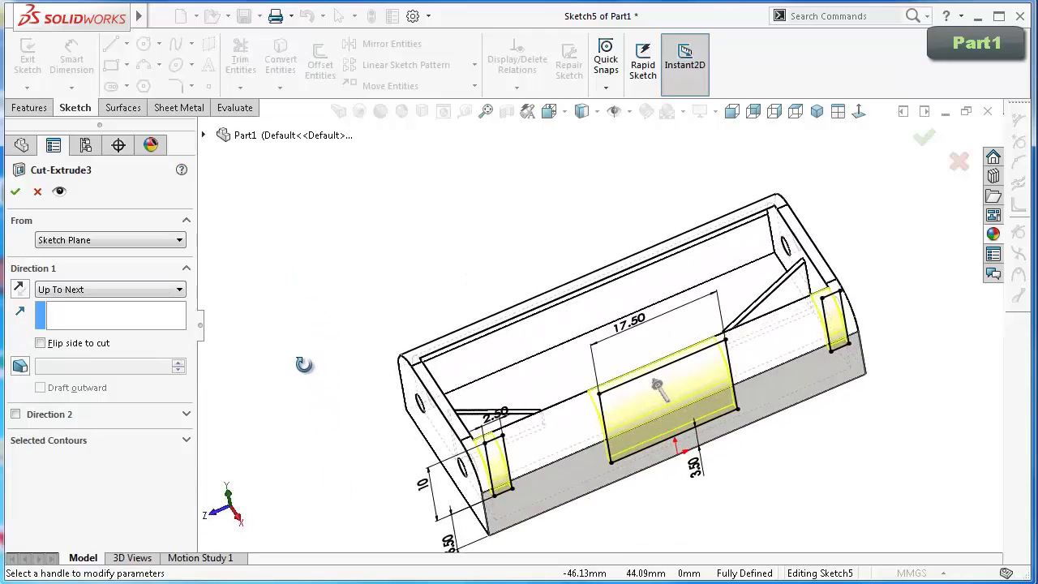
pyautogui.click(923, 138)
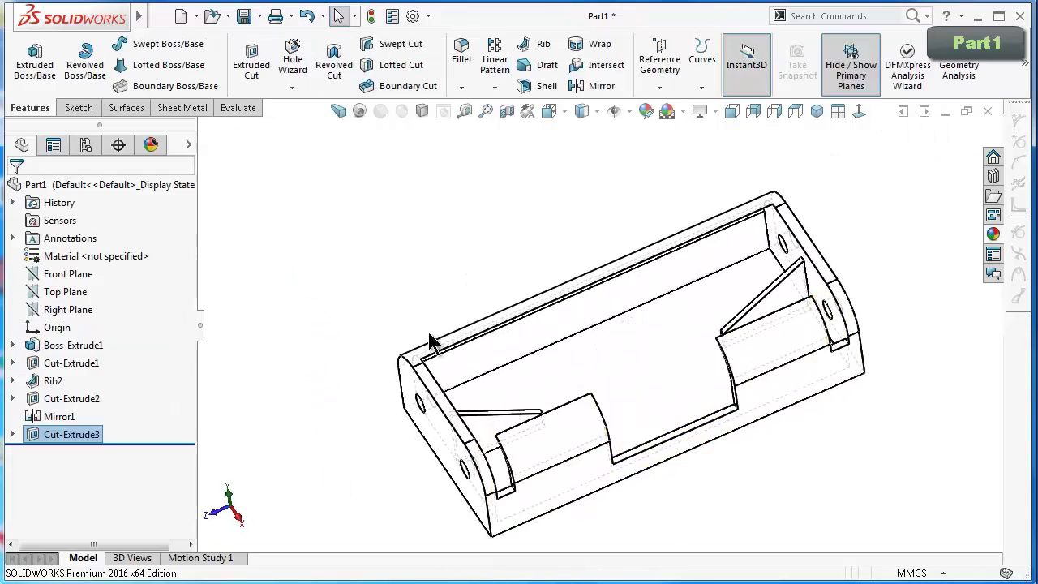
# Switch the display style to Shaded and save the part.
pyautogui.click(368, 279)
pyautogui.click(584, 111)
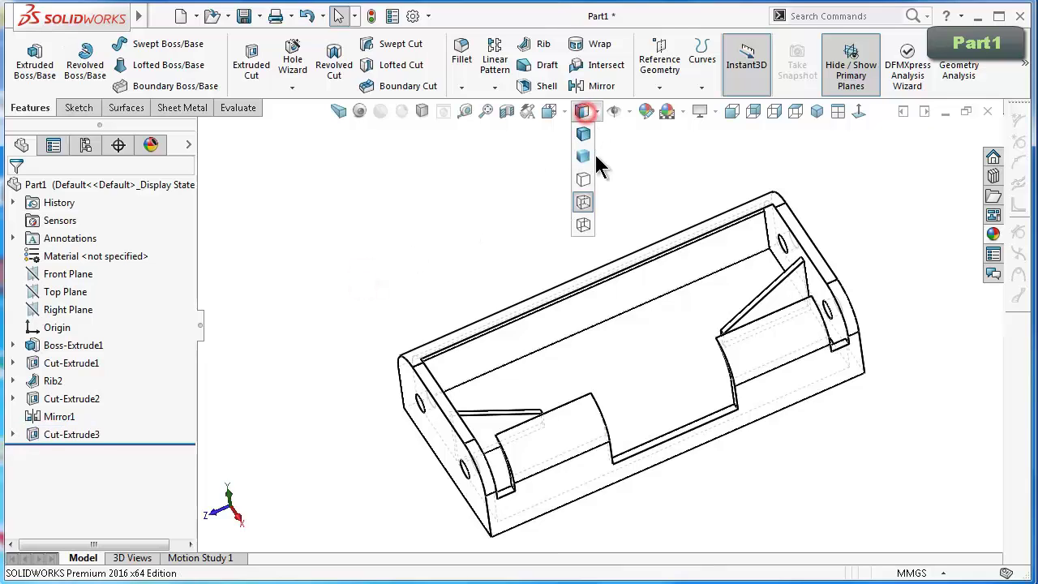
pyautogui.click(584, 138)
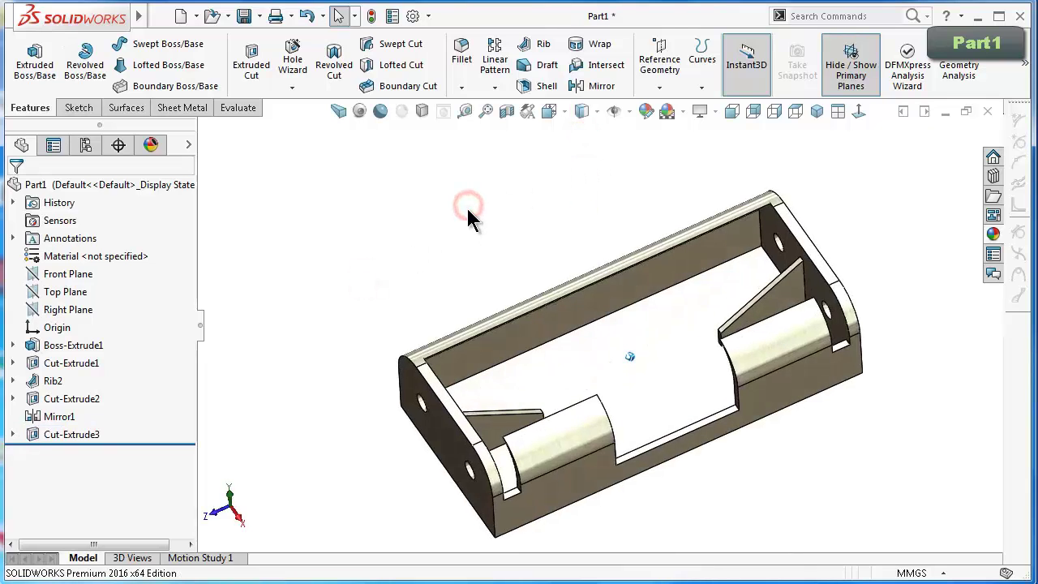
pyautogui.hotkey('ctrl', '7')
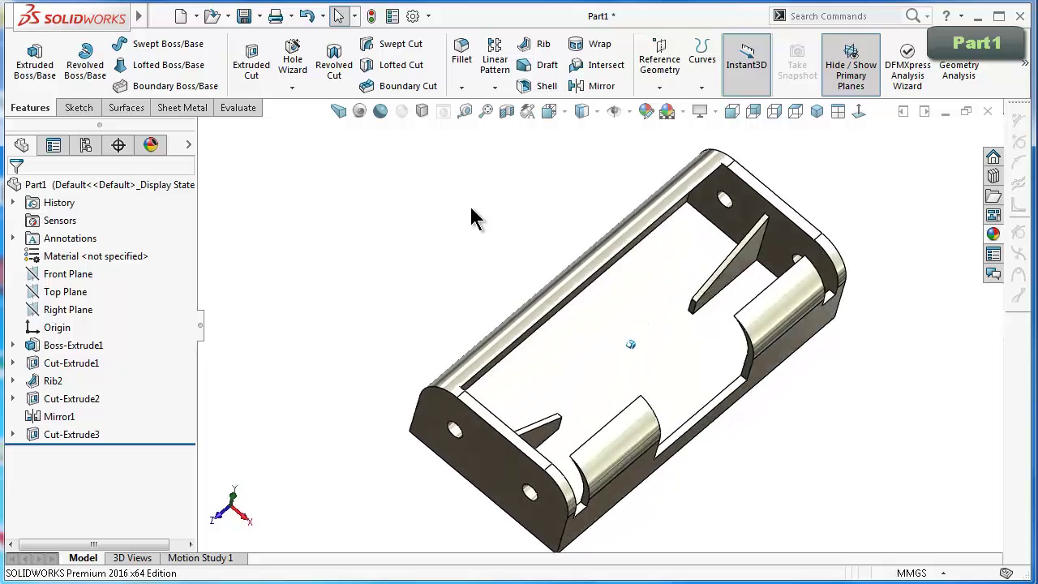
pyautogui.hotkey('ctrl', 's')
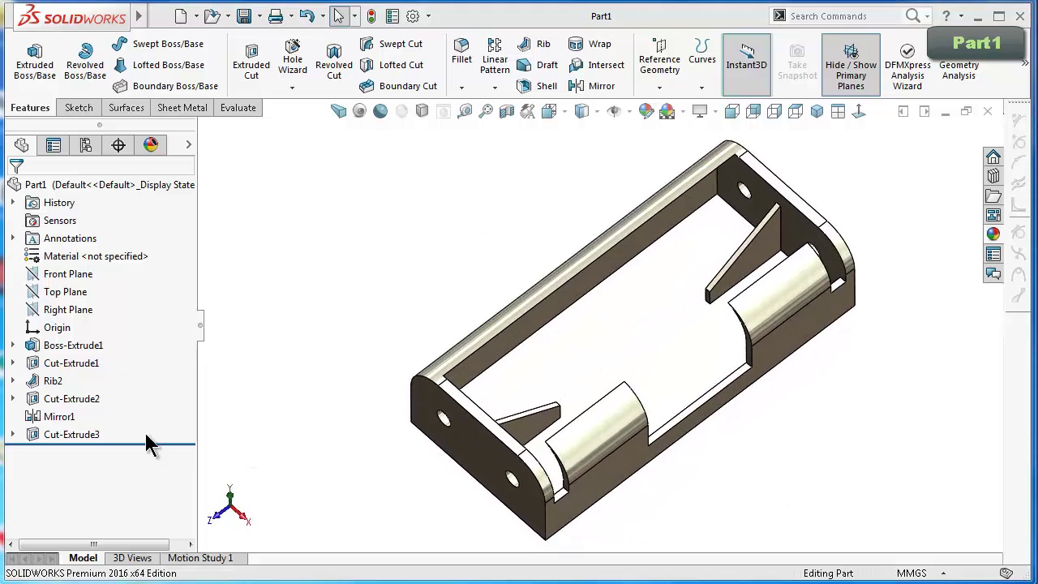
pyautogui.click(69, 399)
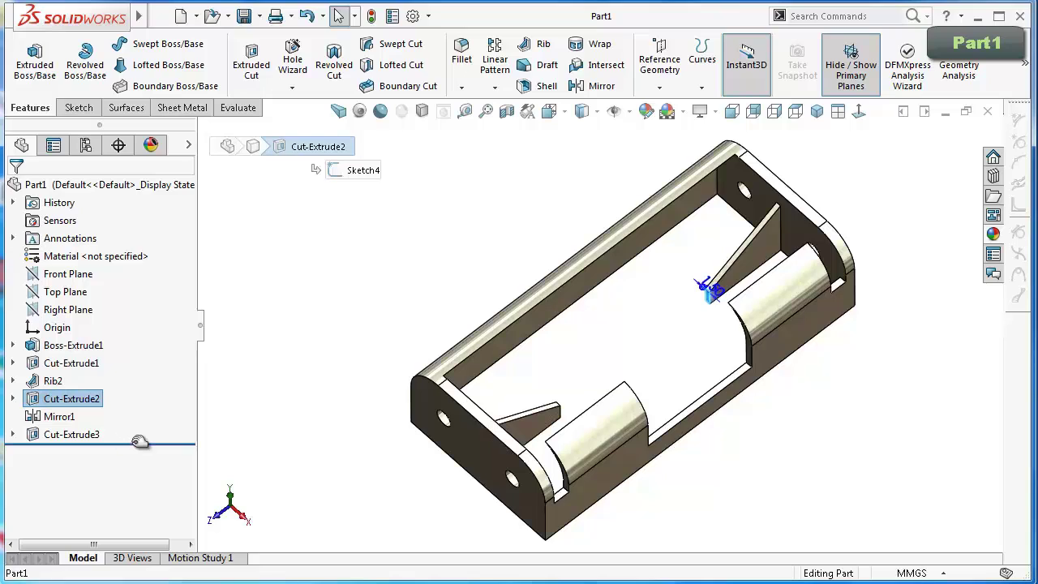
# Roll the feature tree back before Mirror1 and start a sketch on the end face.
pyautogui.moveTo(139, 442); pyautogui.dragTo(193, 408)
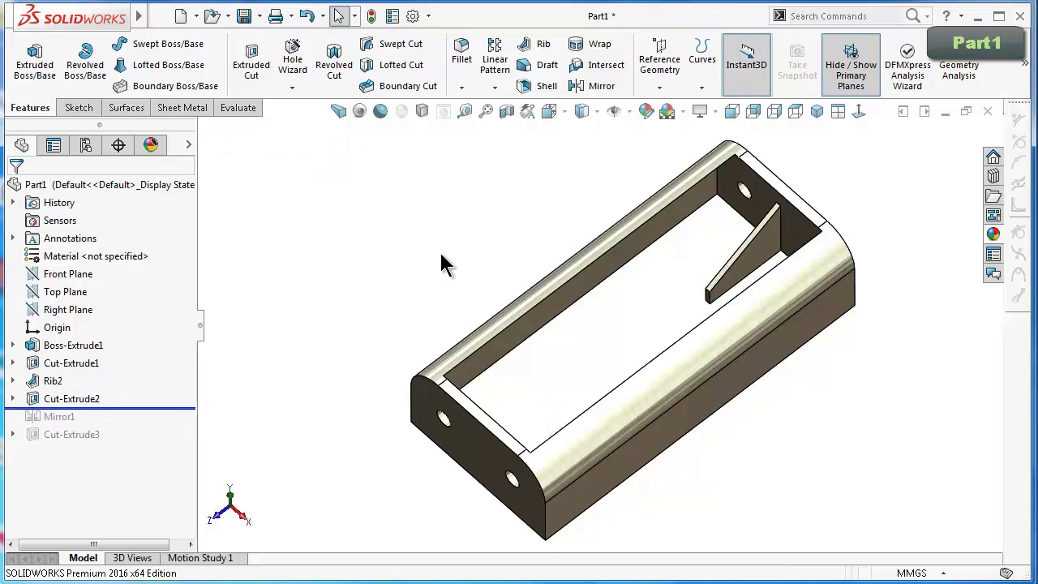
pyautogui.click(493, 464)
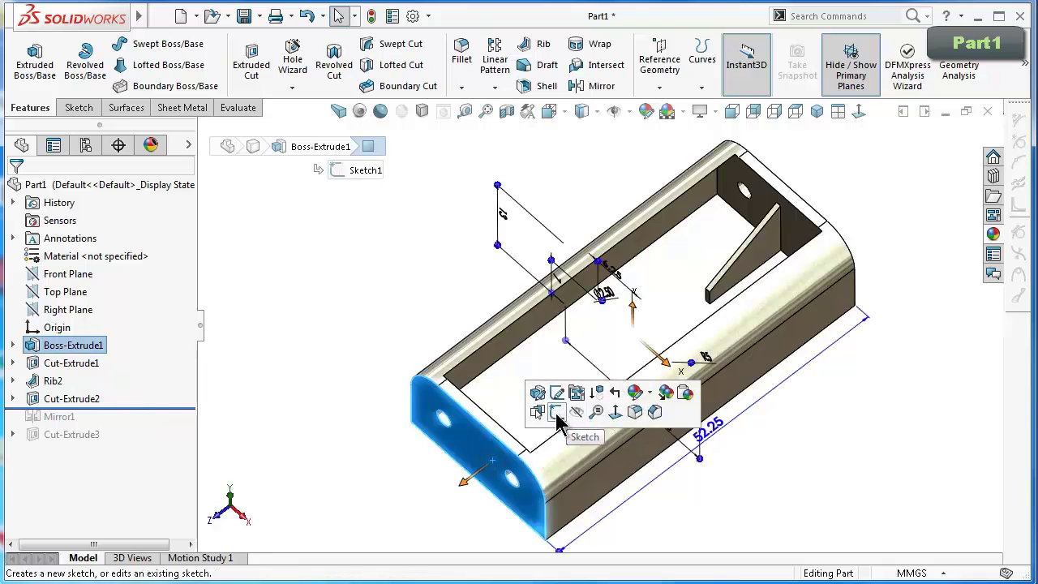
pyautogui.click(869, 206)
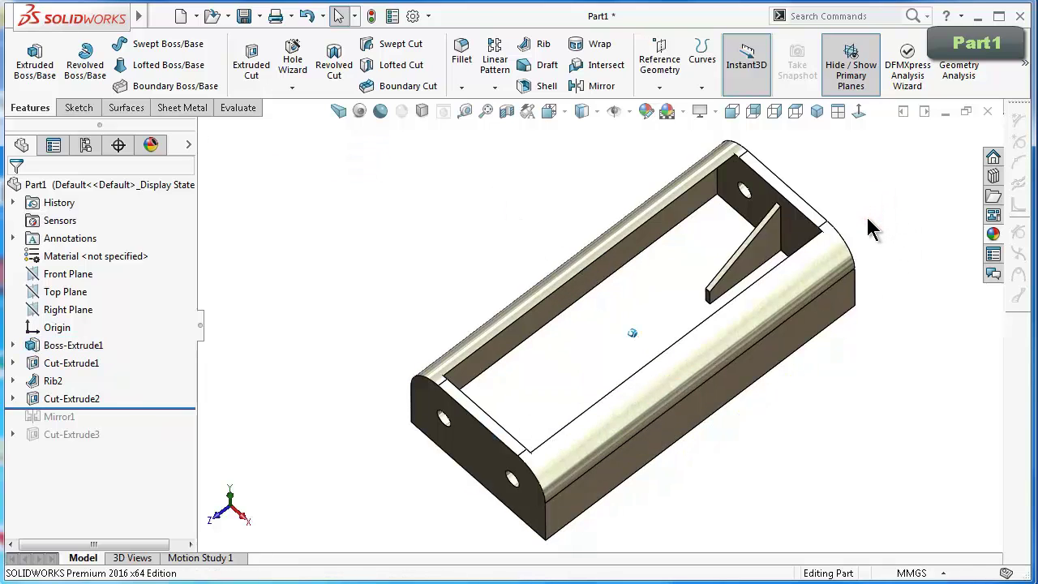
pyautogui.moveTo(867, 214); pyautogui.dragTo(733, 333, button='middle')
pyautogui.click(692, 362)
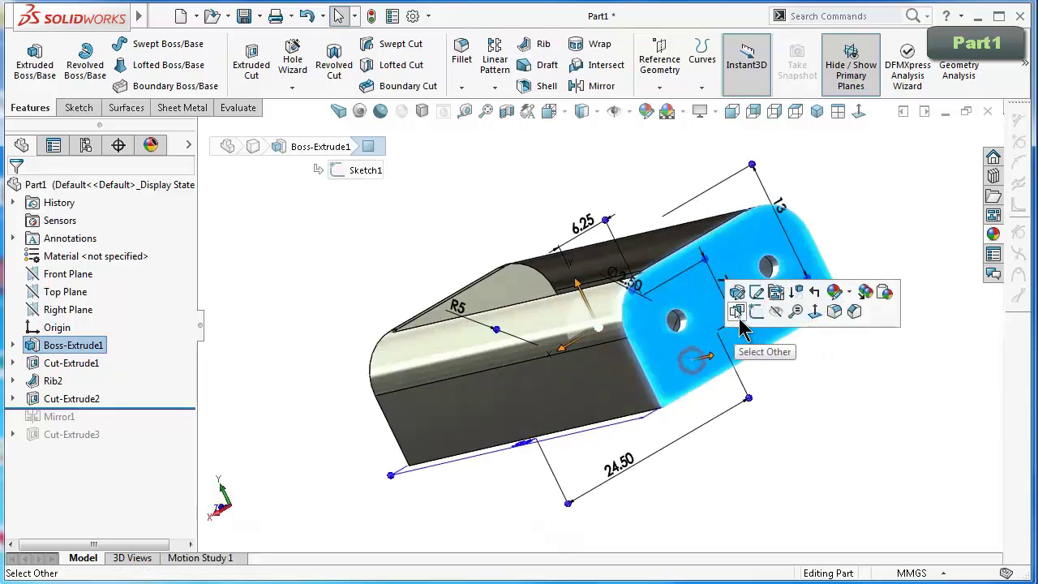
pyautogui.click(756, 312)
pyautogui.click(859, 111)
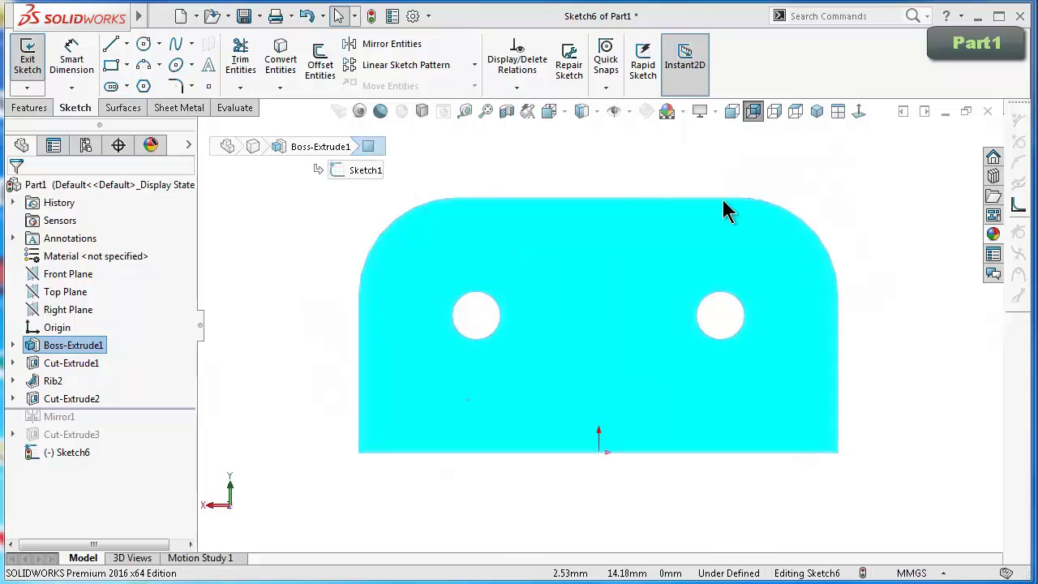
# Draw an Ø8 circle centred on the right end hole.
pyautogui.moveTo(797, 174); pyautogui.dragTo(864, 174, button='right')
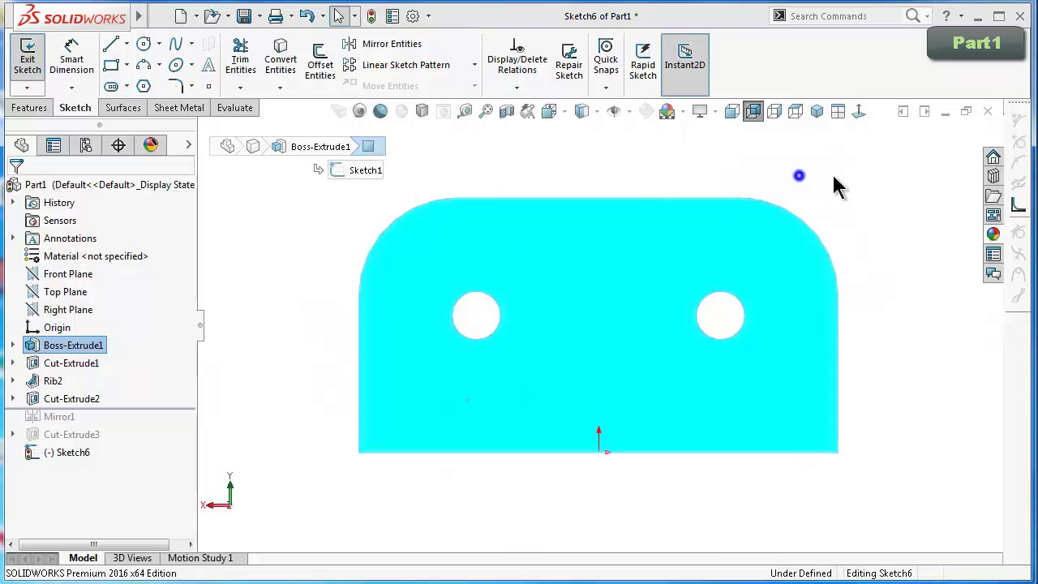
pyautogui.click(720, 315)
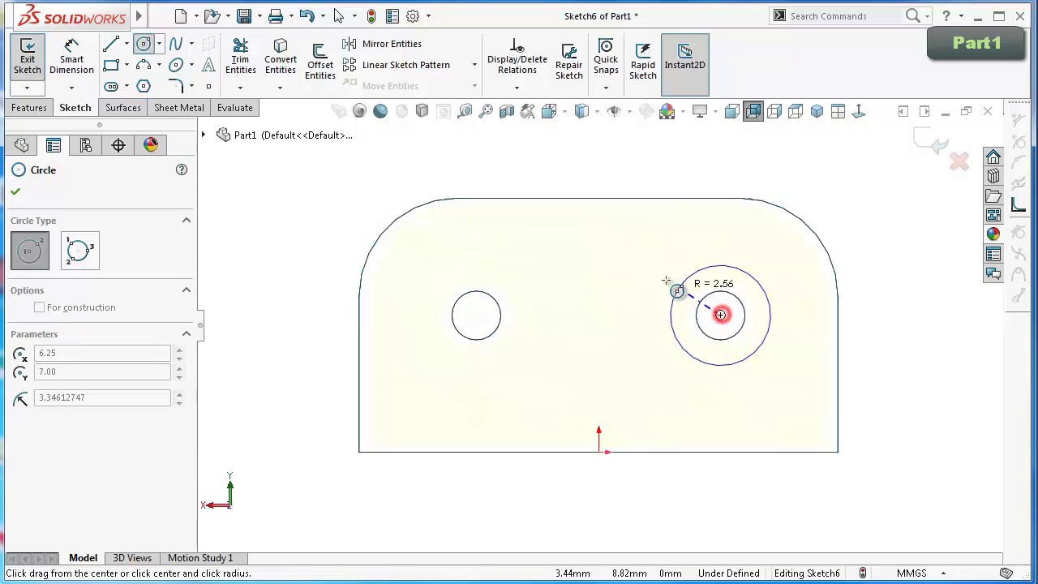
pyautogui.click(665, 278)
pyautogui.moveTo(882, 391); pyautogui.dragTo(783, 285, button='right')
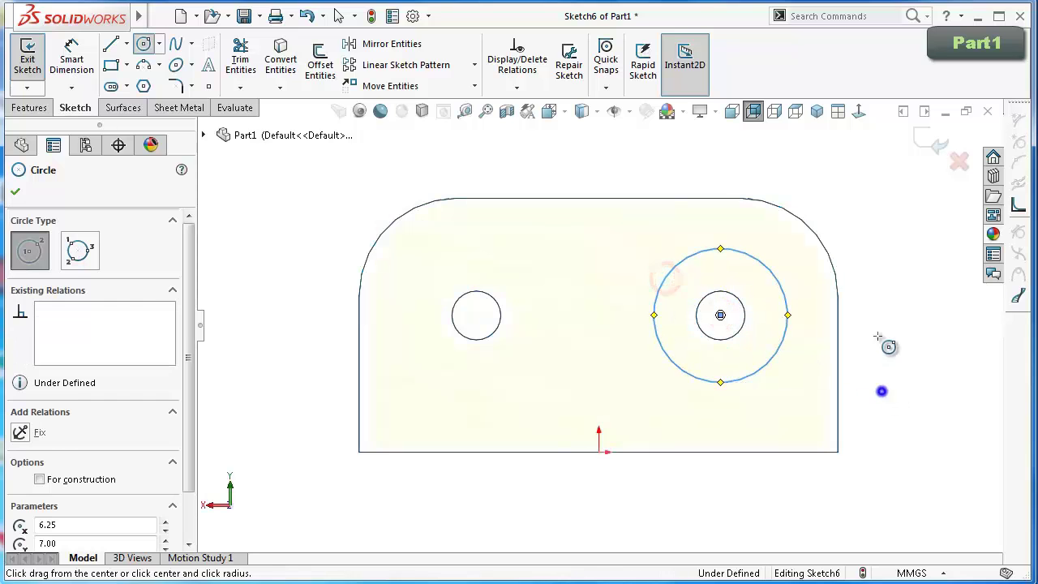
pyautogui.click(783, 292)
pyautogui.click(874, 237)
pyautogui.press('Return')
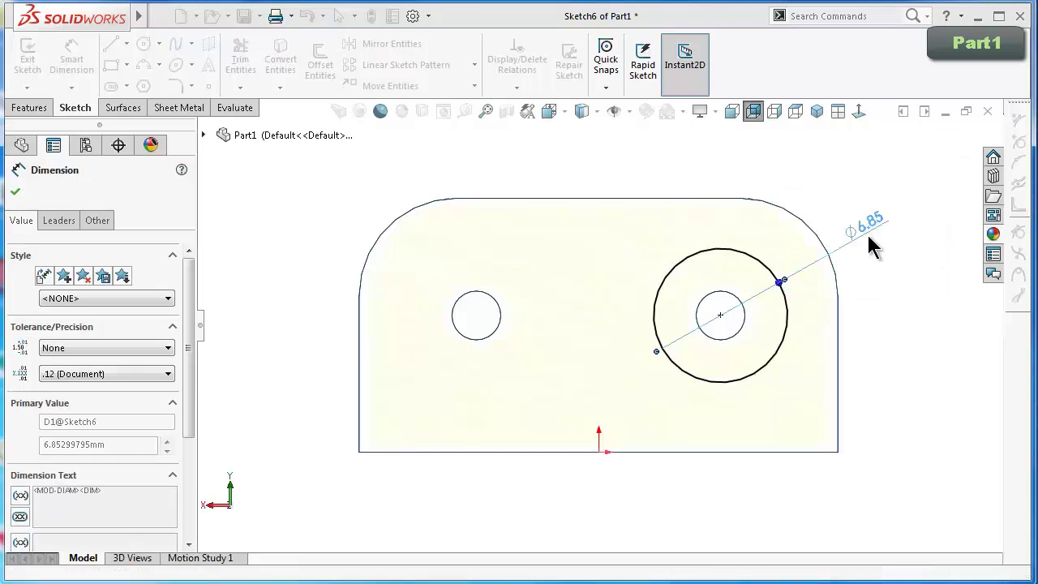
# Cut the Ø8 circle 0.5 mm deep as a blind extruded cut.
pyautogui.click(30, 107)
pyautogui.click(250, 70)
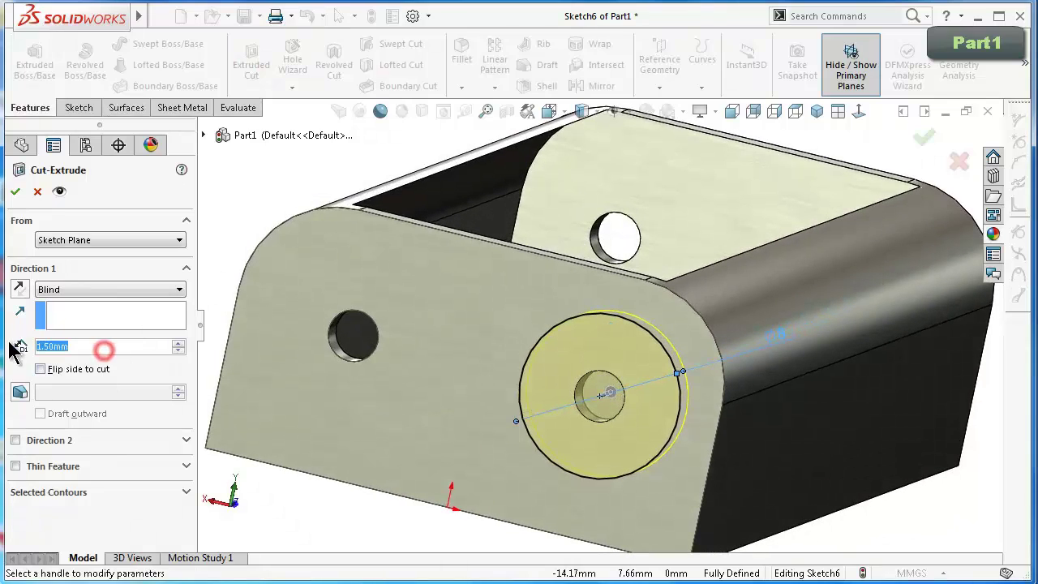
pyautogui.write('0.5')
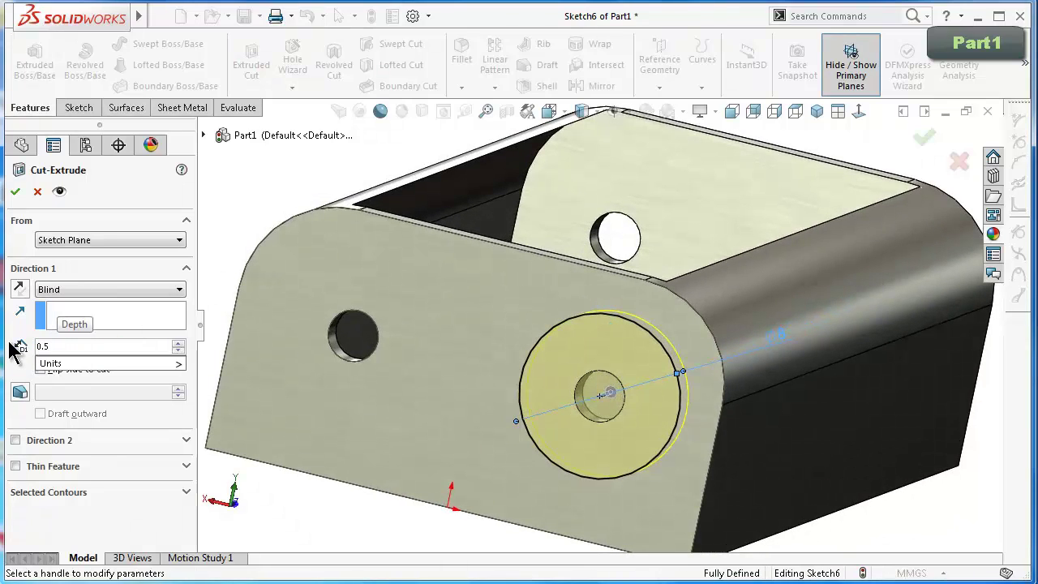
pyautogui.press('Return')
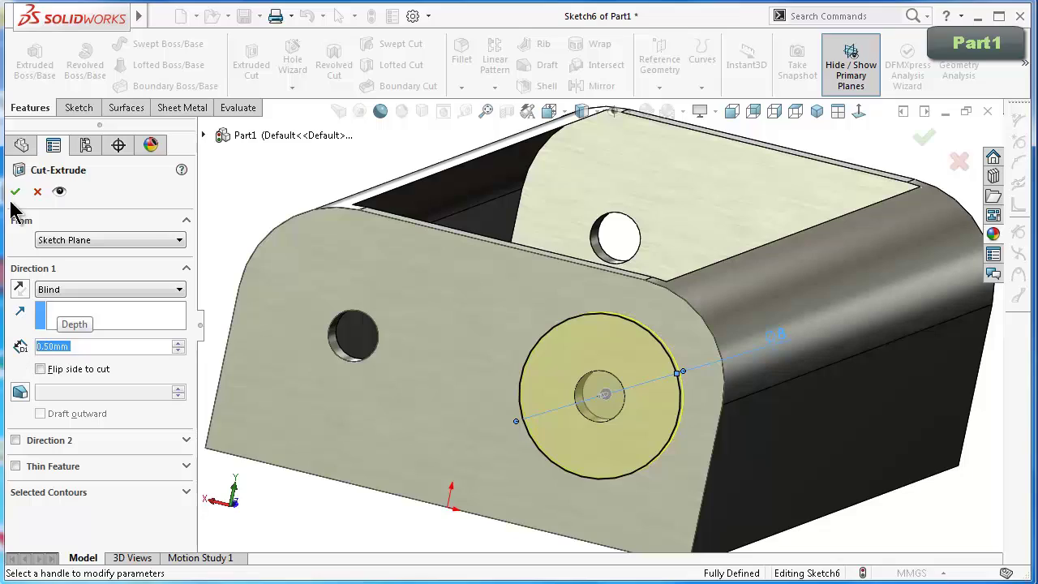
pyautogui.click(16, 192)
# Sketch a small circle on the bottom face below the slot's end, viewed Normal To.
pyautogui.moveTo(243, 268); pyautogui.dragTo(360, 287, button='middle')
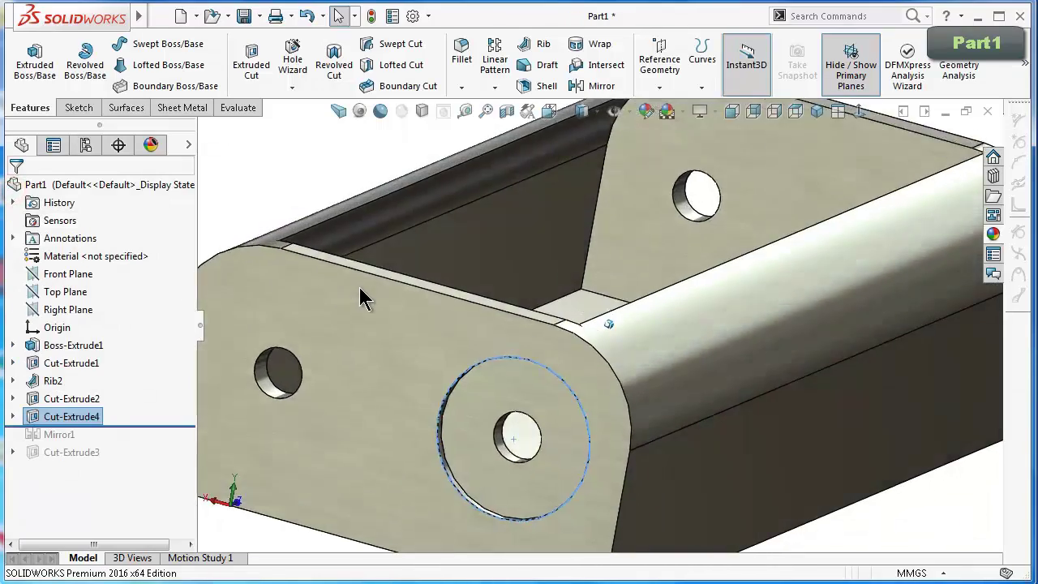
pyautogui.scroll(-5, 418, 381)
pyautogui.scroll(3, 418, 382)
pyautogui.click(454, 381)
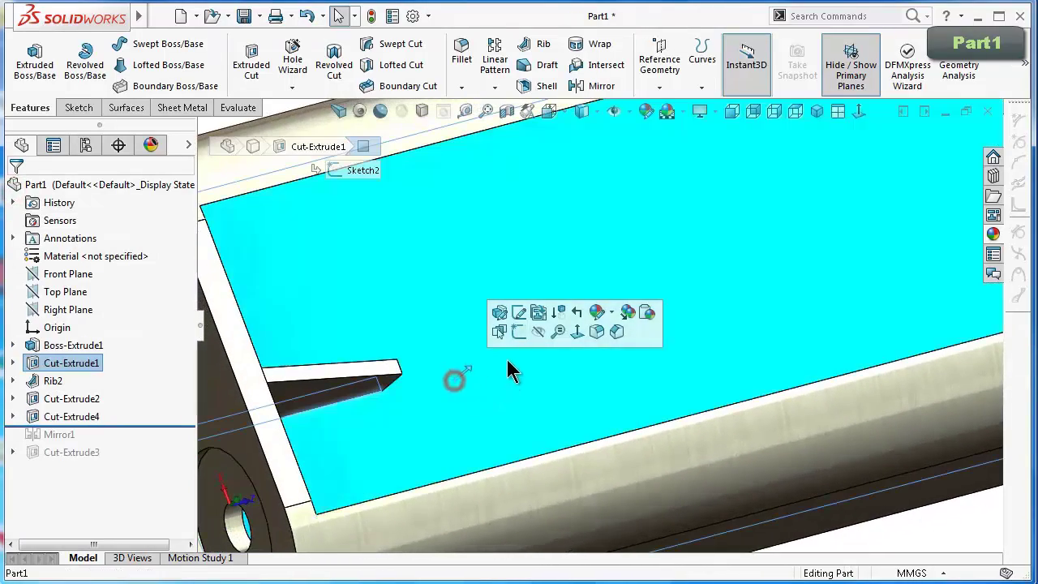
pyautogui.click(544, 320)
pyautogui.click(860, 111)
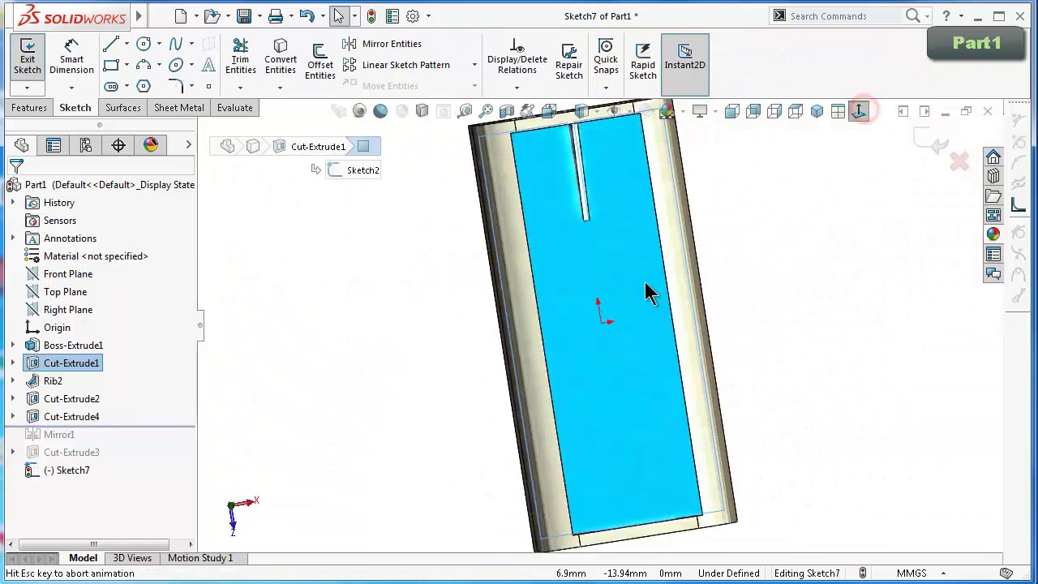
pyautogui.moveTo(819, 378); pyautogui.dragTo(892, 371, button='right')
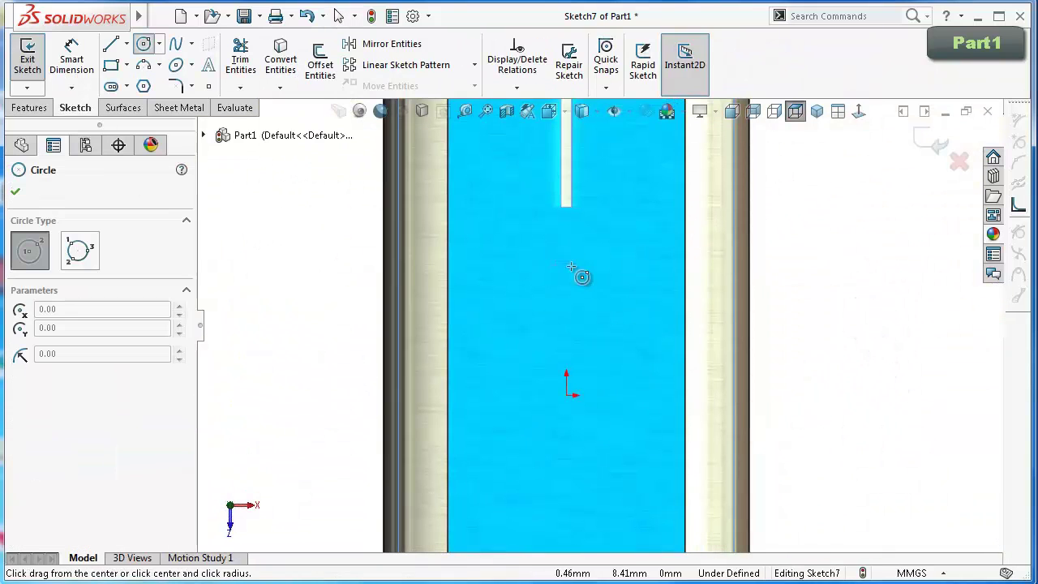
pyautogui.moveTo(566, 230); pyautogui.dragTo(578, 231)
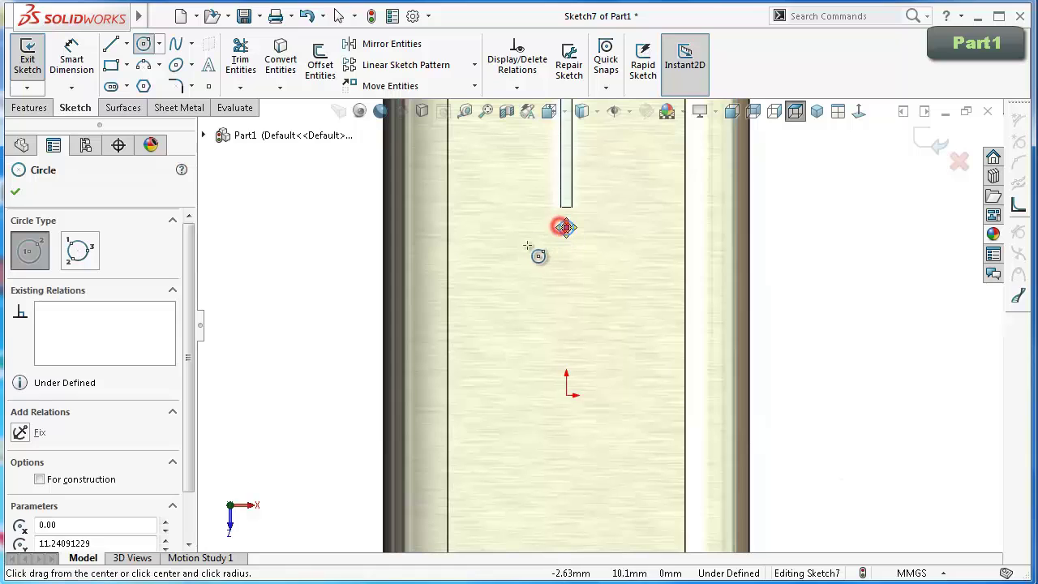
# Give the circle a 3 mm diameter.
pyautogui.moveTo(541, 252); pyautogui.dragTo(527, 241, button='right')
pyautogui.scroll(-3, 526, 241)
pyautogui.click(616, 312)
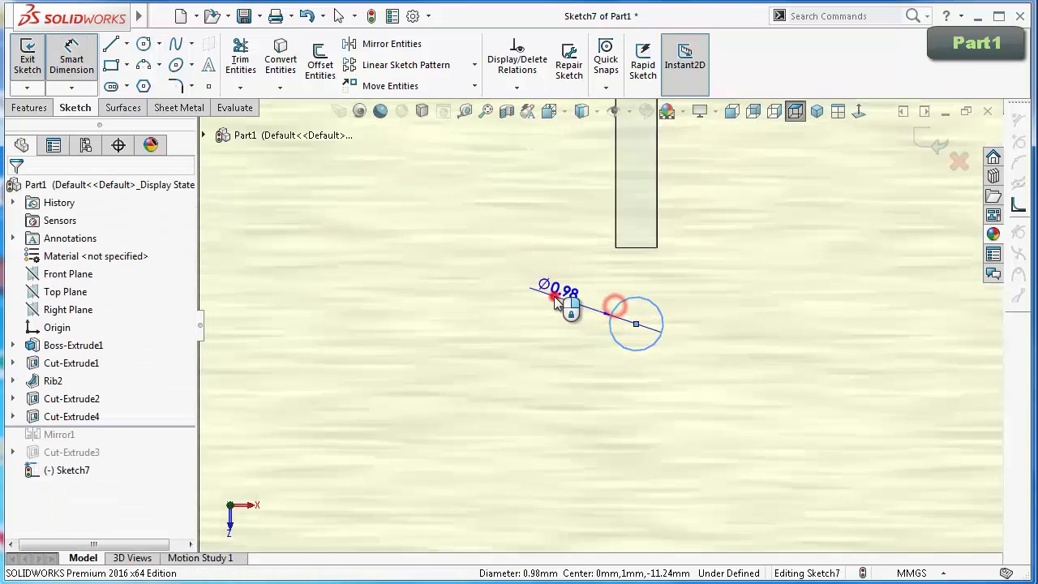
pyautogui.click(554, 293)
pyautogui.press('Return')
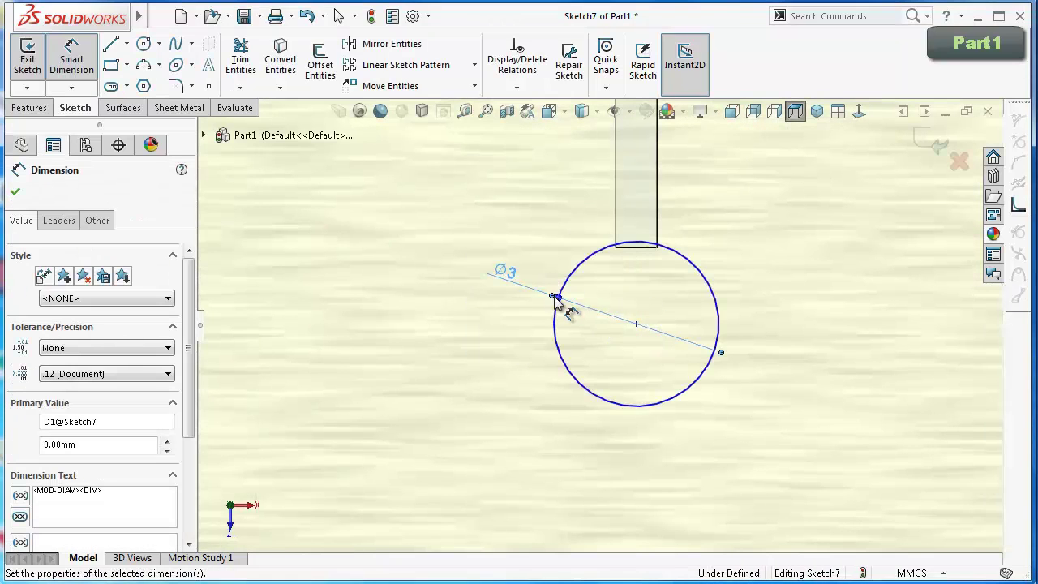
pyautogui.press('Escape')
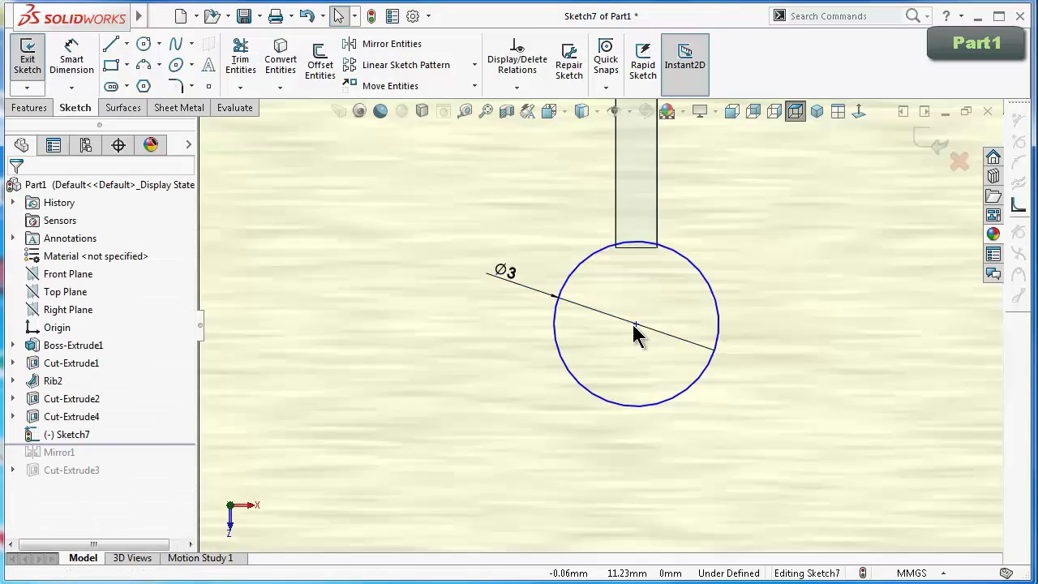
# Dimension the circle centre 2.5 mm from the slot's bottom edge.
pyautogui.moveTo(636, 324); pyautogui.dragTo(636, 407)
pyautogui.click(454, 442)
pyautogui.moveTo(455, 442); pyautogui.dragTo(417, 327, button='right')
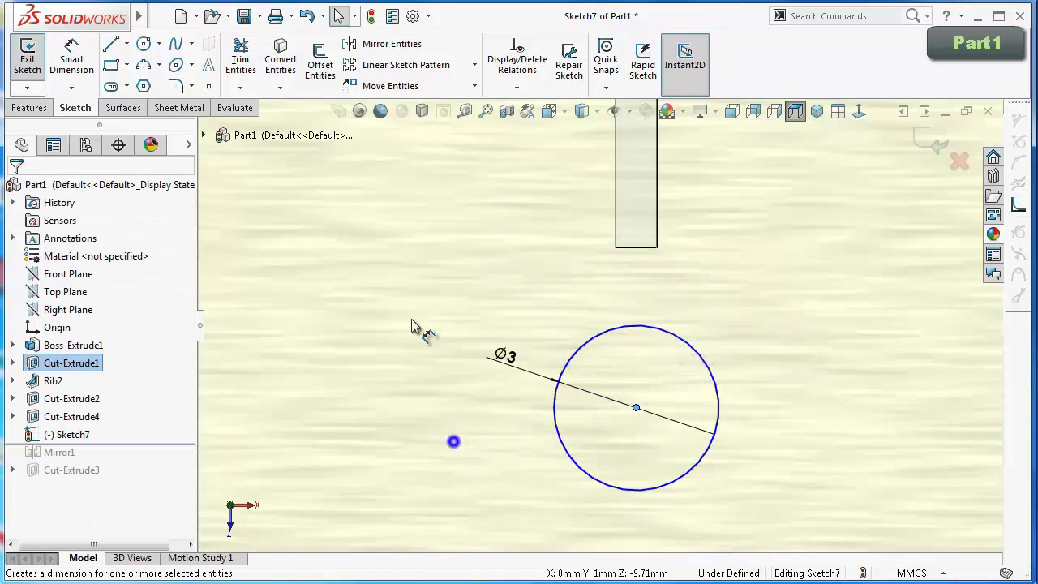
pyautogui.click(636, 407)
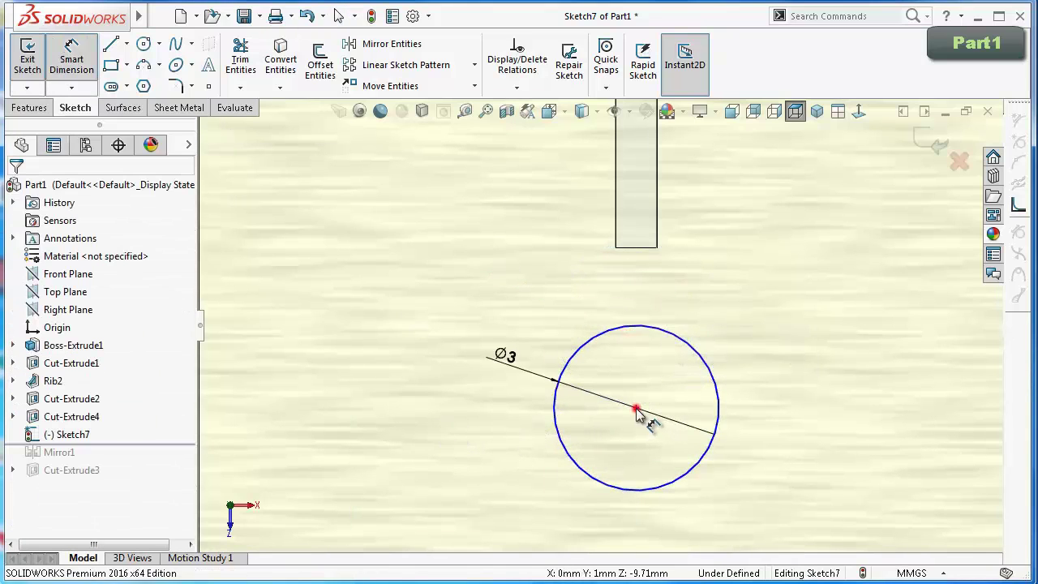
pyautogui.click(647, 248)
pyautogui.click(457, 280)
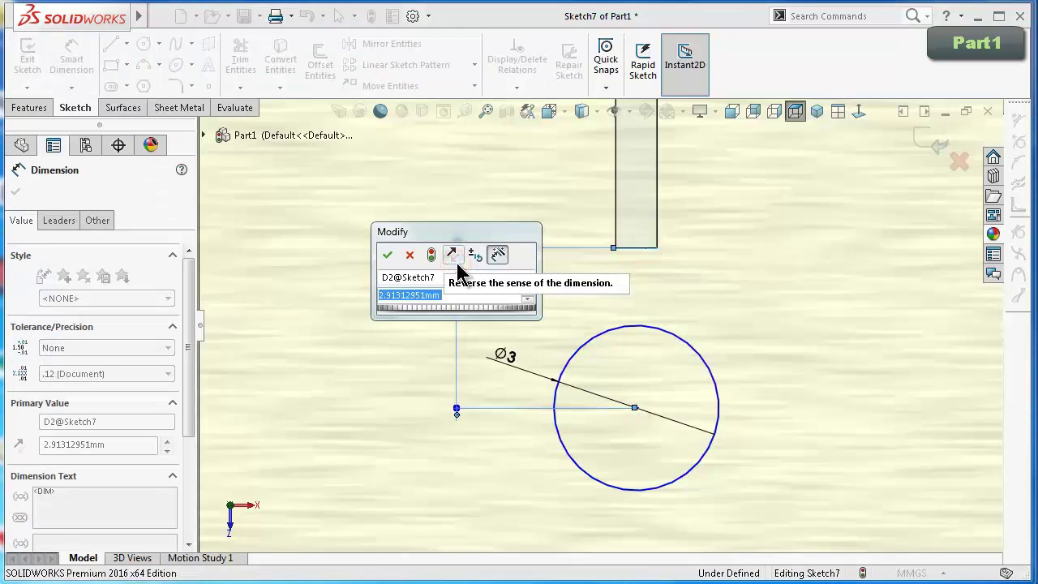
pyautogui.write('2.5')
pyautogui.press('Return')
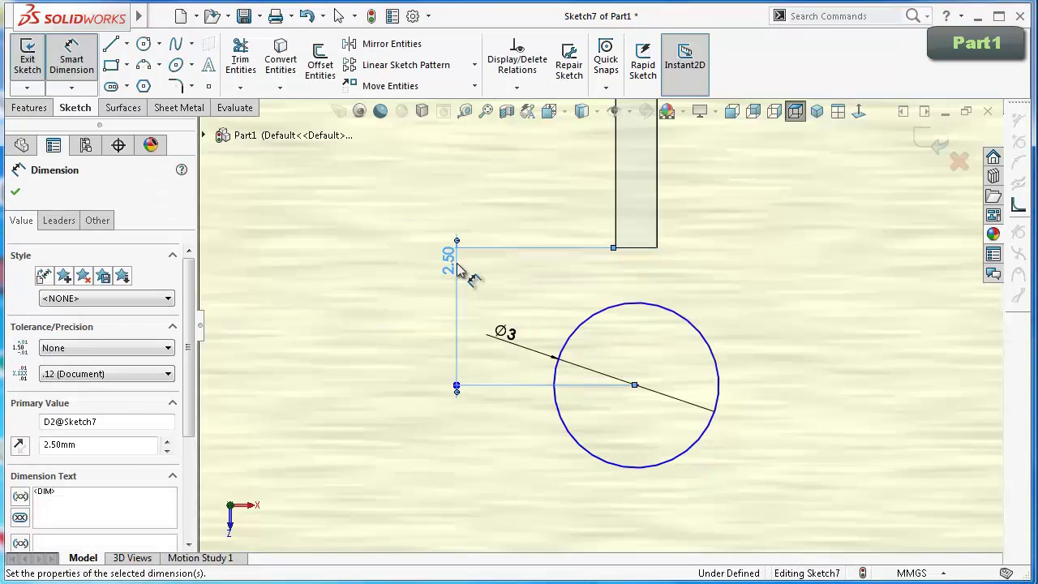
pyautogui.press('Escape')
pyautogui.press('Escape')
# Align the circle centre vertically with the origin.
pyautogui.click(637, 387)
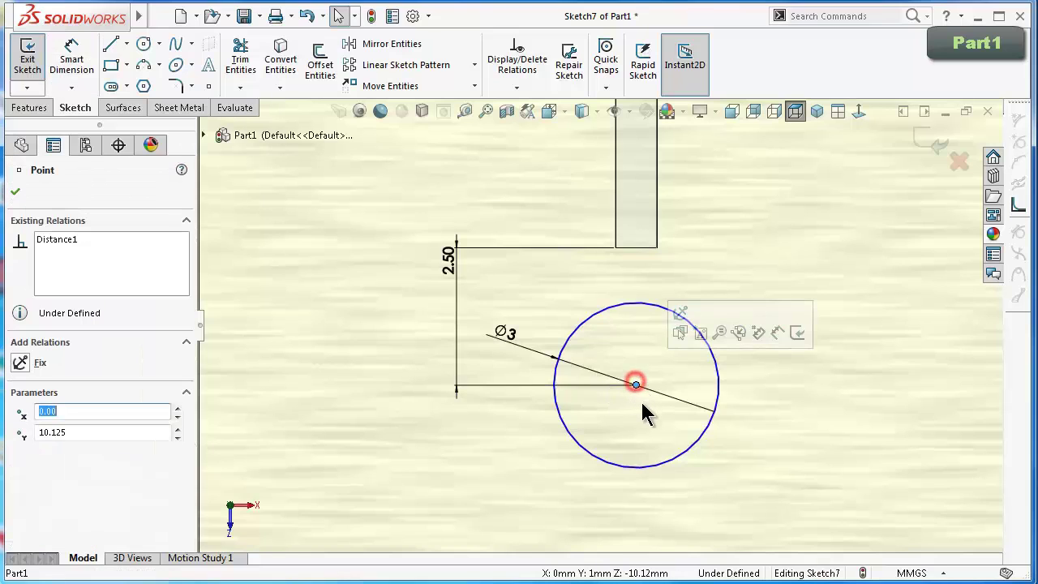
pyautogui.scroll(3, 635, 418)
pyautogui.scroll(1, 615, 519)
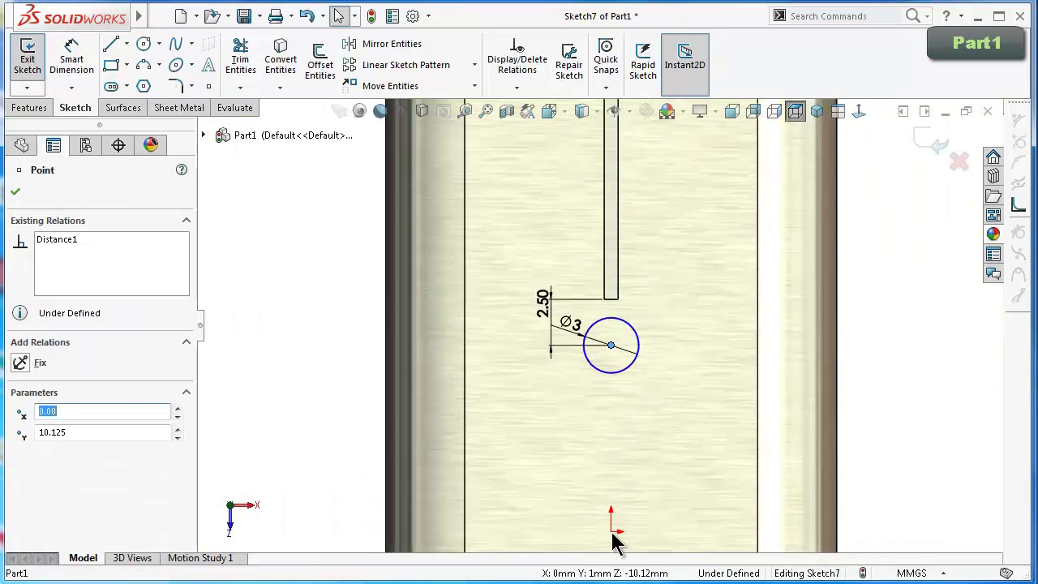
pyautogui.keyDown('ctrl'); pyautogui.click(612, 533); pyautogui.keyUp('ctrl')
pyautogui.click(674, 460)
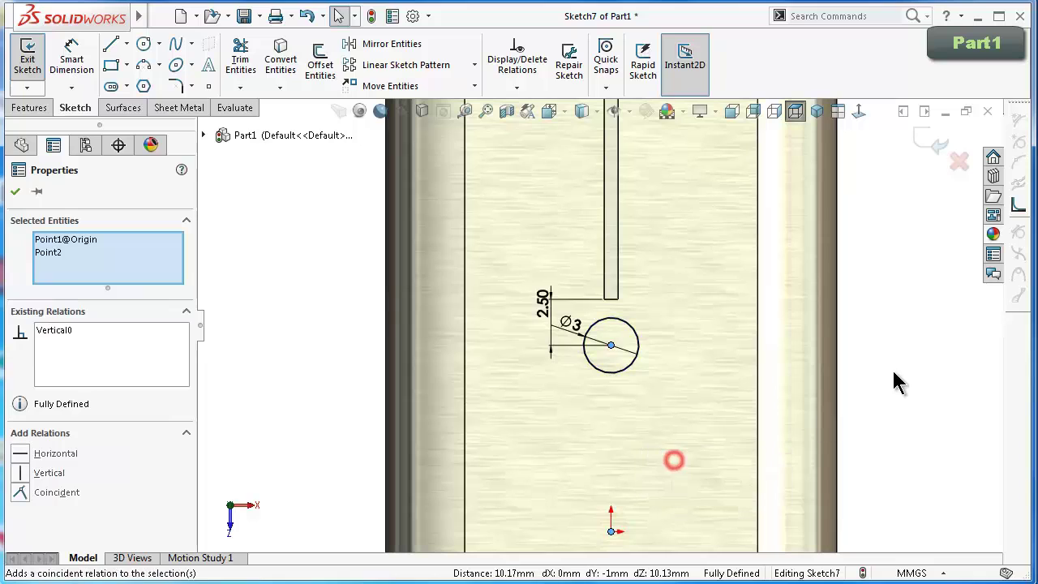
pyautogui.click(916, 369)
# Extrude-cut the Ø3 circle Through All.
pyautogui.click(16, 107)
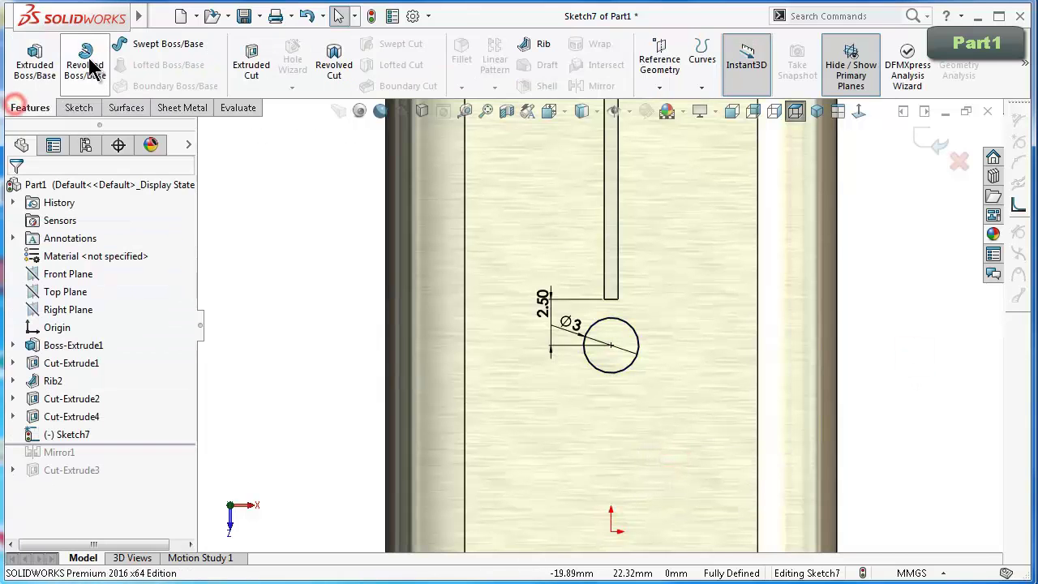
pyautogui.click(253, 69)
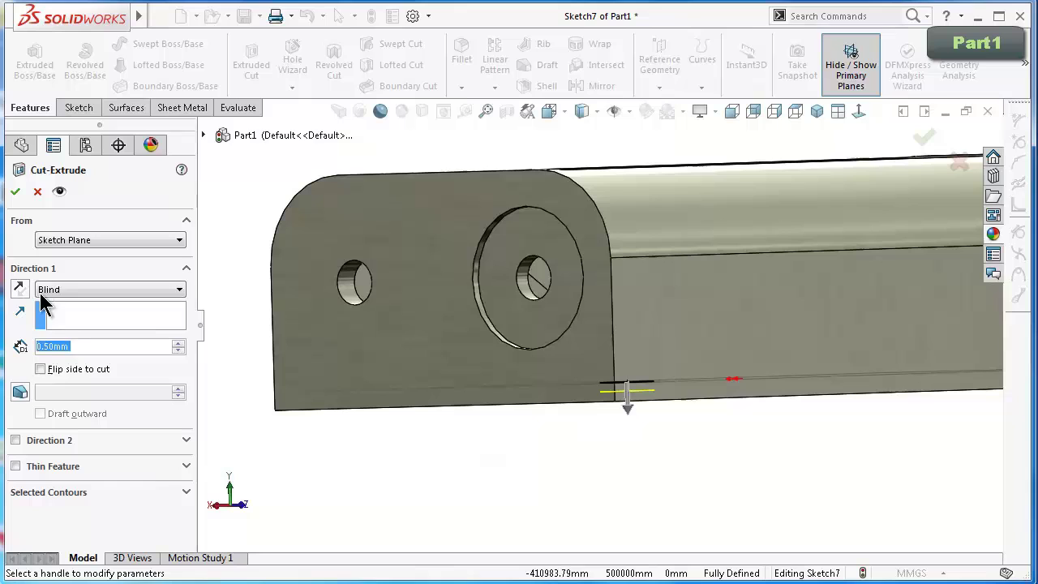
pyautogui.click(44, 292)
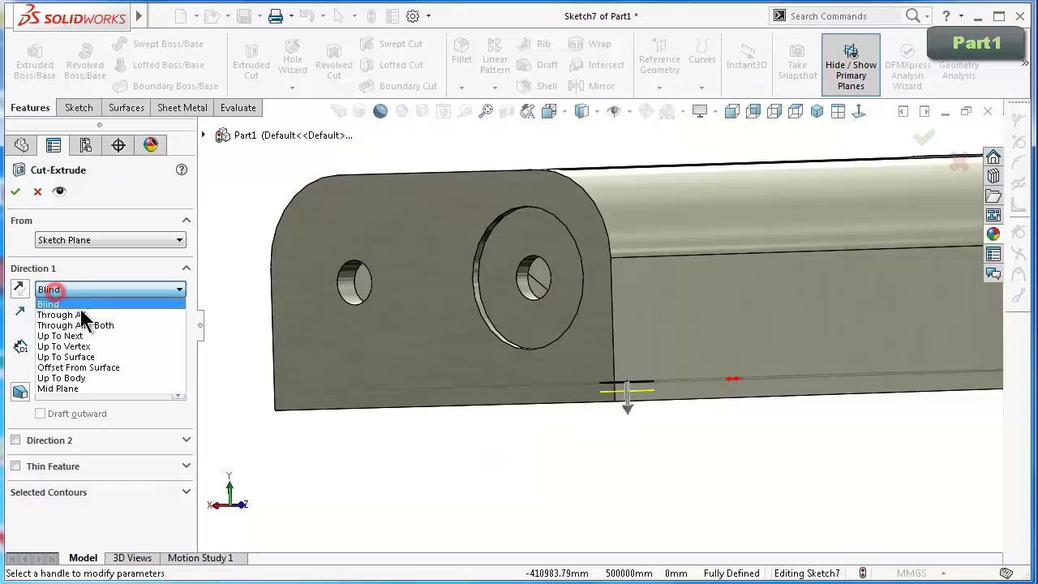
pyautogui.click(81, 309)
pyautogui.click(17, 193)
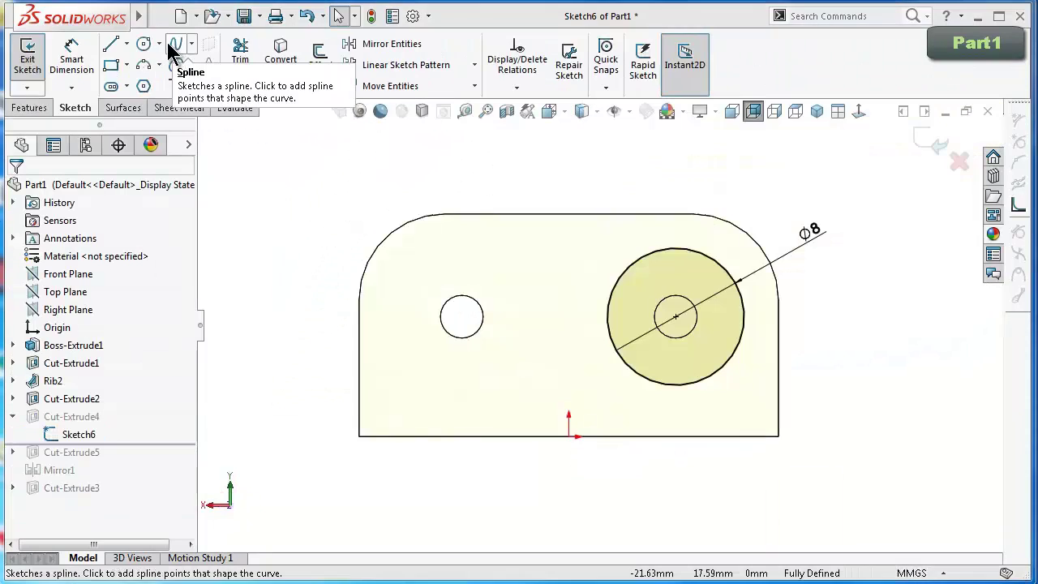
# Draw a vertical centreline from the origin up to the top edge.
pyautogui.click(127, 43)
pyautogui.click(140, 84)
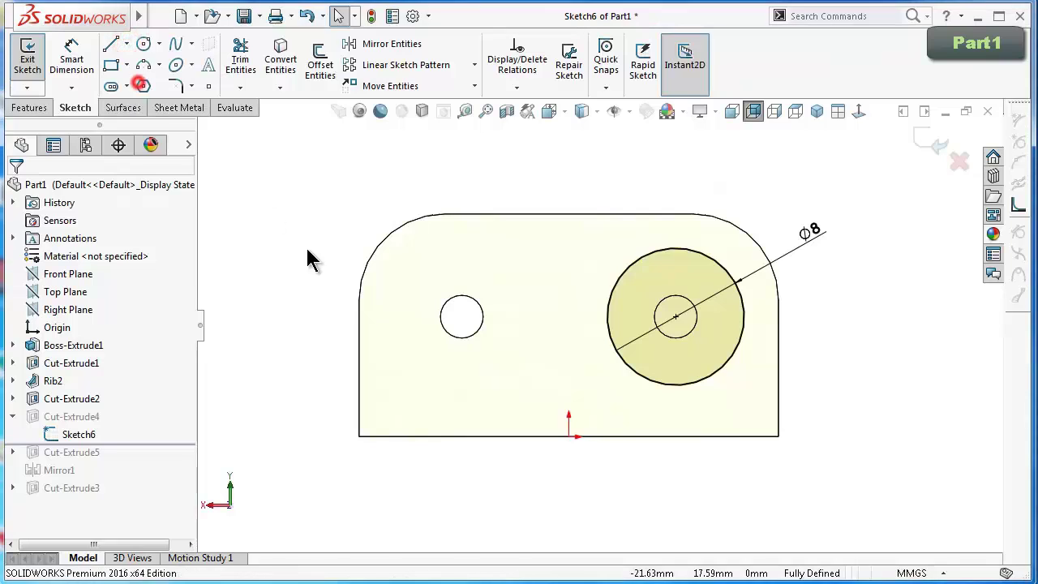
pyautogui.click(568, 436)
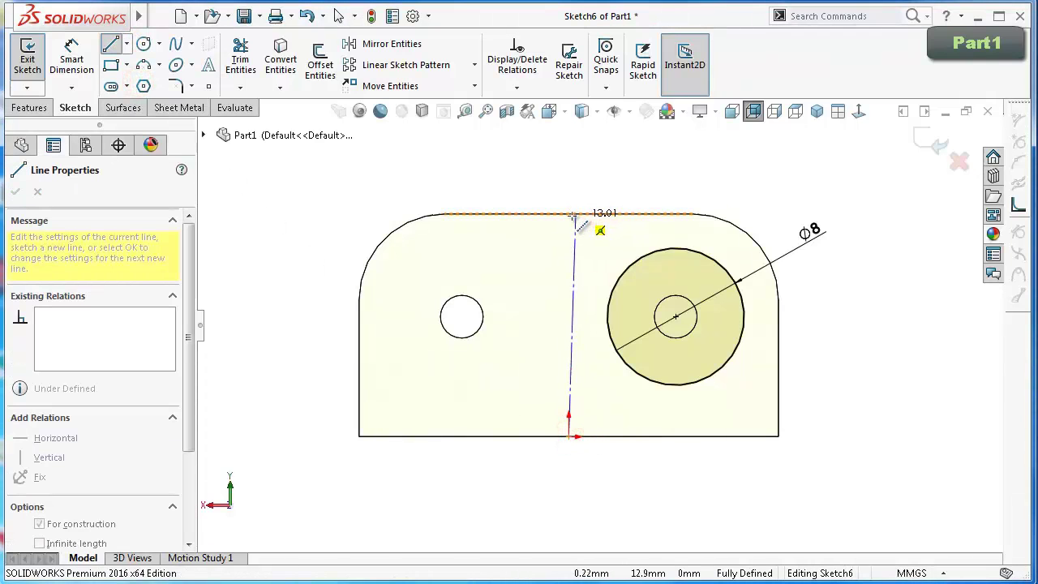
pyautogui.click(569, 214)
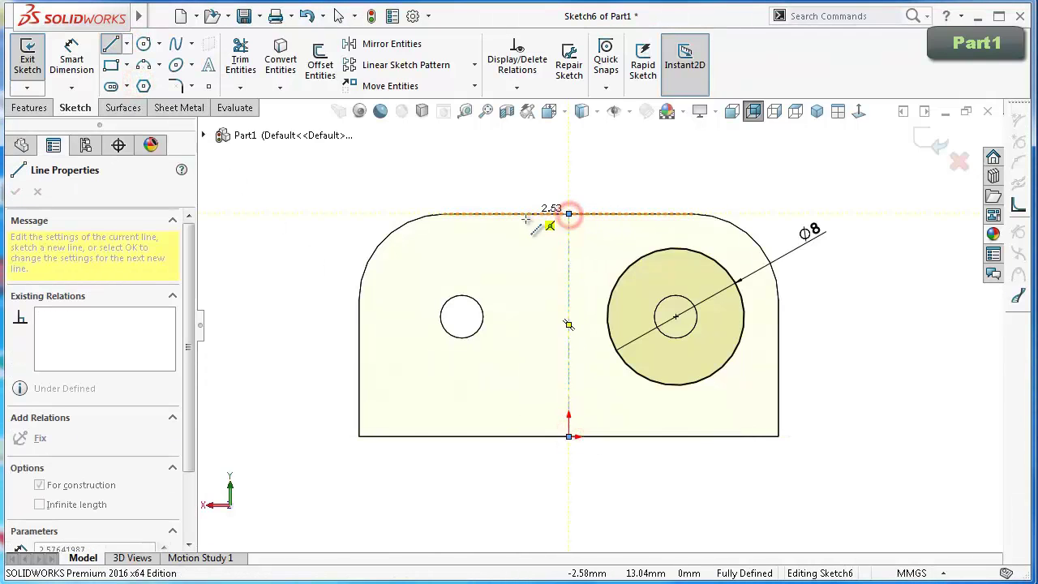
pyautogui.doubleClick(455, 160)
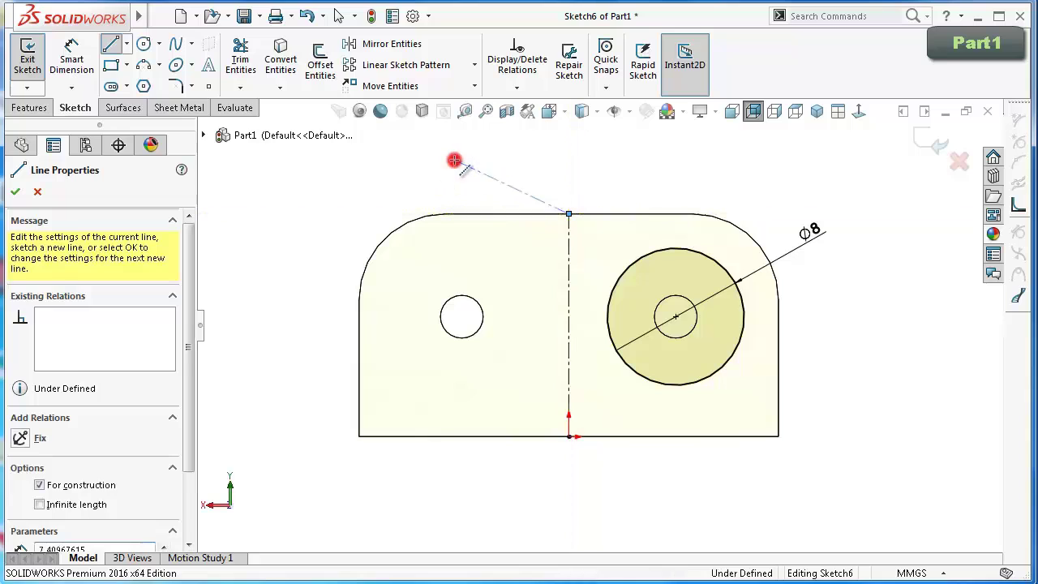
# Mirror the Ø8 circle about the centreline and exit the sketch.
pyautogui.click(375, 46)
pyautogui.click(633, 262)
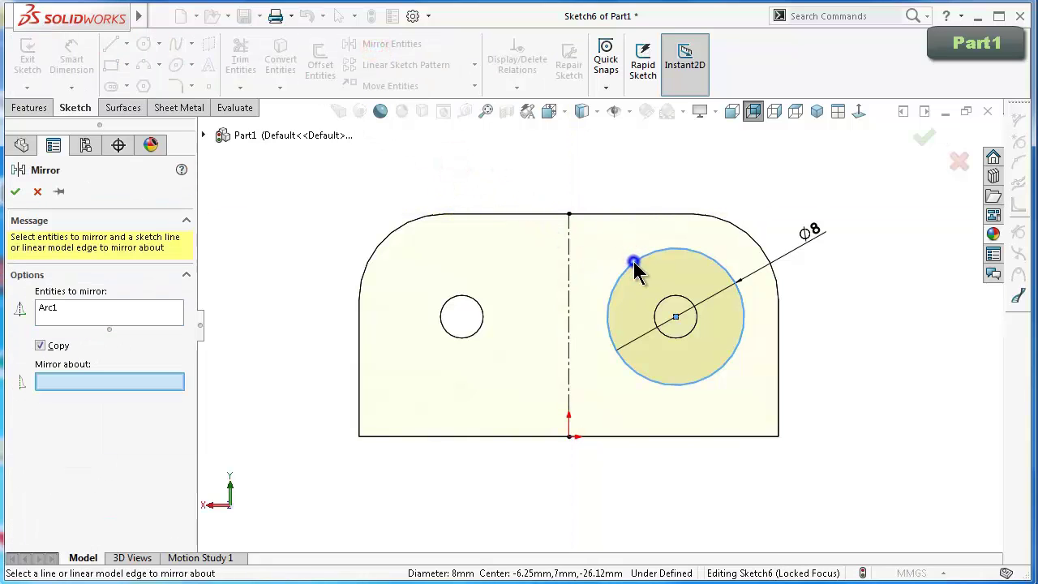
pyautogui.click(567, 271)
pyautogui.rightClick(568, 275)
pyautogui.hotkey('ctrl', '7')
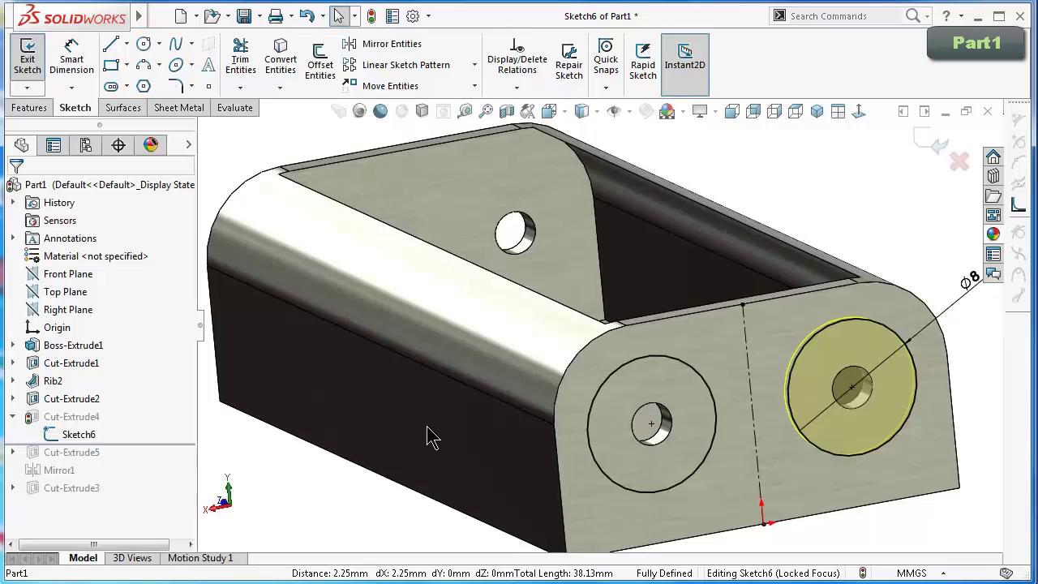
pyautogui.click(924, 139)
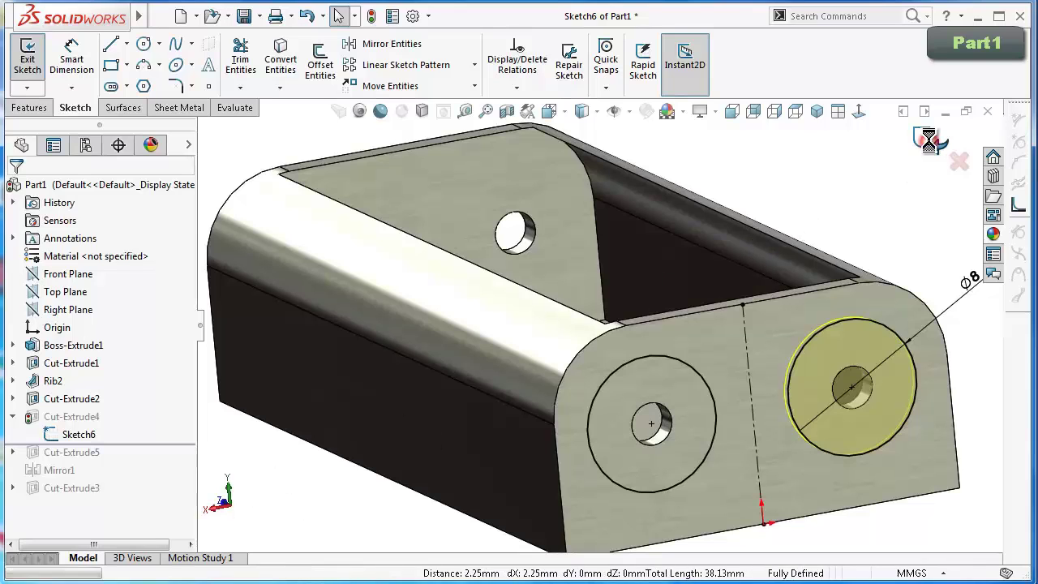
# Add Cut-Extrude4 and Cut-Extrude5 to Mirror1's features to mirror.
pyautogui.press('Left')
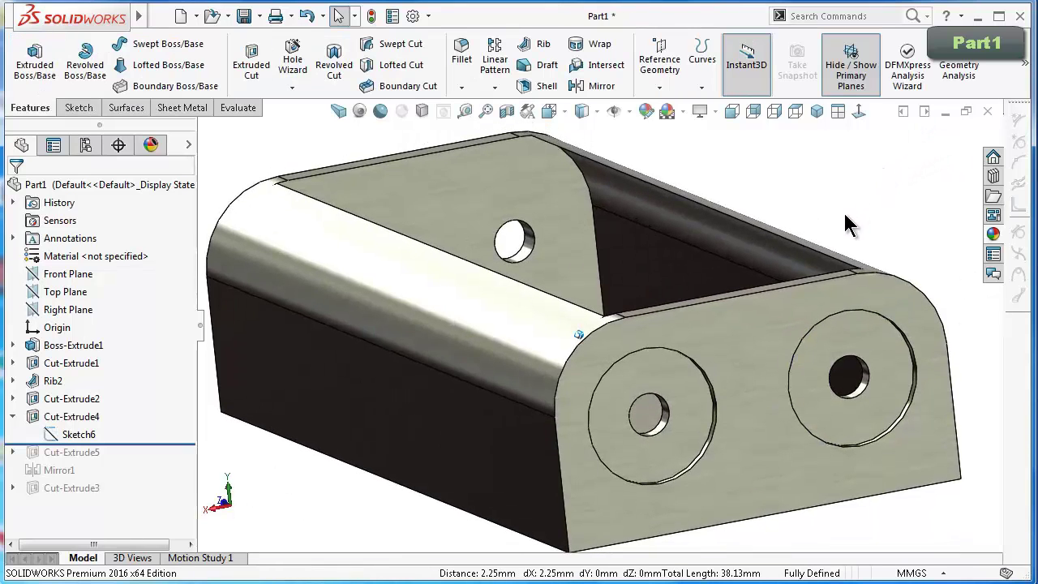
pyautogui.press('Left')
pyautogui.press('Left')
pyautogui.press('Left')
pyautogui.press('Left')
pyautogui.press('Left')
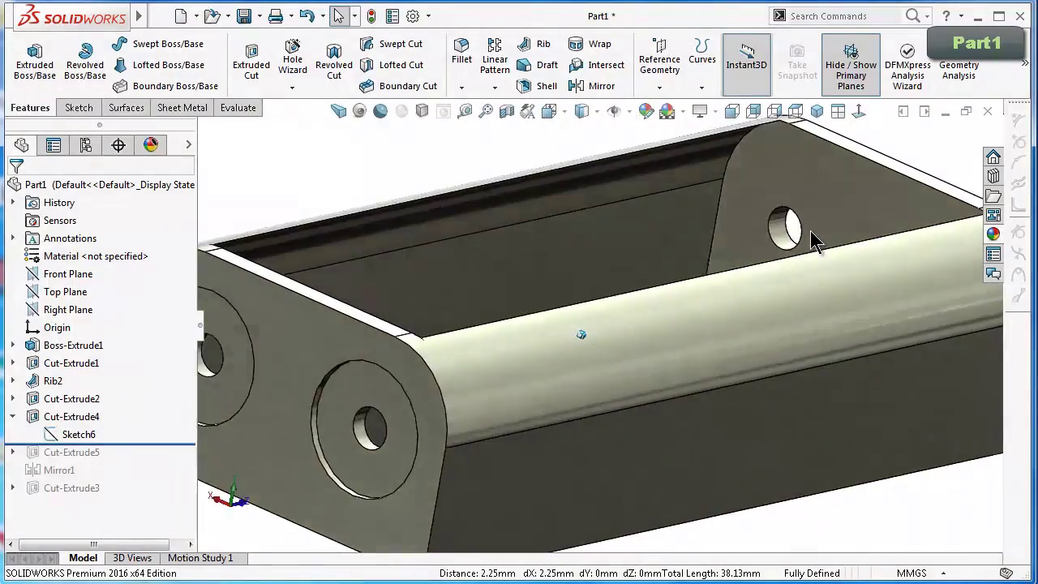
pyautogui.press('Left')
pyautogui.press('Left')
pyautogui.press('Down')
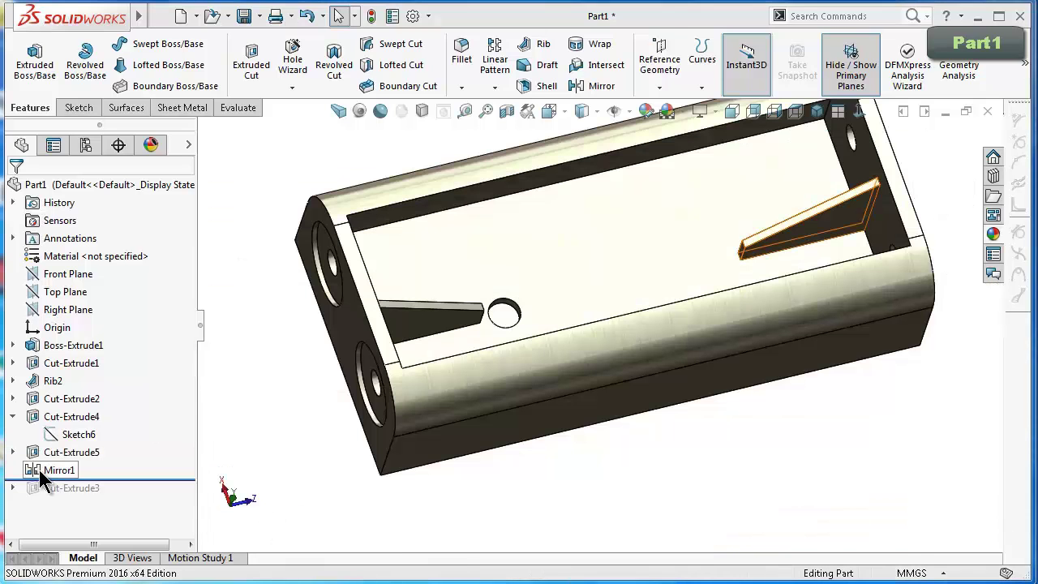
pyautogui.click(47, 472)
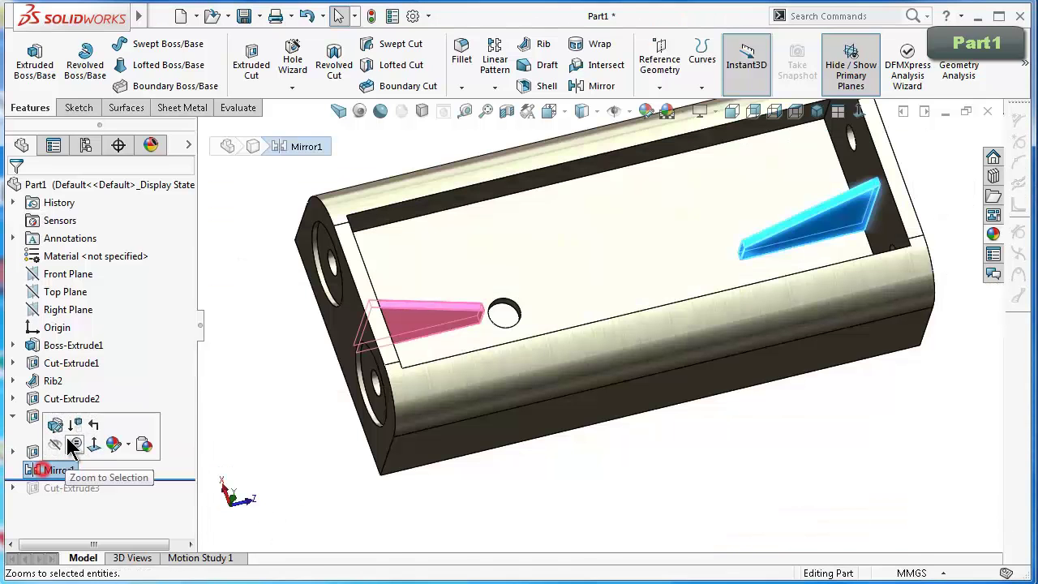
pyautogui.click(65, 433)
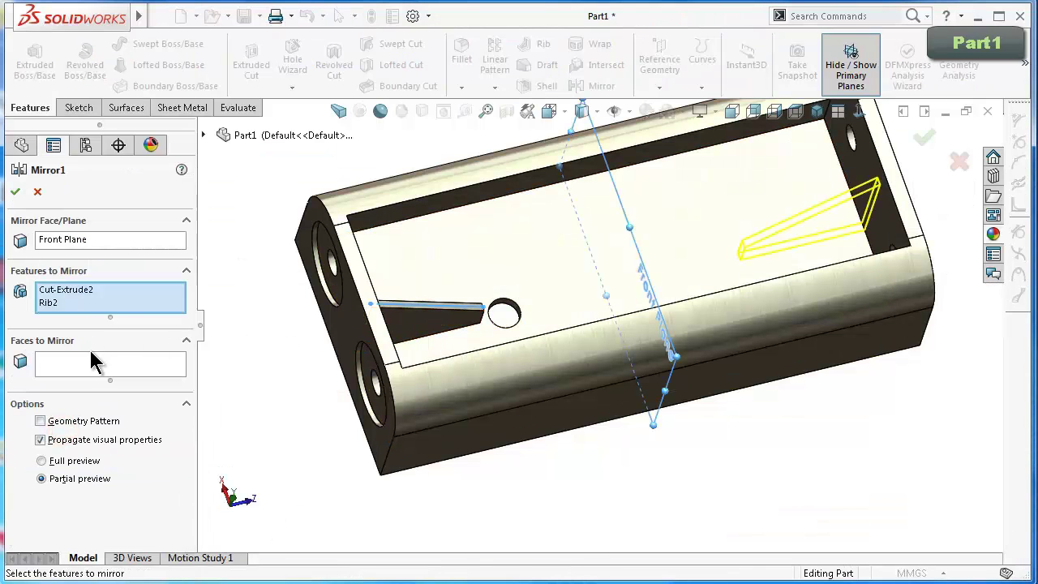
pyautogui.click(105, 297)
pyautogui.scroll(-3, 401, 324)
pyautogui.scroll(-2, 390, 349)
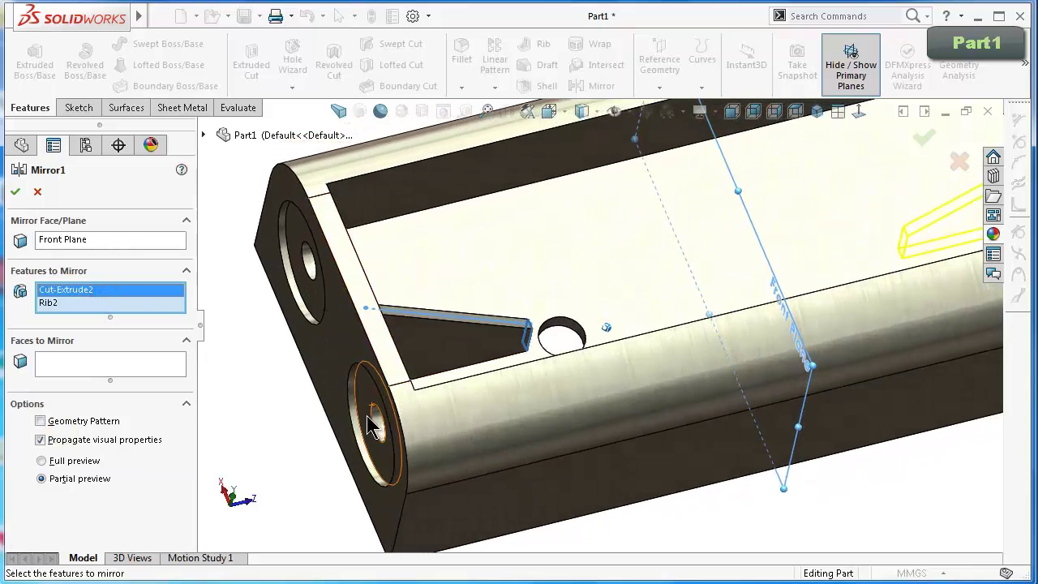
pyautogui.scroll(-2, 369, 409)
pyautogui.click(387, 370)
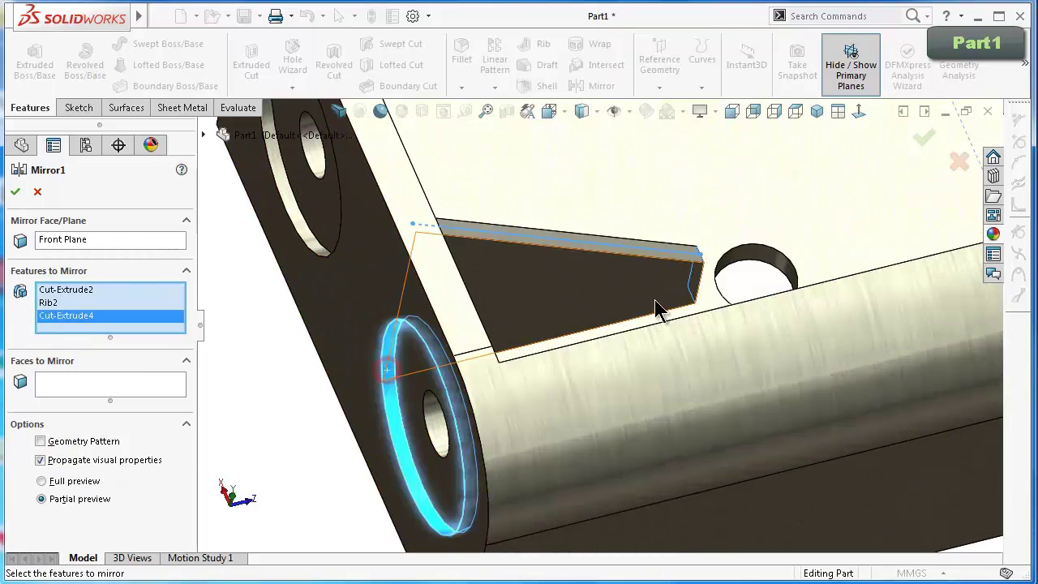
pyautogui.click(762, 264)
pyautogui.rightClick(752, 259)
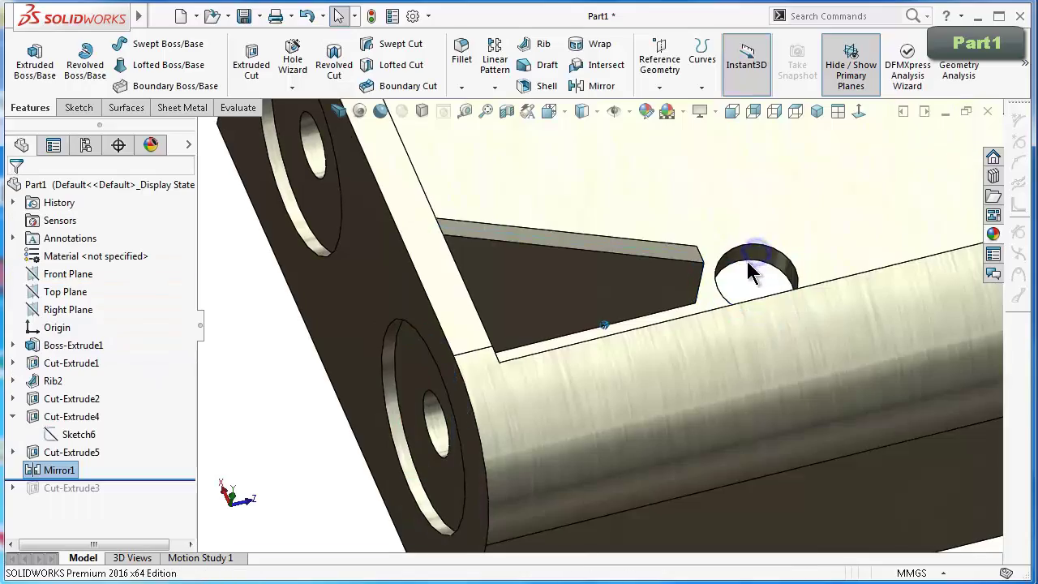
# Roll the feature history forward past Cut-Extrude3 to restore it.
pyautogui.scroll(5, 739, 268)
pyautogui.press('Left')
pyautogui.press('Left')
pyautogui.press('Left')
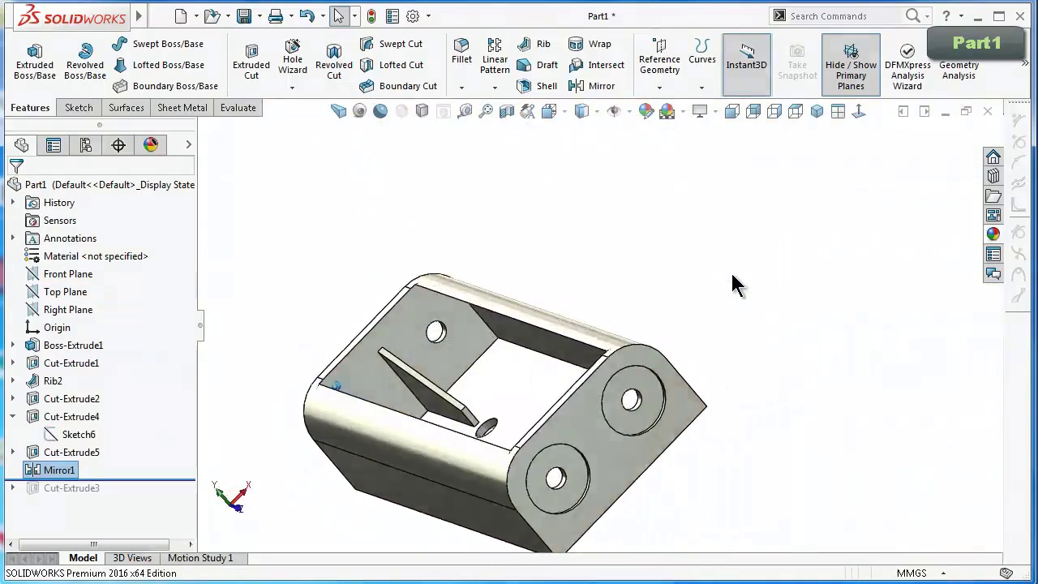
pyautogui.press('Up')
pyautogui.press('Up')
pyautogui.press('Up')
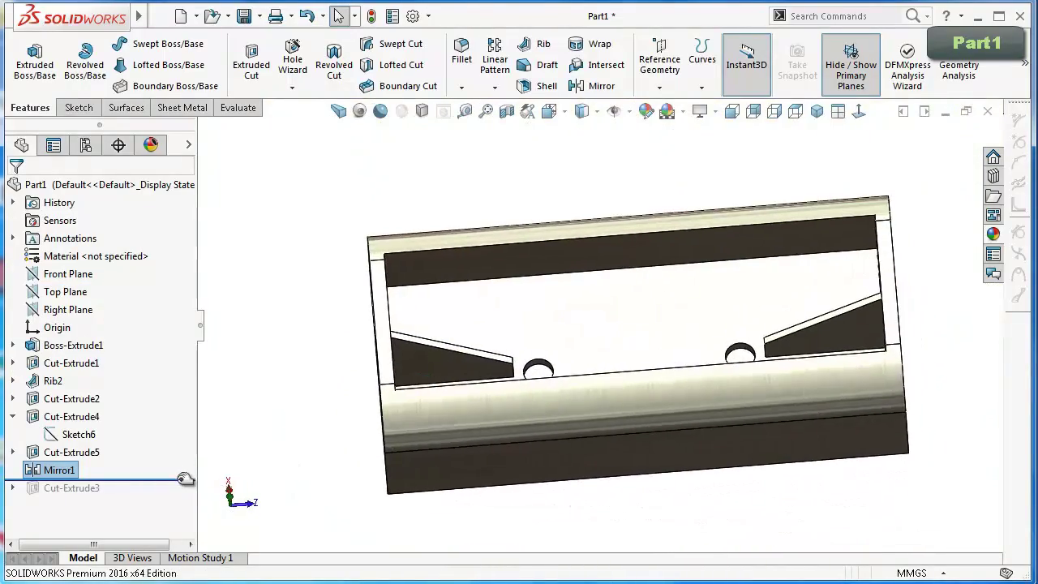
pyautogui.moveTo(183, 484); pyautogui.dragTo(185, 494)
pyautogui.press('Down')
pyautogui.press('Down')
pyautogui.press('Down')
pyautogui.press('Left')
pyautogui.press('Left')
pyautogui.press('Left')
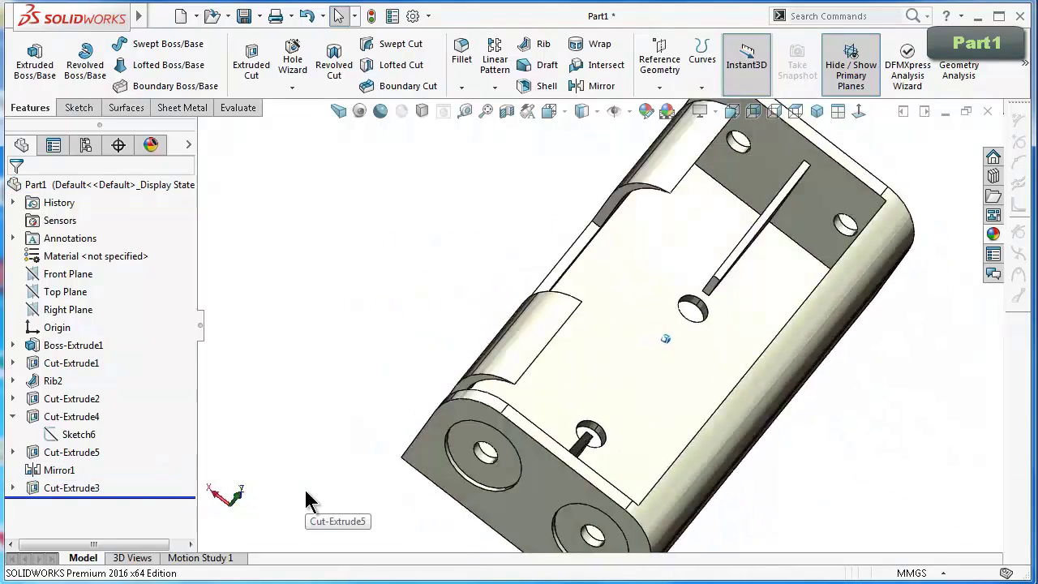
pyautogui.press('Left')
pyautogui.press('Left')
pyautogui.press('Left')
pyautogui.press('Left')
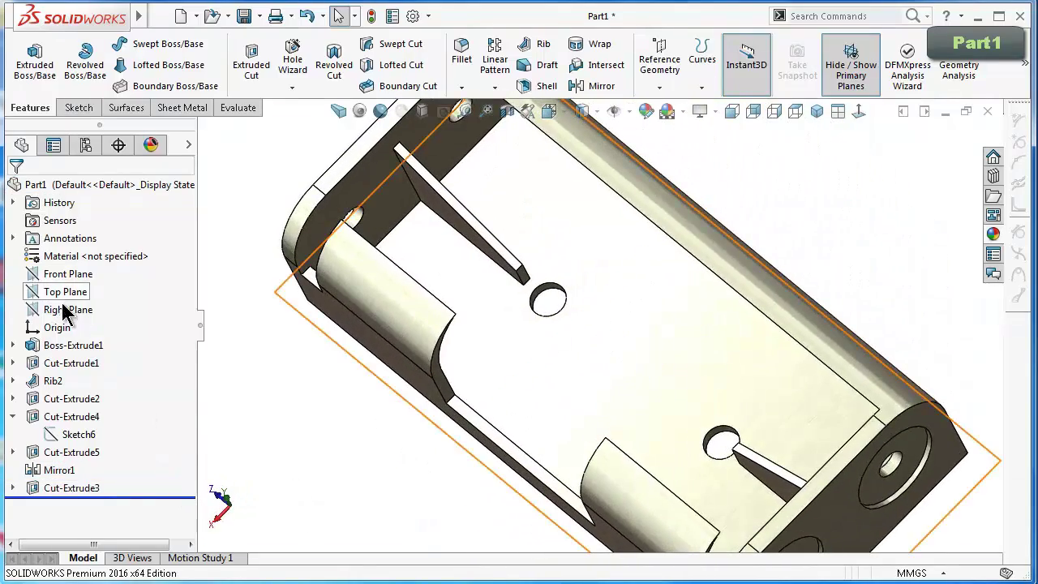
pyautogui.click(68, 319)
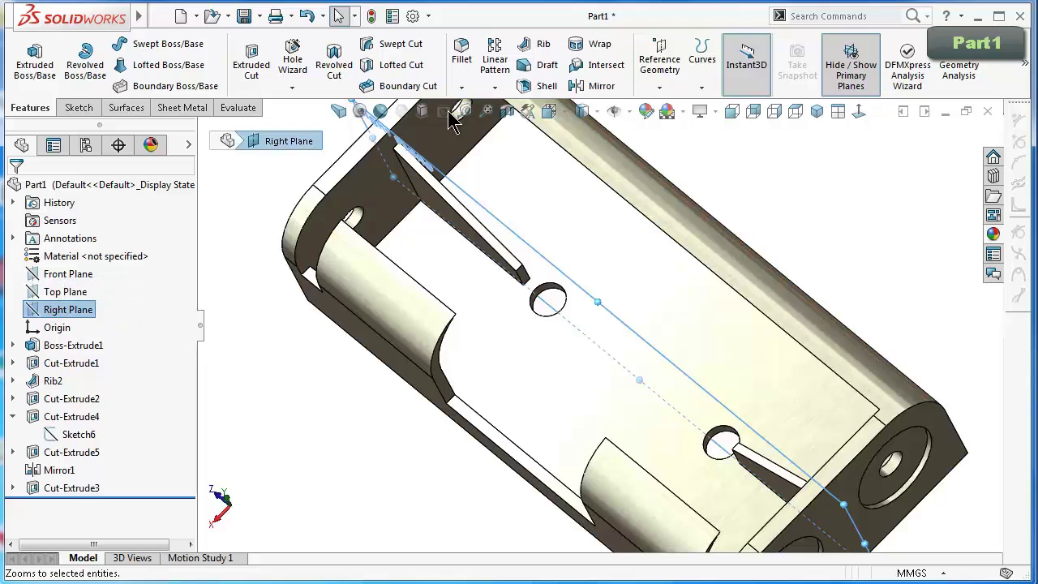
# Create Mirror2 copying Cut-Extrude3 across the Right Plane.
pyautogui.click(601, 85)
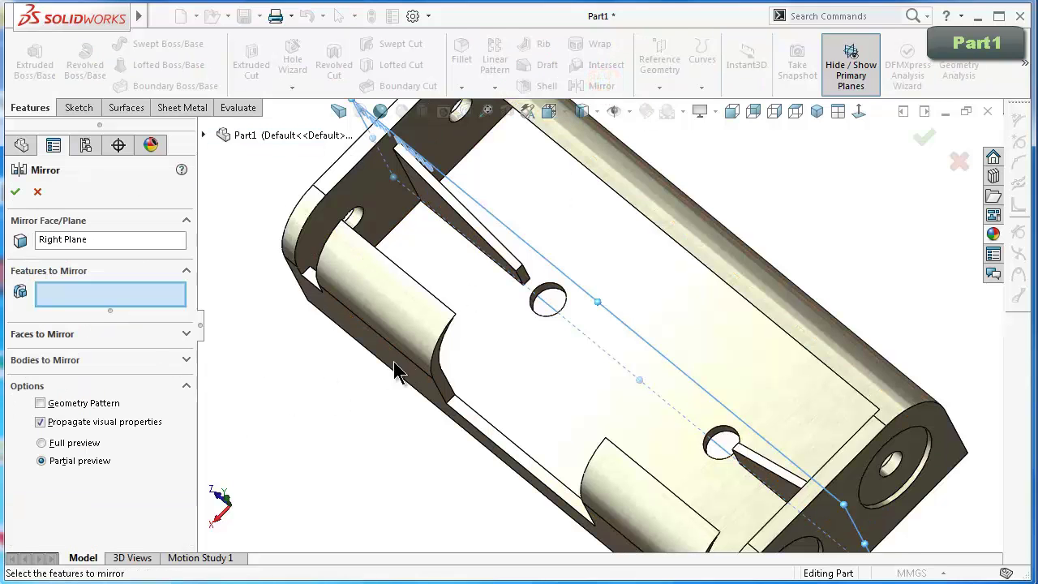
pyautogui.moveTo(394, 370); pyautogui.dragTo(447, 398, button='middle')
pyautogui.click(451, 397)
pyautogui.rightClick(450, 397)
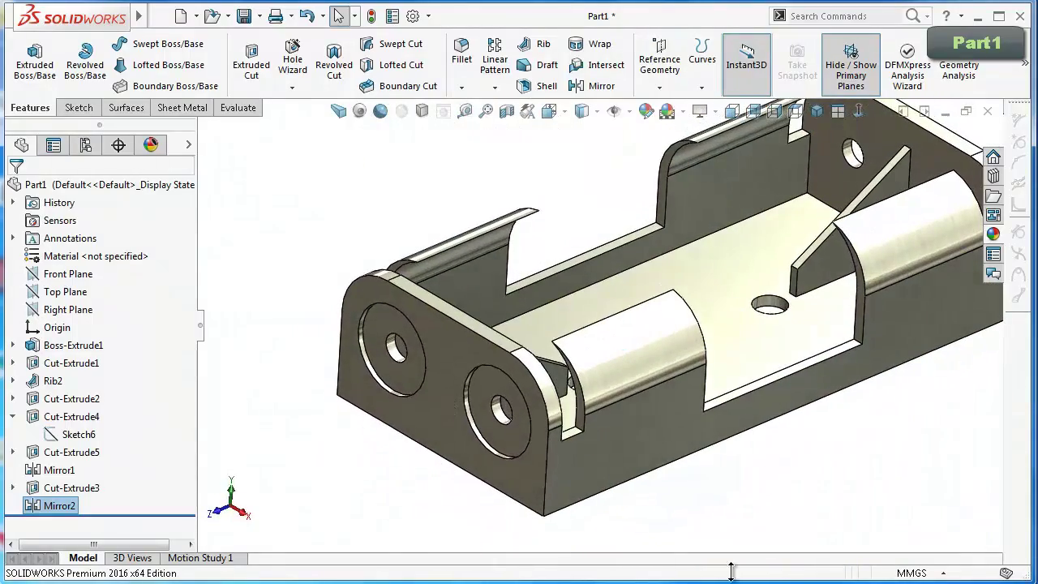
pyautogui.click(461, 55)
# Create Fillet1 with a 0.1 mm radius on all 135 edges of the part.
pyautogui.write('0.1')
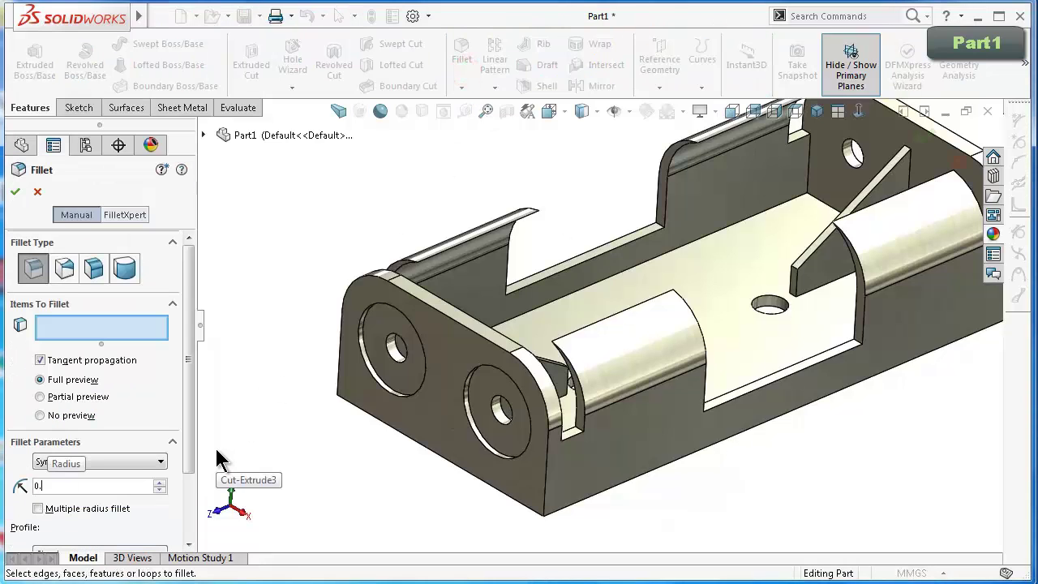
pyautogui.click(546, 481)
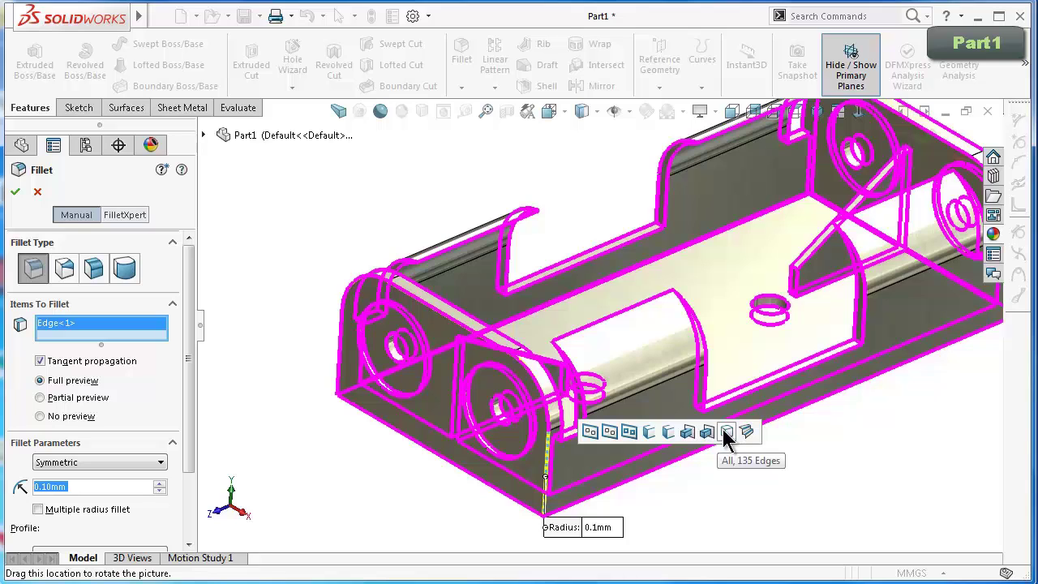
pyautogui.click(725, 434)
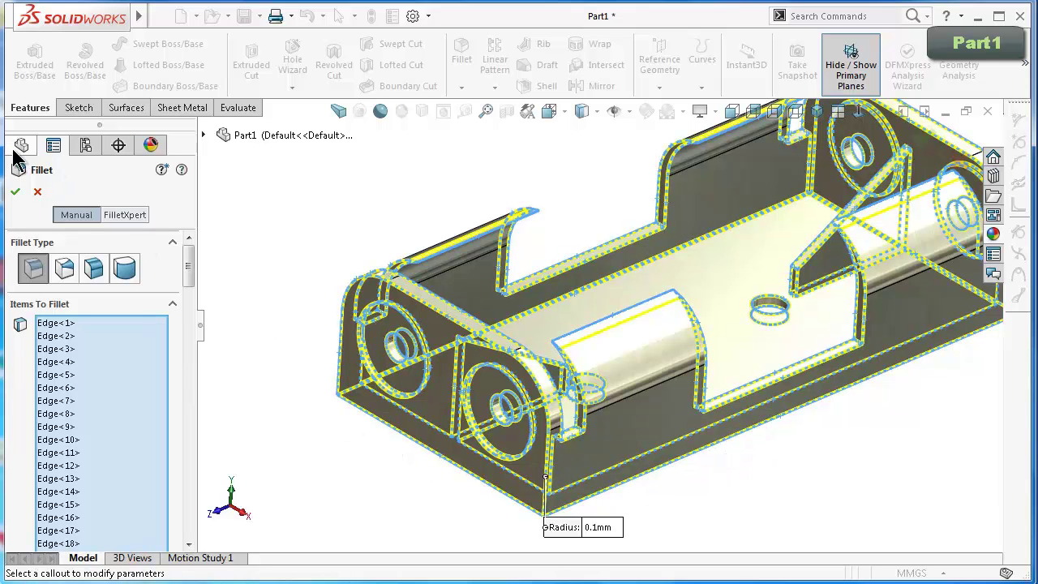
pyautogui.click(18, 193)
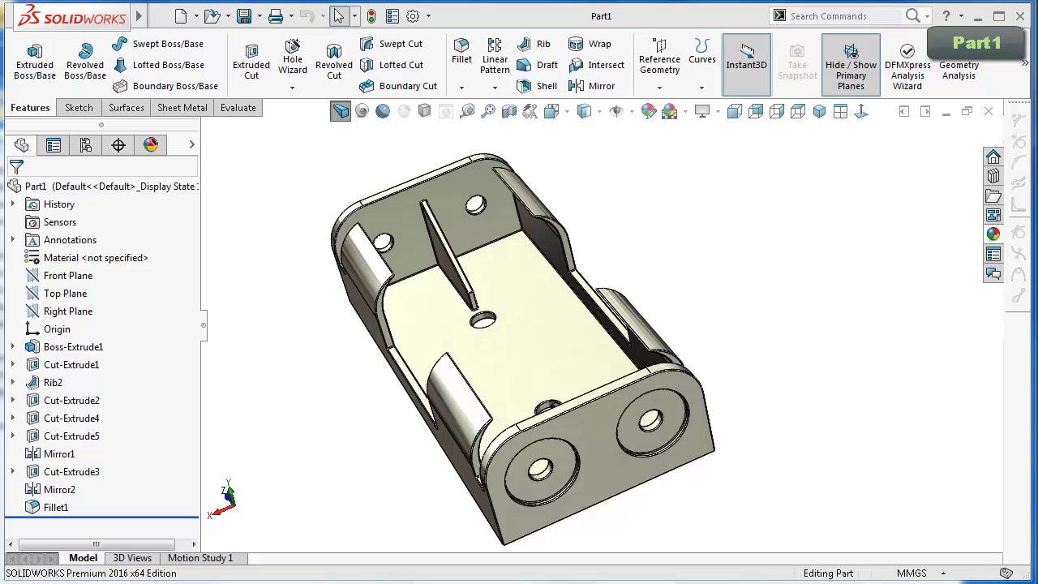
# Sketch a straight slot on the end face from the left hole centre to the right hole centre.
pyautogui.click(621, 438)
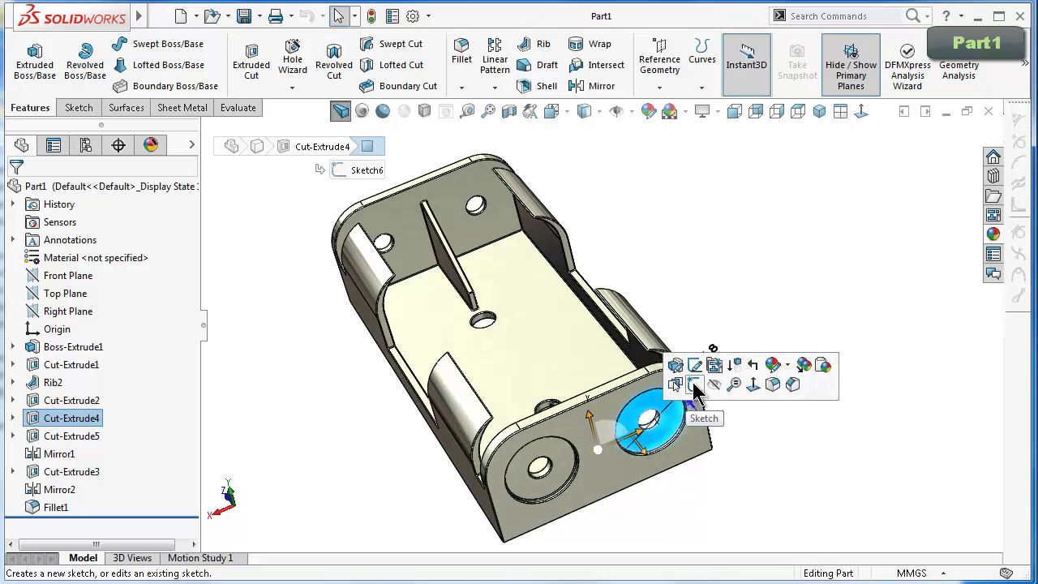
pyautogui.click(695, 388)
pyautogui.click(862, 114)
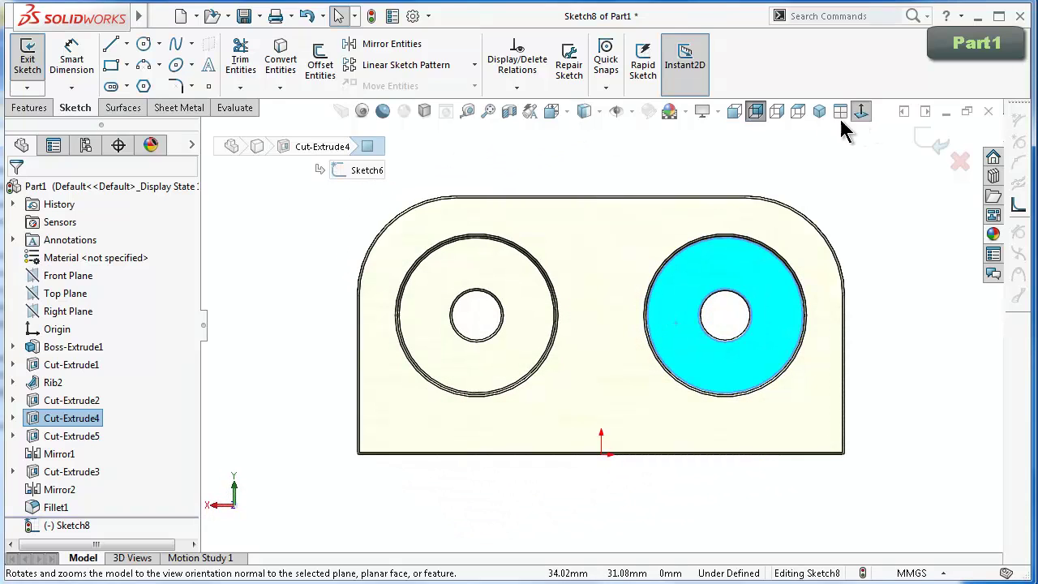
pyautogui.click(127, 87)
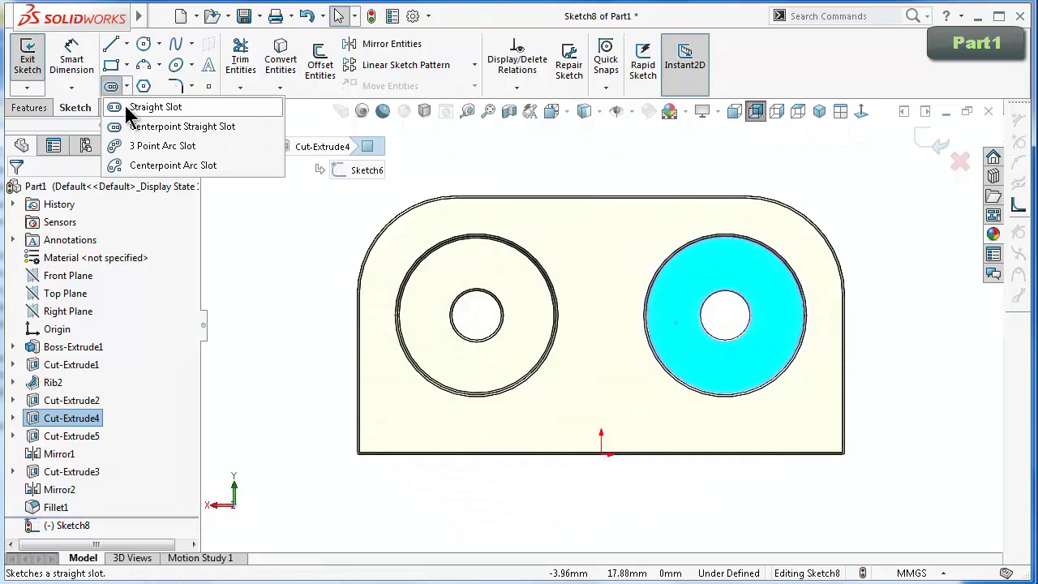
pyautogui.click(134, 106)
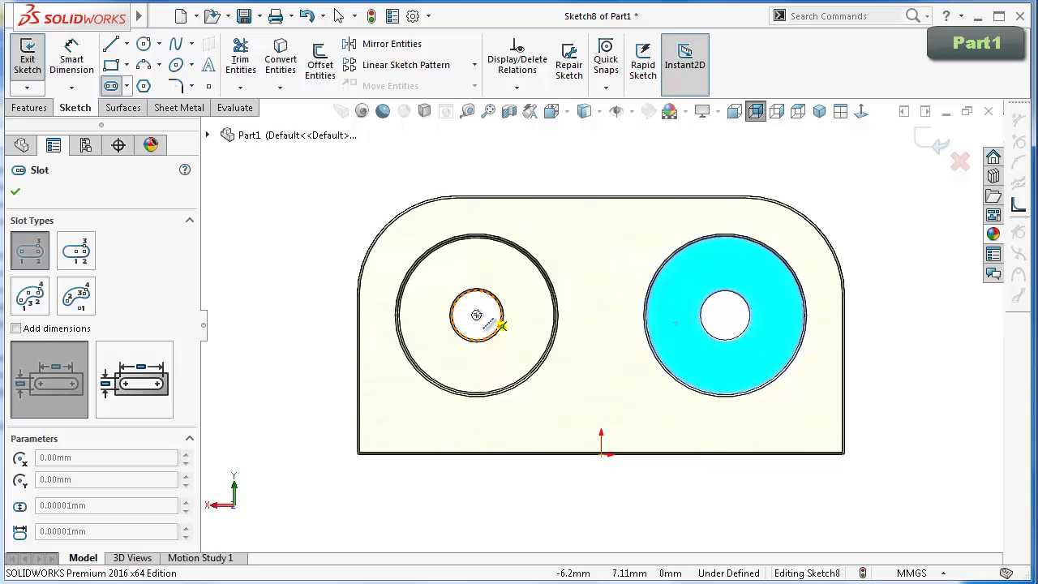
pyautogui.click(477, 315)
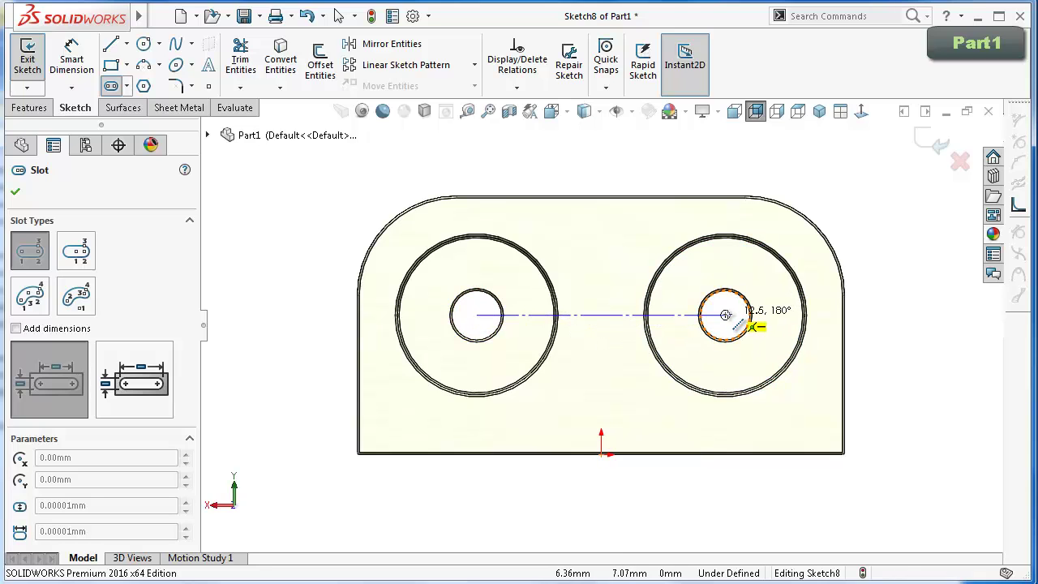
pyautogui.click(726, 314)
# Dimension the slot width to 4.5 mm.
pyautogui.click(727, 274)
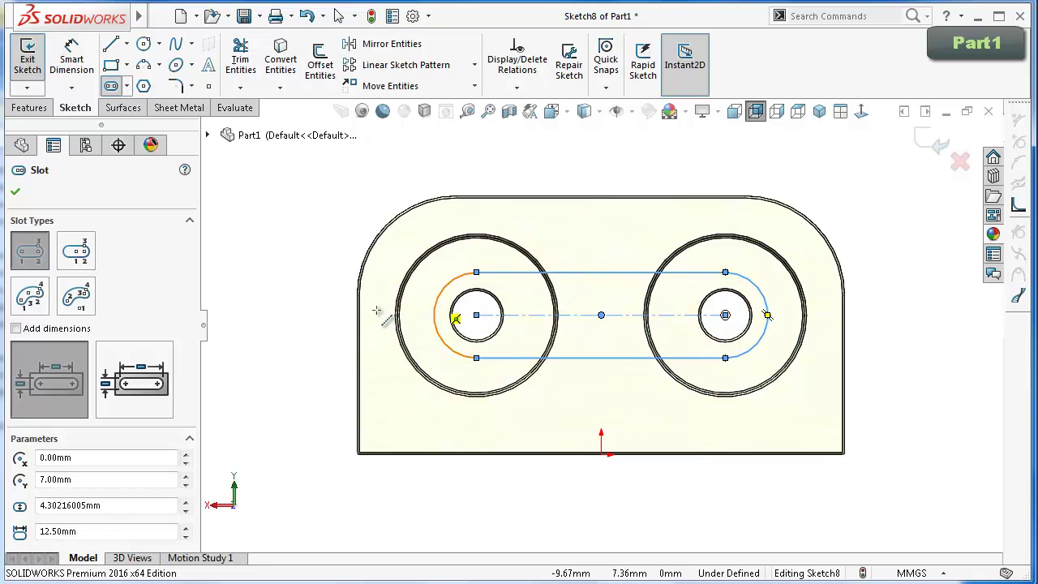
pyautogui.moveTo(294, 259); pyautogui.dragTo(301, 225, button='right')
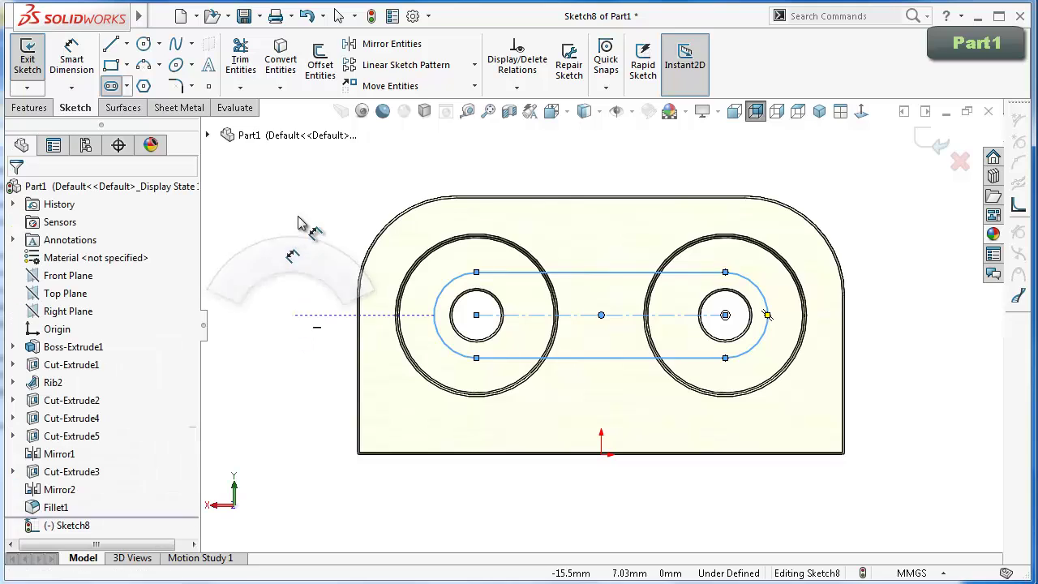
pyautogui.click(542, 273)
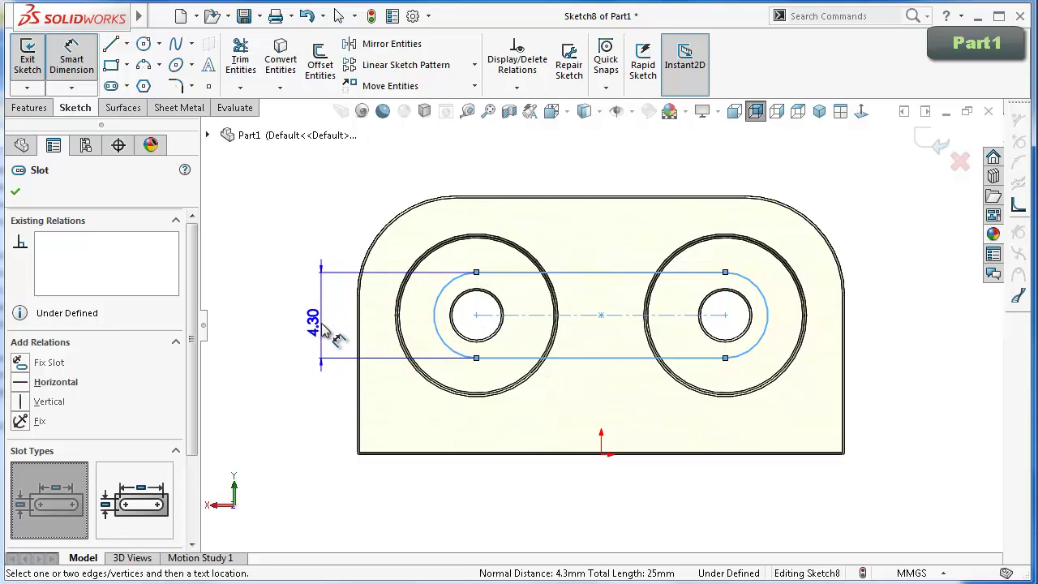
pyautogui.click(326, 334)
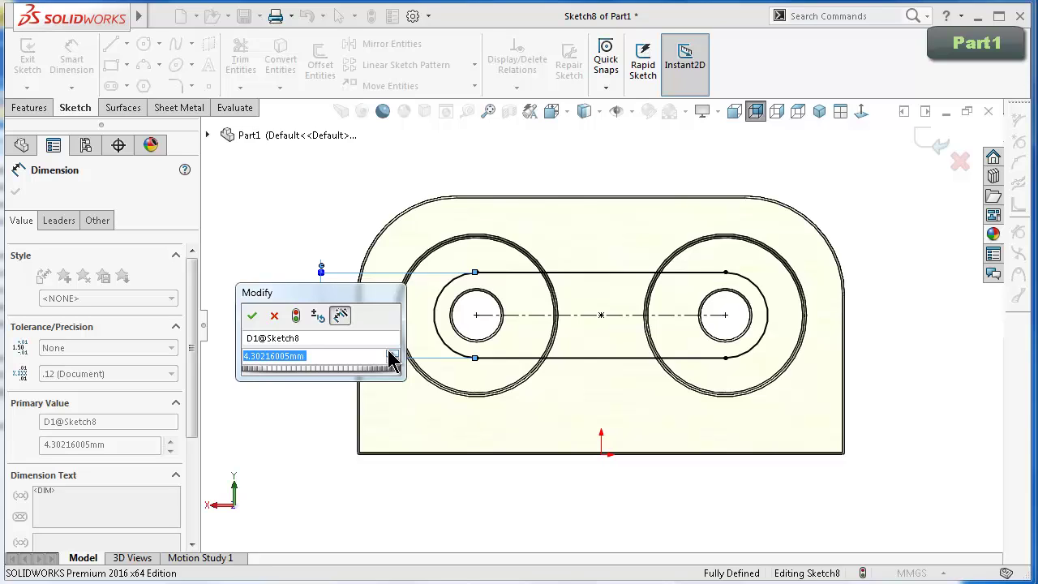
pyautogui.write('4.5')
pyautogui.press('Return')
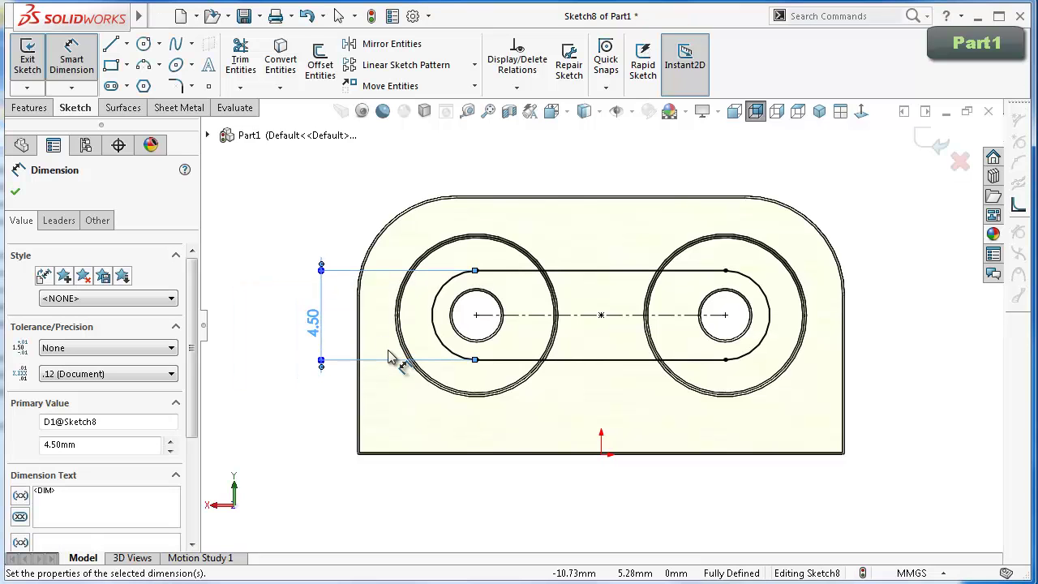
# Extruded-cut the slot sketch into the part in the reversed direction, Through All.
pyautogui.moveTo(332, 208); pyautogui.dragTo(357, 276, button='middle')
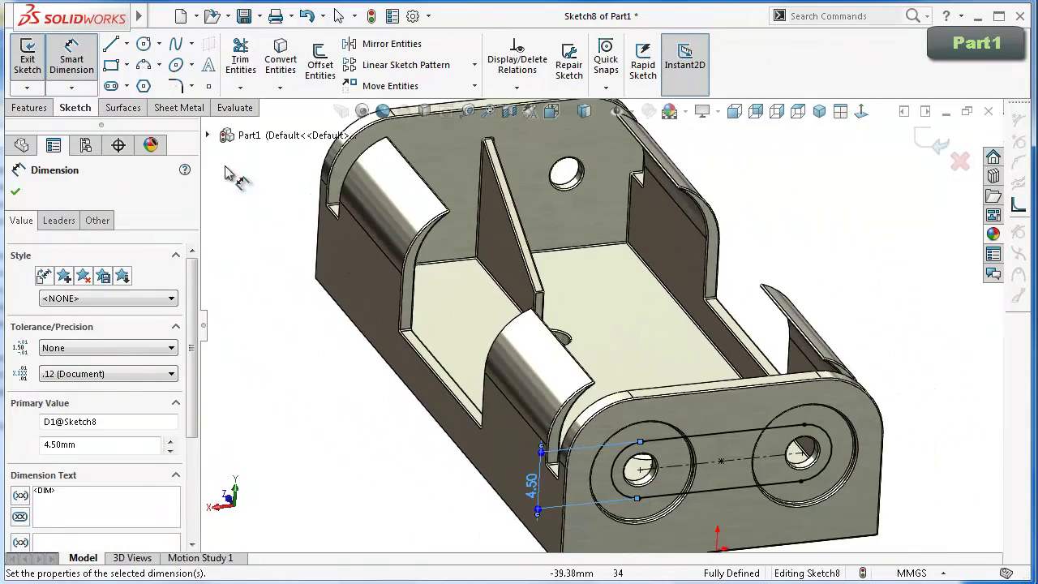
pyautogui.click(30, 108)
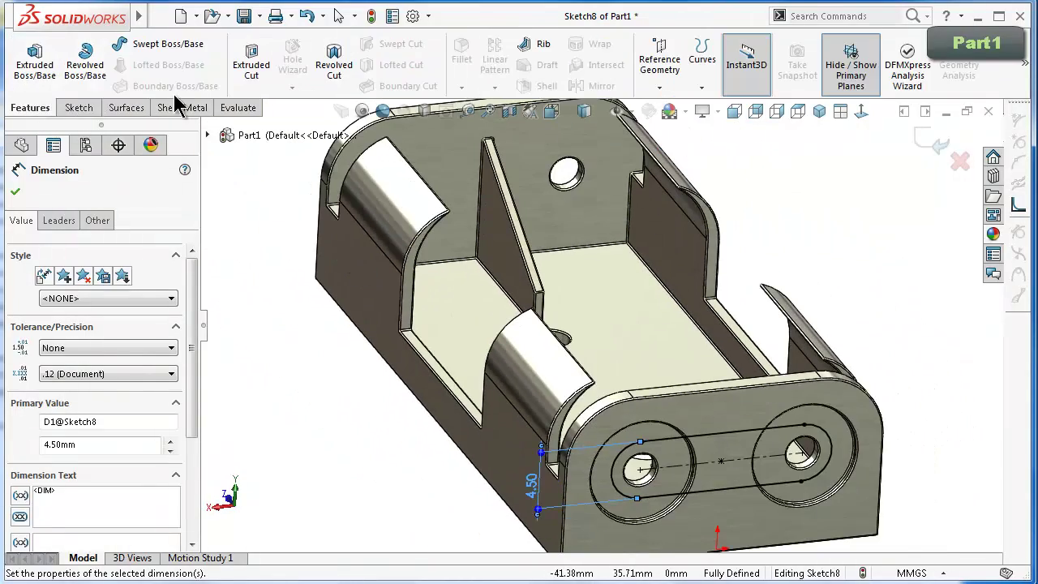
pyautogui.click(251, 75)
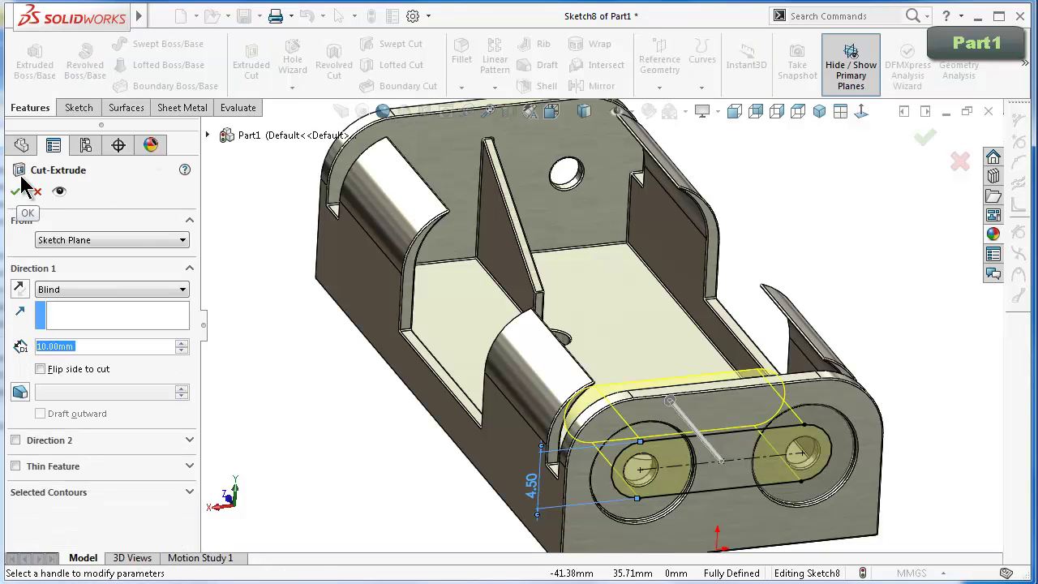
pyautogui.click(19, 295)
pyautogui.click(73, 292)
pyautogui.click(85, 309)
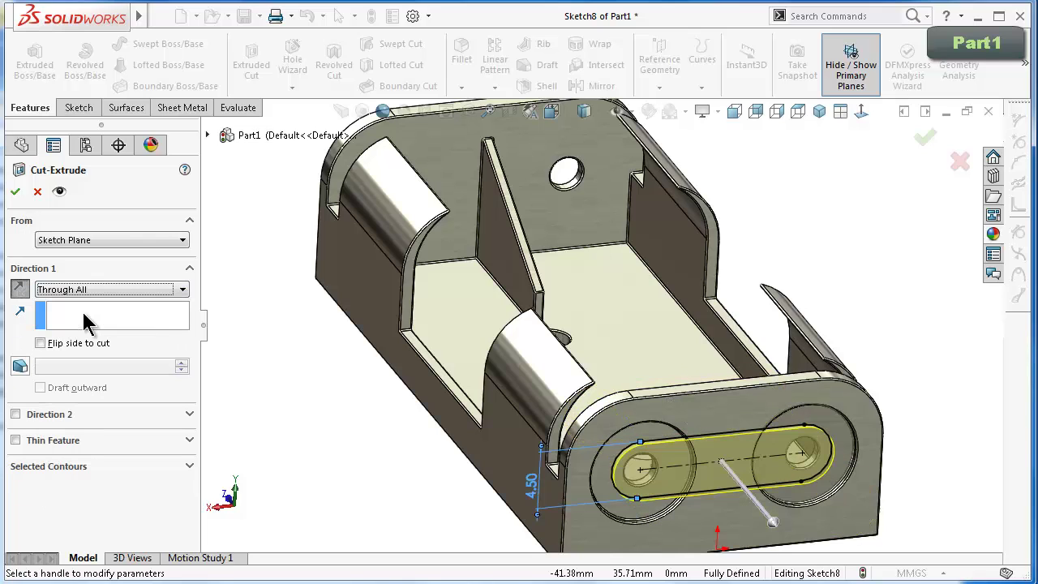
pyautogui.click(15, 192)
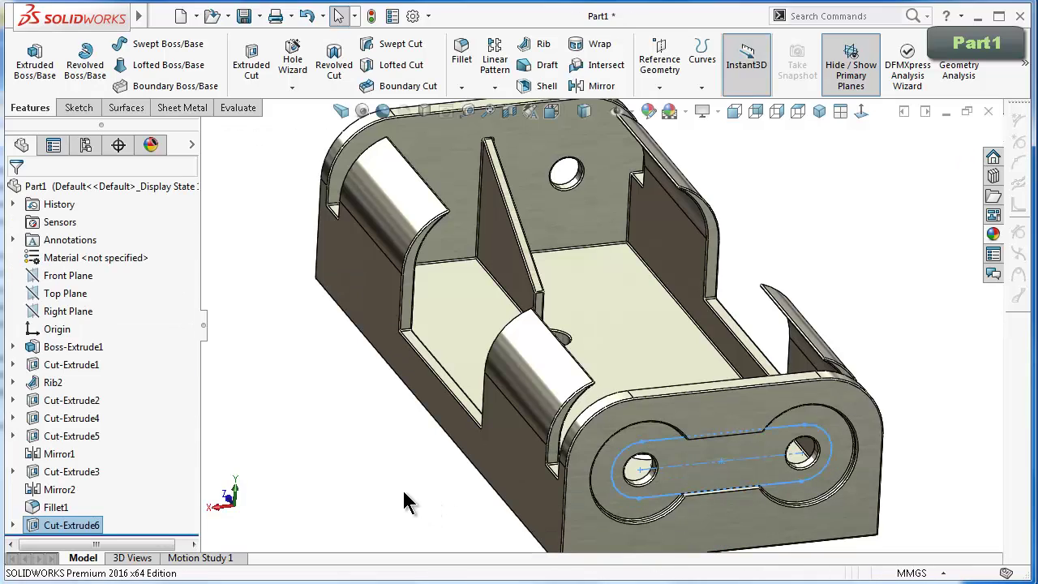
# Start a fillet on the slotted end and select the slot's lower and upper straight edges.
pyautogui.scroll(3, 580, 495)
pyautogui.hotkey('ctrl', '8')
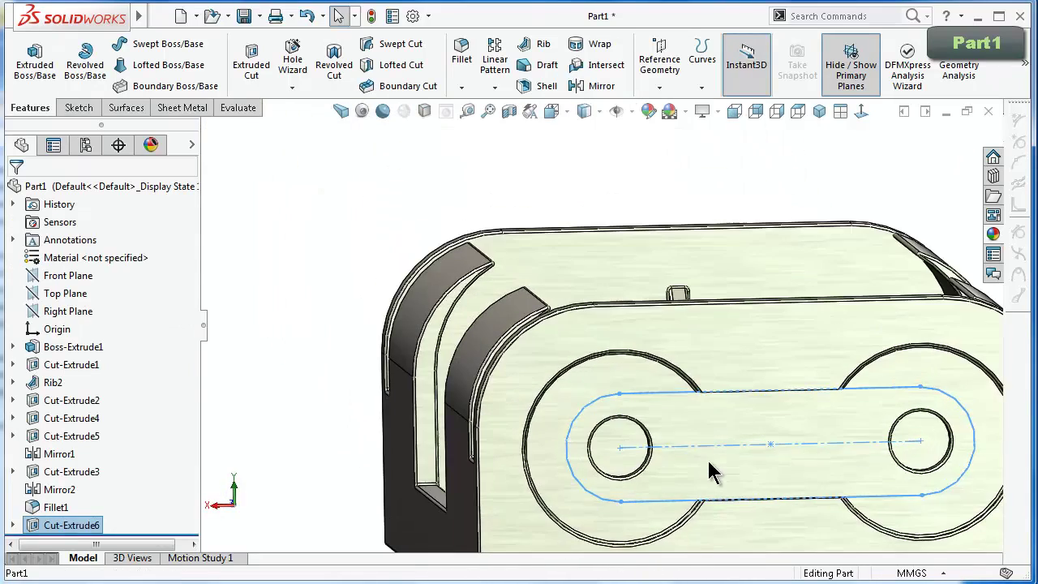
pyautogui.scroll(3, 454, 333)
pyautogui.click(459, 73)
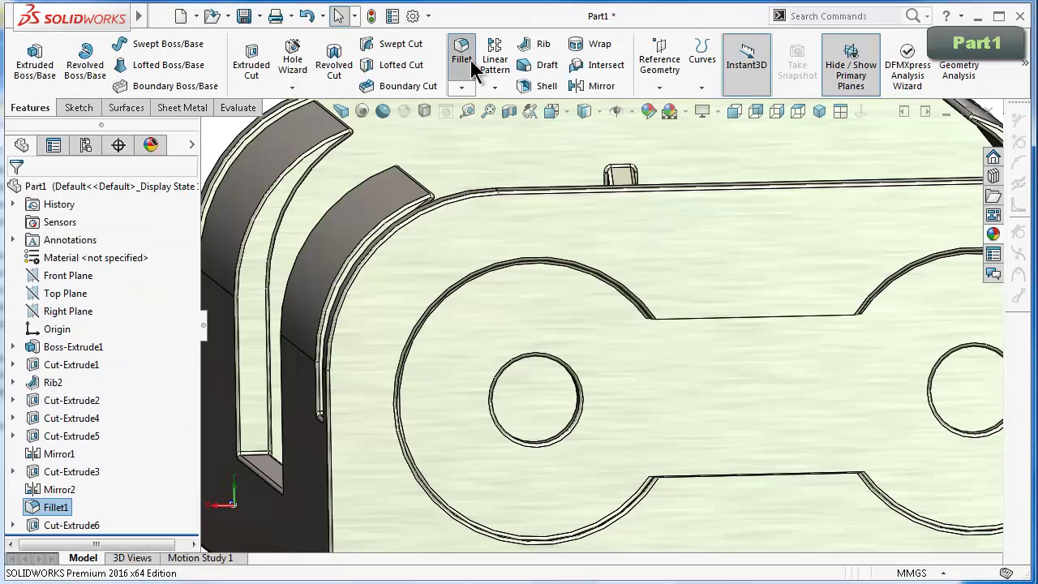
pyautogui.click(462, 55)
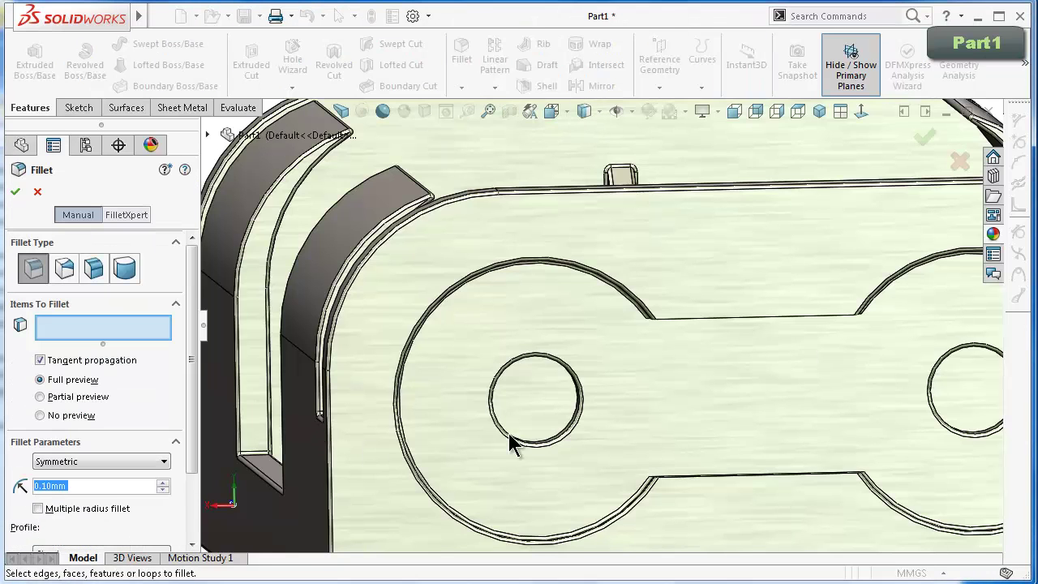
pyautogui.scroll(-3, 705, 474)
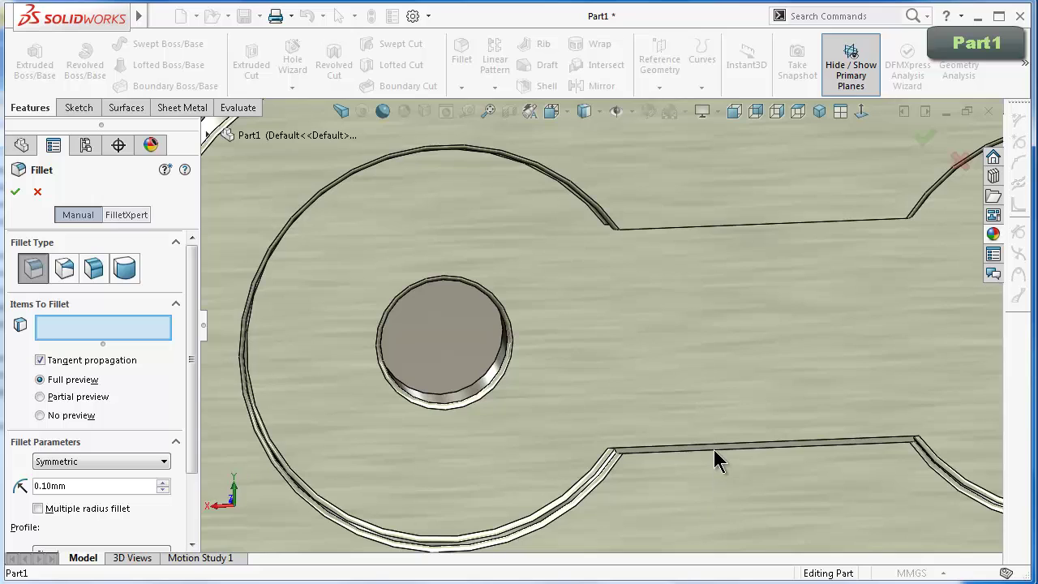
pyautogui.click(714, 448)
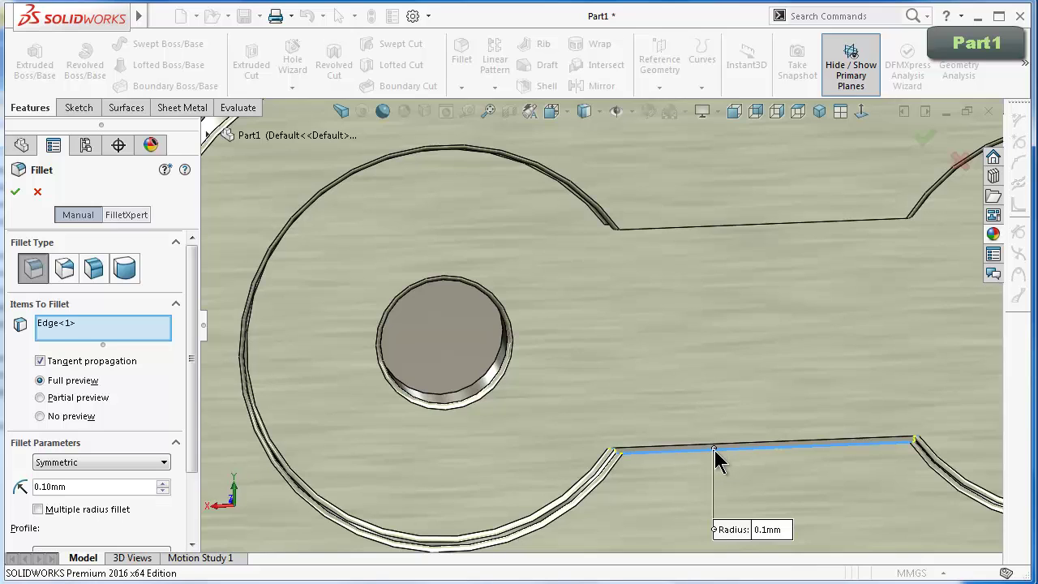
pyautogui.click(688, 225)
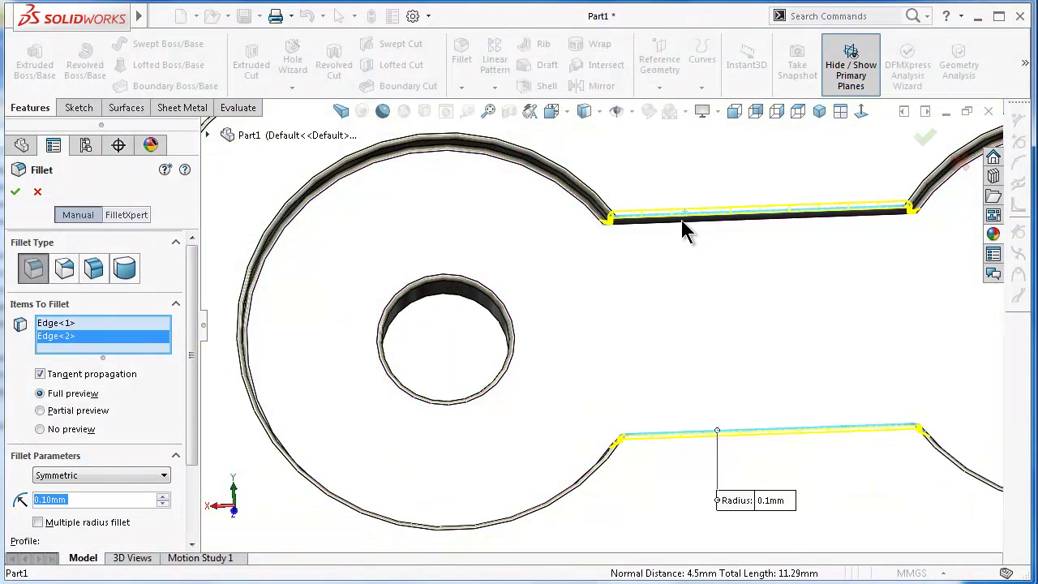
# Drop the stray face and extra edge from the selection and apply the 0.10 mm fillet.
pyautogui.click(687, 229)
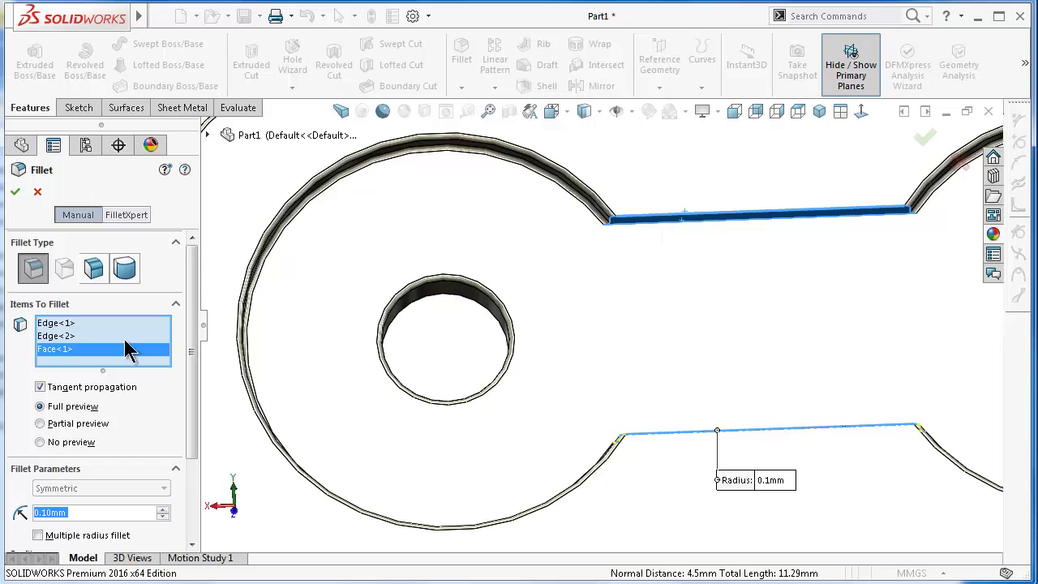
pyautogui.rightClick(75, 367)
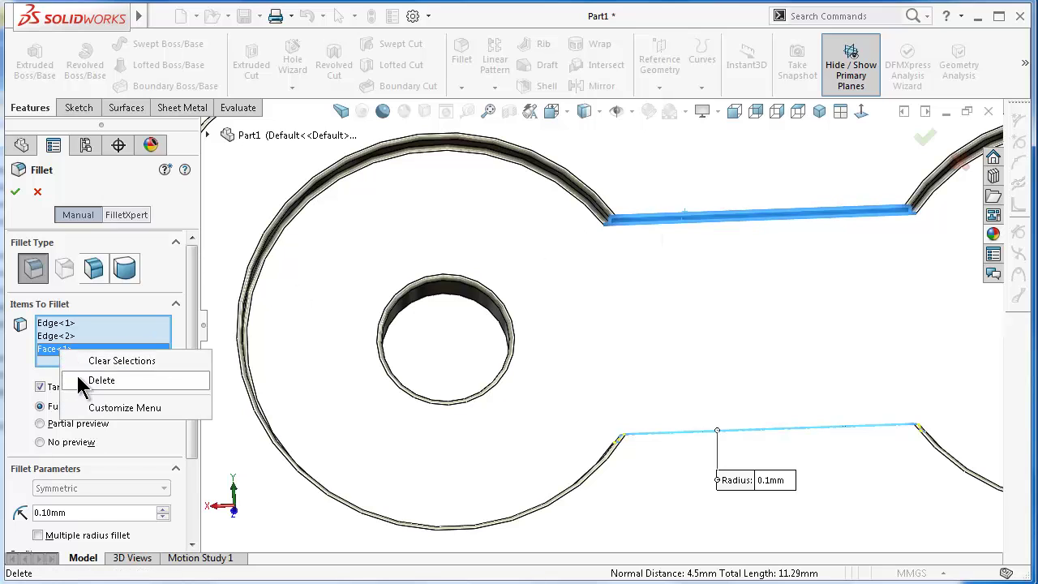
pyautogui.click(102, 379)
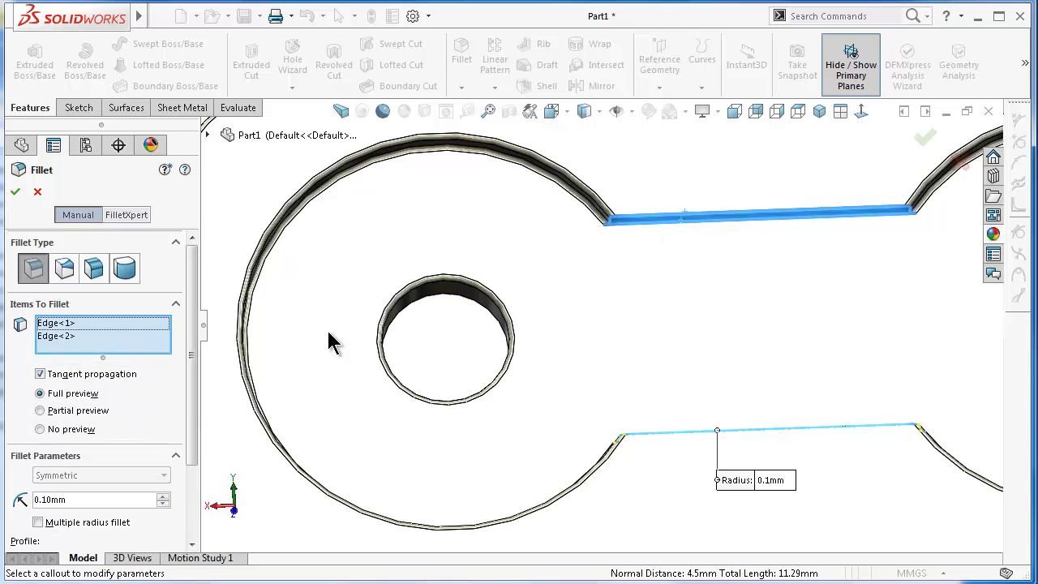
pyautogui.click(641, 227)
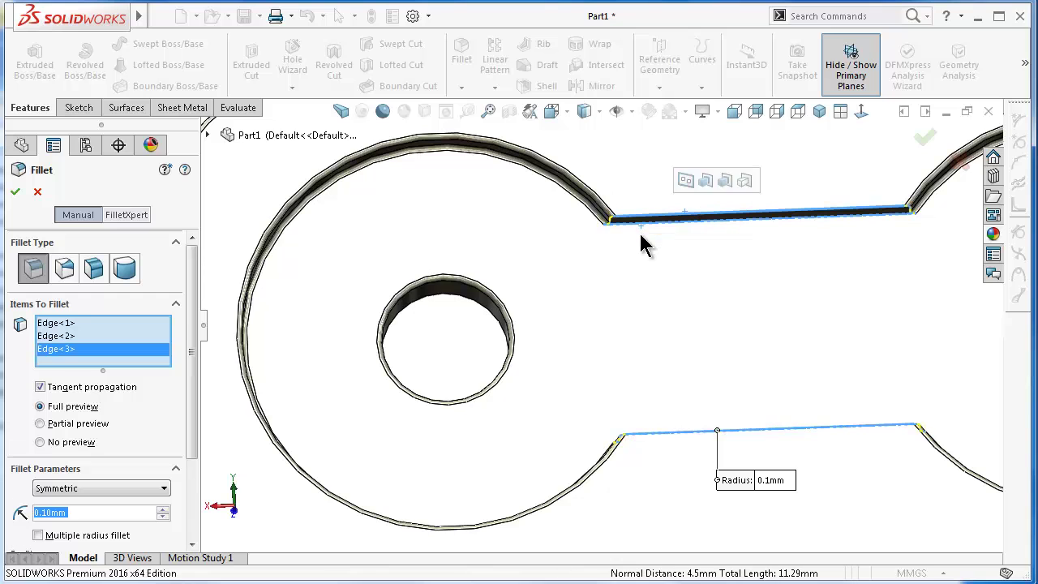
pyautogui.rightClick(86, 358)
pyautogui.click(122, 387)
pyautogui.scroll(2, 447, 406)
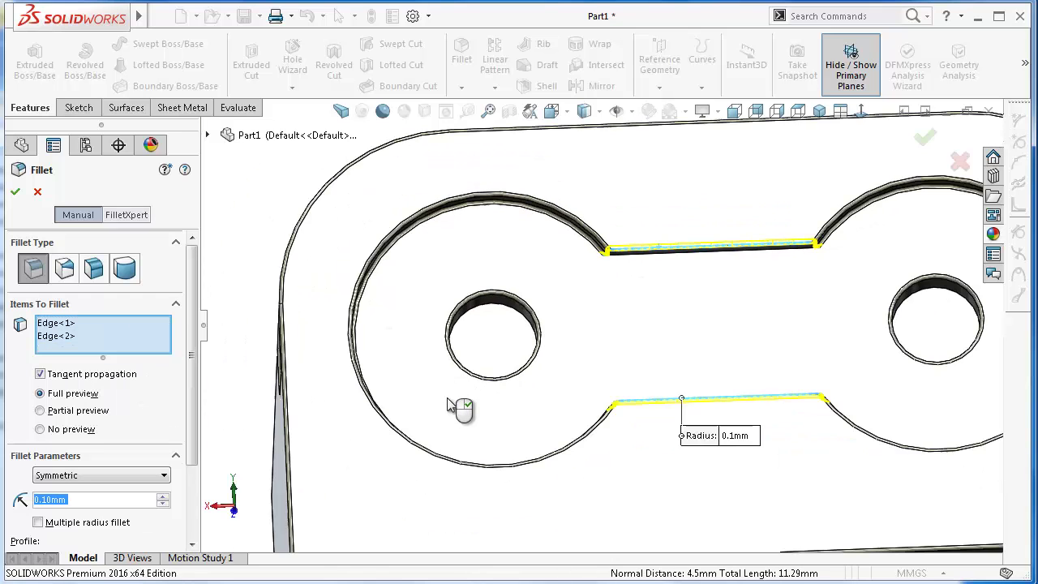
pyautogui.moveTo(448, 406); pyautogui.dragTo(450, 492, button='middle')
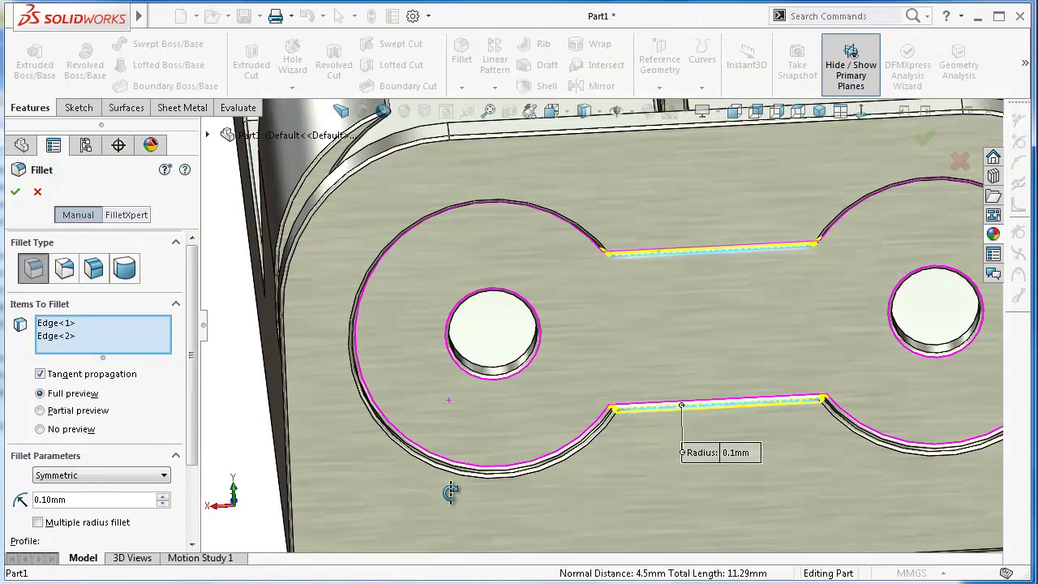
pyautogui.click(14, 191)
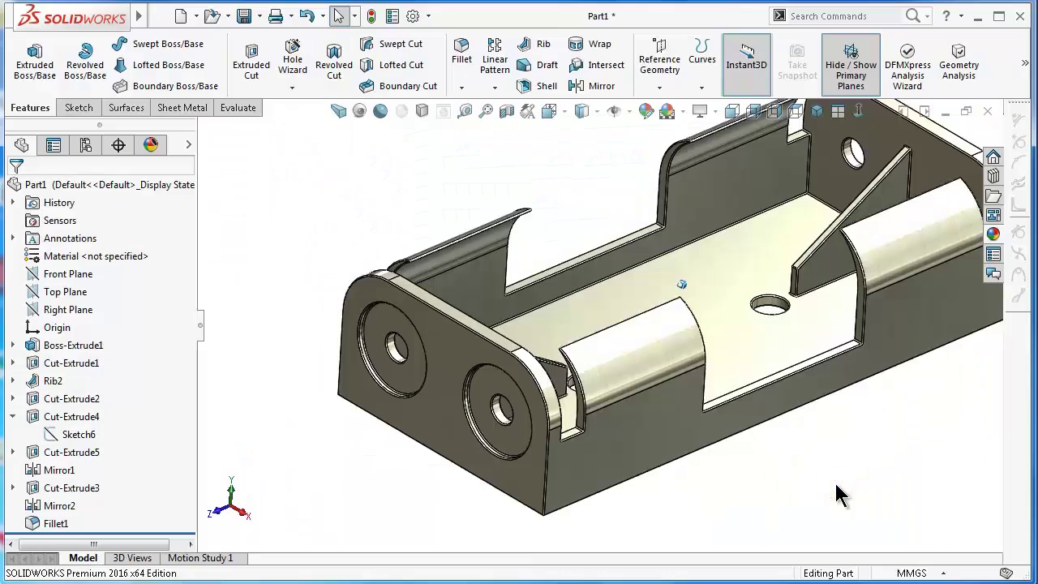
# Rotate the holder to check its underside and top, then show it isometric in perspective.
pyautogui.press('Up')
pyautogui.press('Up')
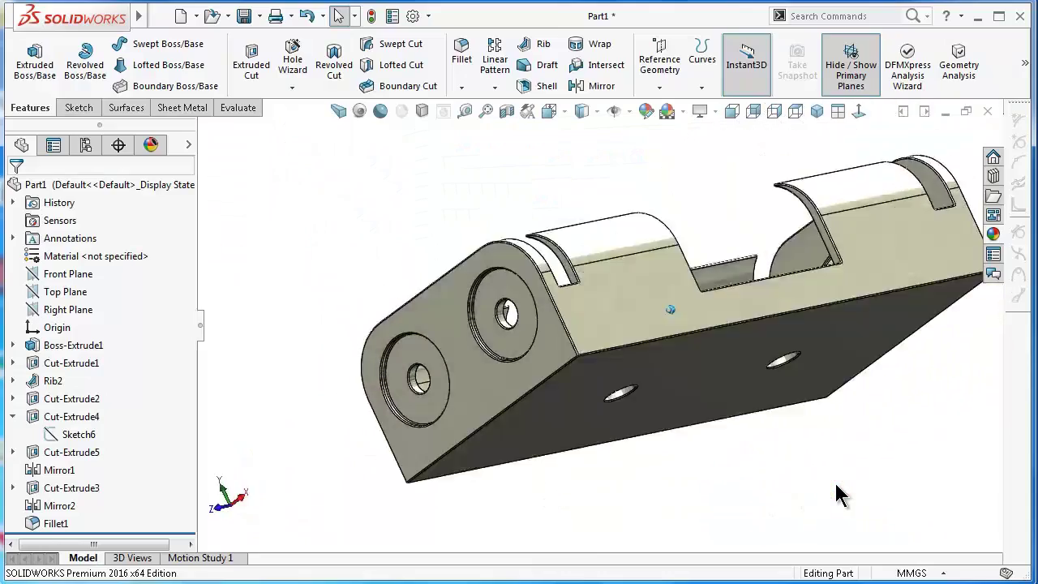
pyautogui.press('Up')
pyautogui.press('Up')
pyautogui.press('Up')
pyautogui.press('Up')
pyautogui.press('Up')
pyautogui.press('Up')
pyautogui.press('Up')
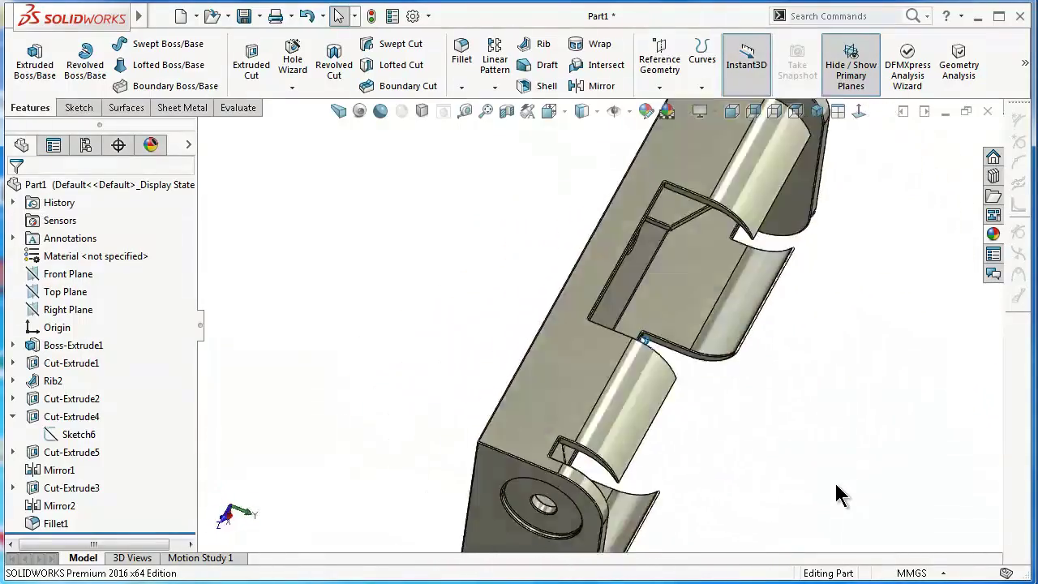
pyautogui.press('Up')
pyautogui.press('Up')
pyautogui.press('Up')
pyautogui.press('Up')
pyautogui.press('Up')
pyautogui.press('Up')
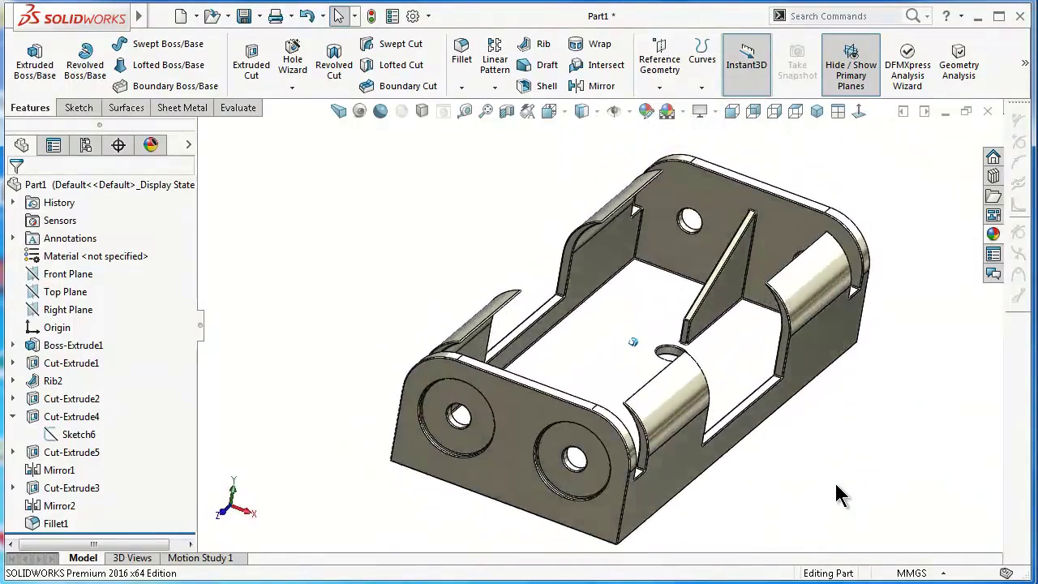
pyautogui.press('Up')
pyautogui.press('Up')
pyautogui.hotkey('ctrl', '7')
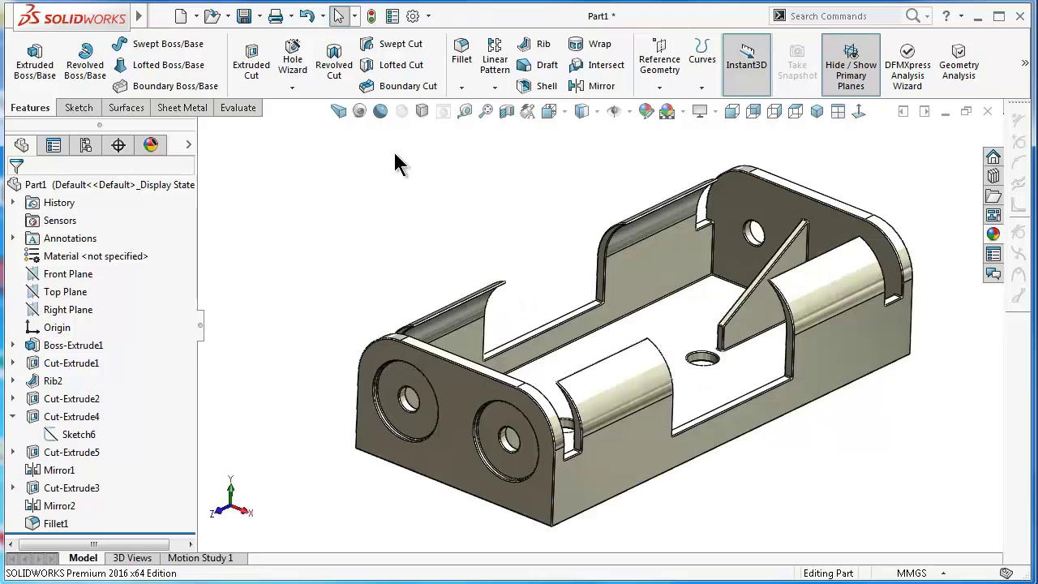
pyautogui.click(339, 113)
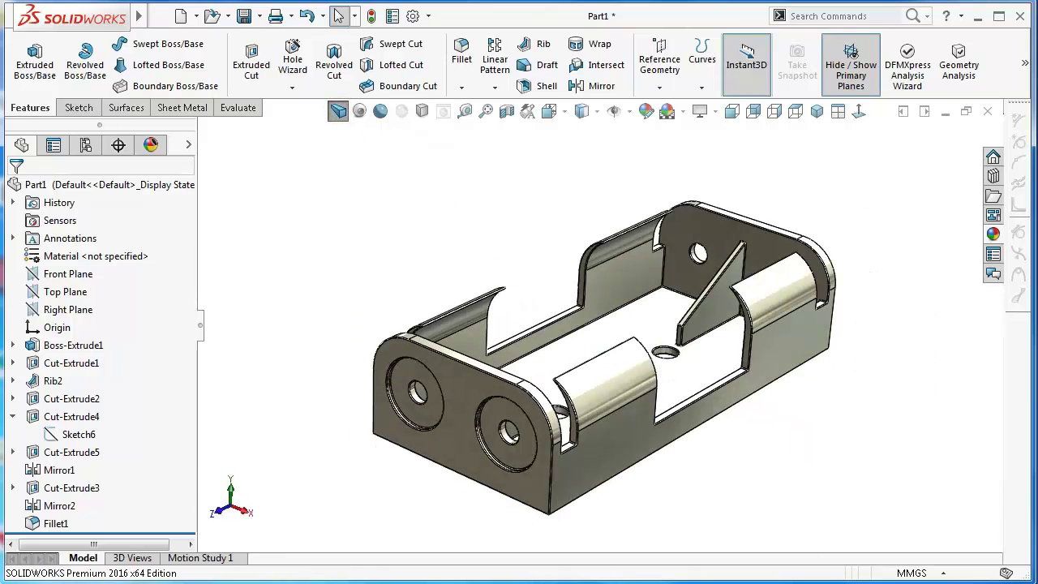
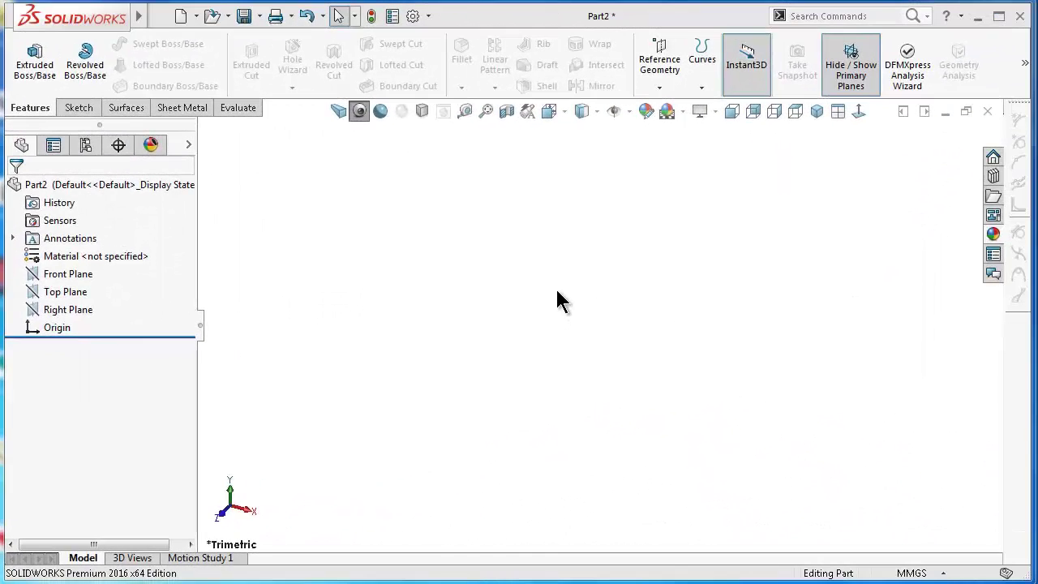
# Start a Front Plane sketch and draw a horizontal centerline leftward from the origin.
pyautogui.click(75, 274)
pyautogui.click(81, 251)
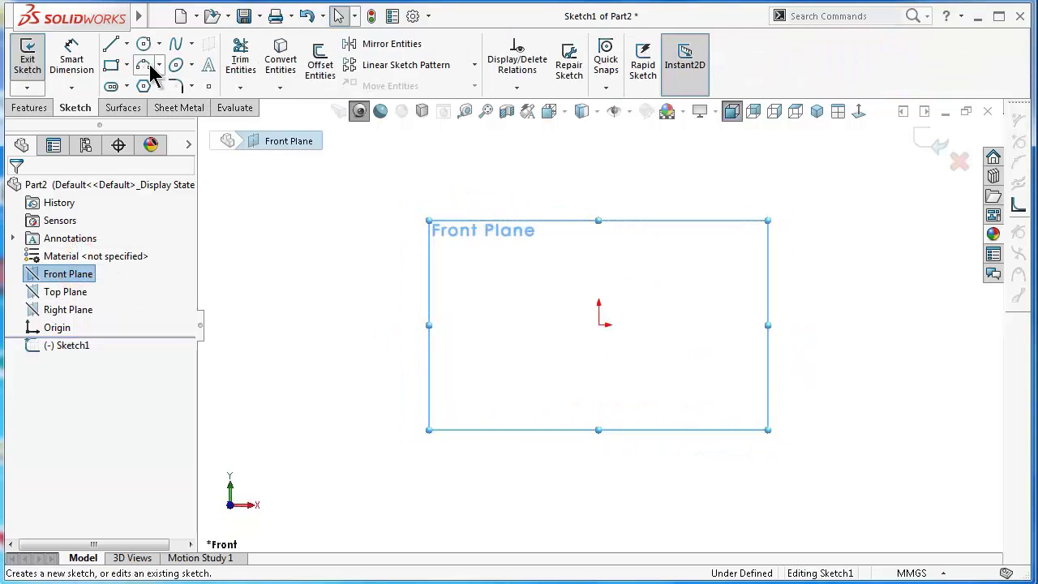
pyautogui.click(127, 44)
pyautogui.click(136, 86)
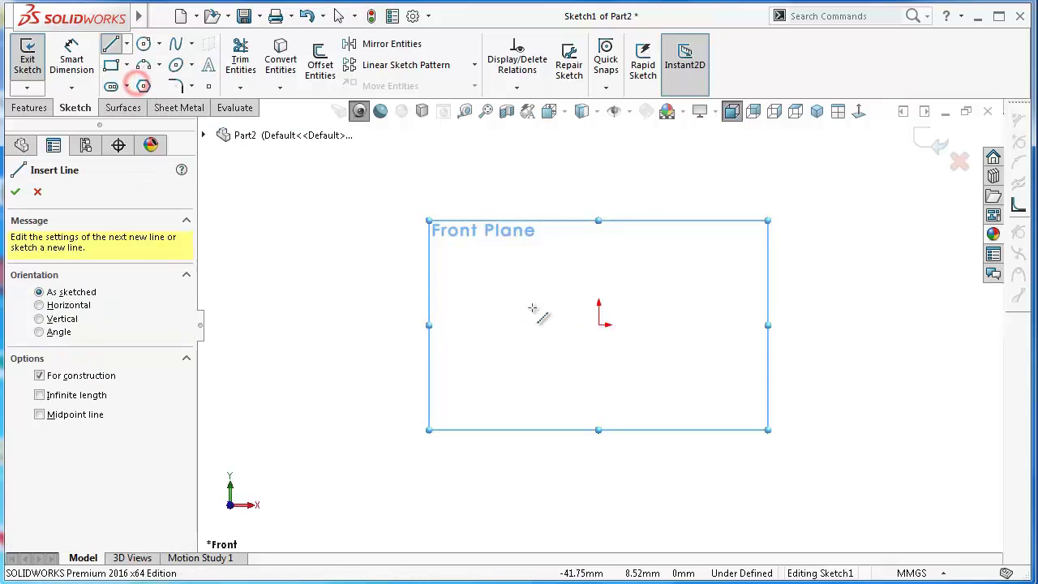
pyautogui.click(599, 324)
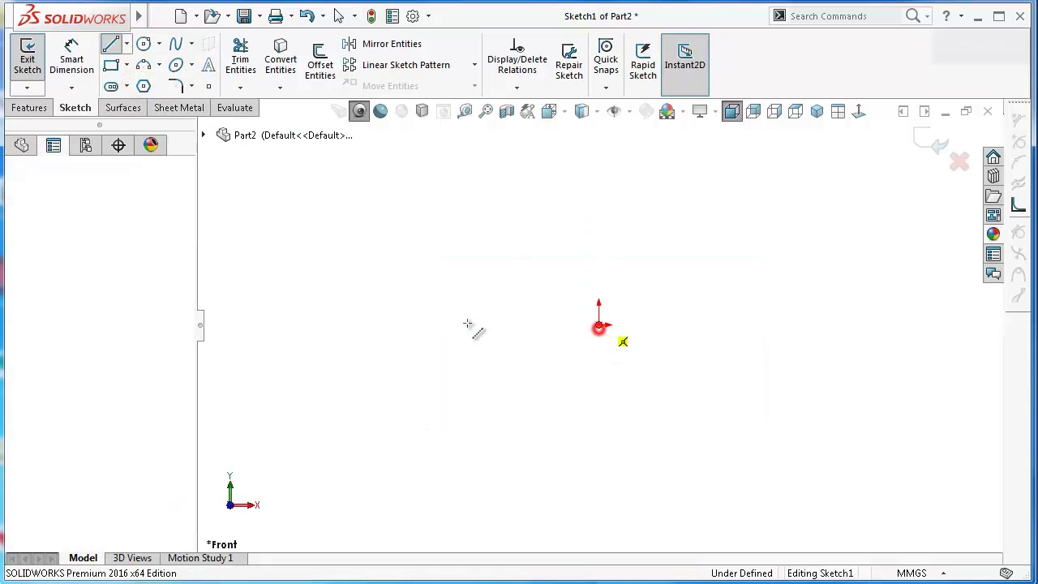
pyautogui.click(292, 323)
pyautogui.doubleClick(307, 386)
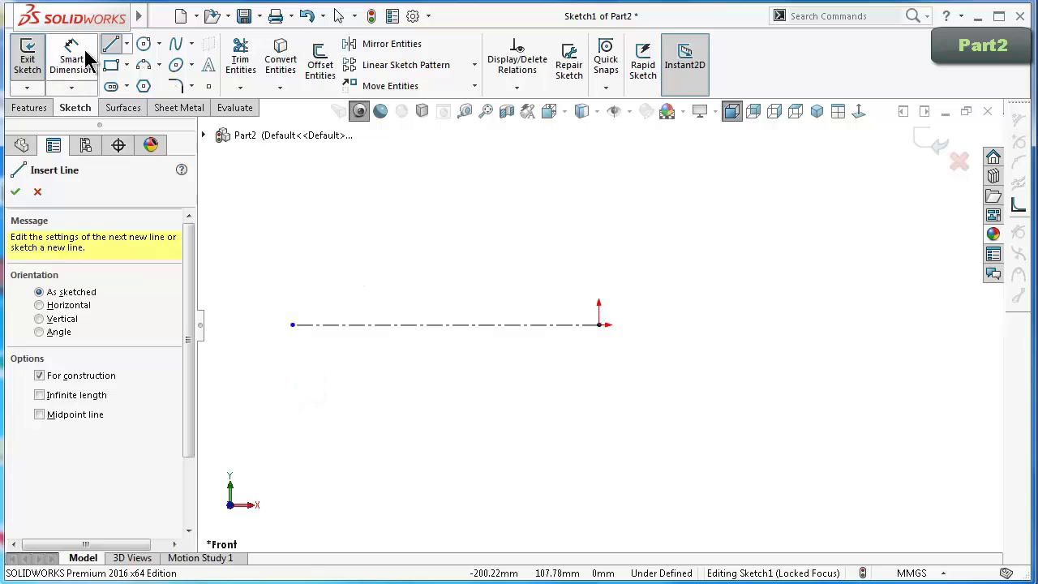
# Draw a horizontal line above the centerline, running left.
pyautogui.click(127, 44)
pyautogui.click(138, 65)
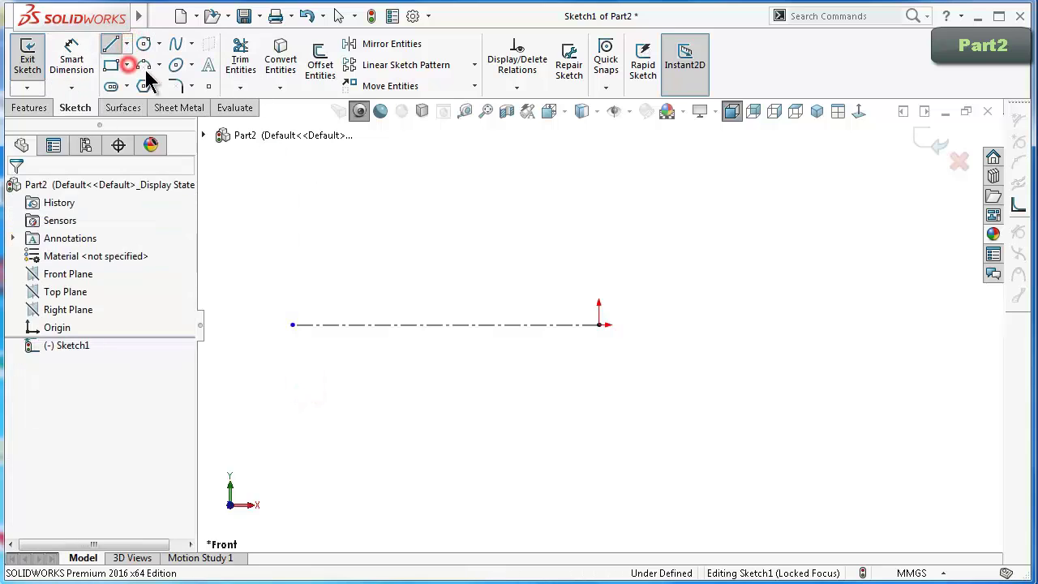
pyautogui.click(601, 203)
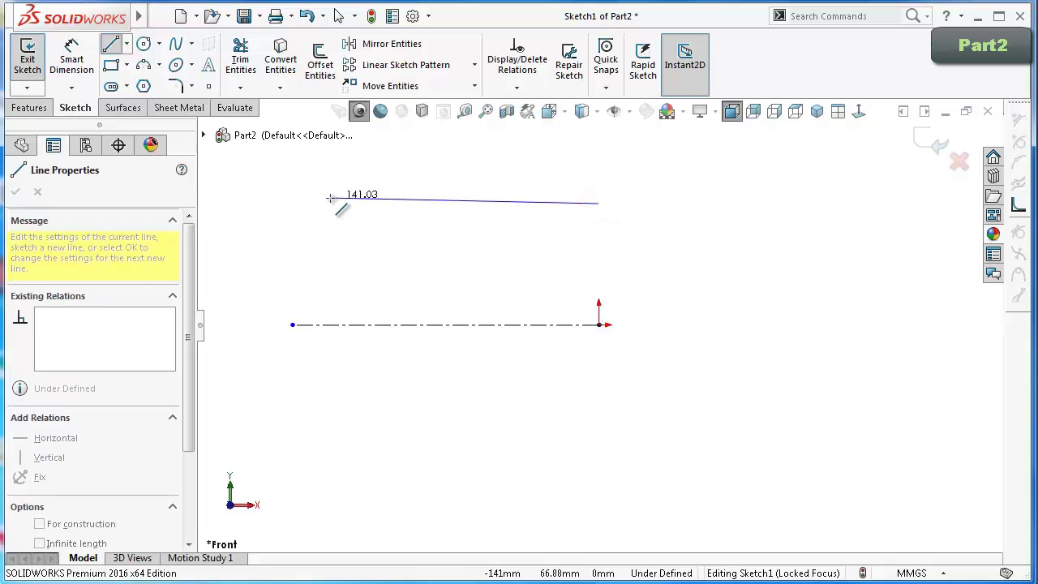
pyautogui.click(328, 203)
pyautogui.doubleClick(315, 229)
# Dimension the line 1.25 mm above the centerline and 2 mm long.
pyautogui.scroll(2, 617, 257)
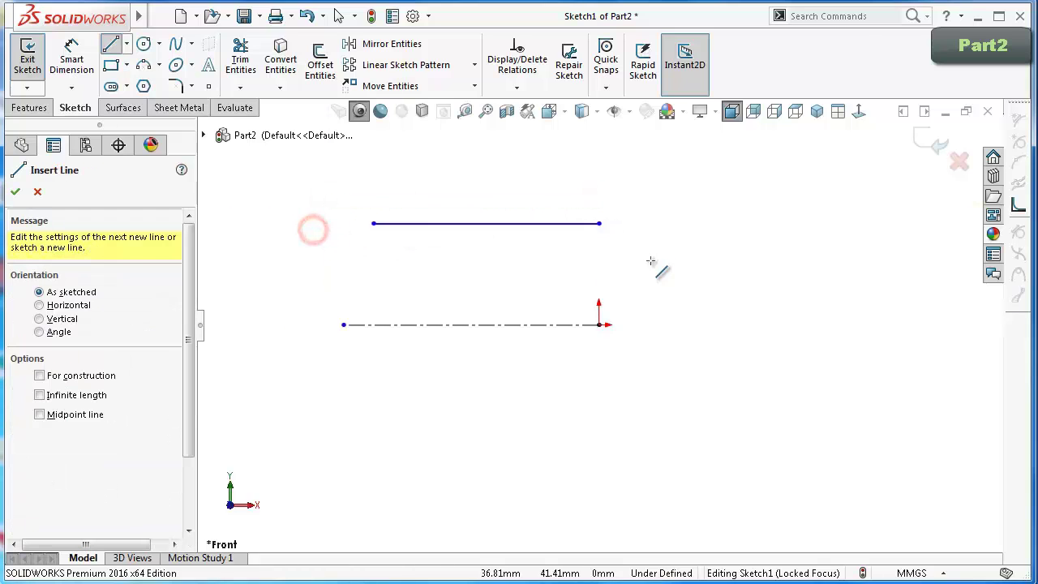
pyautogui.moveTo(766, 408); pyautogui.dragTo(617, 291, button='right')
pyautogui.click(572, 325)
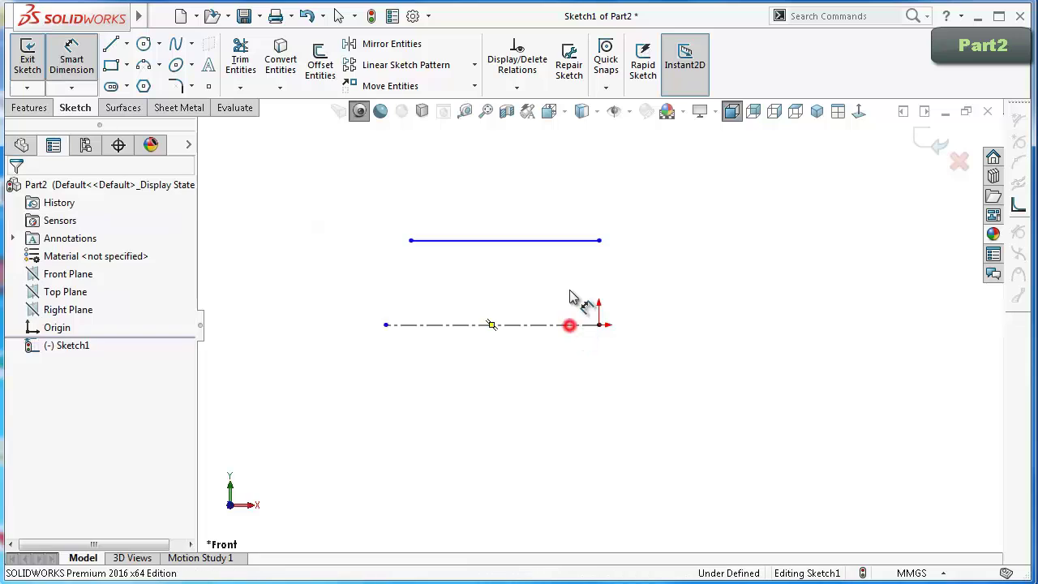
pyautogui.click(577, 239)
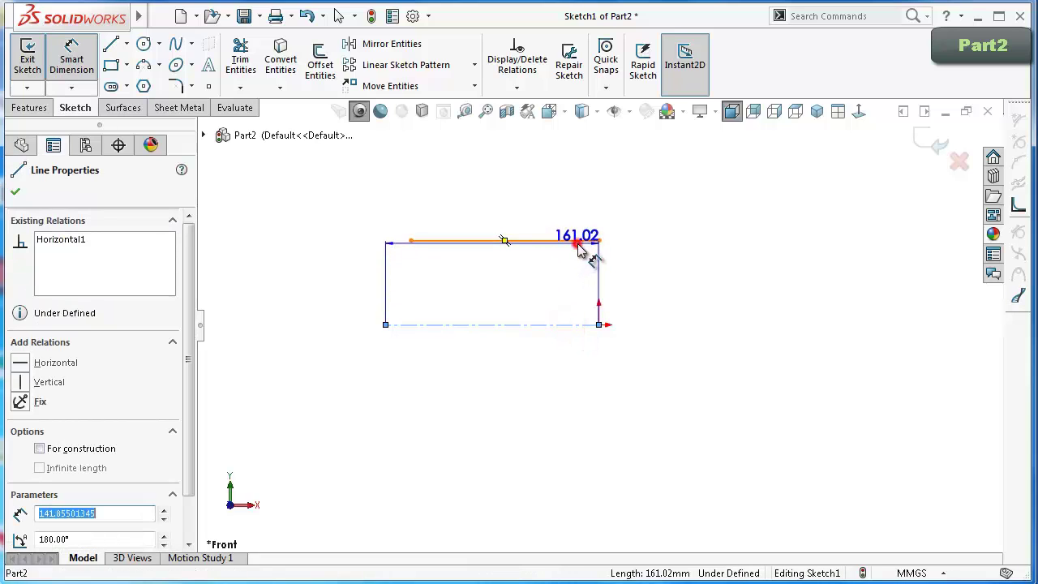
pyautogui.click(717, 296)
pyautogui.write('1.2')
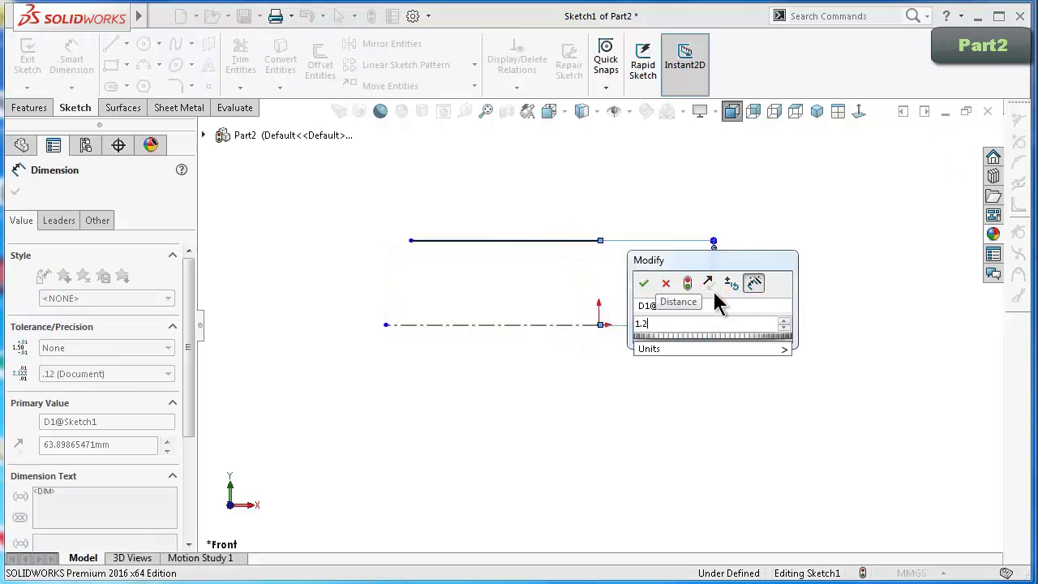
pyautogui.write('5')
pyautogui.press('Return')
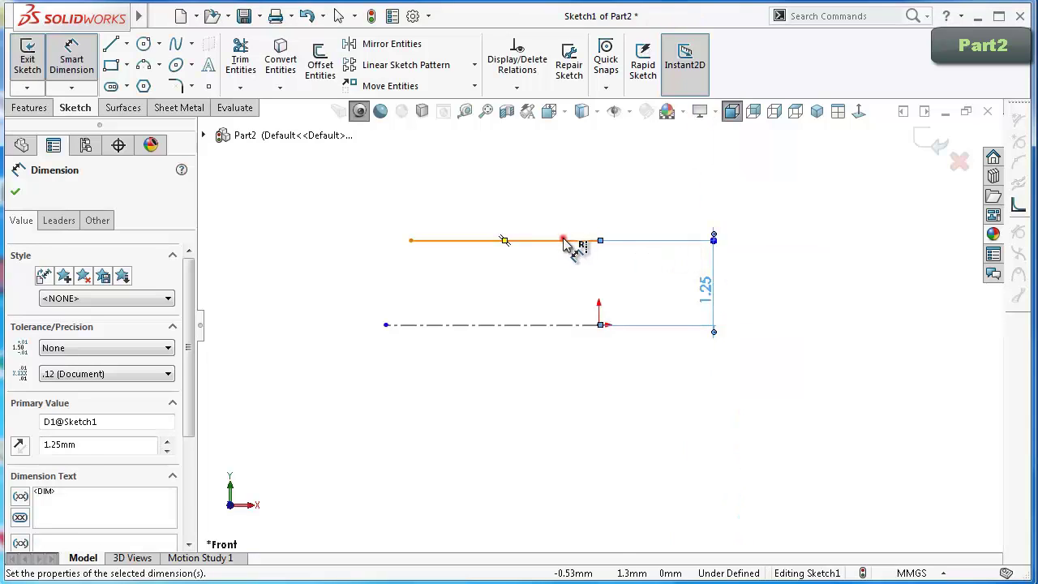
pyautogui.click(559, 240)
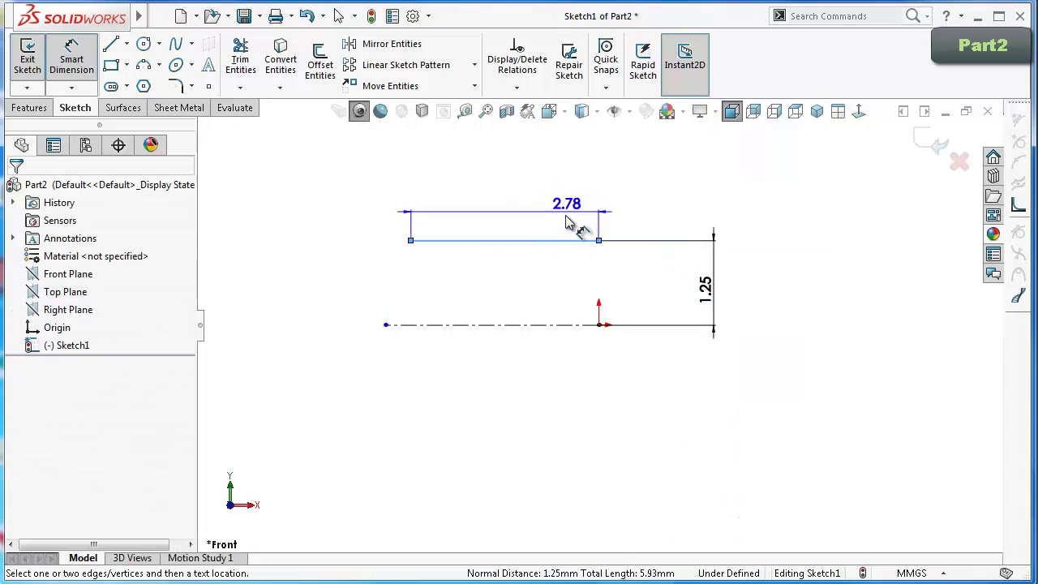
pyautogui.click(537, 170)
pyautogui.write('2')
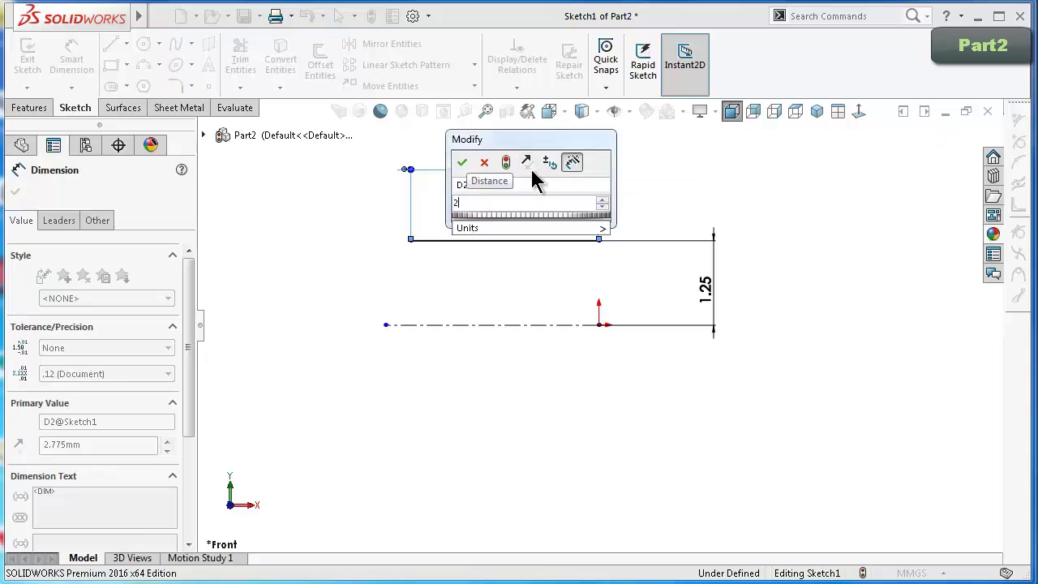
pyautogui.press('Return')
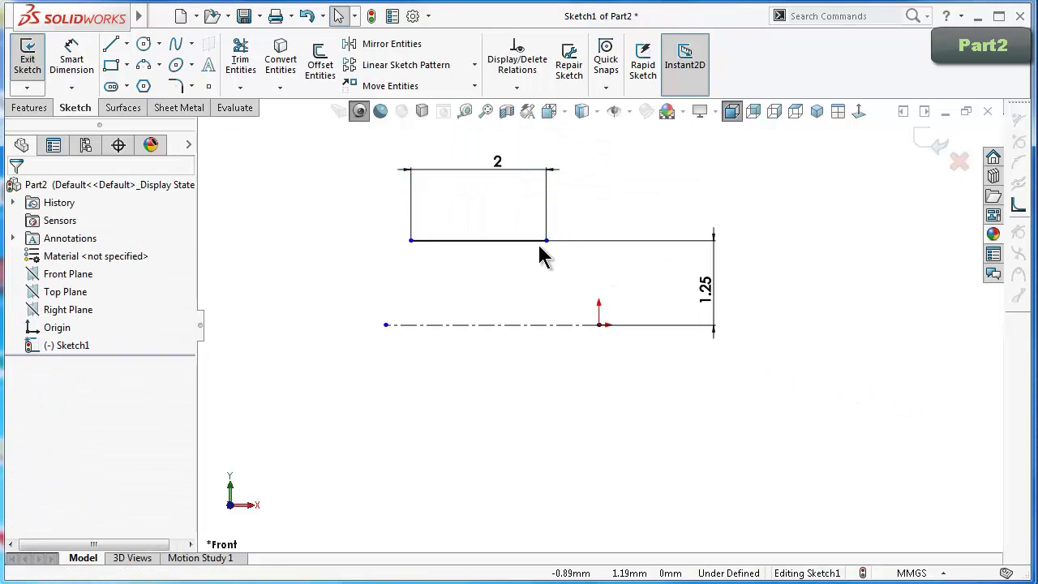
# Make the upper line's right endpoint vertical with the origin.
pyautogui.click(546, 241)
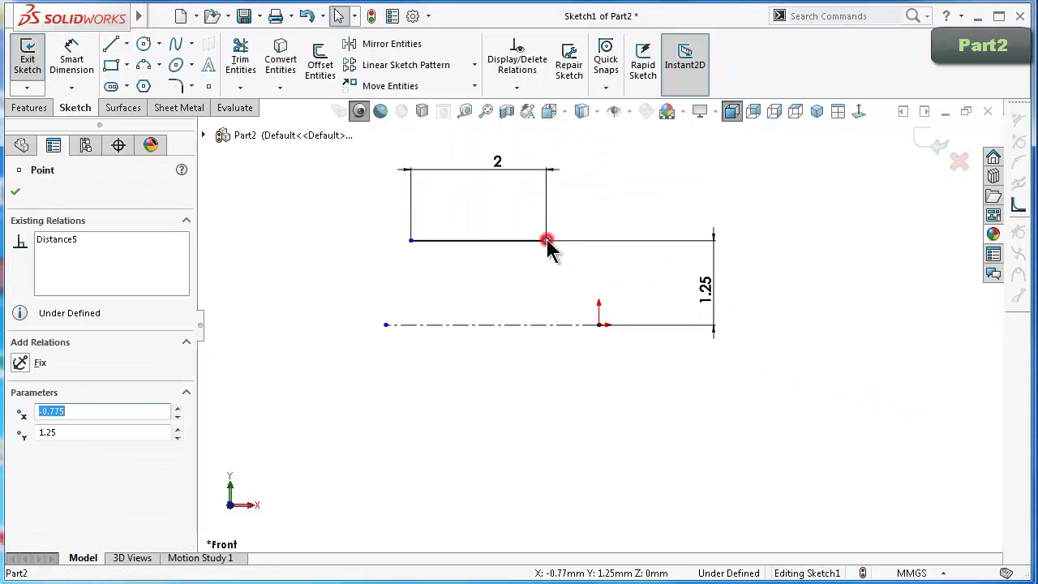
pyautogui.keyDown('ctrl'); pyautogui.click(600, 325); pyautogui.keyUp('ctrl')
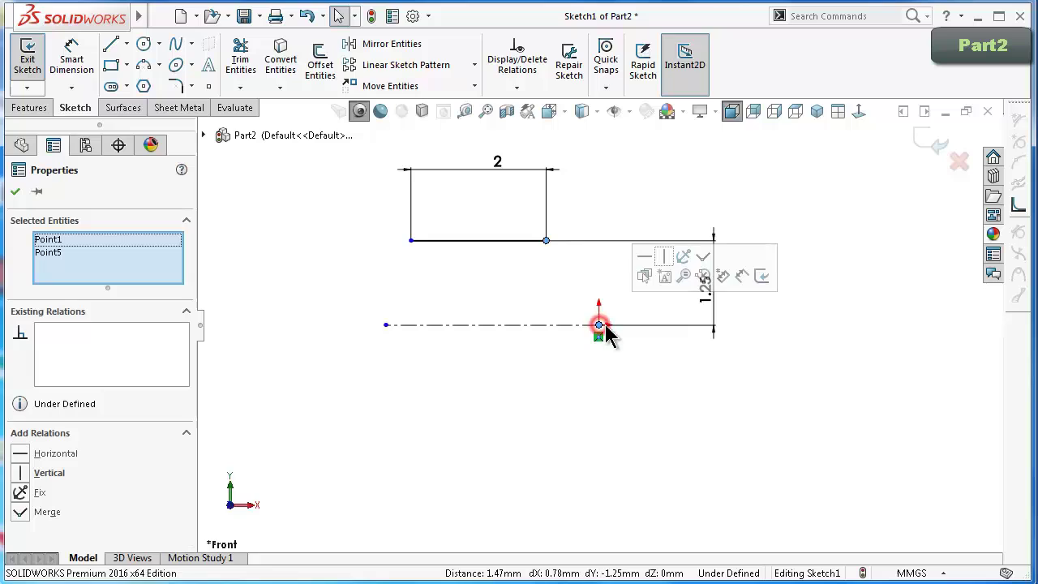
pyautogui.click(663, 258)
pyautogui.click(816, 374)
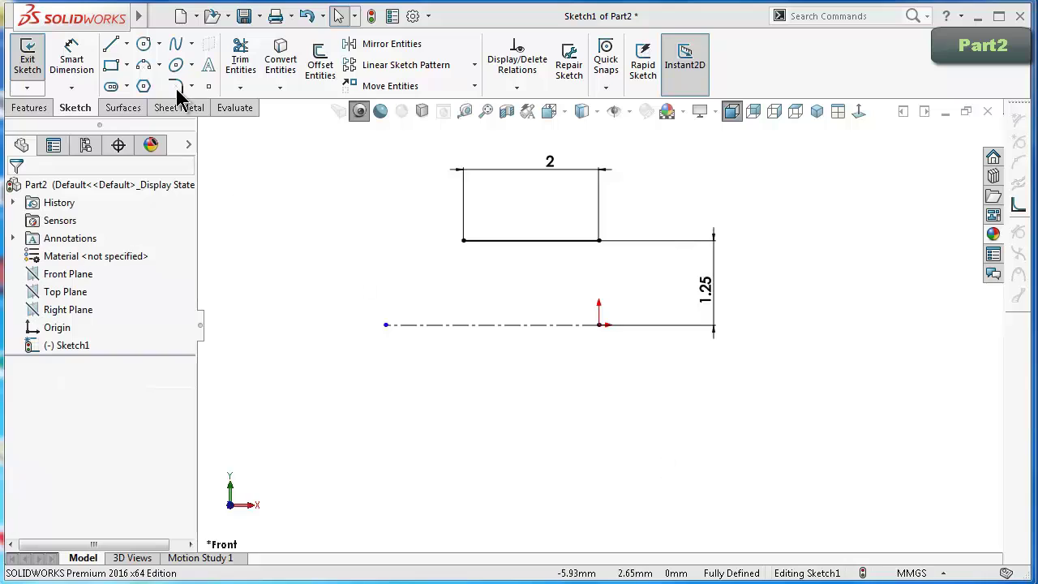
# Draw a horizontal line below the 2 mm line.
pyautogui.click(111, 46)
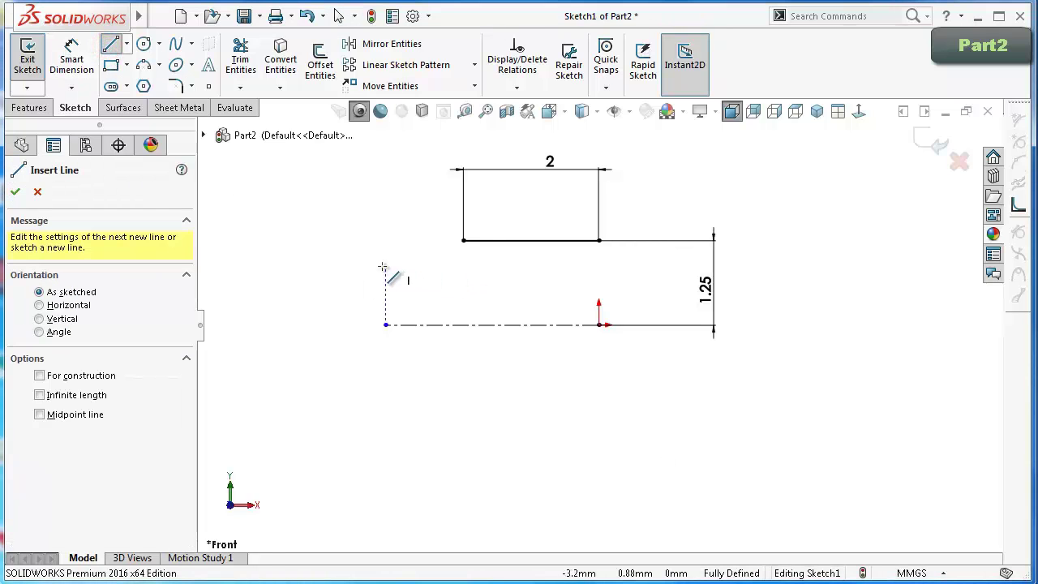
pyautogui.click(412, 260)
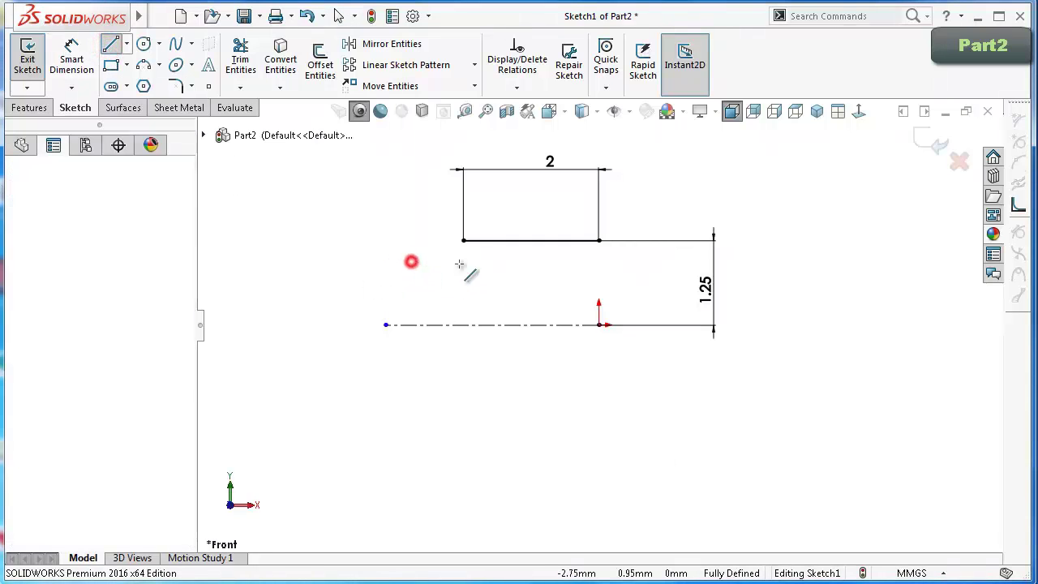
pyautogui.click(659, 260)
pyautogui.doubleClick(657, 284)
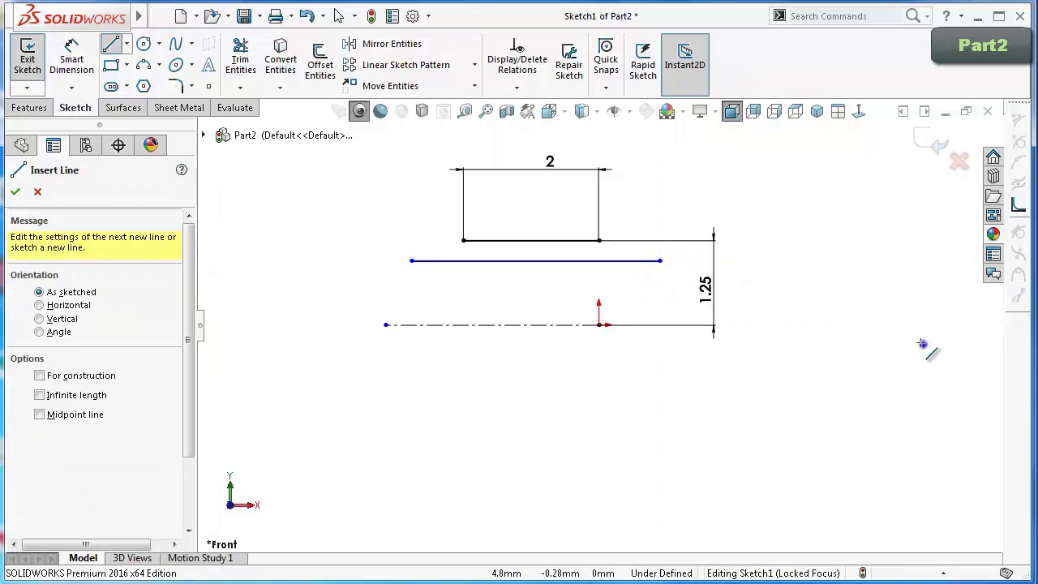
# Dimension the gap between the two lines as 0.25 mm.
pyautogui.moveTo(922, 344); pyautogui.dragTo(811, 224, button='right')
pyautogui.click(600, 261)
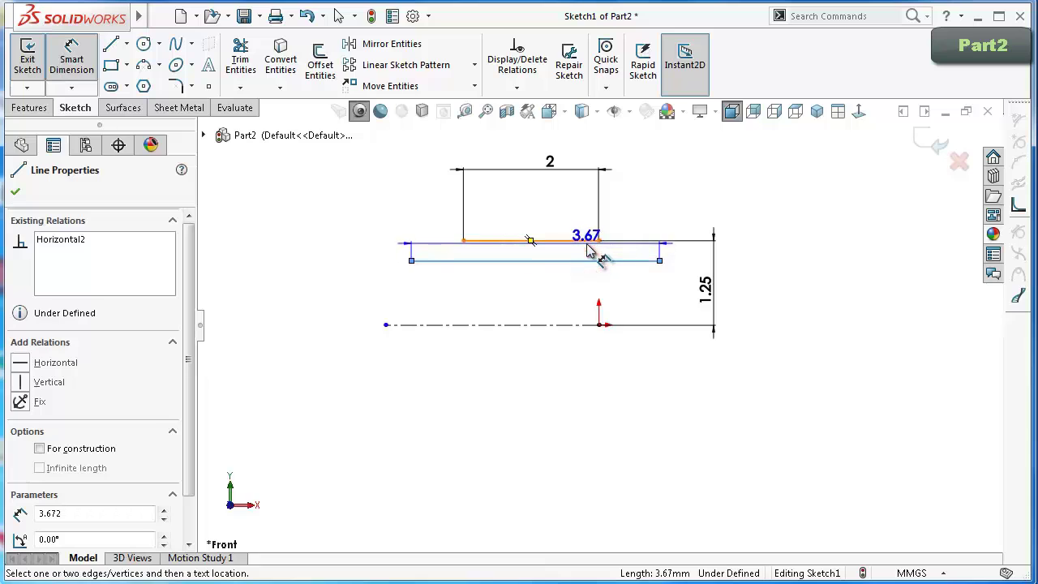
pyautogui.click(587, 242)
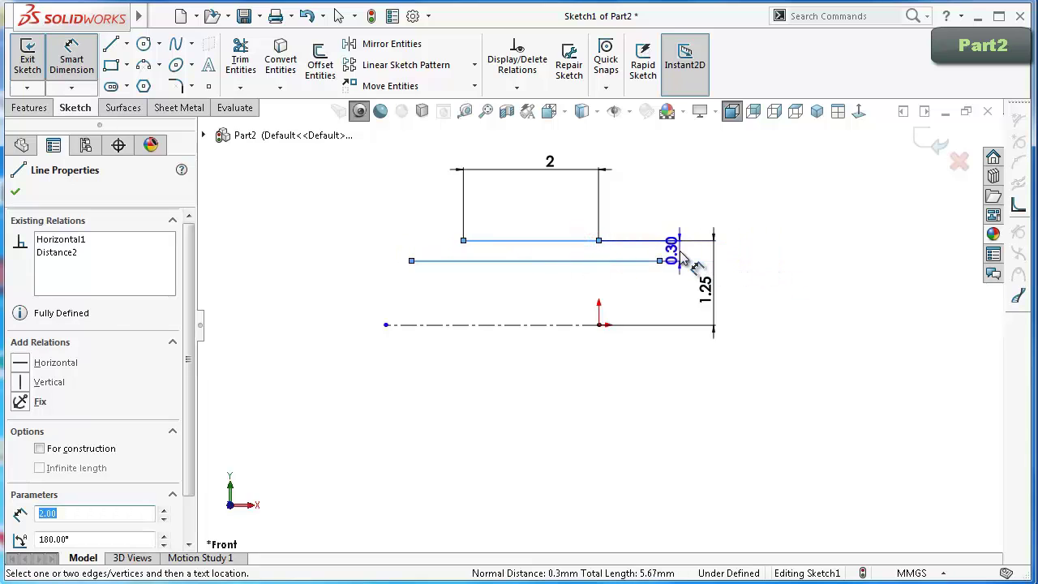
pyautogui.click(681, 258)
pyautogui.write('0.2')
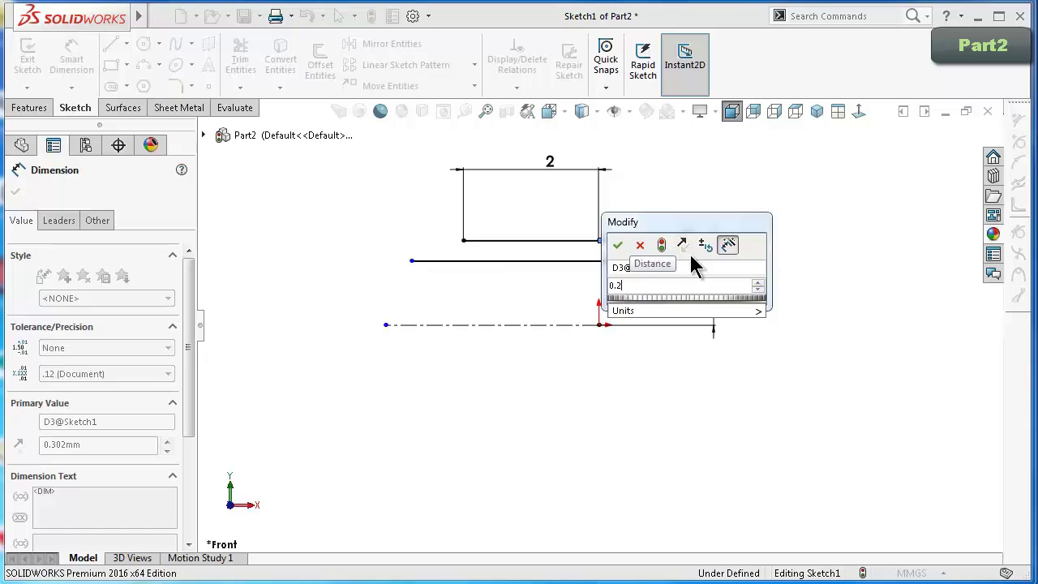
pyautogui.press('Return')
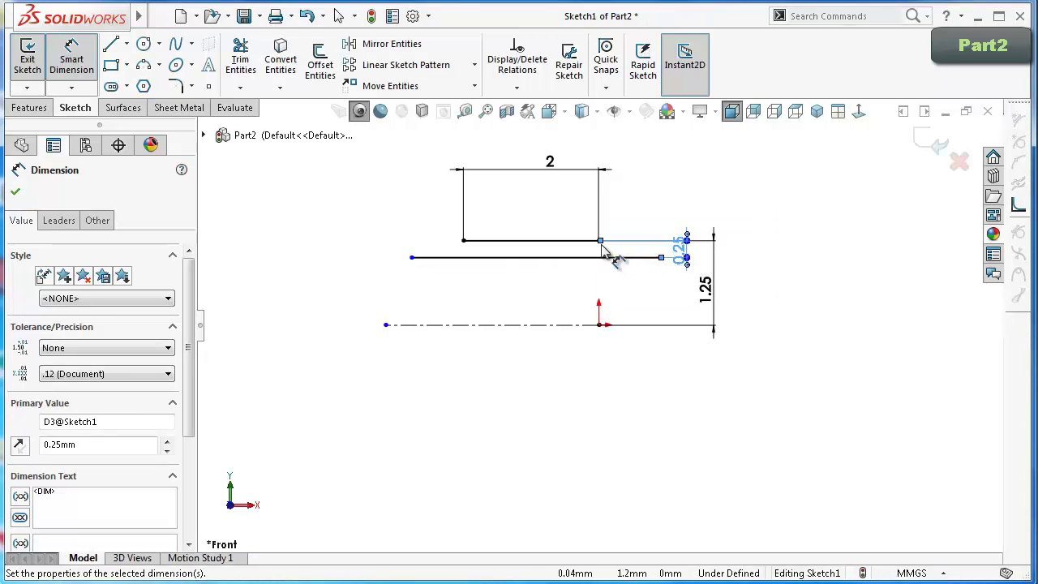
pyautogui.press('Escape')
# Dimension both right-end and left-end offsets between the lines as 0.25 mm.
pyautogui.moveTo(792, 329); pyautogui.dragTo(785, 284, button='right')
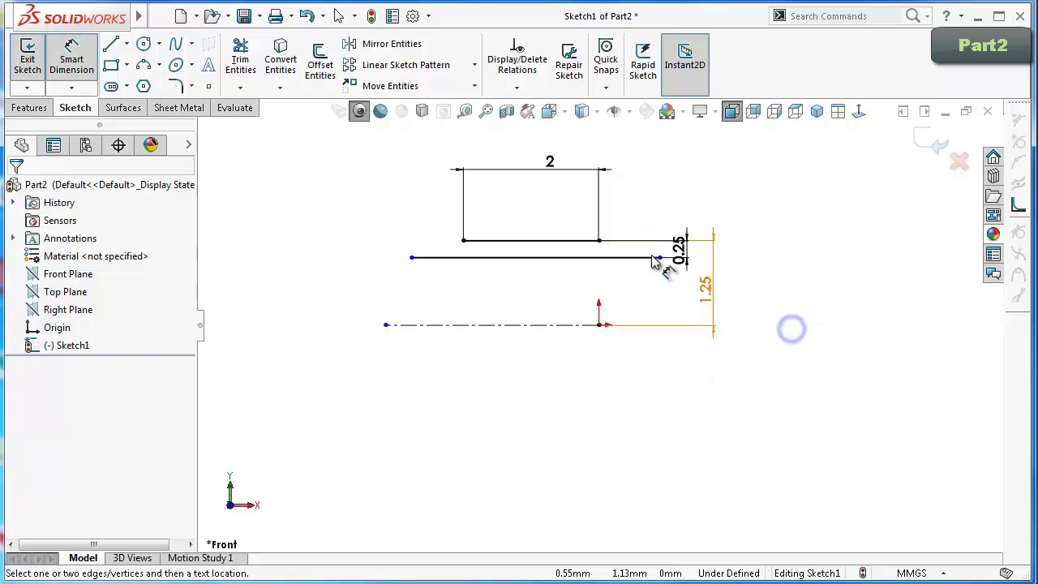
pyautogui.click(659, 258)
pyautogui.click(600, 240)
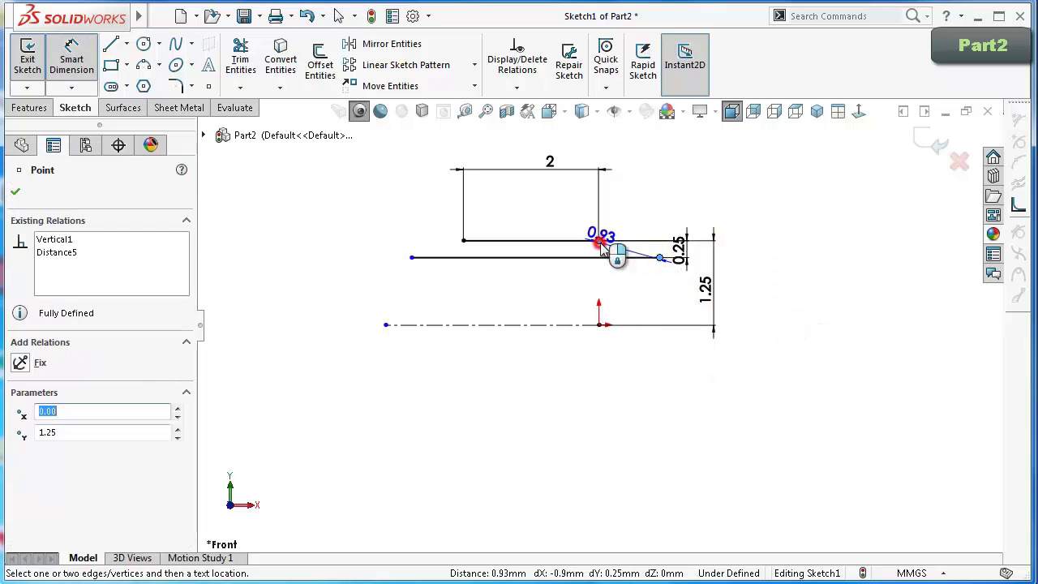
pyautogui.click(629, 227)
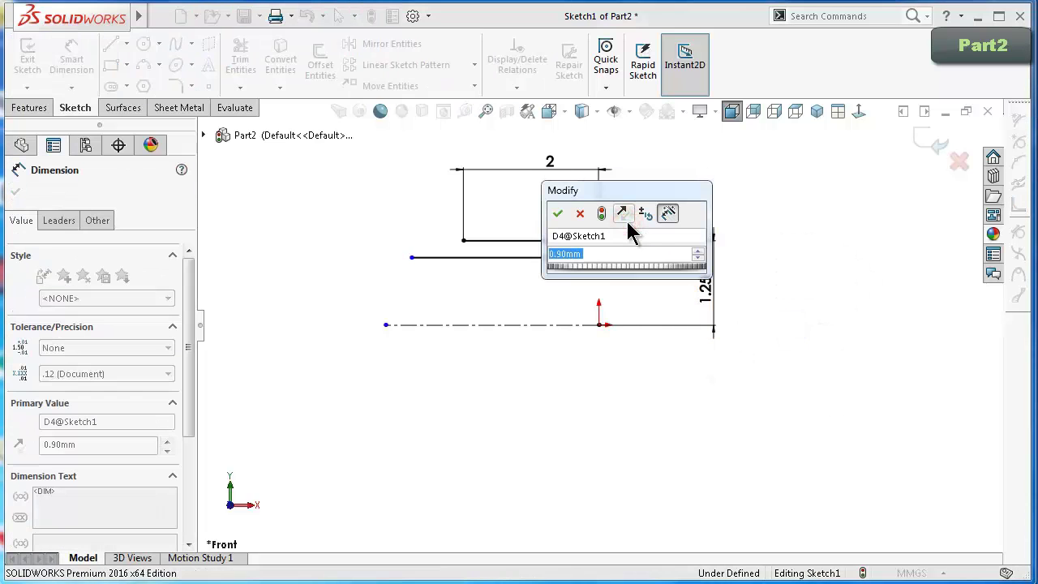
pyautogui.write('0.25')
pyautogui.press('Return')
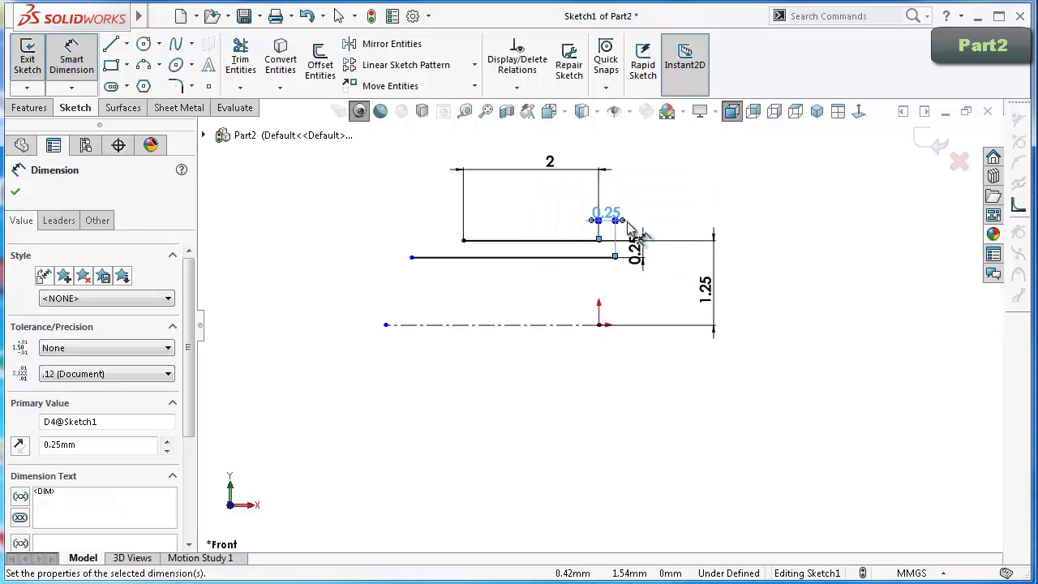
pyautogui.click(411, 257)
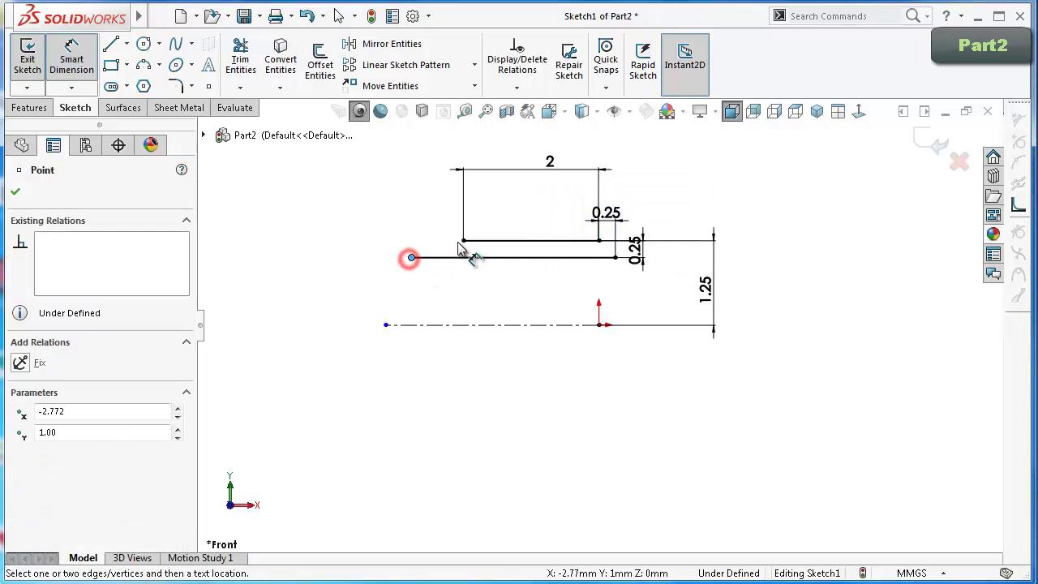
pyautogui.click(463, 240)
pyautogui.click(417, 291)
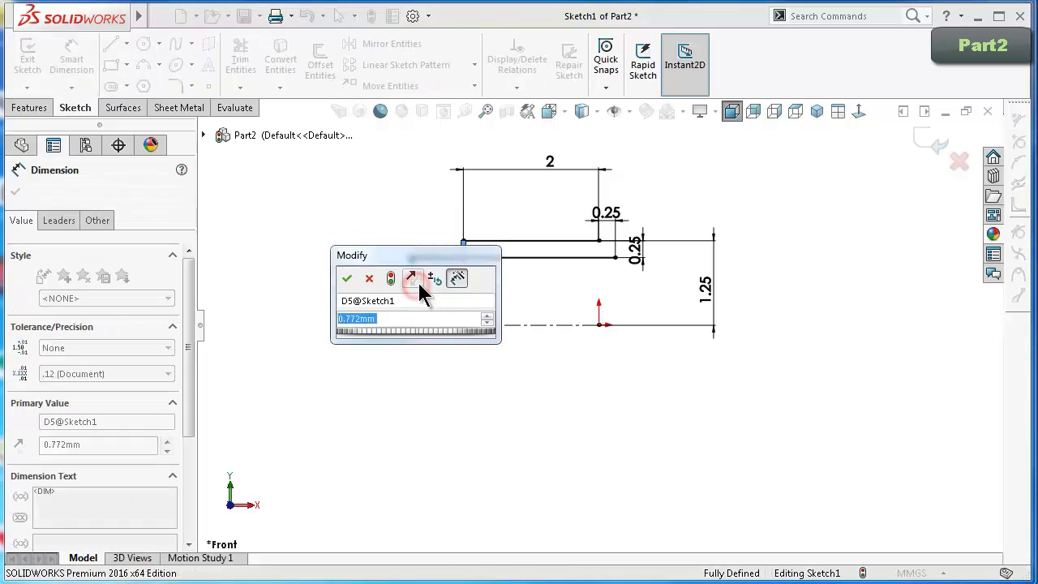
pyautogui.write('0.25')
pyautogui.press('Return')
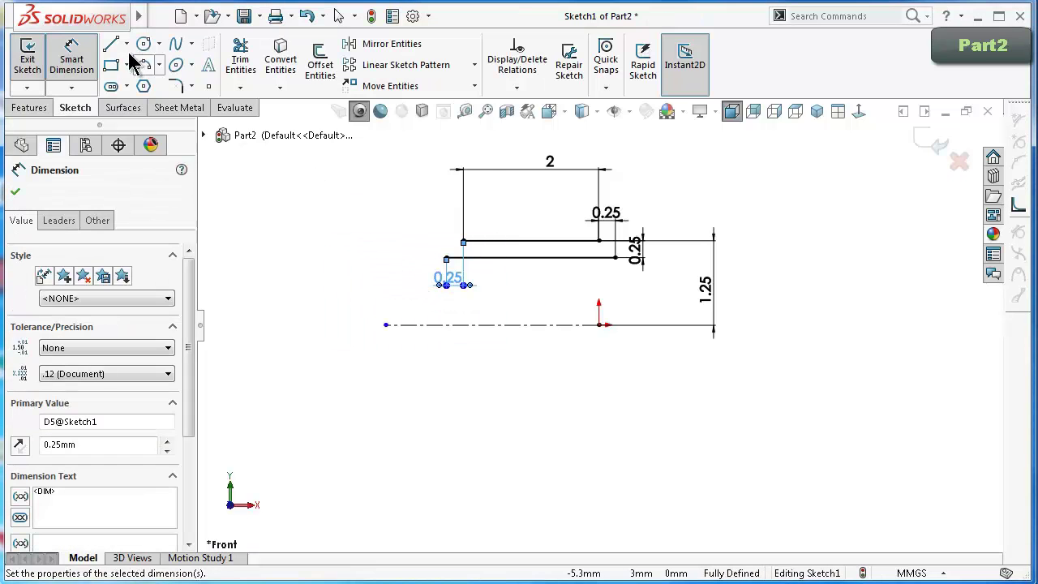
# Draw a three-point arc rising from the lower line's left end.
pyautogui.click(143, 65)
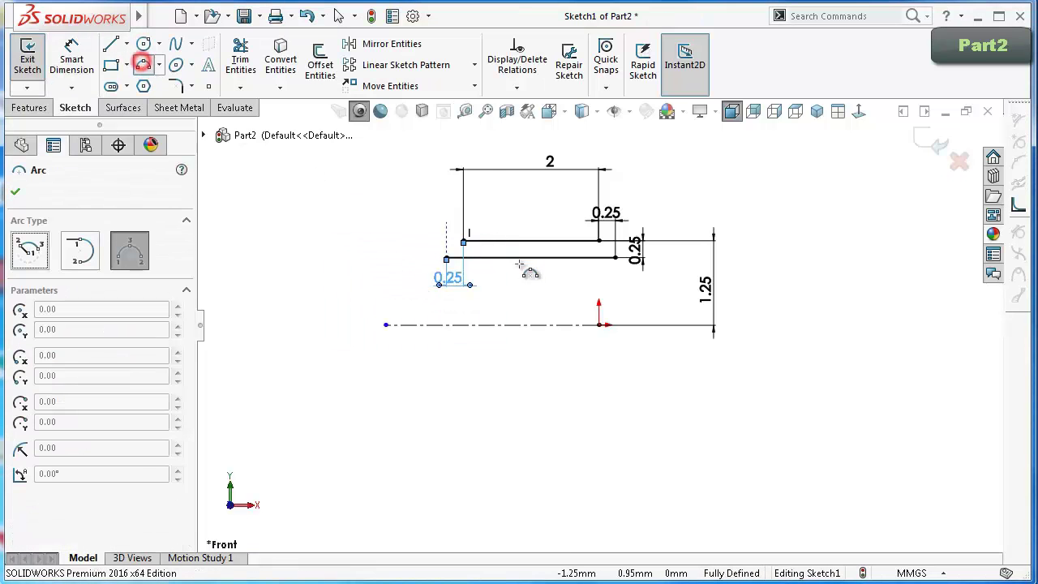
pyautogui.click(445, 258)
pyautogui.press('z')
pyautogui.press('z')
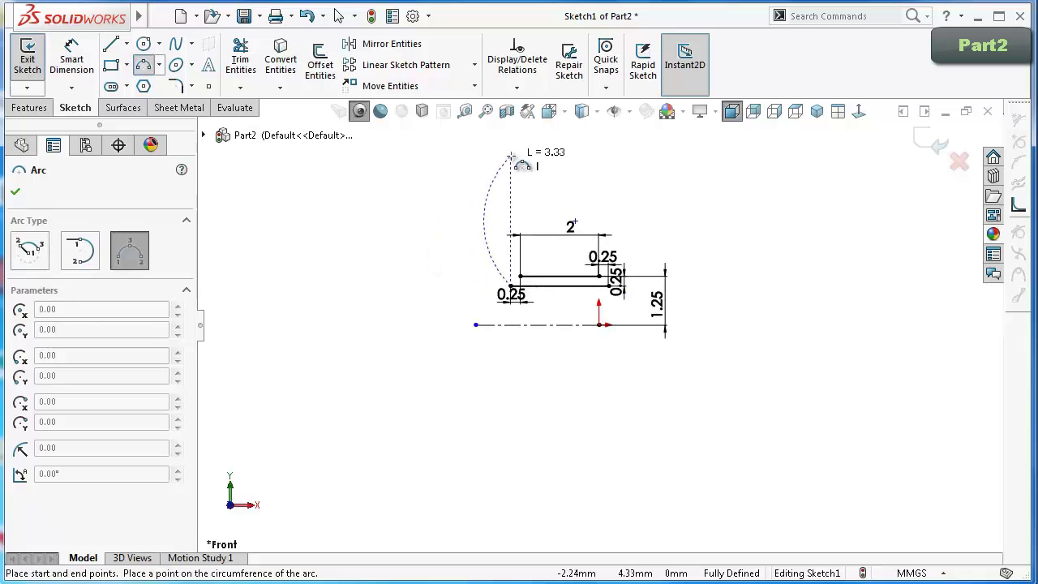
pyautogui.click(517, 157)
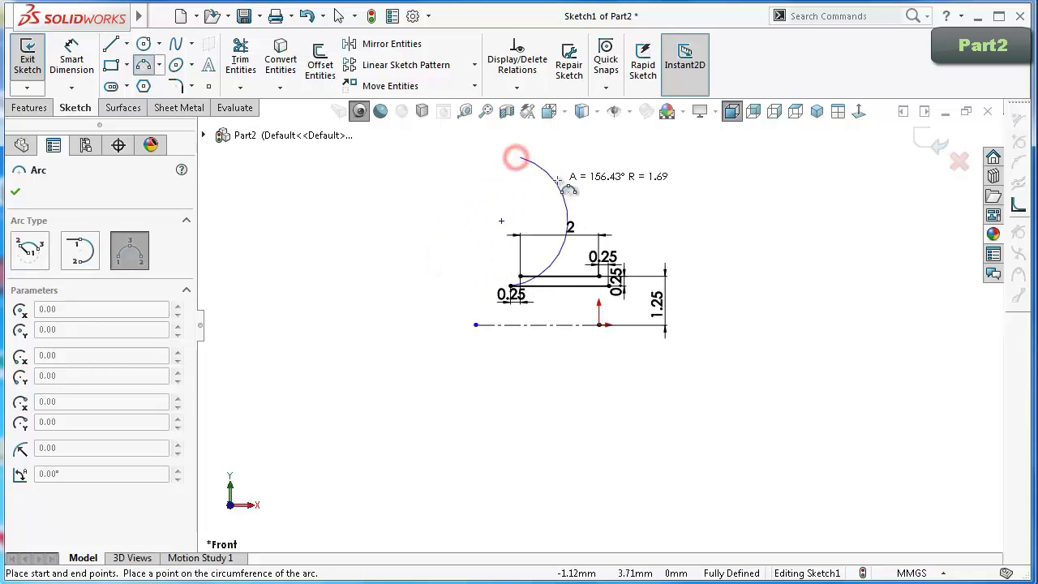
pyautogui.press('Escape')
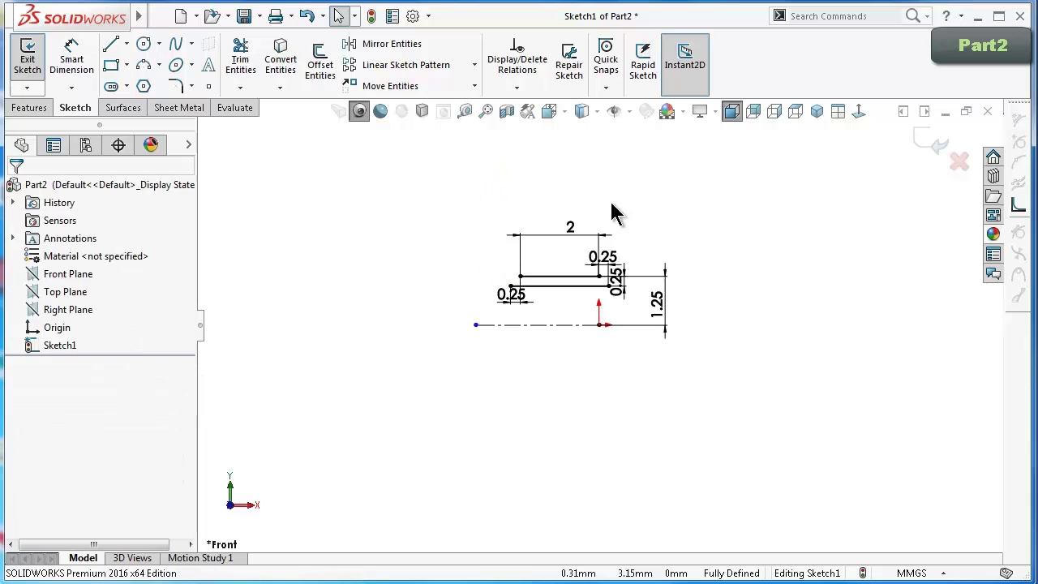
pyautogui.click(143, 67)
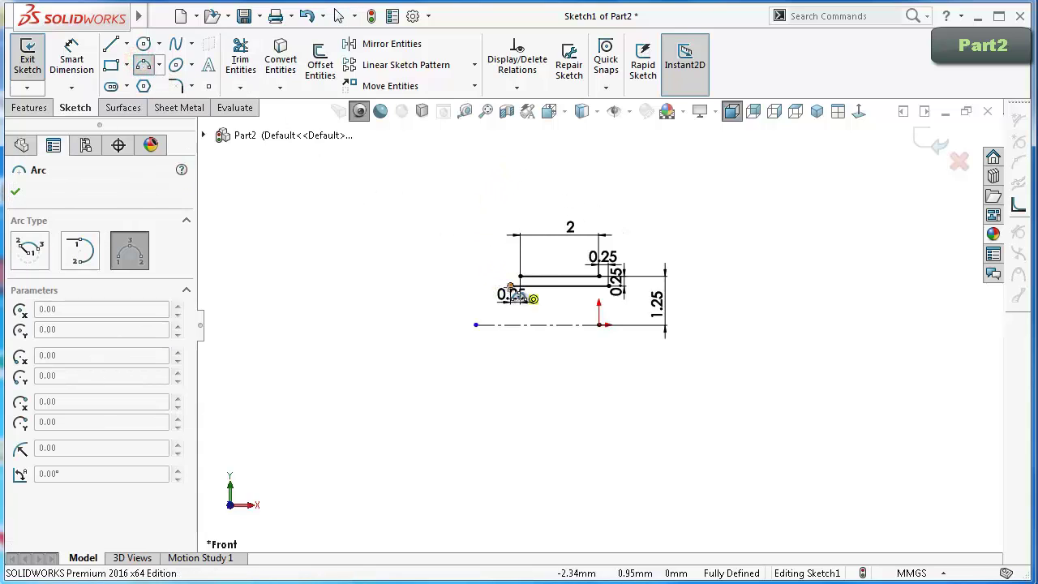
pyautogui.click(510, 285)
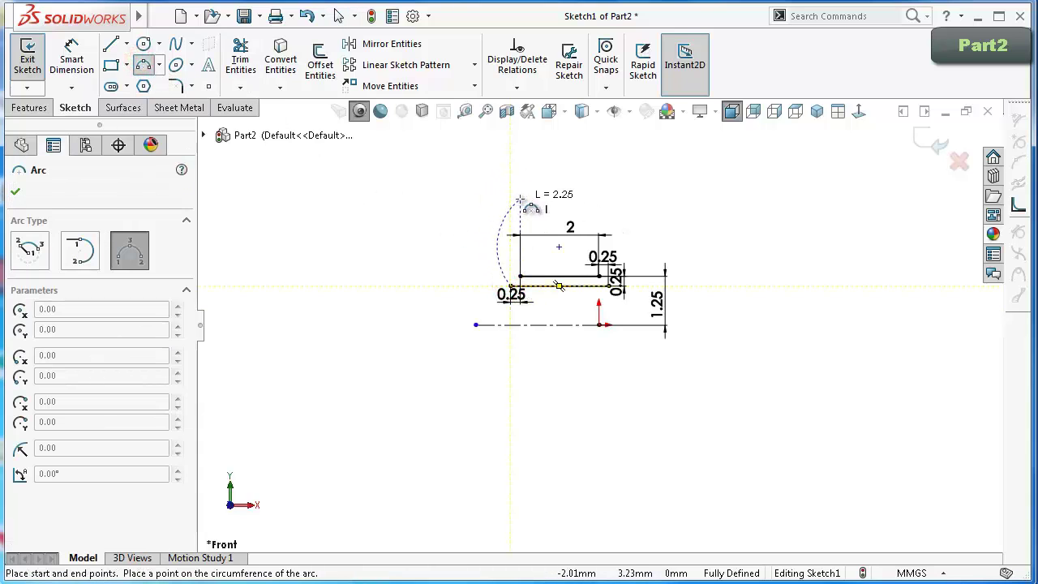
pyautogui.scroll(-4, 520, 198)
pyautogui.click(542, 216)
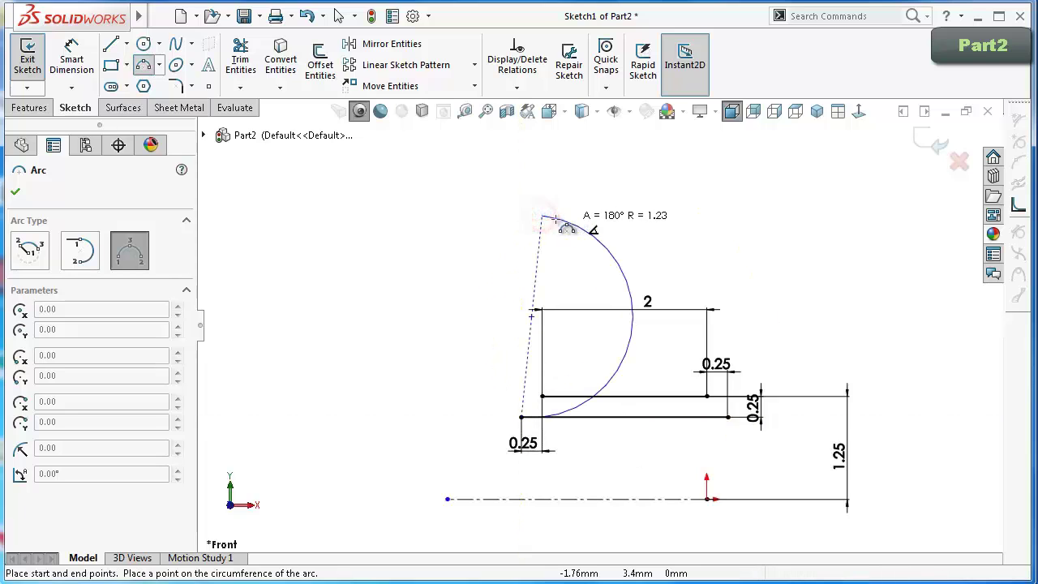
pyautogui.click(520, 265)
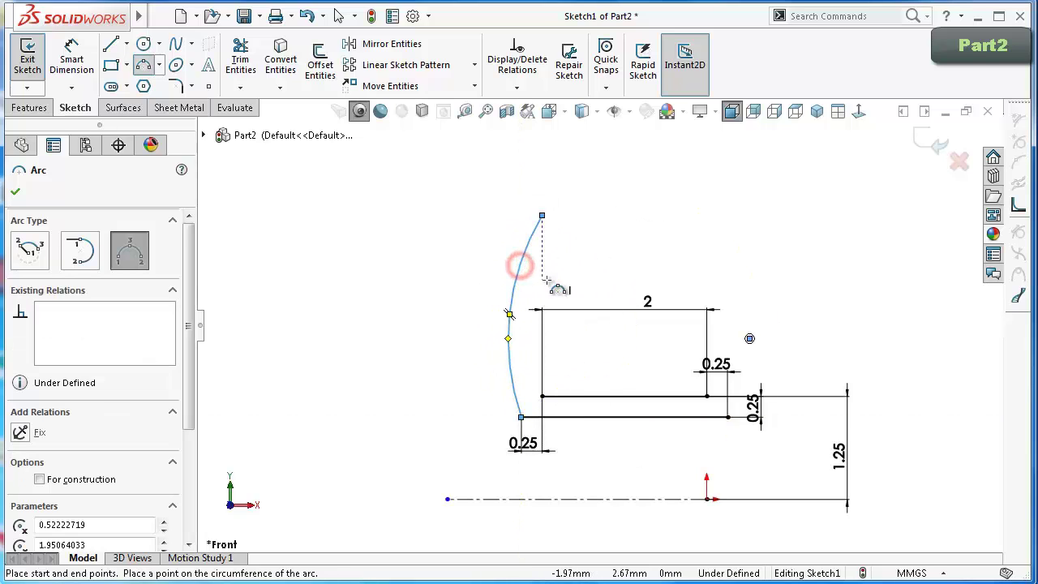
pyautogui.press('Escape')
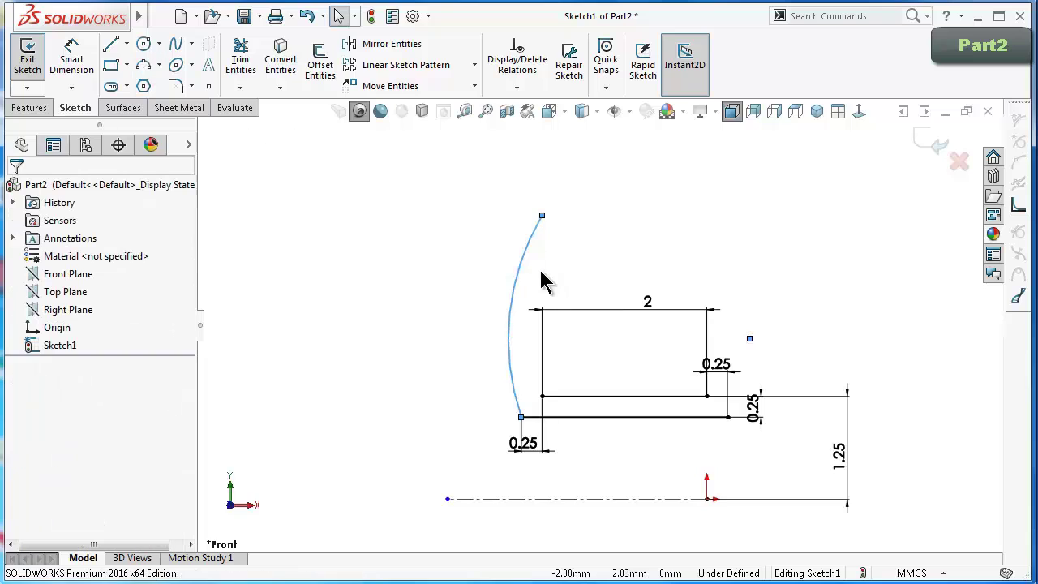
# Align the arc's top end vertically with the upper line's left endpoint.
pyautogui.click(606, 212)
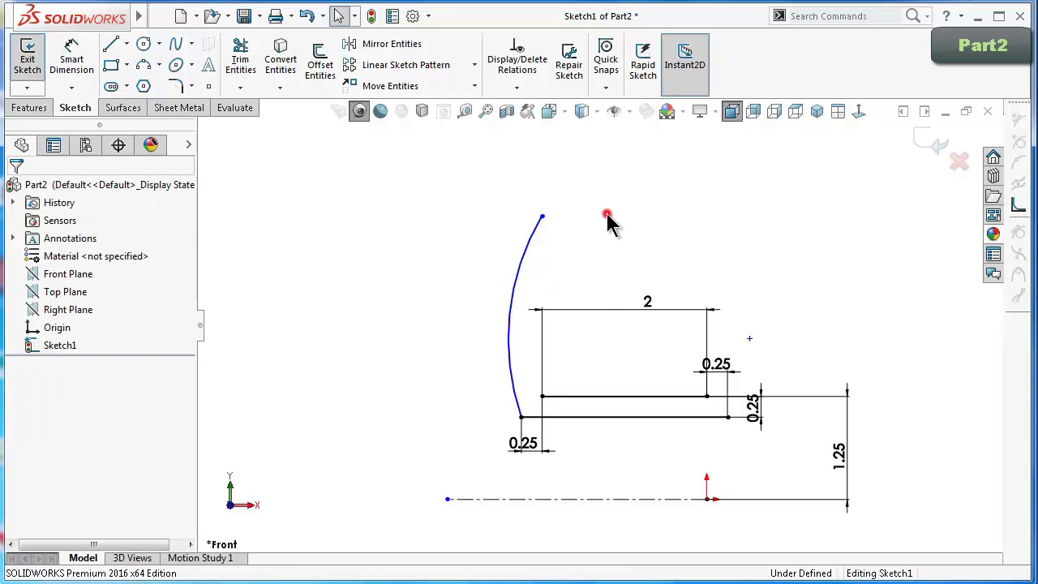
pyautogui.click(542, 396)
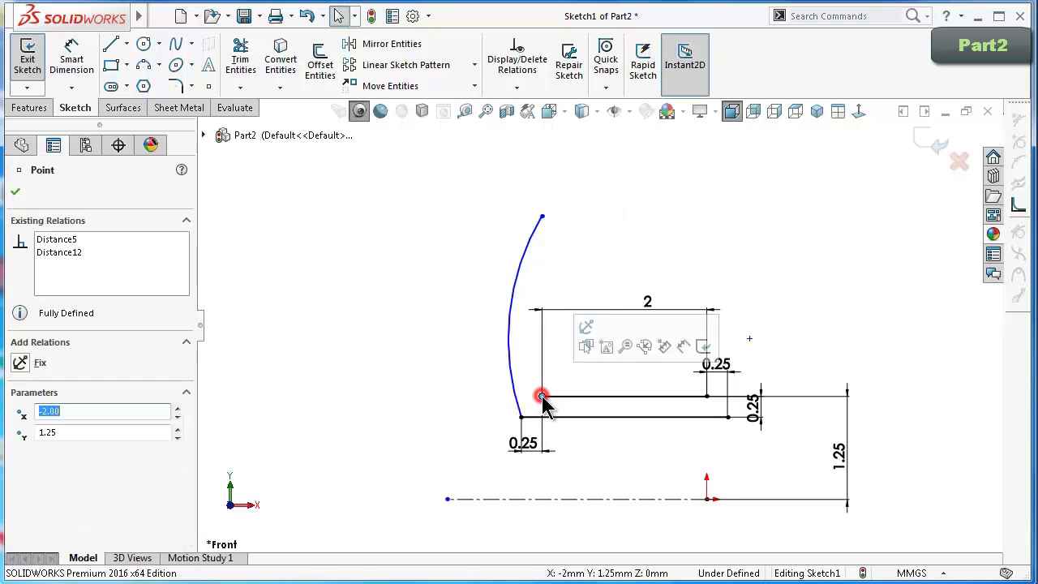
pyautogui.keyDown('ctrl'); pyautogui.click(542, 217); pyautogui.keyUp('ctrl')
pyautogui.click(607, 148)
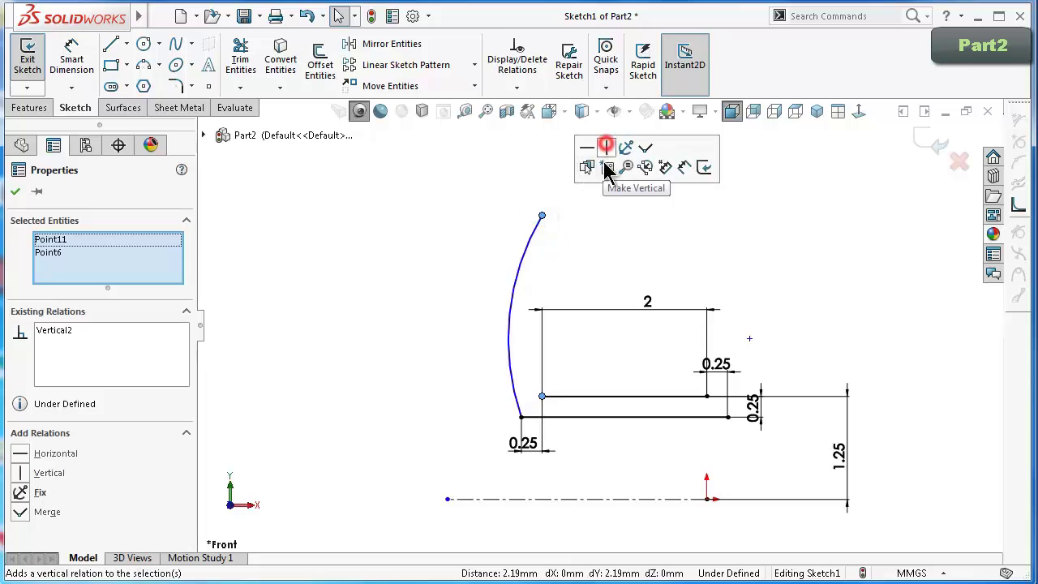
pyautogui.click(624, 236)
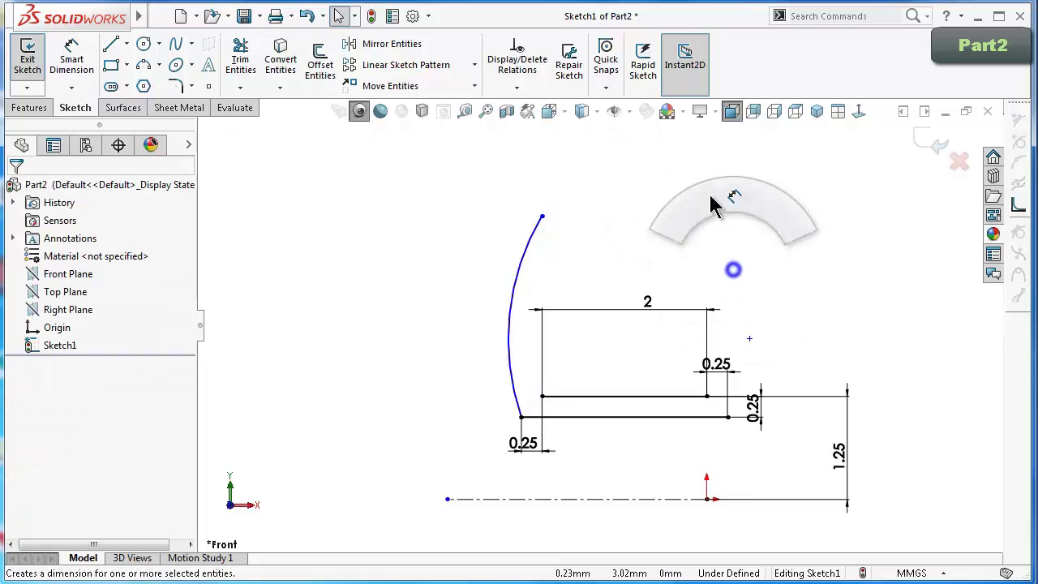
# Dimension the arc radius as 2.5 and move the R2.50 label left.
pyautogui.moveTo(714, 283); pyautogui.dragTo(713, 204, button='right')
pyautogui.click(529, 253)
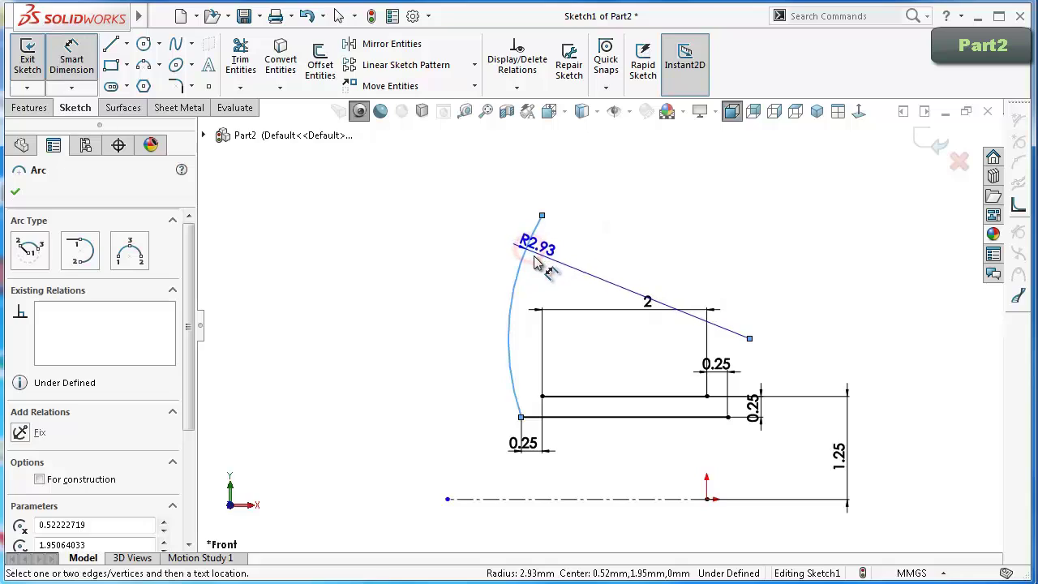
pyautogui.click(538, 259)
pyautogui.write('2.5')
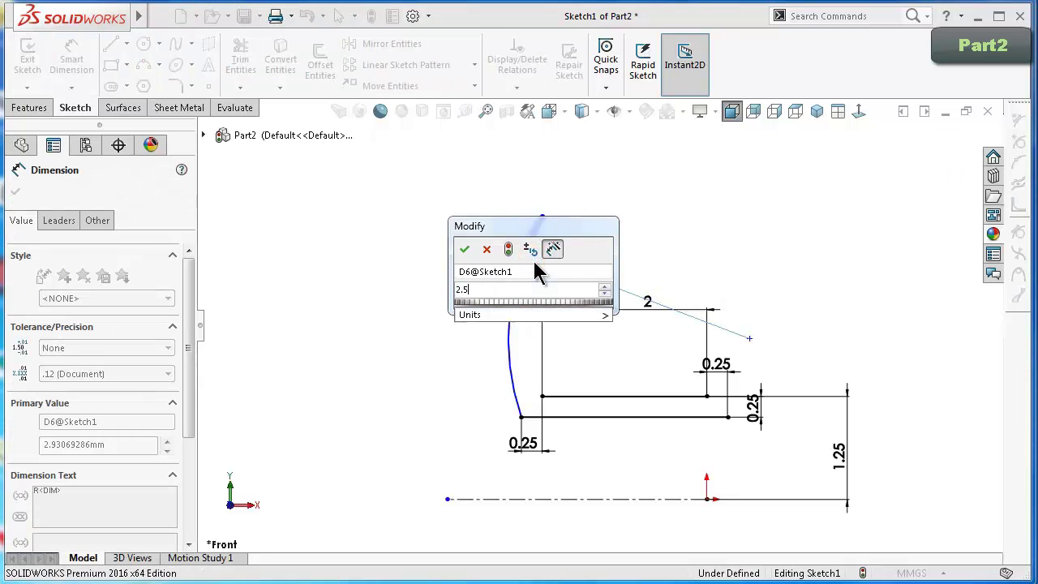
pyautogui.press('Return')
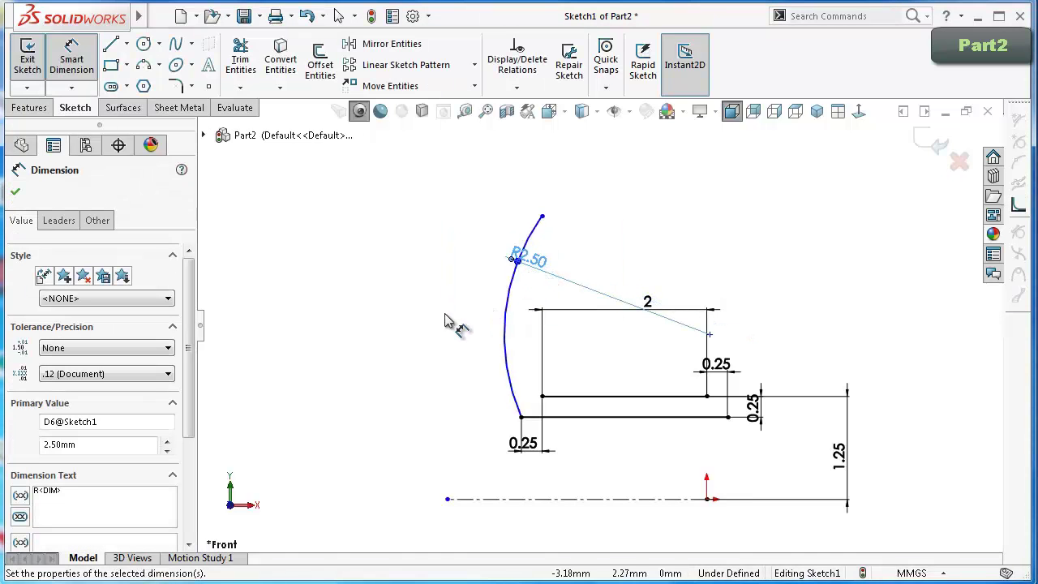
pyautogui.click(433, 314)
pyautogui.moveTo(528, 260); pyautogui.dragTo(383, 304)
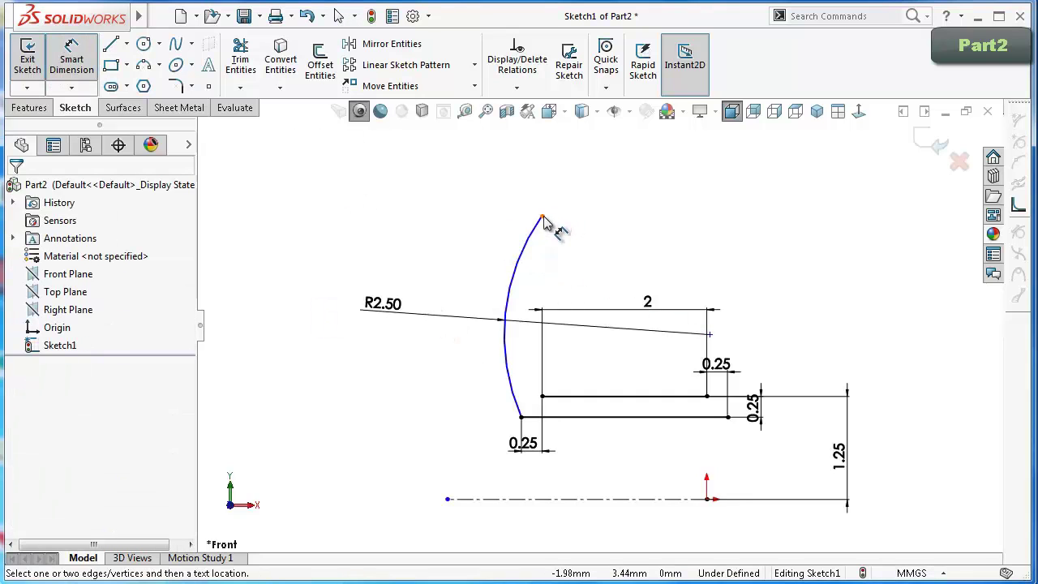
# Set the arc top's height above the upper line to 1.5 mm.
pyautogui.click(543, 217)
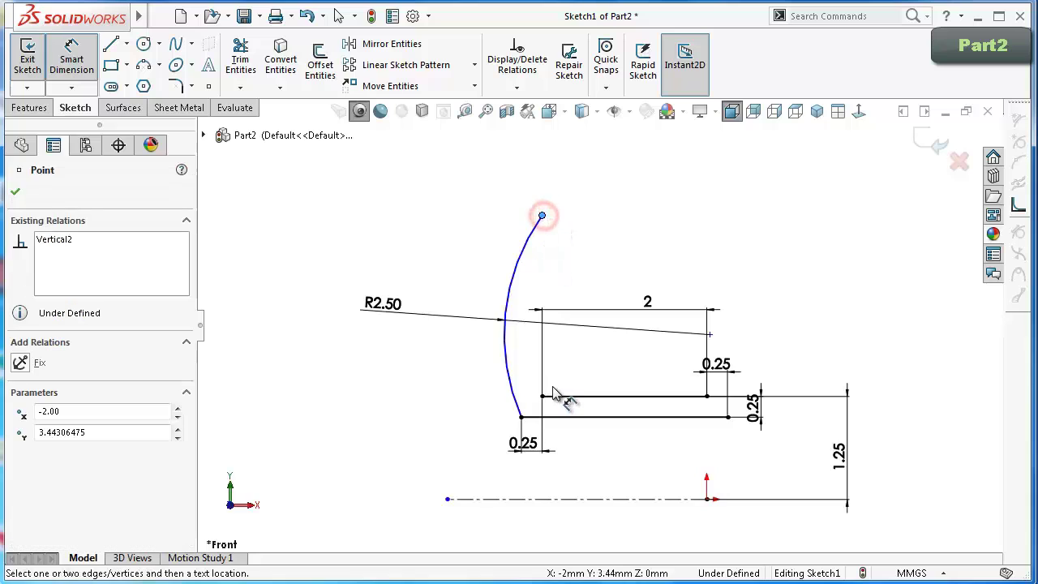
pyautogui.click(542, 397)
pyautogui.click(324, 360)
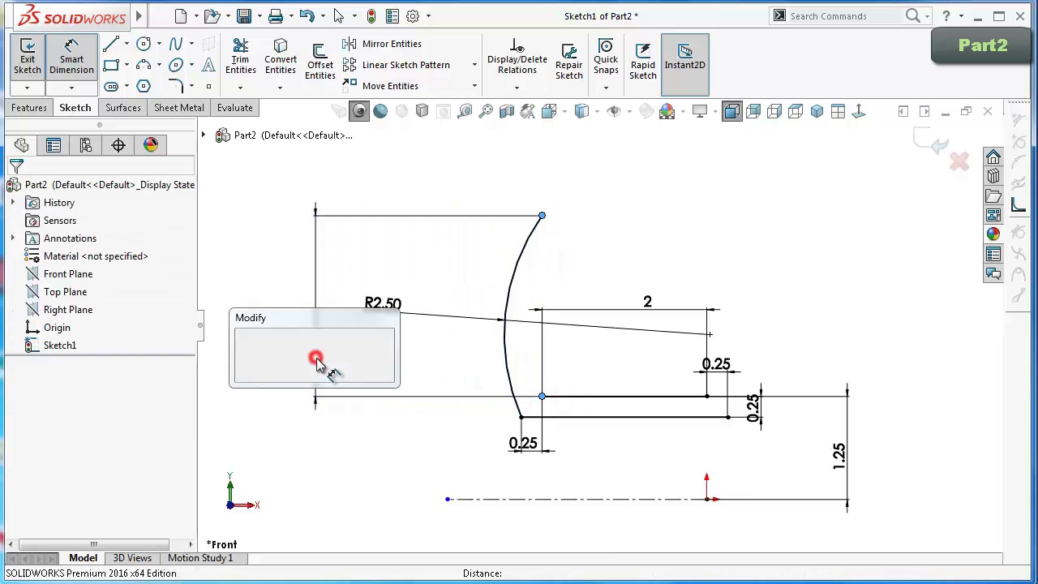
pyautogui.write('1.5')
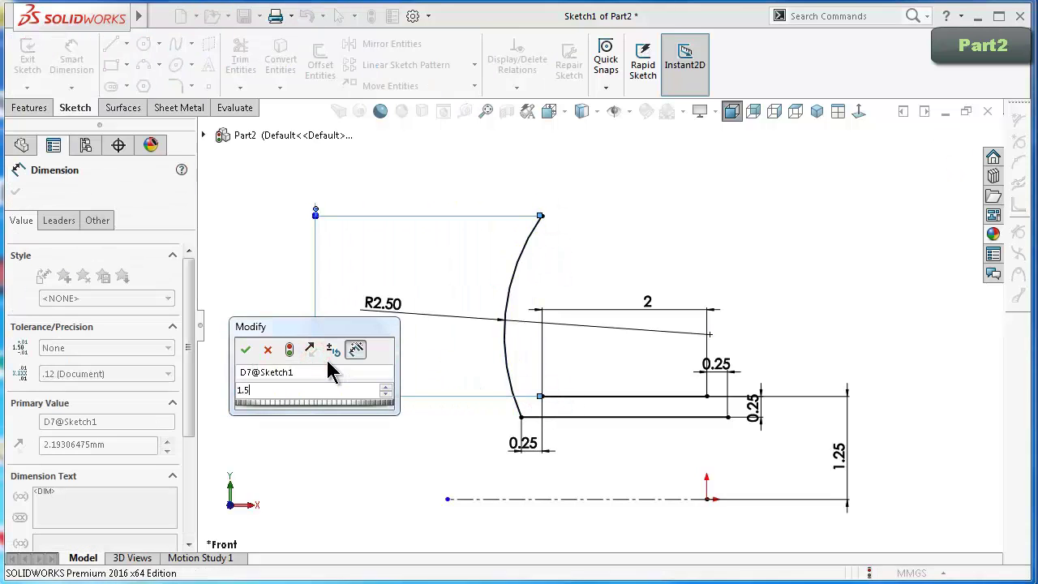
pyautogui.press('Return')
pyautogui.click(369, 459)
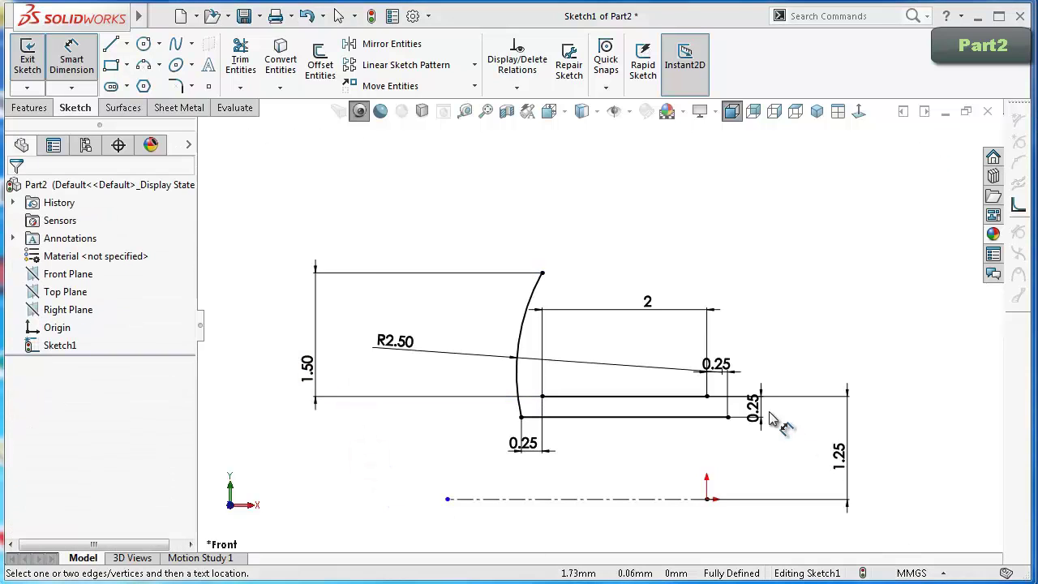
# Move the two 0.25 dimension labels below the profile.
pyautogui.click(726, 418)
pyautogui.click(726, 464)
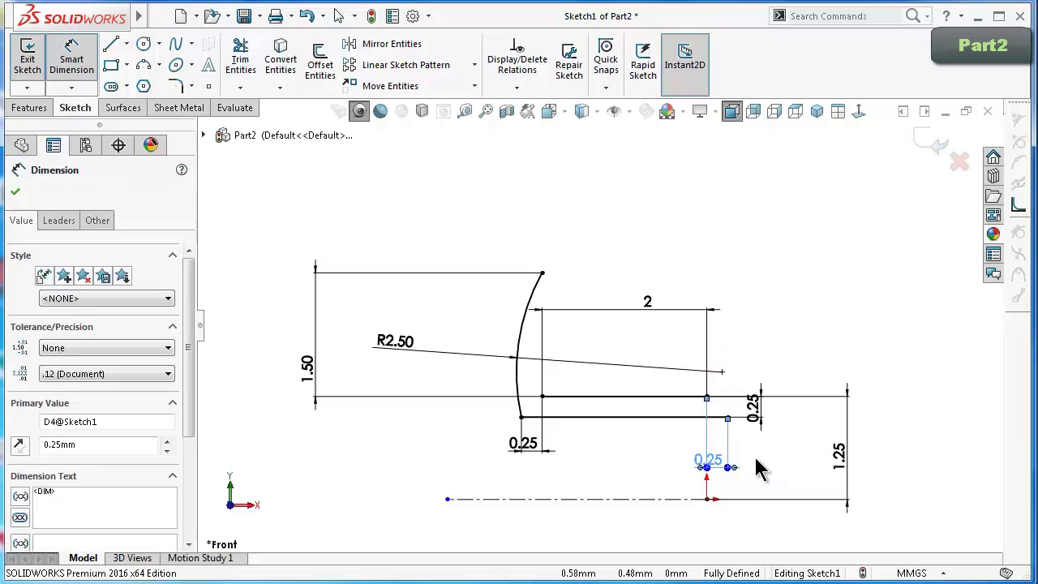
pyautogui.press('Escape')
pyautogui.moveTo(756, 410); pyautogui.dragTo(771, 459)
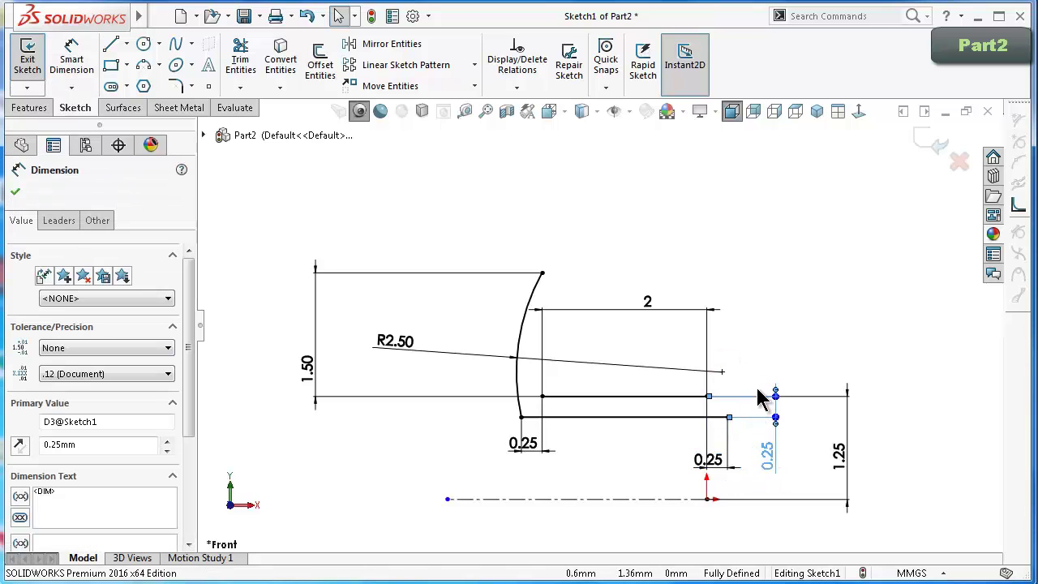
pyautogui.click(142, 67)
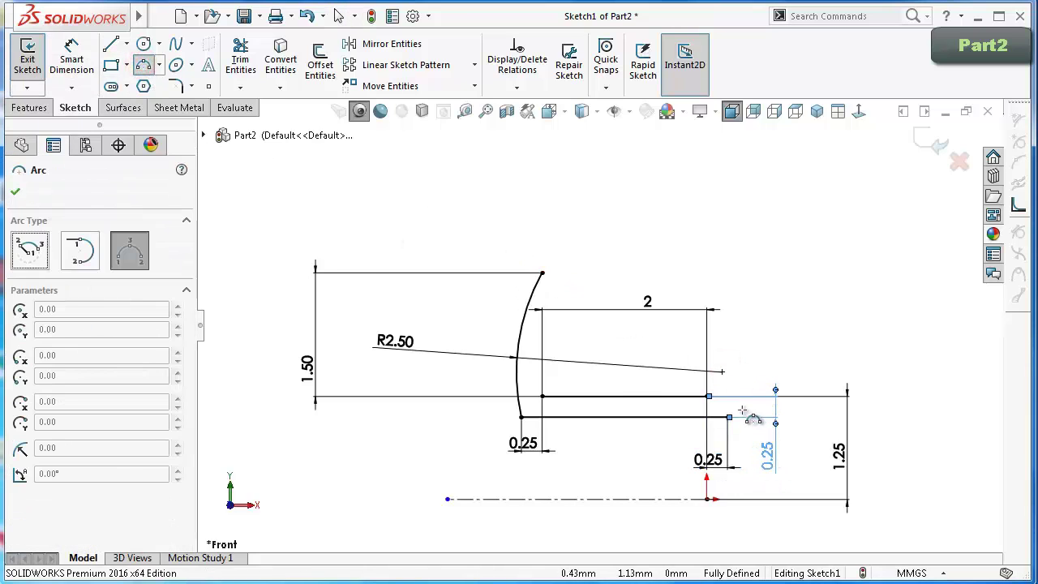
pyautogui.scroll(-2, 834, 400)
# Offset only the arc by 0.25 mm.
pyautogui.click(320, 68)
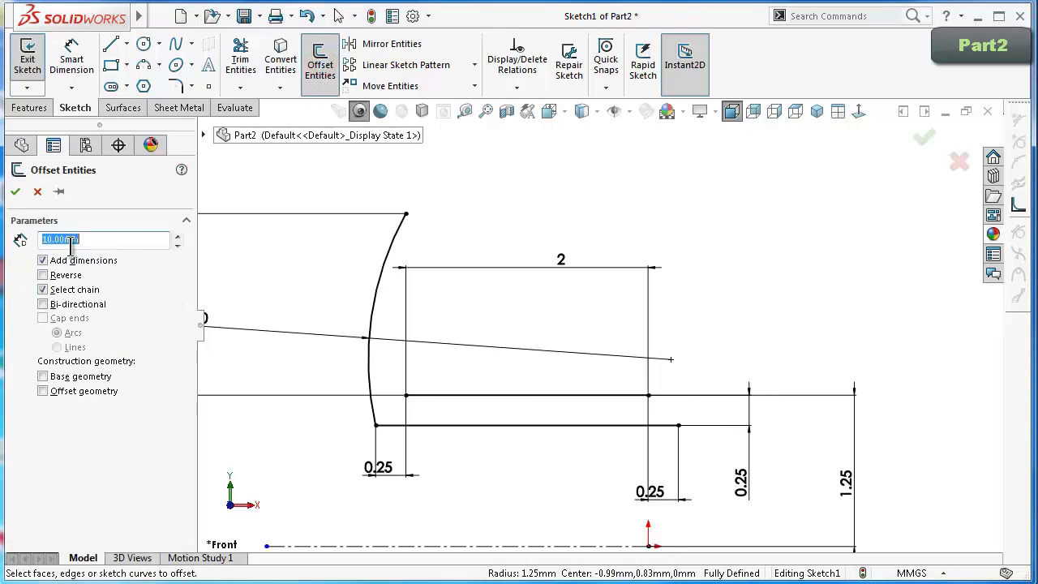
pyautogui.write('0.25')
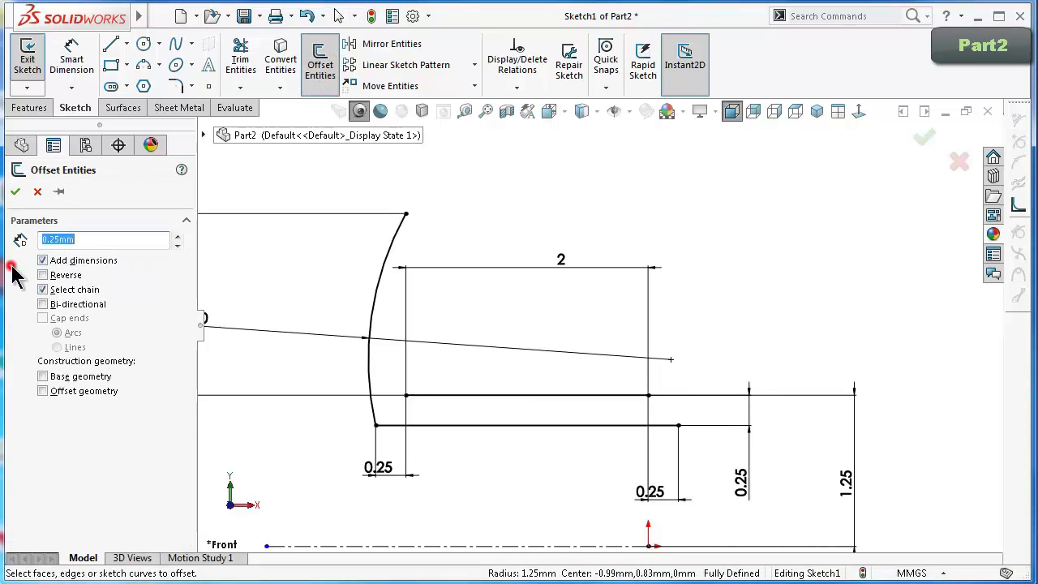
pyautogui.click(395, 243)
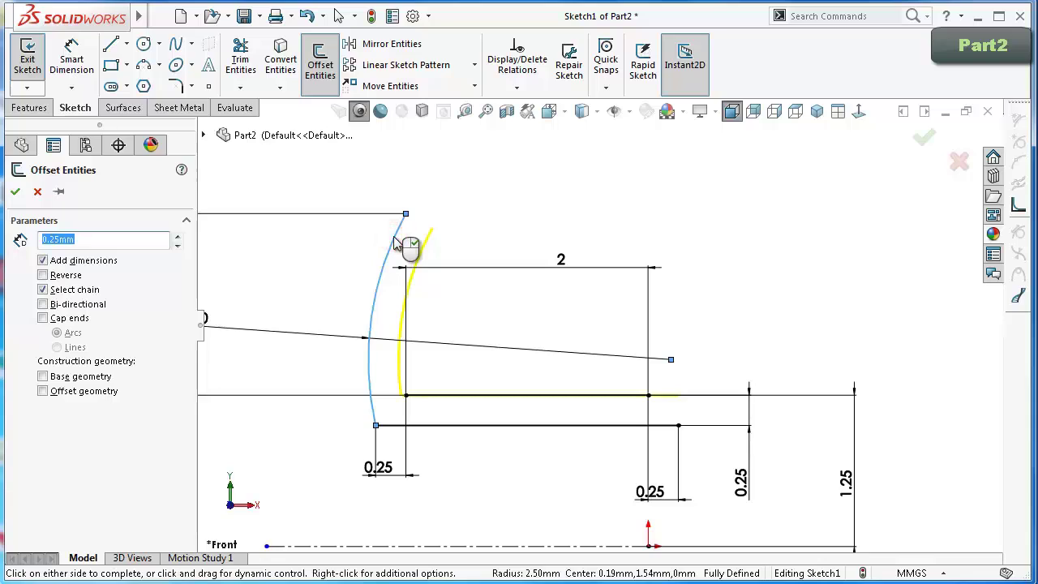
pyautogui.click(43, 289)
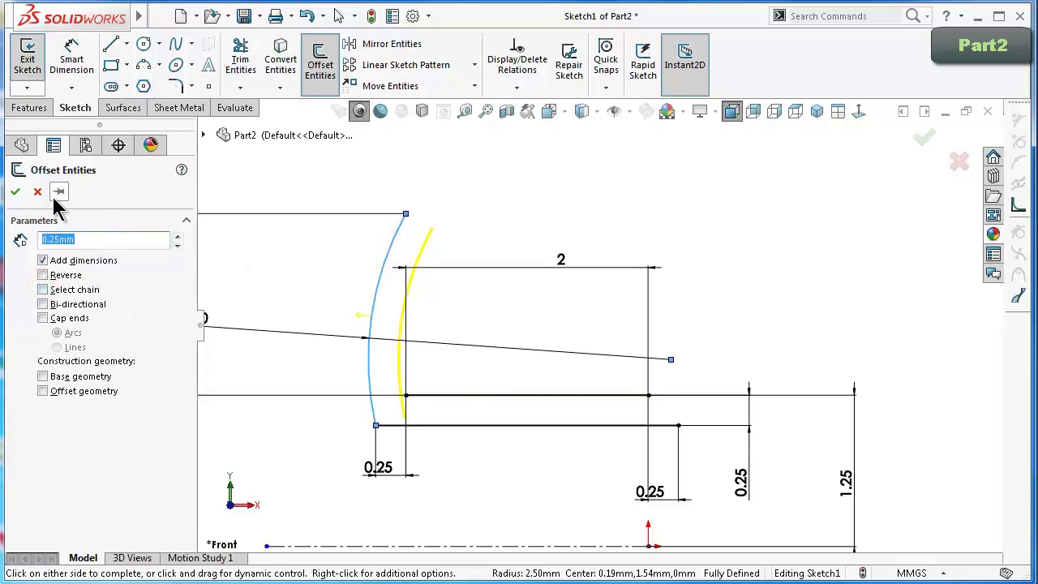
pyautogui.click(14, 191)
pyautogui.scroll(-2, 430, 328)
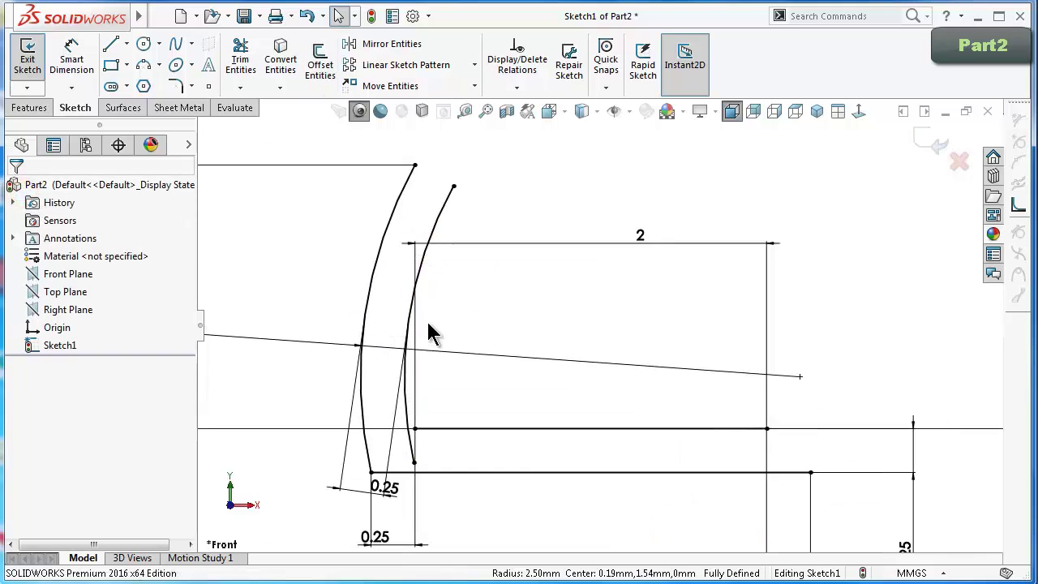
# Draw short lines joining the arc tops and at the strip's inner corner.
pyautogui.click(112, 43)
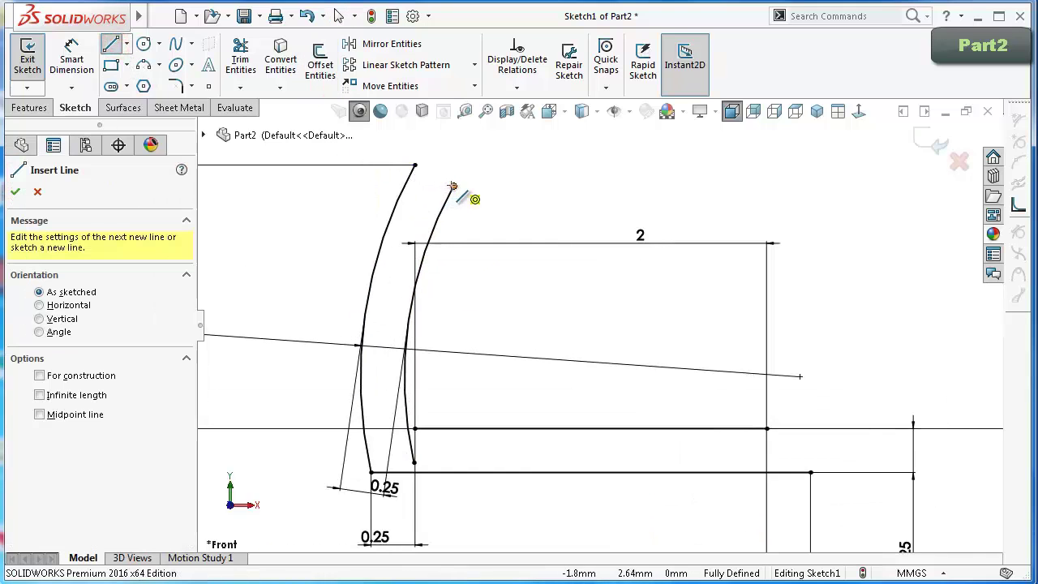
pyautogui.click(452, 185)
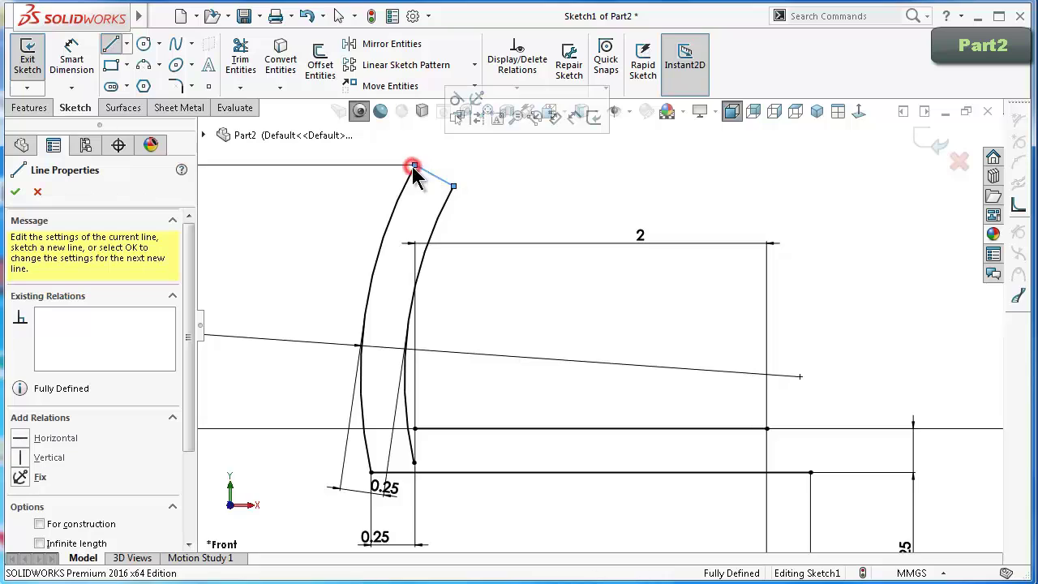
pyautogui.click(413, 166)
pyautogui.press('Escape')
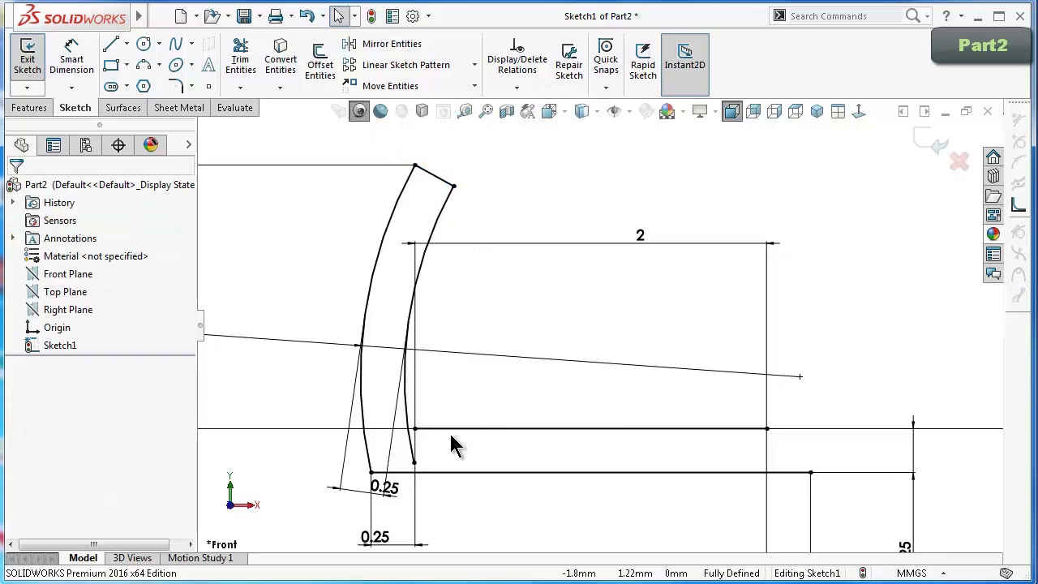
pyautogui.scroll(-3, 444, 432)
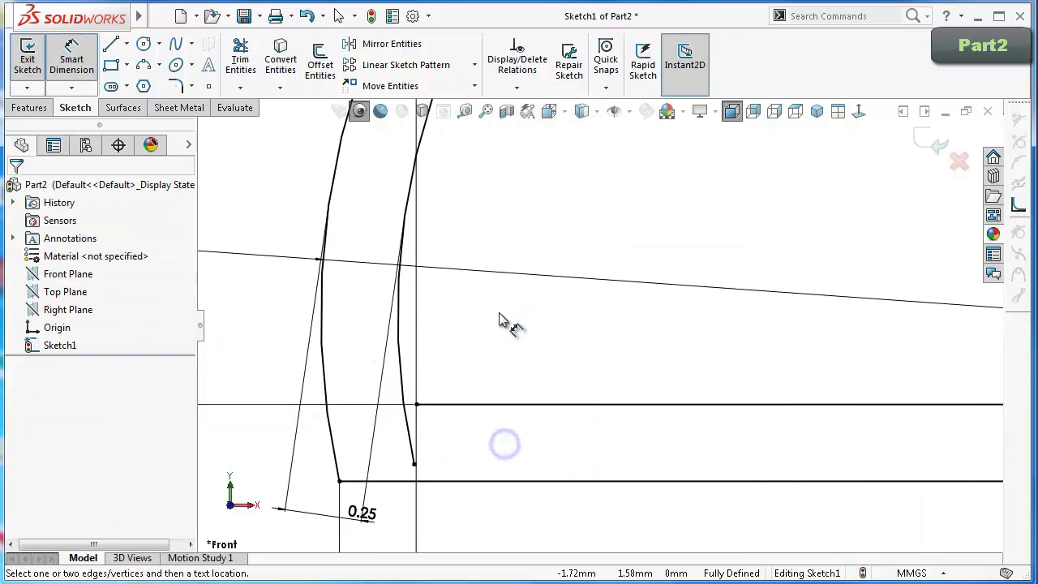
pyautogui.moveTo(470, 335)
pyautogui.mouseDown(button='right')
pyautogui.moveTo(559, 351)
pyautogui.moveTo(452, 352)
pyautogui.mouseUp(button='right')
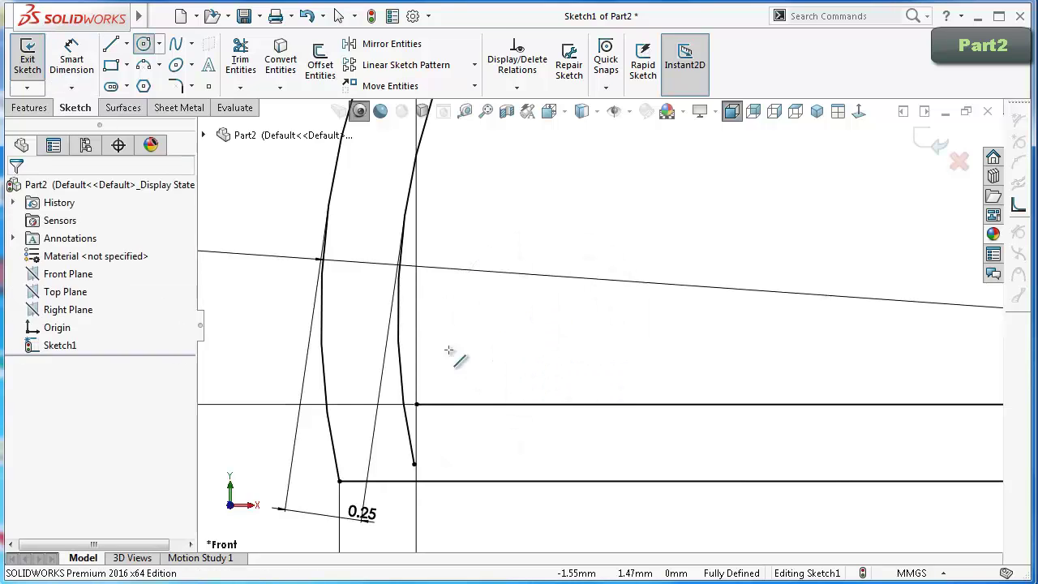
pyautogui.click(415, 403)
pyautogui.scroll(-3, 723, 403)
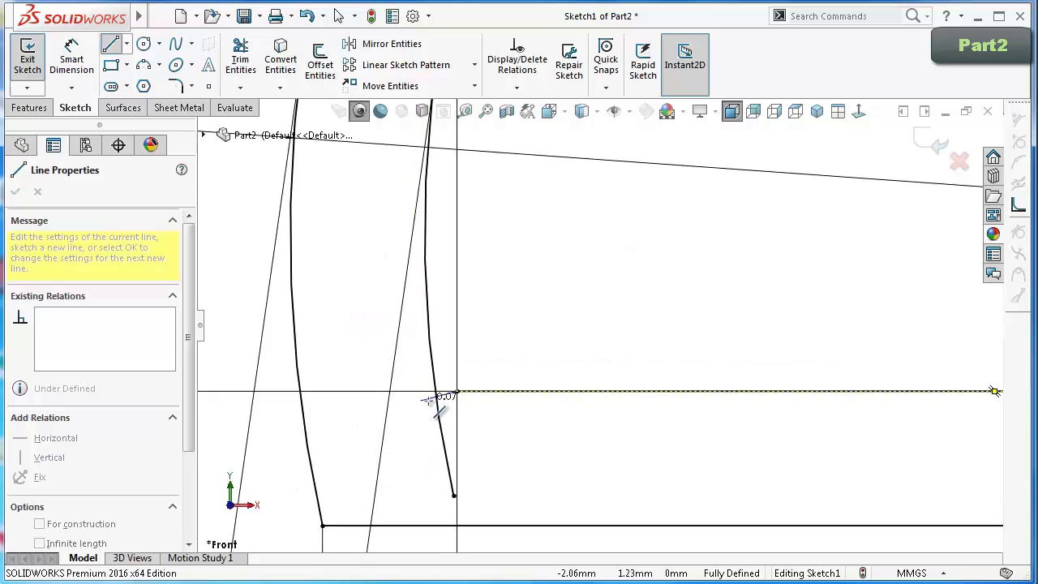
pyautogui.click(434, 391)
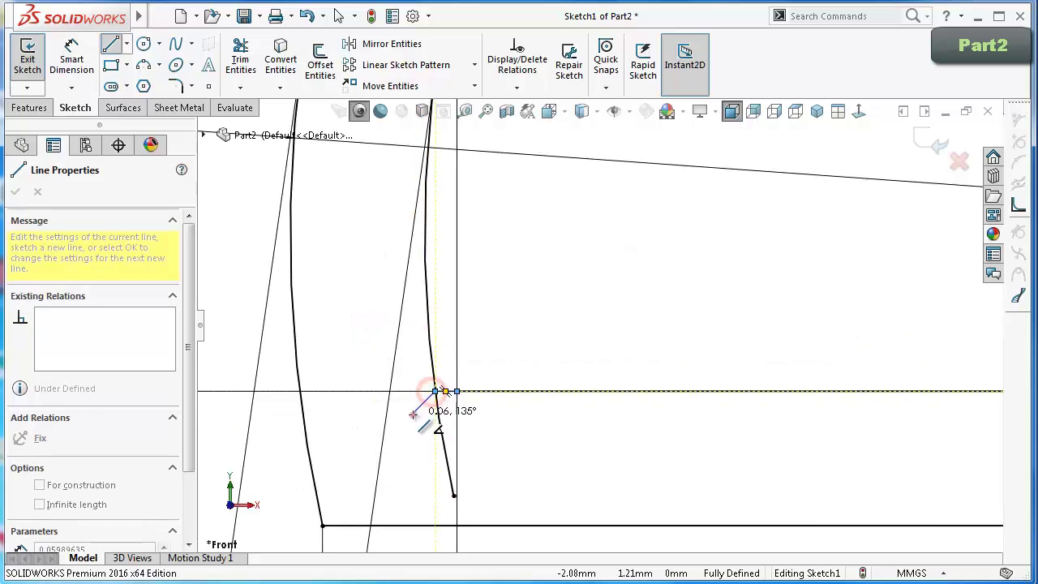
pyautogui.press('Escape')
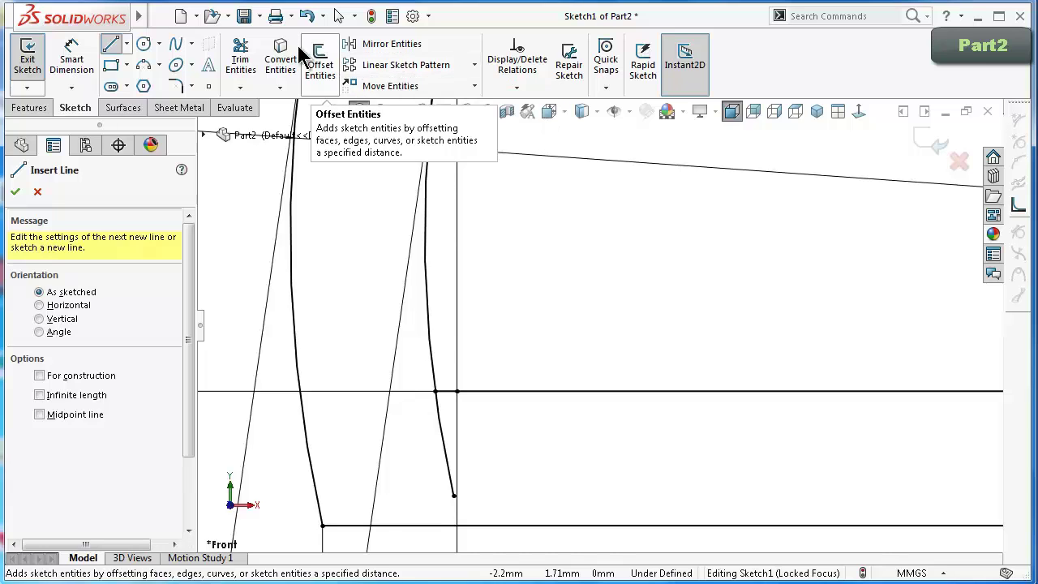
# Trim the stray line segments near the bend.
pyautogui.click(252, 47)
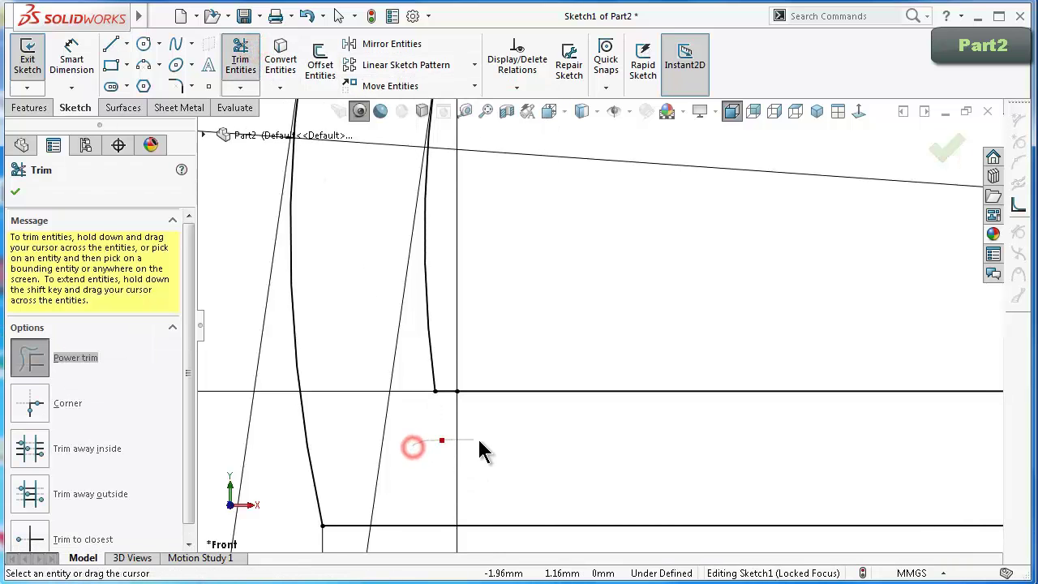
pyautogui.hotkey('ctrl', 'z')
pyautogui.scroll(4, 689, 406)
pyautogui.scroll(3, 730, 333)
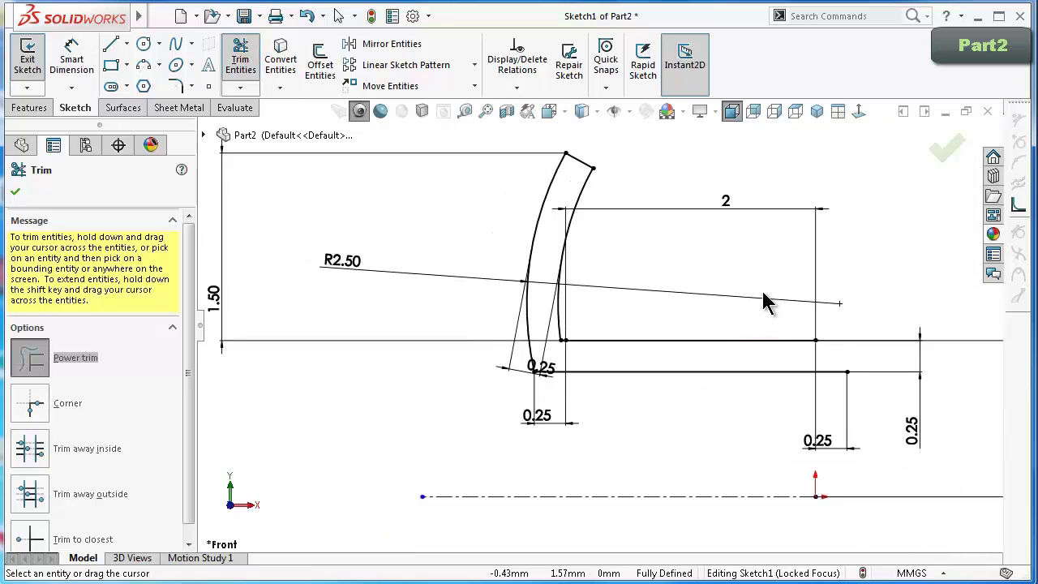
pyautogui.scroll(-2, 763, 292)
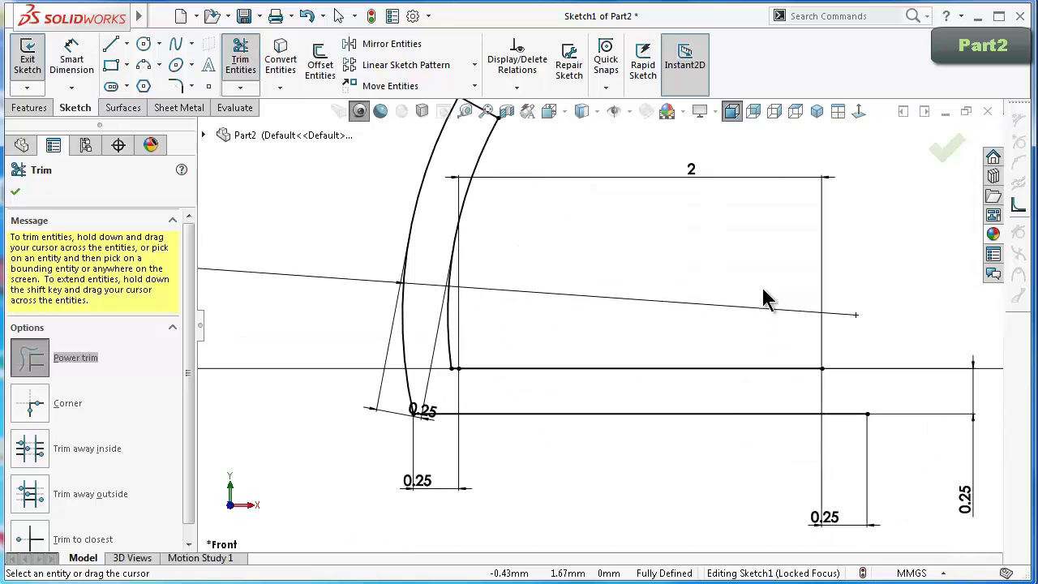
# Draw a vertical line joining the lower and upper lines at the right end.
pyautogui.click(111, 46)
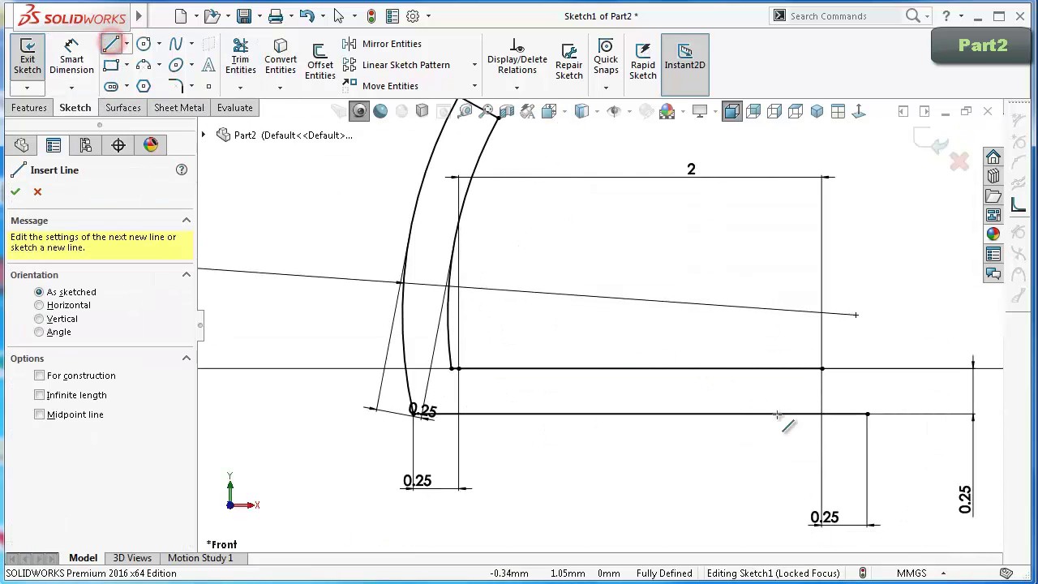
pyautogui.click(868, 414)
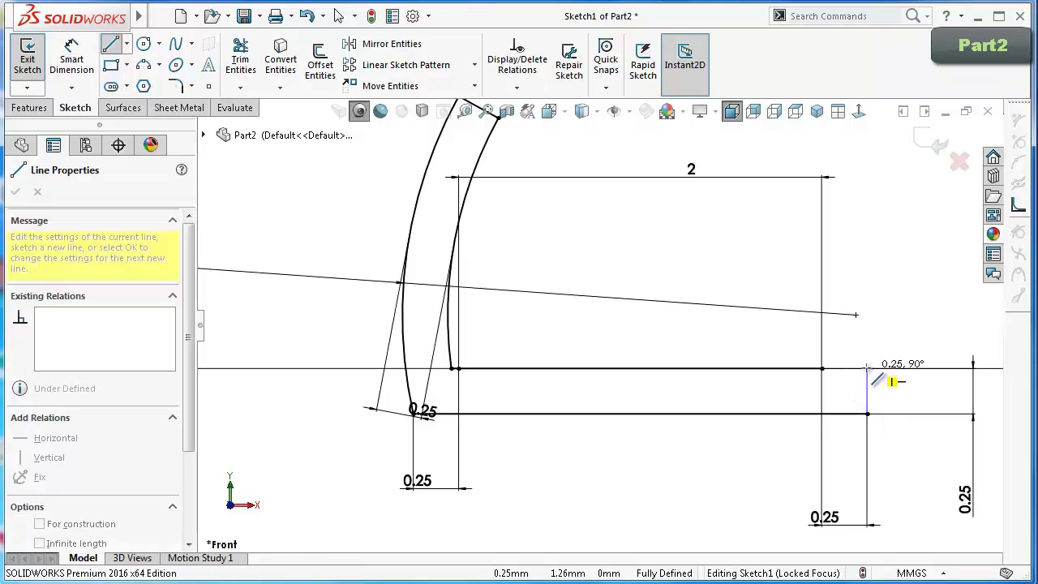
pyautogui.scroll(-3, 869, 376)
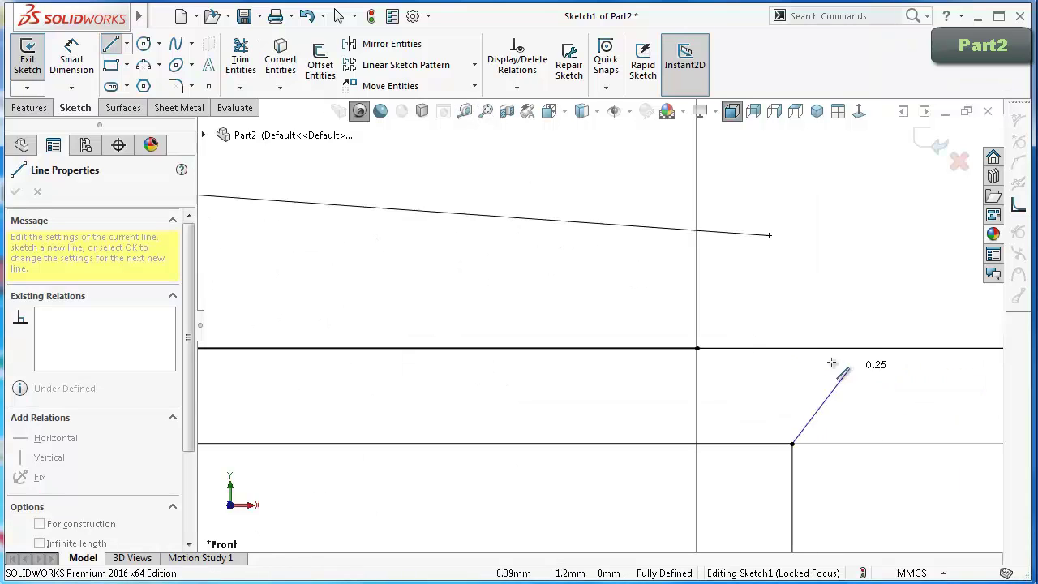
pyautogui.click(793, 349)
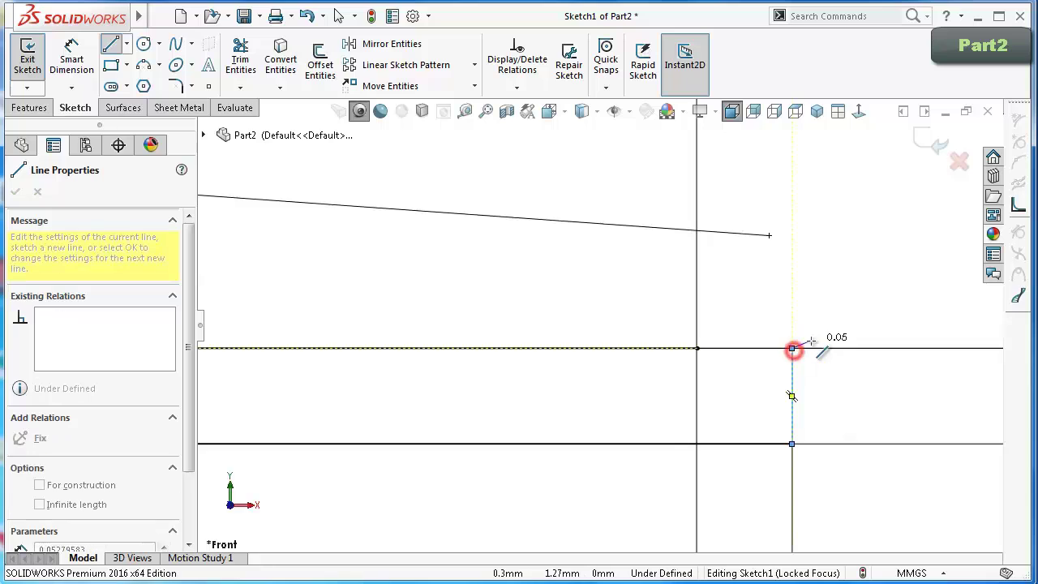
pyautogui.scroll(2, 793, 300)
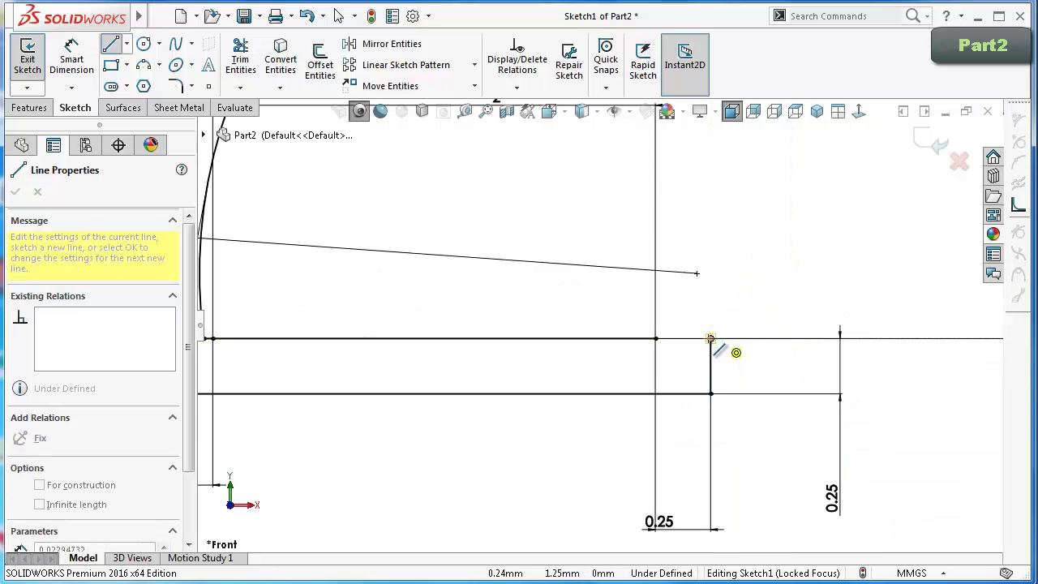
pyautogui.scroll(2, 665, 268)
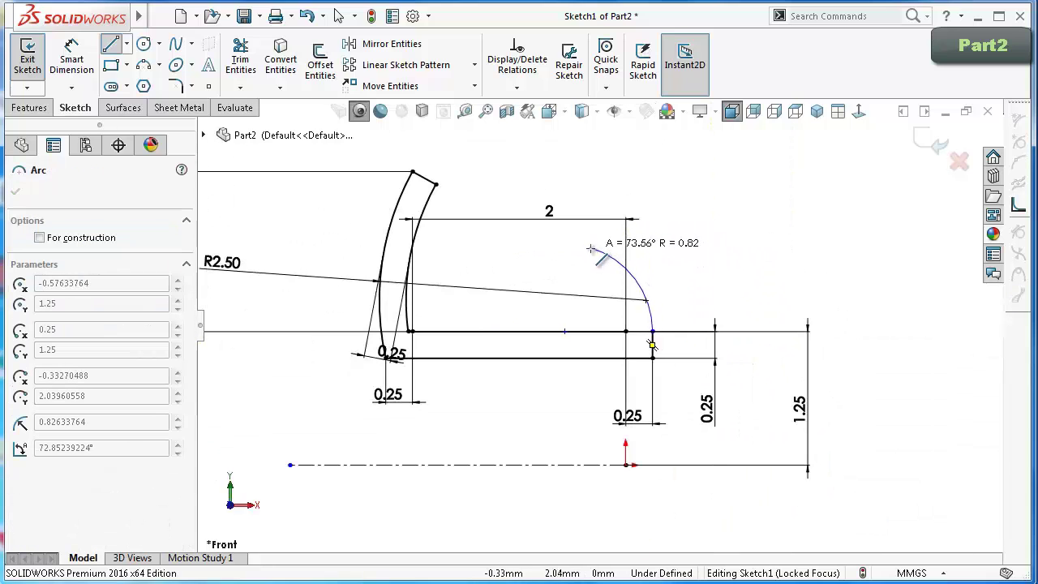
# Finish the tangent arc and dimension its radius as 2.5/2 (1.25).
pyautogui.click(592, 247)
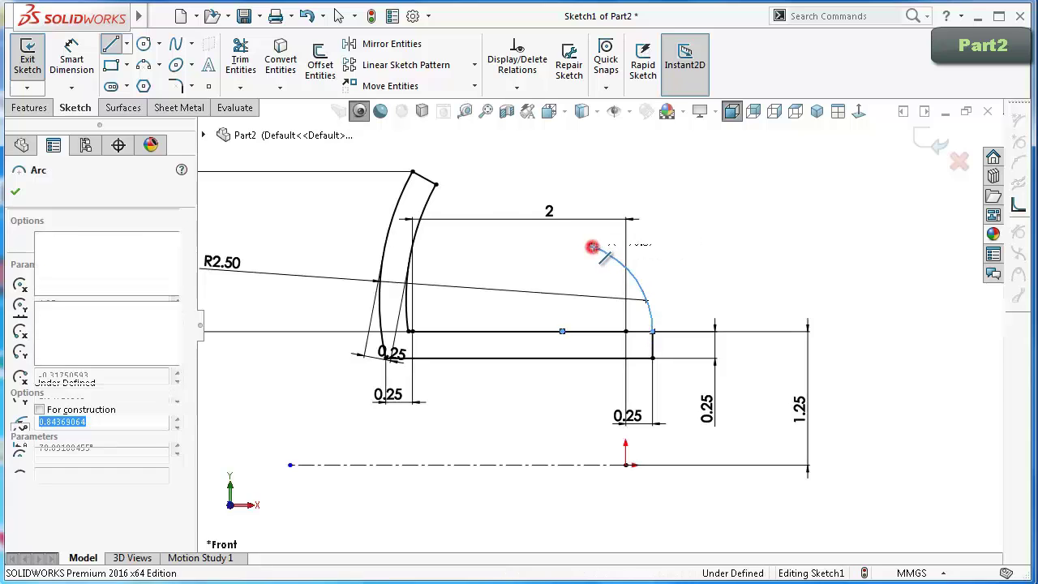
pyautogui.click(696, 258)
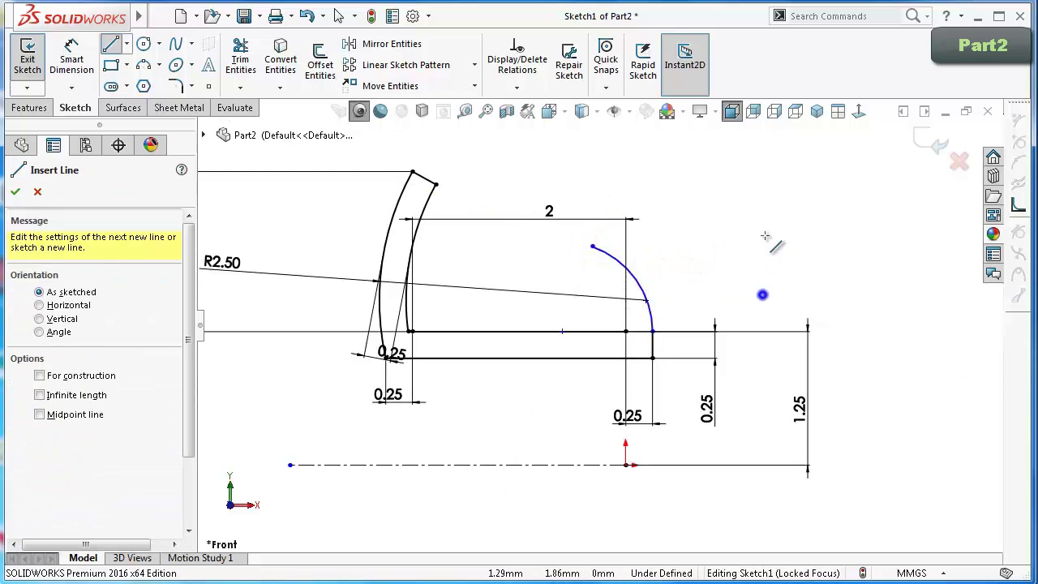
pyautogui.press('s')
pyautogui.click(730, 258)
pyautogui.scroll(-3, 682, 308)
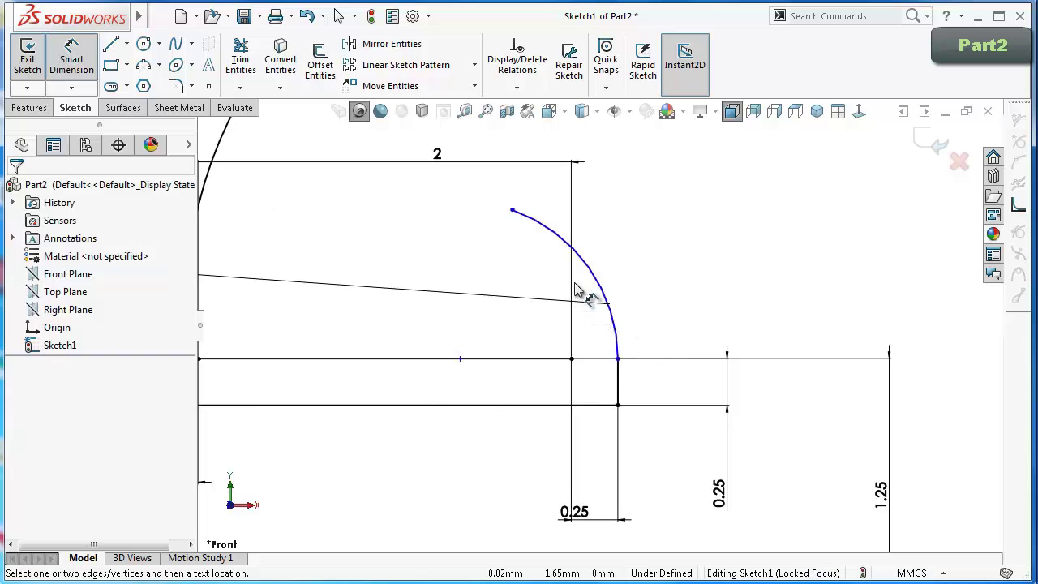
pyautogui.click(568, 249)
pyautogui.click(539, 276)
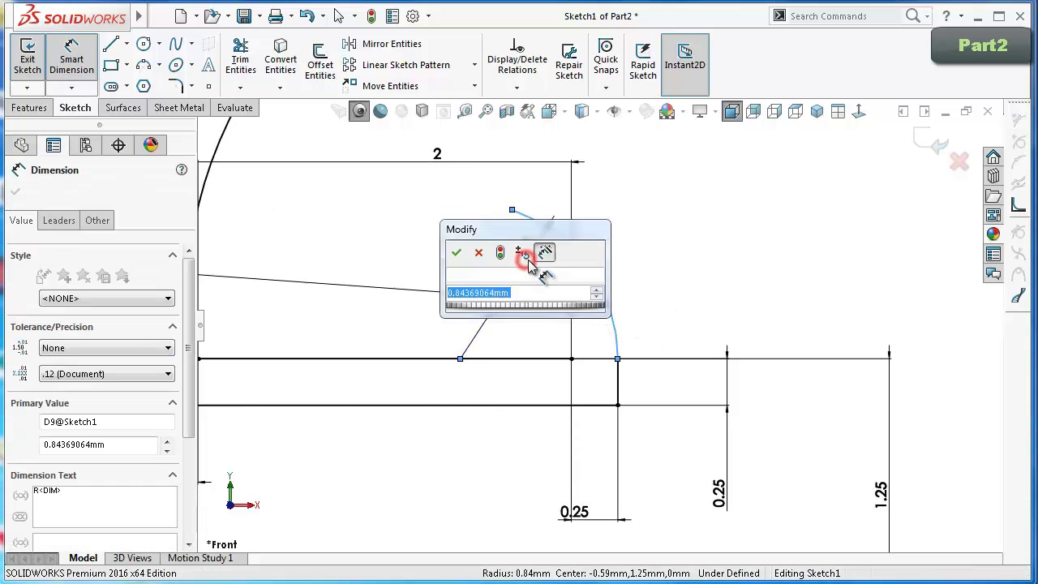
pyautogui.write('2.5')
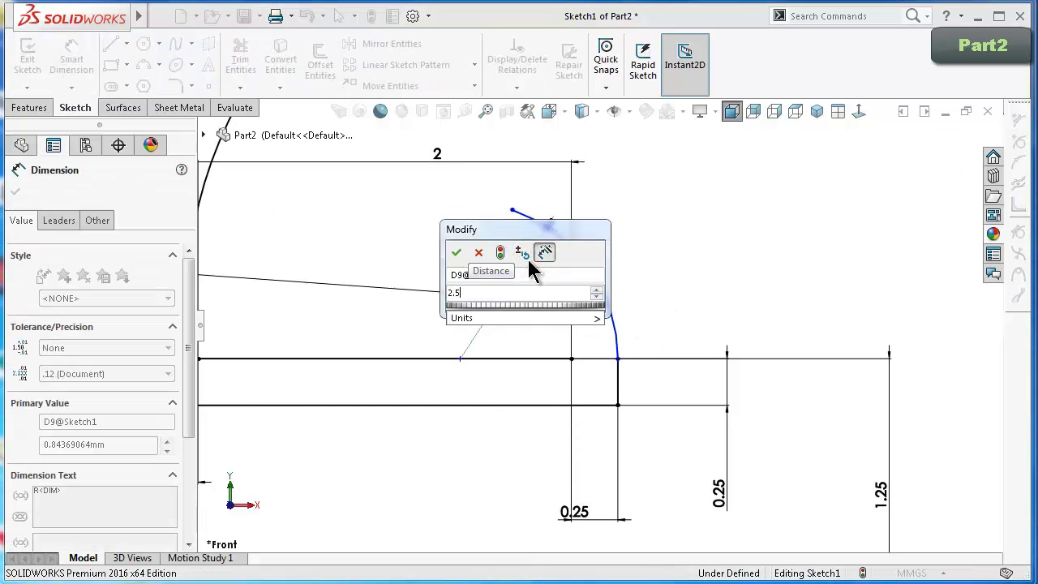
pyautogui.write('/2')
pyautogui.press('Return')
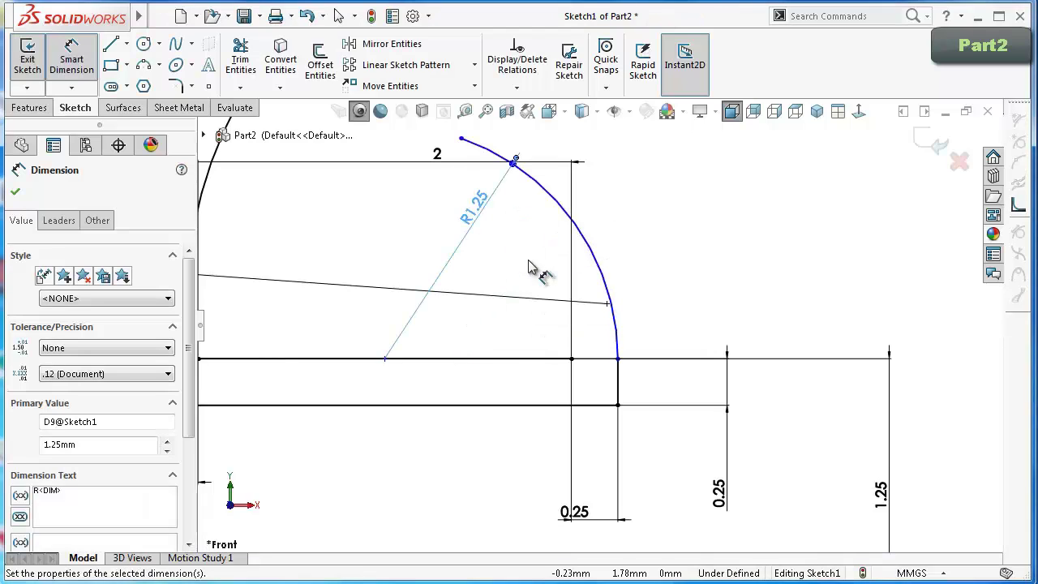
pyautogui.press('Escape')
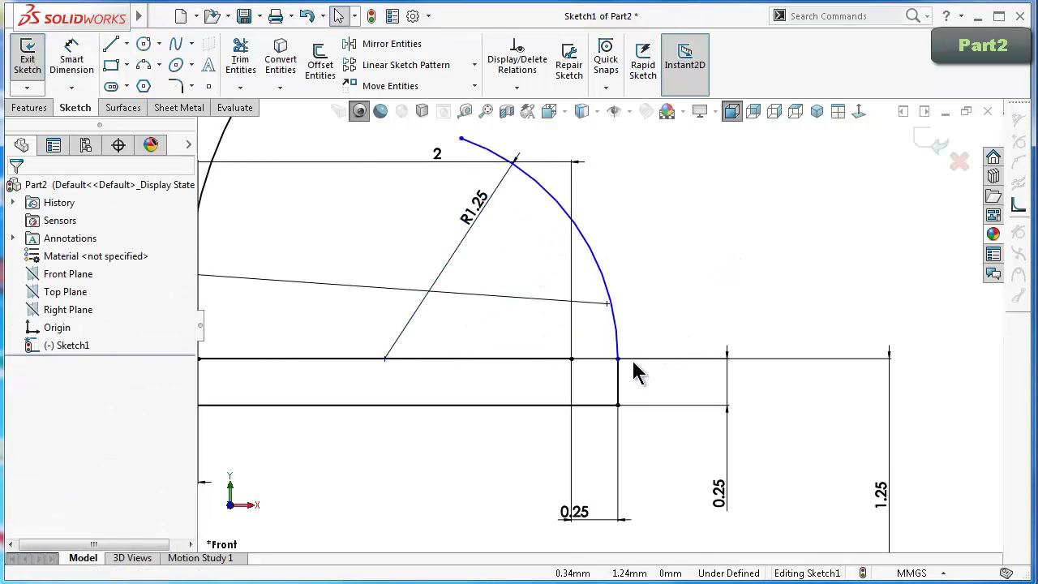
# Make the upper-line point and the arc's lower endpoint horizontal.
pyautogui.click(569, 358)
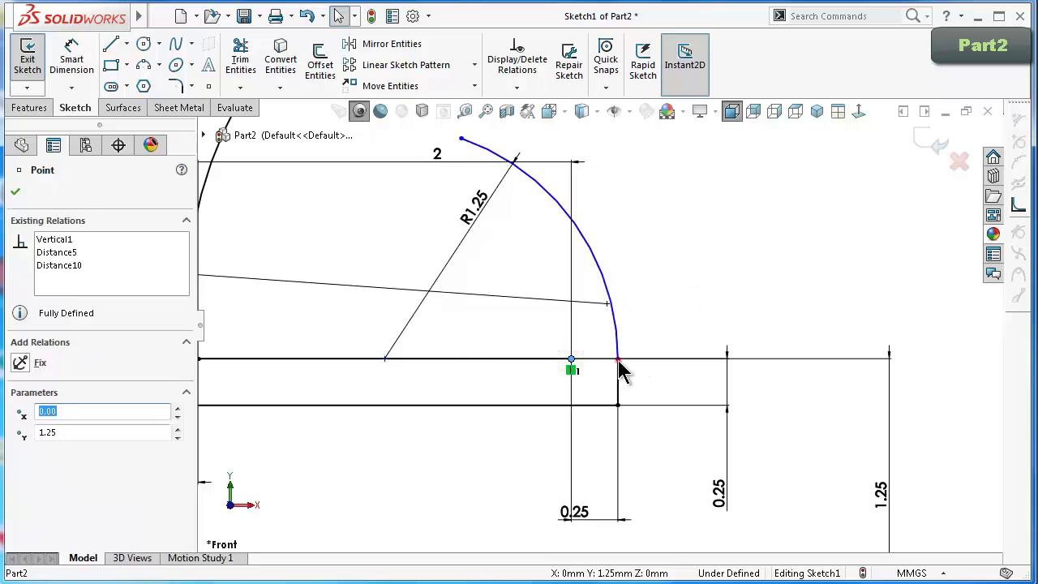
pyautogui.keyDown('ctrl'); pyautogui.click(617, 359); pyautogui.keyUp('ctrl')
pyautogui.click(662, 291)
pyautogui.click(687, 227)
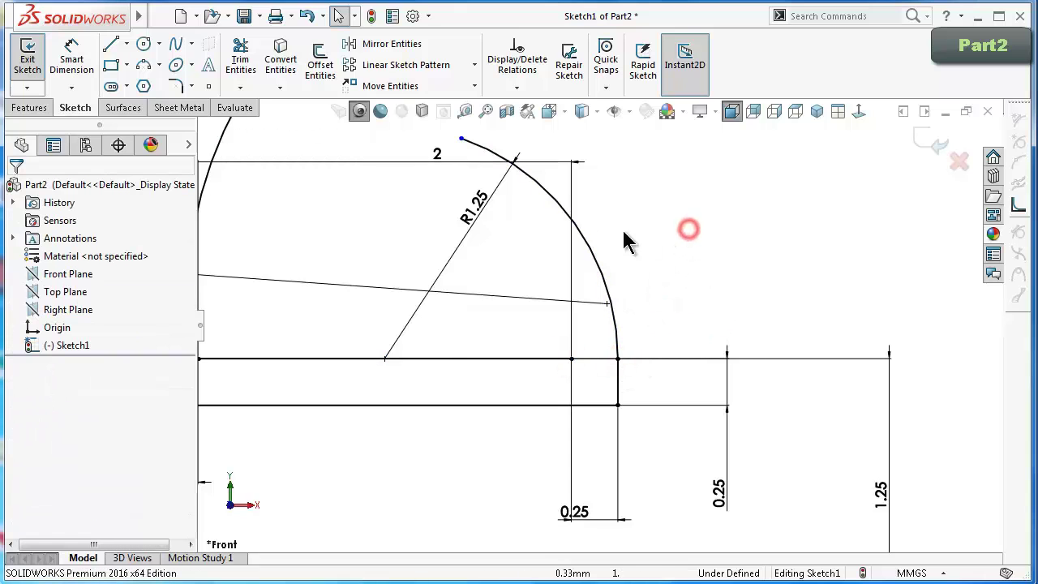
pyautogui.scroll(1, 434, 209)
pyautogui.scroll(1, 426, 206)
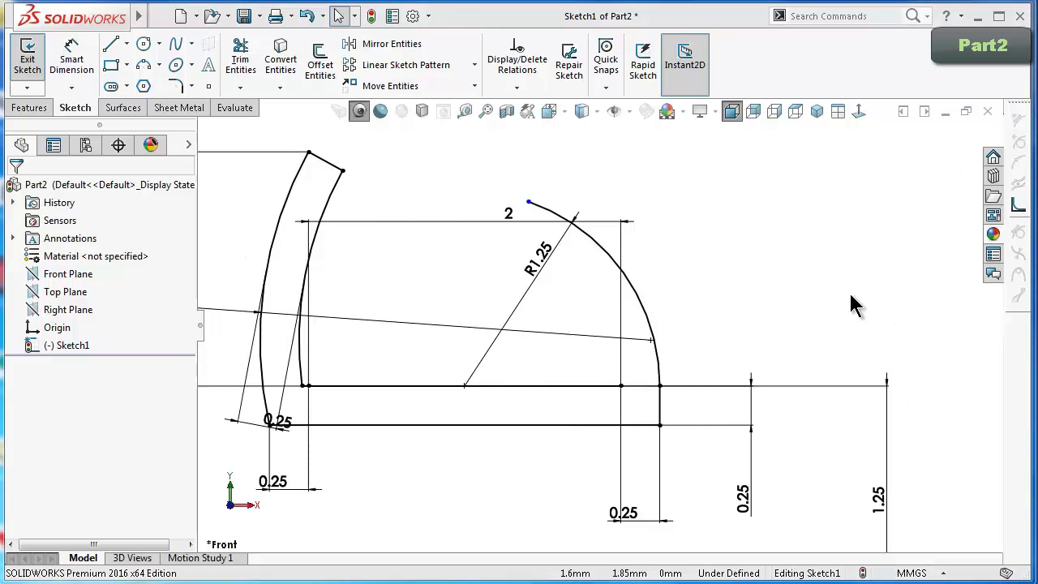
# Dimension the bend's outer tip to the arc's top end as 1.75 mm.
pyautogui.moveTo(857, 304); pyautogui.dragTo(839, 199, button='right')
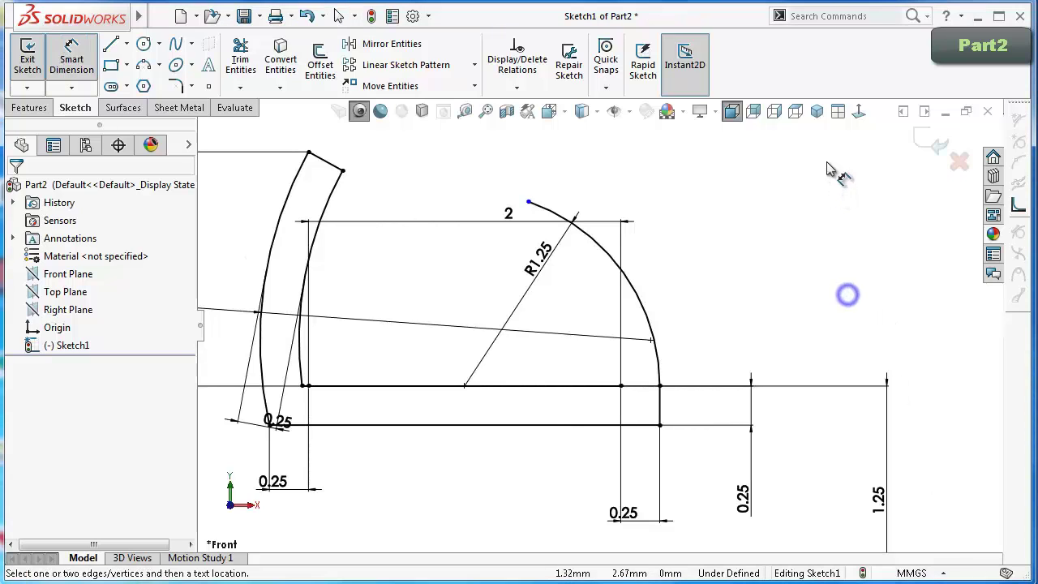
pyautogui.click(342, 171)
pyautogui.click(528, 203)
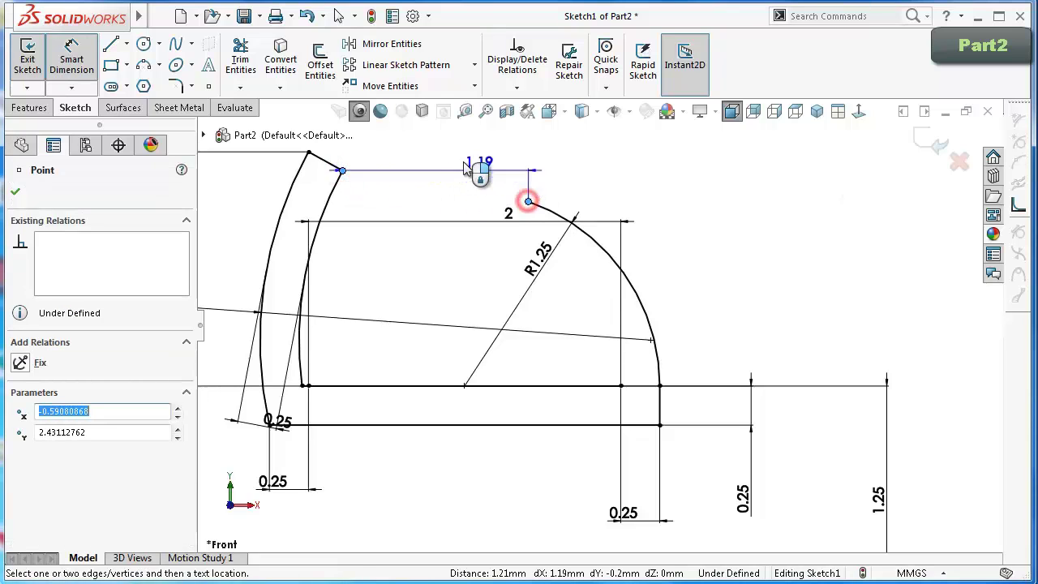
pyautogui.scroll(1, 471, 175)
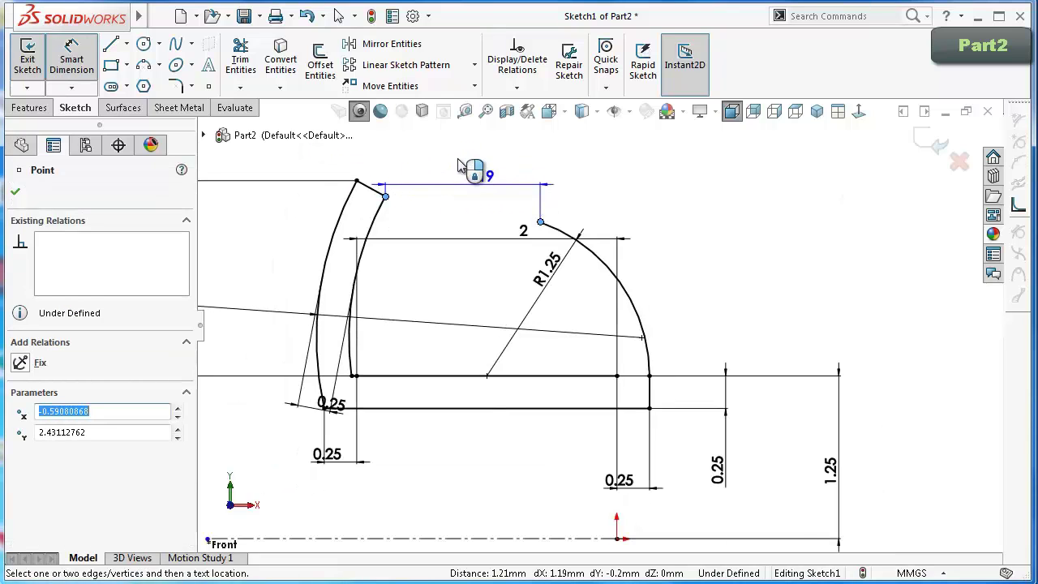
pyautogui.click(458, 167)
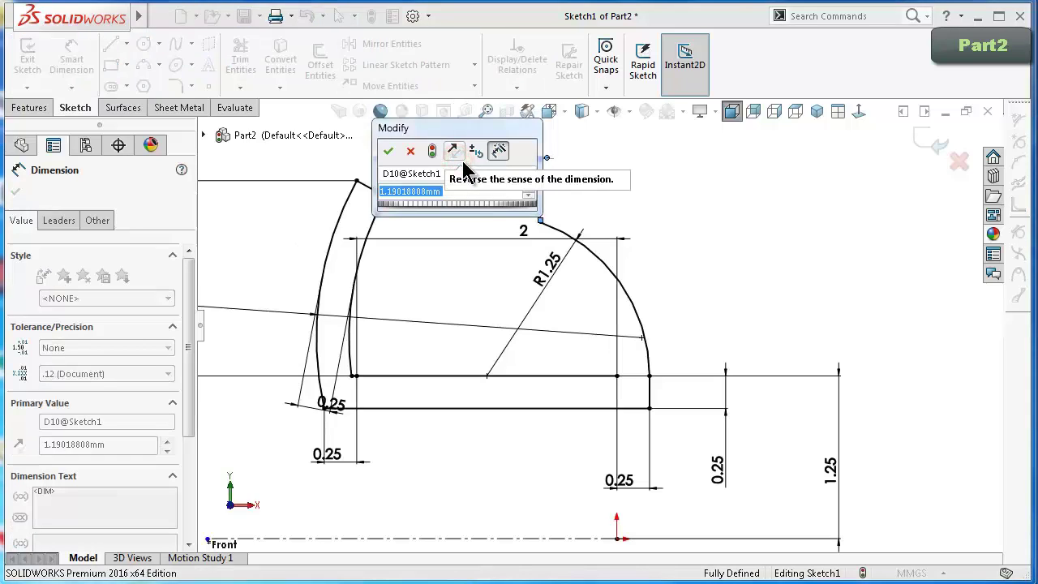
pyautogui.write('1')
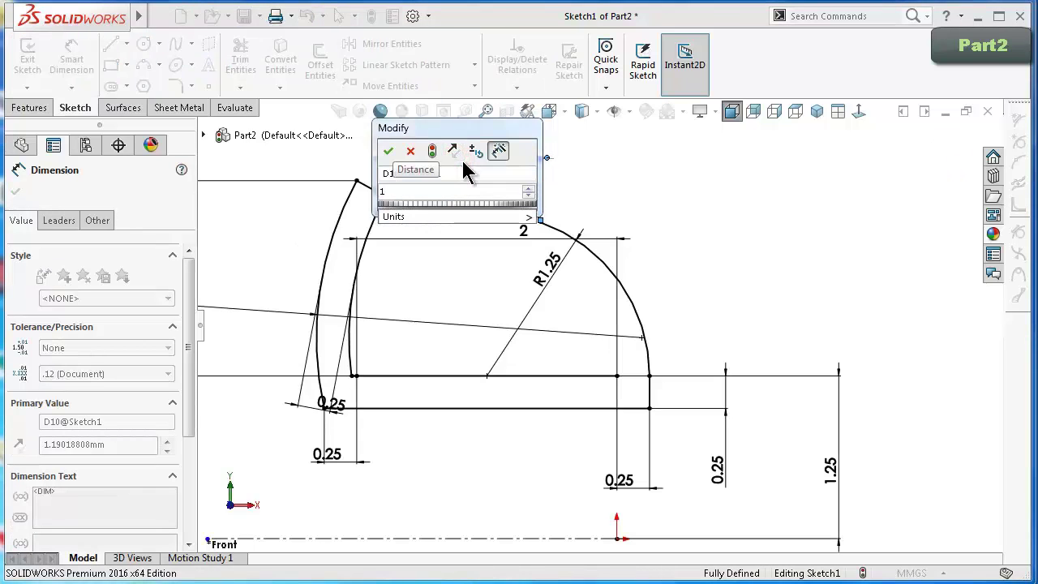
pyautogui.write('.')
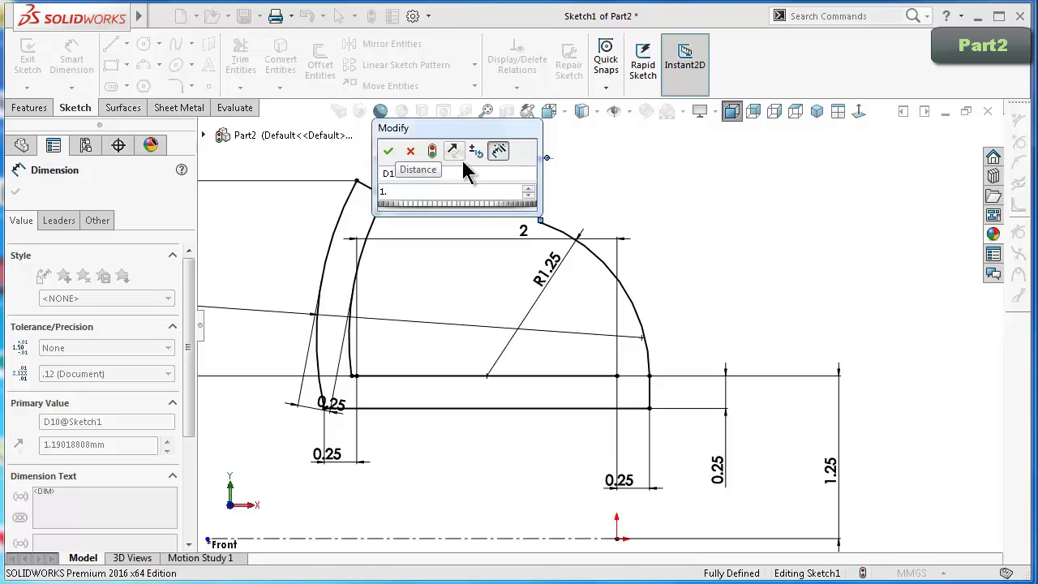
pyautogui.write('75')
pyautogui.press('Return')
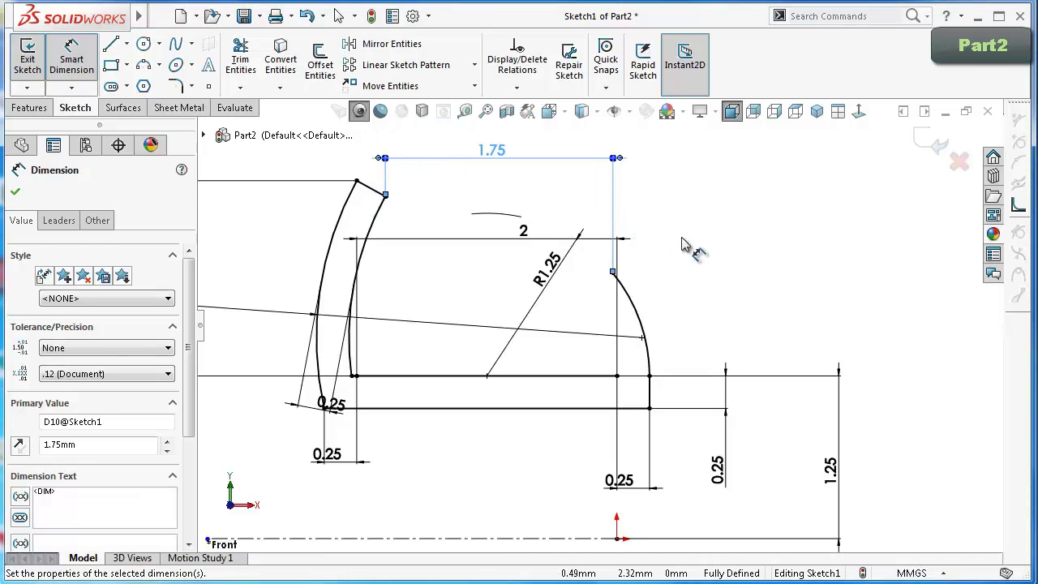
pyautogui.click(682, 237)
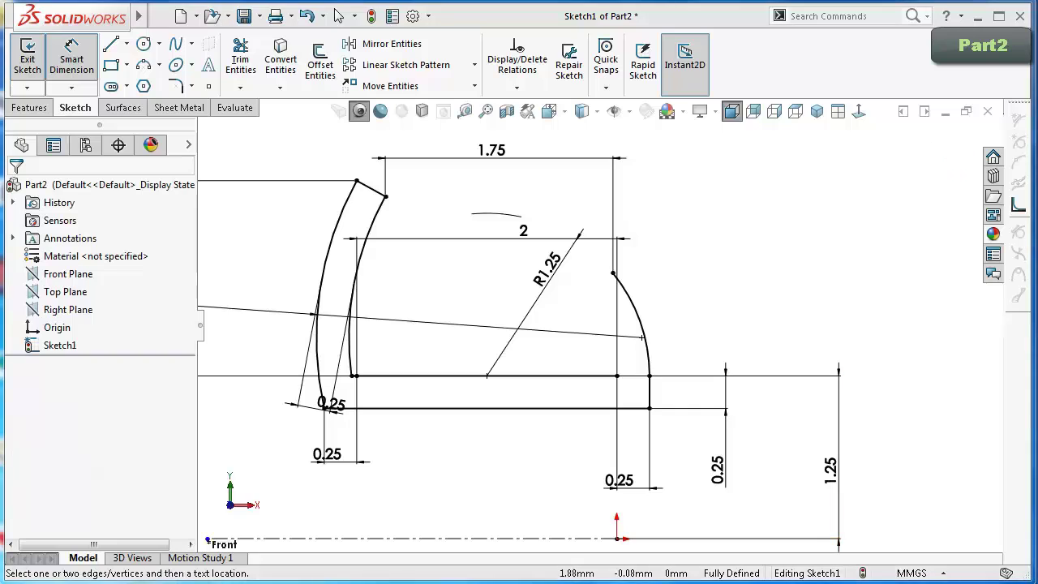
# Offset the R1.25 arc 0.25 mm inward with Reverse checked.
pyautogui.click(320, 65)
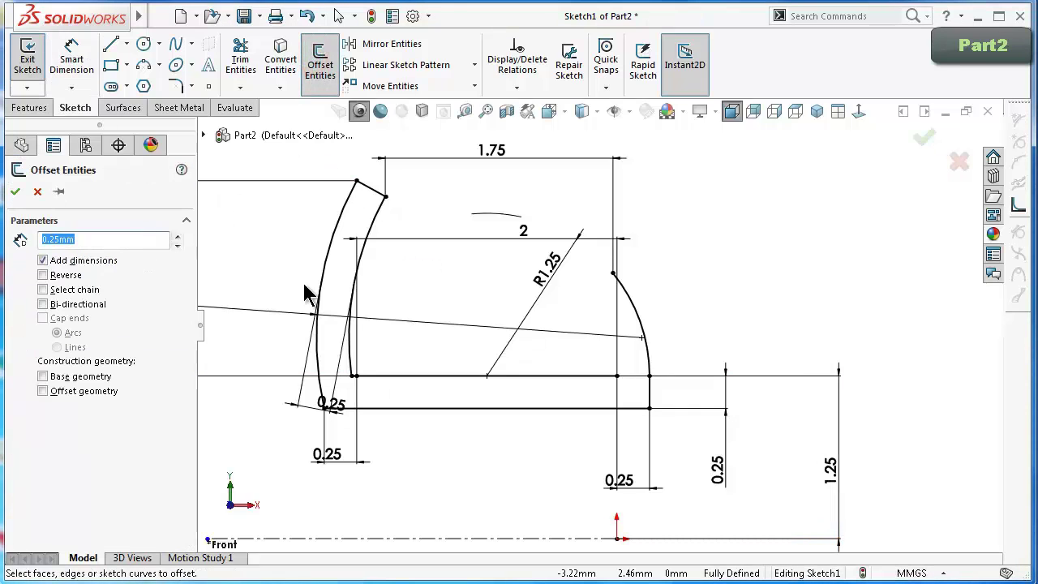
pyautogui.click(625, 292)
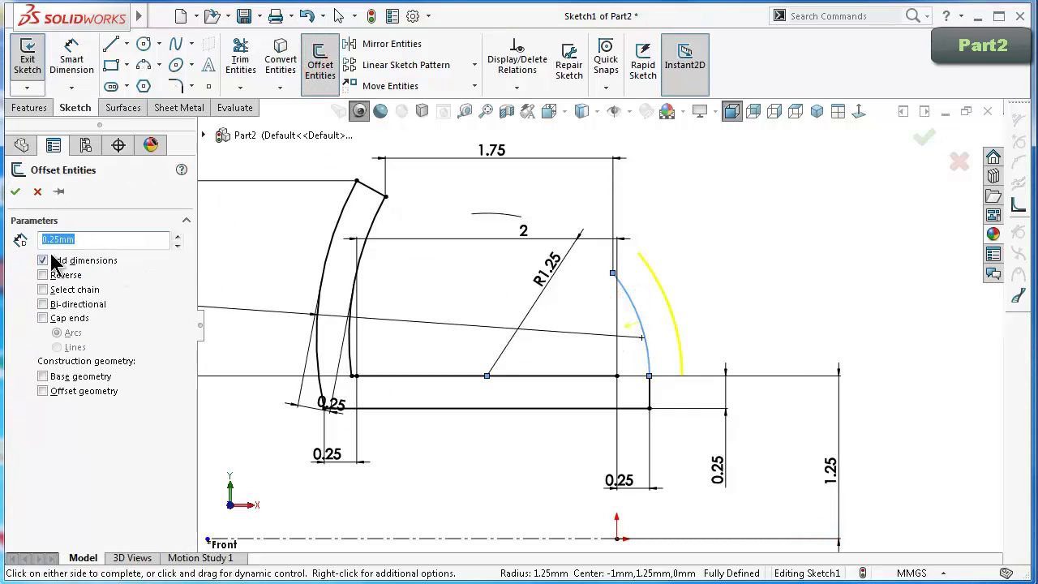
pyautogui.click(44, 276)
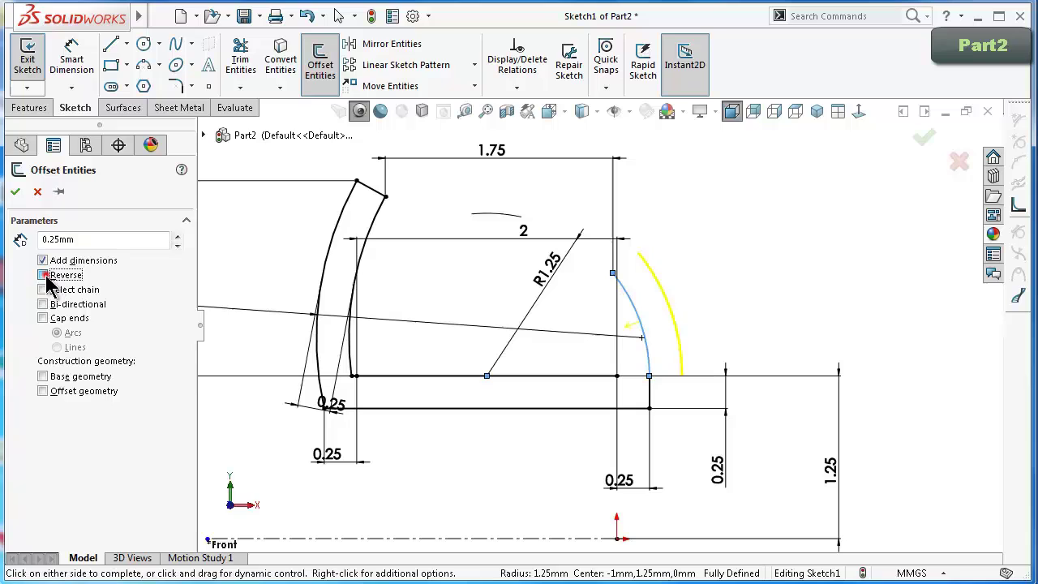
pyautogui.click(15, 191)
# Draw a short line joining the top of the offset arc to the outer arc's top.
pyautogui.scroll(-3, 560, 325)
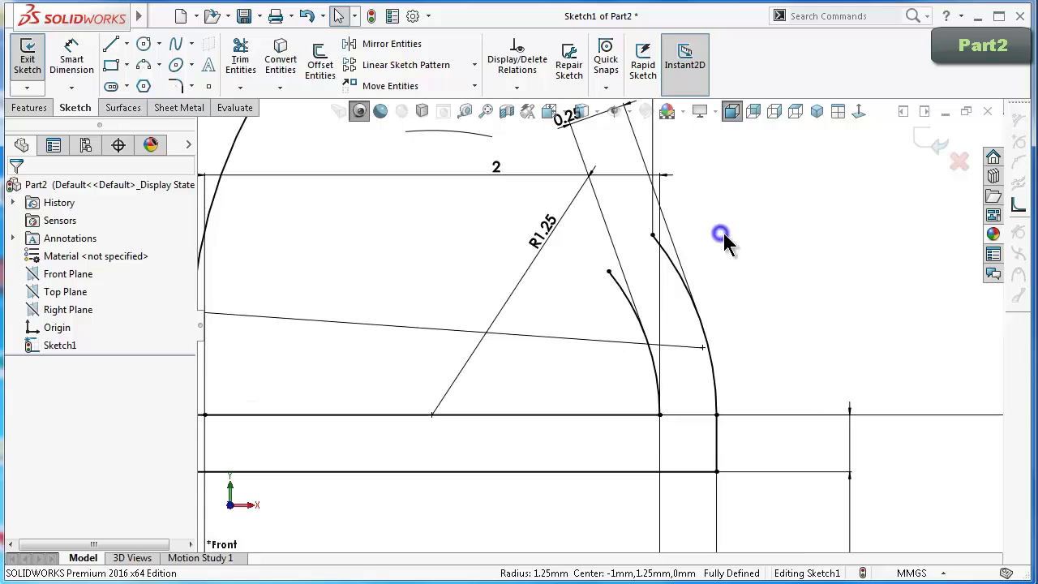
pyautogui.moveTo(724, 235); pyautogui.dragTo(698, 228, button='right')
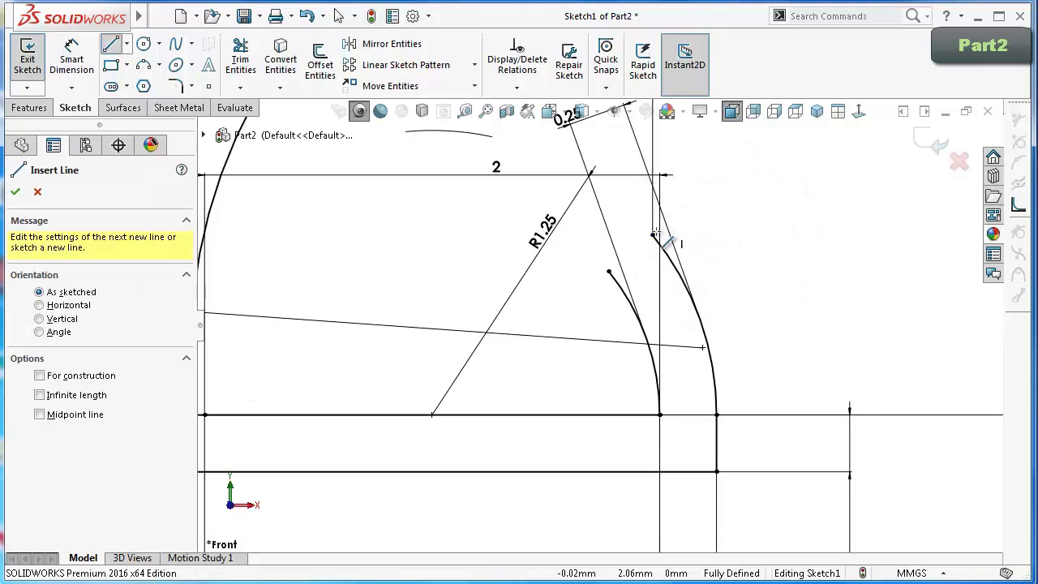
pyautogui.click(653, 233)
pyautogui.click(609, 272)
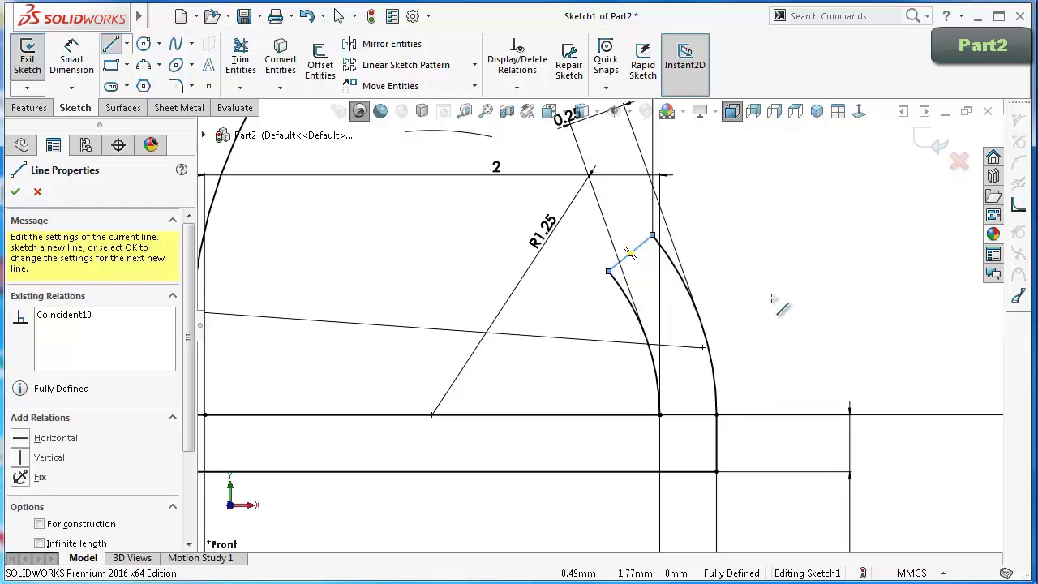
pyautogui.press('Escape')
pyautogui.scroll(2, 719, 313)
pyautogui.scroll(2, 607, 301)
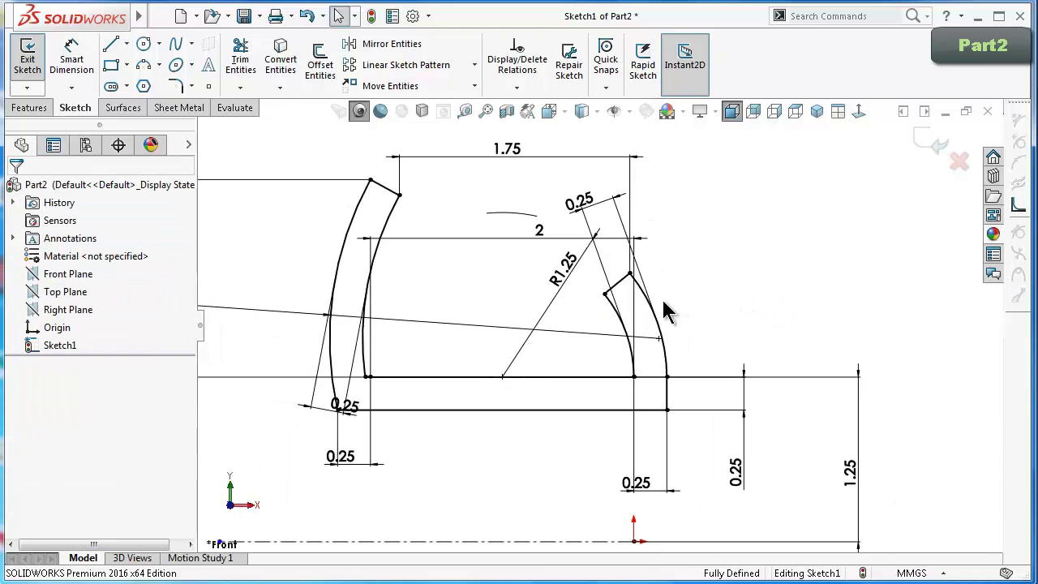
pyautogui.scroll(1, 661, 312)
pyautogui.scroll(1, 657, 306)
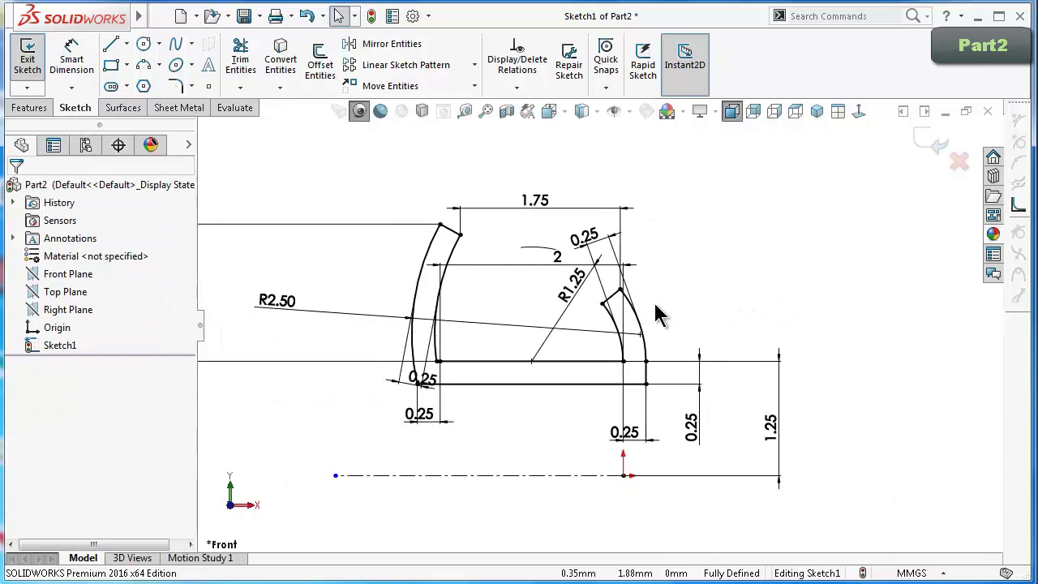
# Revolve Sketch1-Region<1> a full 360° about centreline Line1 as a solid, non-thin feature.
pyautogui.click(121, 114)
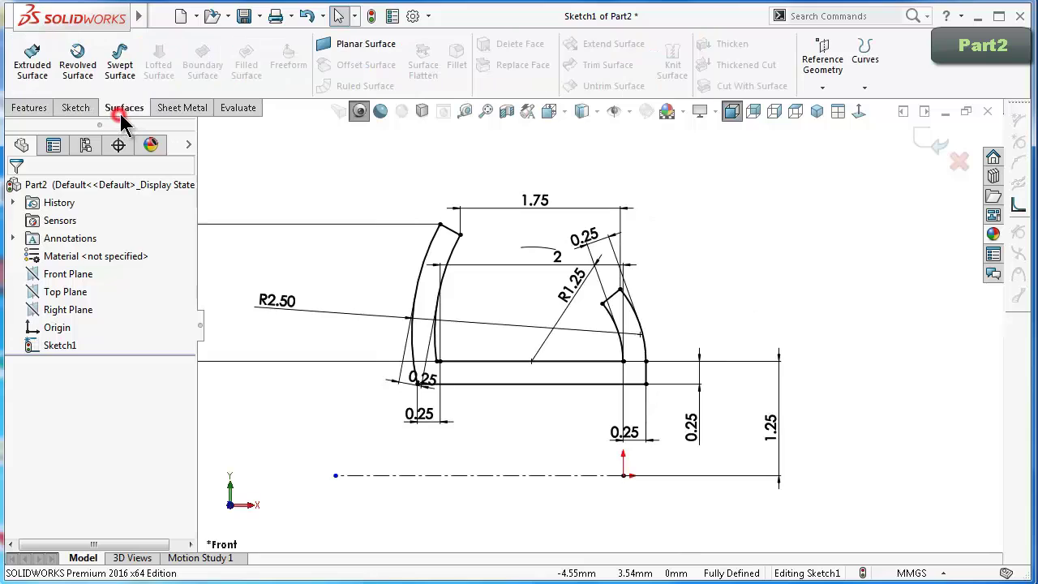
pyautogui.click(26, 107)
pyautogui.click(97, 68)
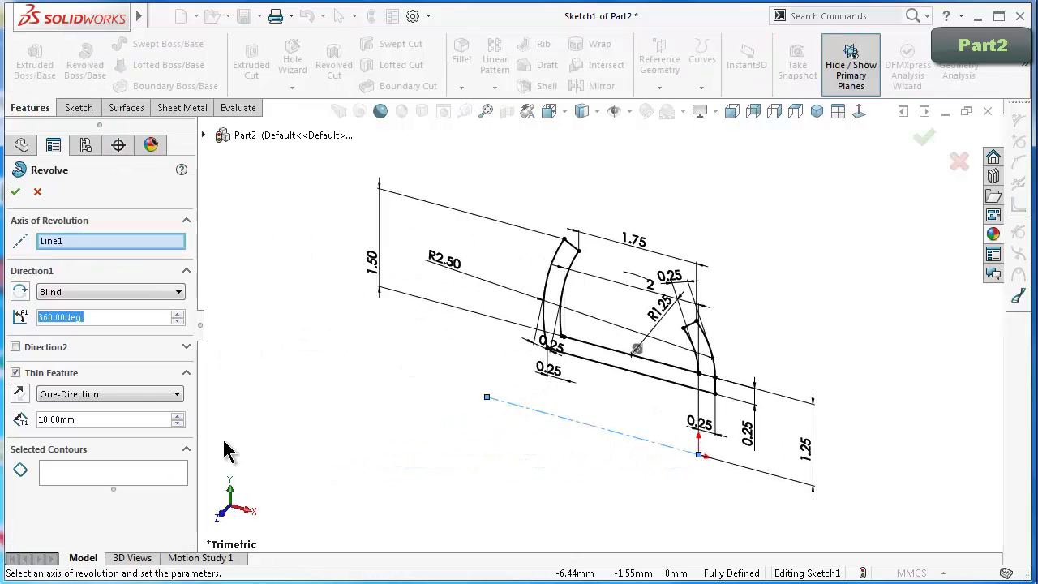
pyautogui.click(115, 475)
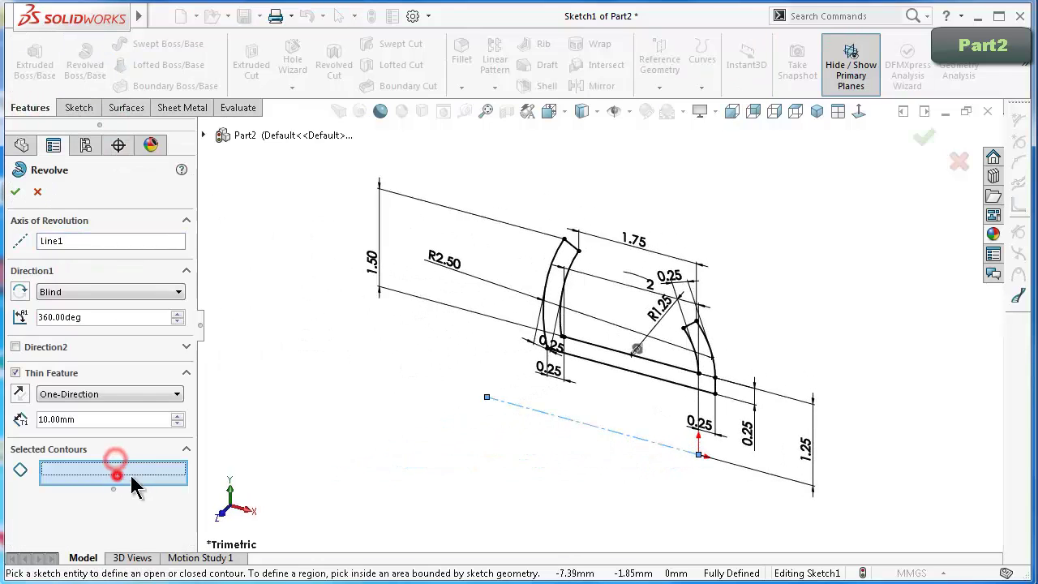
pyautogui.click(621, 360)
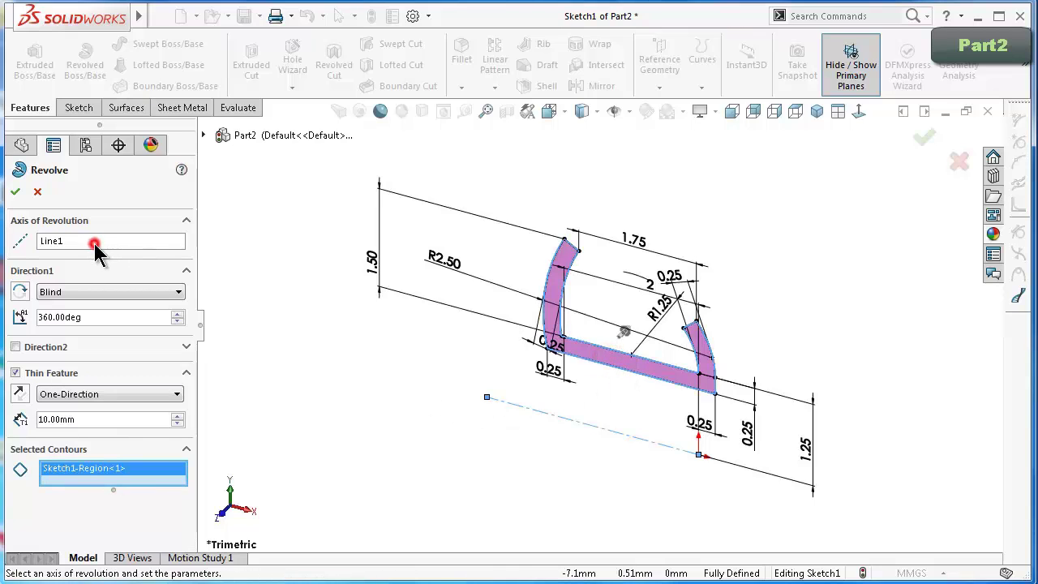
pyautogui.click(55, 242)
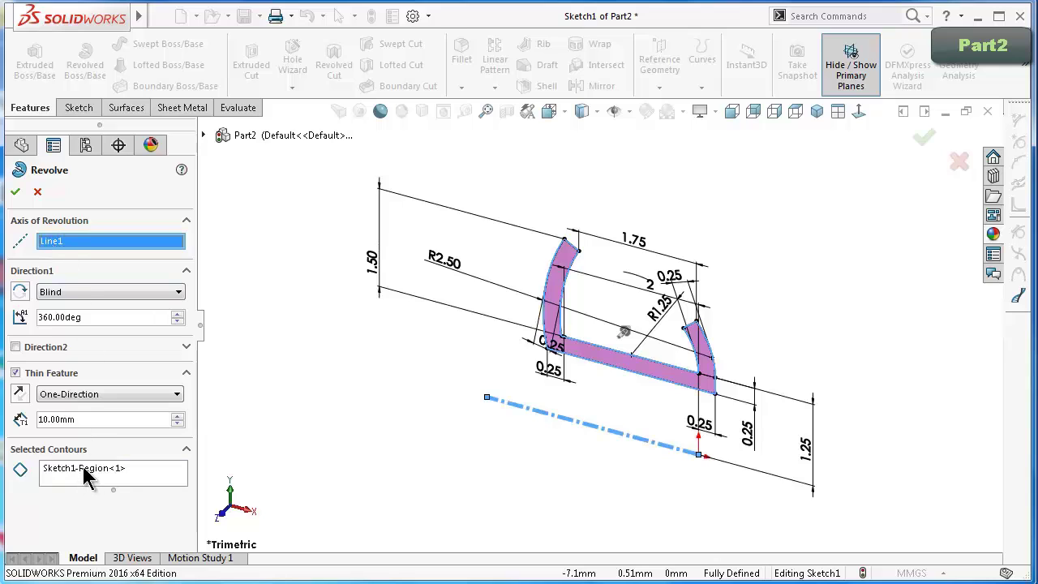
pyautogui.click(16, 373)
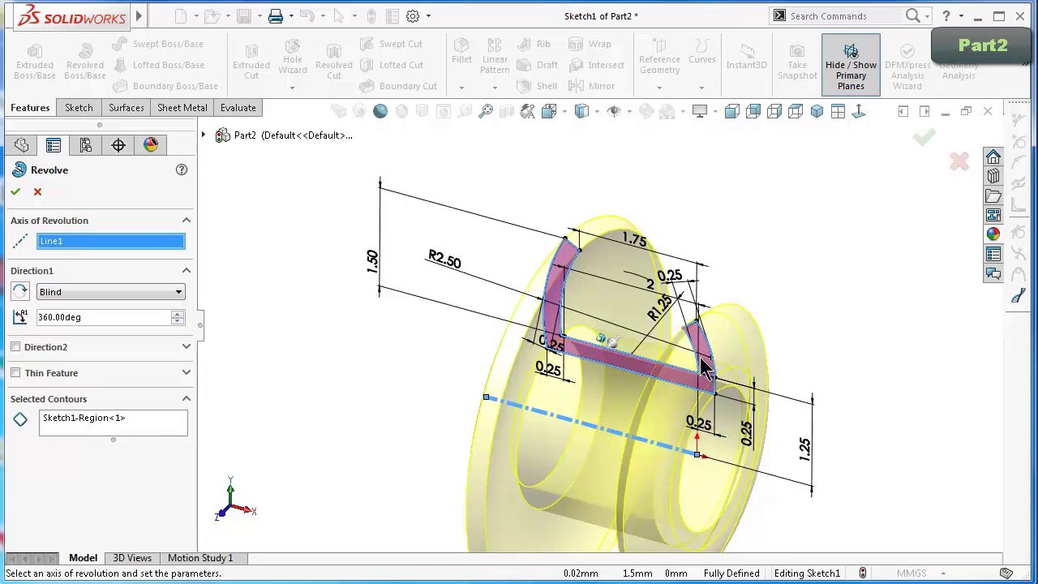
pyautogui.moveTo(703, 367)
pyautogui.mouseDown(button='middle')
pyautogui.moveTo(722, 307)
pyautogui.moveTo(800, 271)
pyautogui.mouseUp(button='middle')
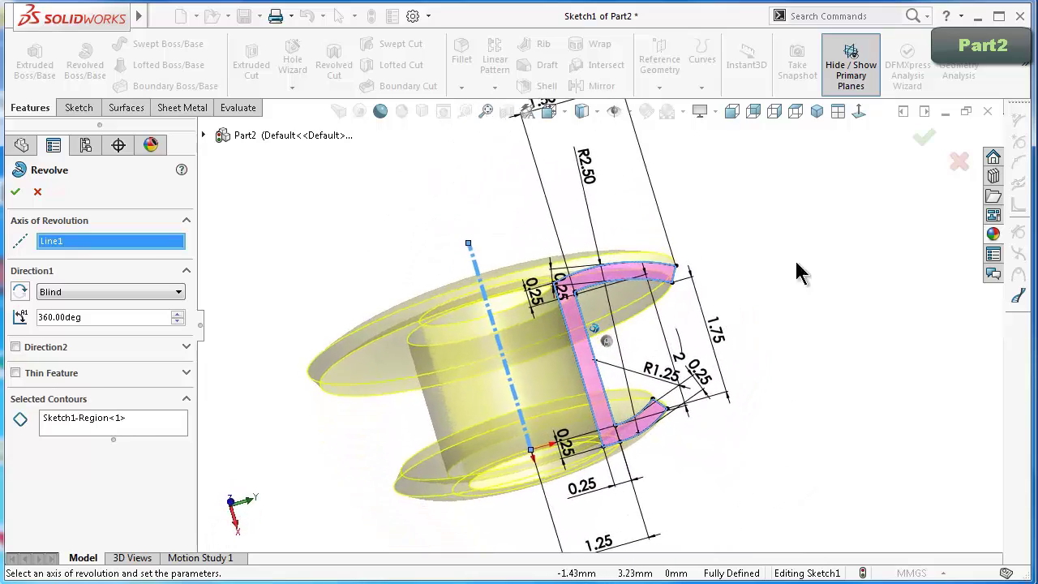
pyautogui.click(924, 145)
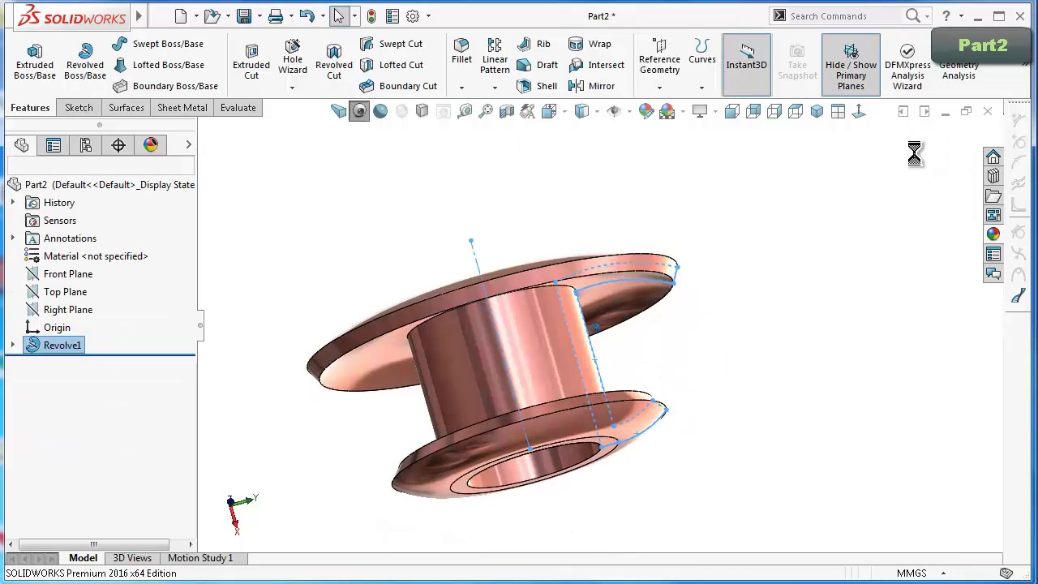
# Clear the selection and rotate the view to inspect the revolved spool.
pyautogui.click(845, 217)
pyautogui.press('Up')
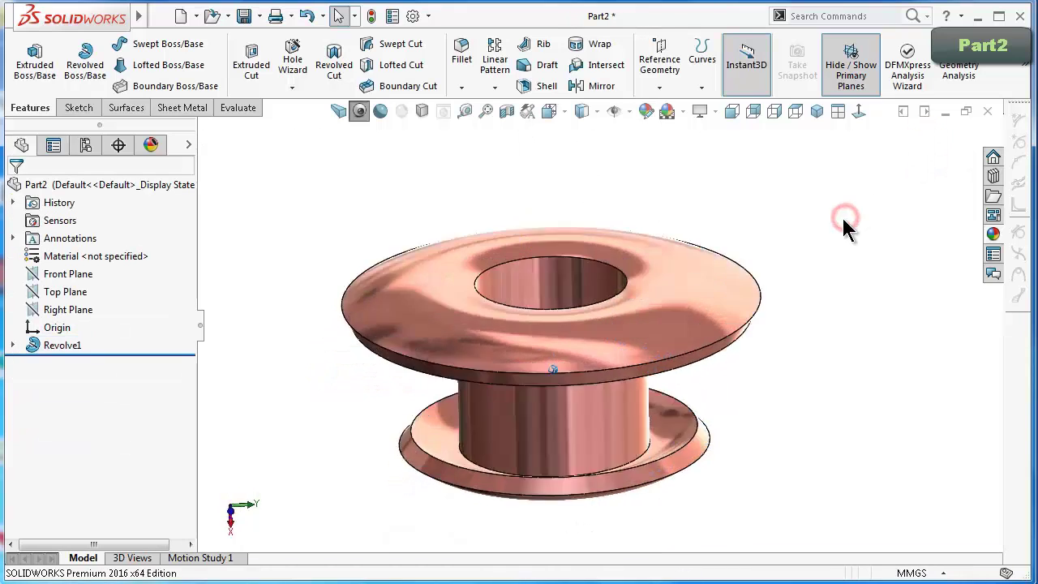
pyautogui.press('Up')
pyautogui.press('Up')
pyautogui.press('Up')
pyautogui.press('Up')
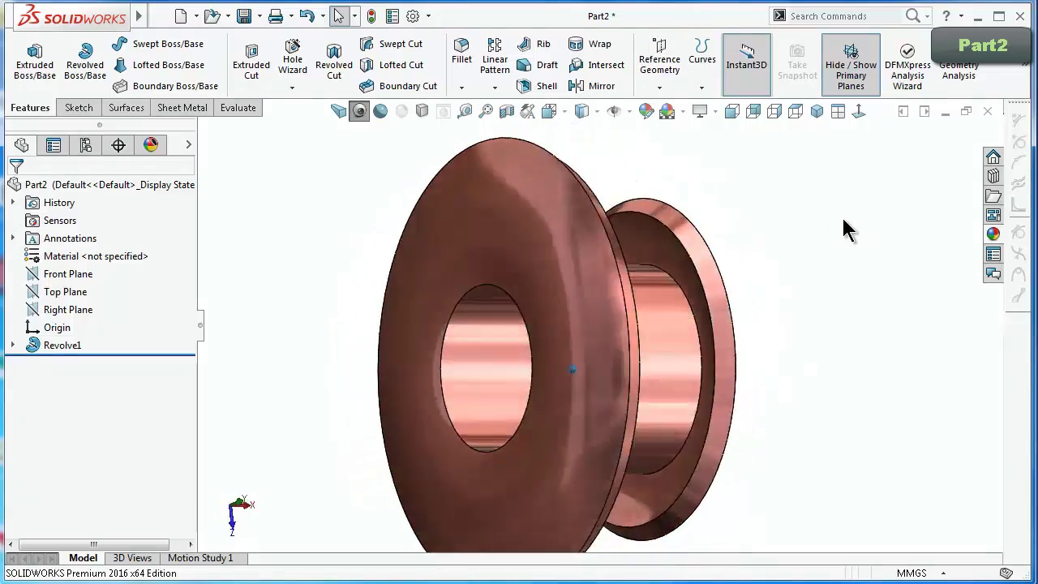
pyautogui.press('Up')
pyautogui.press('Up')
pyautogui.press('Up')
pyautogui.press('Up')
pyautogui.press('Up')
pyautogui.press('Up')
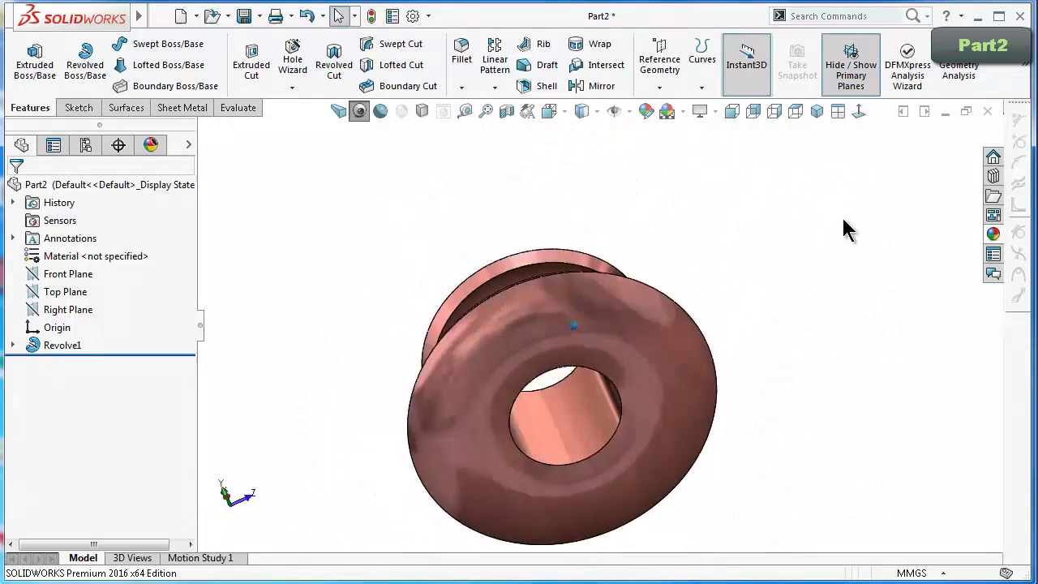
pyautogui.press('Up')
pyautogui.press('Up')
pyautogui.press('Up')
pyautogui.press('Up')
pyautogui.press('Up')
pyautogui.press('Up')
pyautogui.press('Up')
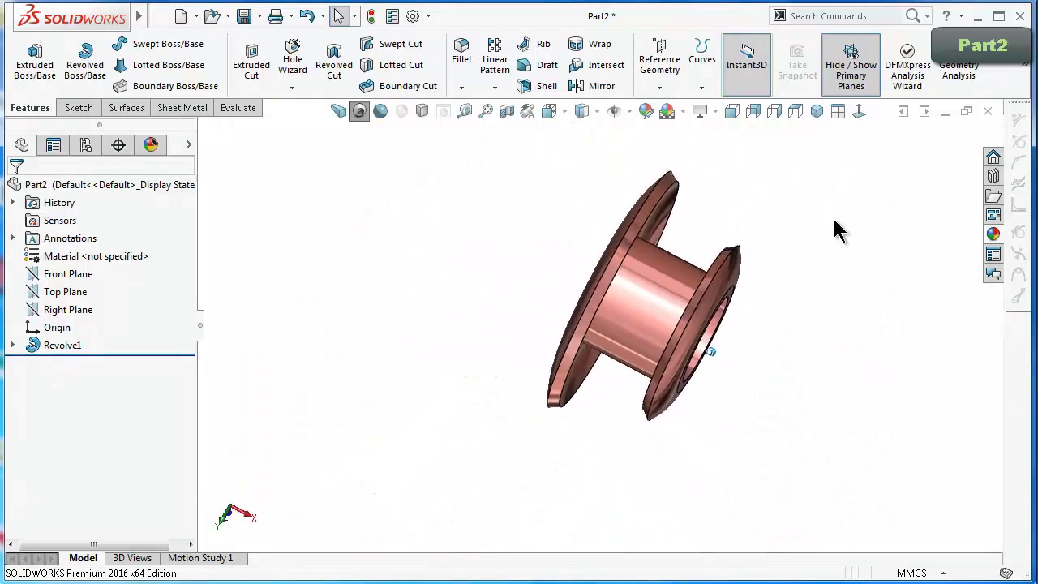
# Fillet both flange faces and the bore face with a 0.1 mm radius.
pyautogui.click(464, 61)
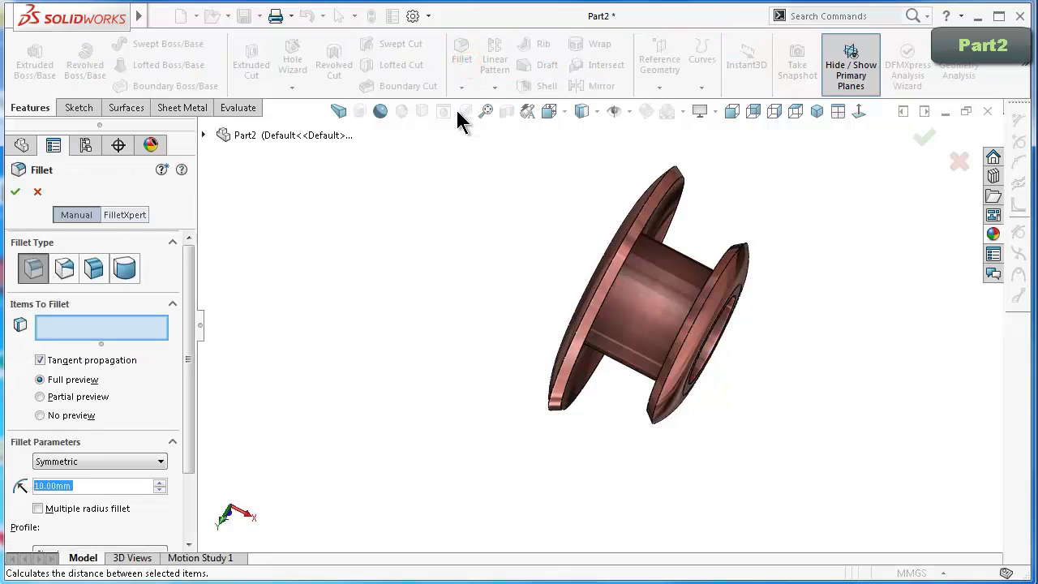
pyautogui.write('0.1')
pyautogui.scroll(-2, 661, 191)
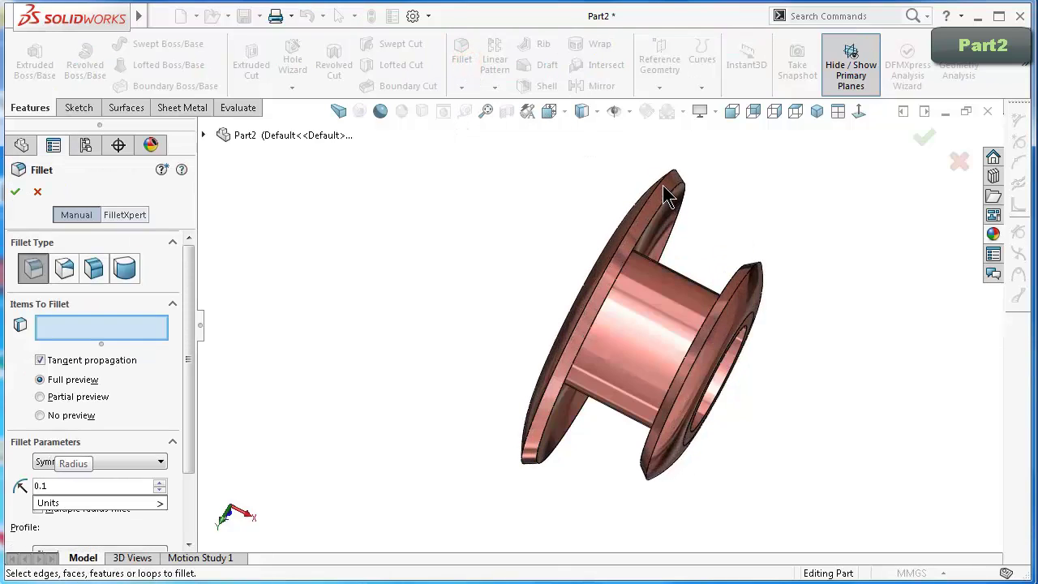
pyautogui.scroll(-1, 653, 201)
pyautogui.click(654, 203)
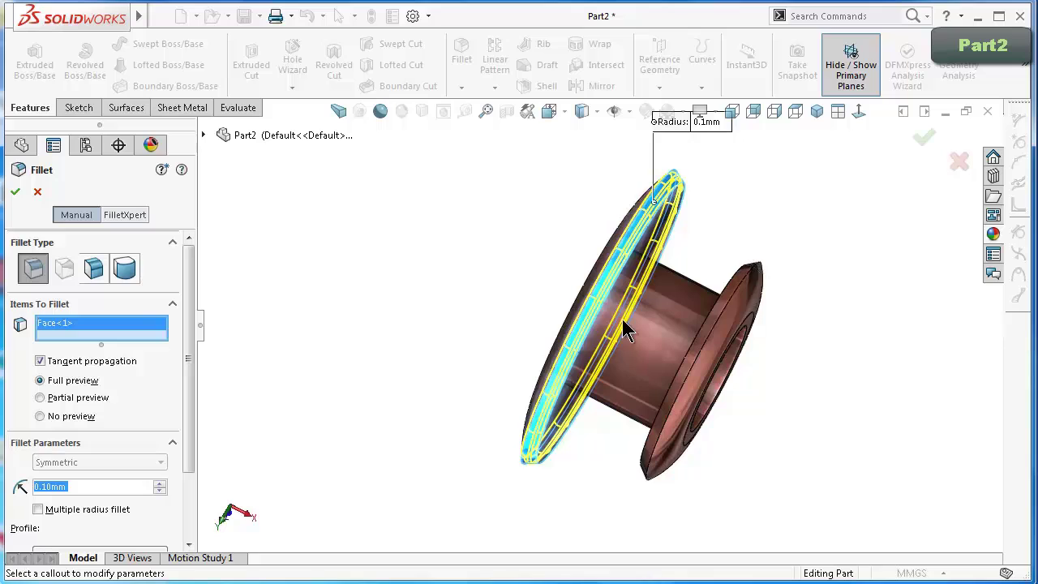
pyautogui.moveTo(725, 317)
pyautogui.mouseDown(button='middle')
pyautogui.moveTo(742, 336)
pyautogui.moveTo(733, 297)
pyautogui.moveTo(803, 343)
pyautogui.mouseUp(button='middle')
pyautogui.click(728, 285)
pyautogui.click(846, 417)
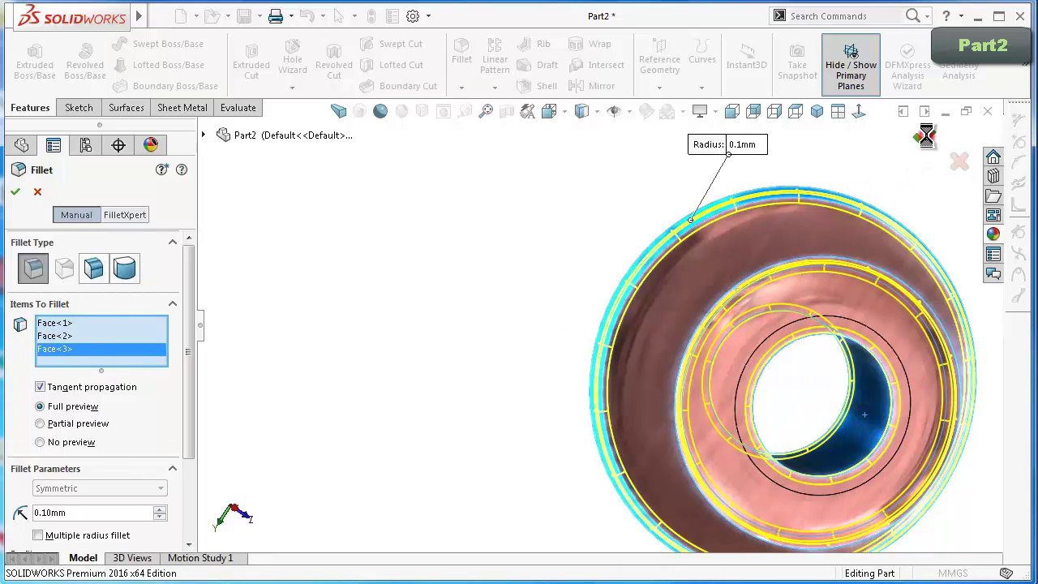
pyautogui.click(925, 141)
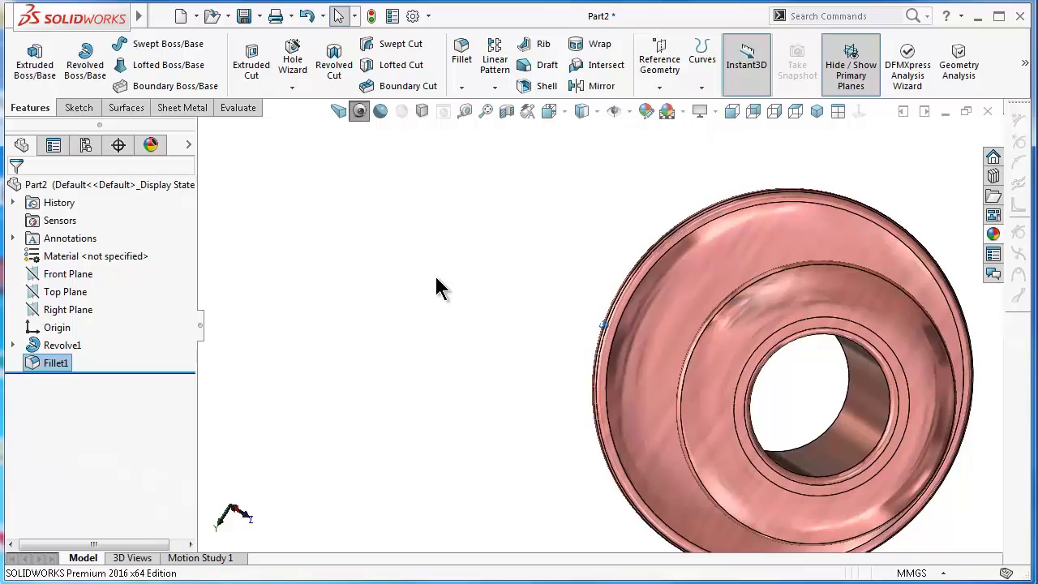
# Show the spool in perspective from an oblique top view.
pyautogui.press('Down')
pyautogui.press('Down')
pyautogui.press('Down')
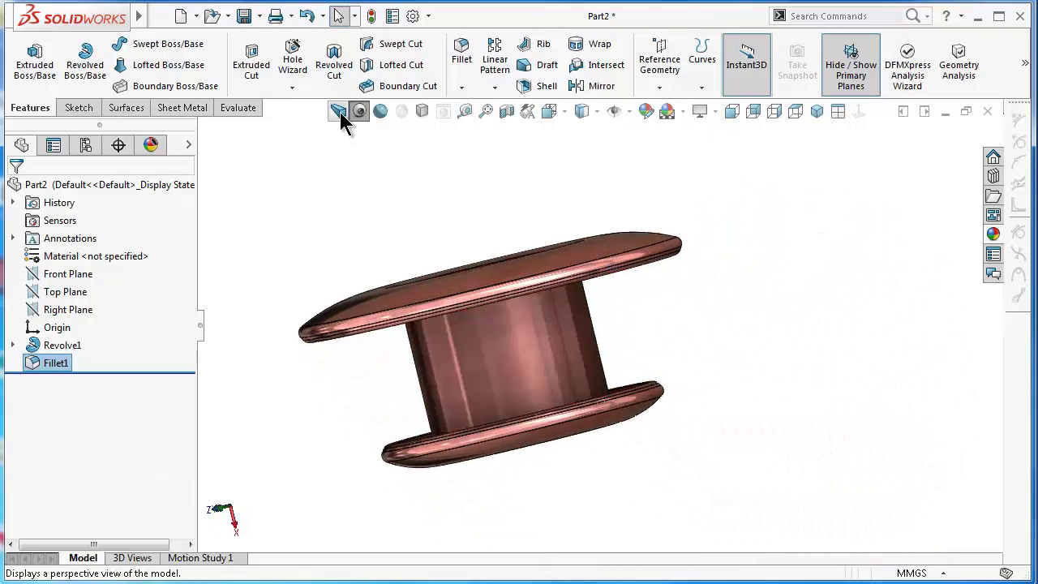
pyautogui.click(340, 111)
pyautogui.press('Up')
pyautogui.press('Up')
pyautogui.press('Up')
pyautogui.press('Up')
pyautogui.press('Up')
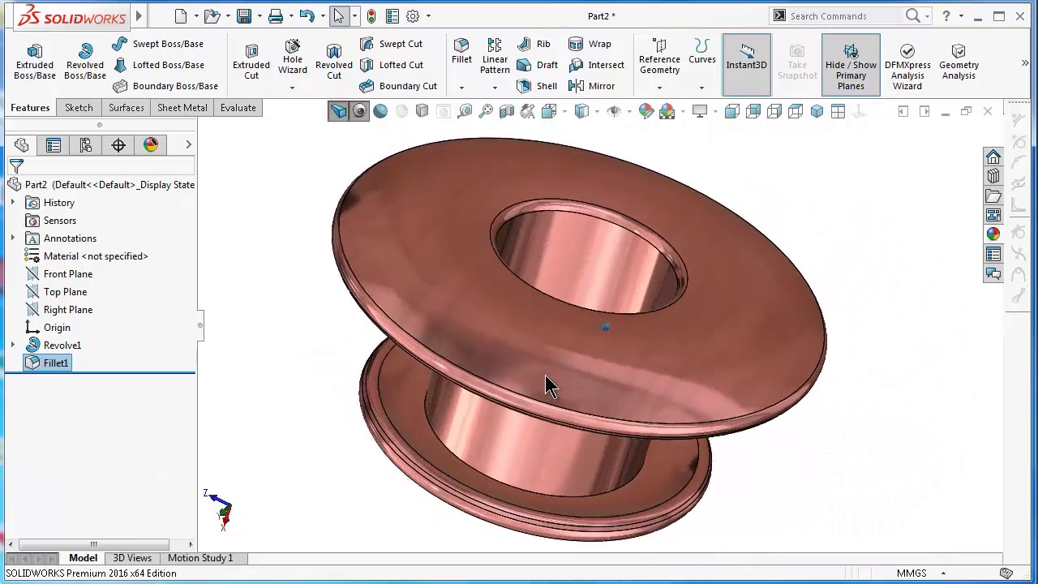
pyautogui.press('Up')
pyautogui.press('Up')
# Turn on RealView Graphics for glossy, realistic rendering of the spool.
pyautogui.click(381, 111)
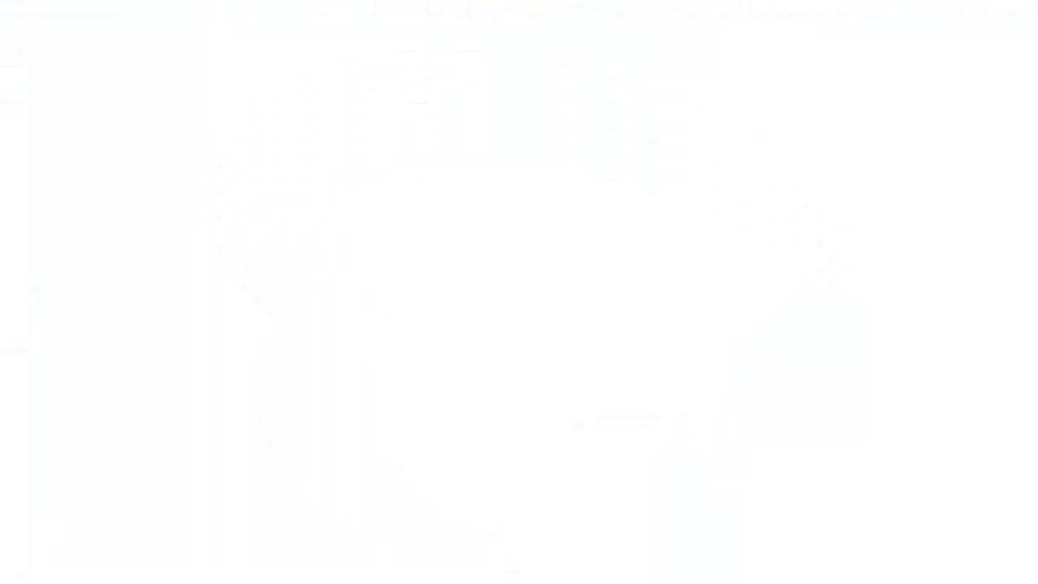
# Start a sketch on the Front Plane and draw two circles centred on the origin.
pyautogui.click(82, 292)
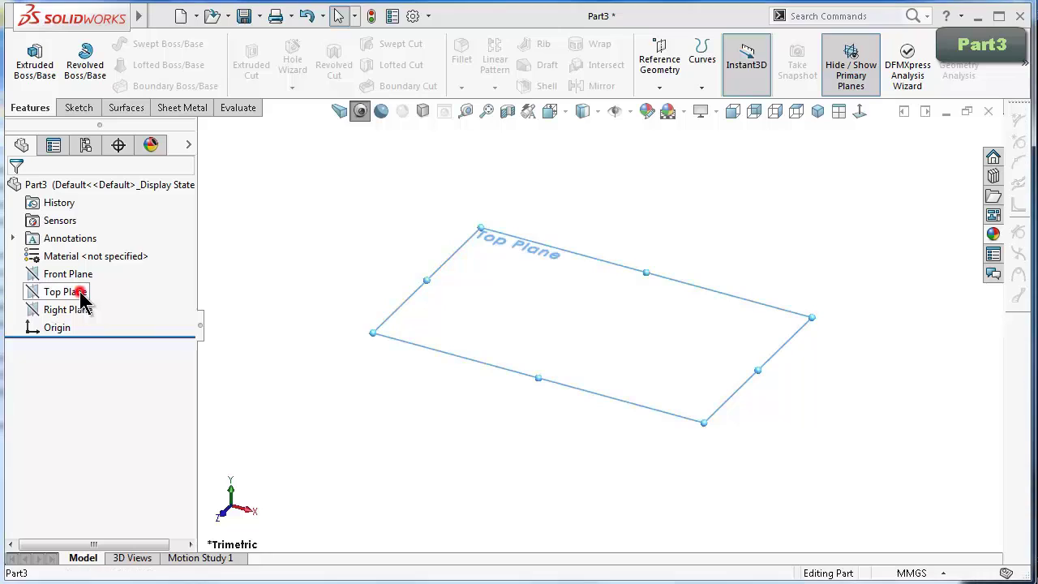
pyautogui.click(60, 274)
pyautogui.click(65, 247)
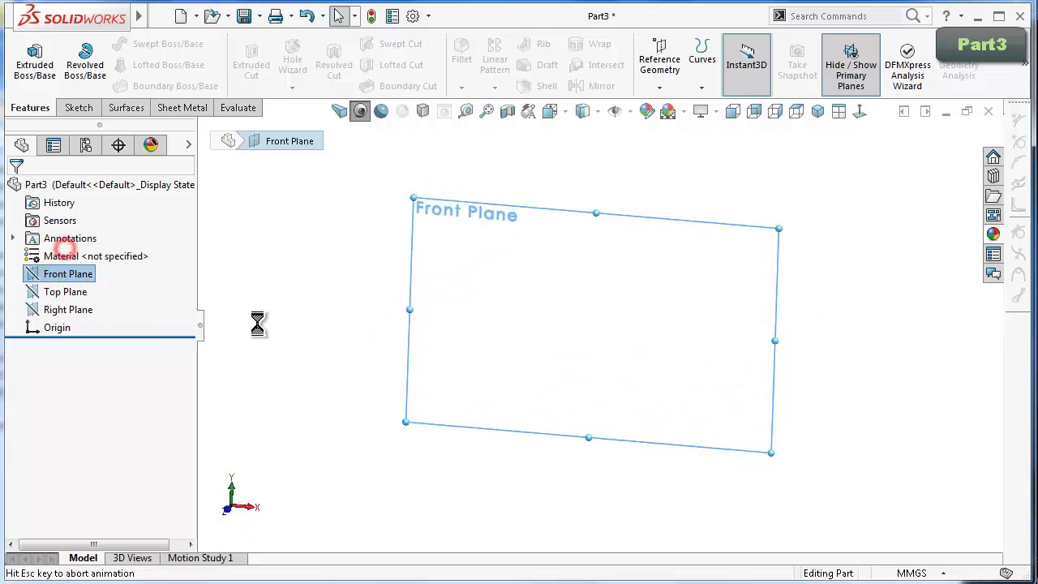
pyautogui.moveTo(273, 312); pyautogui.dragTo(345, 308, button='right')
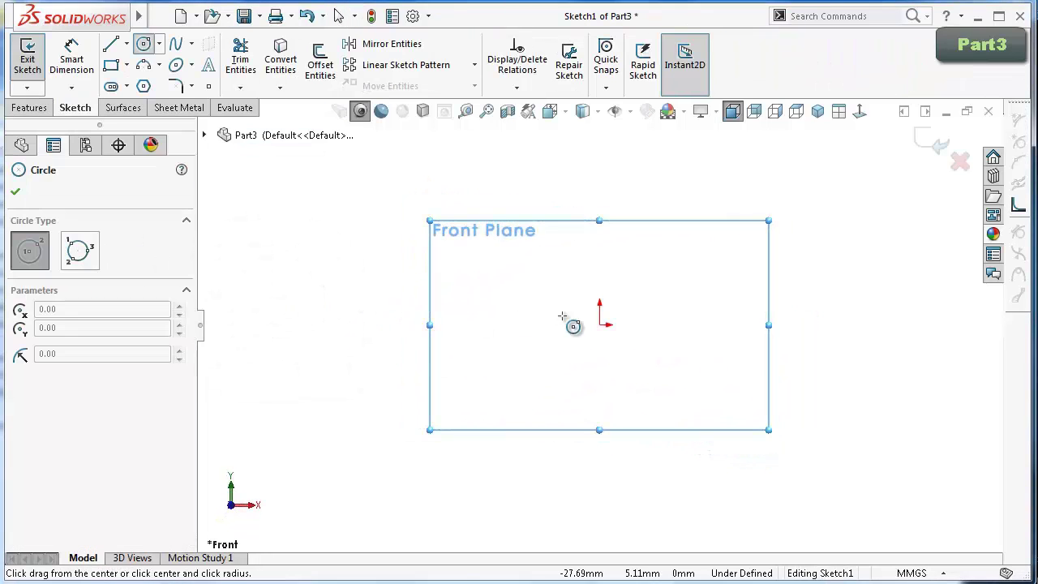
pyautogui.moveTo(600, 325); pyautogui.dragTo(579, 250)
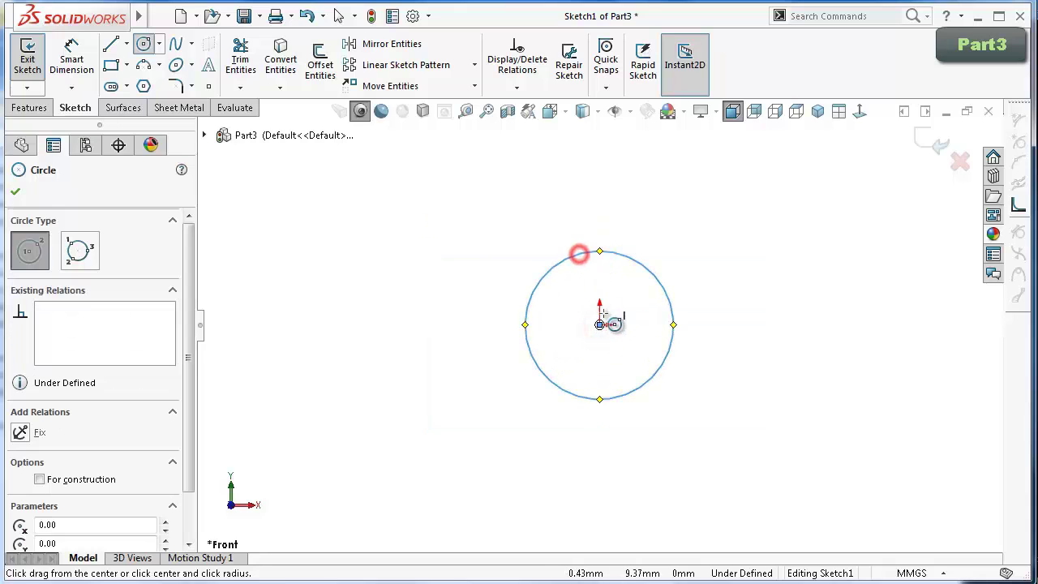
pyautogui.click(599, 324)
pyautogui.click(460, 238)
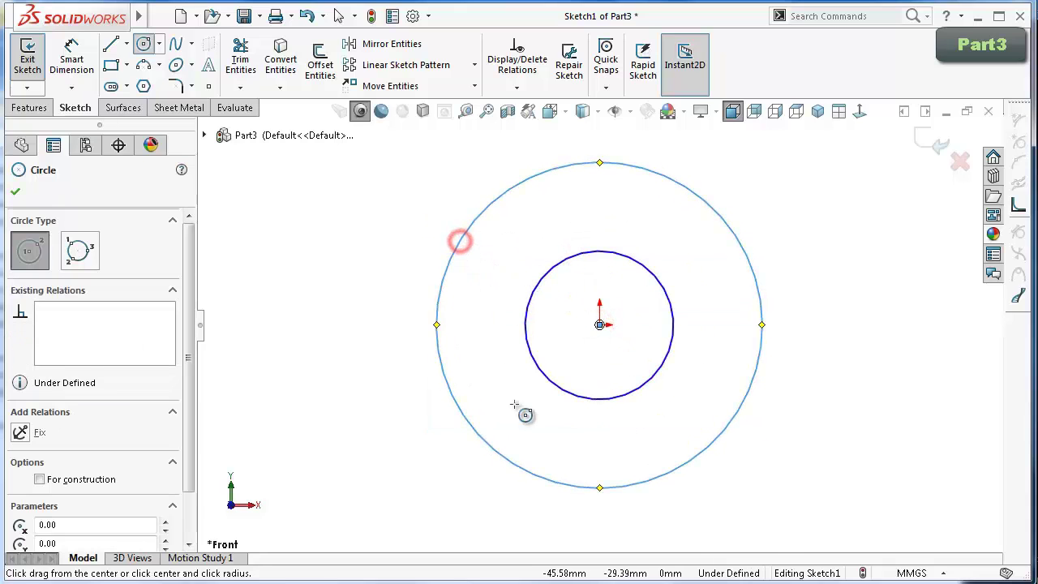
# Dimension the circles Ø2.75 and Ø4 mm, then place a rectangle's first corner below the ring.
pyautogui.moveTo(346, 448); pyautogui.dragTo(365, 243, button='right')
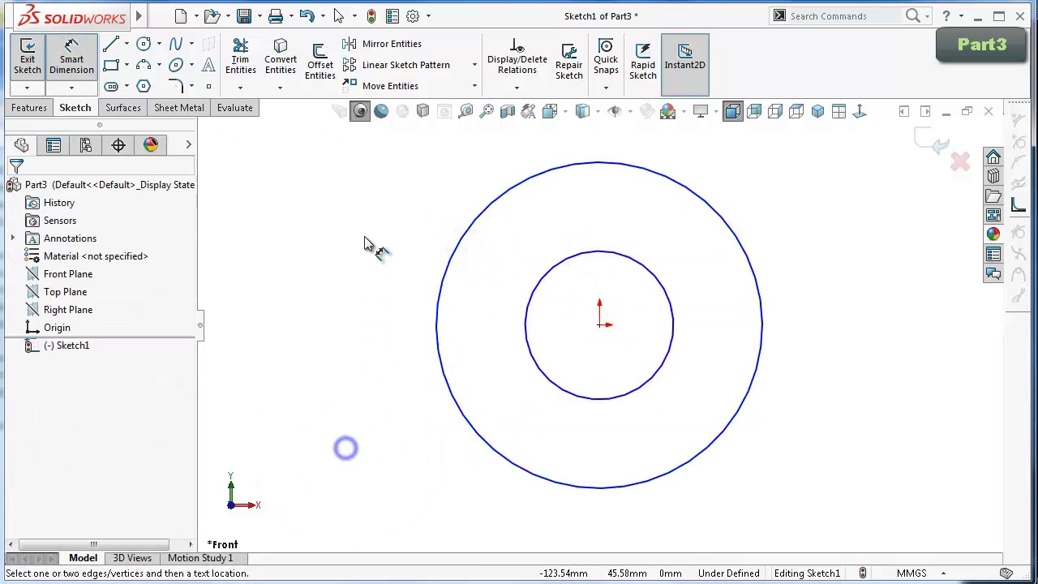
pyautogui.click(526, 316)
pyautogui.click(335, 326)
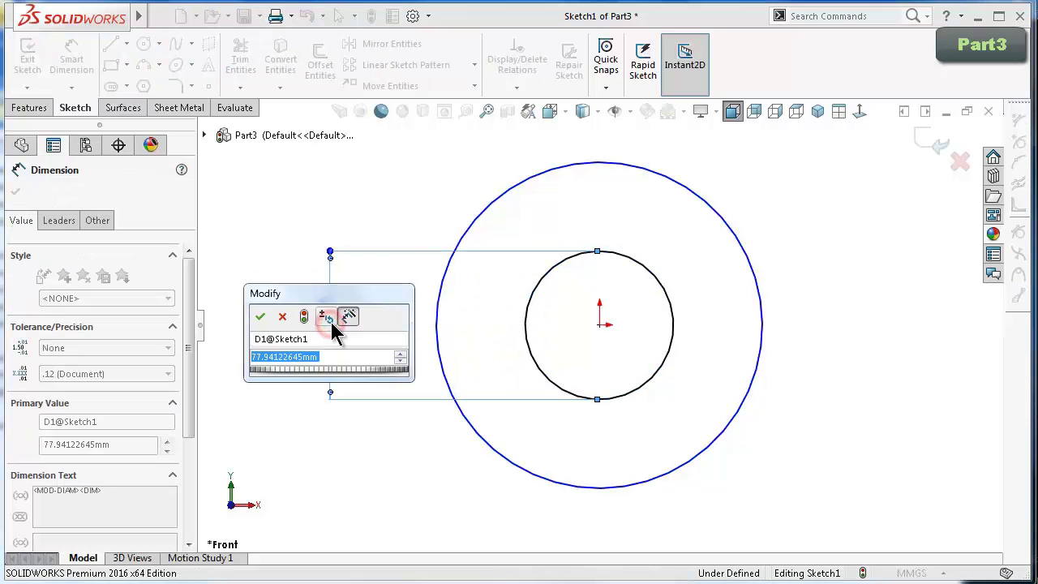
pyautogui.write('2.75')
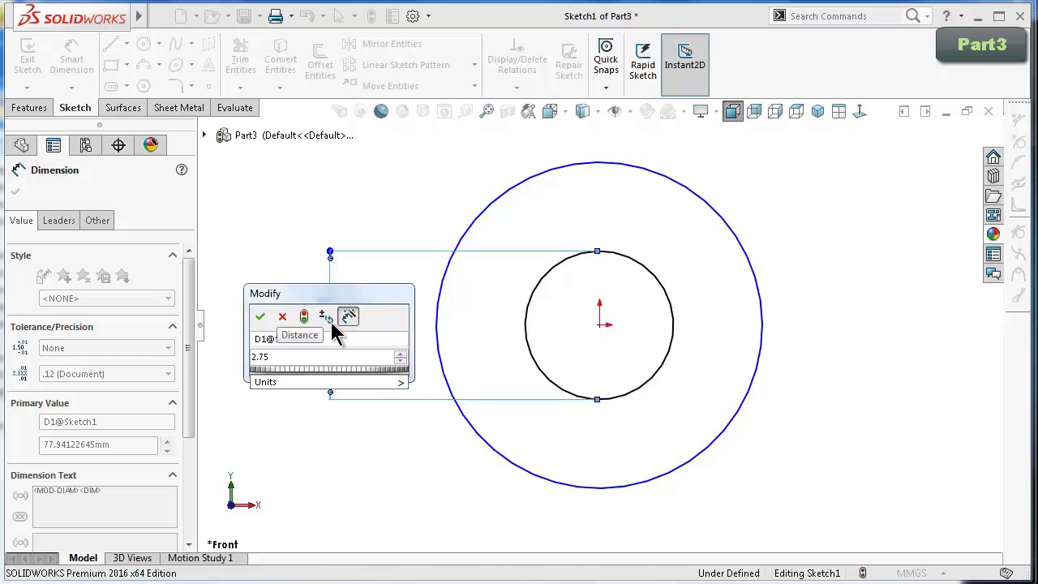
pyautogui.press('Return')
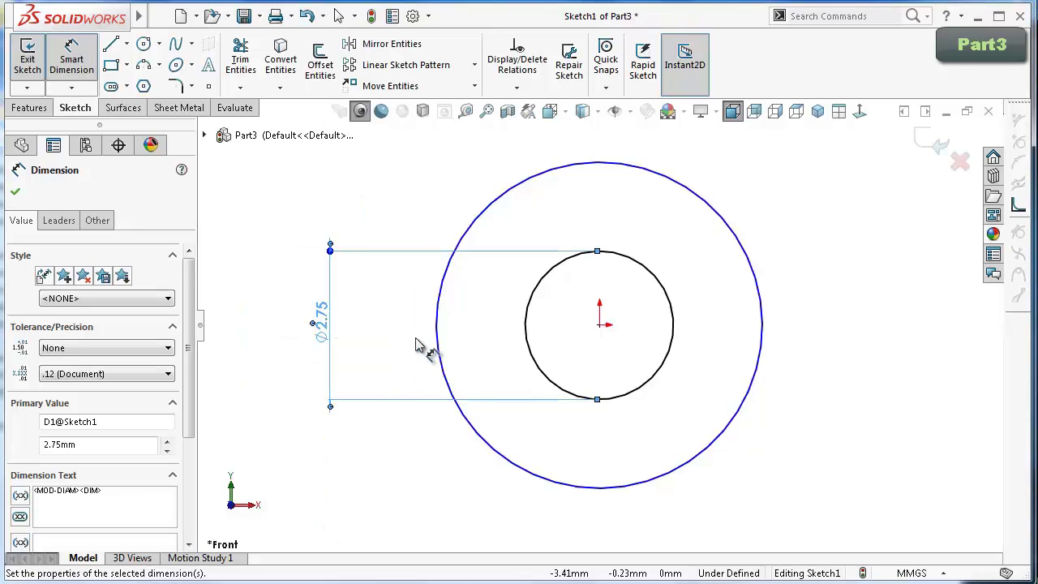
pyautogui.click(438, 311)
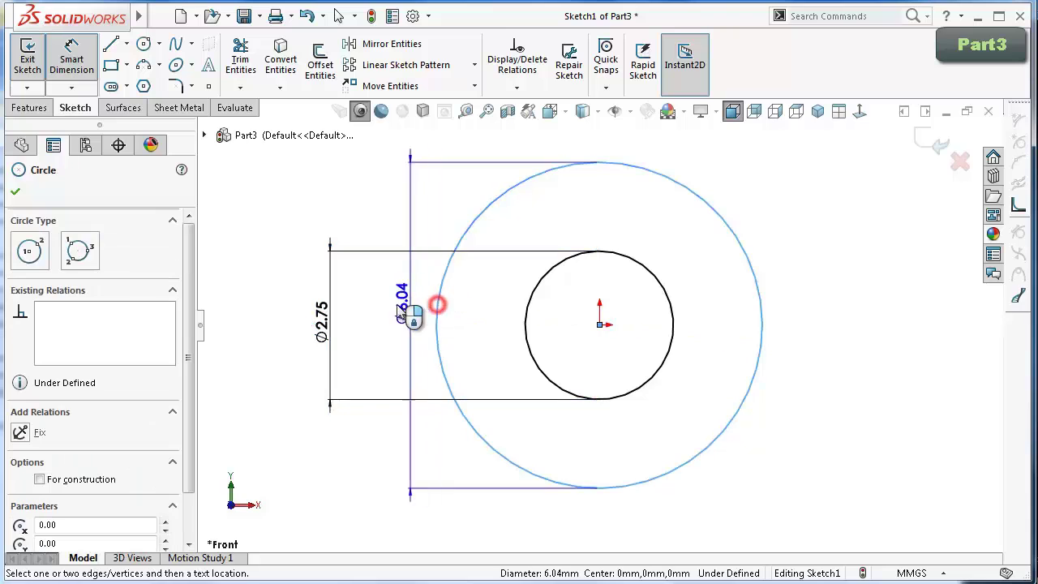
pyautogui.click(290, 318)
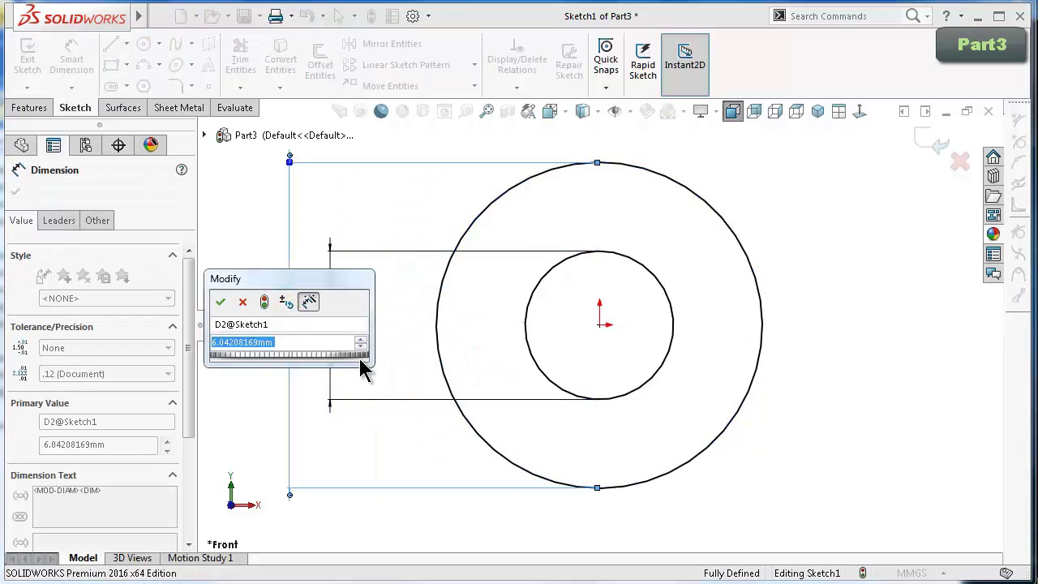
pyautogui.write('4')
pyautogui.press('Return')
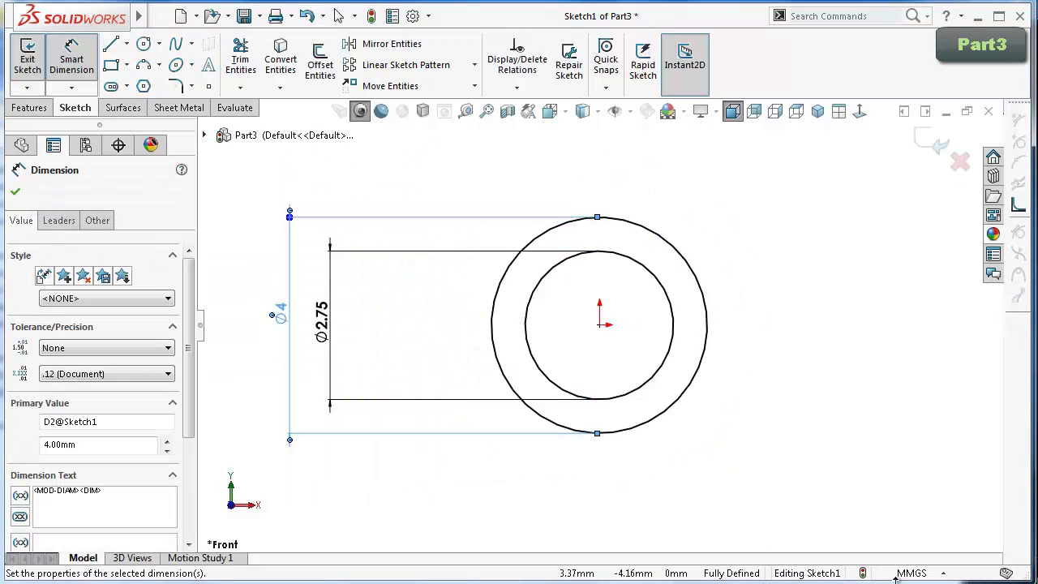
pyautogui.click(111, 65)
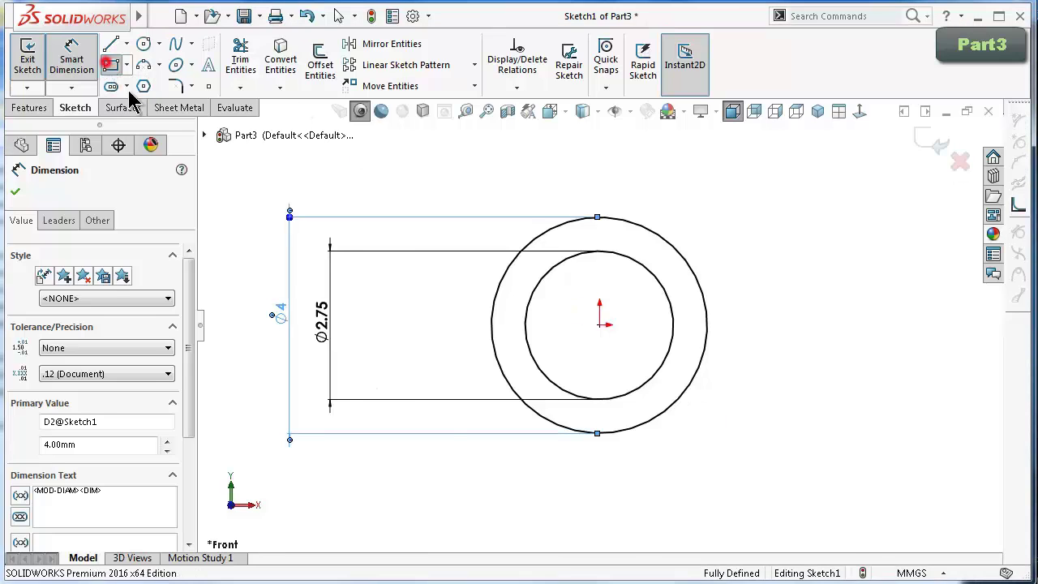
pyautogui.click(545, 419)
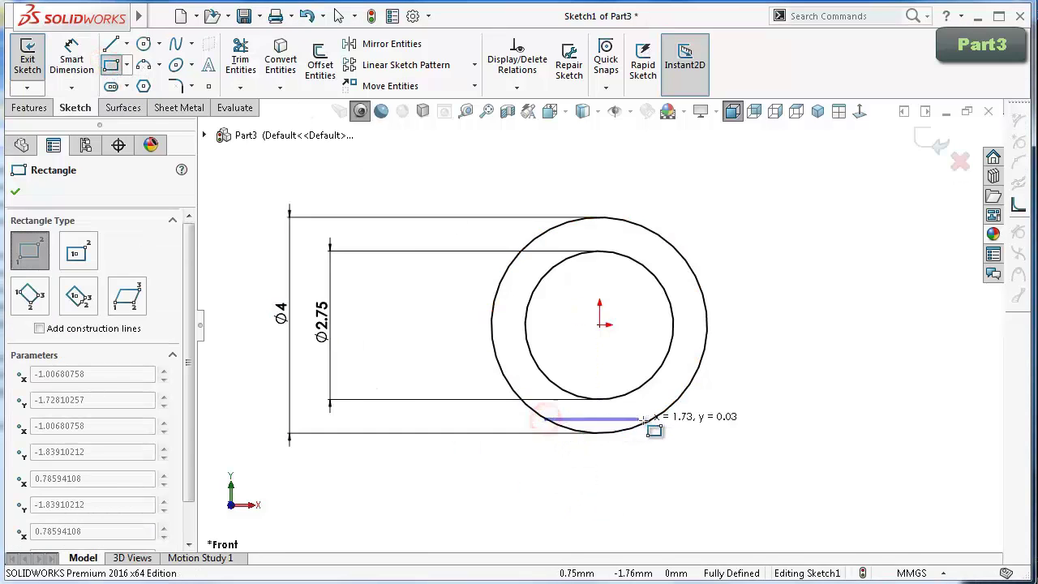
# Complete the tab rectangle and cap its bottom edge with a 3-point arc bulging downward.
pyautogui.click(627, 474)
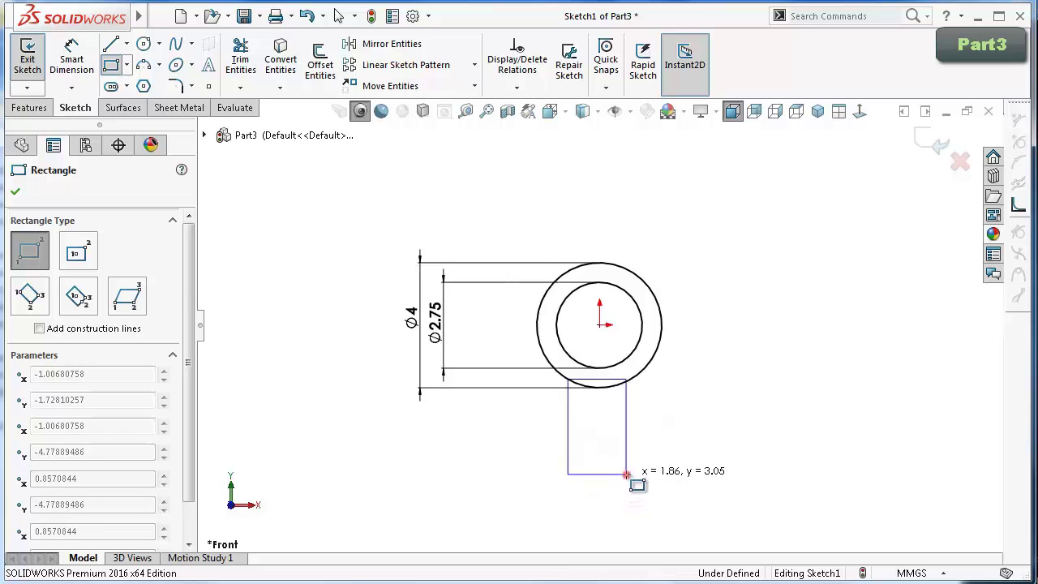
pyautogui.click(142, 65)
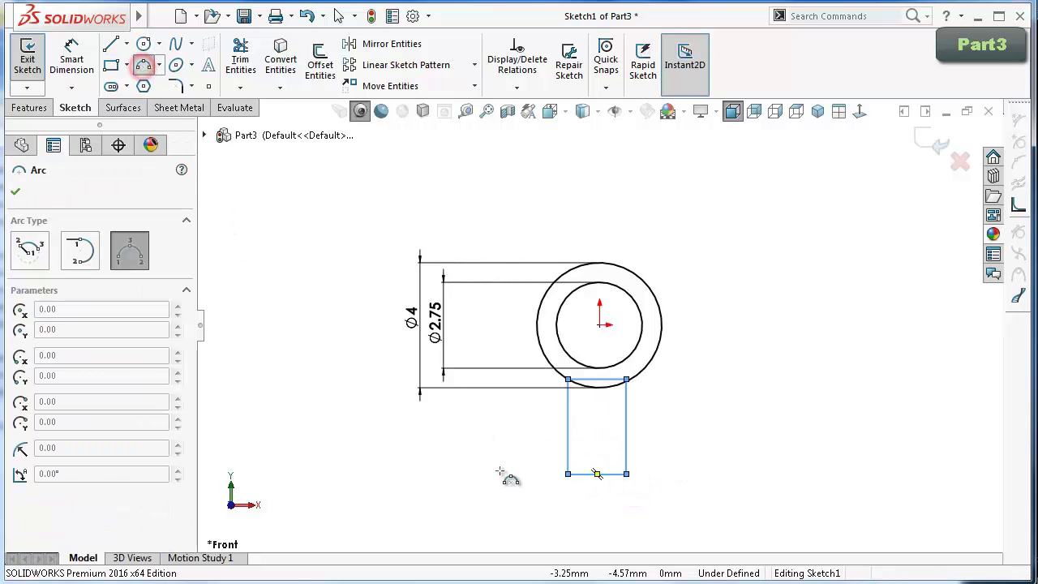
pyautogui.click(565, 475)
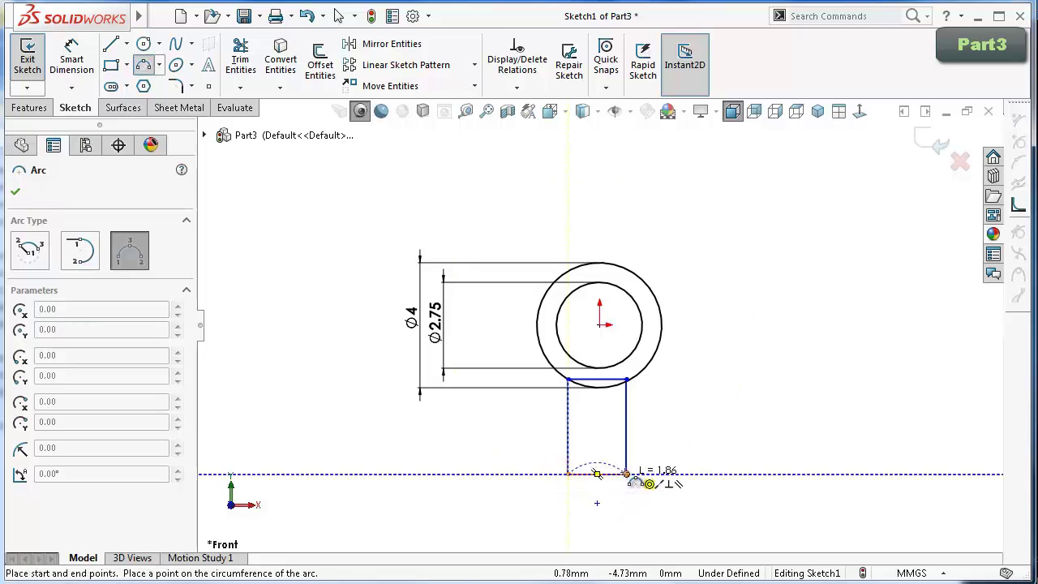
pyautogui.click(625, 475)
pyautogui.click(608, 500)
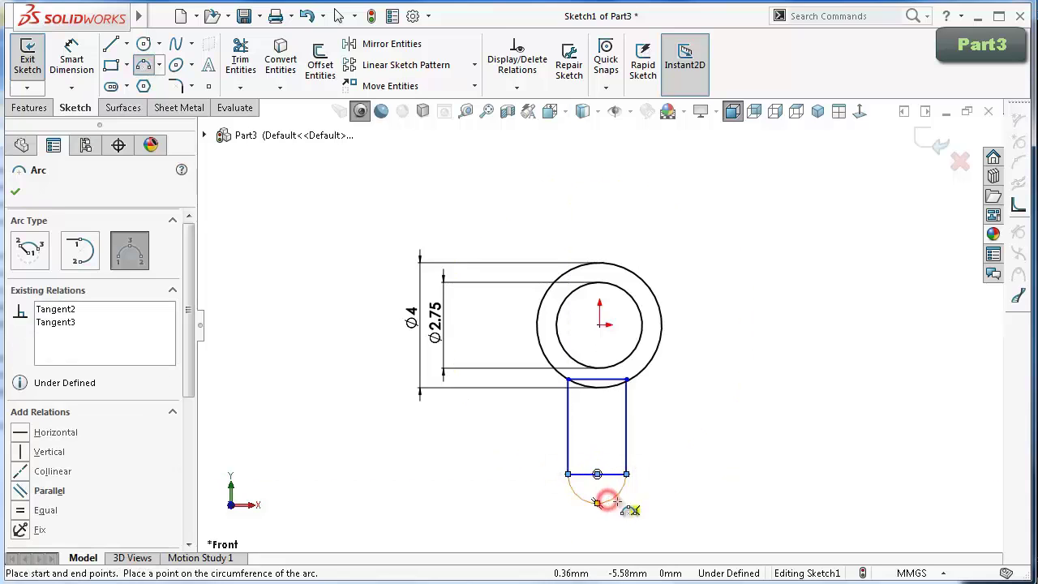
# Dimension the tab-end arc to R1 mm.
pyautogui.moveTo(703, 507); pyautogui.dragTo(660, 463, button='right')
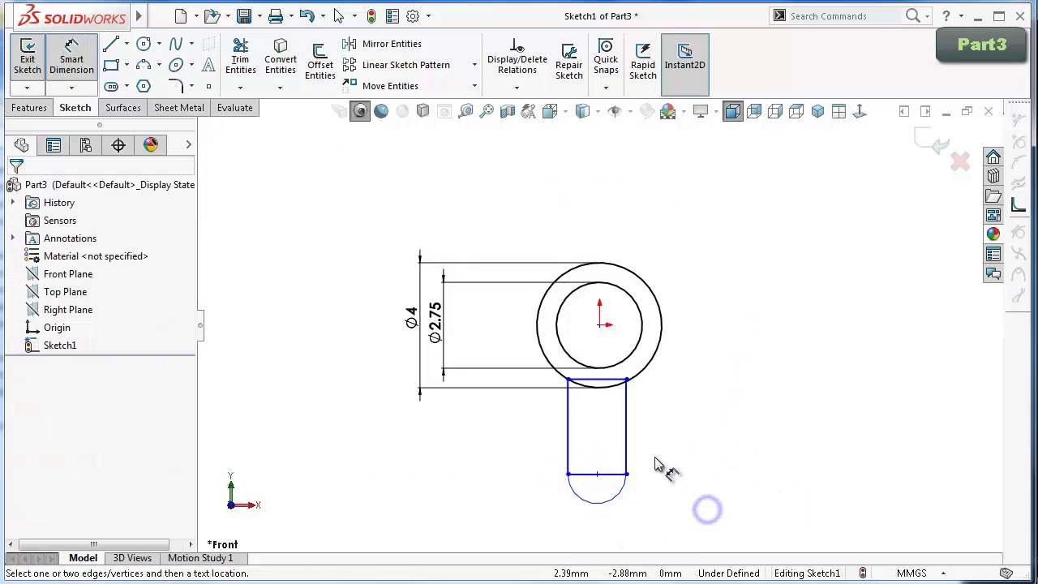
pyautogui.click(620, 499)
pyautogui.click(686, 509)
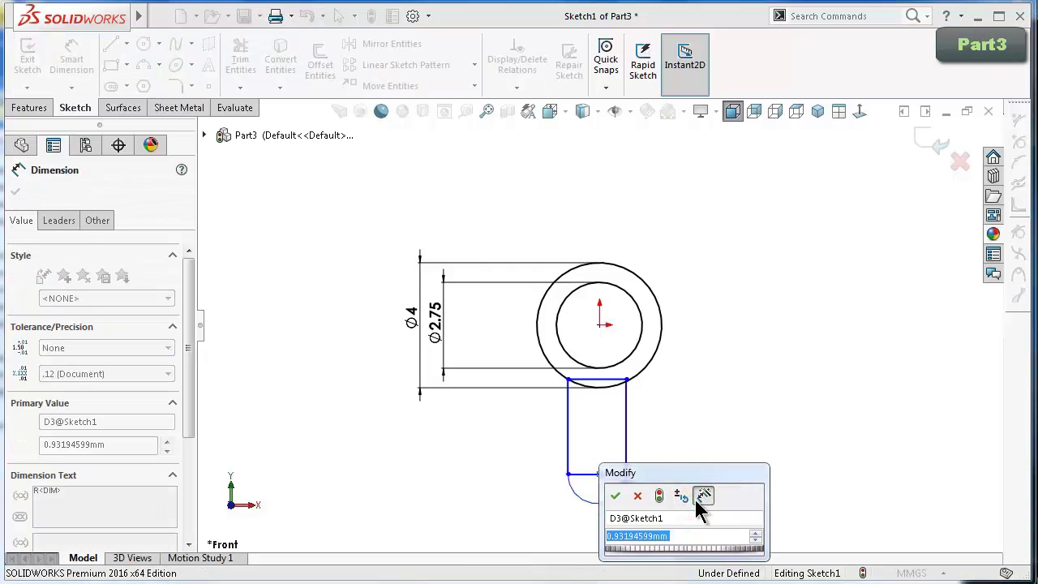
pyautogui.write('1')
pyautogui.press('Return')
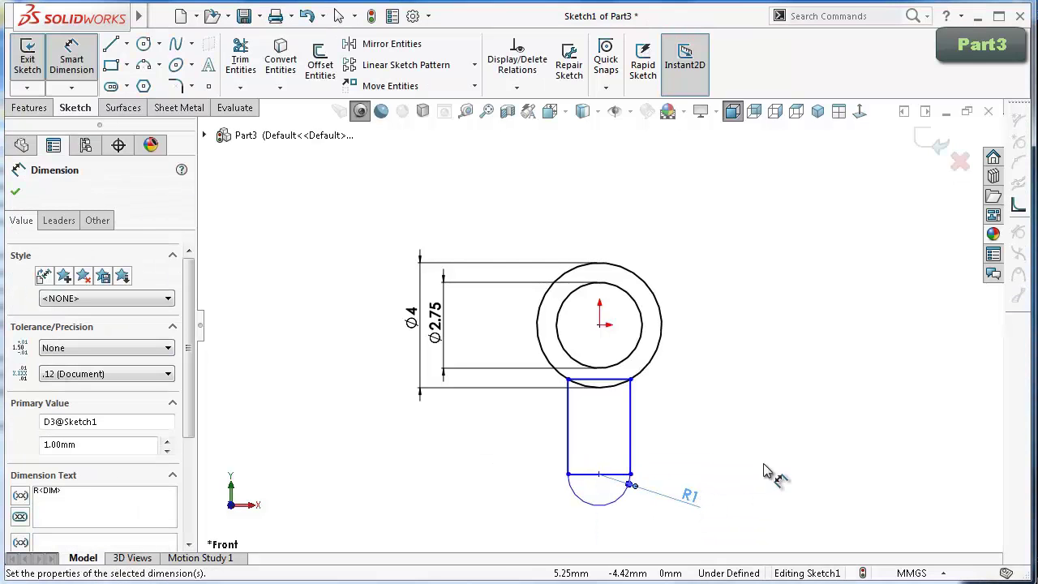
pyautogui.click(721, 418)
# Make the tab's bottom-edge midpoint vertical with the sketch origin.
pyautogui.scroll(-2, 641, 396)
pyautogui.scroll(-1, 600, 369)
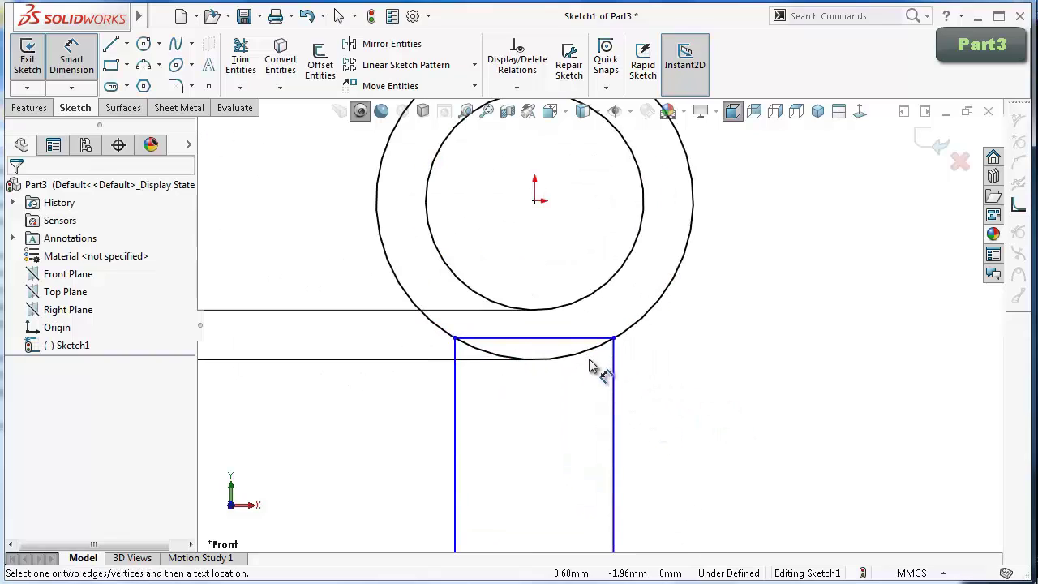
pyautogui.scroll(2, 596, 454)
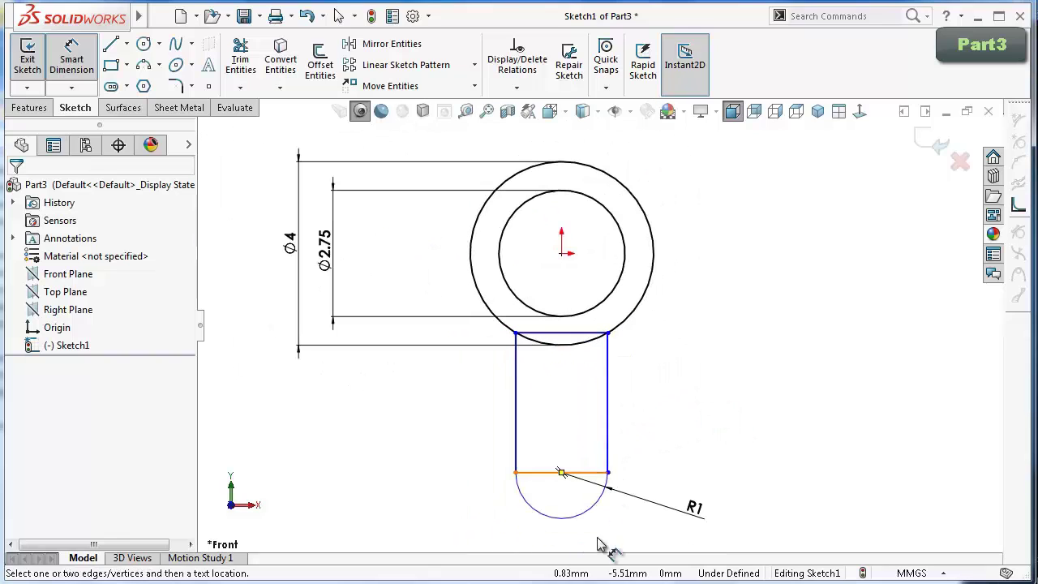
pyautogui.click(561, 473)
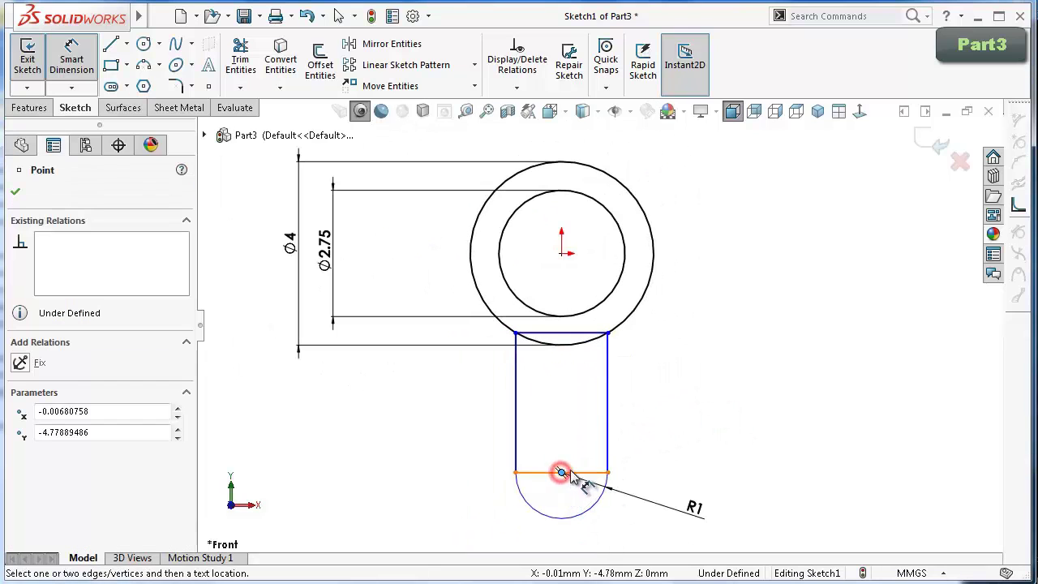
pyautogui.click(561, 255)
pyautogui.press('Escape')
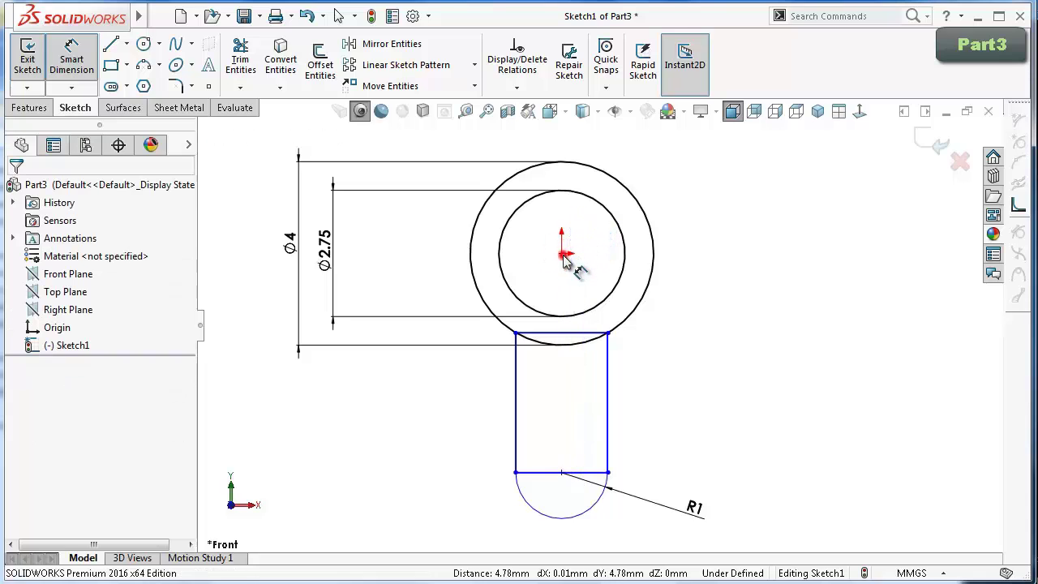
pyautogui.click(562, 256)
pyautogui.click(562, 473)
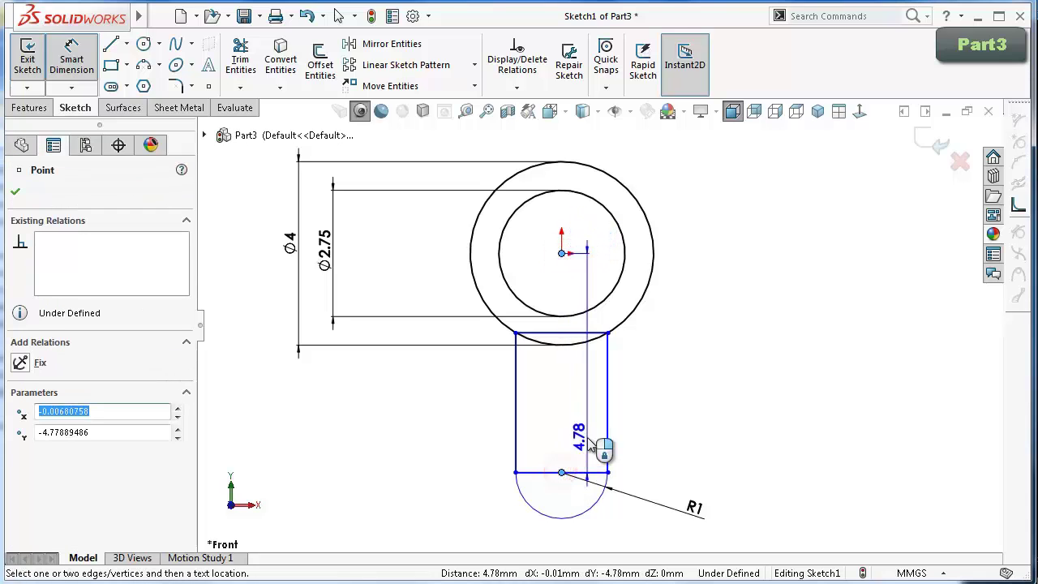
pyautogui.press('Escape')
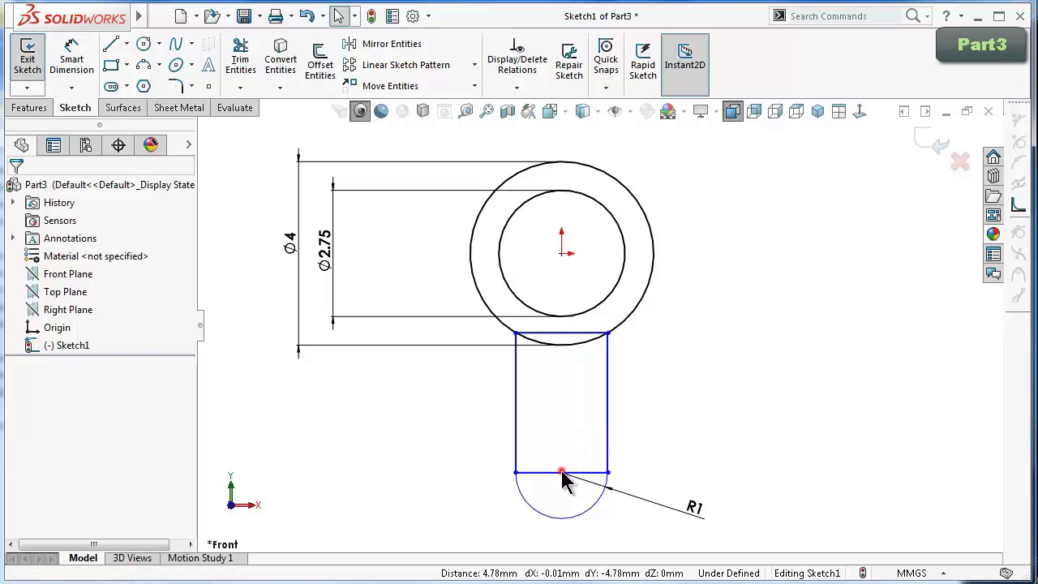
pyautogui.click(562, 472)
pyautogui.keyDown('ctrl'); pyautogui.click(563, 254); pyautogui.keyUp('ctrl')
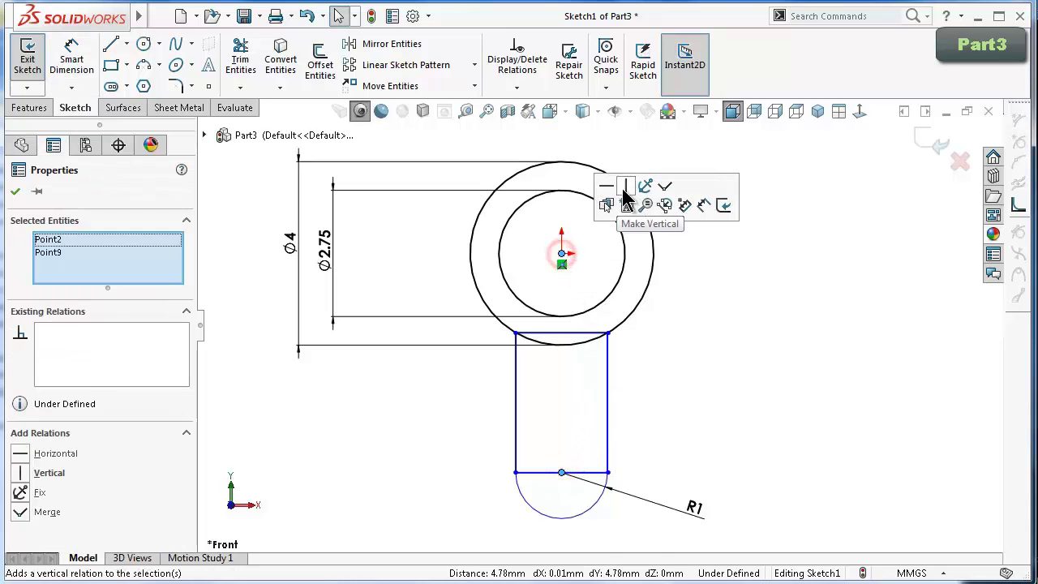
pyautogui.click(631, 183)
pyautogui.click(734, 316)
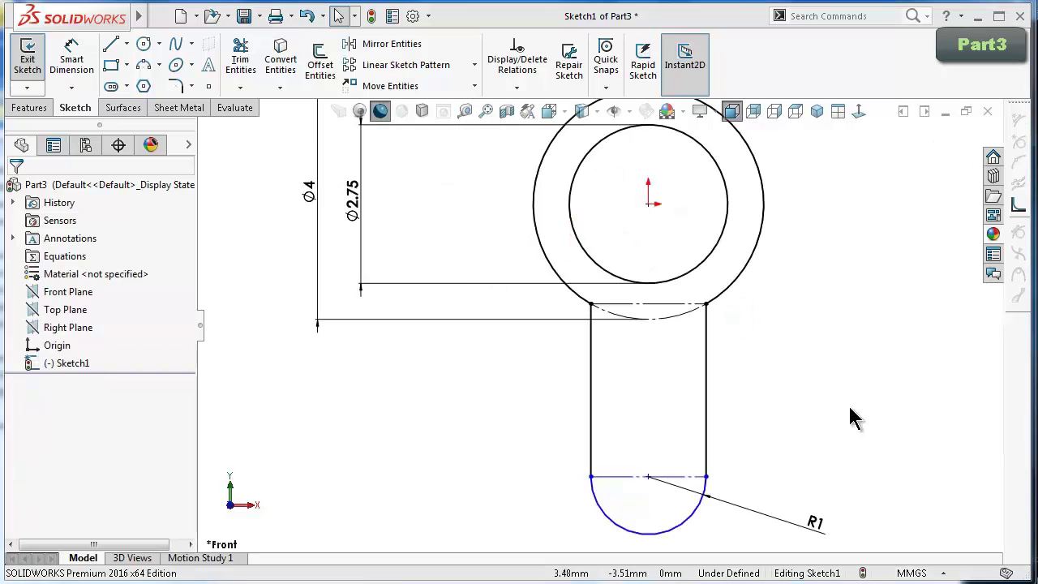
pyautogui.moveTo(849, 404); pyautogui.dragTo(845, 328, button='right')
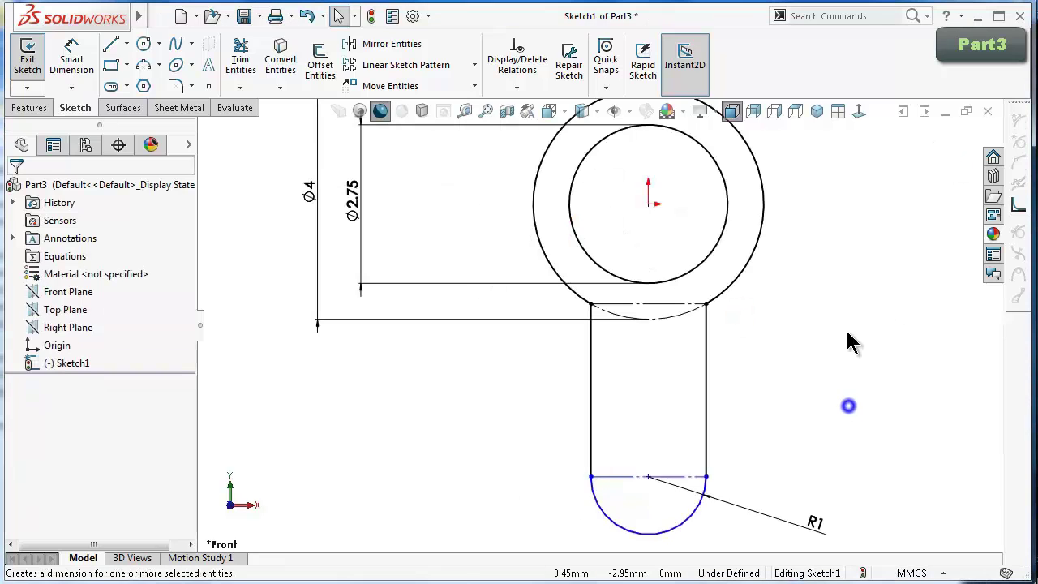
# Dimension the tab's right edge to 3 mm and switch to the isometric view.
pyautogui.click(708, 344)
pyautogui.click(803, 347)
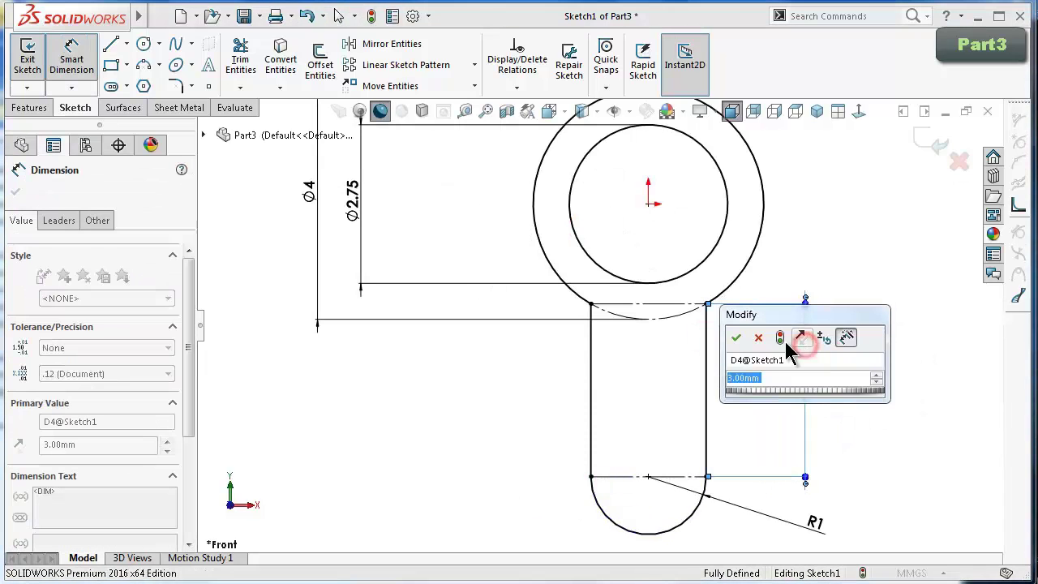
pyautogui.click(736, 338)
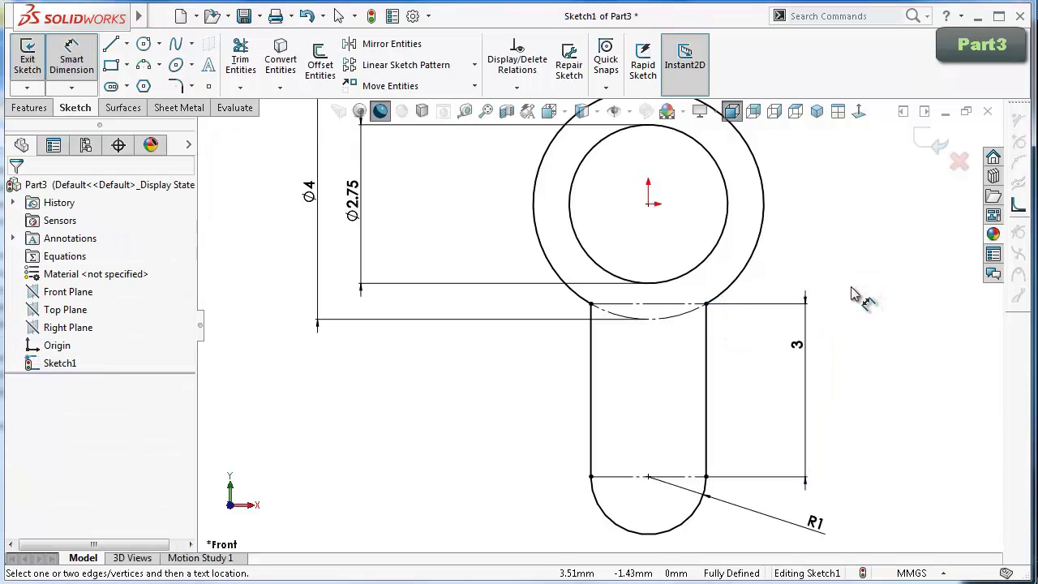
pyautogui.hotkey('ctrl', '7')
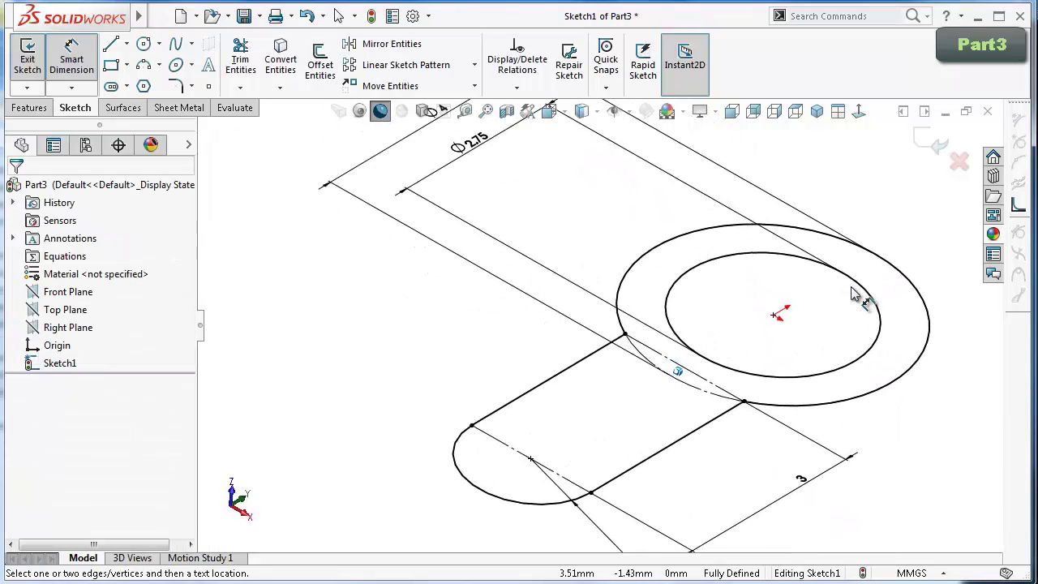
# Draw a hole circle at the tab-end arc centre and dimension it Ø0.85 mm.
pyautogui.click(172, 107)
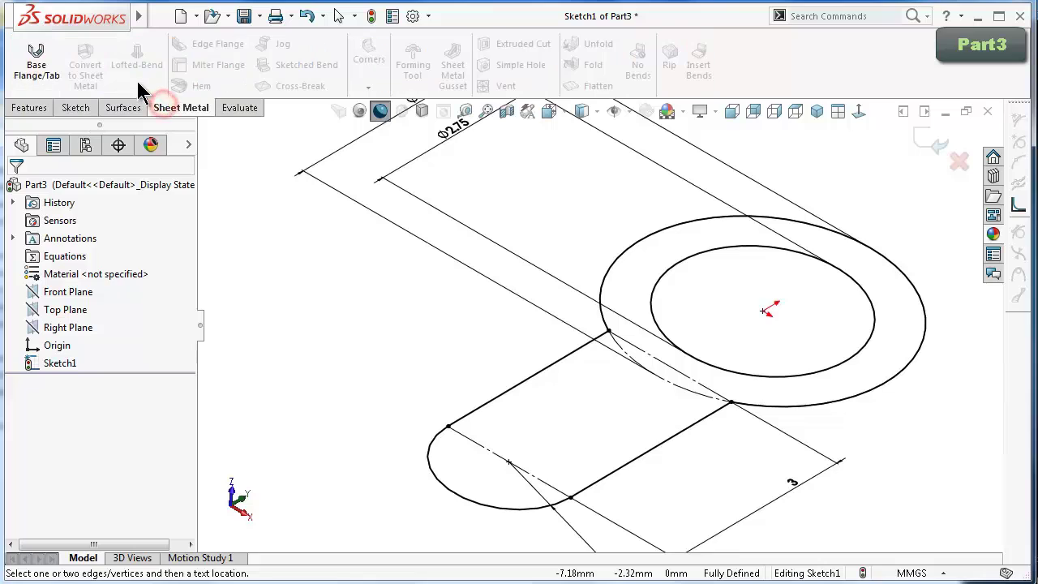
pyautogui.click(76, 108)
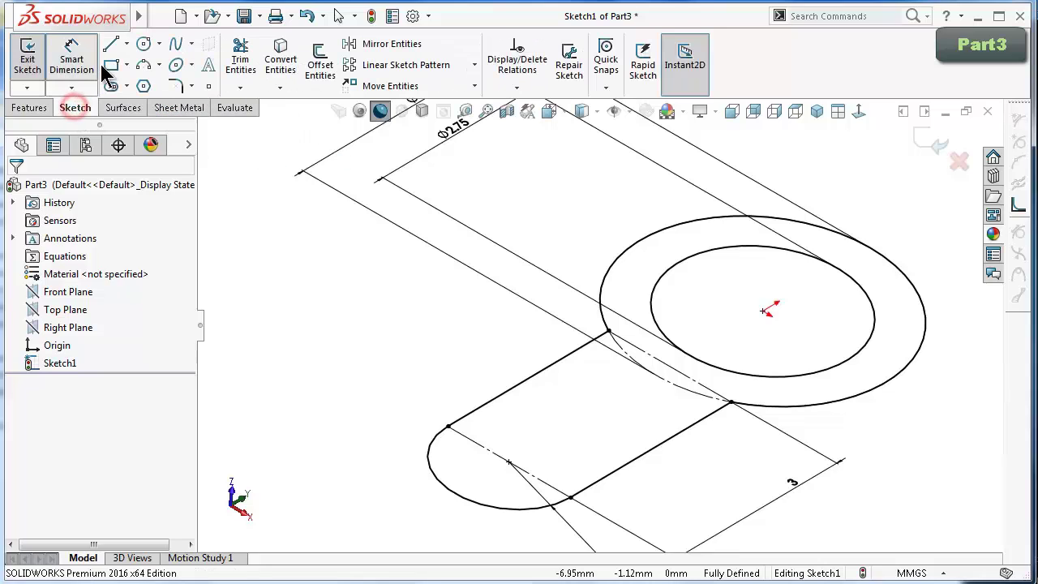
pyautogui.click(144, 43)
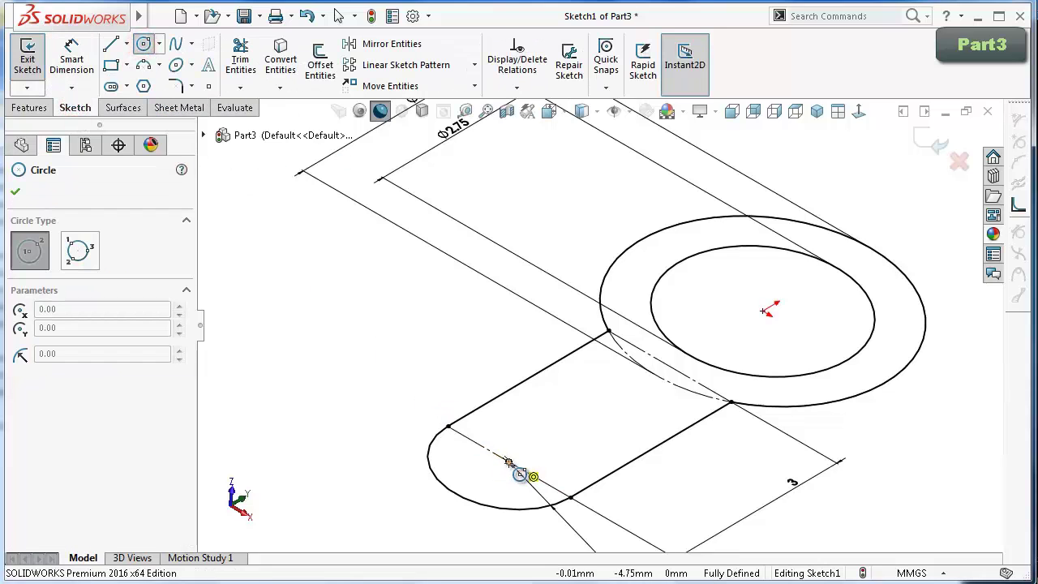
pyautogui.click(508, 462)
pyautogui.click(488, 442)
pyautogui.moveTo(374, 396); pyautogui.dragTo(373, 357, button='right')
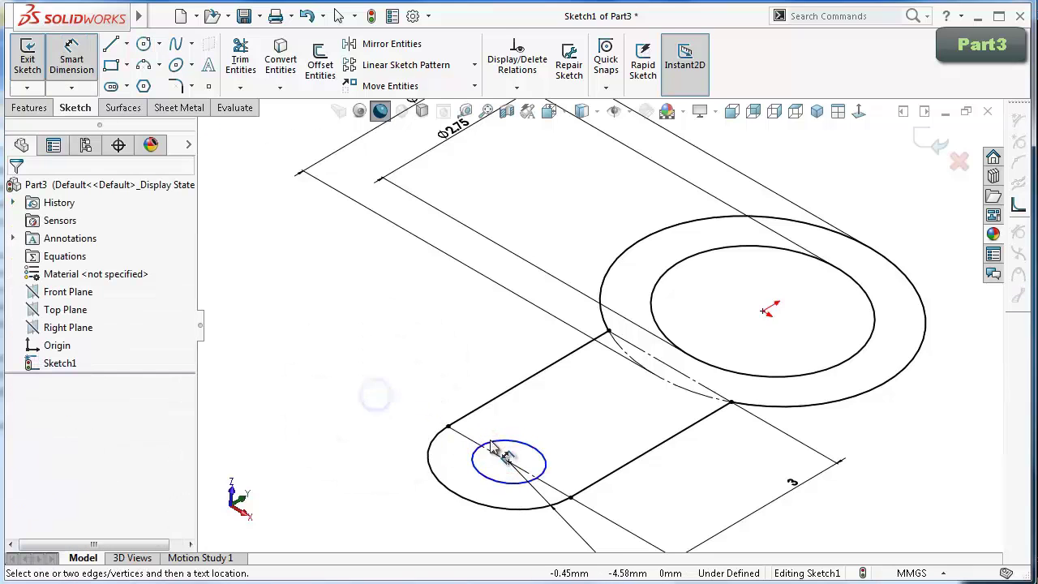
pyautogui.click(507, 454)
pyautogui.click(506, 429)
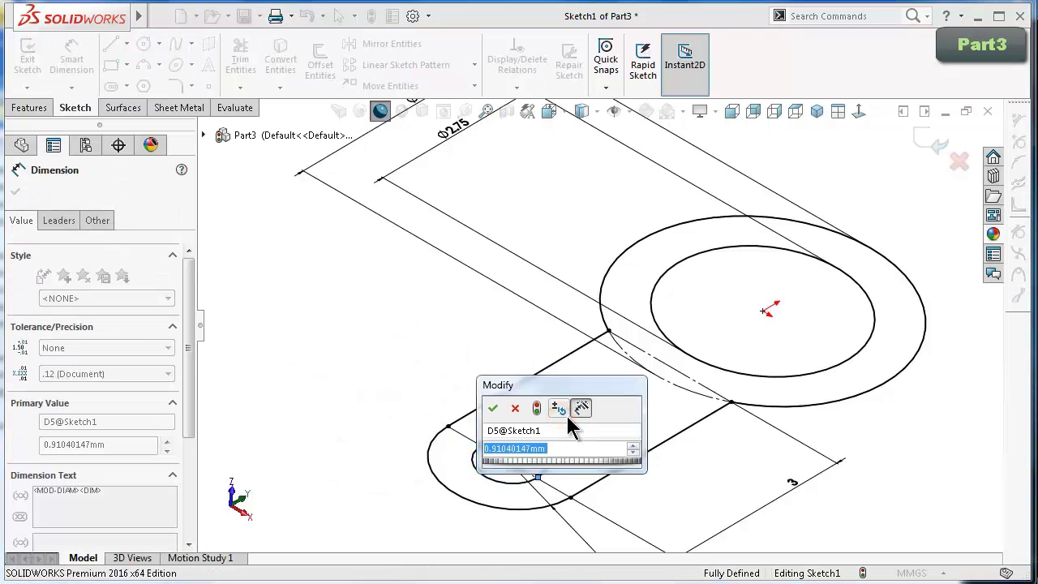
pyautogui.write('0.85')
pyautogui.press('Return')
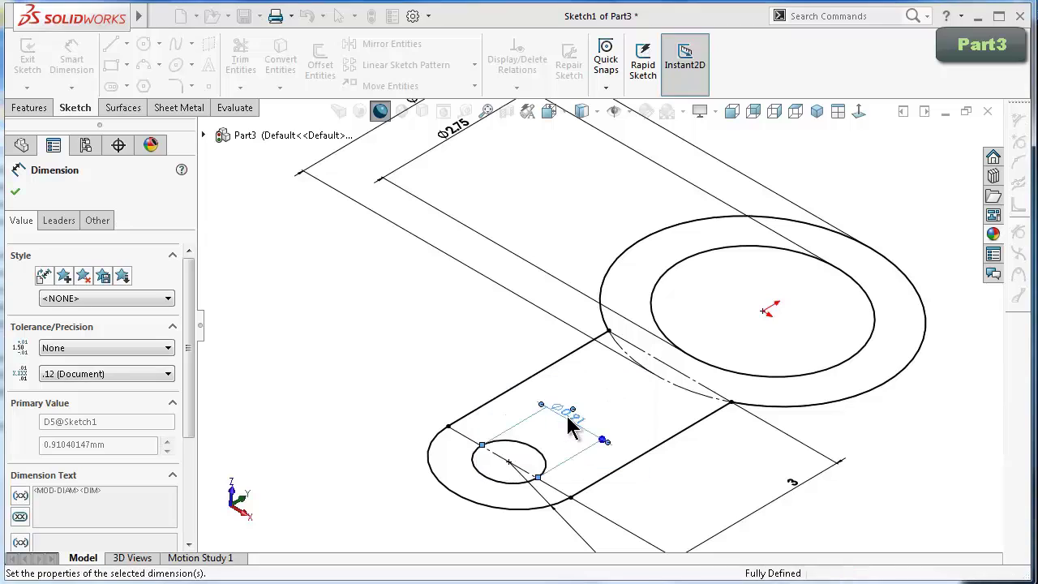
# Create a sheet-metal Base Flange from the sketch with 0.15 mm thickness.
pyautogui.click(174, 108)
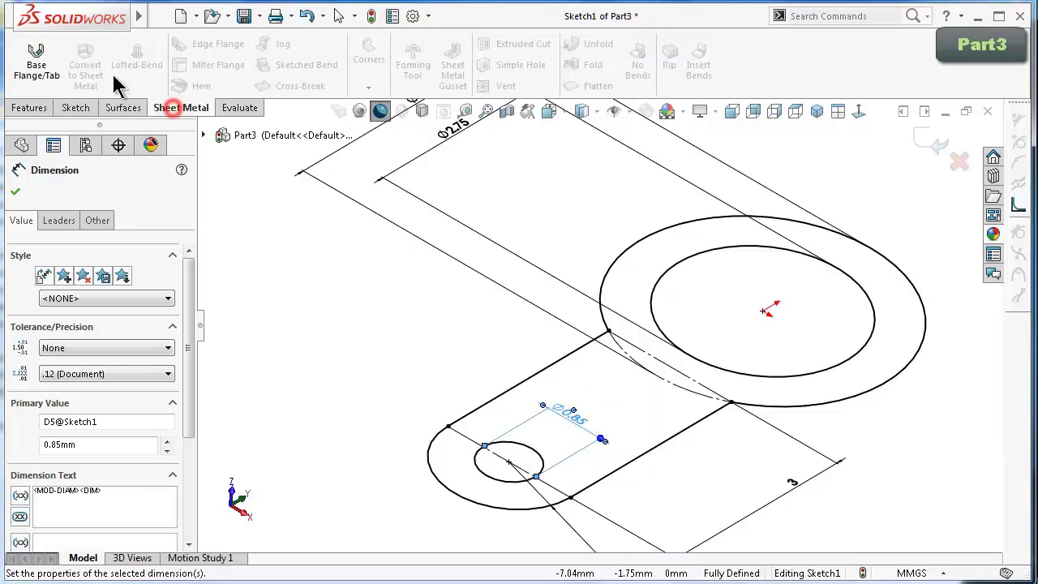
pyautogui.click(23, 56)
pyautogui.write('0.15')
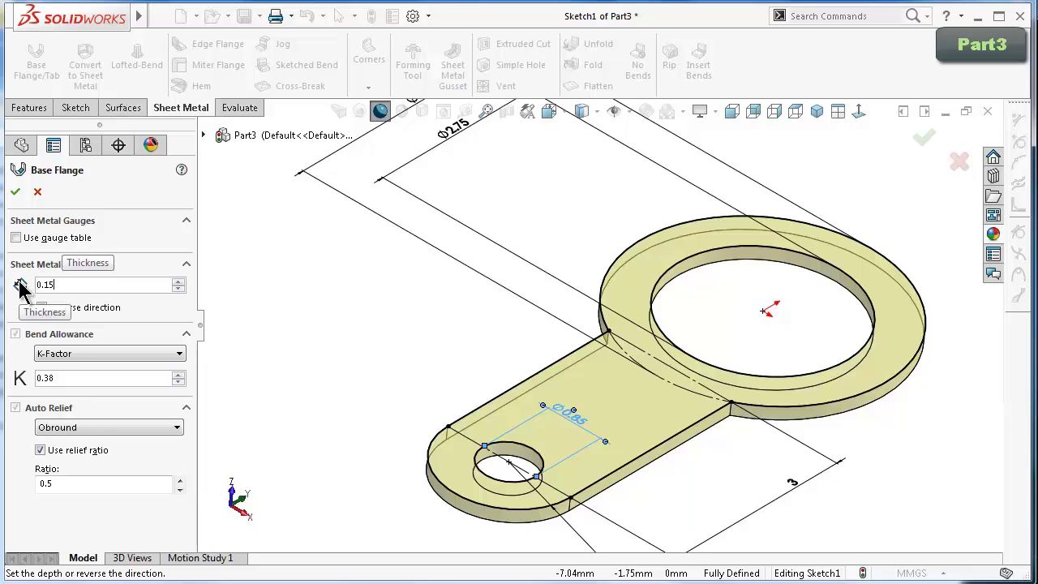
pyautogui.press('Return')
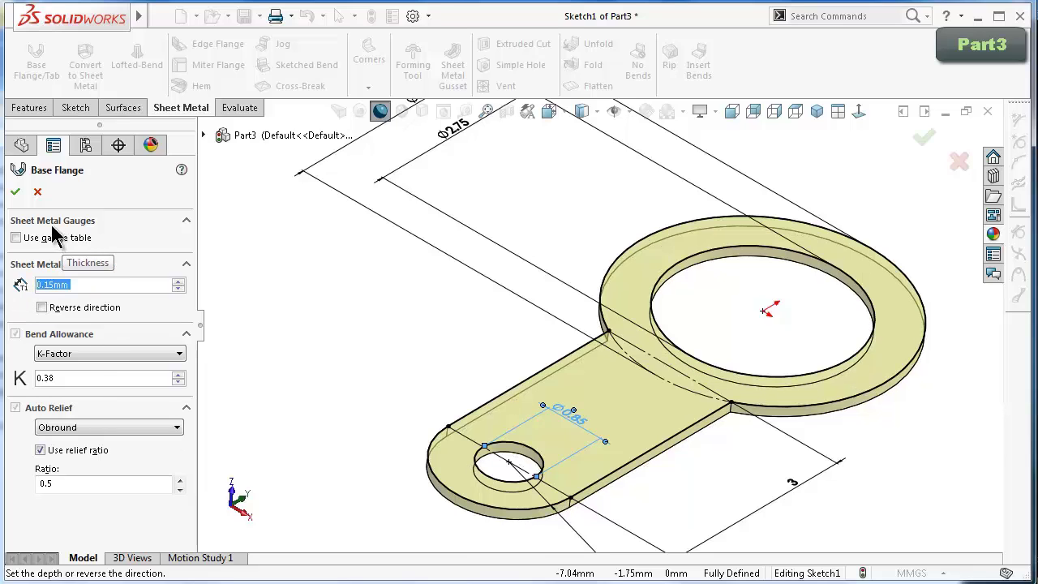
pyautogui.click(15, 193)
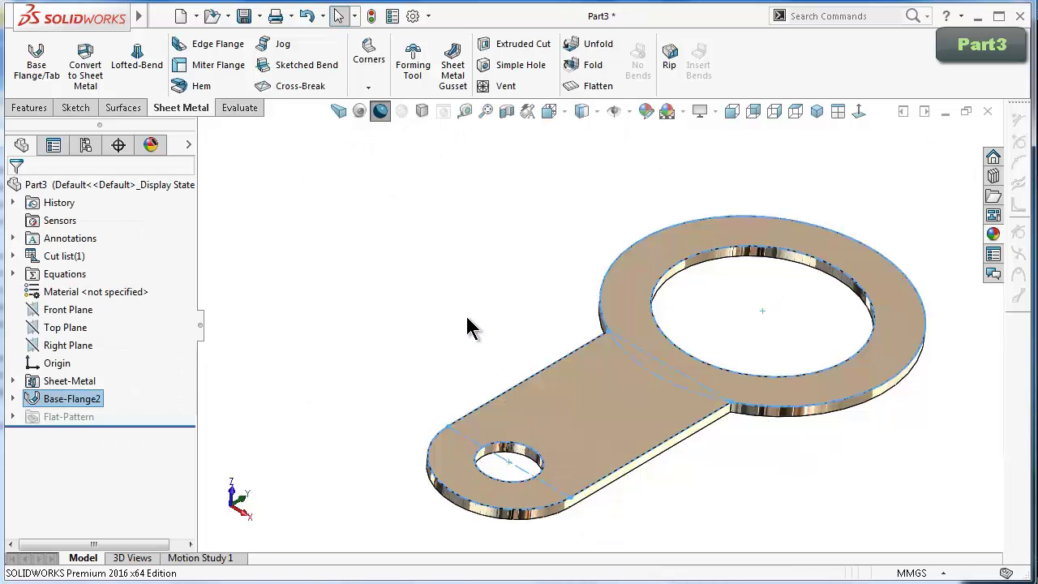
pyautogui.click(469, 319)
# Start a Sketched Bend on the tab's top face and draw a bend line across the shaft.
pyautogui.click(307, 65)
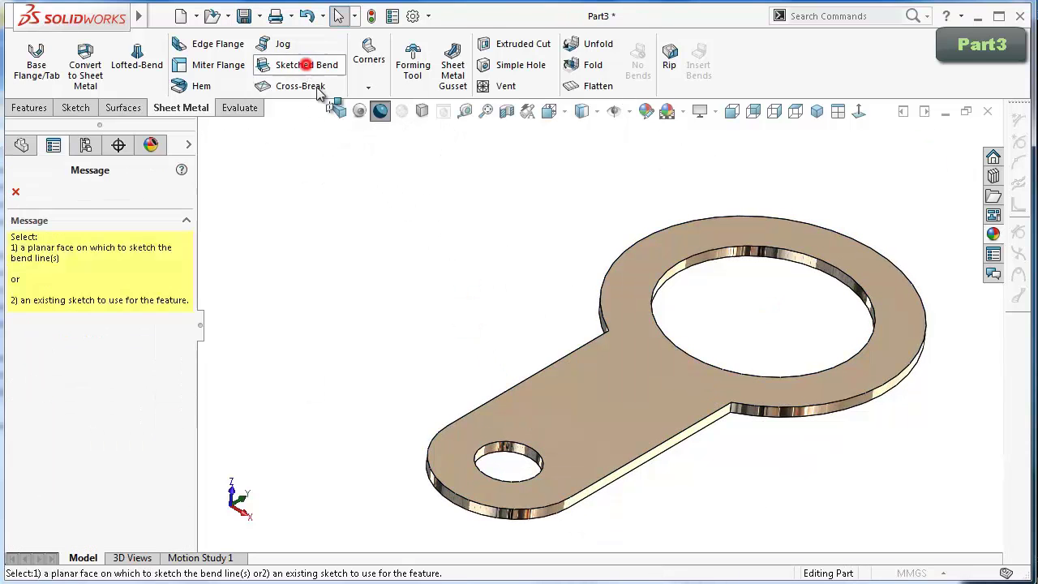
pyautogui.click(603, 390)
pyautogui.click(859, 111)
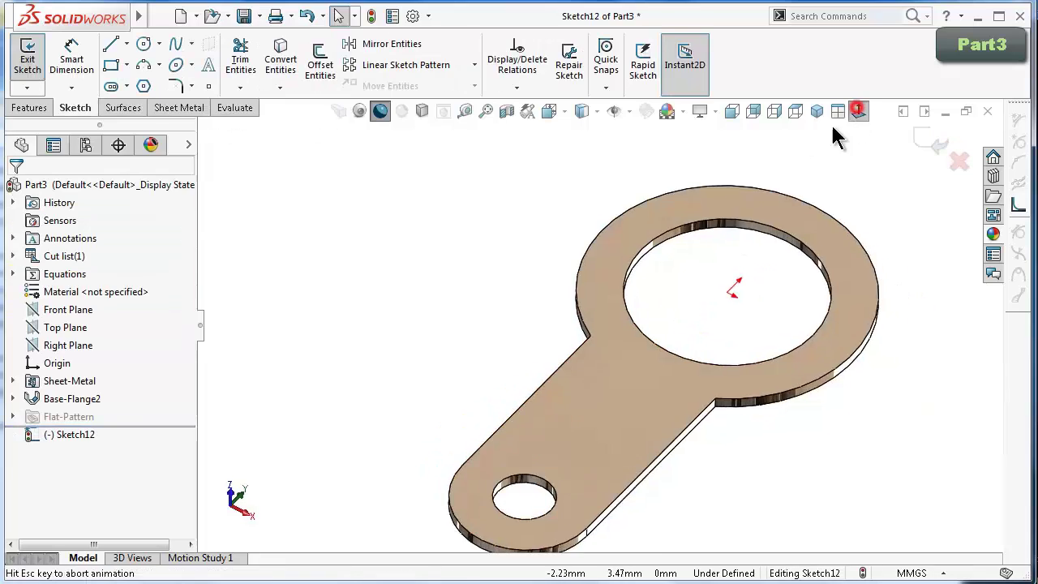
pyautogui.click(111, 45)
pyautogui.scroll(-5, 652, 395)
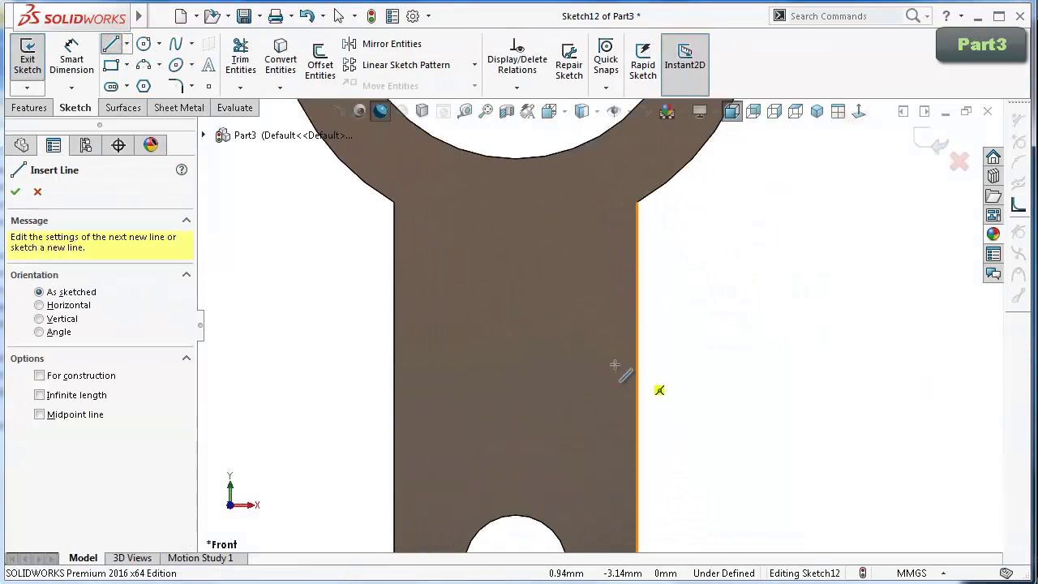
pyautogui.click(395, 225)
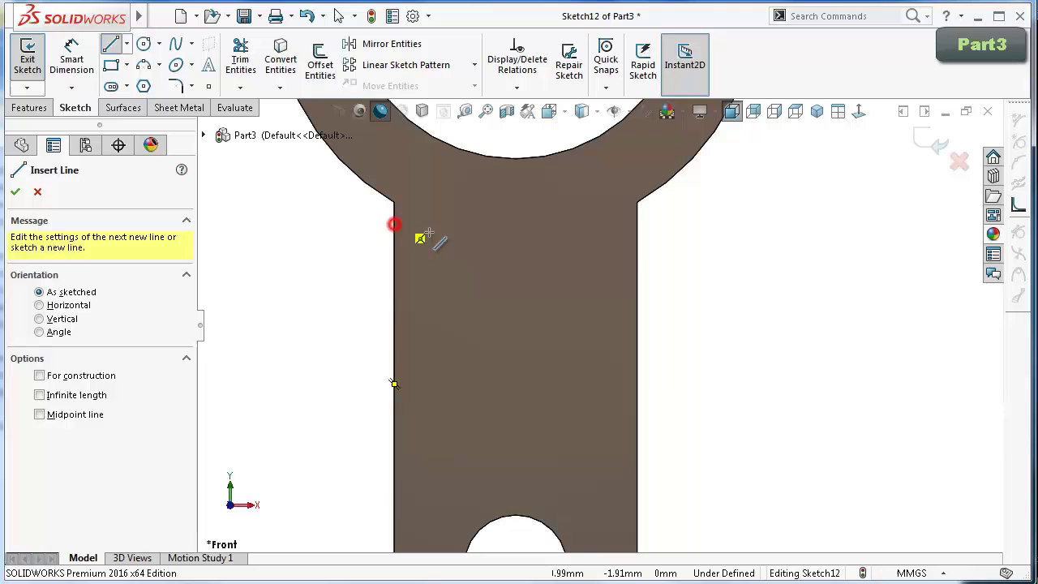
pyautogui.click(638, 223)
pyautogui.click(690, 284)
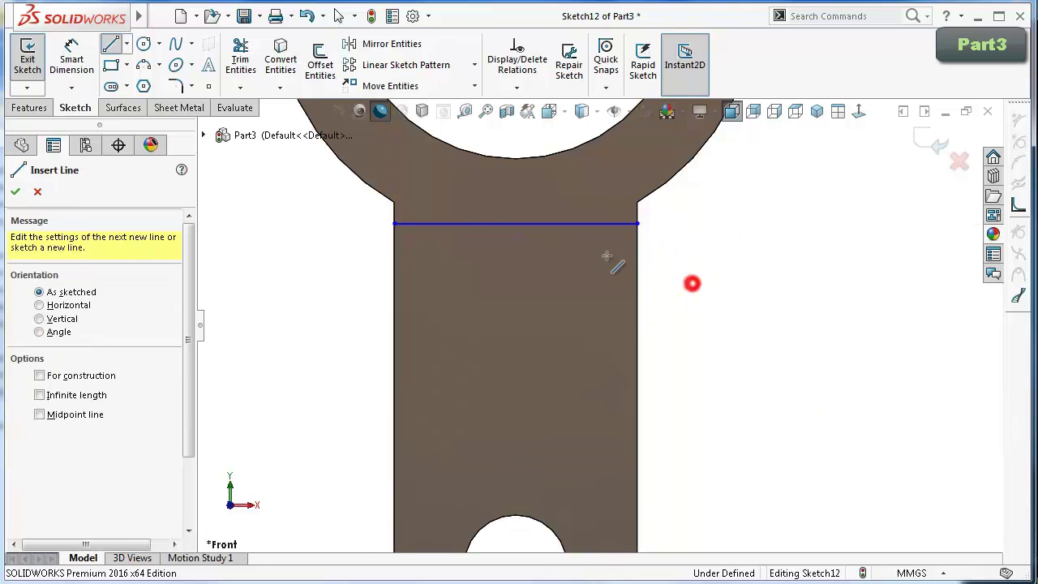
pyautogui.scroll(-3, 486, 276)
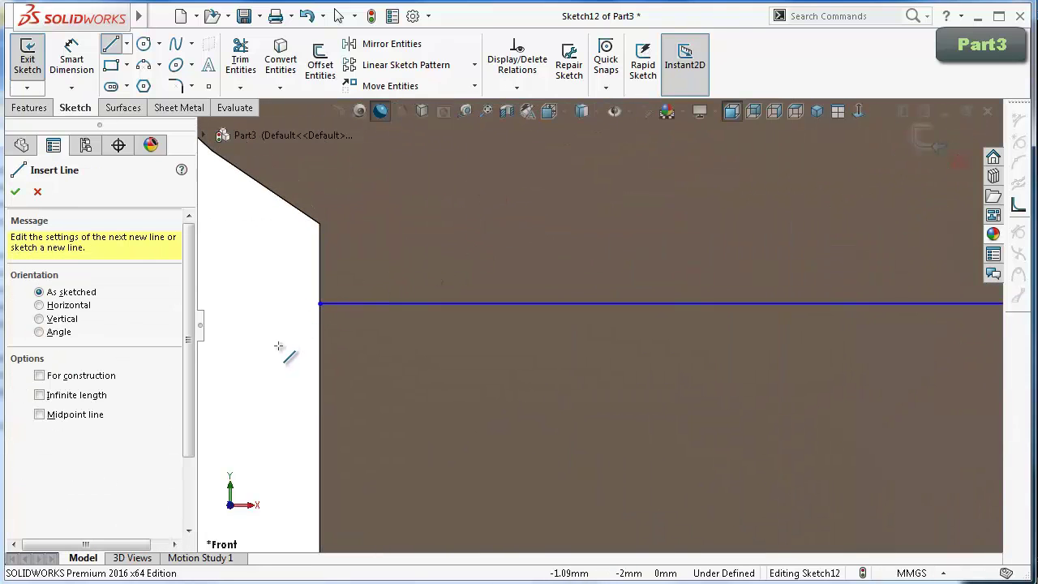
# Dimension the bend line 0.15 mm from the corner where the shaft meets the ring.
pyautogui.press('d')
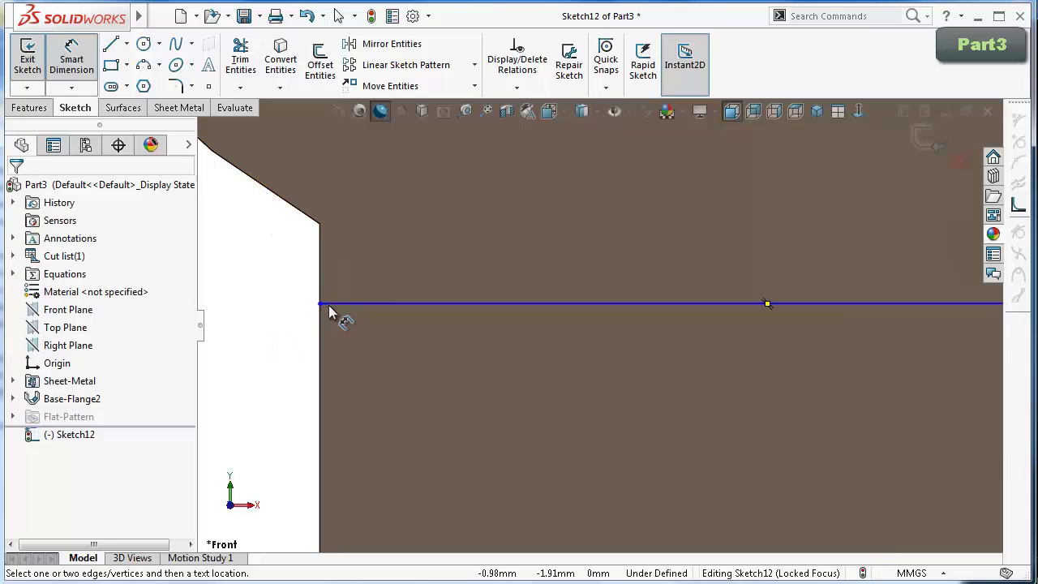
pyautogui.click(328, 304)
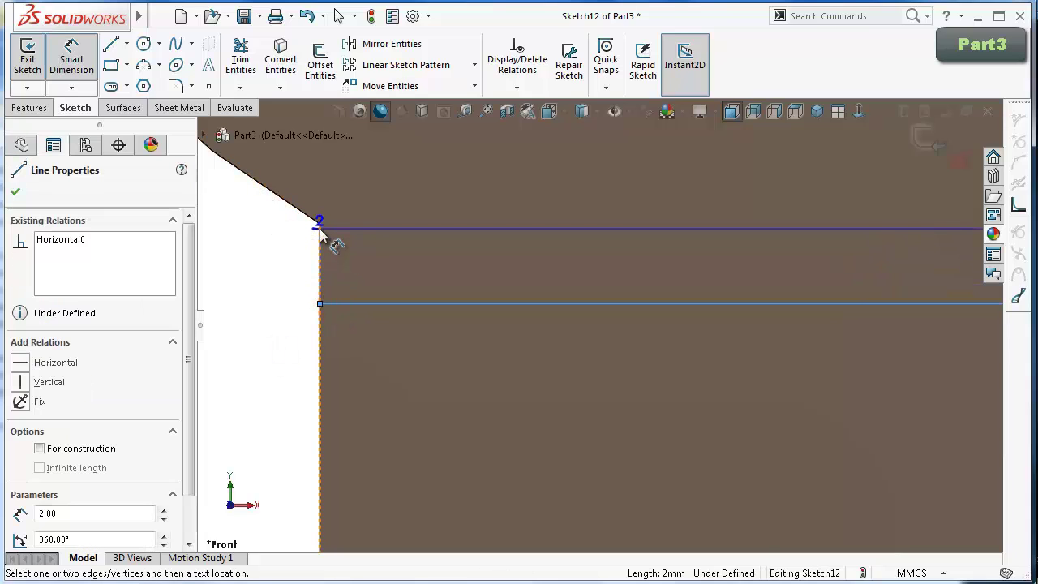
pyautogui.keyDown('ctrl'); pyautogui.moveTo(322, 229); pyautogui.dragTo(433, 271, button='middle'); pyautogui.keyUp('ctrl')
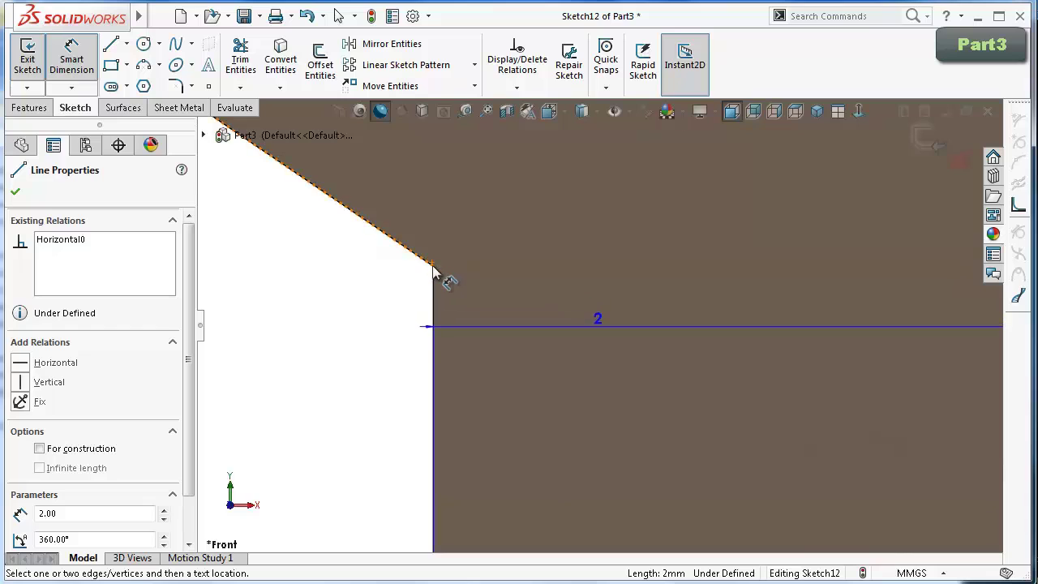
pyautogui.click(434, 270)
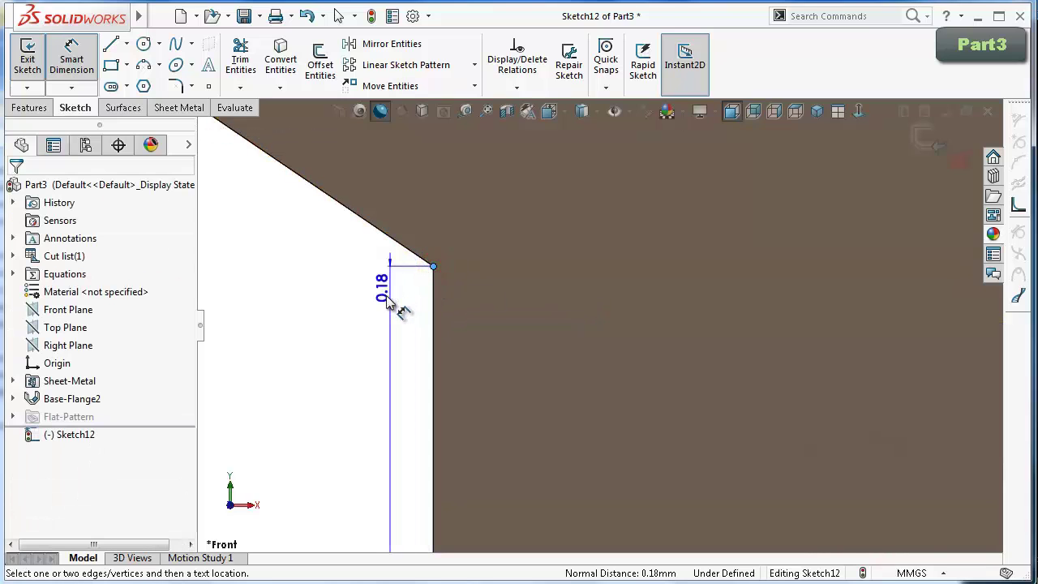
pyautogui.click(369, 345)
pyautogui.write('0.15')
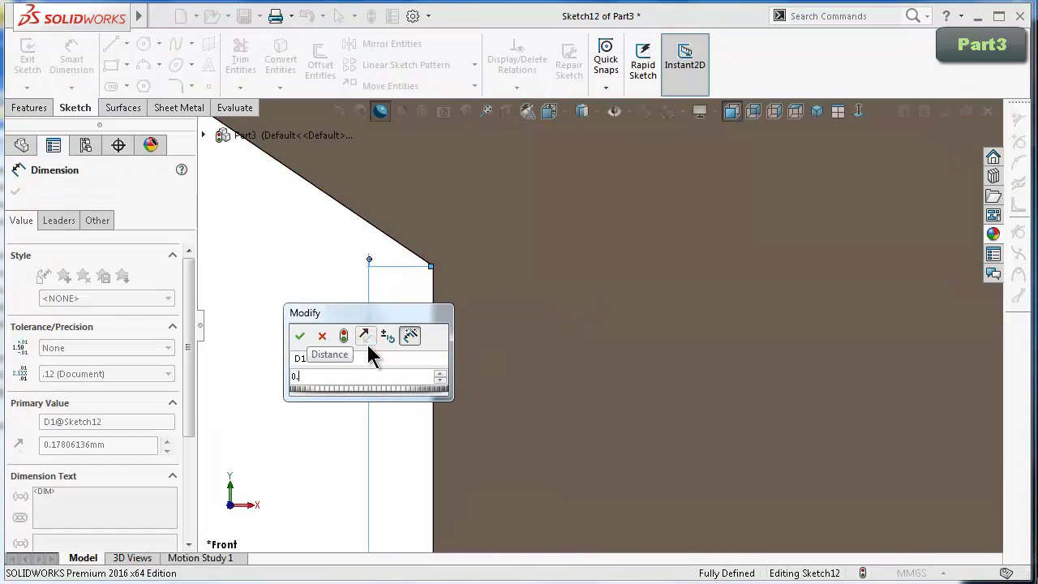
pyautogui.press('Return')
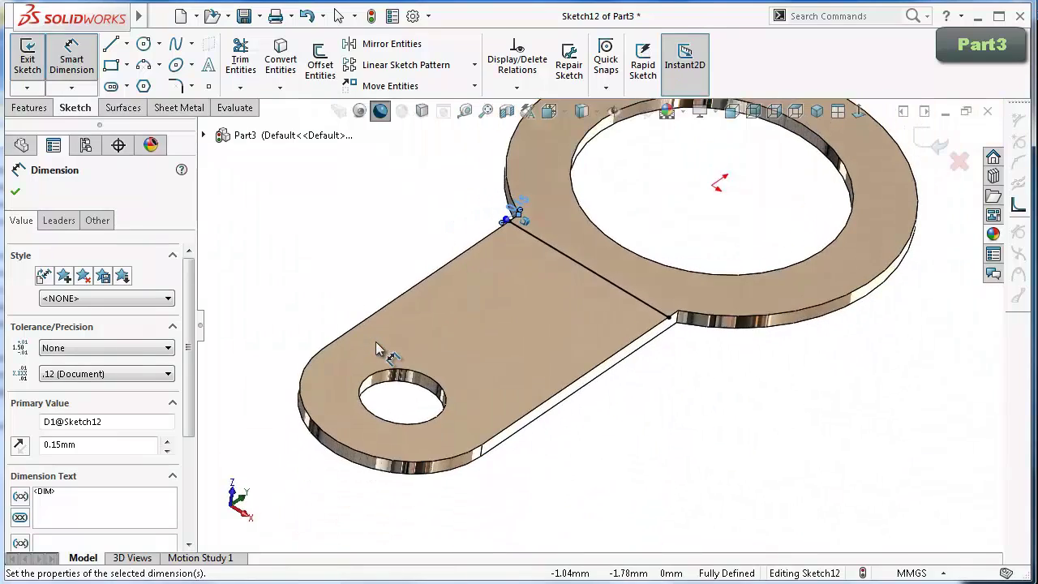
# Finish the bend with the tab face fixed and a 15° bend angle.
pyautogui.click(938, 148)
pyautogui.click(925, 139)
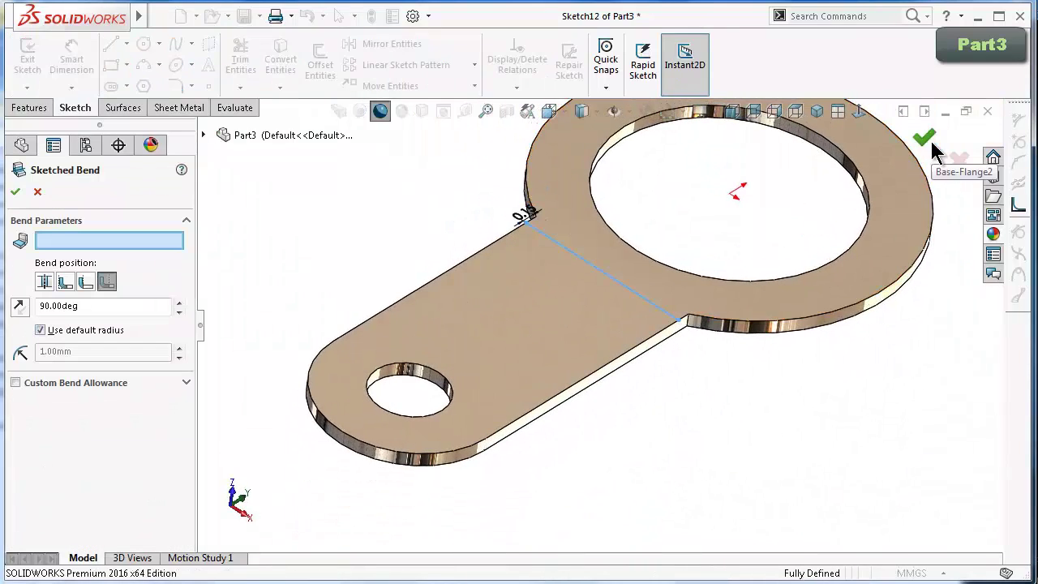
pyautogui.click(105, 282)
pyautogui.write('10')
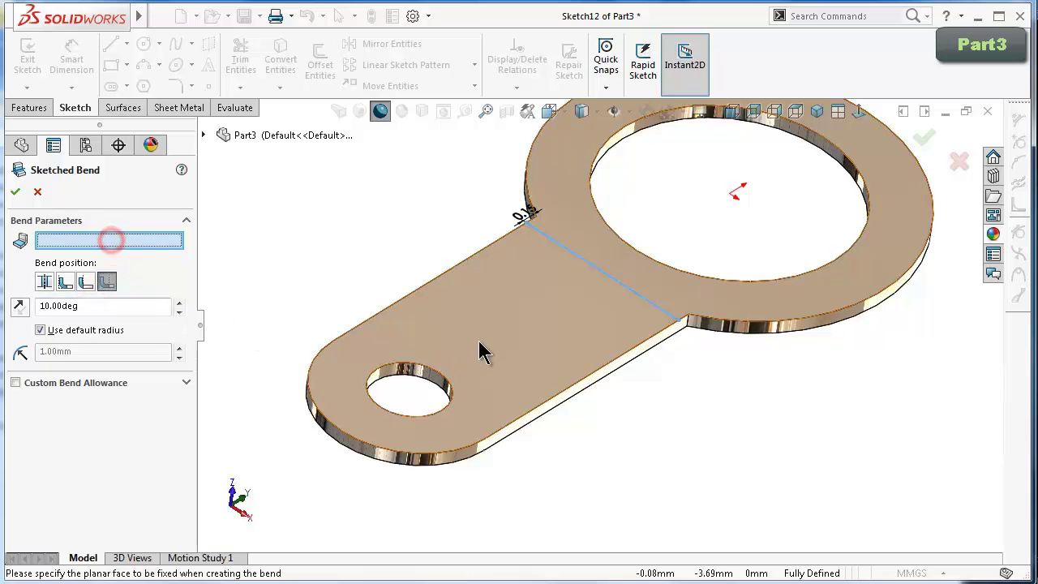
pyautogui.click(521, 332)
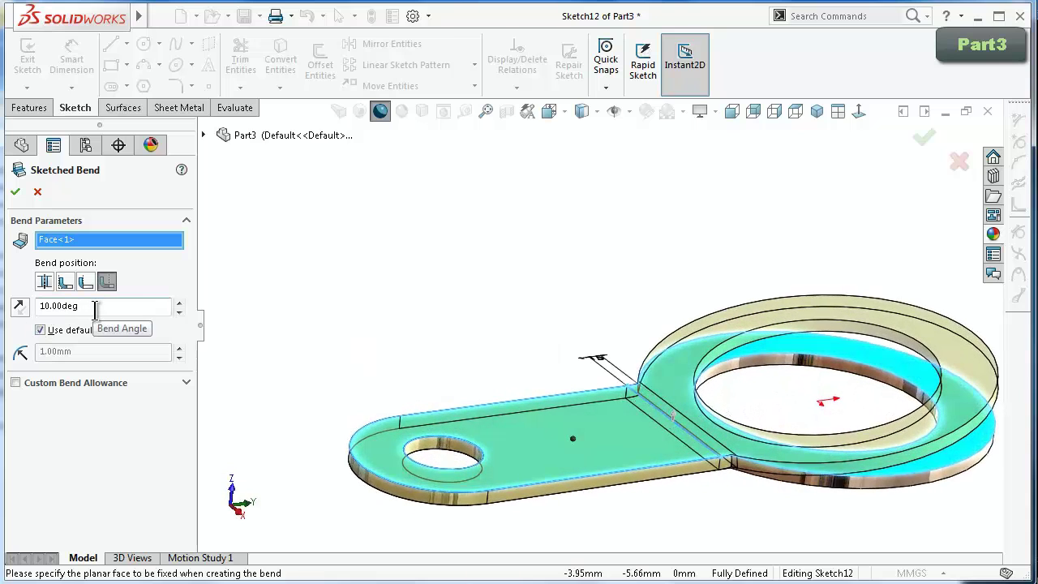
pyautogui.write('15')
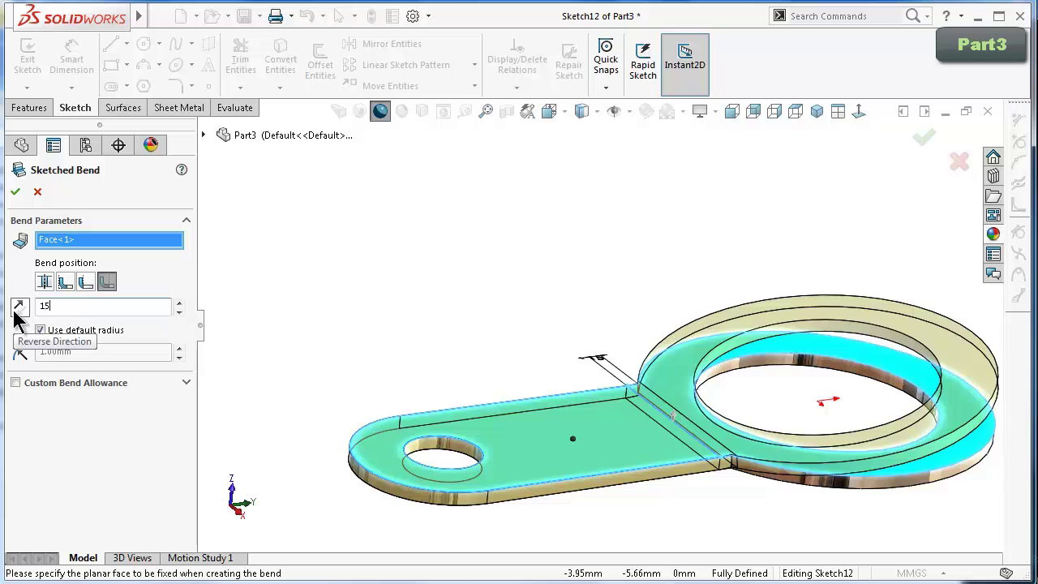
pyautogui.press('Return')
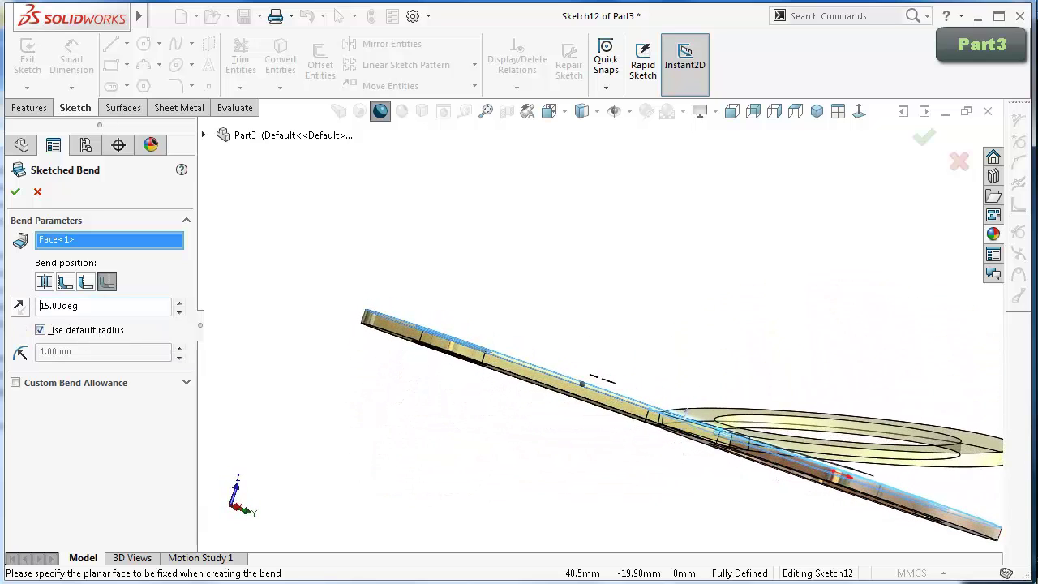
pyautogui.click(923, 141)
pyautogui.click(350, 291)
pyautogui.hotkey('ctrl', '7')
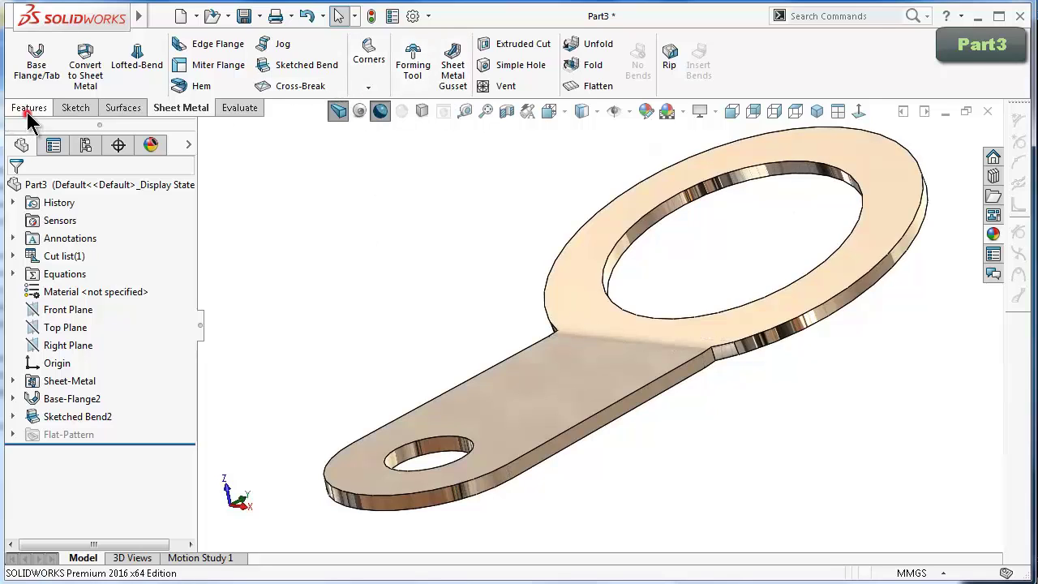
# Fillet the tab's top face, inner ring face and tab's flat face at 0.05 mm.
pyautogui.click(29, 108)
pyautogui.click(460, 53)
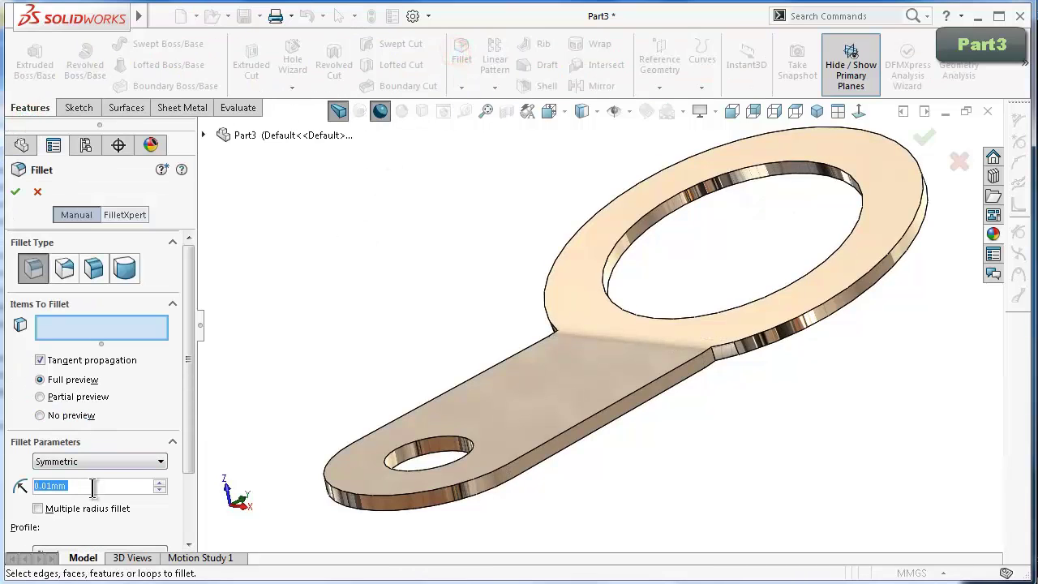
pyautogui.write('0.')
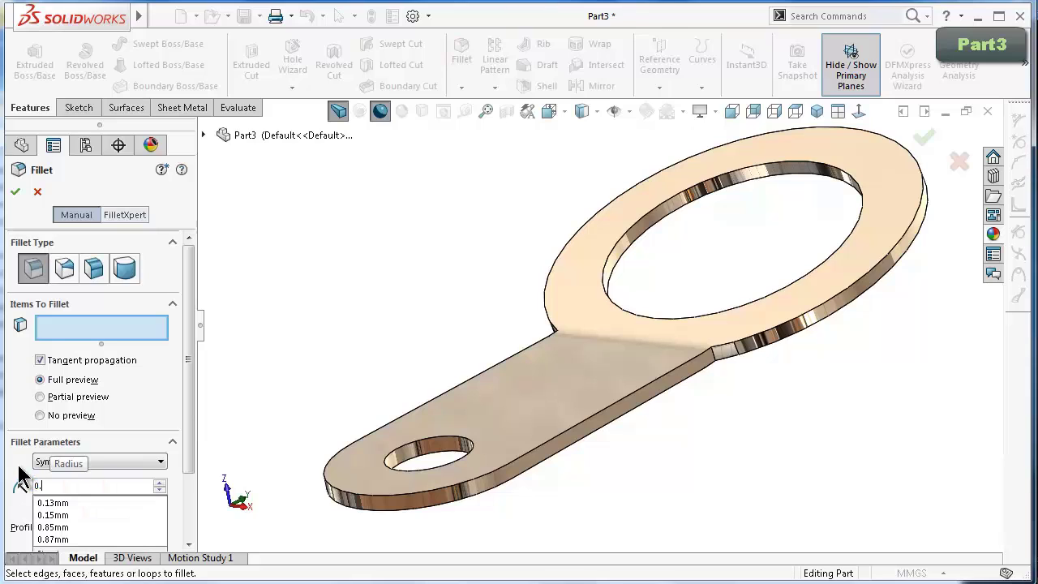
pyautogui.write('0')
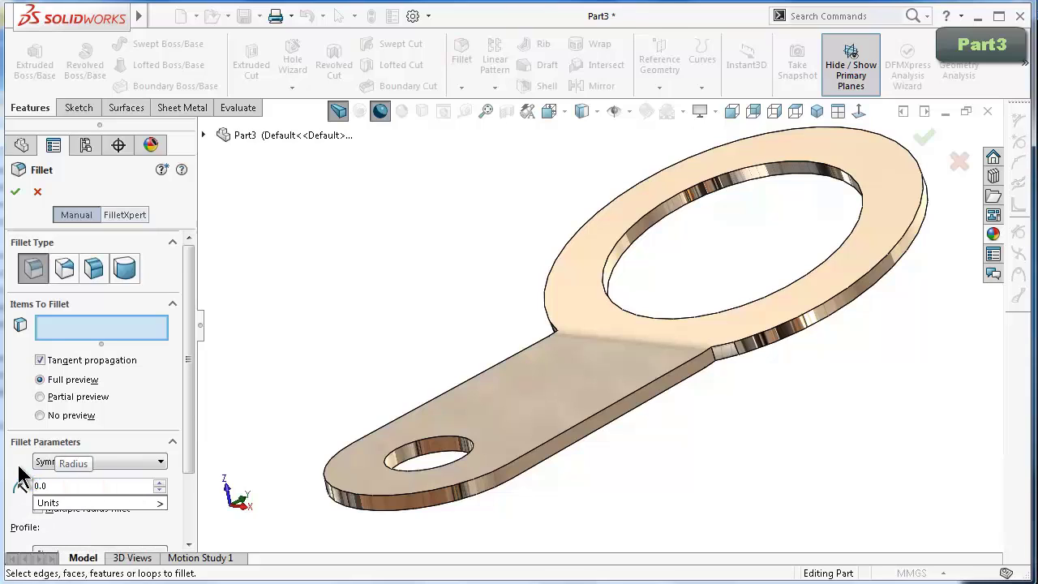
pyautogui.write('5')
pyautogui.click(535, 430)
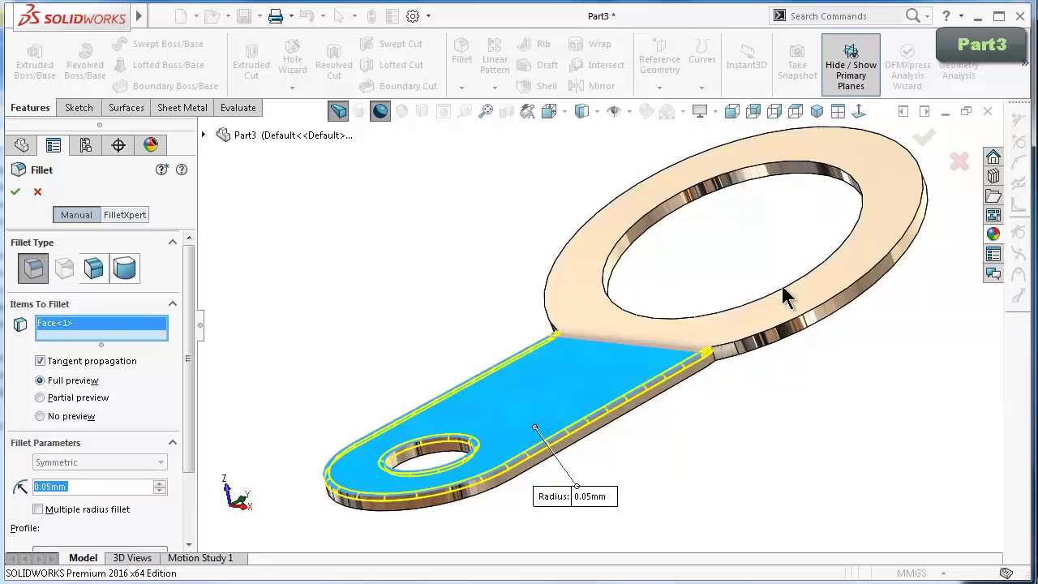
pyautogui.click(800, 166)
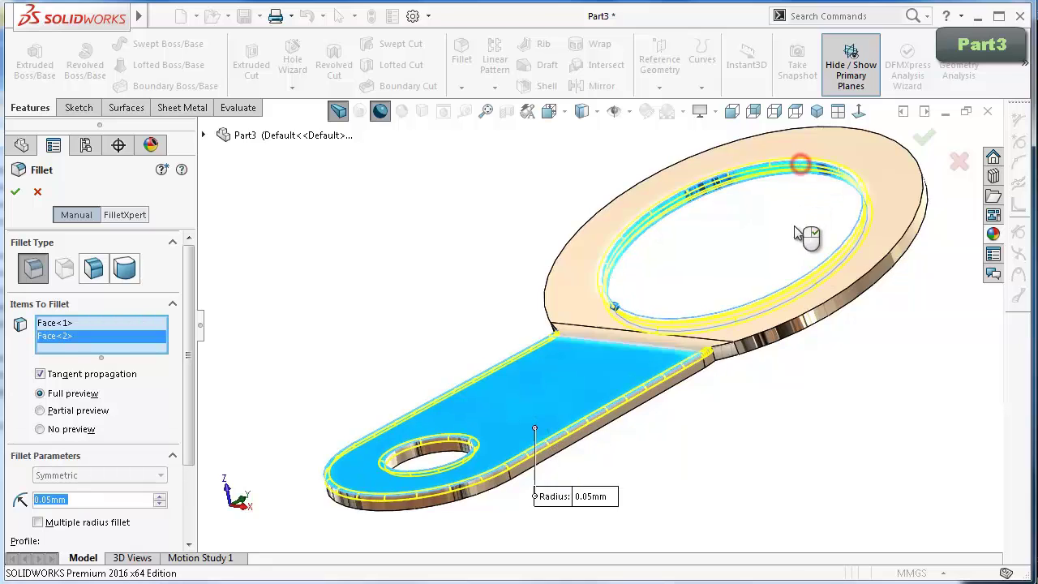
pyautogui.moveTo(806, 232)
pyautogui.mouseDown(button='middle')
pyautogui.moveTo(771, 296)
pyautogui.moveTo(685, 395)
pyautogui.moveTo(602, 401)
pyautogui.moveTo(783, 352)
pyautogui.moveTo(922, 144)
pyautogui.mouseUp(button='middle')
pyautogui.click(602, 400)
pyautogui.click(924, 138)
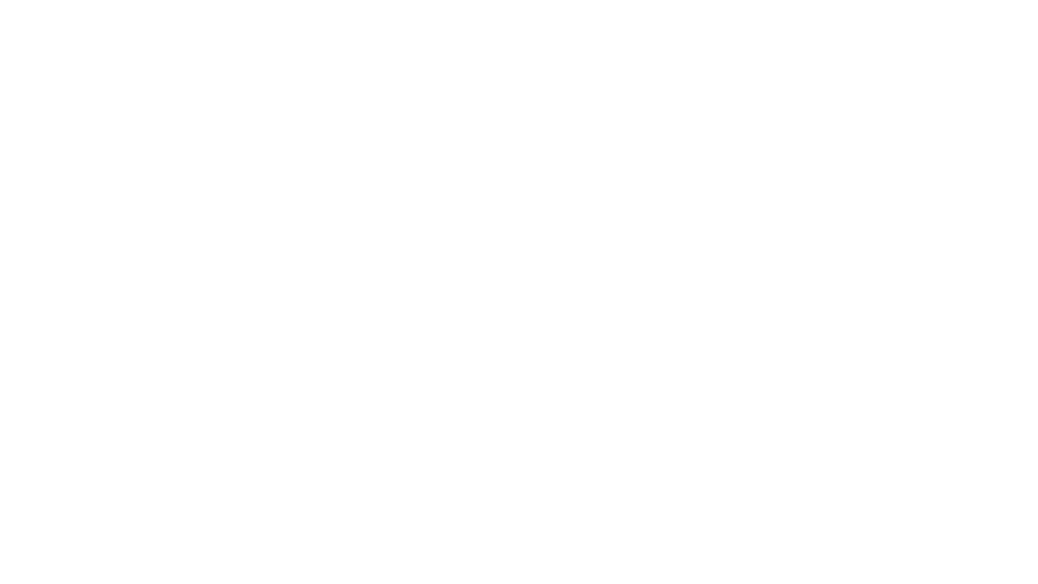
# Start a sketch on the Top Plane and draw a circle centred on the origin.
pyautogui.click(51, 292)
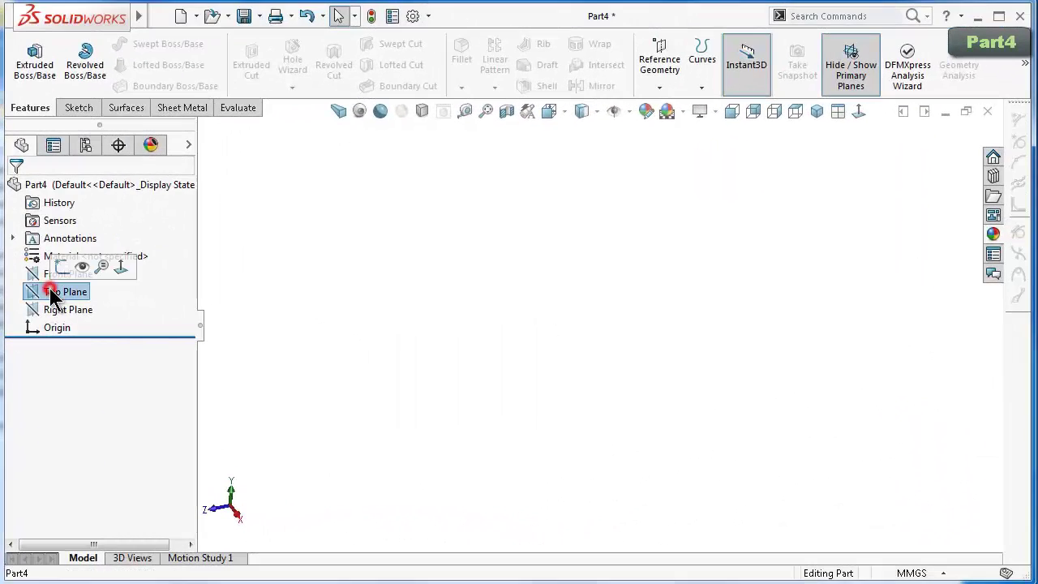
pyautogui.click(61, 269)
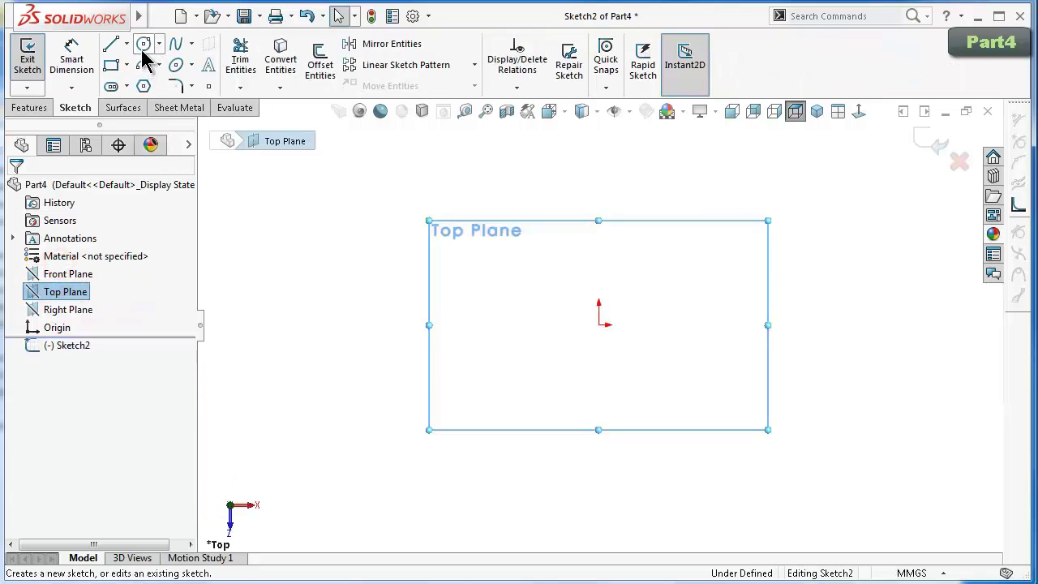
pyautogui.click(144, 45)
pyautogui.click(598, 324)
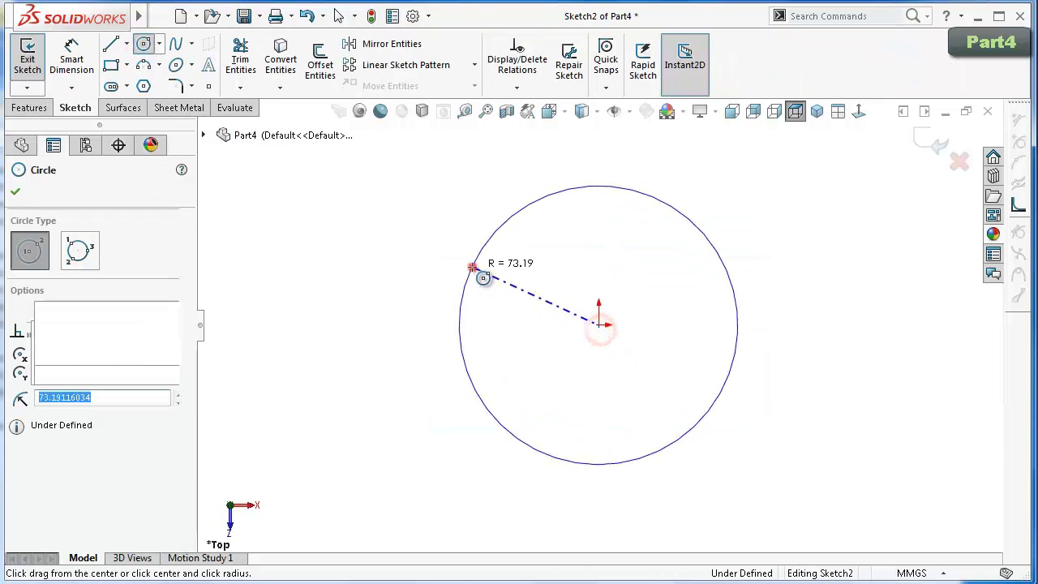
pyautogui.click(483, 277)
# Dimension the circle's diameter to 5.75 mm.
pyautogui.moveTo(355, 406); pyautogui.dragTo(343, 305, button='right')
pyautogui.click(469, 279)
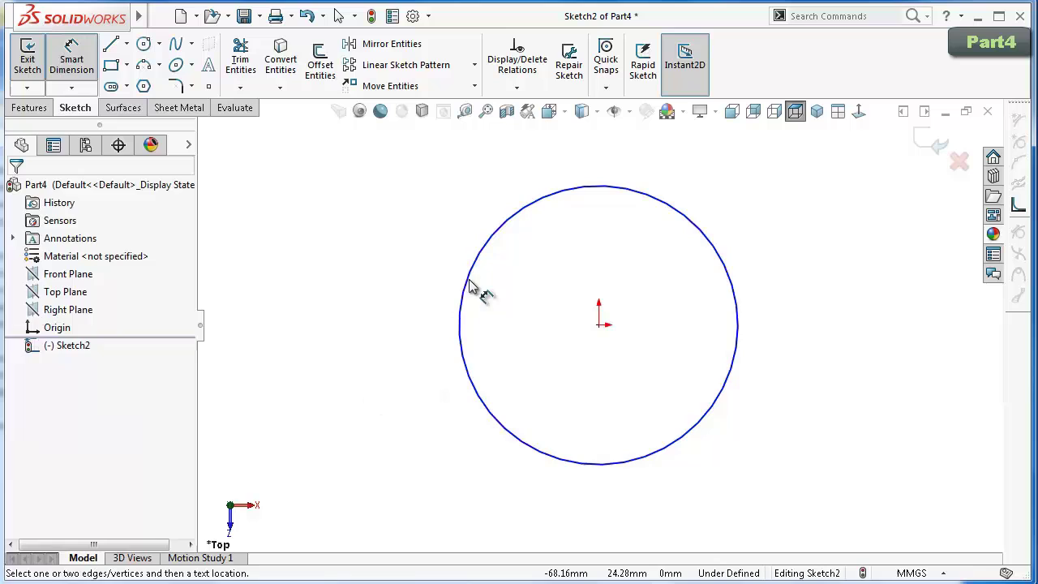
pyautogui.click(413, 287)
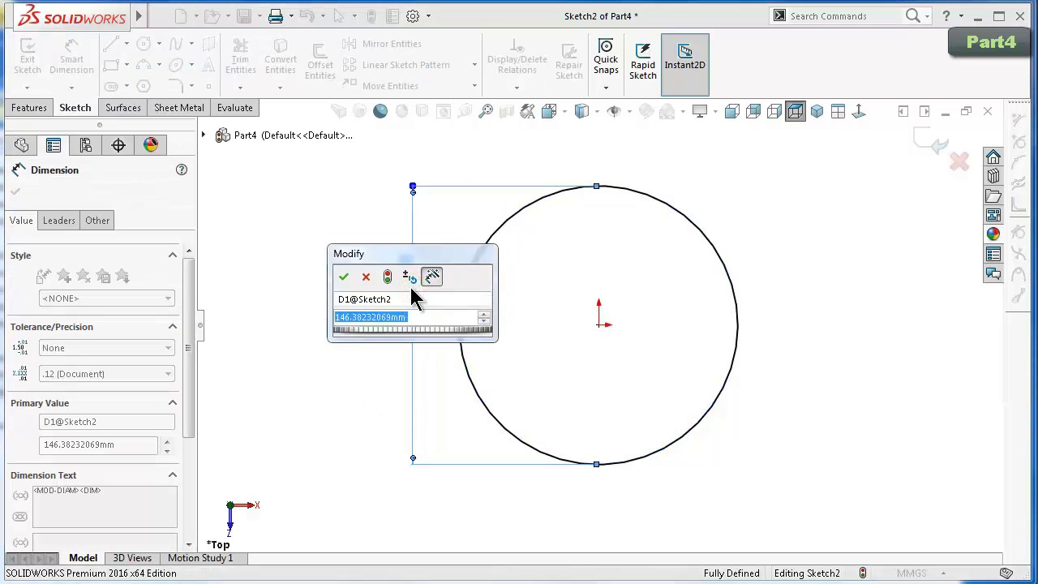
pyautogui.write('5.')
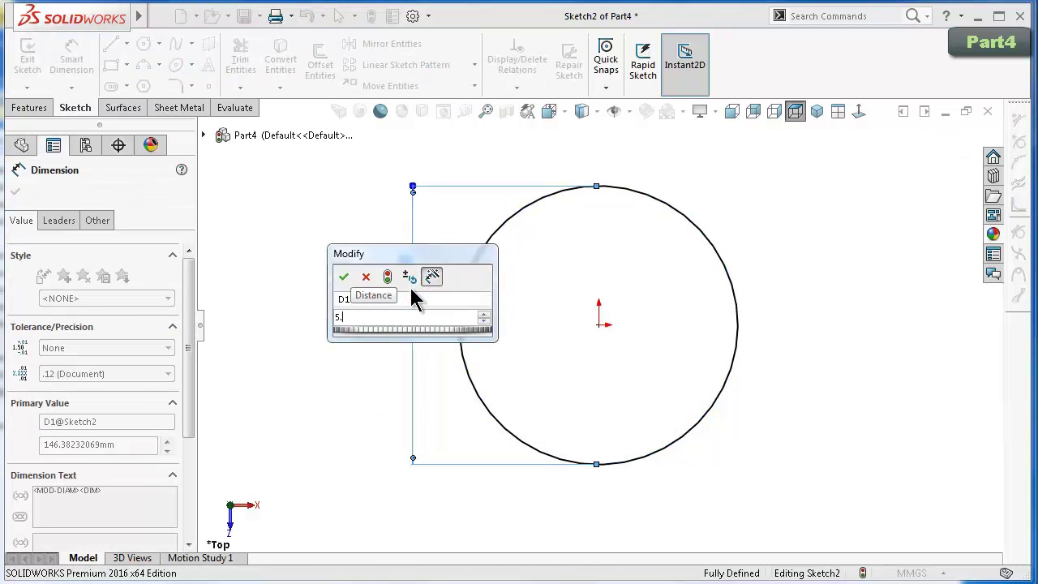
pyautogui.write('5')
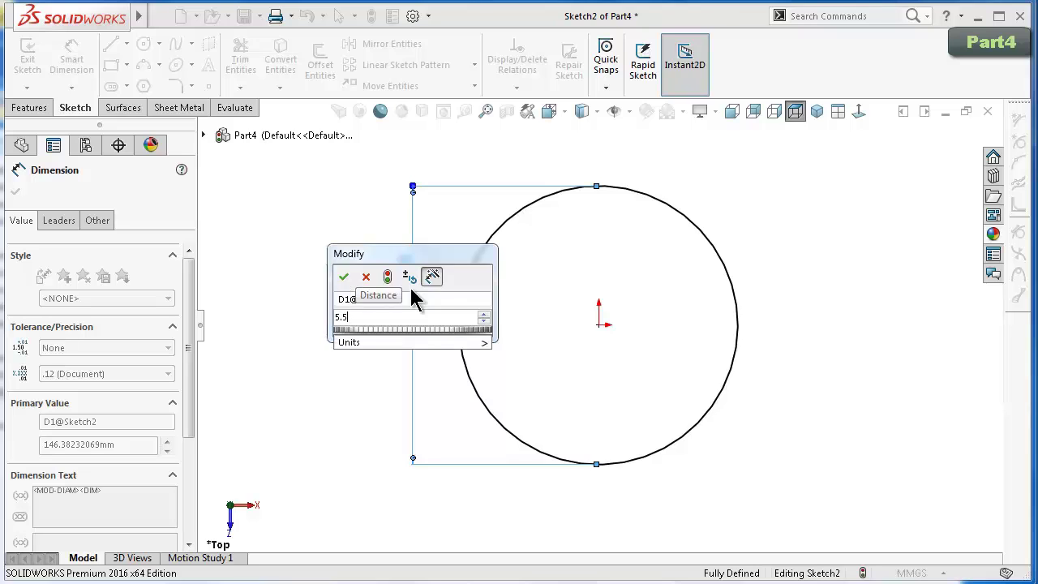
pyautogui.press('BackSpace')
pyautogui.write('75')
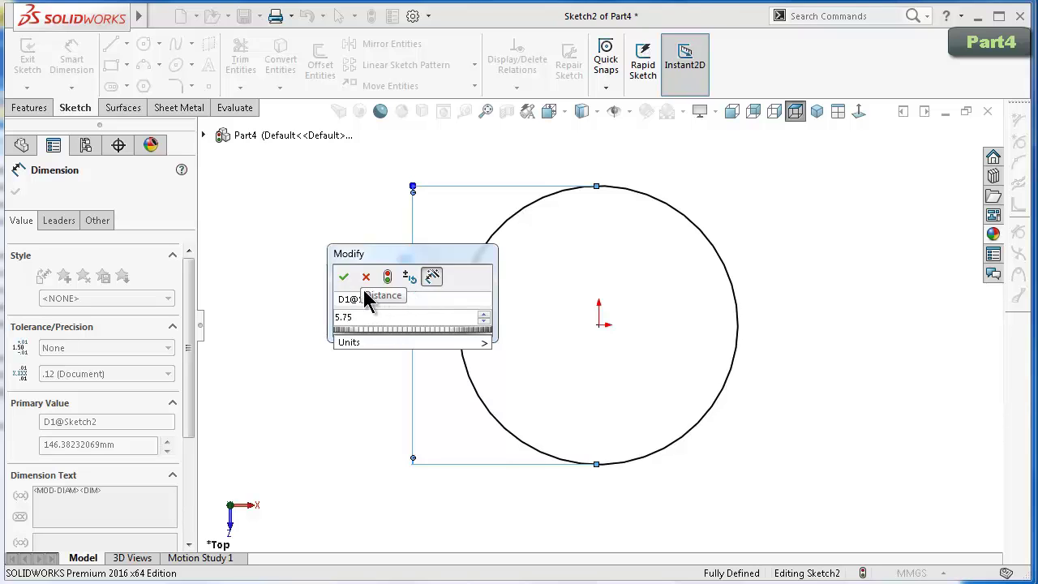
pyautogui.press('Return')
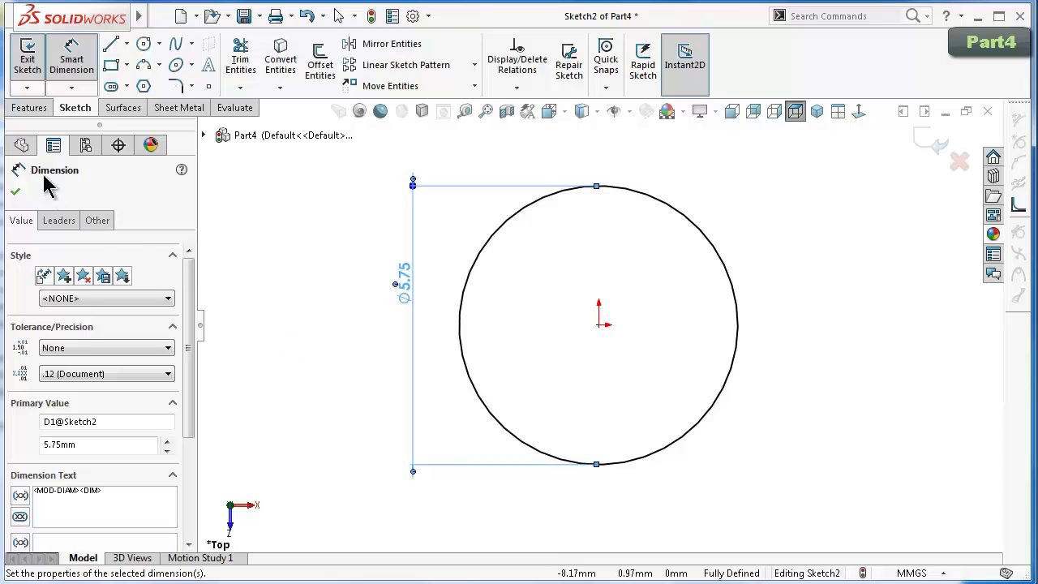
pyautogui.click(15, 193)
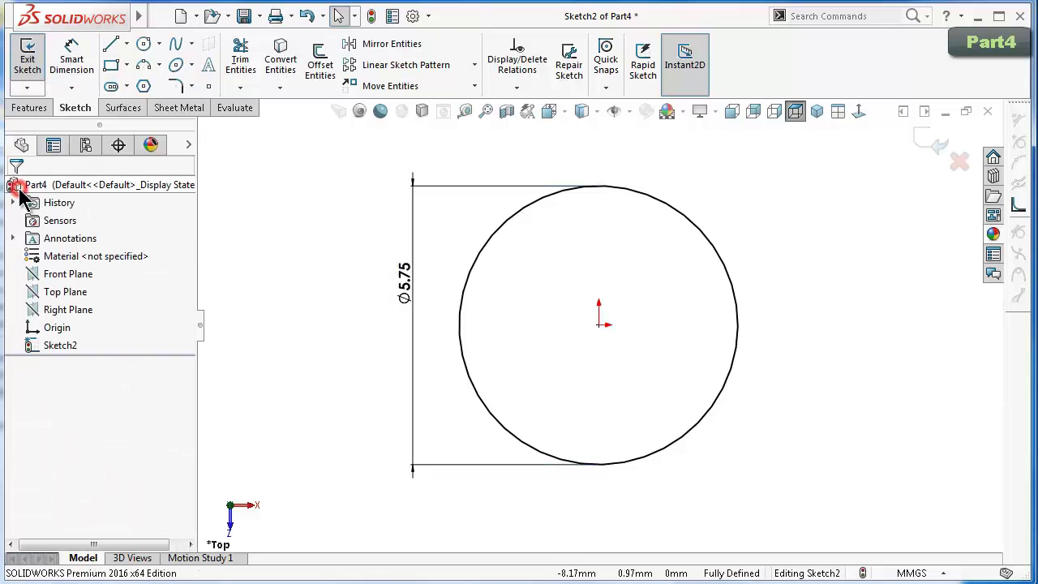
pyautogui.click(31, 108)
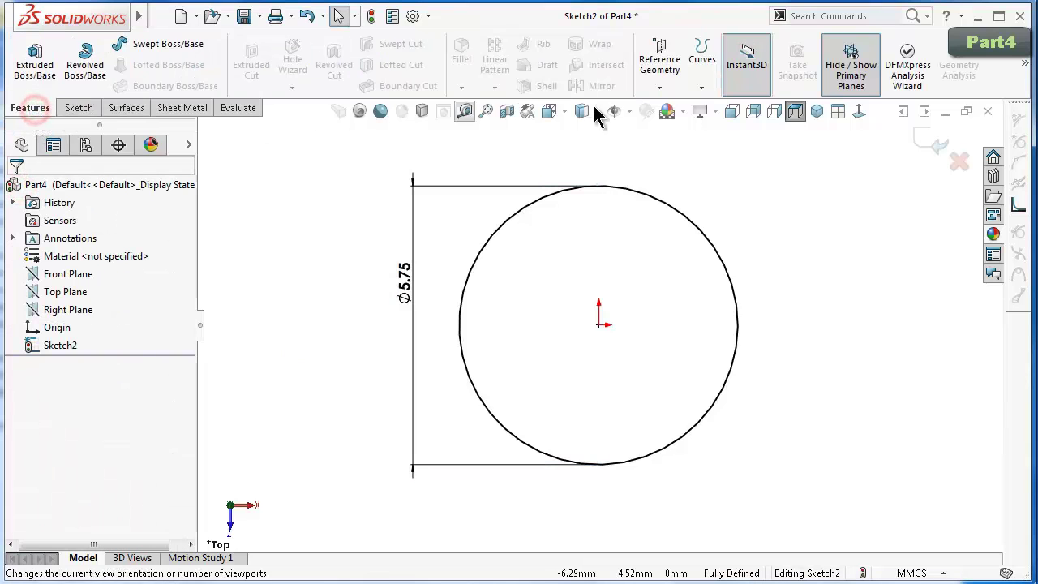
# Start a Helix/Spiral on the circle and set it to variable pitch.
pyautogui.click(707, 89)
pyautogui.click(734, 126)
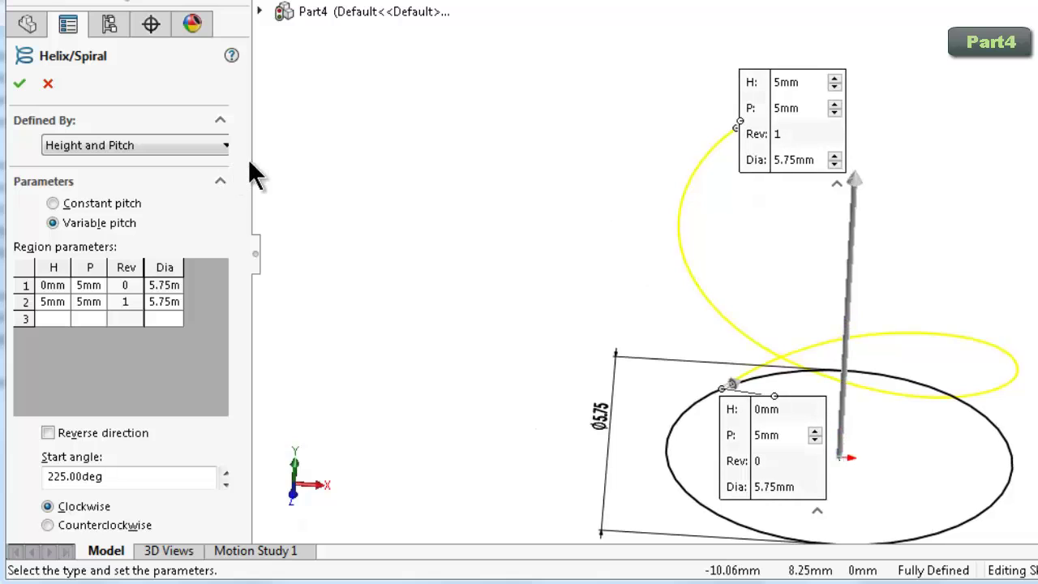
pyautogui.click(212, 145)
pyautogui.click(213, 145)
pyautogui.click(119, 197)
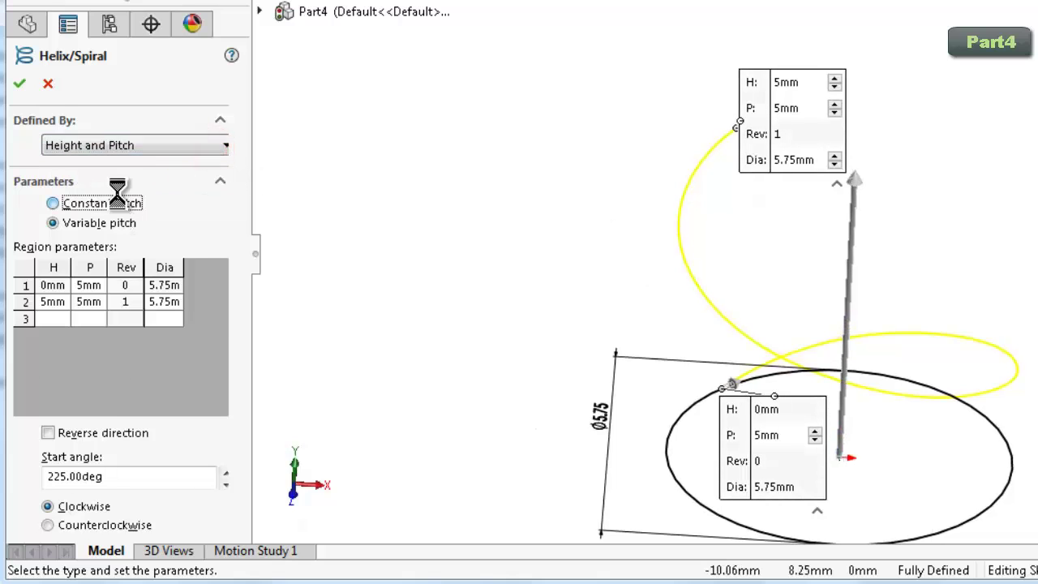
pyautogui.click(134, 147)
pyautogui.click(93, 189)
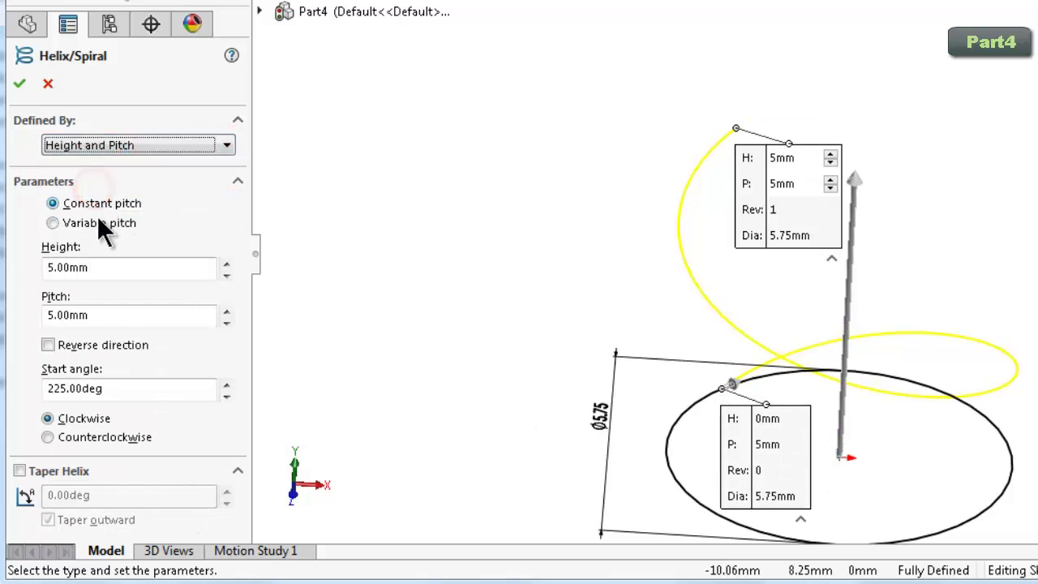
pyautogui.click(98, 219)
pyautogui.click(241, 200)
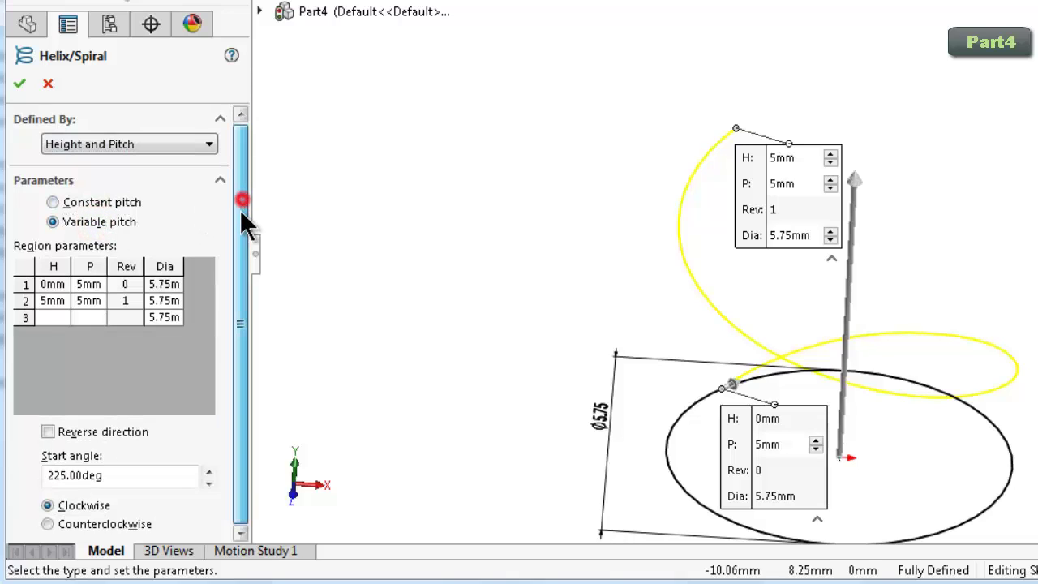
# Set region 1 pitch to 0 and region 2 to height 1 mm, pitch 1.25 mm, Ø5.25 mm.
pyautogui.click(22, 284)
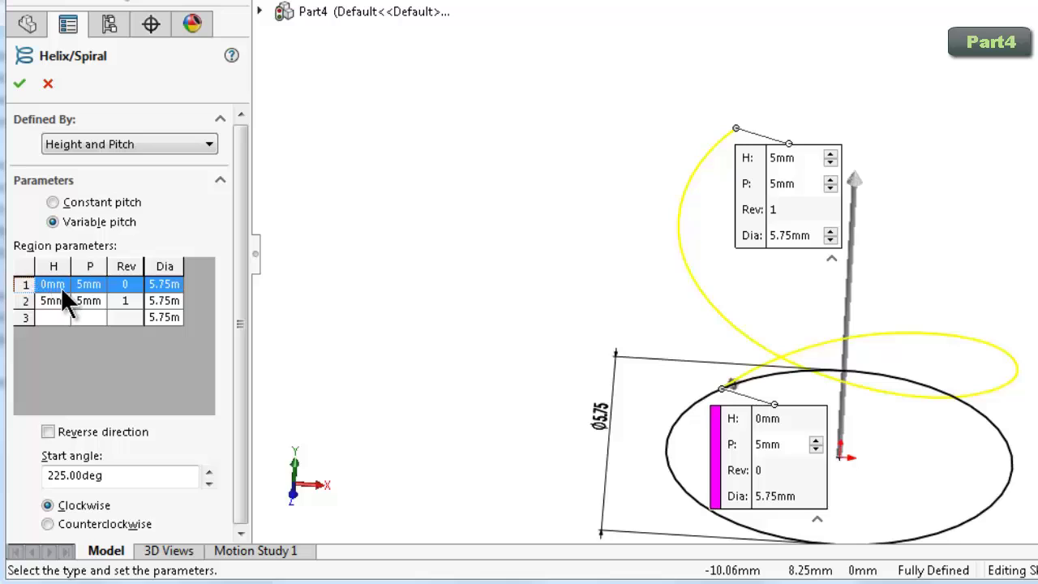
pyautogui.doubleClick(87, 285)
pyautogui.write('0')
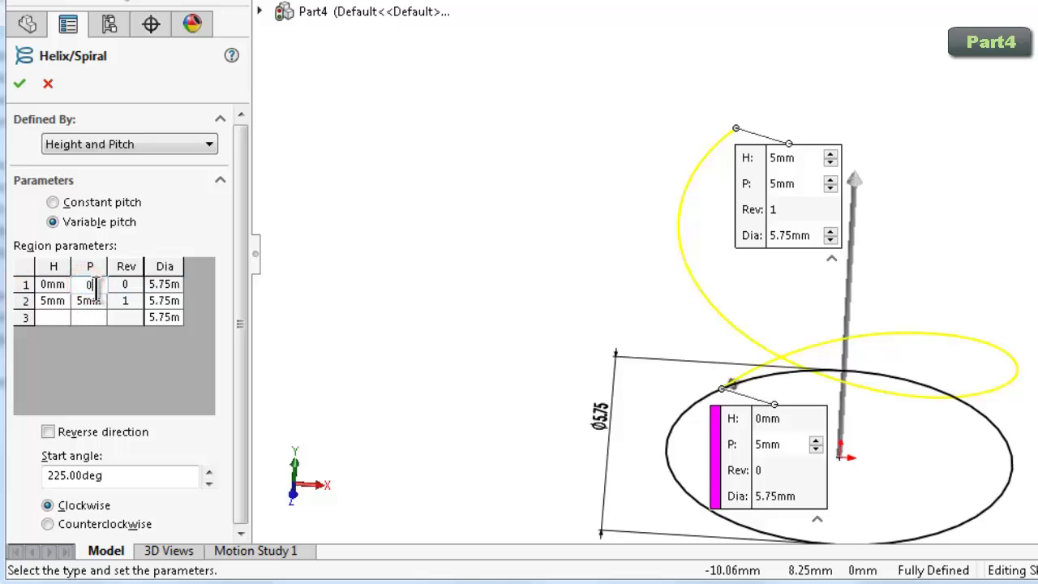
pyautogui.click(174, 301)
pyautogui.click(179, 283)
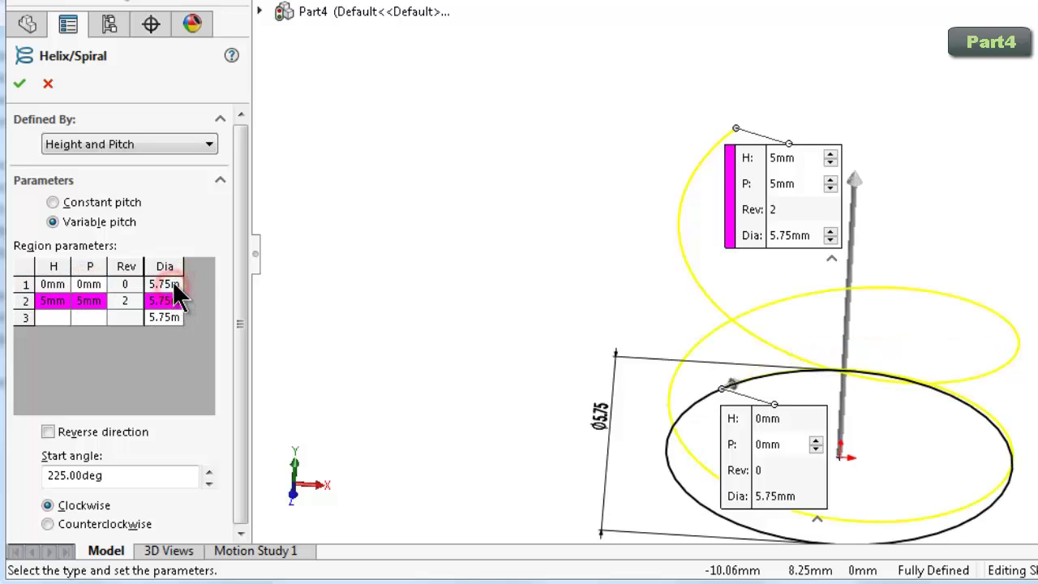
pyautogui.doubleClick(45, 301)
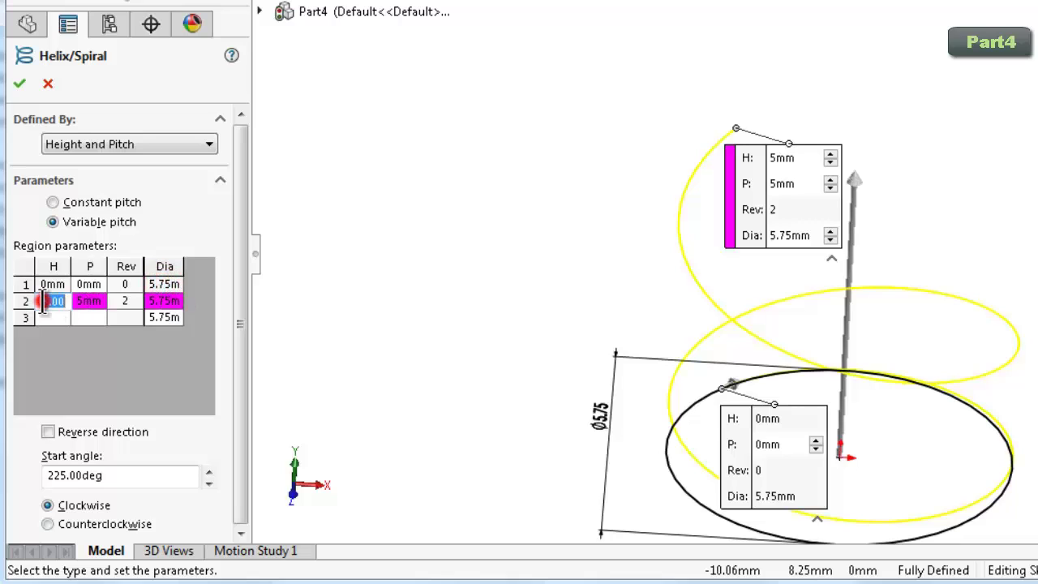
pyautogui.click(86, 305)
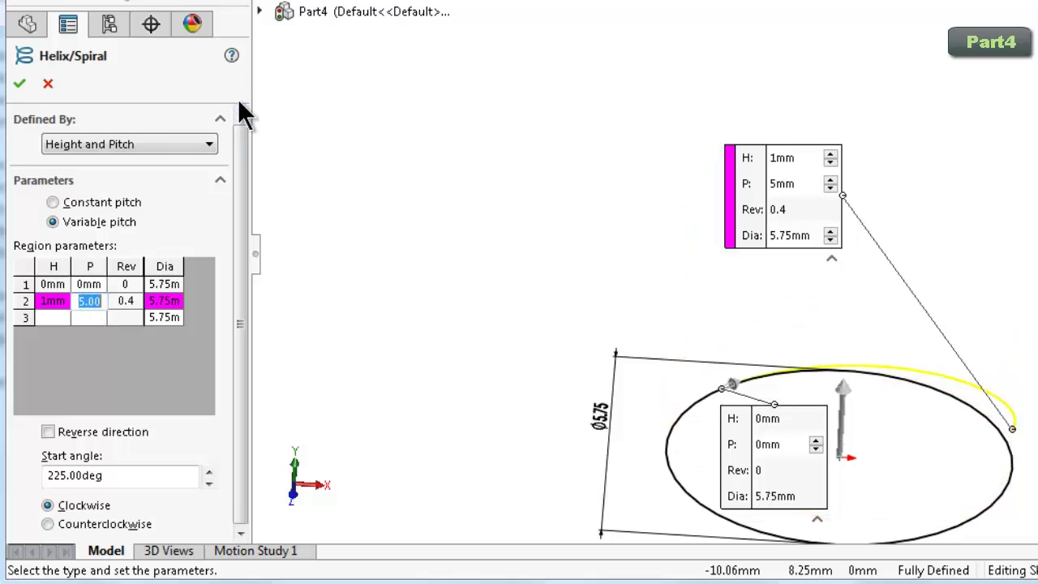
pyautogui.write('1.')
pyautogui.write('25')
pyautogui.press('Tab')
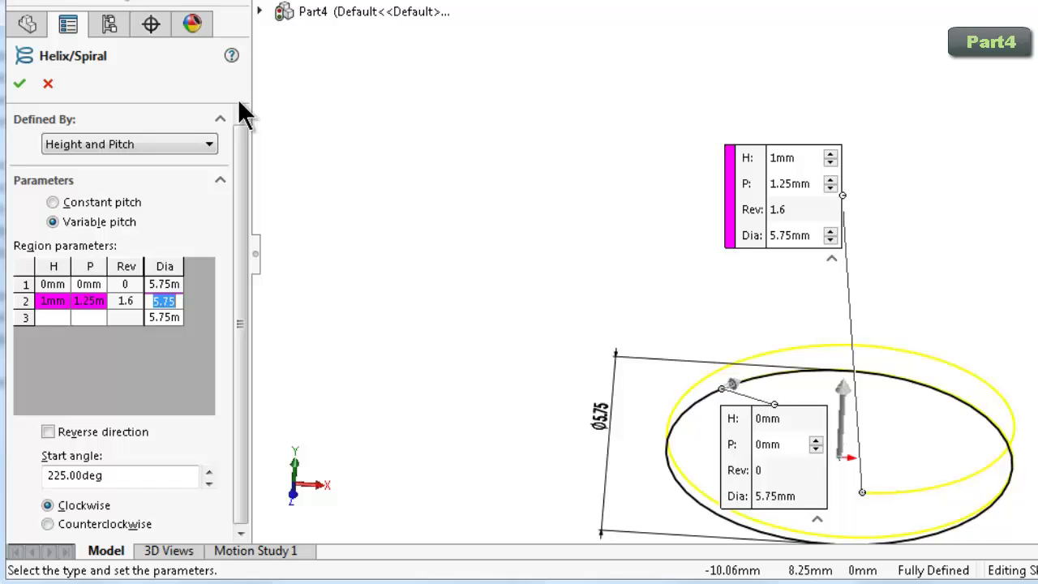
pyautogui.write('5.2')
pyautogui.press('Tab')
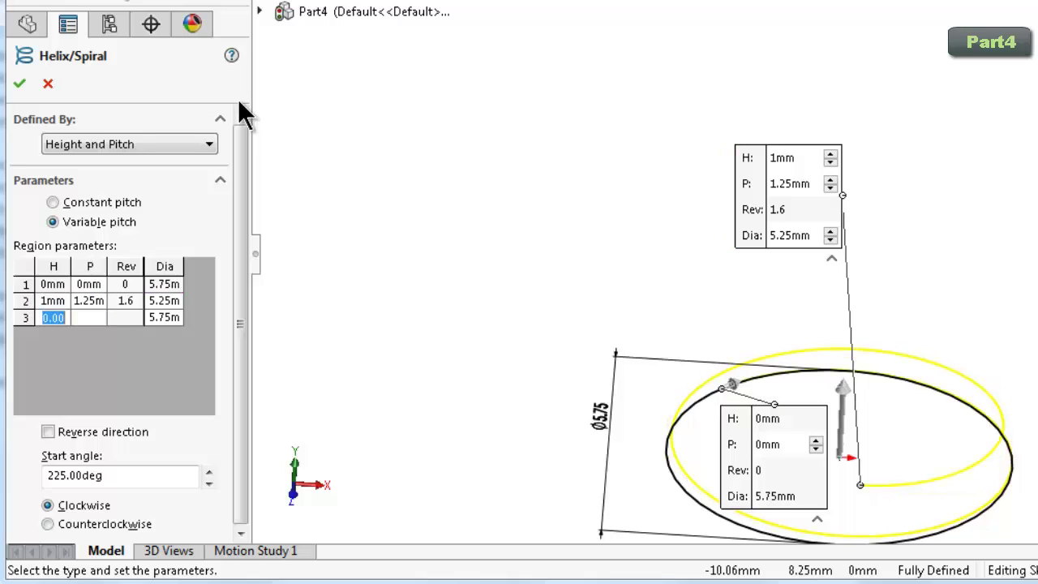
# Add helix region 3: height 3 mm, pitch 2.5 mm, diameter 4.75 mm.
pyautogui.write('3')
pyautogui.press('Tab')
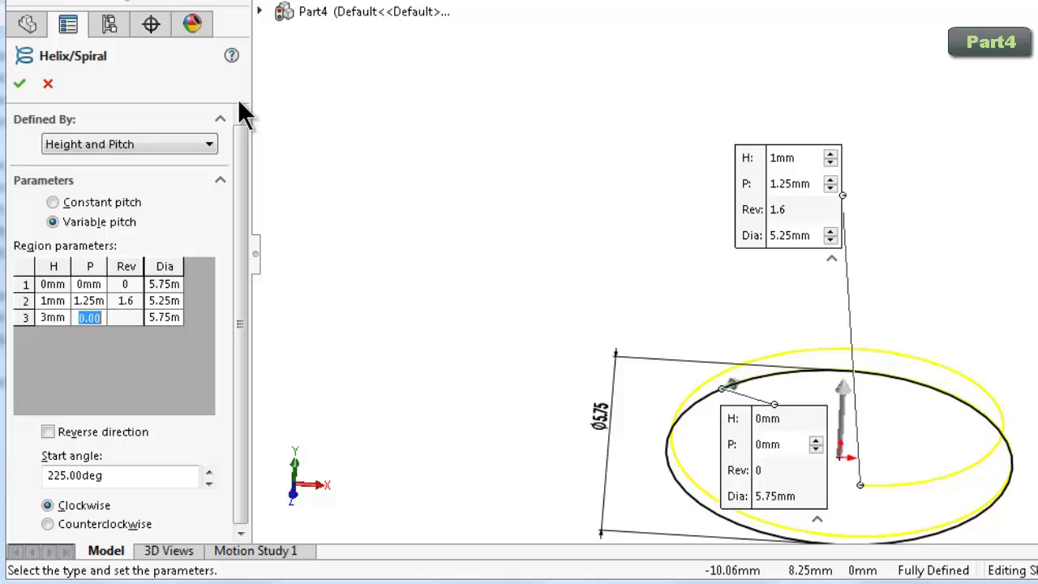
pyautogui.write('2.5')
pyautogui.press('Tab')
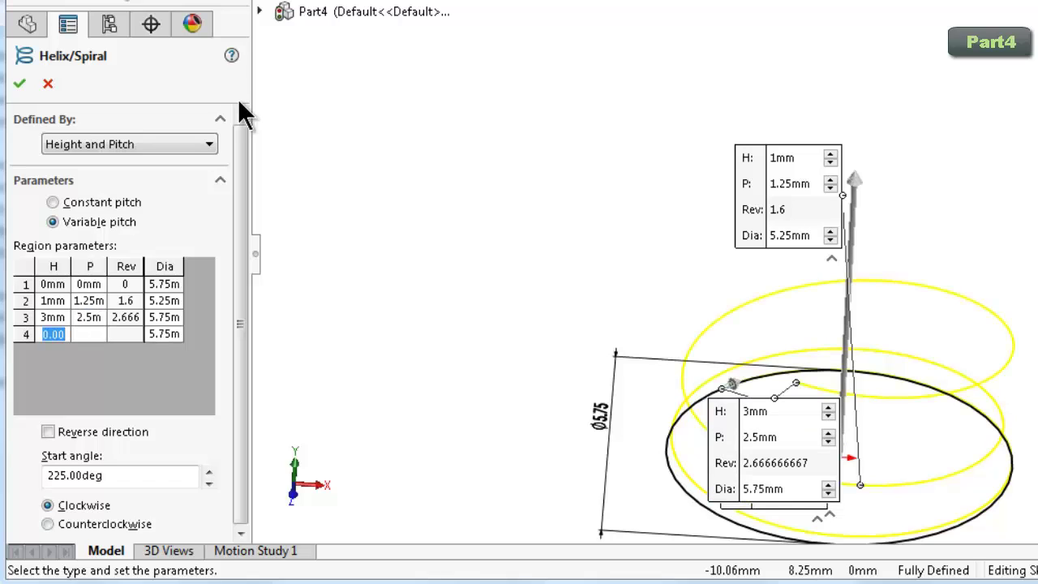
pyautogui.click(161, 318)
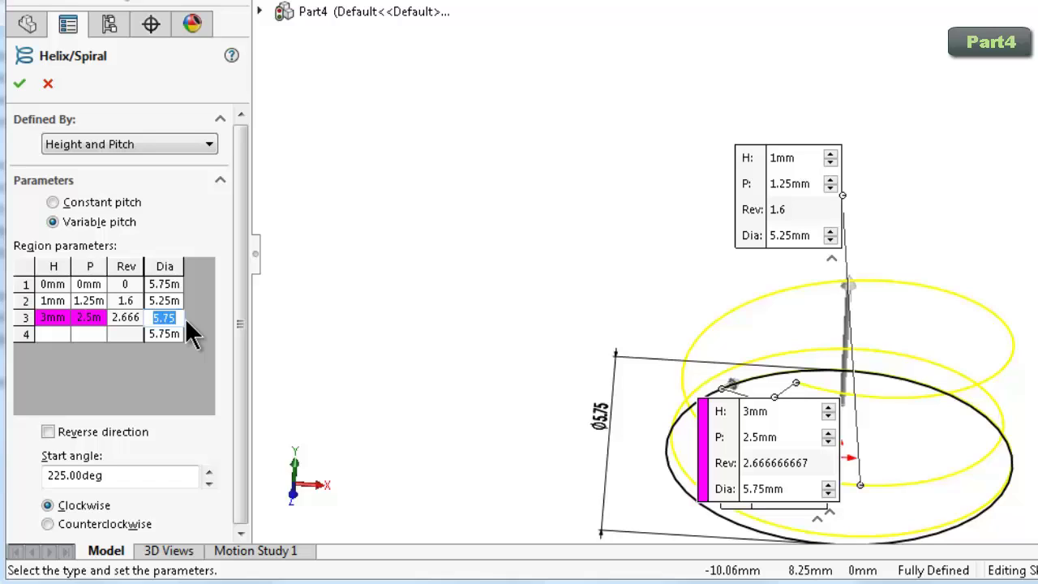
pyautogui.write('4.7')
pyautogui.write('5')
pyautogui.press('Tab')
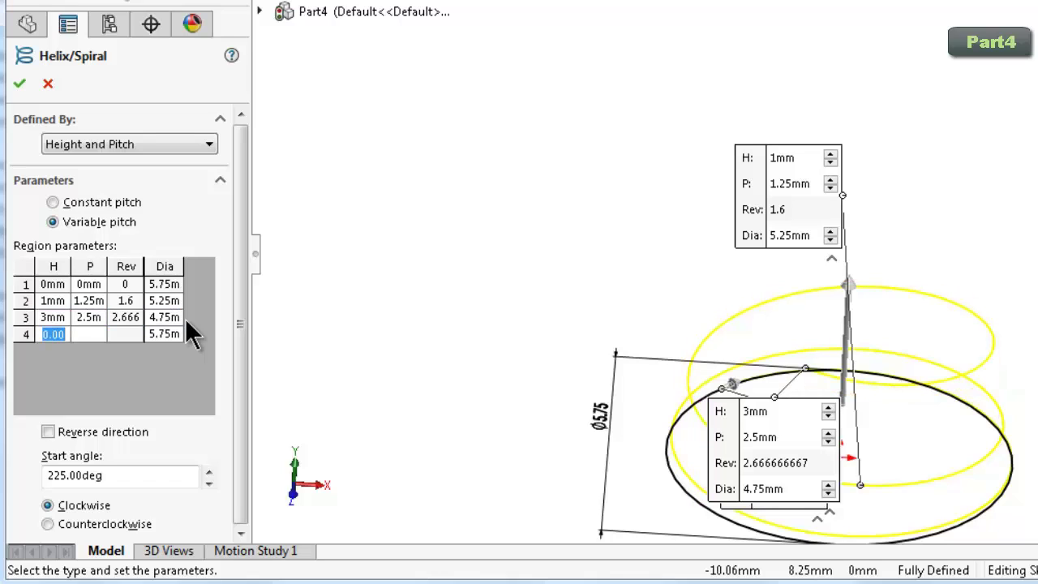
# Add helix region 4: height 4 mm, pitch 2.25 mm, diameter 4.25 mm.
pyautogui.write('4')
pyautogui.press('Tab')
pyautogui.write('2.25')
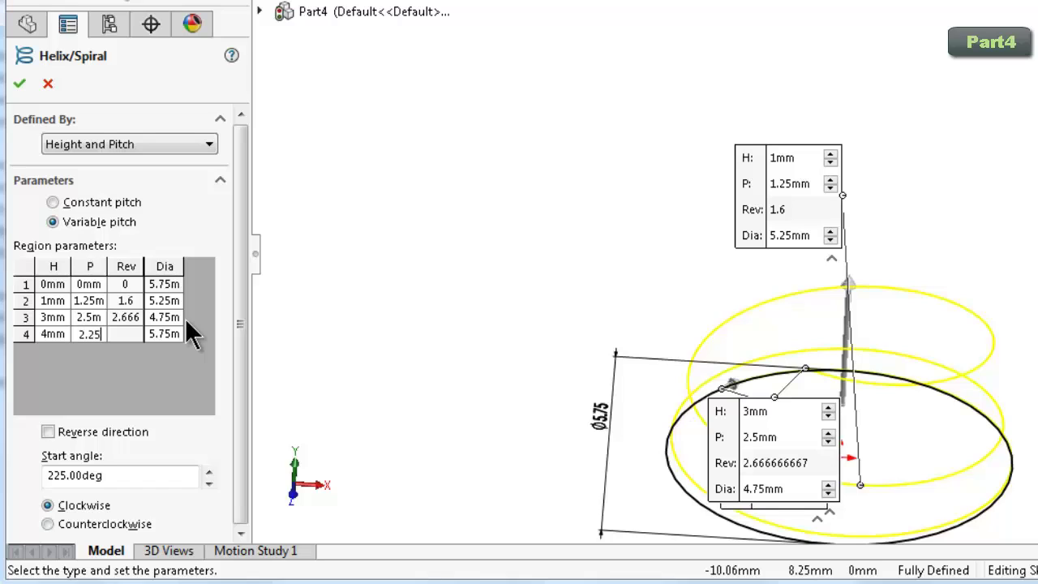
pyautogui.press('Return')
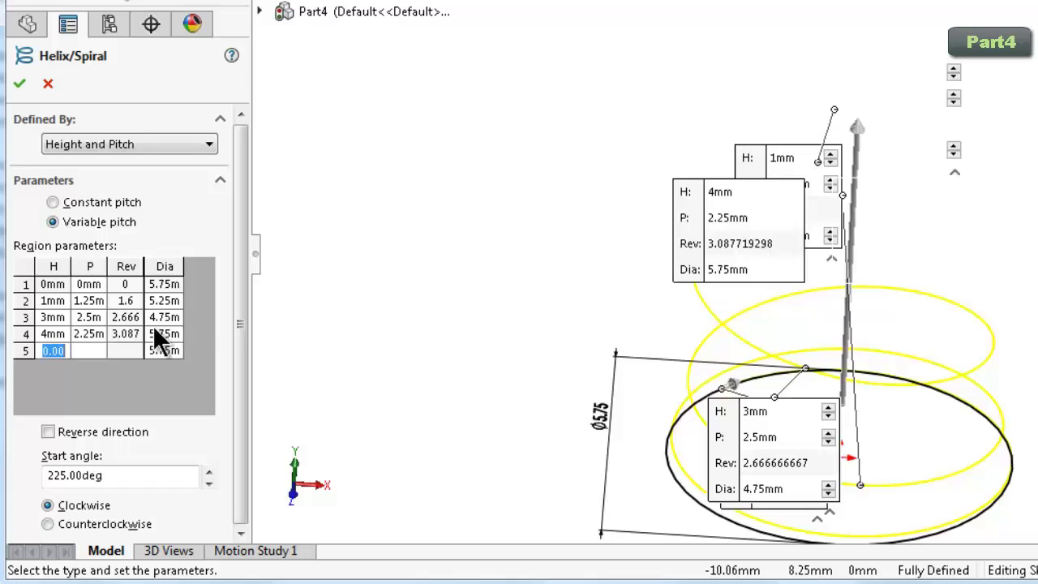
pyautogui.click(160, 336)
pyautogui.click(166, 335)
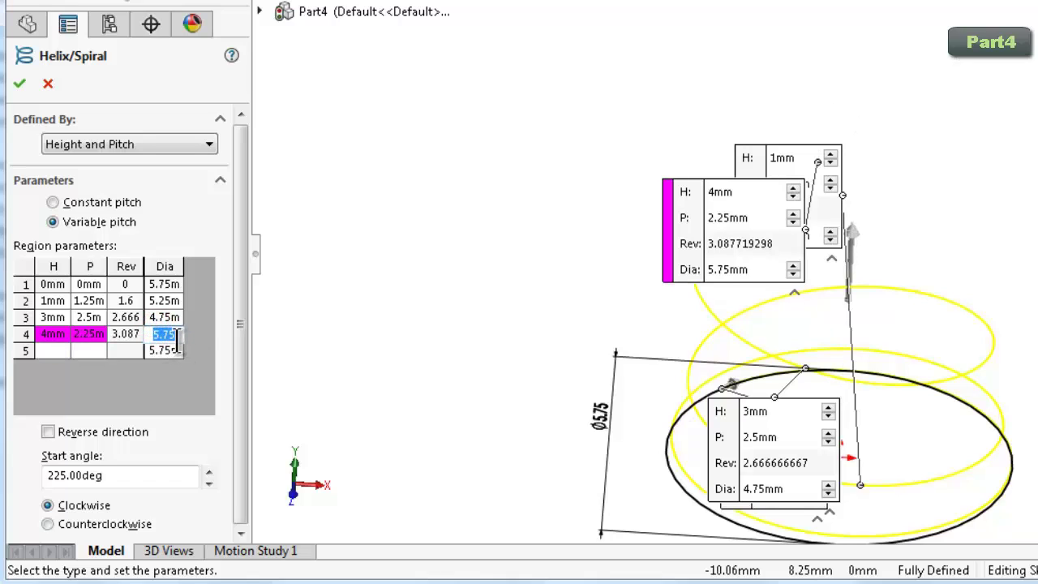
pyautogui.write('4.25')
pyautogui.press('Return')
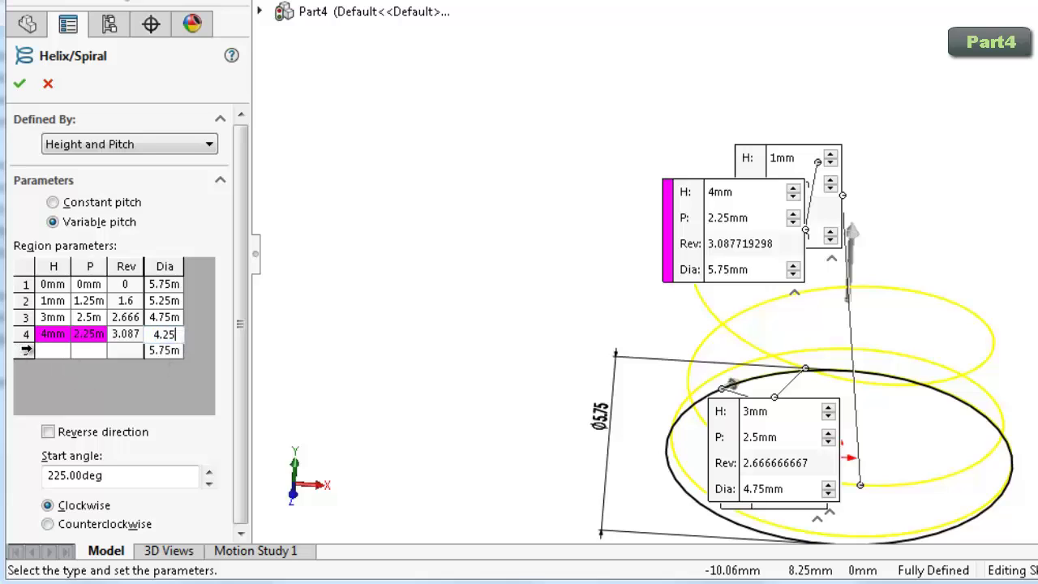
# Add helix region 5 at height 5 mm with 0.75 mm pitch.
pyautogui.click(26, 350)
pyautogui.click(52, 350)
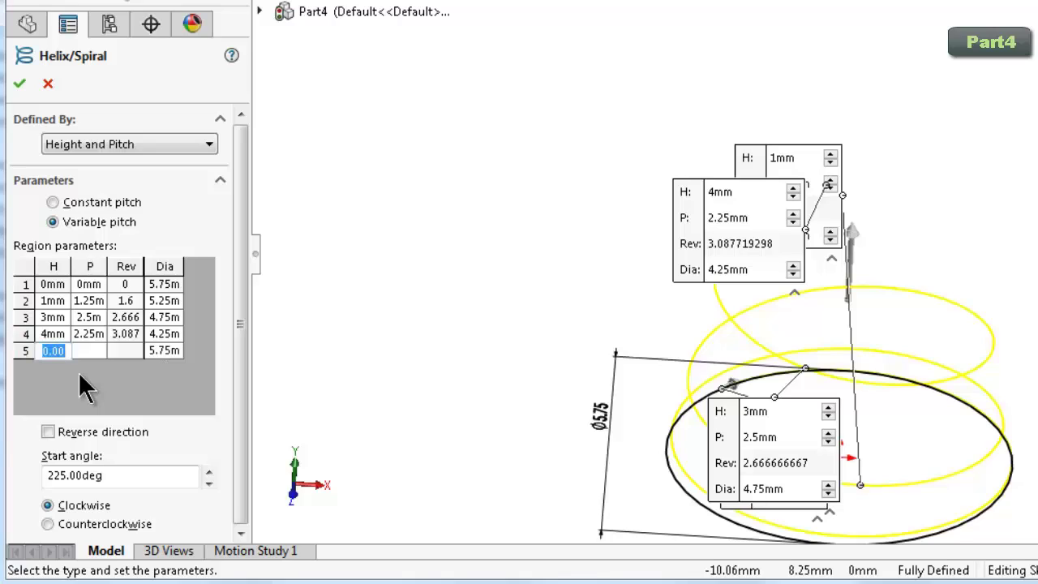
pyautogui.write('5')
pyautogui.press('Tab')
pyautogui.write('5')
pyautogui.press('Return')
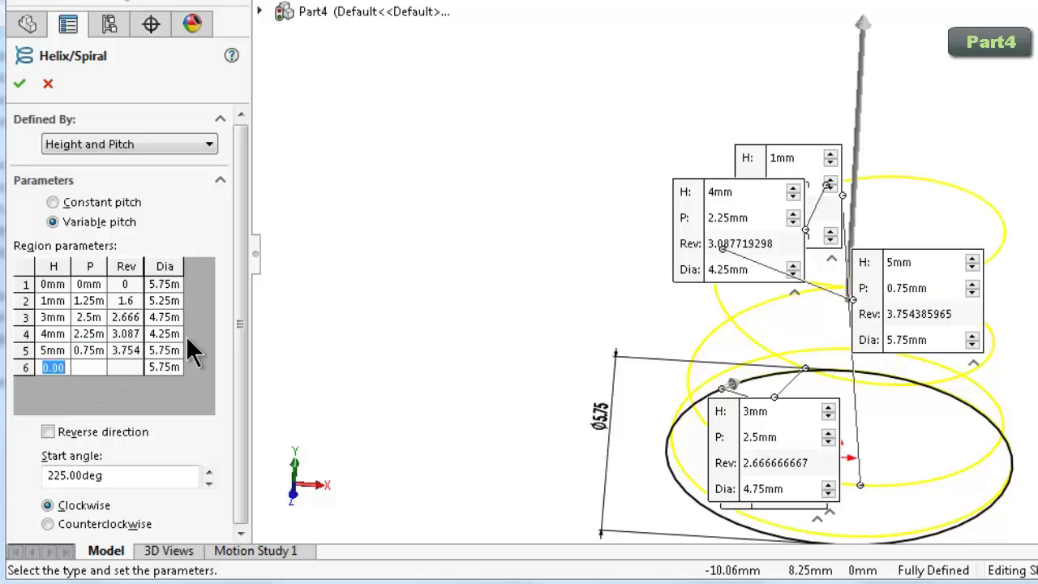
pyautogui.click(166, 351)
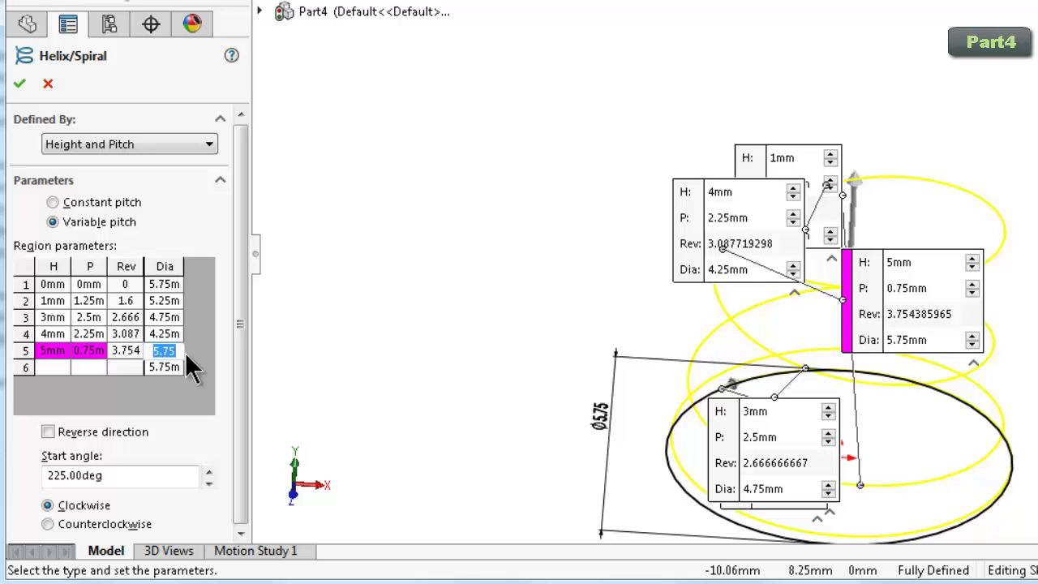
# Set region 5's diameter to 3.5 mm and add region 6 with 5.5 mm height and 0.07 mm pitch.
pyautogui.write('3.5')
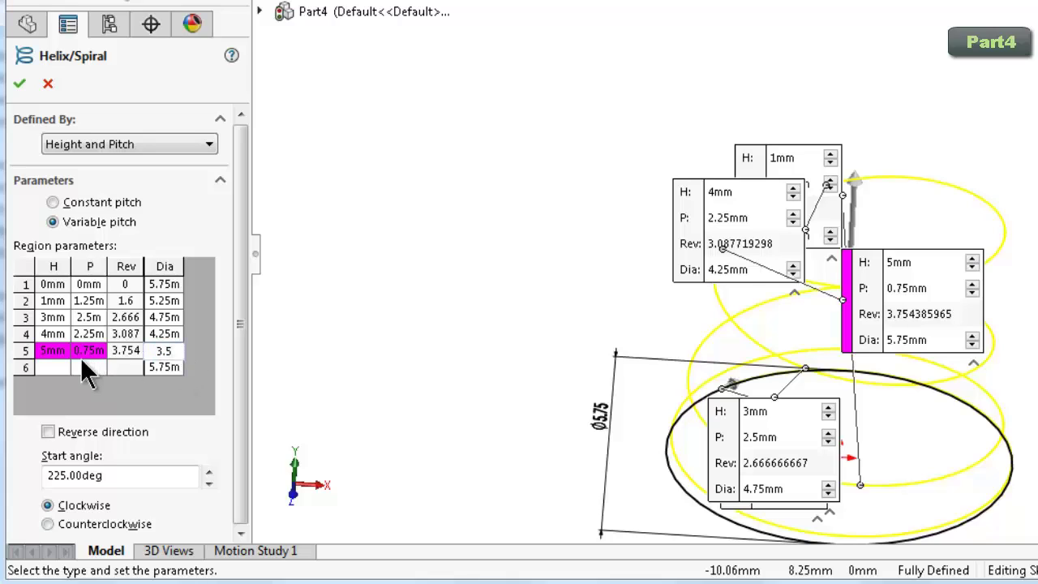
pyautogui.click(46, 370)
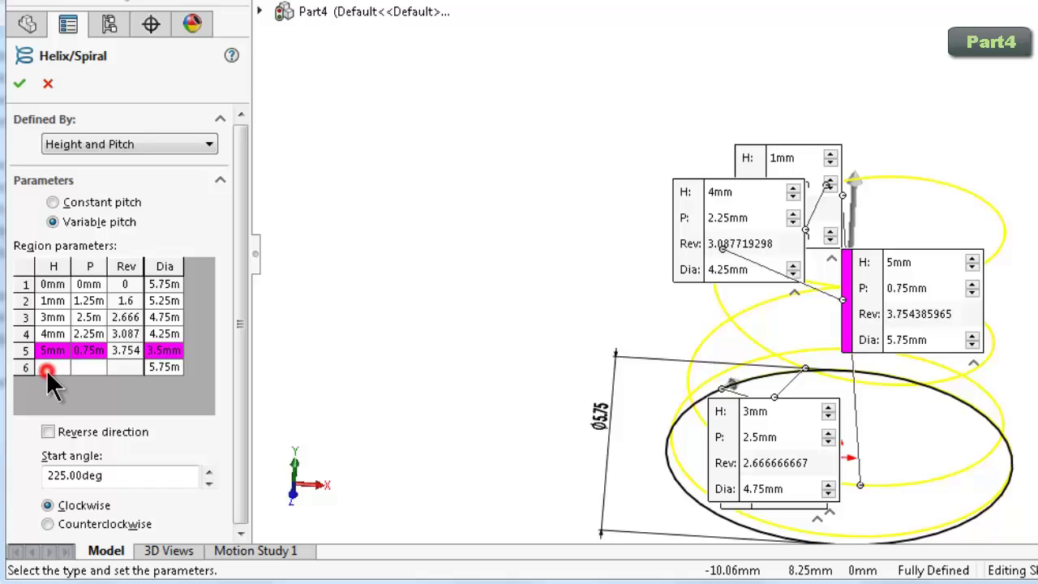
pyautogui.write('5.5')
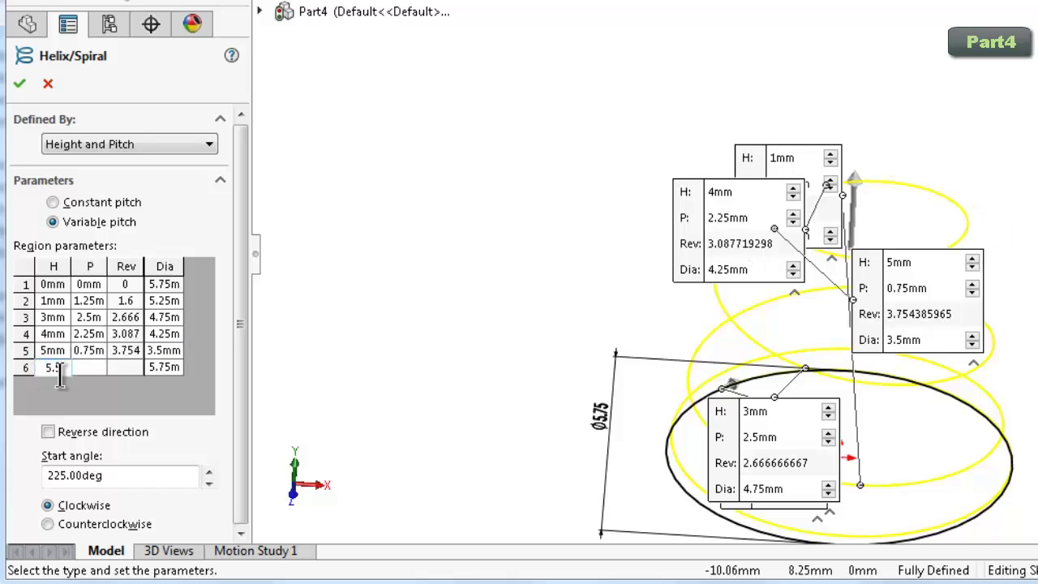
pyautogui.press('Tab')
pyautogui.click(158, 369)
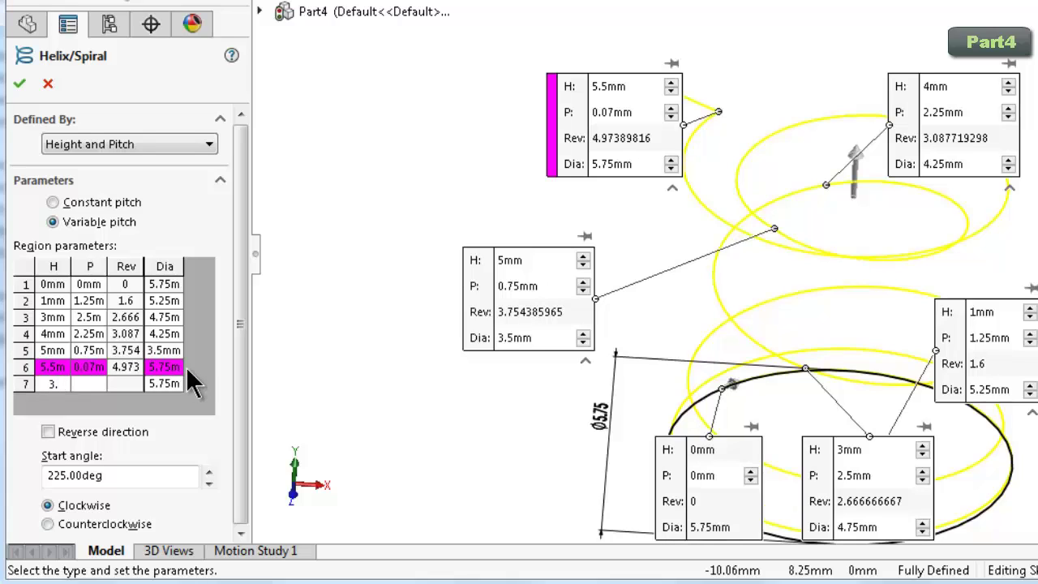
# Give region 6 a 3.25 mm diameter, clear leftover row 7, and accept the helix.
pyautogui.click(162, 366)
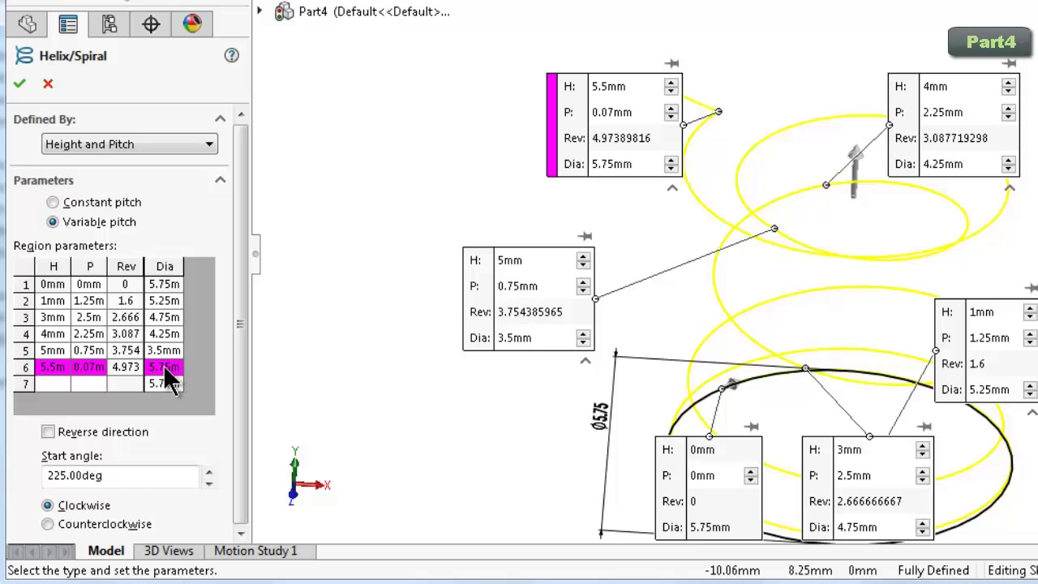
pyautogui.click(765, 280)
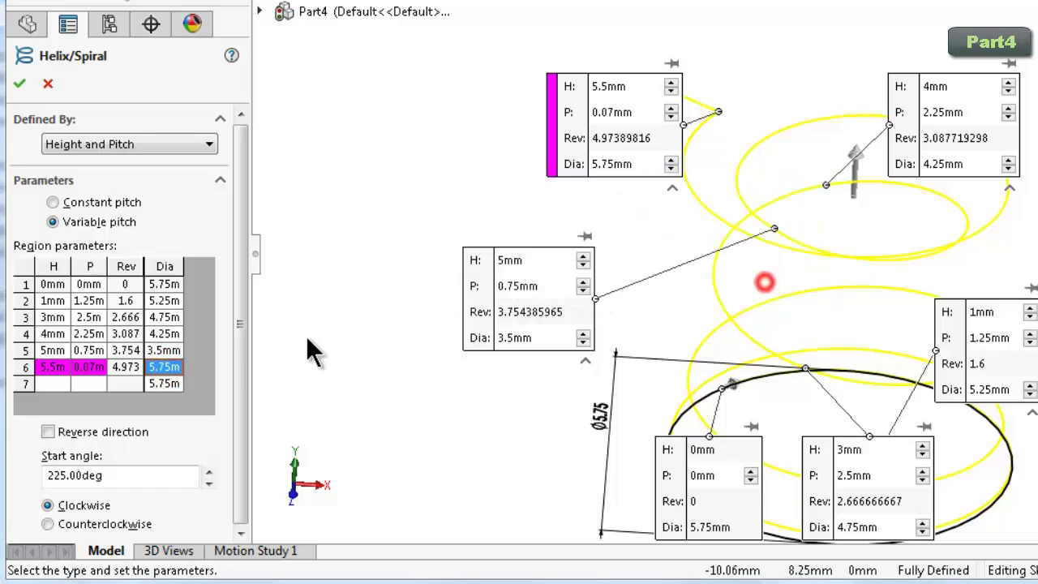
pyautogui.click(166, 367)
pyautogui.write('3.')
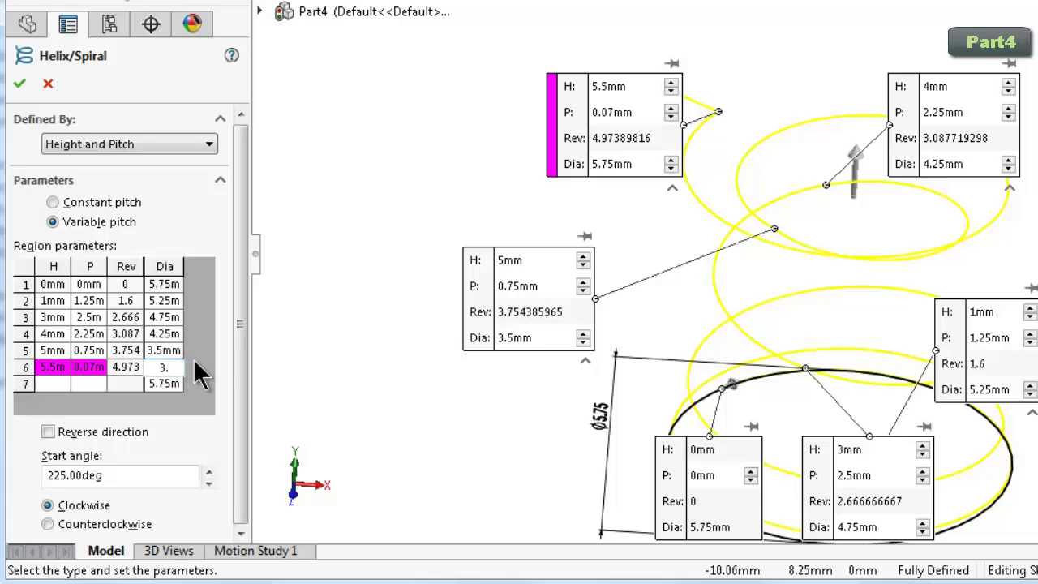
pyautogui.write('25')
pyautogui.press('Return')
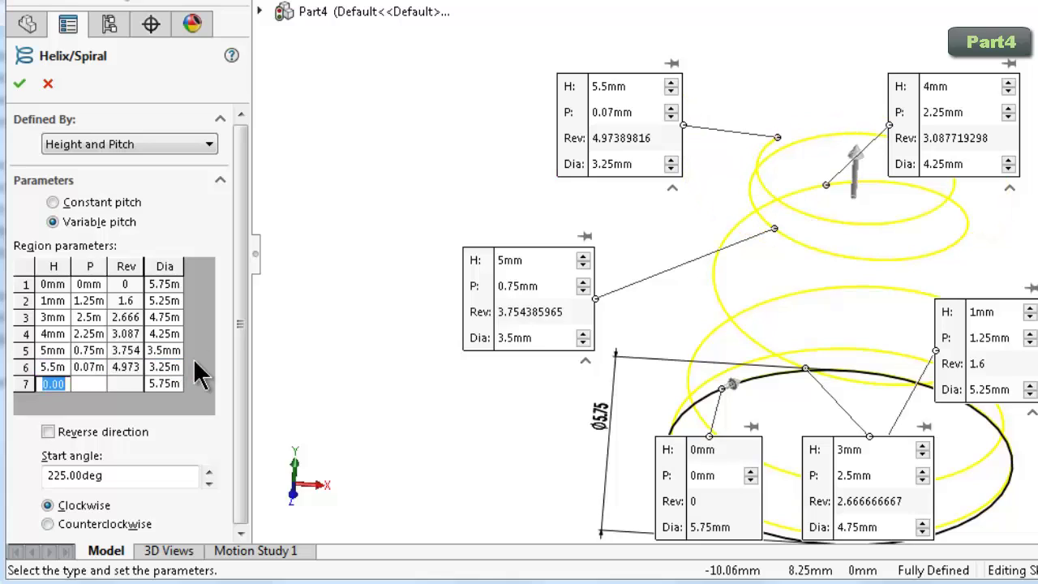
pyautogui.click(20, 386)
pyautogui.press('Delete')
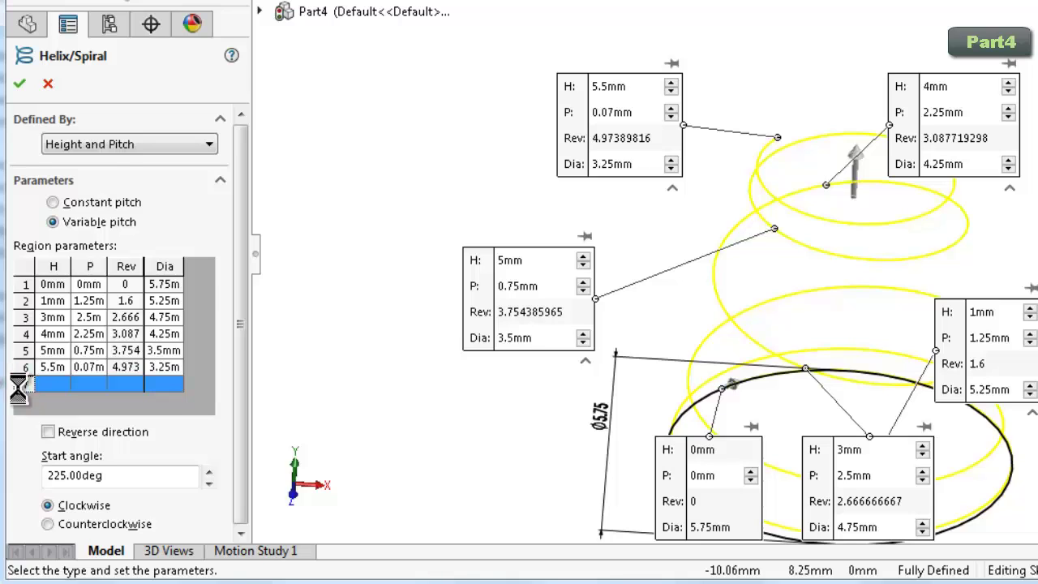
pyautogui.press('Return')
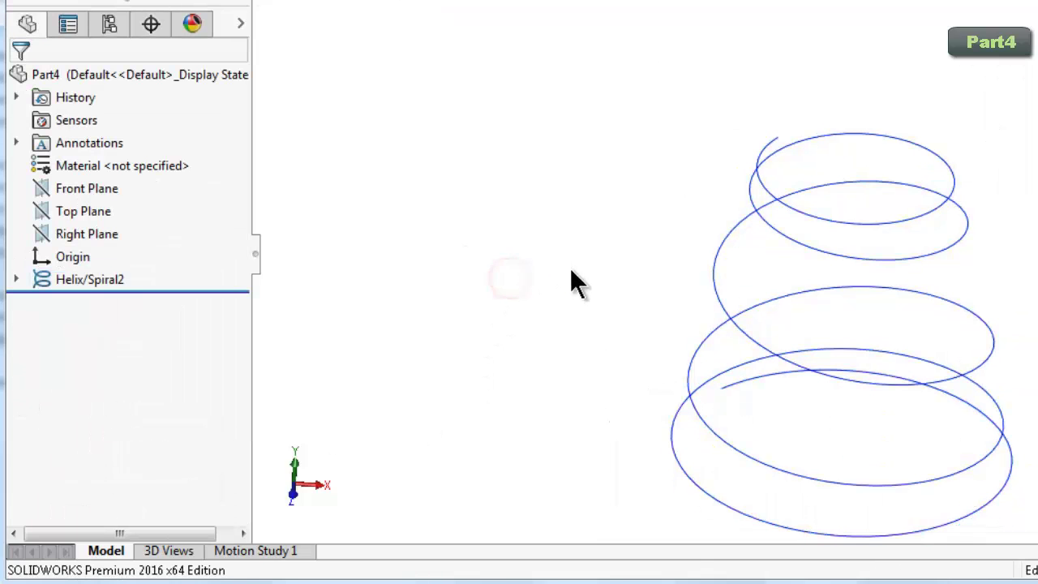
# Orbit the spring upright against the Front and Right Planes, then select Helix/Spiral2.
pyautogui.moveTo(598, 282); pyautogui.dragTo(595, 281, button='middle')
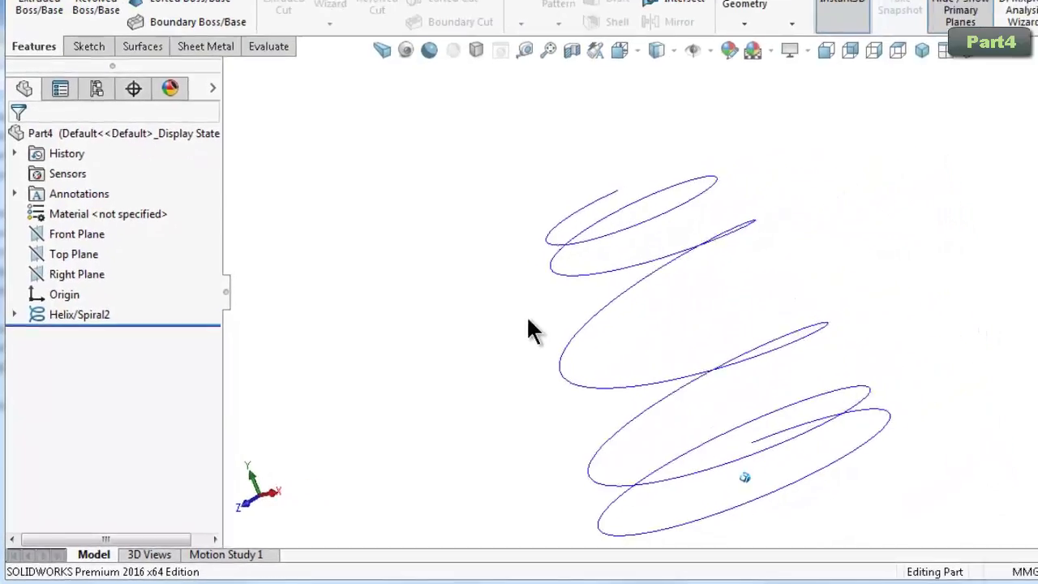
pyautogui.moveTo(596, 281); pyautogui.dragTo(375, 346, button='middle')
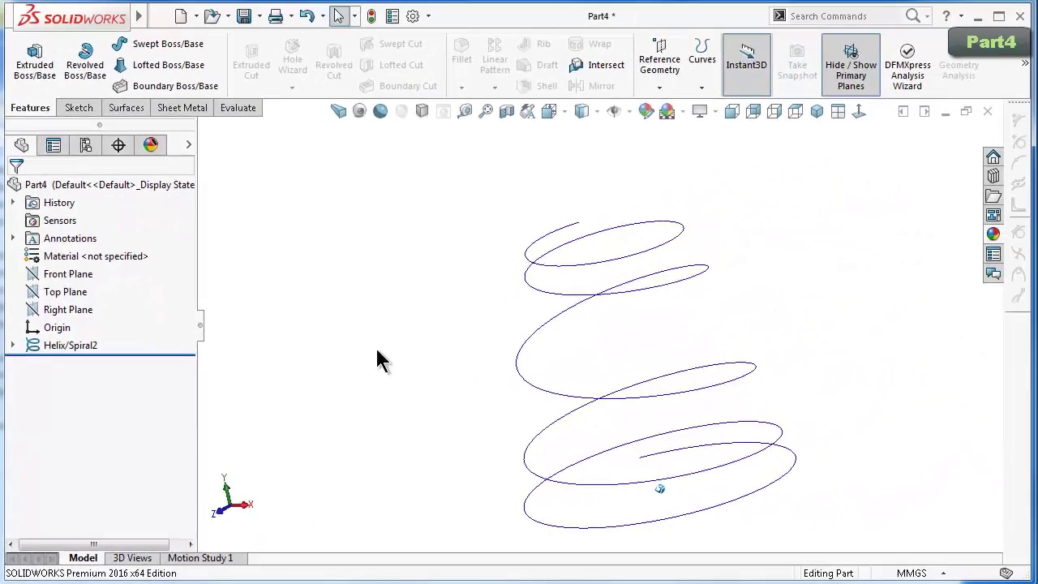
pyautogui.click(61, 277)
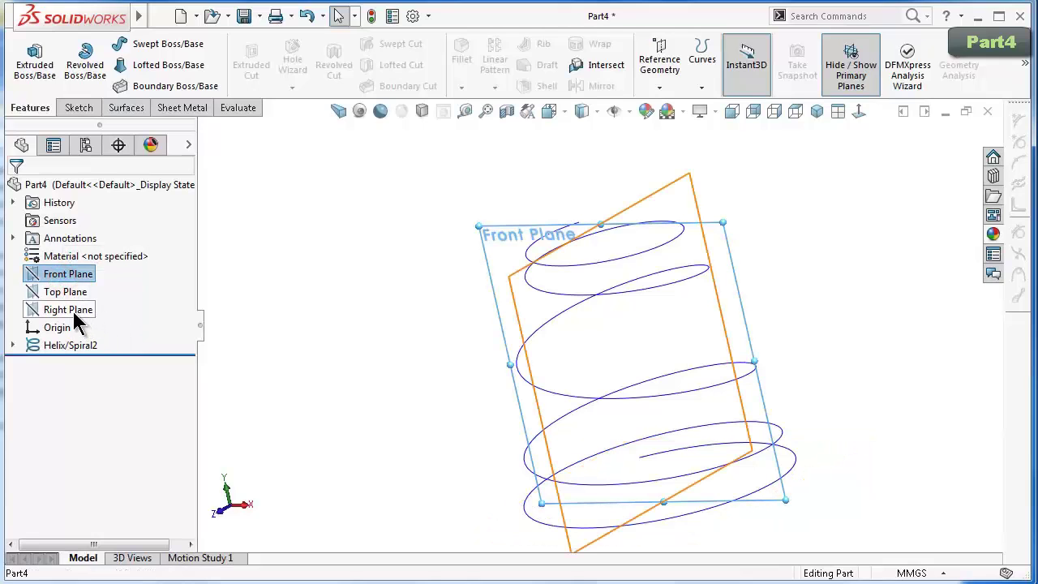
pyautogui.click(75, 312)
pyautogui.moveTo(428, 373); pyautogui.dragTo(456, 433, button='middle')
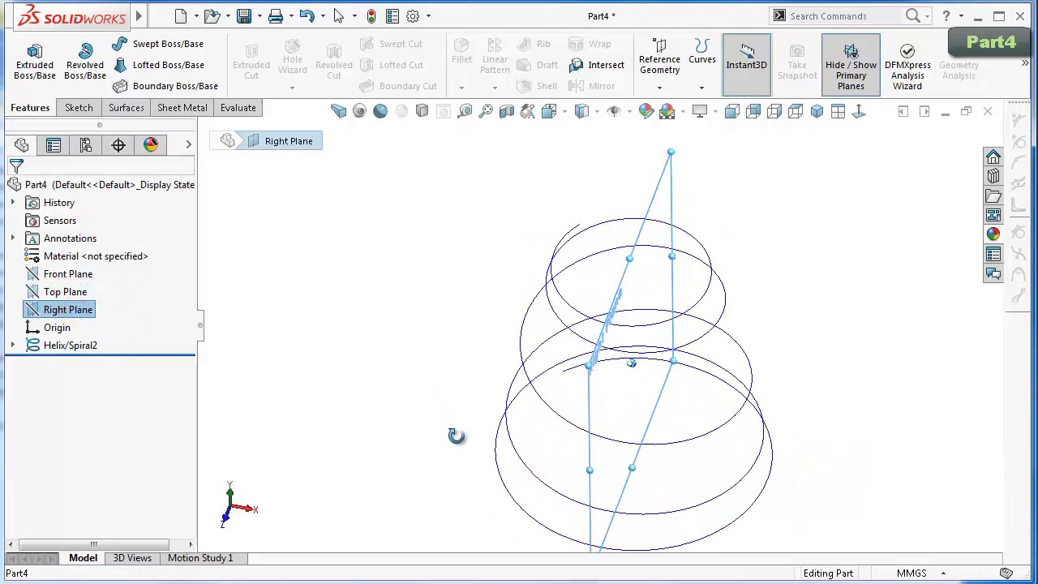
pyautogui.click(36, 343)
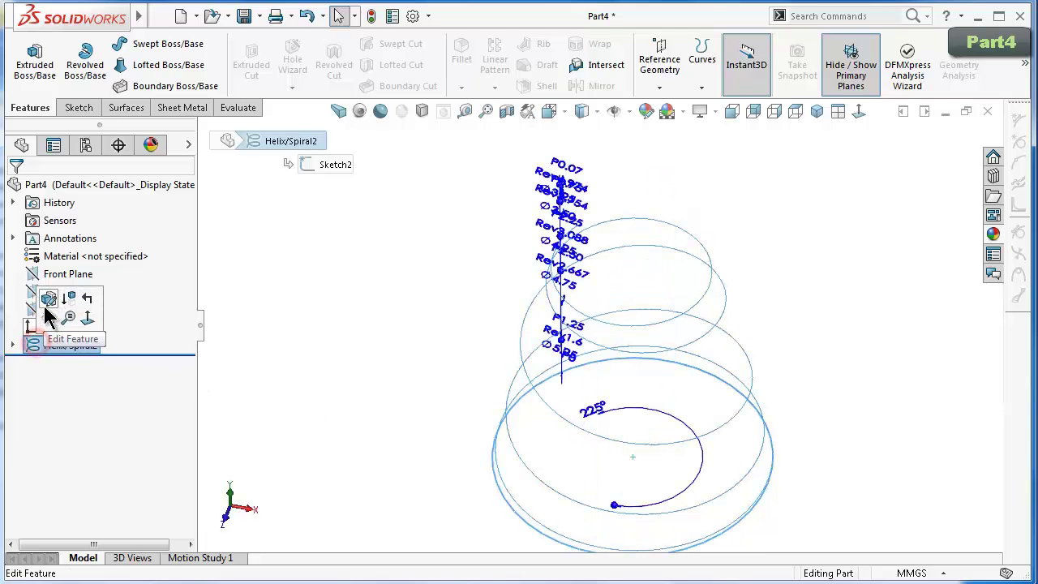
# Reopen Helix/Spiral2, replace the 225° start angle with 90°, and accept the edit.
pyautogui.click(47, 306)
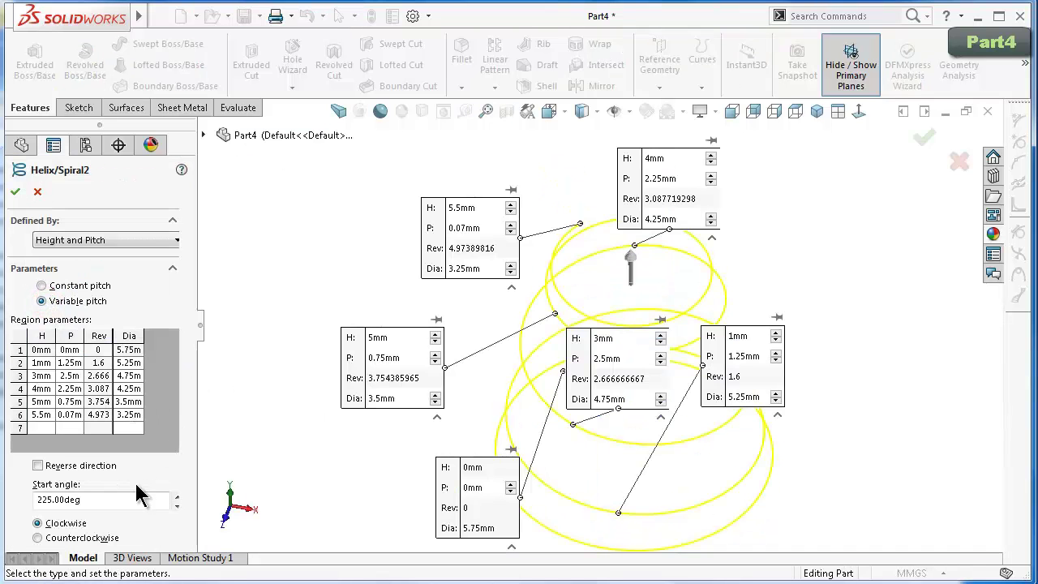
pyautogui.moveTo(113, 499); pyautogui.dragTo(36, 502)
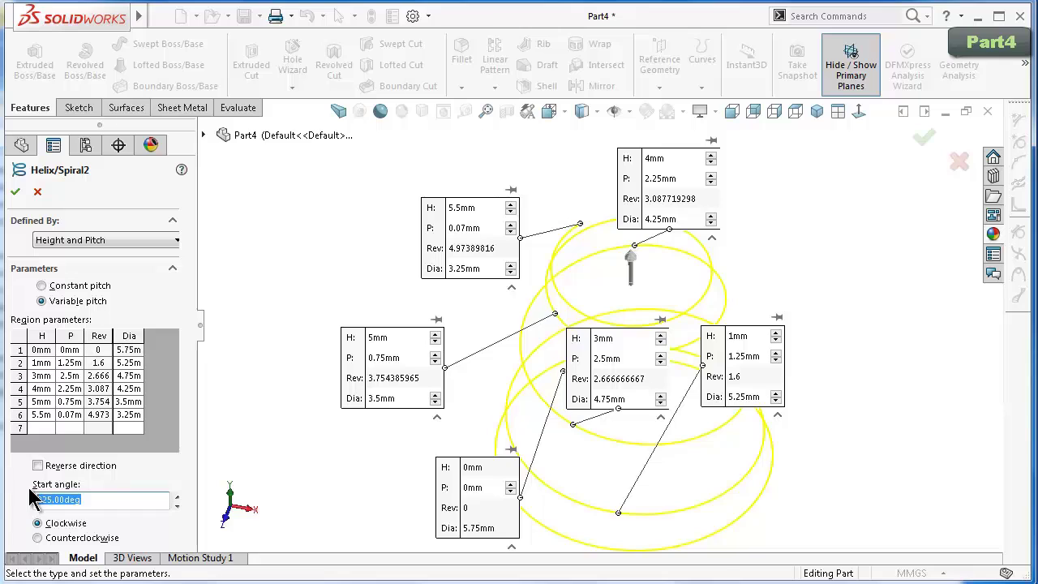
pyautogui.write('0')
pyautogui.press('Return')
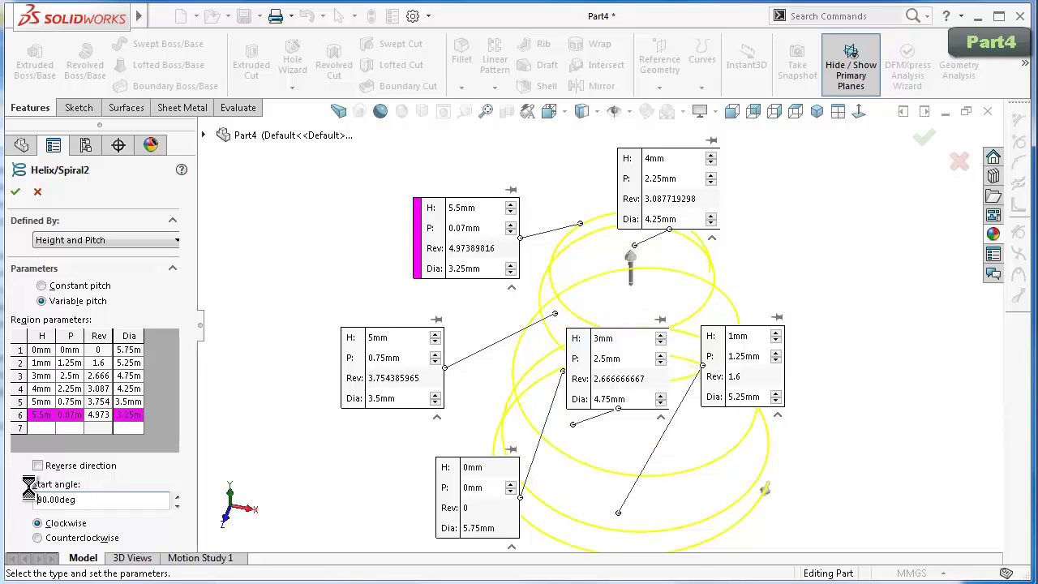
pyautogui.click(14, 192)
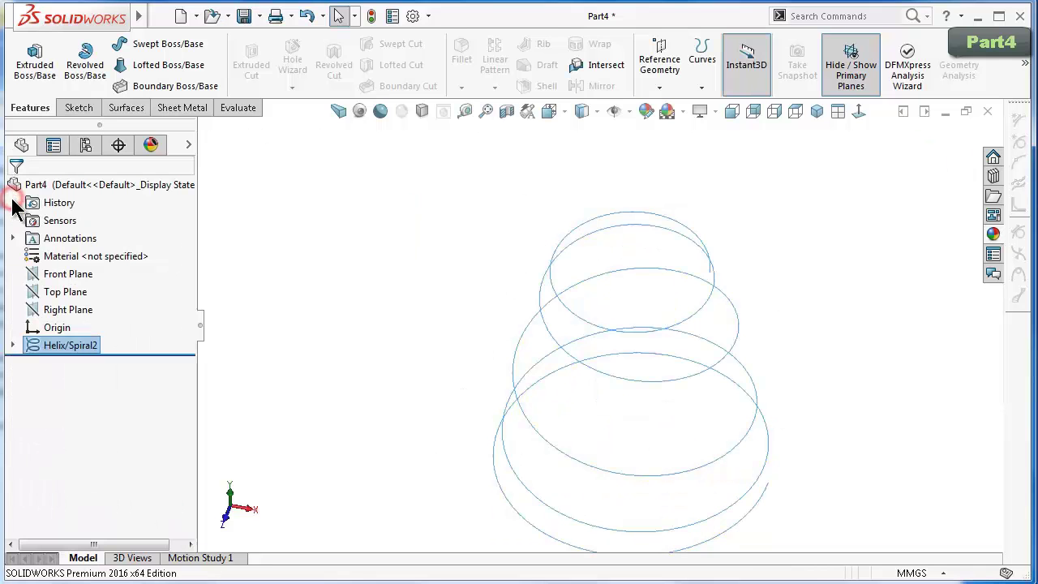
# Rotate the view until the spring faces the Front Plane.
pyautogui.click(798, 369)
pyautogui.moveTo(795, 367); pyautogui.dragTo(765, 389, button='middle')
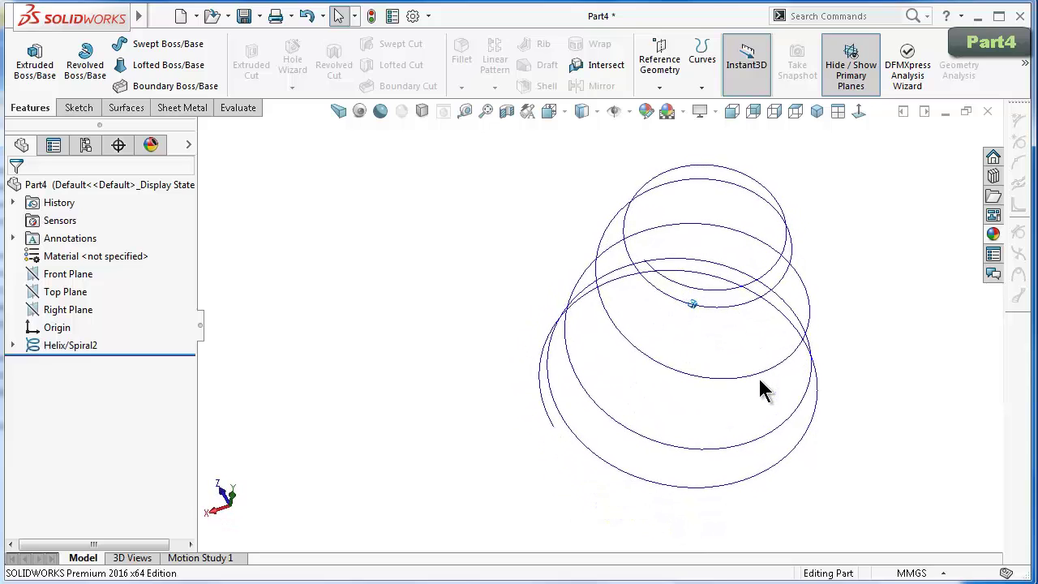
pyautogui.click(67, 275)
pyautogui.moveTo(224, 370); pyautogui.dragTo(423, 390, button='middle')
pyautogui.press('Left')
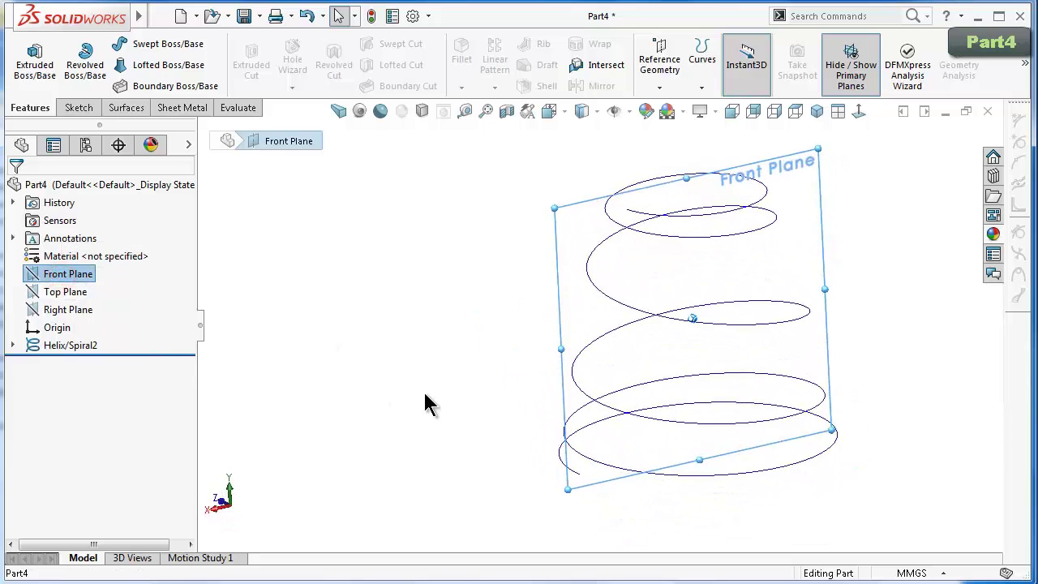
pyautogui.press('Left')
pyautogui.press('Left')
pyautogui.press('Left')
pyautogui.press('Left')
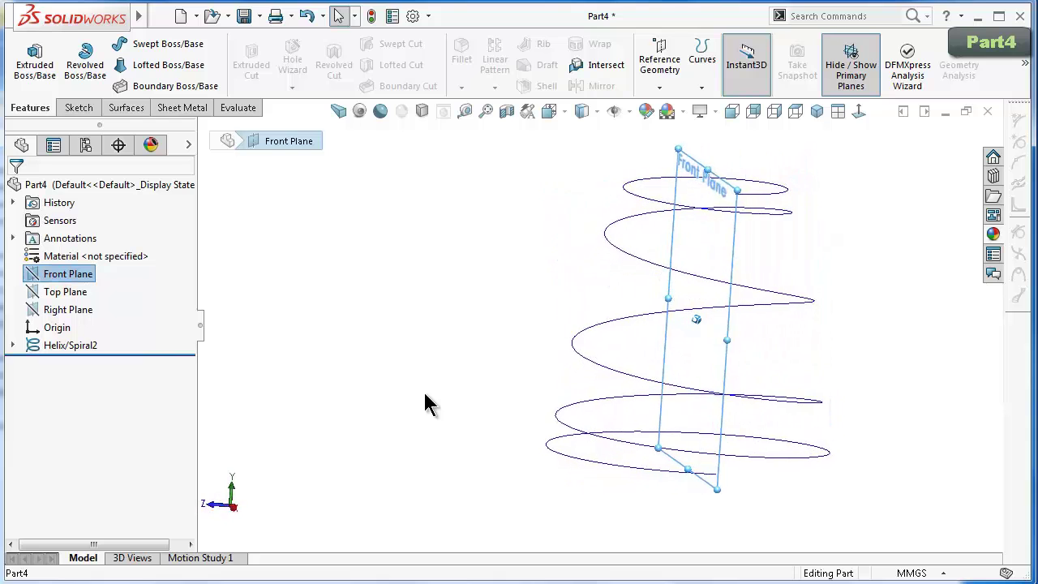
pyautogui.press('Left')
pyautogui.press('Left')
pyautogui.press('Left')
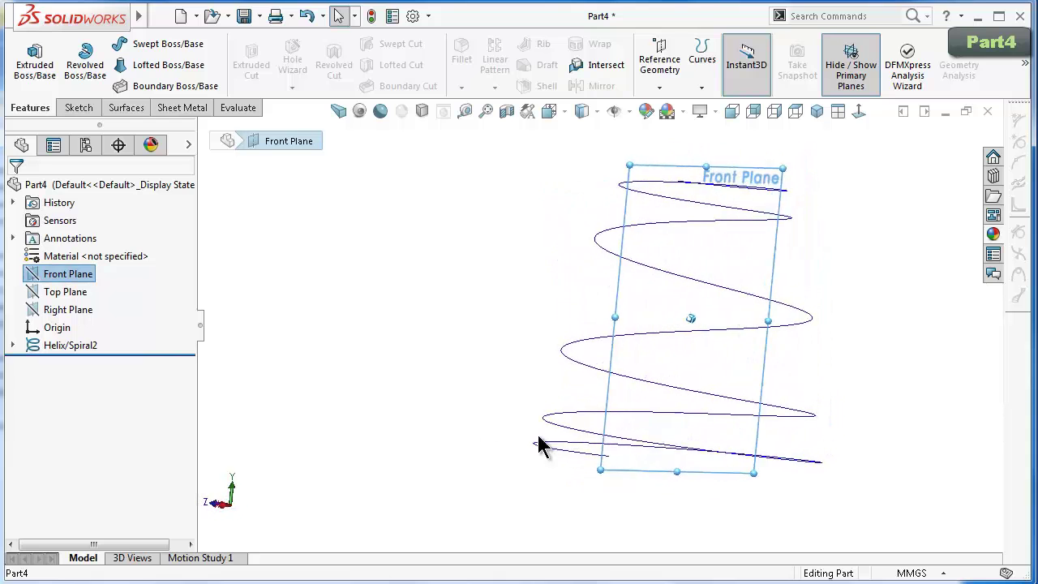
pyautogui.press('Left')
pyautogui.press('Escape')
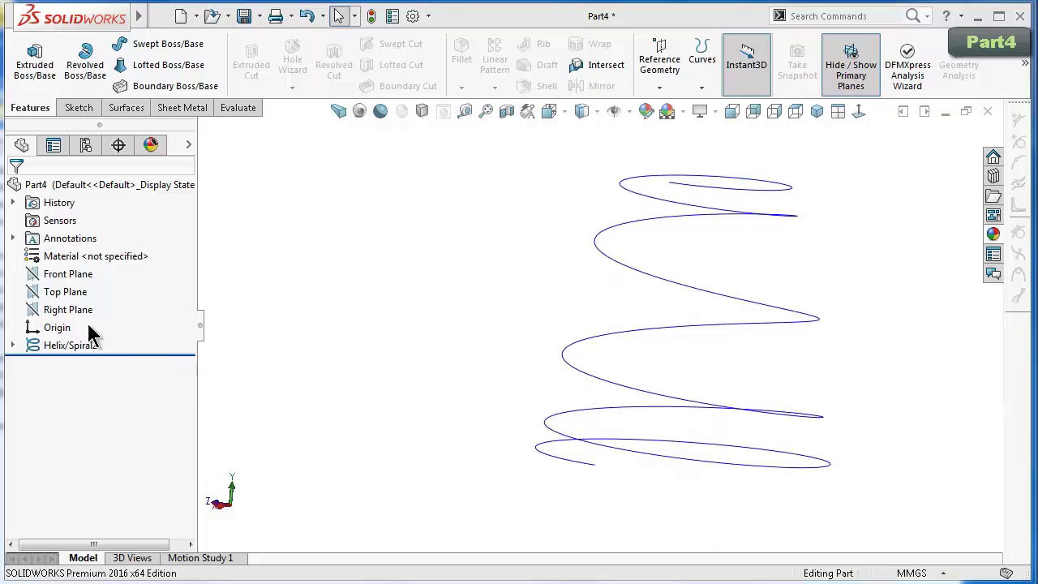
# Start a sketch on the Top Plane and discard it without keeping it.
pyautogui.click(65, 291)
pyautogui.click(65, 271)
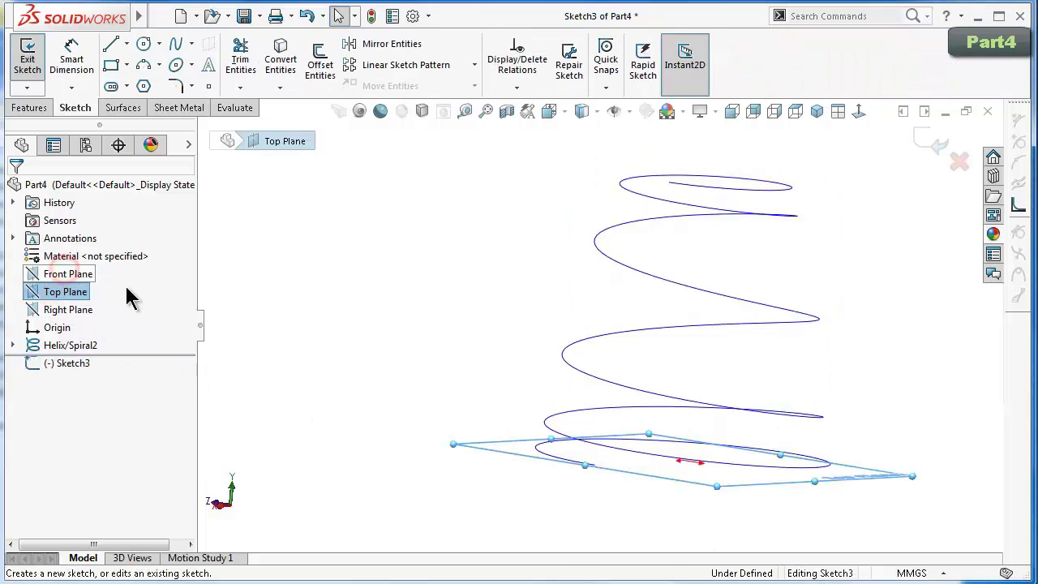
pyautogui.click(864, 130)
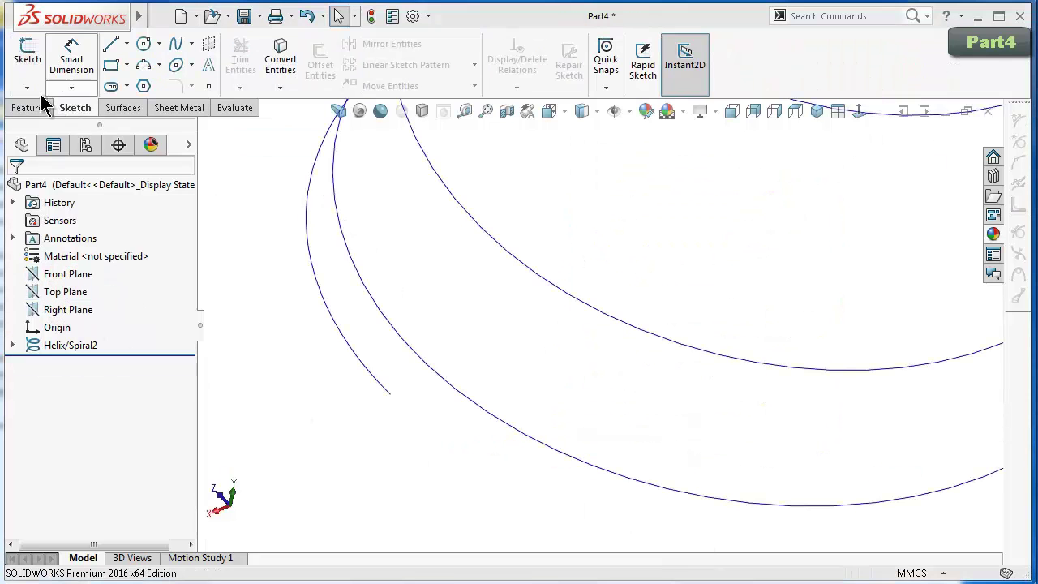
pyautogui.click(27, 86)
# In a new 3D sketch, draw a straight spline from an outer point to the helix's end point.
pyautogui.click(63, 125)
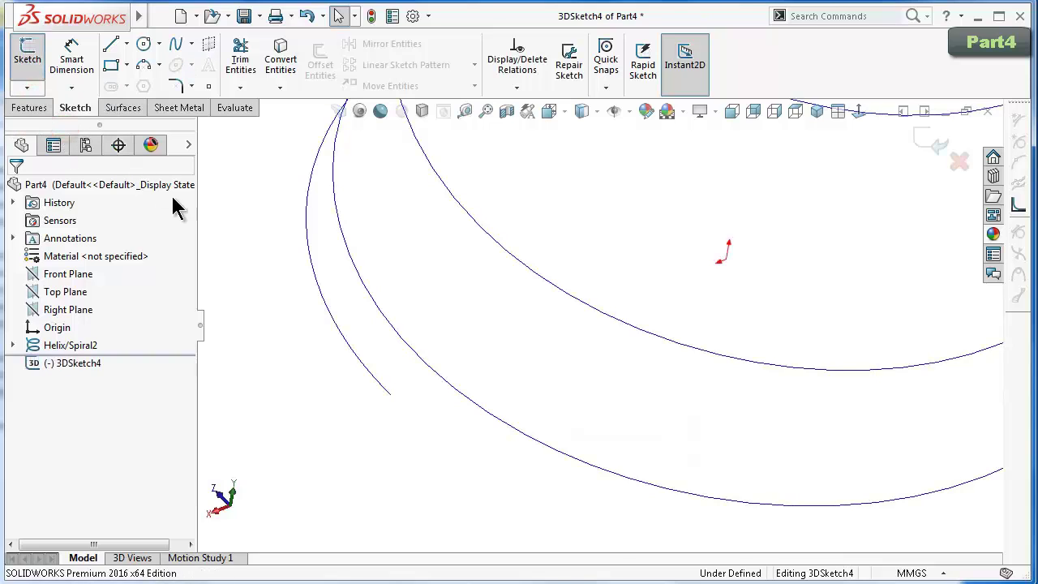
pyautogui.click(178, 46)
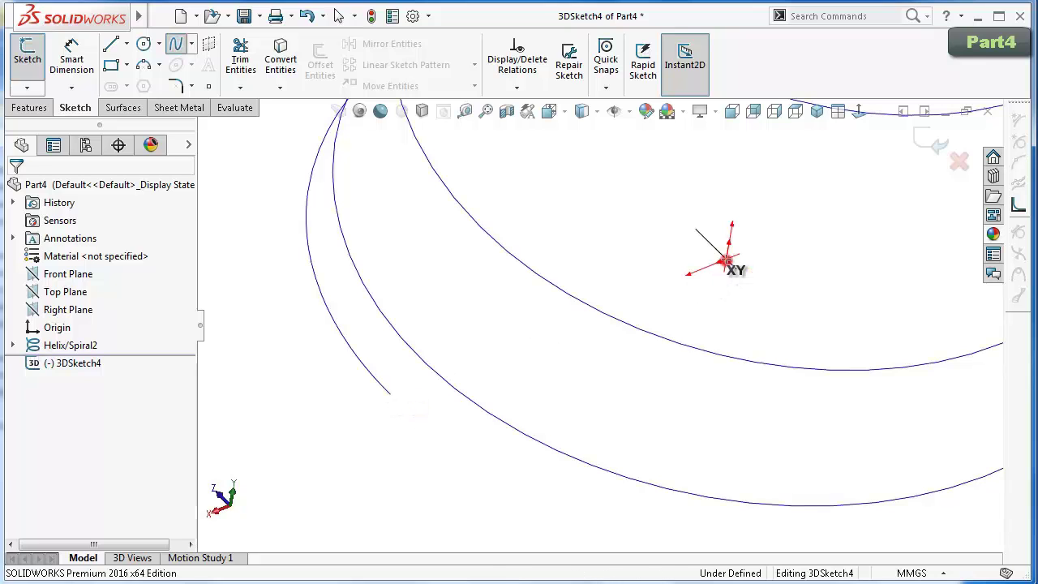
pyautogui.click(724, 258)
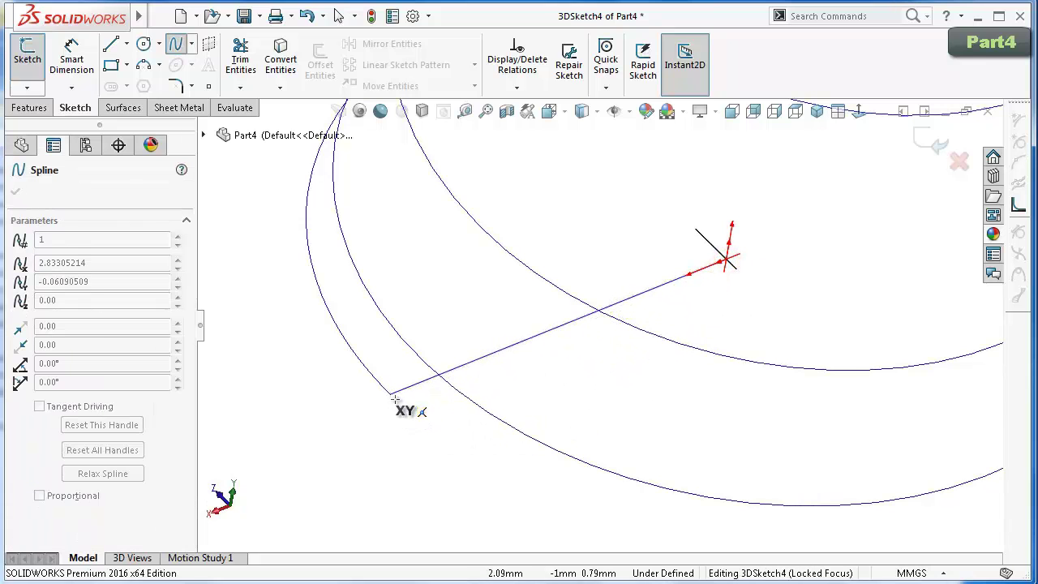
pyautogui.scroll(-2, 390, 394)
pyautogui.scroll(-2, 406, 382)
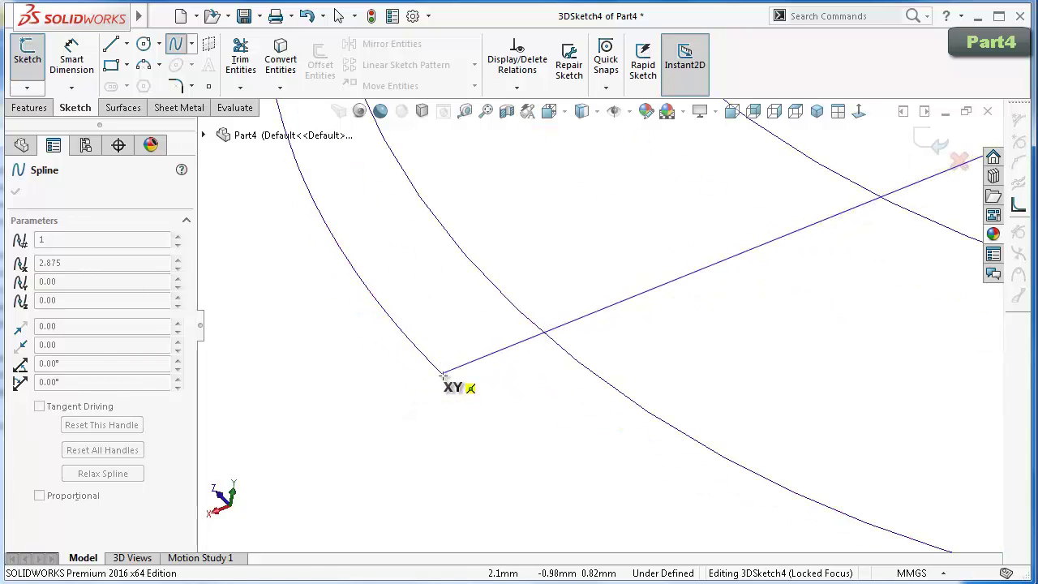
pyautogui.click(444, 375)
pyautogui.rightClick(447, 411)
pyautogui.click(475, 420)
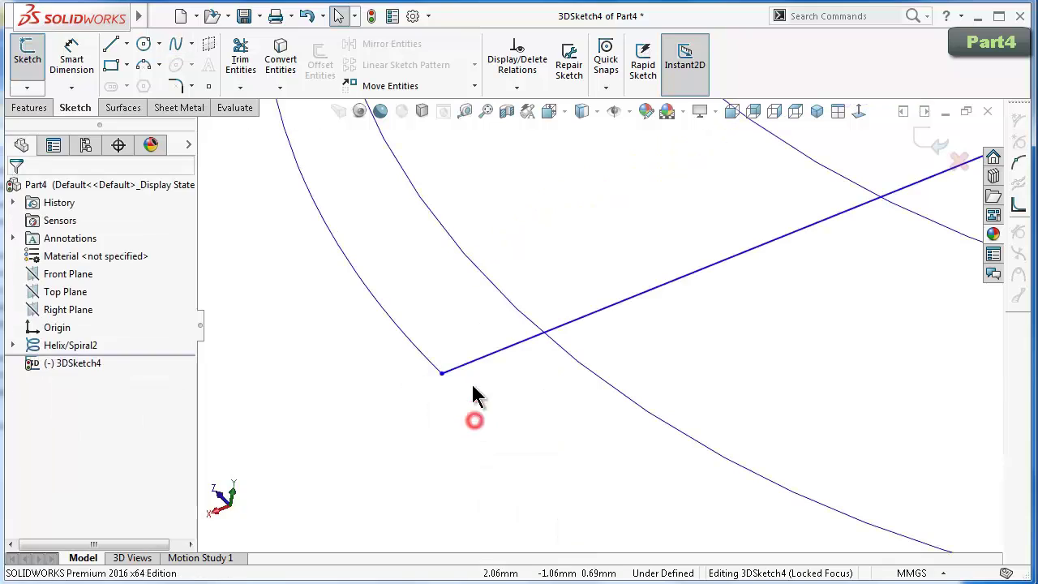
pyautogui.click(478, 359)
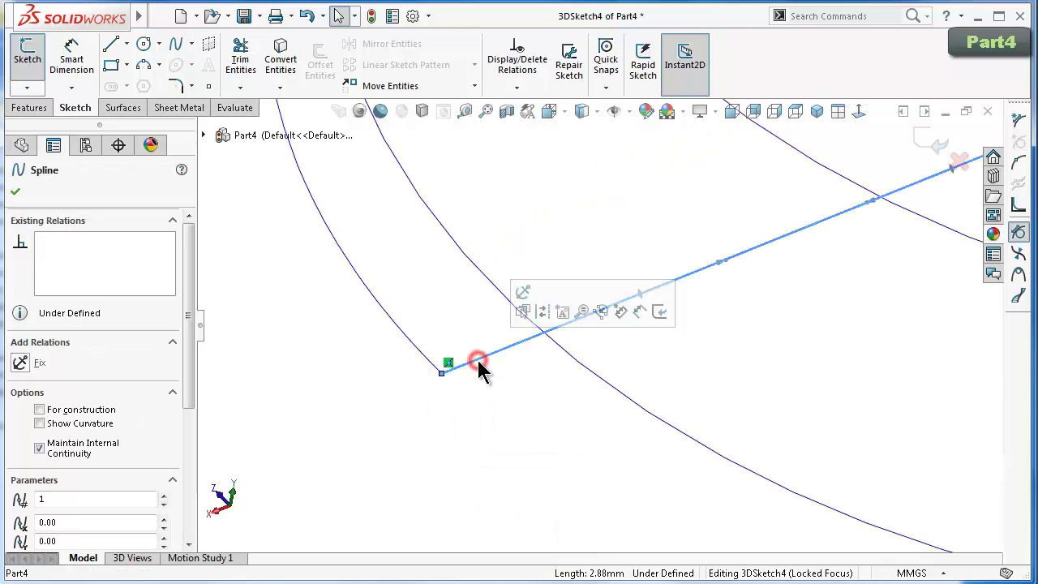
# Make the spline tangent to the helix and reshape its junction and far-end angle.
pyautogui.keyDown('ctrl'); pyautogui.click(421, 358); pyautogui.keyUp('ctrl')
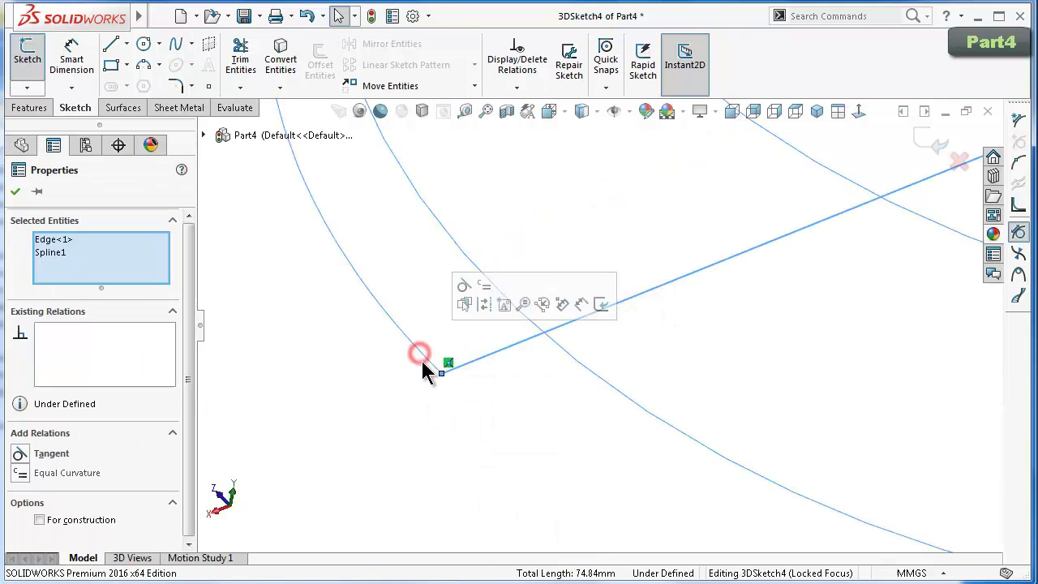
pyautogui.click(483, 287)
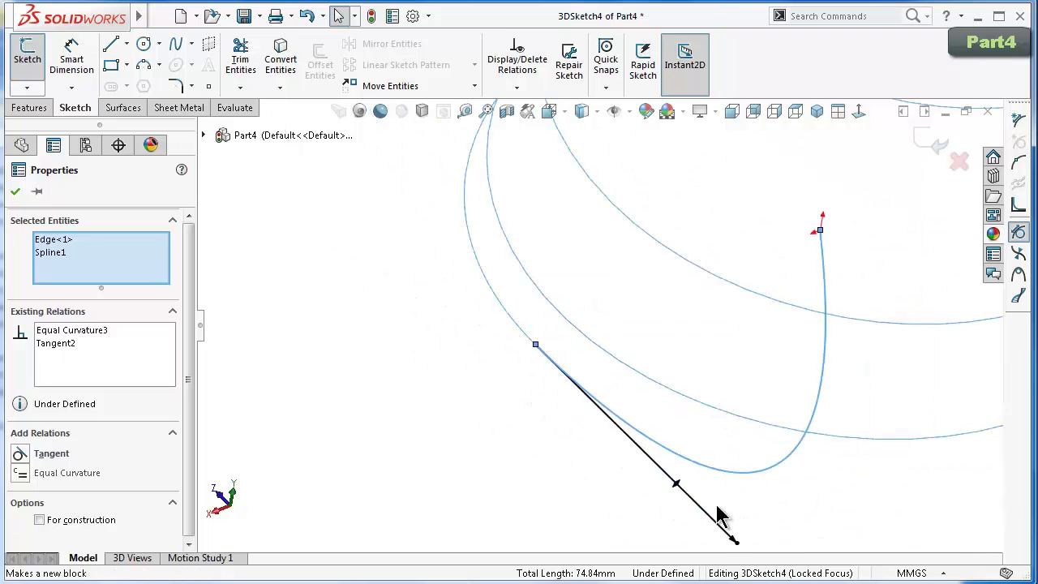
pyautogui.moveTo(733, 542); pyautogui.dragTo(610, 430)
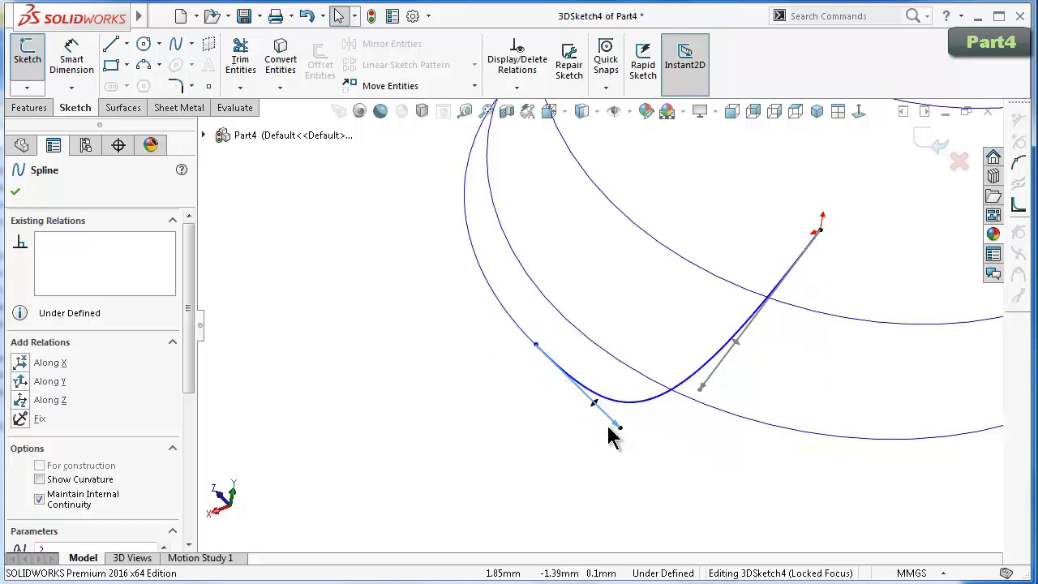
pyautogui.moveTo(737, 339)
pyautogui.mouseDown()
pyautogui.moveTo(776, 312)
pyautogui.moveTo(791, 329)
pyautogui.mouseUp()
pyautogui.click(752, 447)
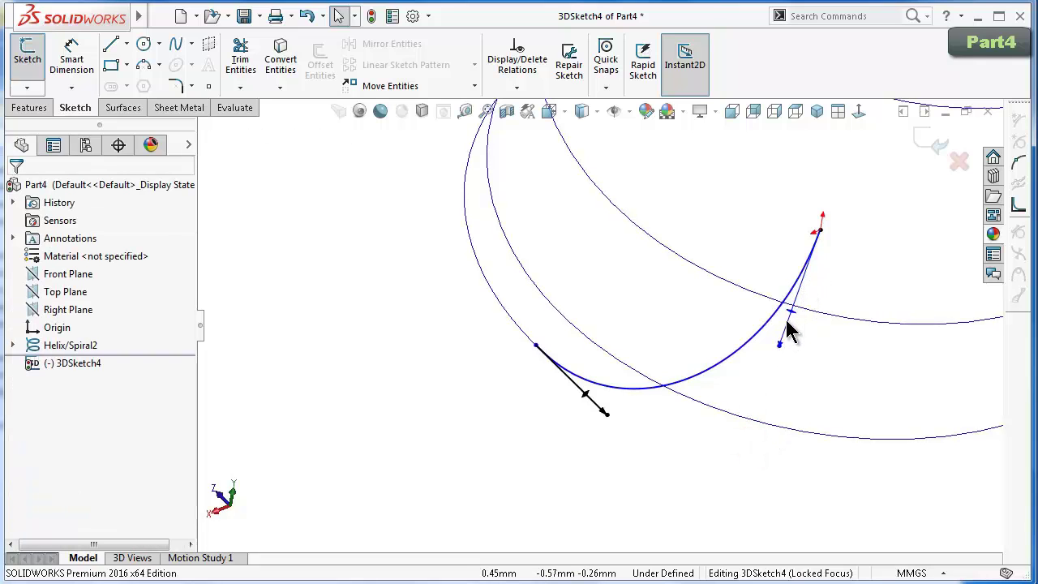
# Constrain the spline's end tangent along the X axis and level it from the top view.
pyautogui.press('Down')
pyautogui.press('Down')
pyautogui.press('Down')
pyautogui.press('Down')
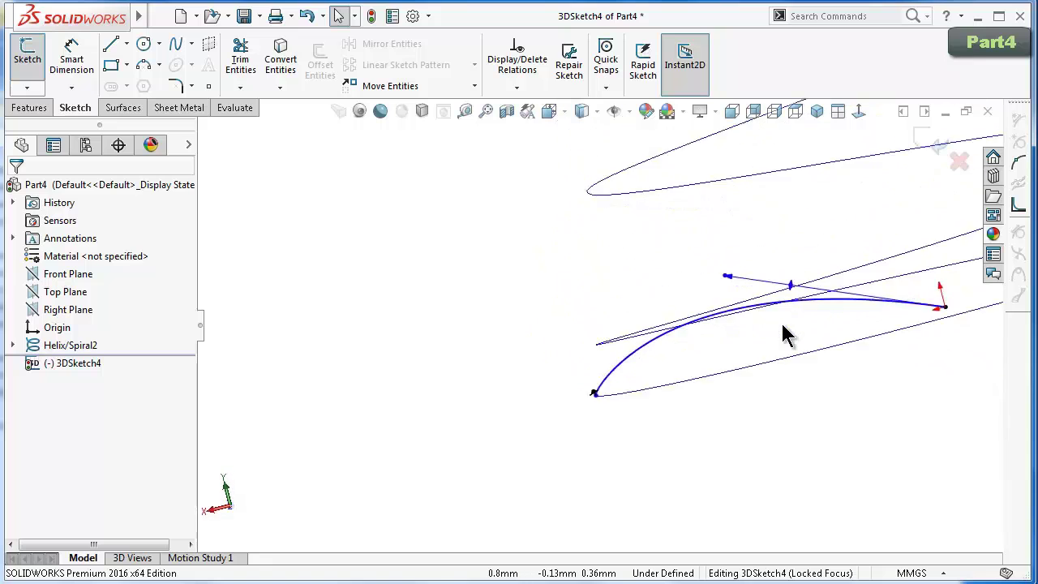
pyautogui.press('Down')
pyautogui.press('Down')
pyautogui.press('Down')
pyautogui.press('Down')
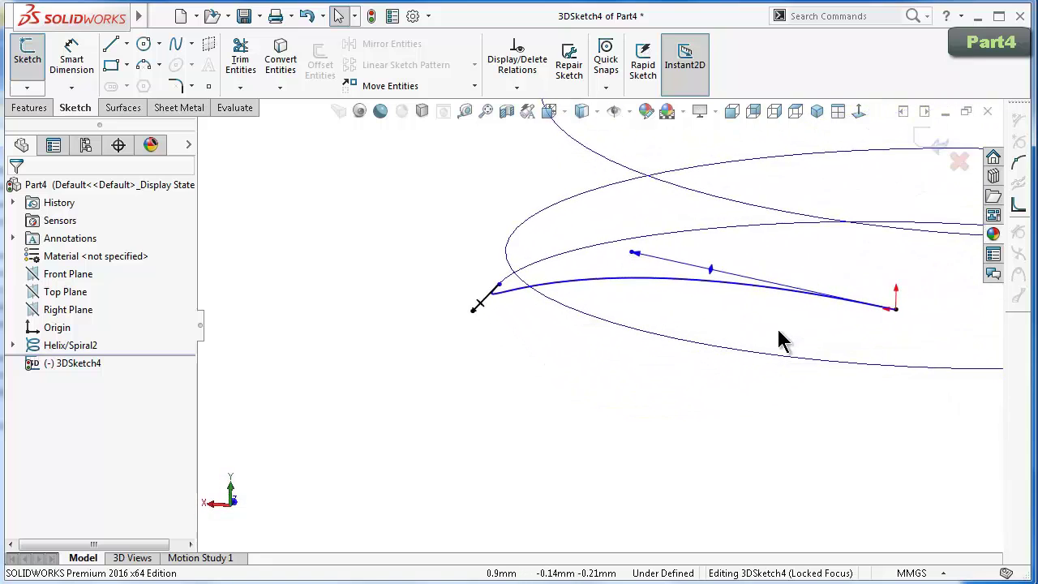
pyautogui.press('Down')
pyautogui.press('Down')
pyautogui.press('Down')
pyautogui.press('Down')
pyautogui.press('Down')
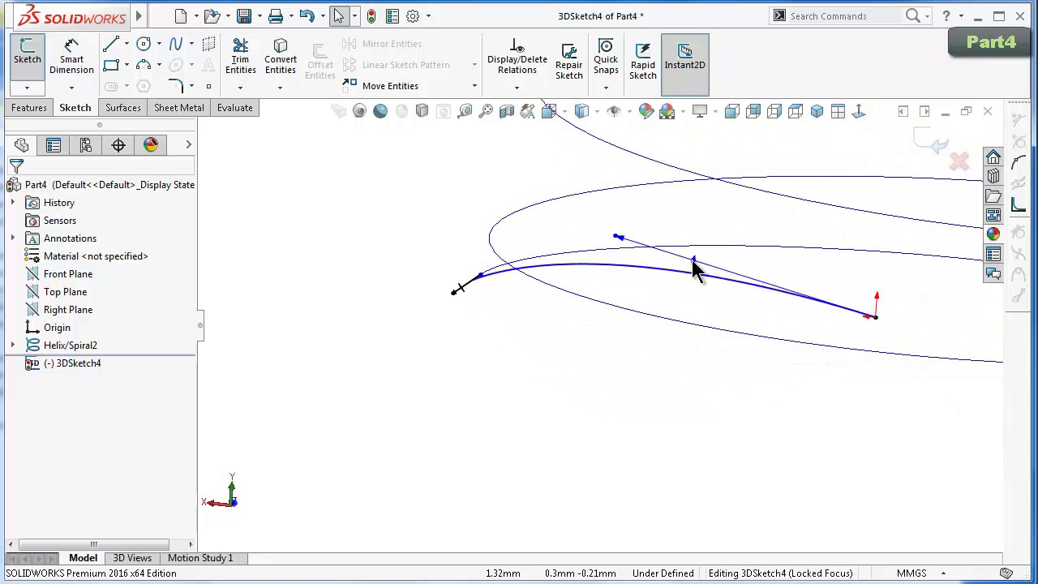
pyautogui.press('Down')
pyautogui.press('Down')
pyautogui.press('Down')
pyautogui.press('Down')
pyautogui.press('Down')
pyautogui.click(692, 259)
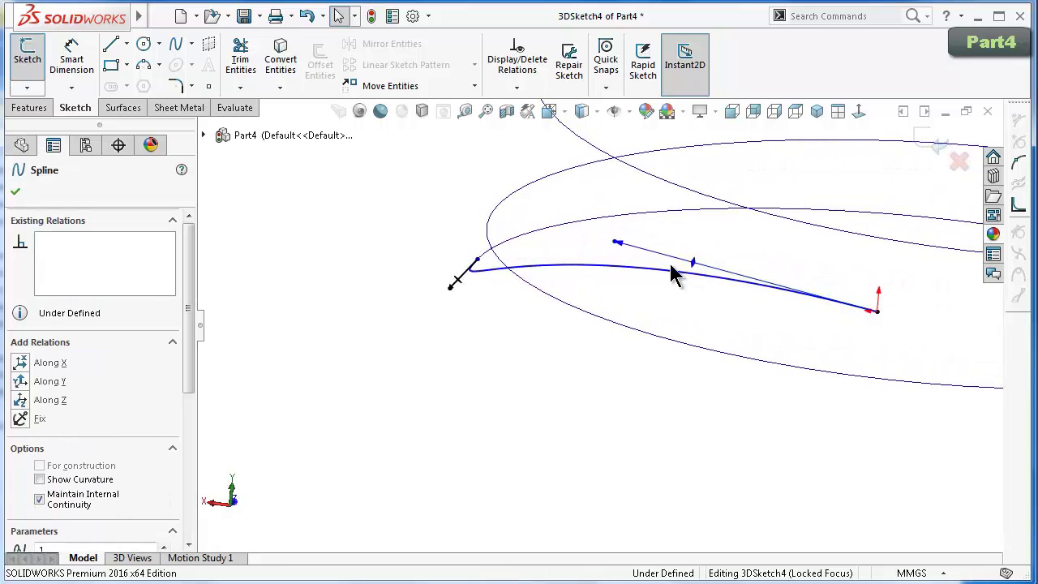
pyautogui.click(23, 364)
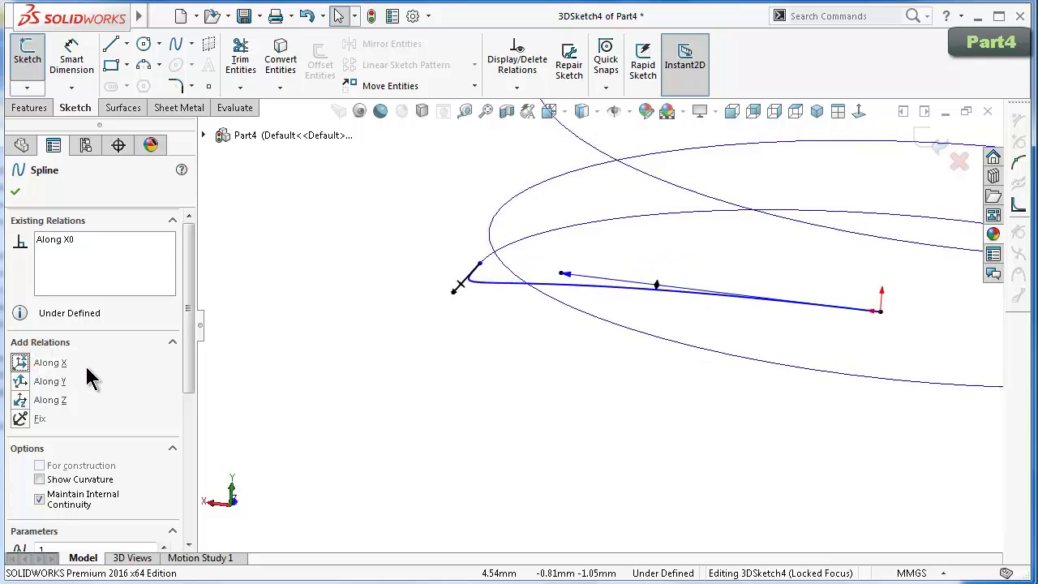
pyautogui.press('Down')
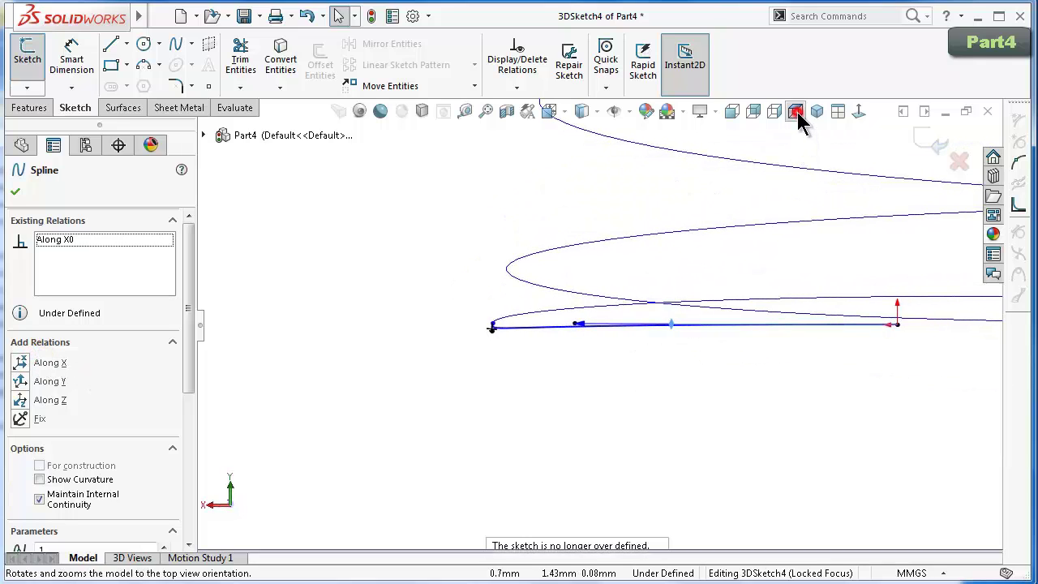
pyautogui.click(795, 112)
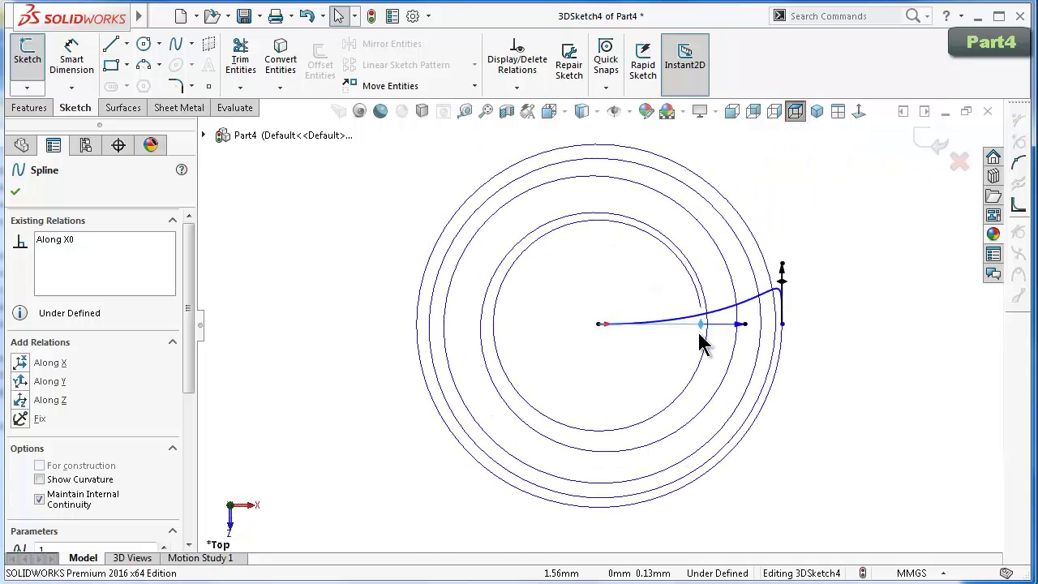
pyautogui.scroll(-3, 700, 343)
pyautogui.moveTo(686, 319)
pyautogui.mouseDown()
pyautogui.moveTo(678, 277)
pyautogui.moveTo(673, 302)
pyautogui.mouseUp()
pyautogui.click(649, 343)
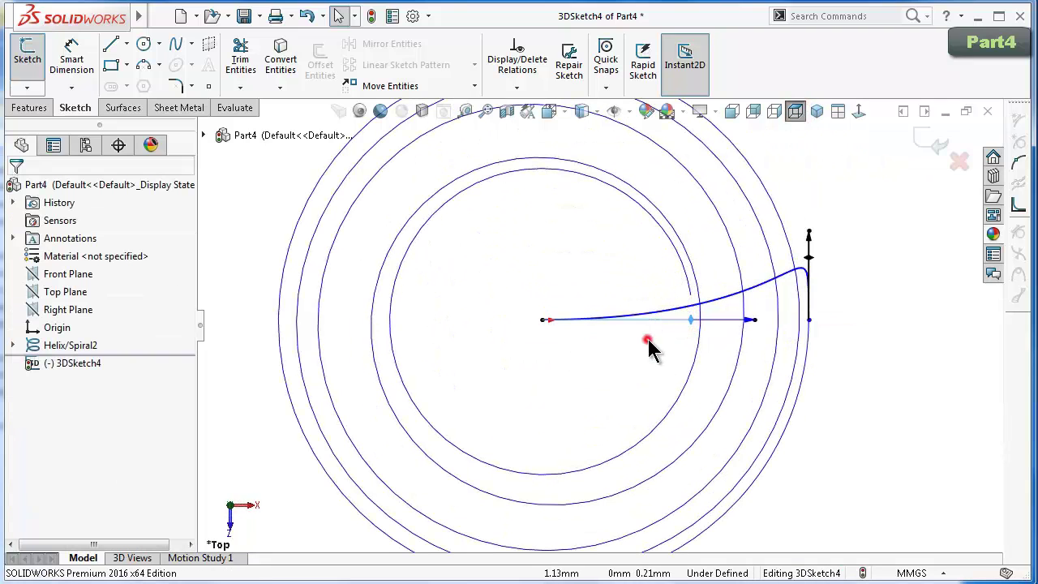
# Delete the Along X0 relation and bend the spline upward by angling its end tangent.
pyautogui.click(688, 321)
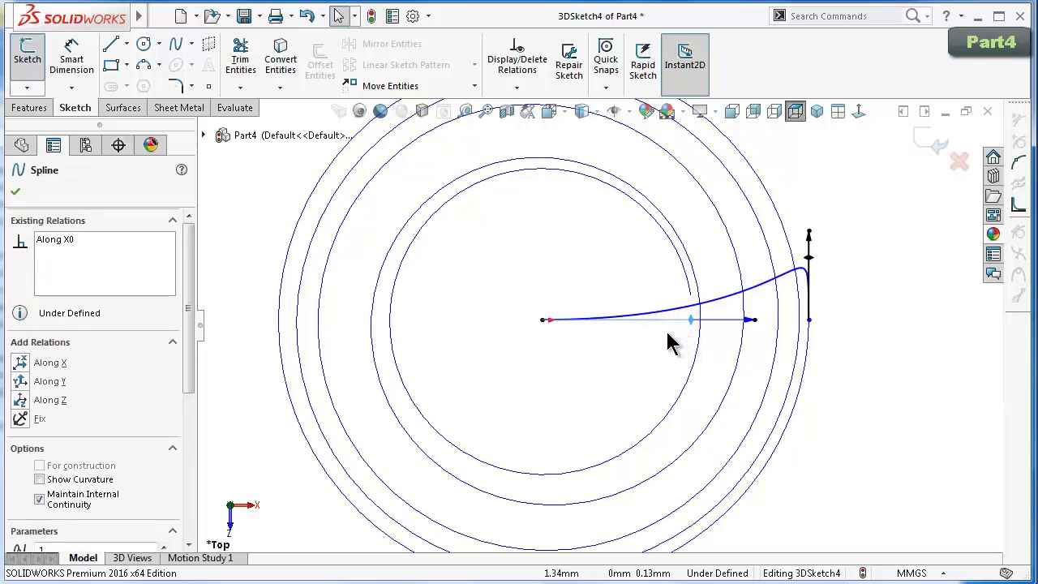
pyautogui.rightClick(58, 239)
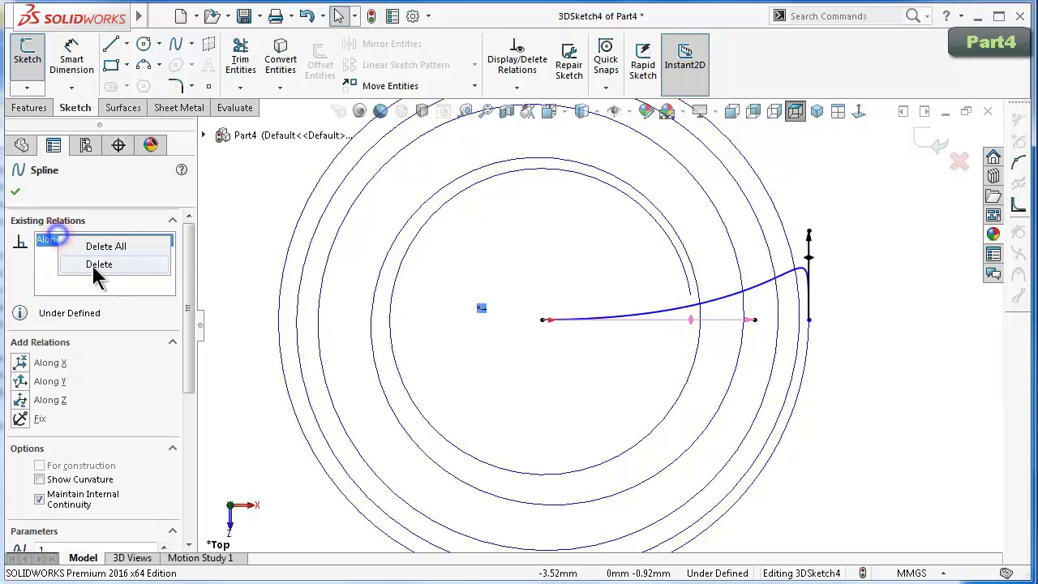
pyautogui.click(94, 266)
pyautogui.moveTo(690, 323)
pyautogui.mouseDown()
pyautogui.moveTo(641, 271)
pyautogui.moveTo(710, 223)
pyautogui.moveTo(670, 253)
pyautogui.mouseUp()
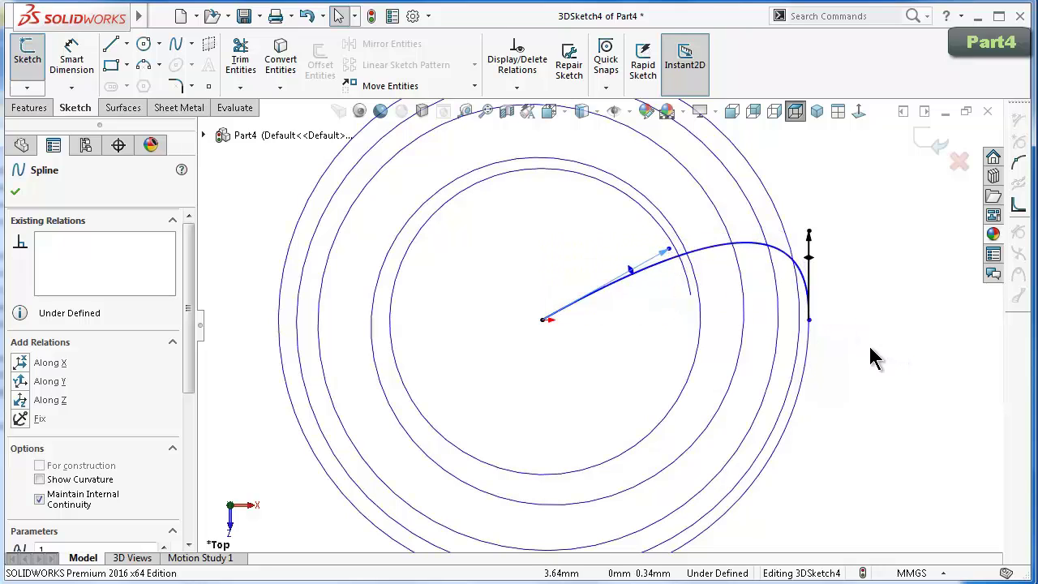
# Check the spline from the back, front and right views, then close the Spline PropertyManager.
pyautogui.press('Up')
pyautogui.press('Up')
pyautogui.press('Up')
pyautogui.press('Up')
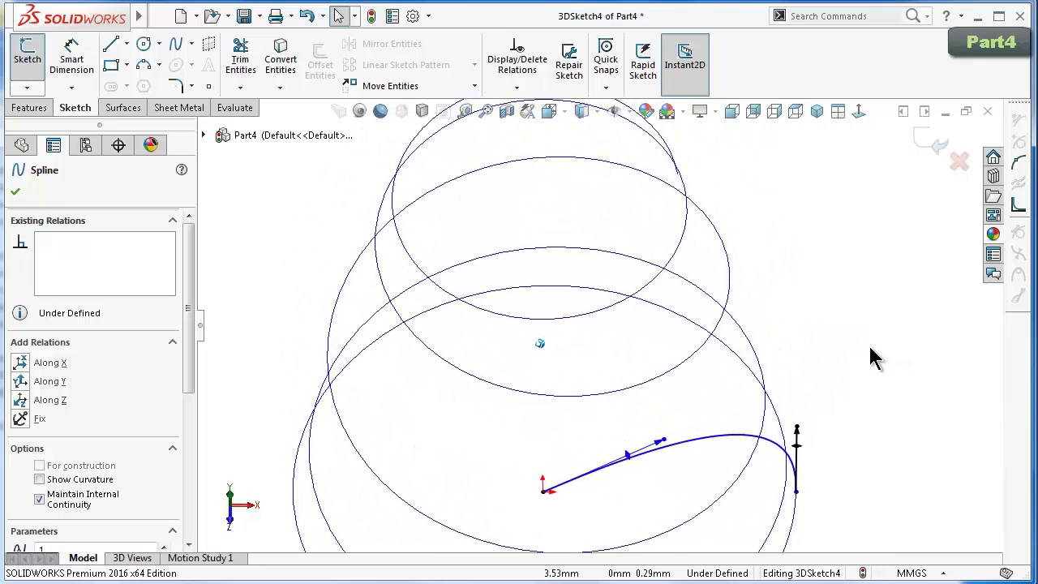
pyautogui.press('Up')
pyautogui.press('Up')
pyautogui.press('Up')
pyautogui.press('Up')
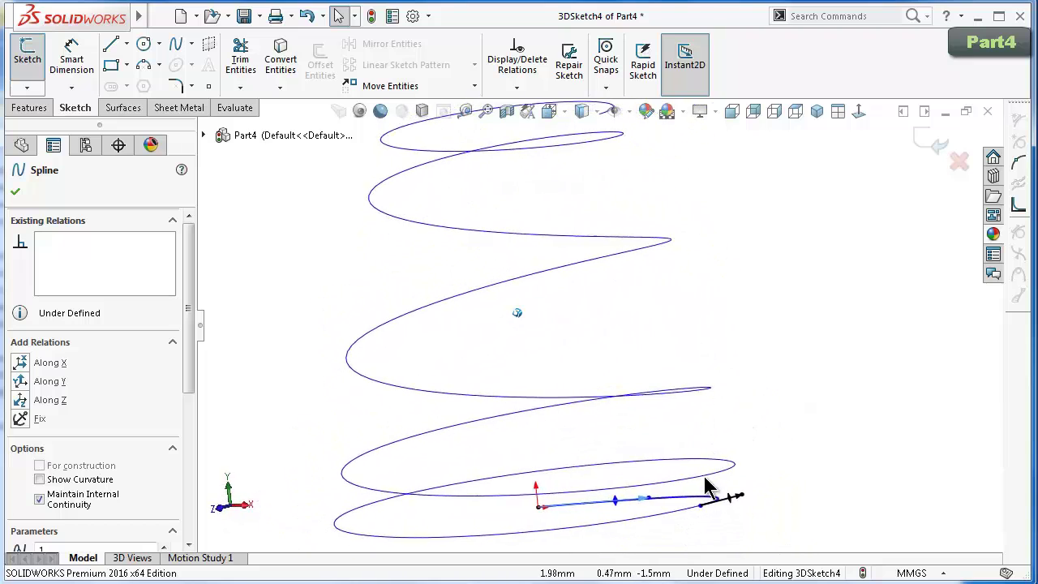
pyautogui.press('Up')
pyautogui.press('Up')
pyautogui.press('Up')
pyautogui.press('Up')
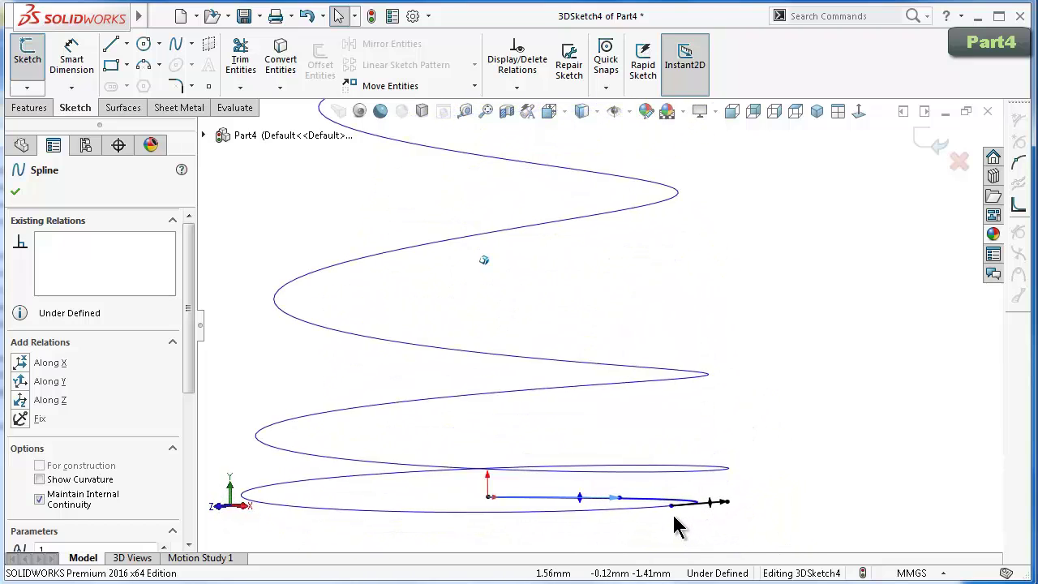
pyautogui.press('Up')
pyautogui.press('Up')
pyautogui.press('Up')
pyautogui.press('Up')
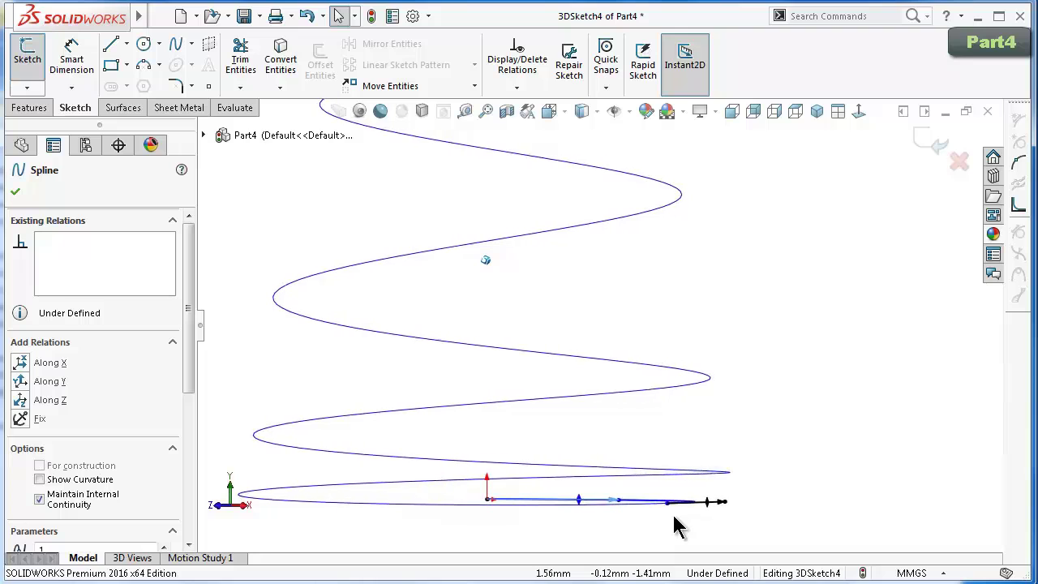
pyautogui.press('Up')
pyautogui.click(753, 113)
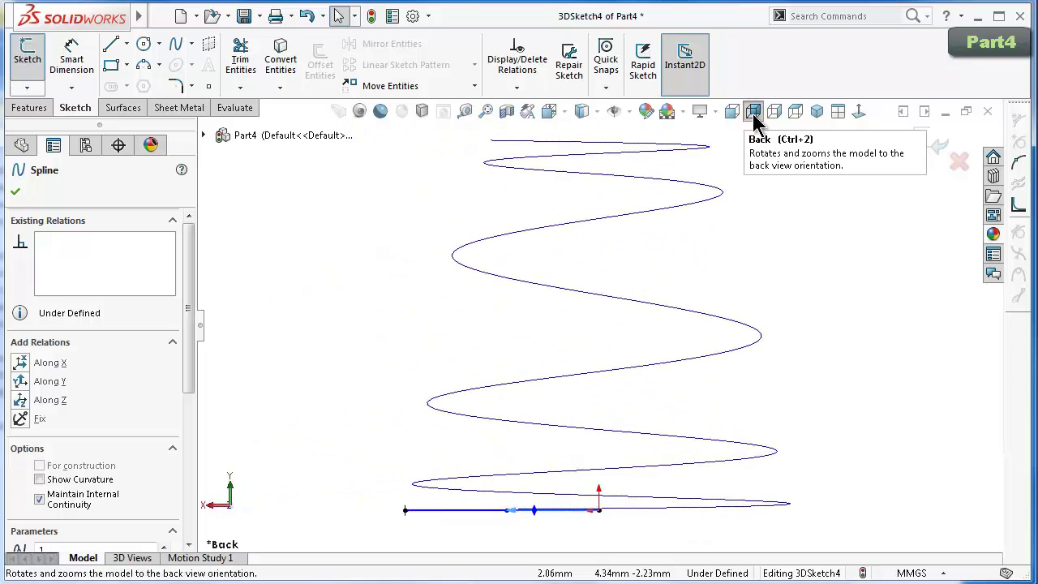
pyautogui.click(733, 112)
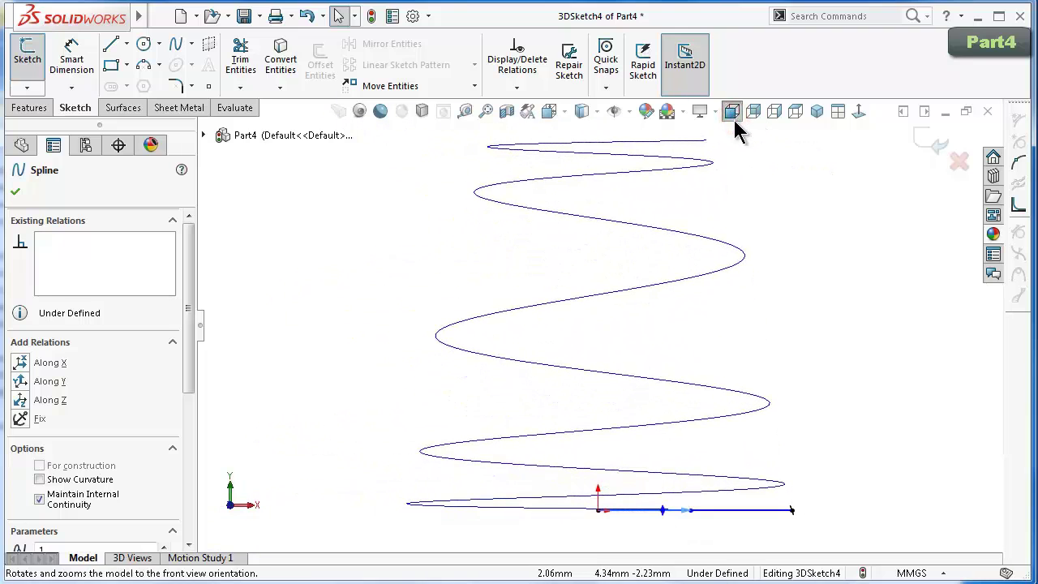
pyautogui.click(774, 116)
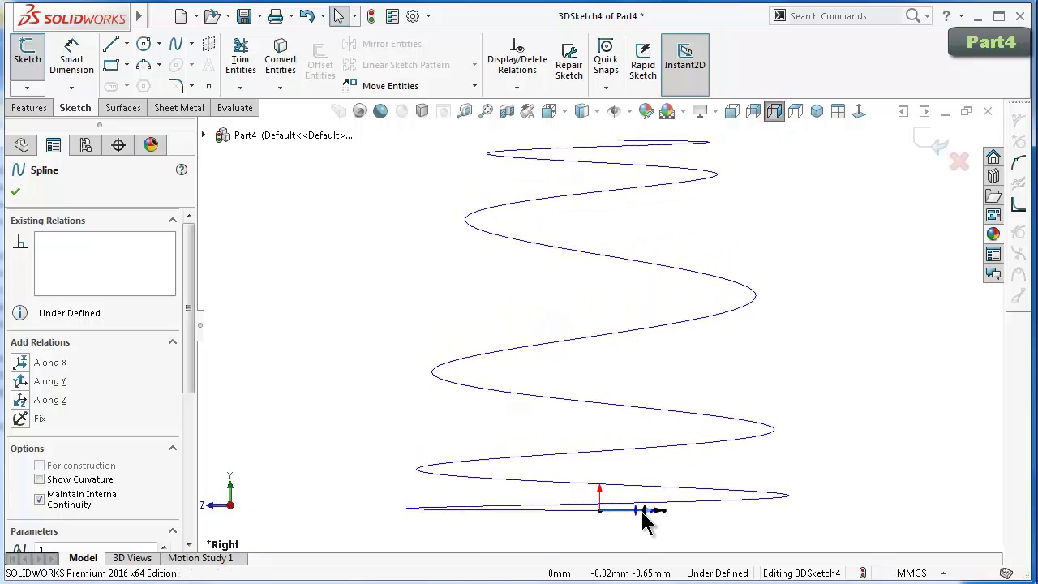
pyautogui.scroll(-5, 646, 519)
pyautogui.moveTo(623, 477); pyautogui.dragTo(623, 523, button='middle')
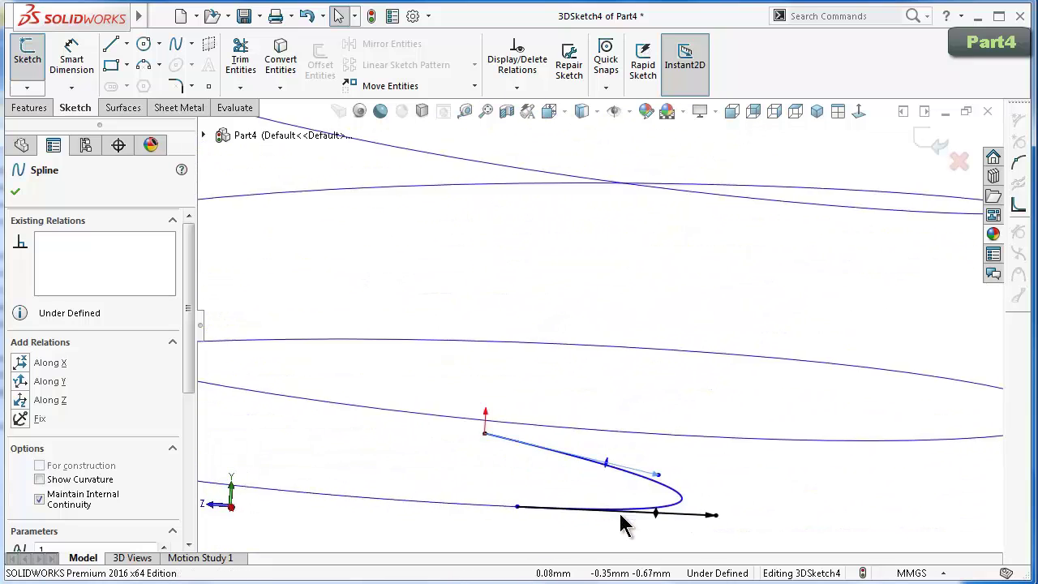
pyautogui.press('Up')
pyautogui.press('Up')
pyautogui.press('Up')
pyautogui.press('Up')
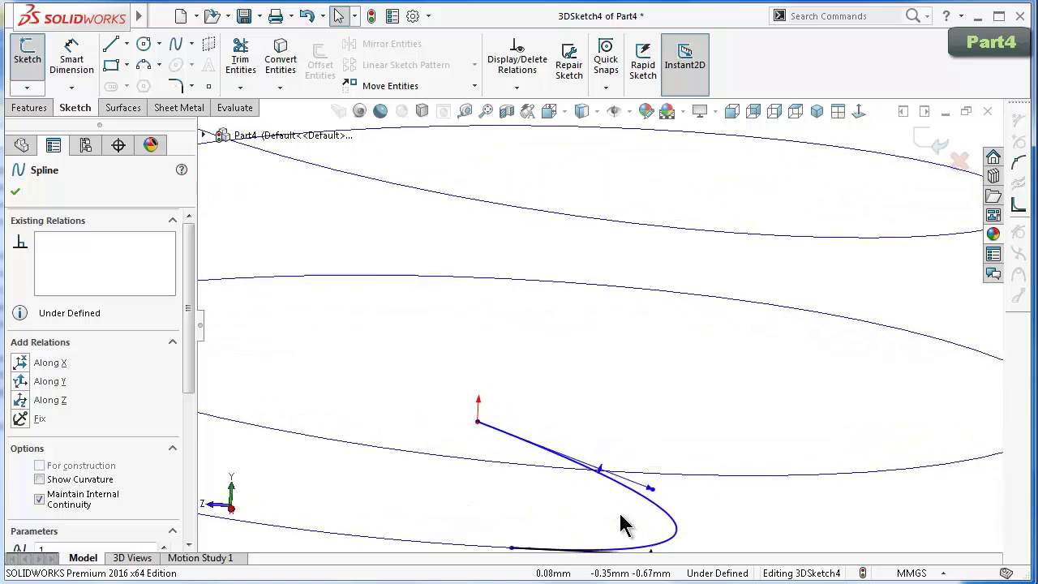
pyautogui.press('Up')
pyautogui.press('Up')
pyautogui.press('Up')
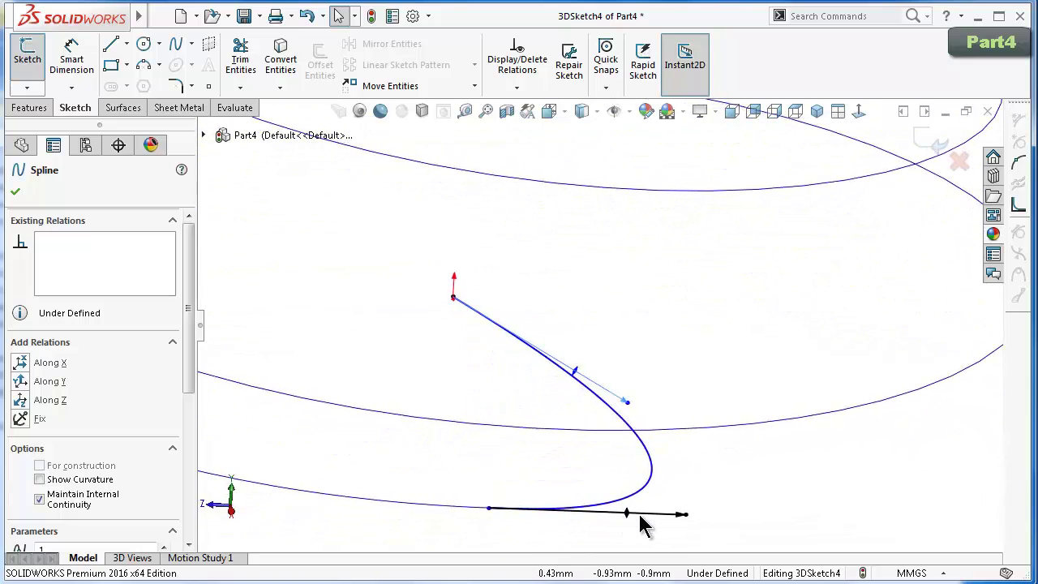
pyautogui.press('Up')
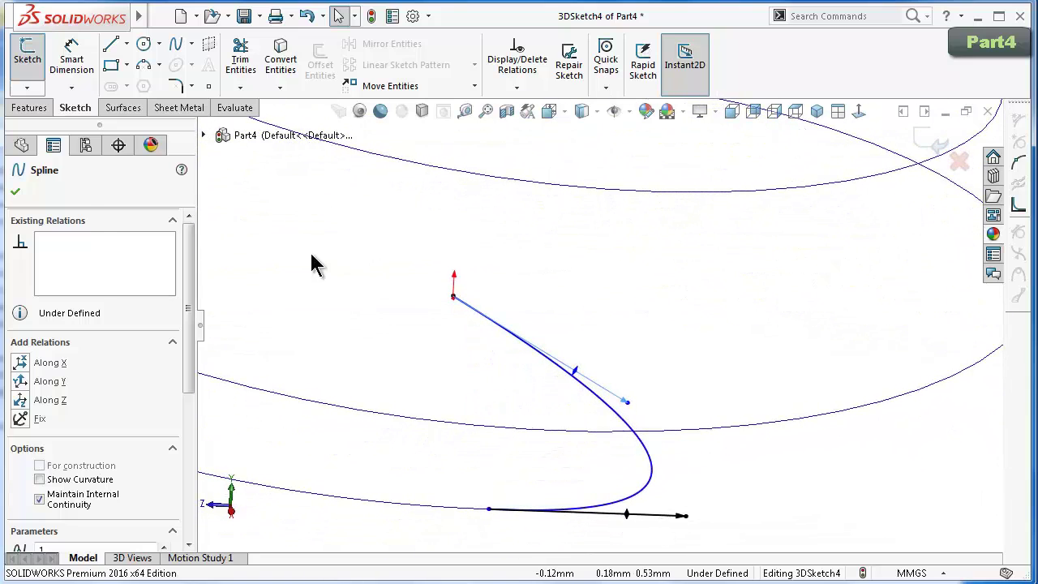
pyautogui.click(16, 195)
# Exit the 3D sketch and join 3DSketch4 and Helix/Spiral2 into a composite curve.
pyautogui.click(933, 144)
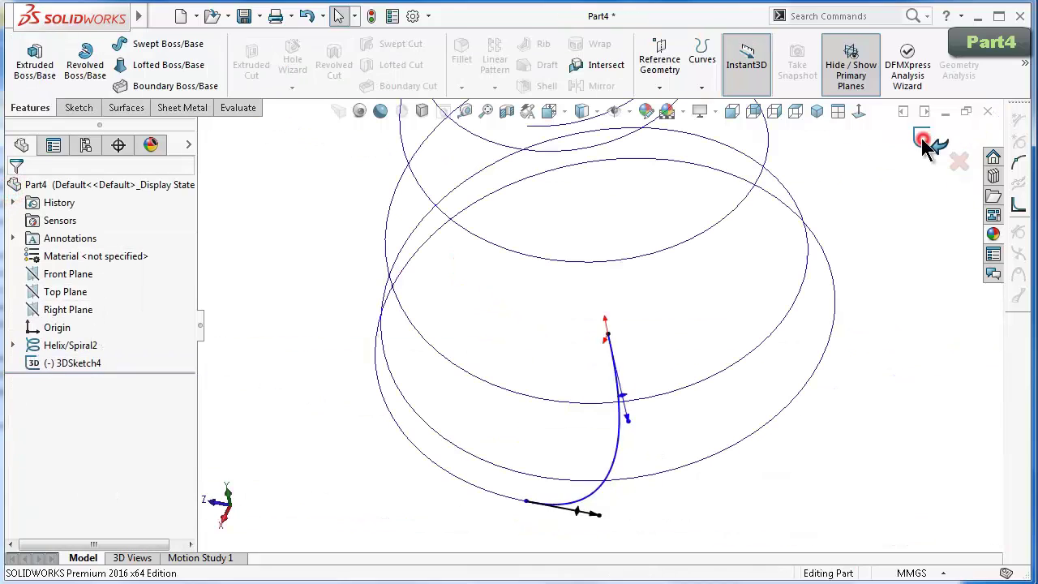
pyautogui.click(700, 84)
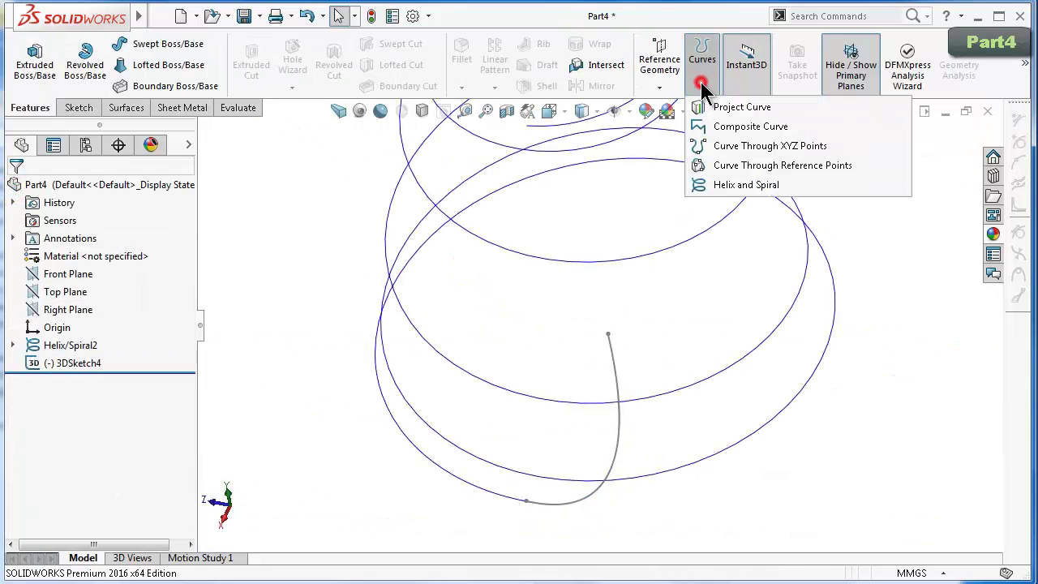
pyautogui.click(748, 128)
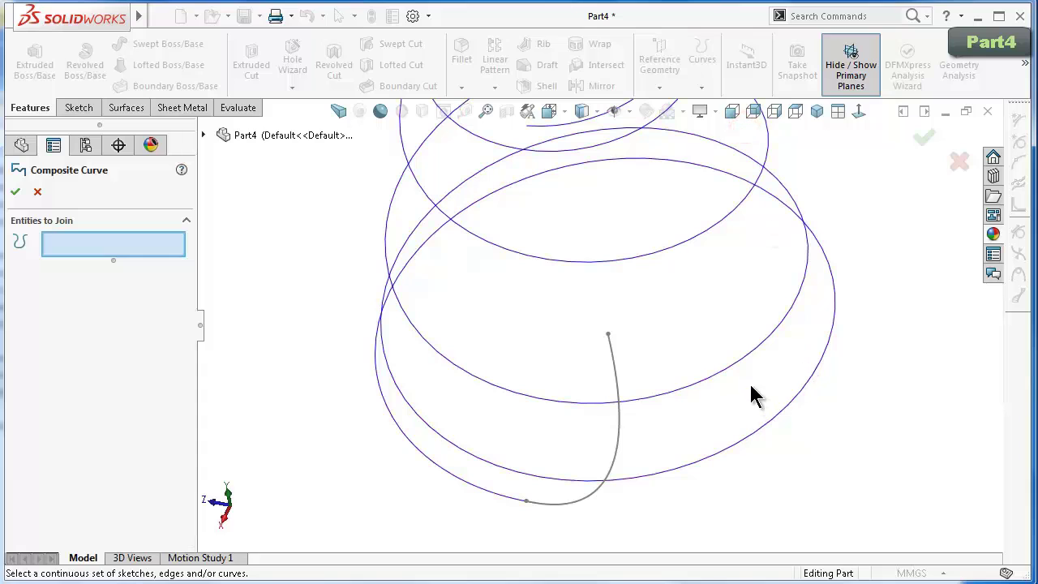
pyautogui.click(618, 417)
pyautogui.click(499, 496)
pyautogui.rightClick(498, 496)
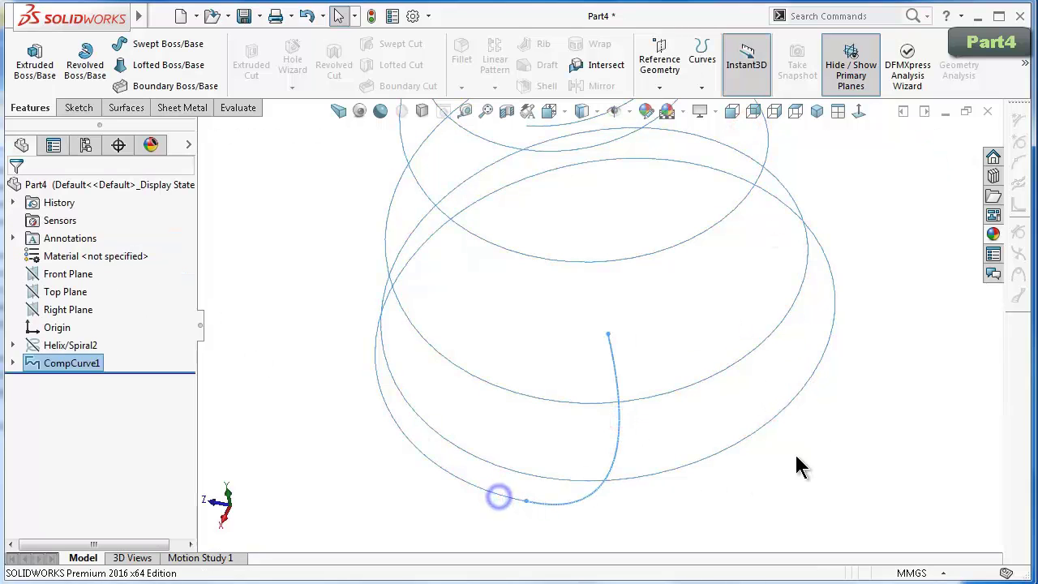
pyautogui.click(898, 290)
# Rotate the view toward a side view of the coil and start a reference plane.
pyautogui.moveTo(732, 325); pyautogui.dragTo(621, 359, button='middle')
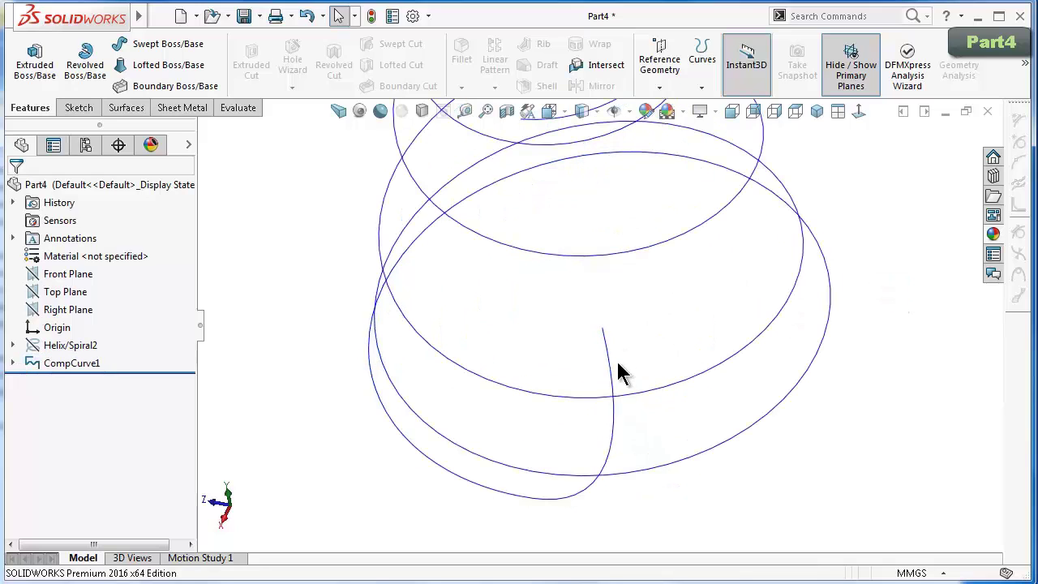
pyautogui.scroll(2, 625, 357)
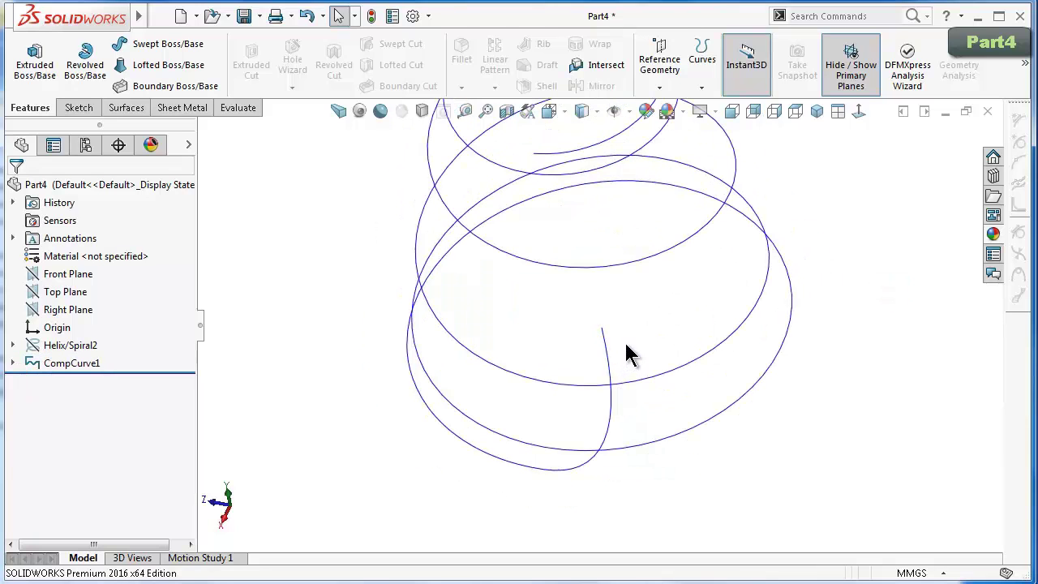
pyautogui.press('Up')
pyautogui.press('Up')
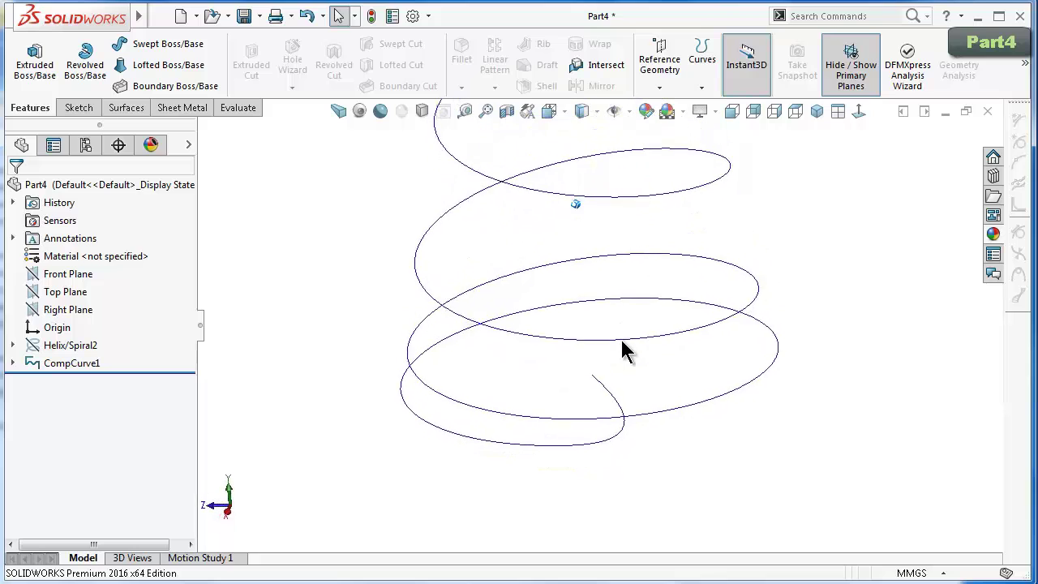
pyautogui.press('Up')
pyautogui.press('Up')
pyautogui.press('Up')
pyautogui.press('Up')
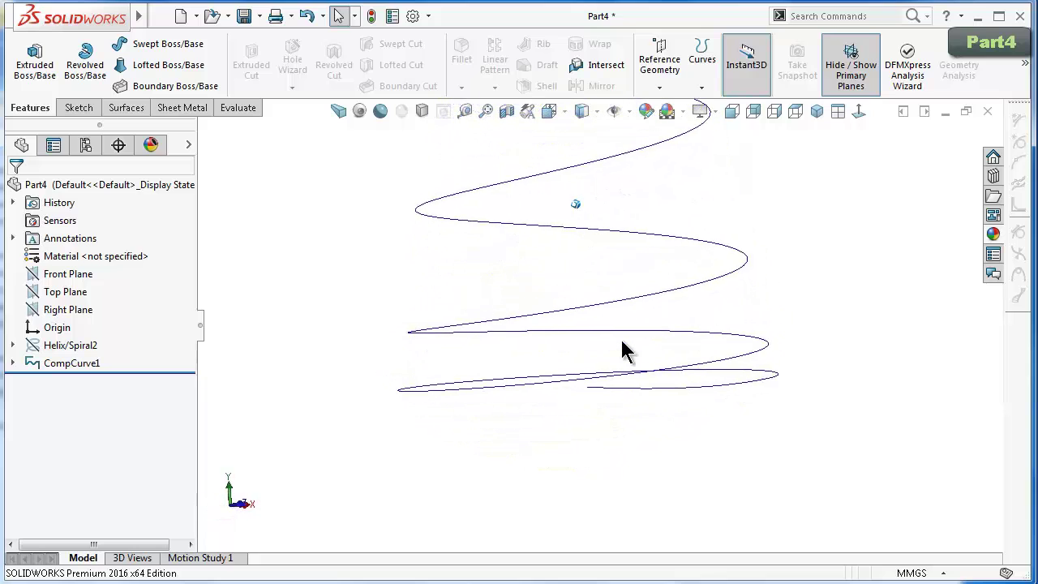
pyautogui.press('Up')
pyautogui.press('Up')
pyautogui.scroll(-3, 624, 351)
pyautogui.press('Up')
pyautogui.press('Up')
pyautogui.press('Up')
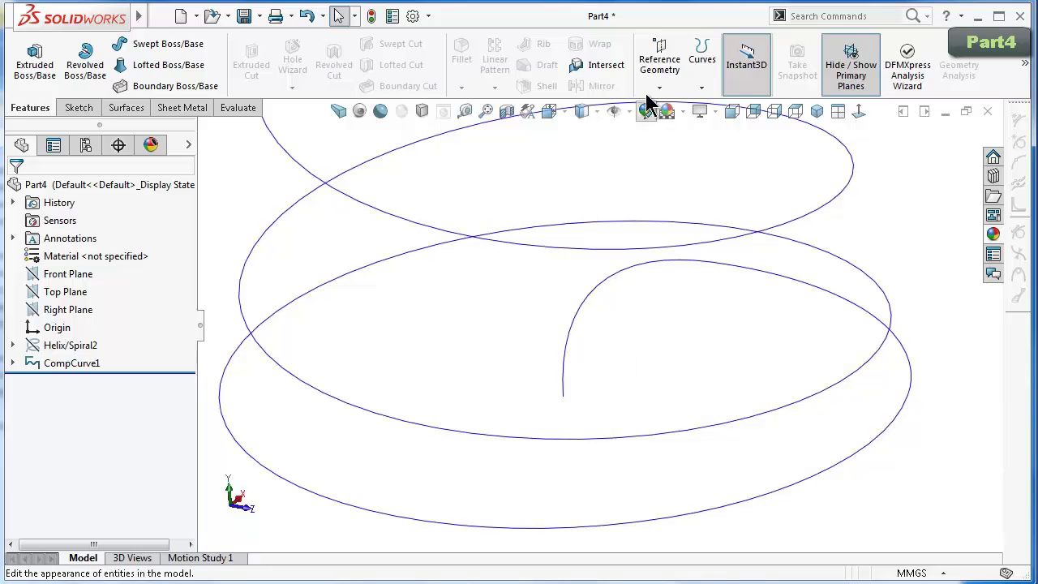
pyautogui.click(678, 110)
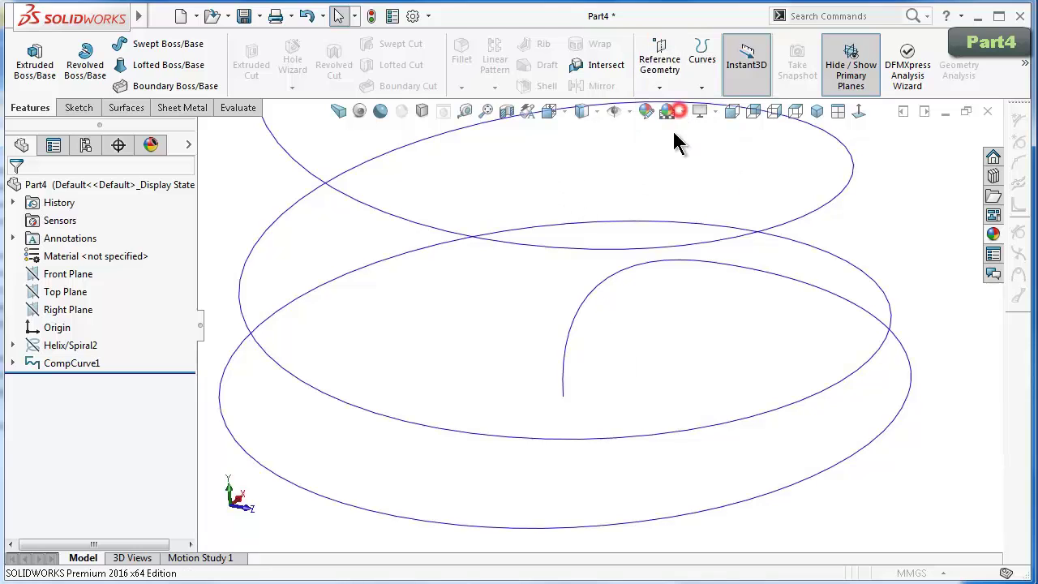
# Create Plane1 from the composite curve and its inner endpoint.
pyautogui.click(577, 308)
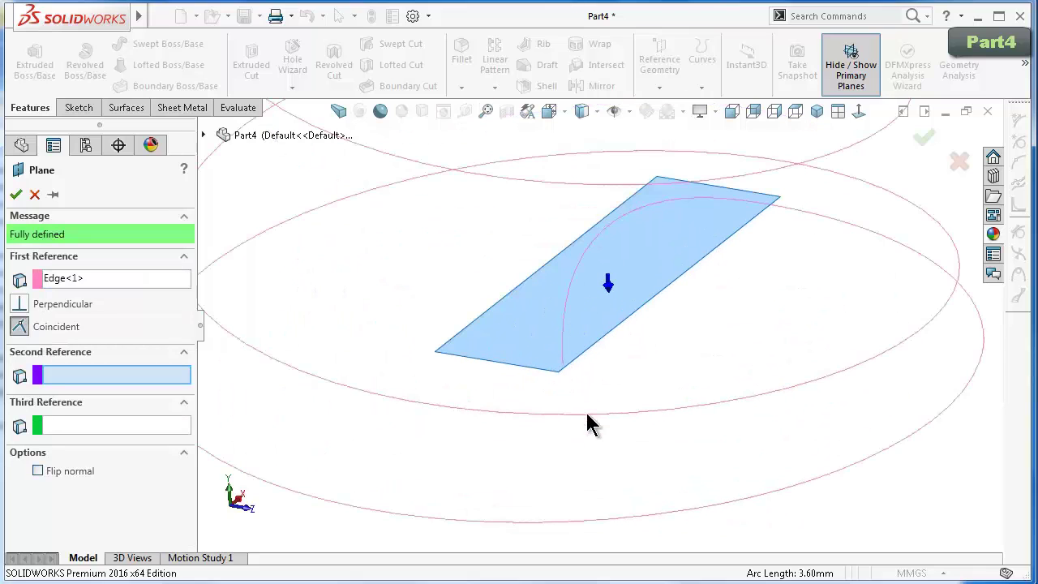
pyautogui.scroll(-3, 575, 381)
pyautogui.moveTo(558, 331)
pyautogui.mouseDown(button='middle')
pyautogui.moveTo(539, 275)
pyautogui.moveTo(580, 332)
pyautogui.mouseUp(button='middle')
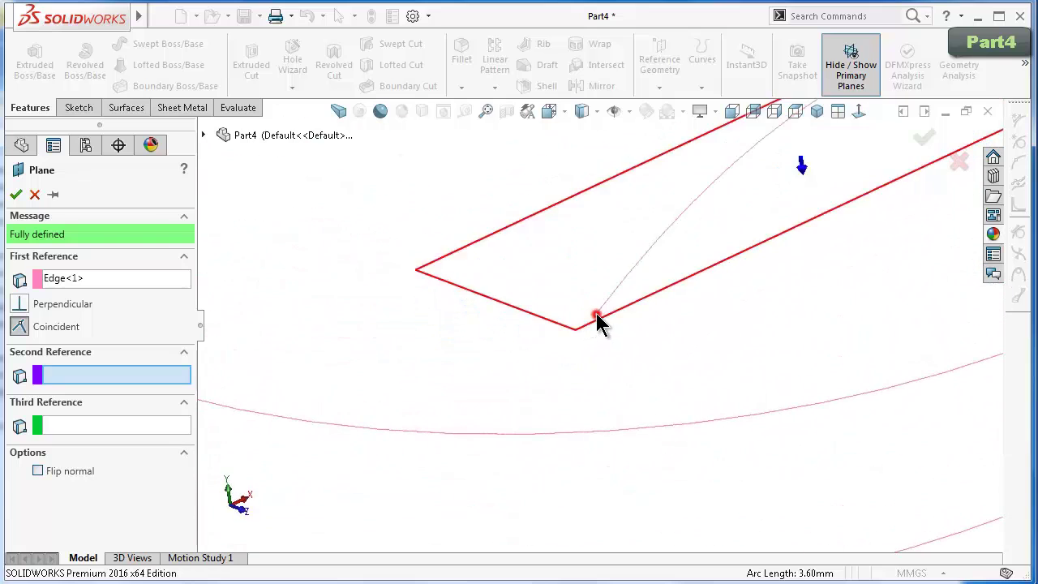
pyautogui.click(597, 321)
pyautogui.rightClick(637, 330)
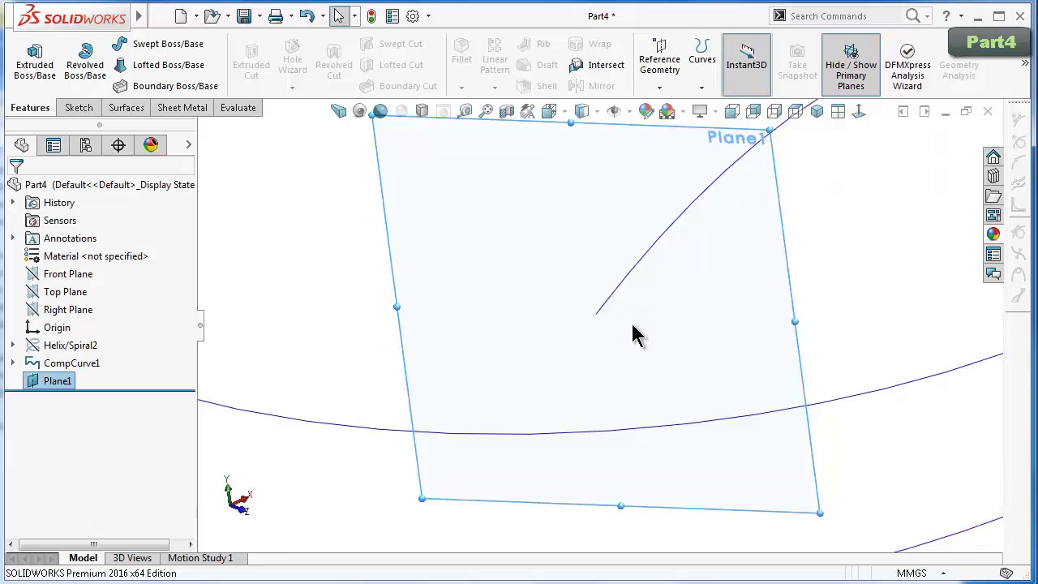
# Sketch a 0.35 mm diameter circle on Plane1 centred on the curve endpoint.
pyautogui.click(78, 107)
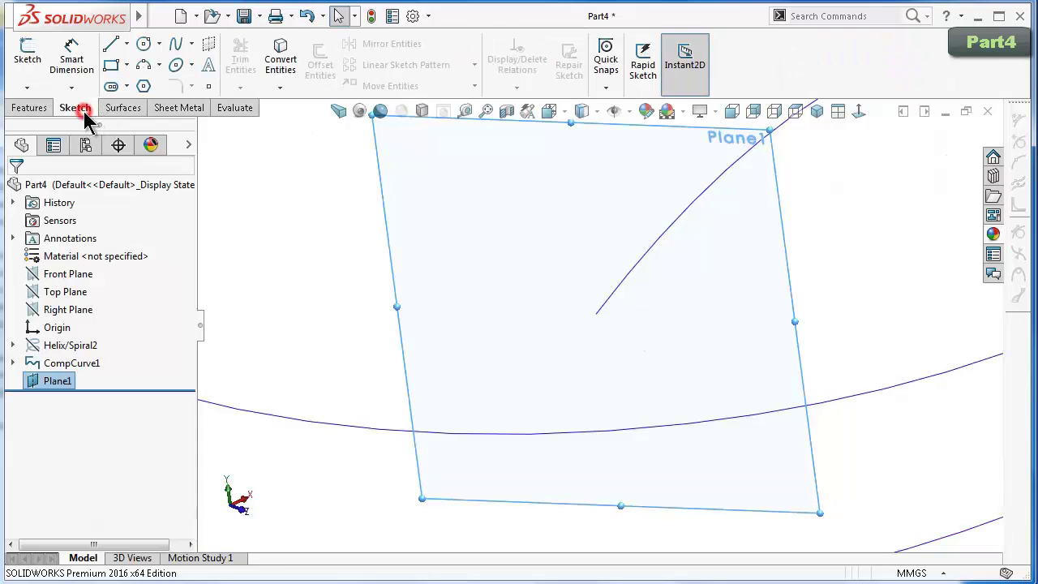
pyautogui.click(424, 198)
pyautogui.click(487, 147)
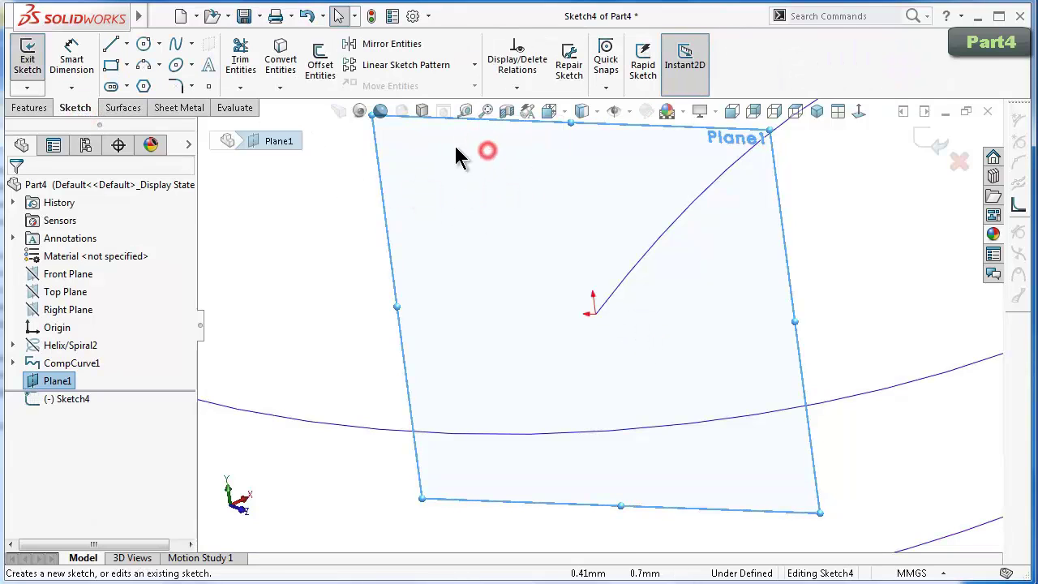
pyautogui.click(143, 44)
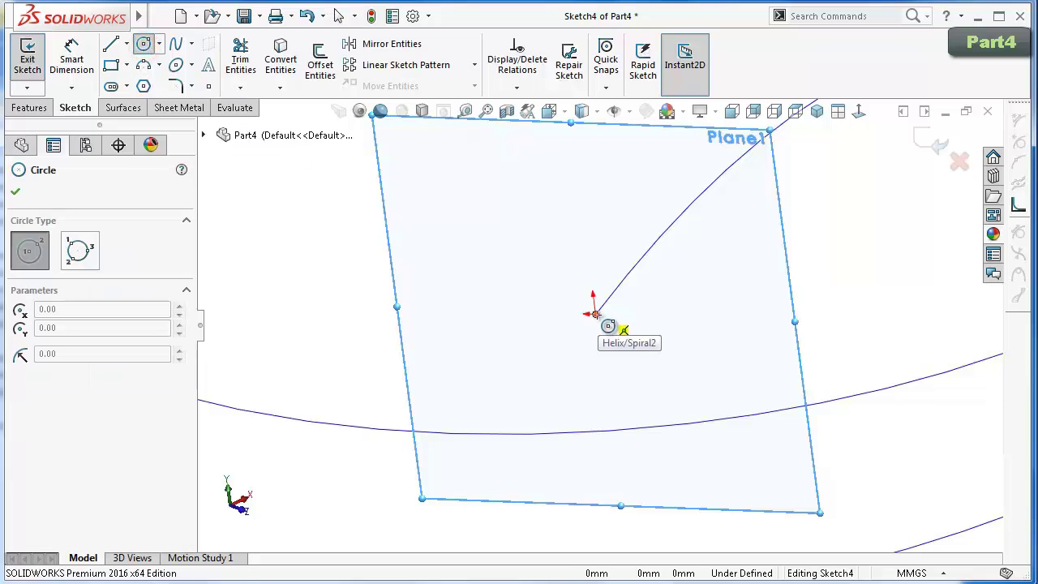
pyautogui.click(594, 314)
pyautogui.click(549, 276)
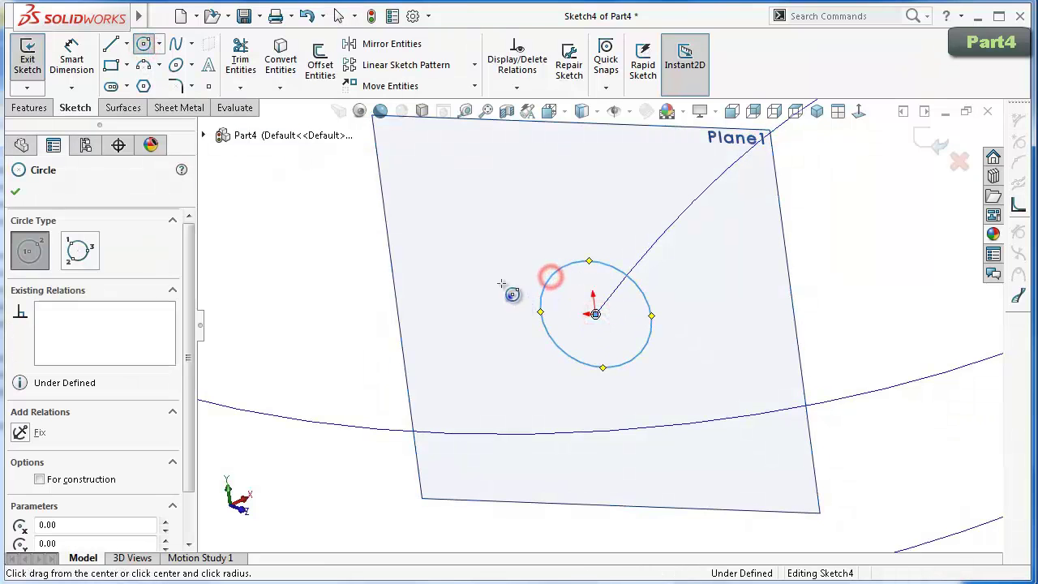
pyautogui.click(598, 268)
pyautogui.click(546, 238)
pyautogui.write('0.3')
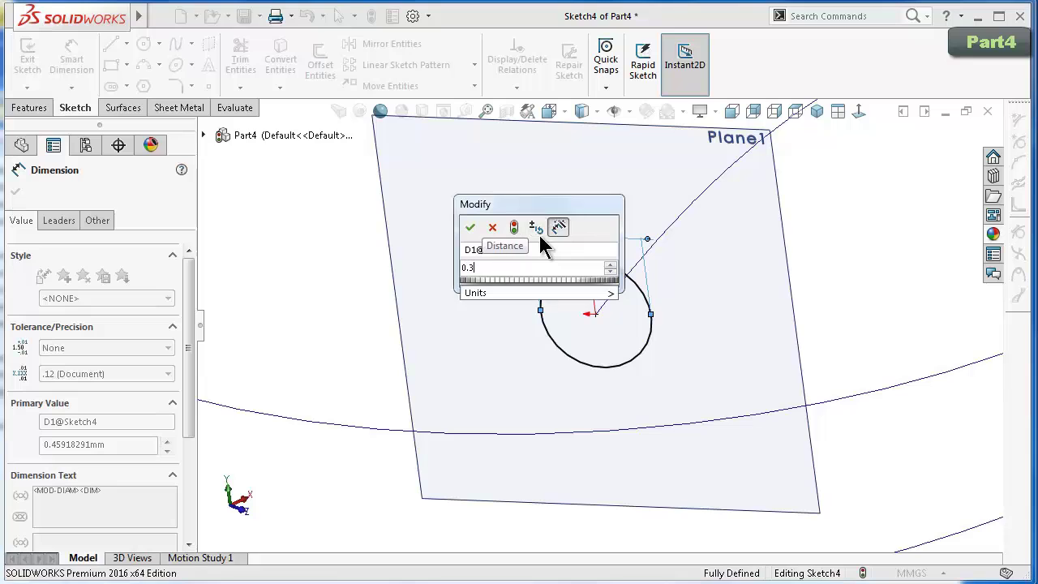
pyautogui.write('5')
pyautogui.press('Return')
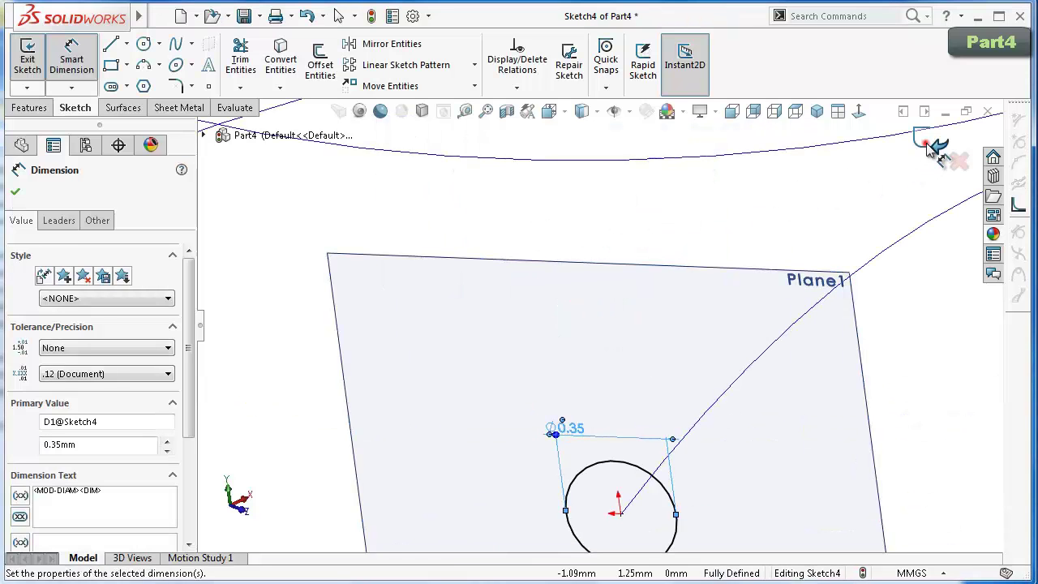
pyautogui.click(929, 146)
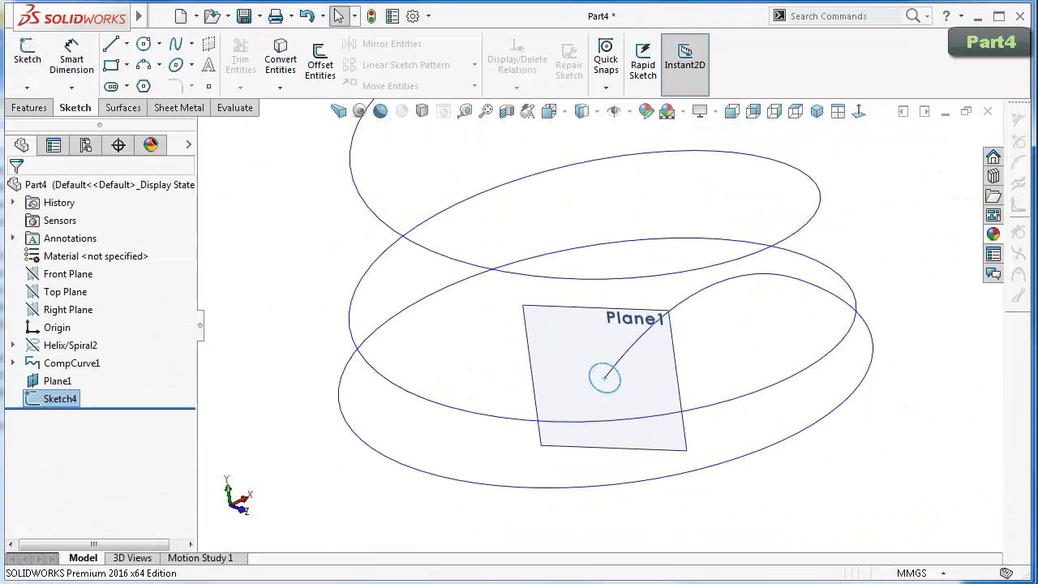
pyautogui.press('Escape')
# Sweep the 0.35 mm circle along the curve to form the spring wire.
pyautogui.click(18, 109)
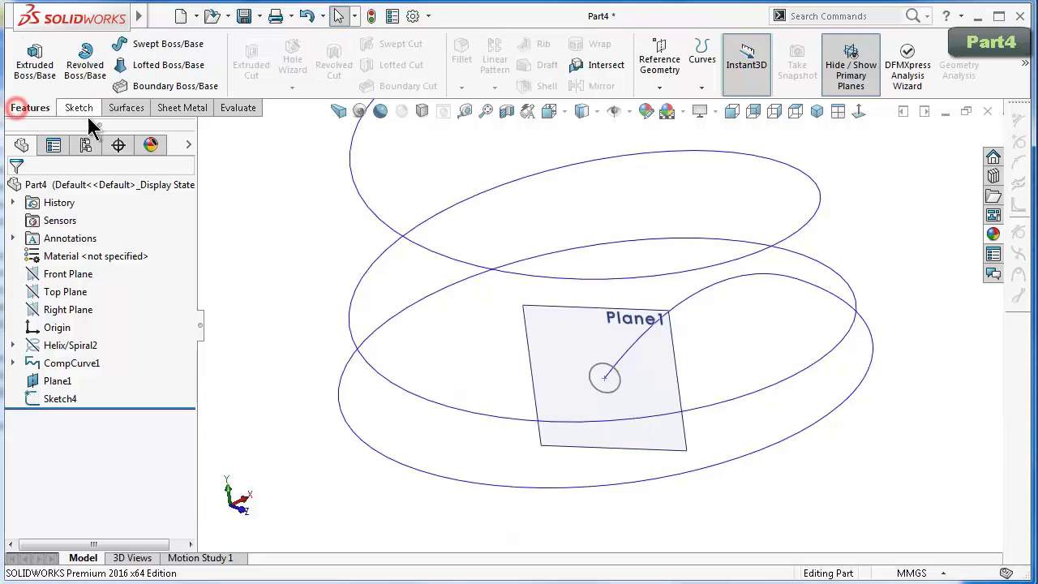
pyautogui.click(159, 44)
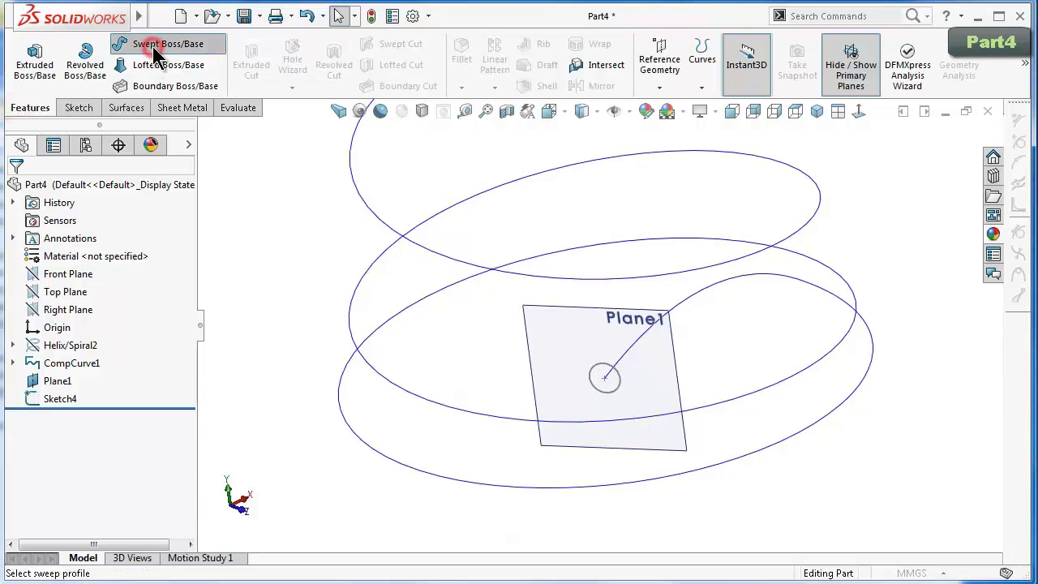
pyautogui.click(622, 386)
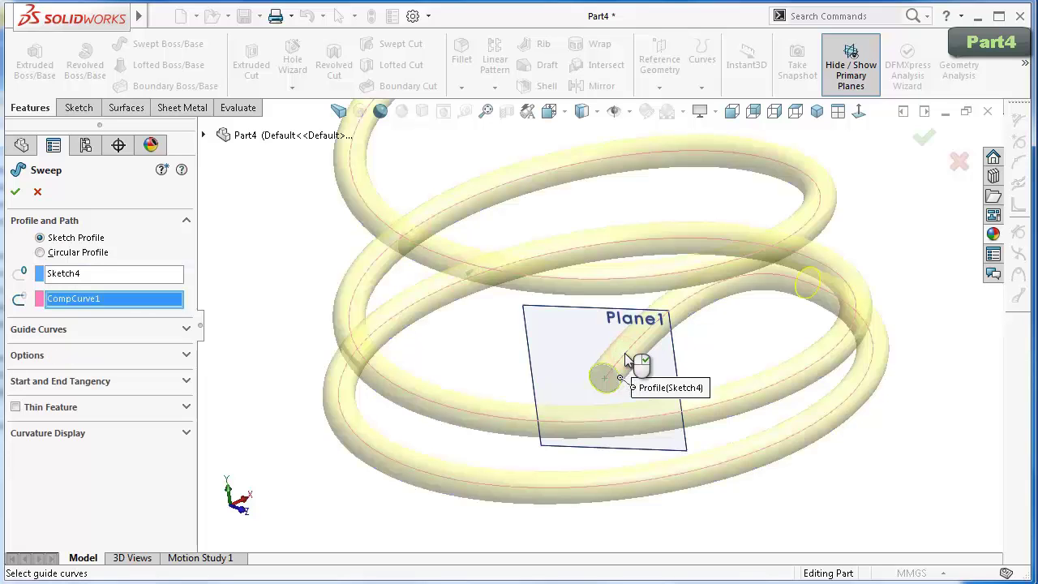
pyautogui.click(925, 138)
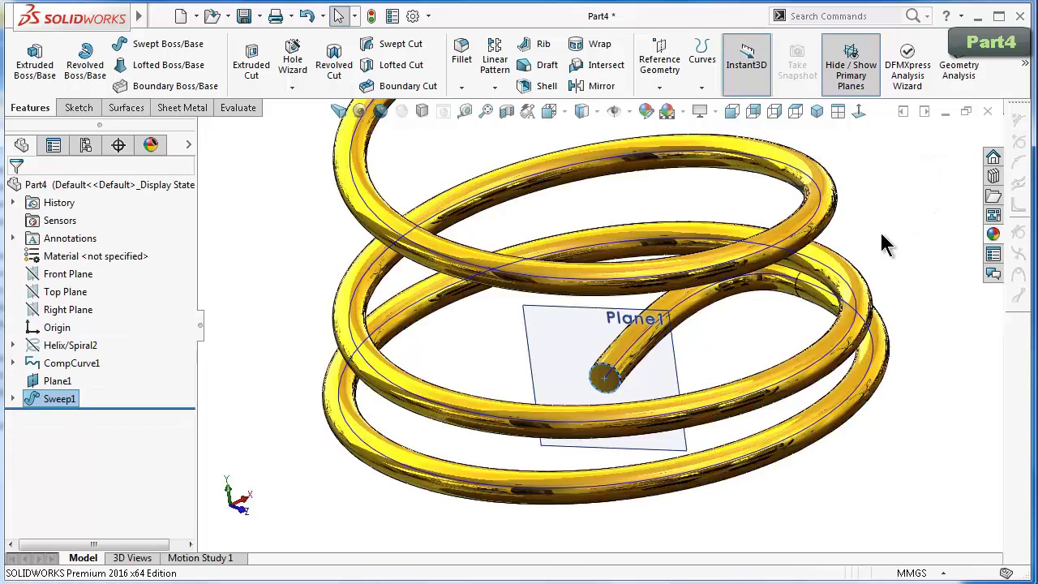
# Switch to a front view of the spring and hide Plane1.
pyautogui.hotkey('ctrl', '1')
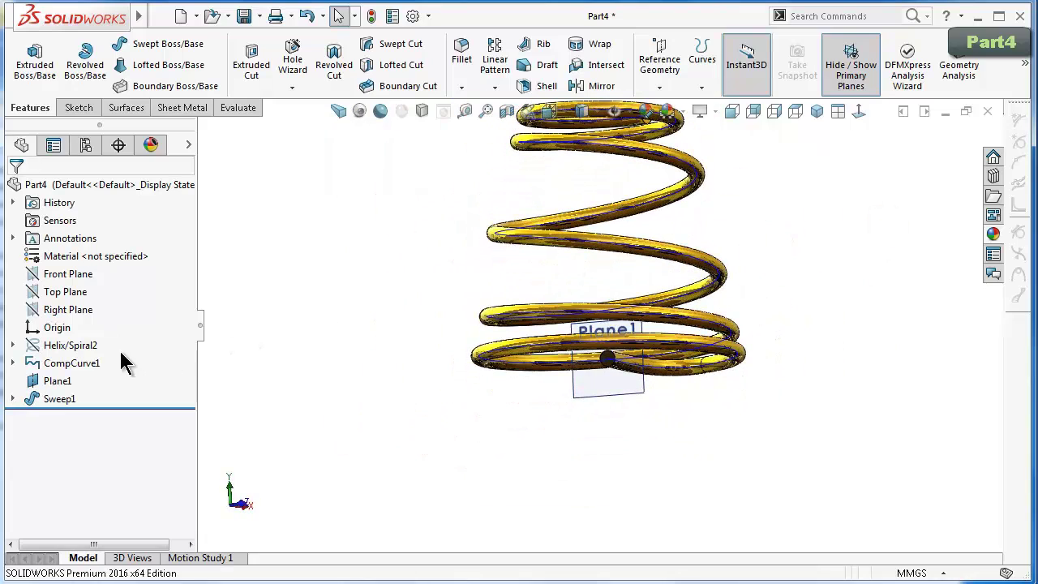
pyautogui.click(68, 345)
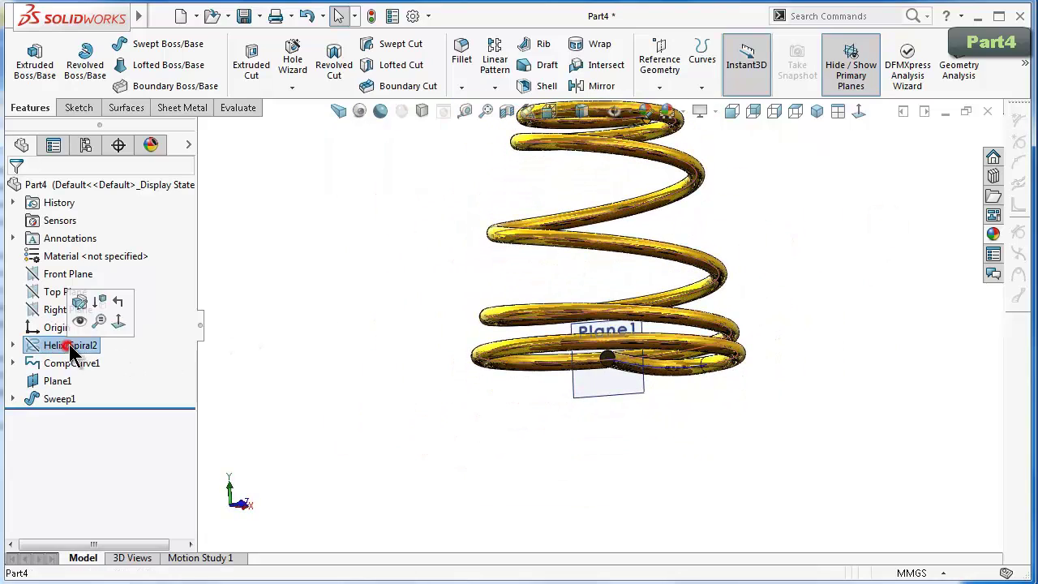
pyautogui.click(364, 339)
pyautogui.moveTo(365, 329); pyautogui.dragTo(612, 349, button='middle')
pyautogui.click(608, 337)
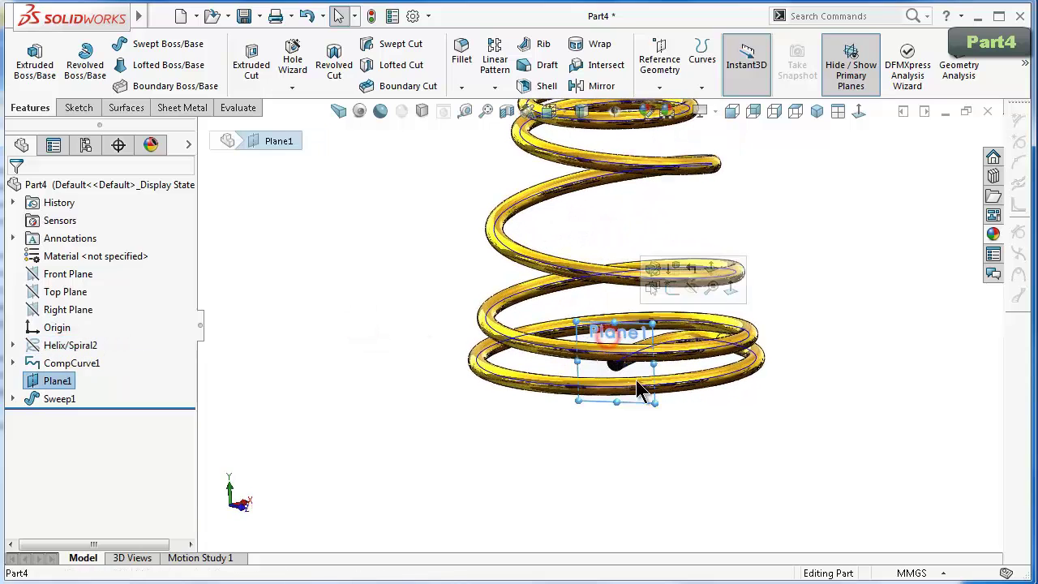
pyautogui.click(692, 289)
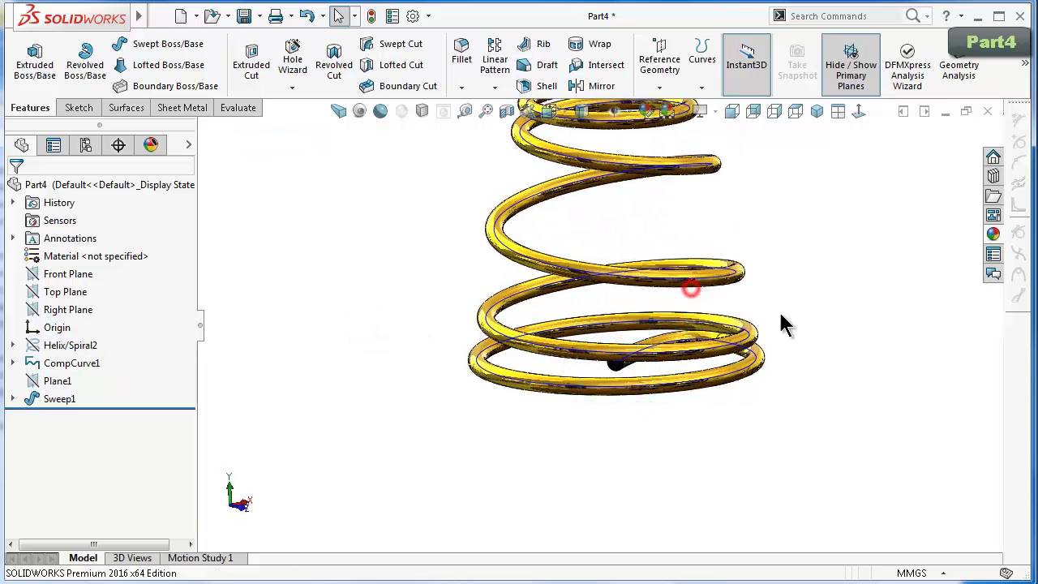
# Hide the CompCurve1 guide curve and change the spring's shading style.
pyautogui.scroll(-3, 800, 317)
pyautogui.scroll(-4, 746, 369)
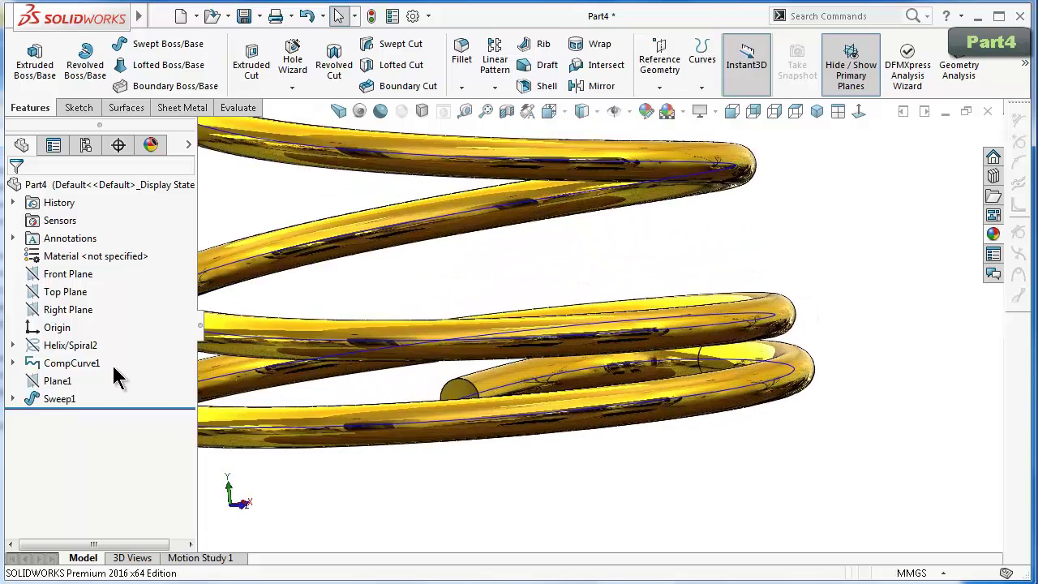
pyautogui.click(77, 363)
pyautogui.click(95, 342)
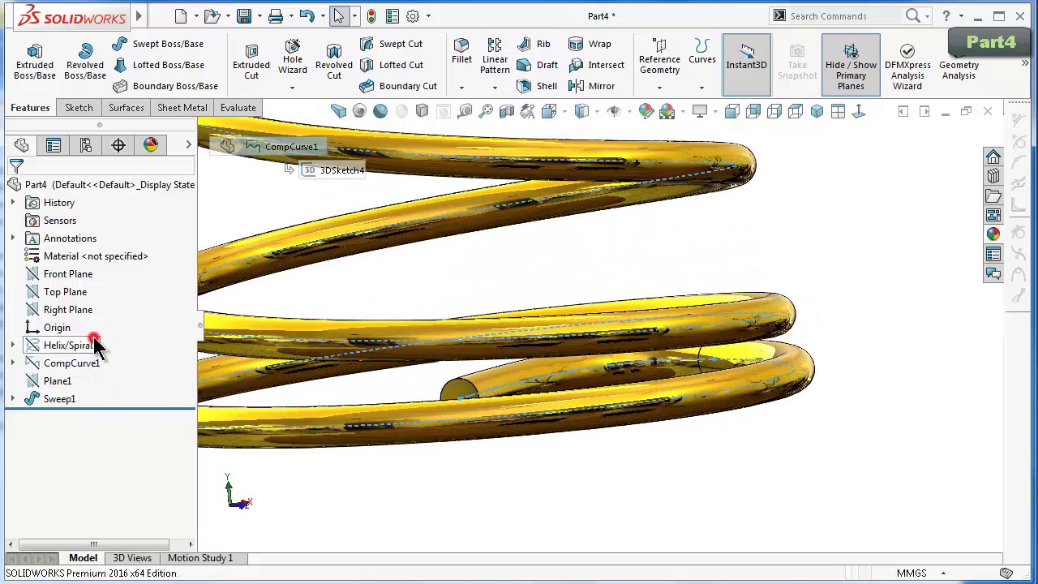
pyautogui.scroll(2, 699, 284)
pyautogui.scroll(2, 698, 284)
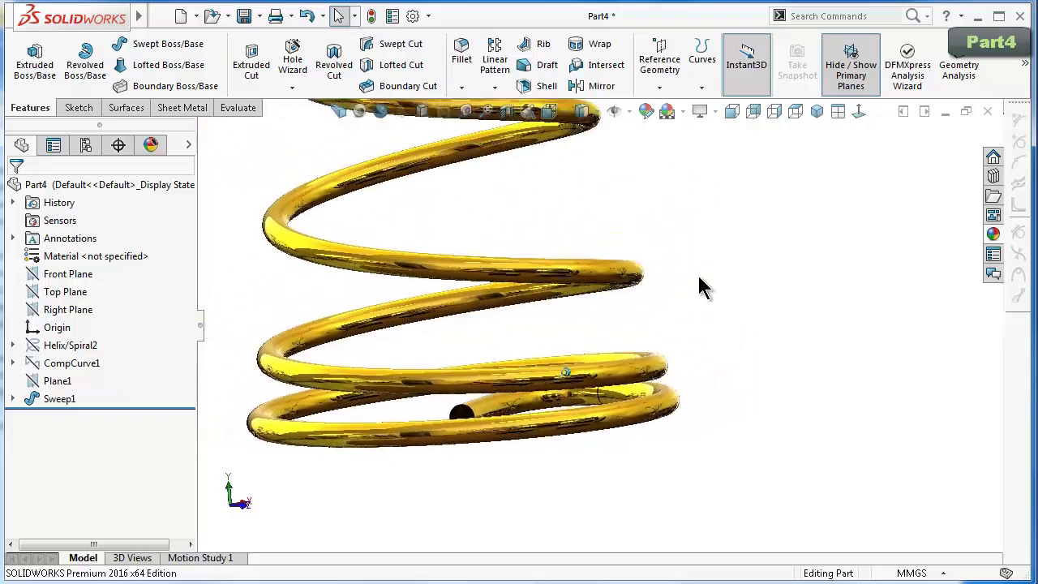
pyautogui.scroll(2, 698, 285)
pyautogui.scroll(1, 700, 286)
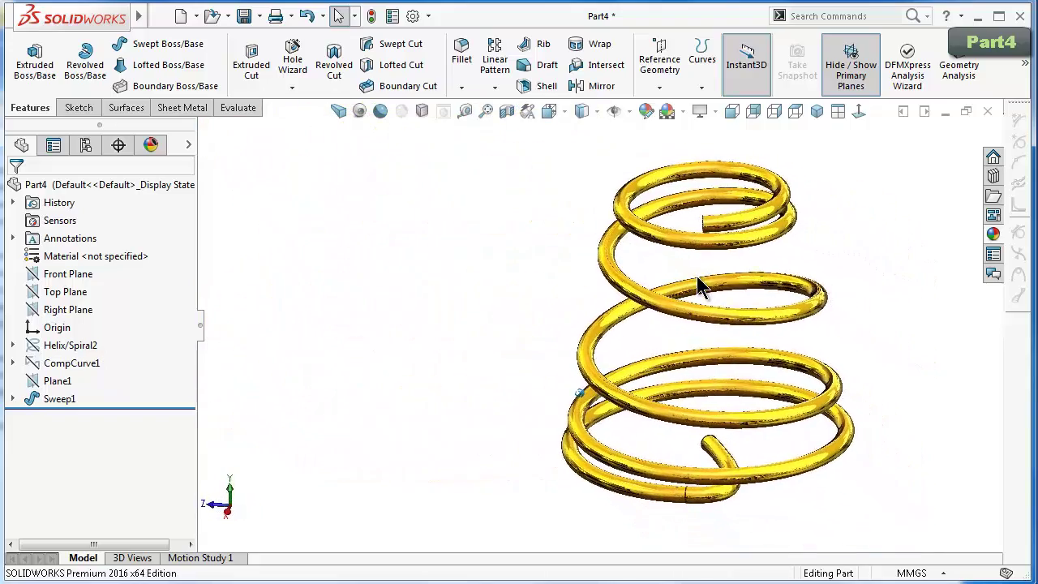
pyautogui.click(380, 111)
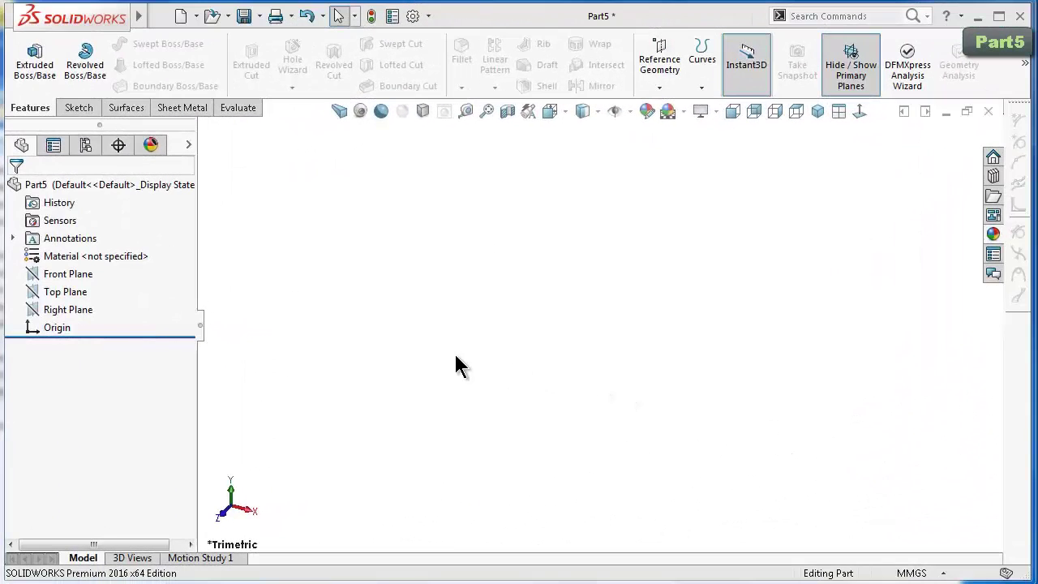
# Start a sketch on the Front Plane and draw a straight slot from the origin.
pyautogui.click(51, 275)
pyautogui.click(65, 252)
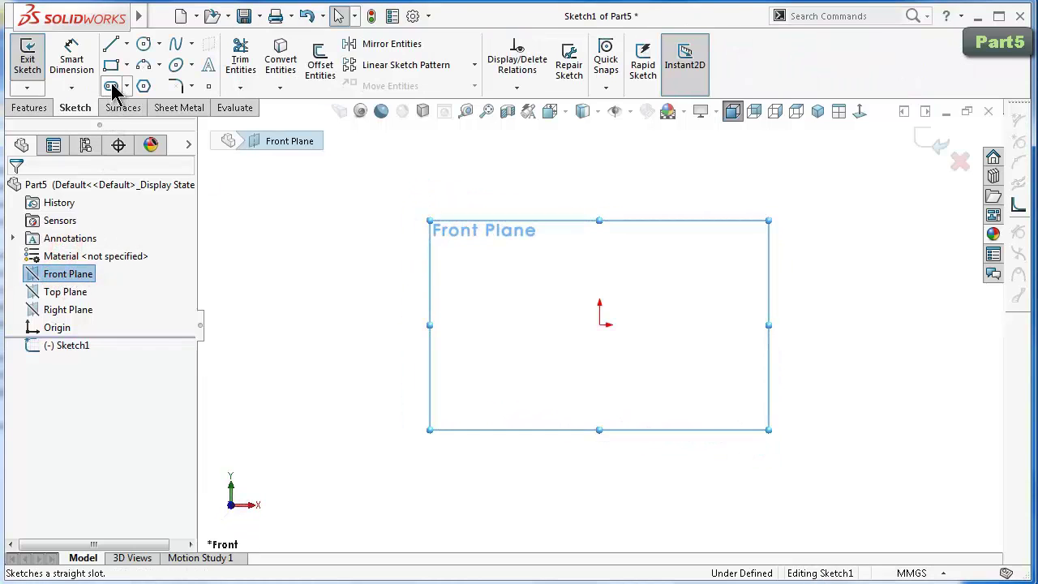
pyautogui.click(111, 87)
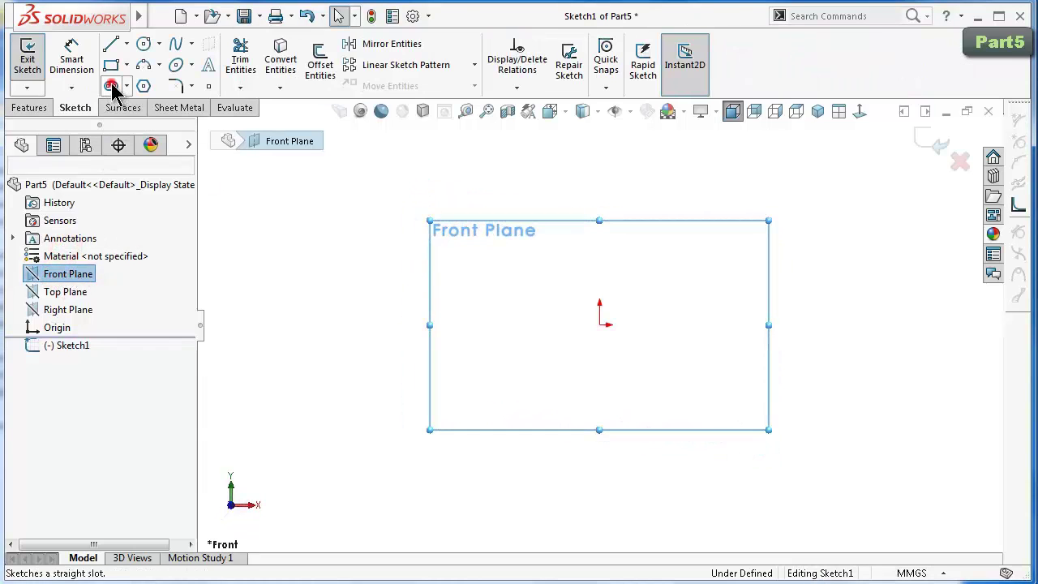
pyautogui.click(601, 324)
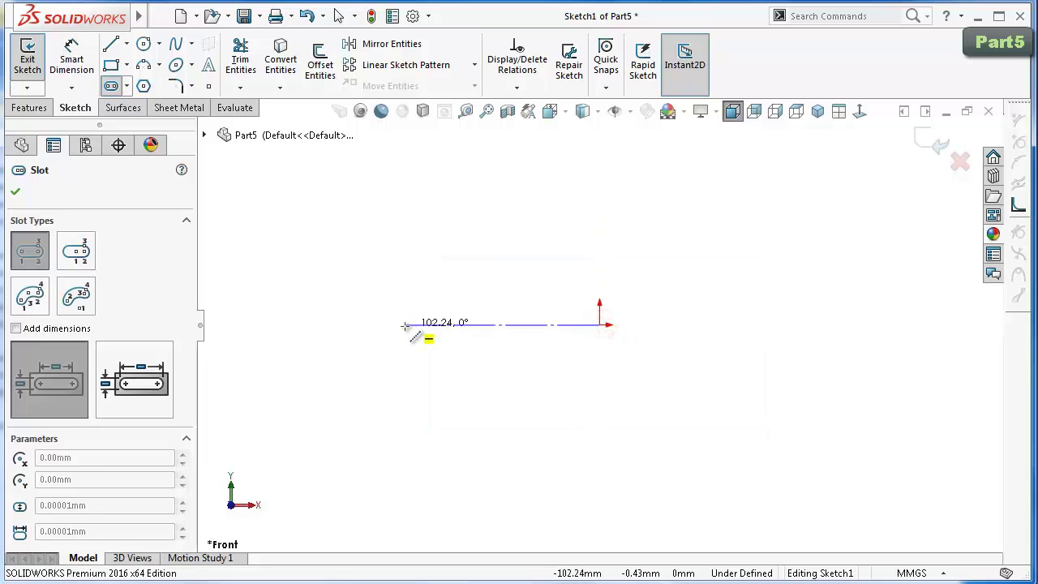
pyautogui.click(406, 324)
pyautogui.click(382, 293)
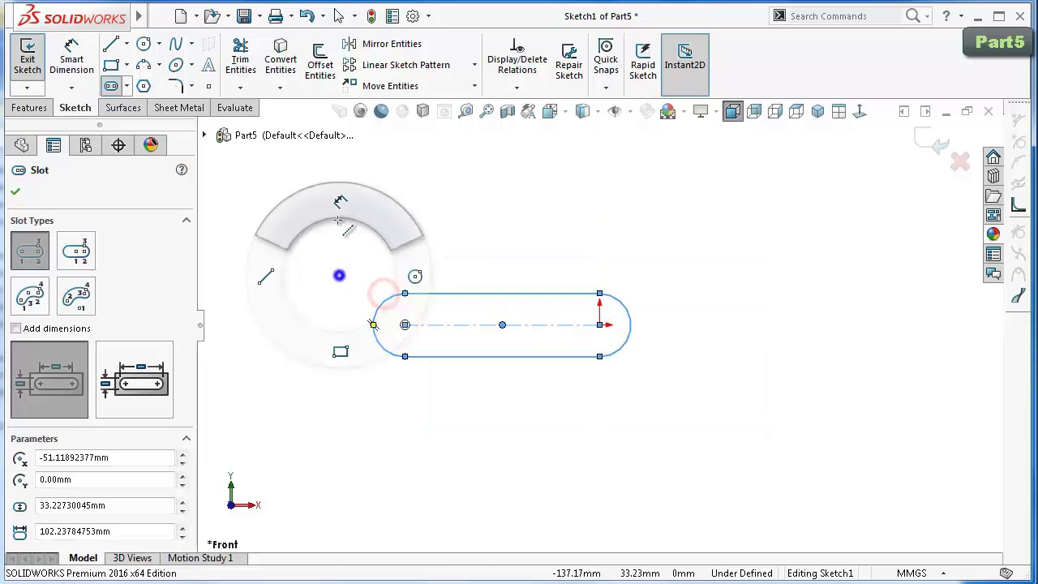
# Dimension the slot with 12.5 centre spacing and 4.5 width.
pyautogui.moveTo(339, 276); pyautogui.dragTo(406, 278, button='right')
pyautogui.click(437, 324)
pyautogui.click(434, 172)
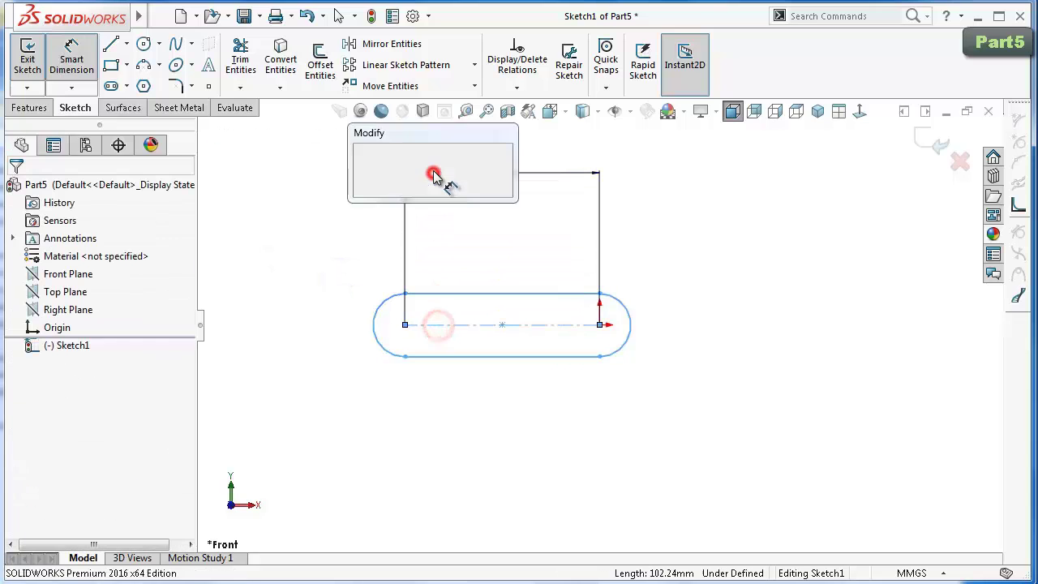
pyautogui.write('12.')
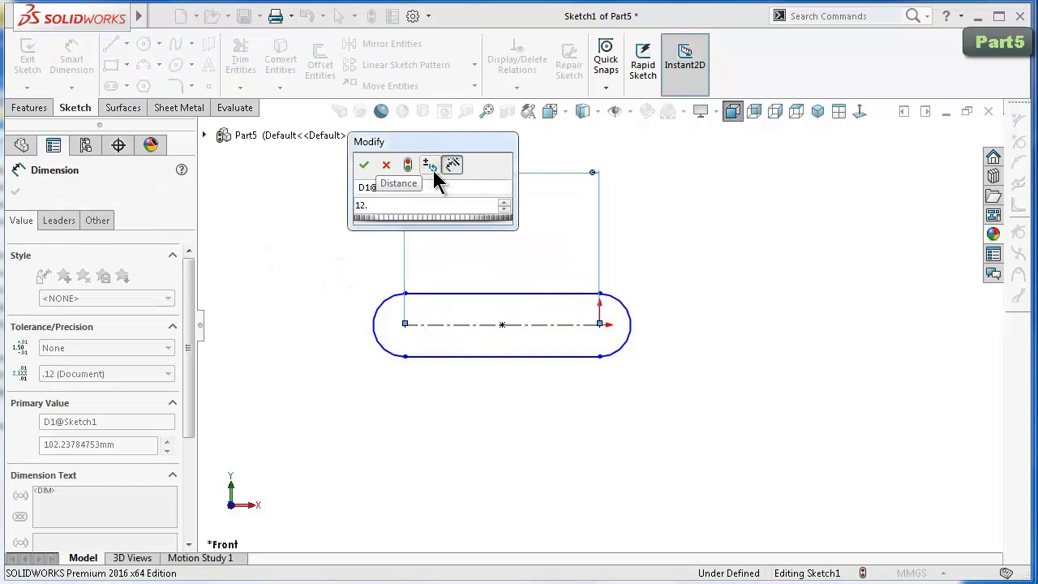
pyautogui.write('5')
pyautogui.press('Return')
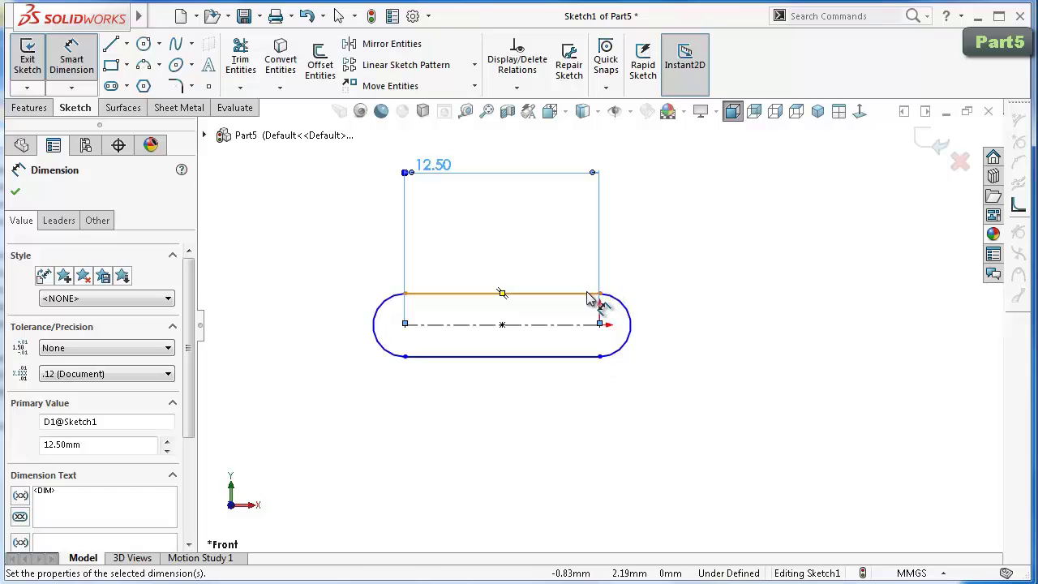
pyautogui.click(586, 292)
pyautogui.click(586, 357)
pyautogui.click(347, 347)
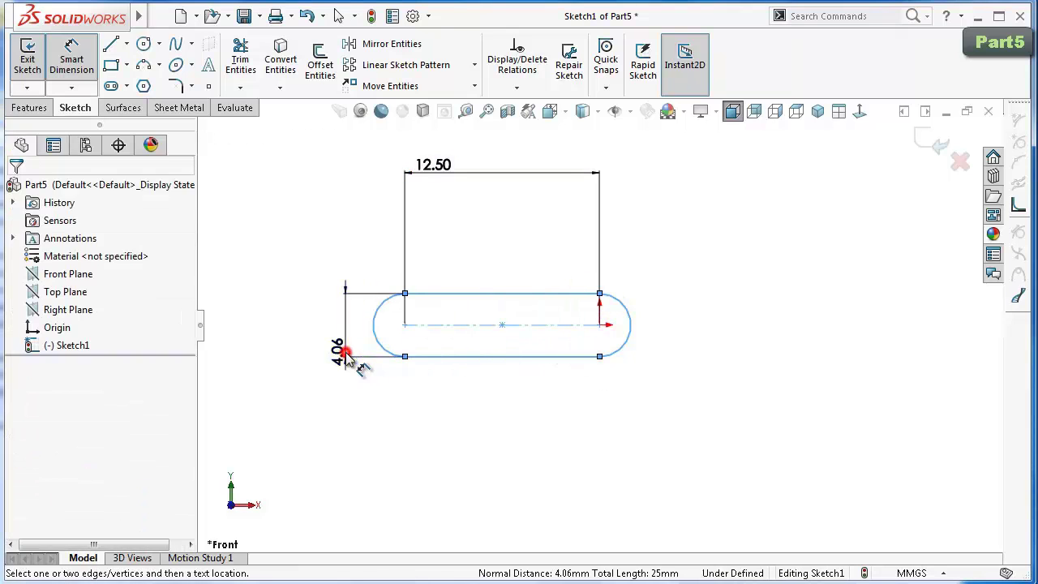
pyautogui.write('4.5')
pyautogui.press('Return')
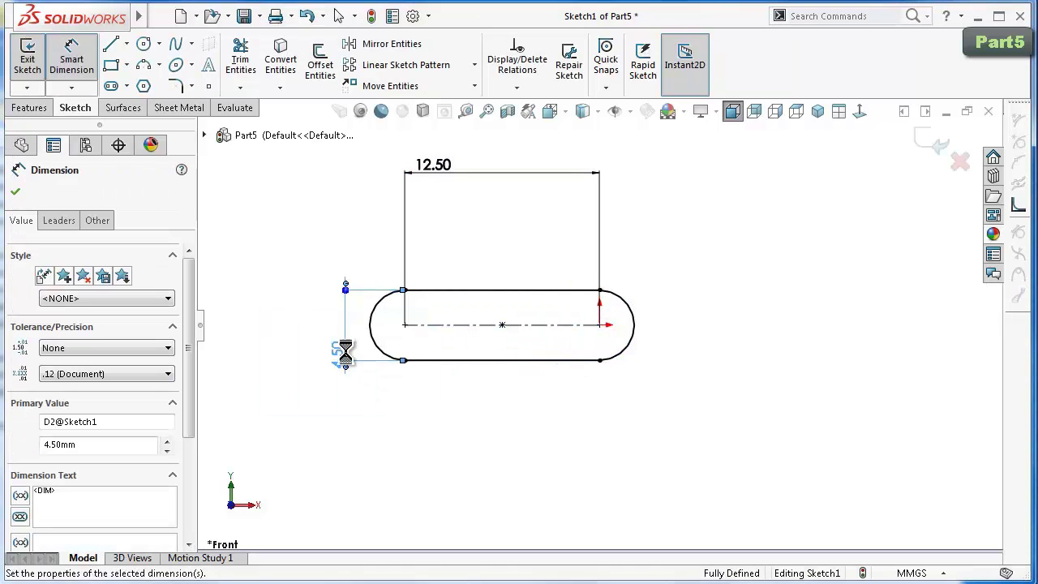
# Draw circles at both slot arc centres and dimension the right one Ø2.5.
pyautogui.click(145, 42)
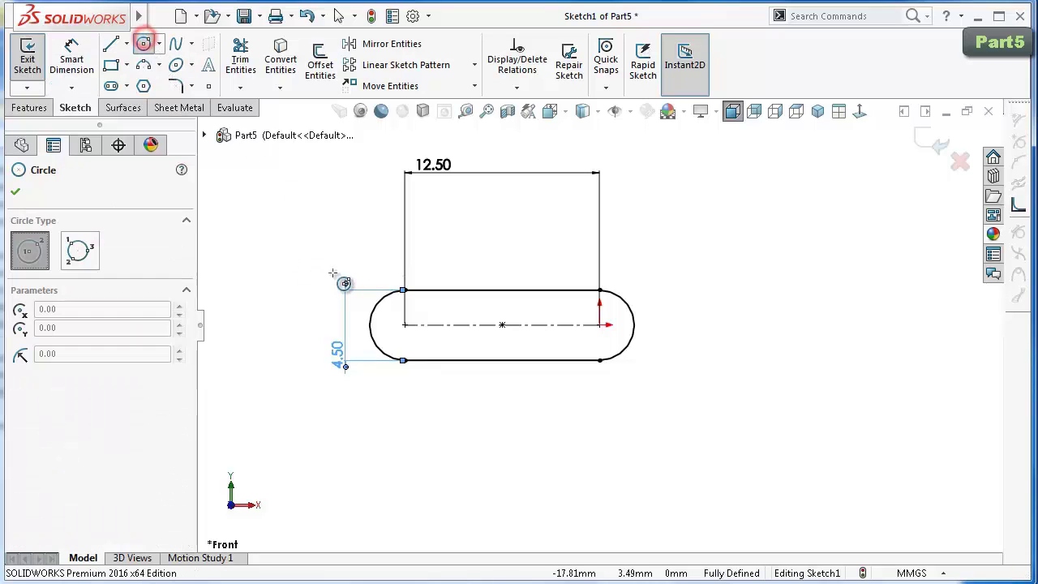
pyautogui.click(404, 325)
pyautogui.click(420, 319)
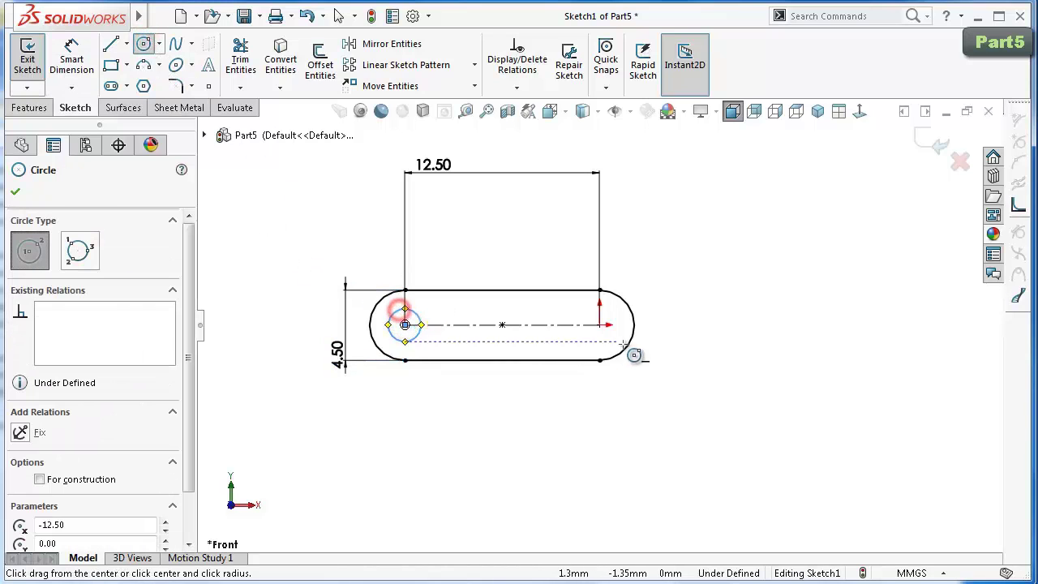
pyautogui.click(599, 324)
pyautogui.click(613, 325)
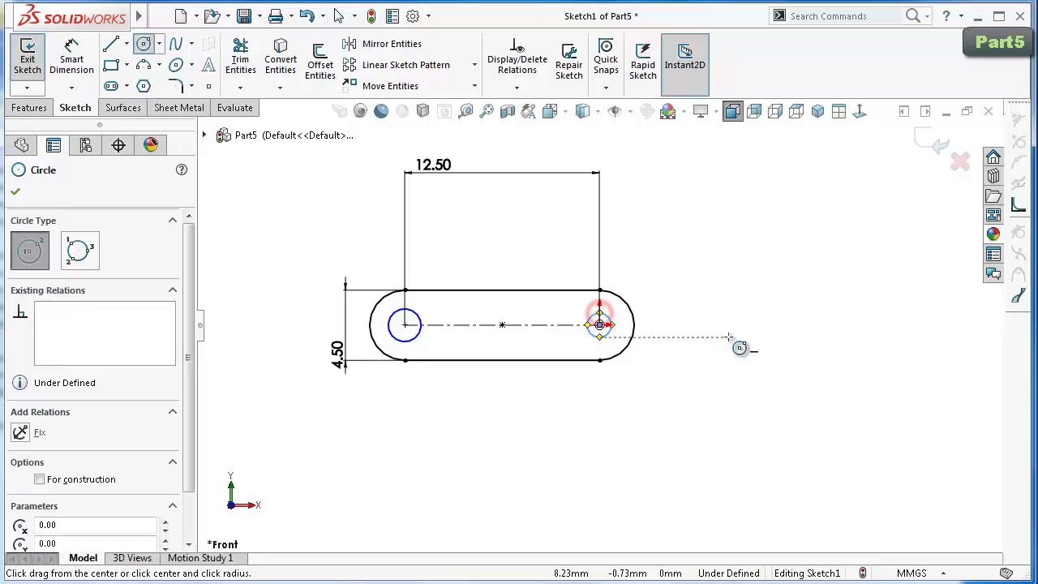
pyautogui.moveTo(732, 336); pyautogui.dragTo(733, 268, button='right')
pyautogui.click(610, 322)
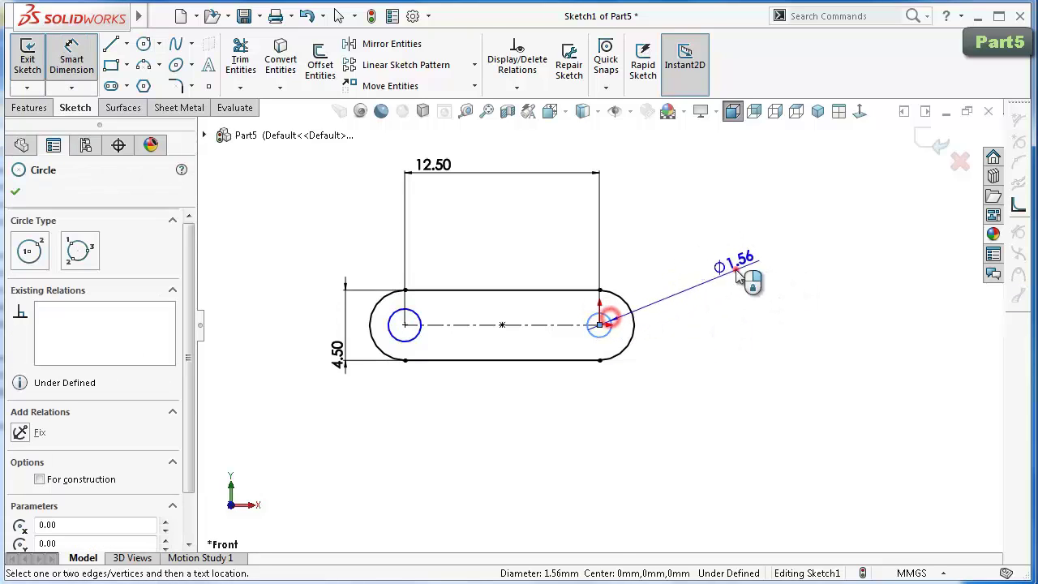
pyautogui.click(738, 271)
pyautogui.write('2.5')
pyautogui.press('Return')
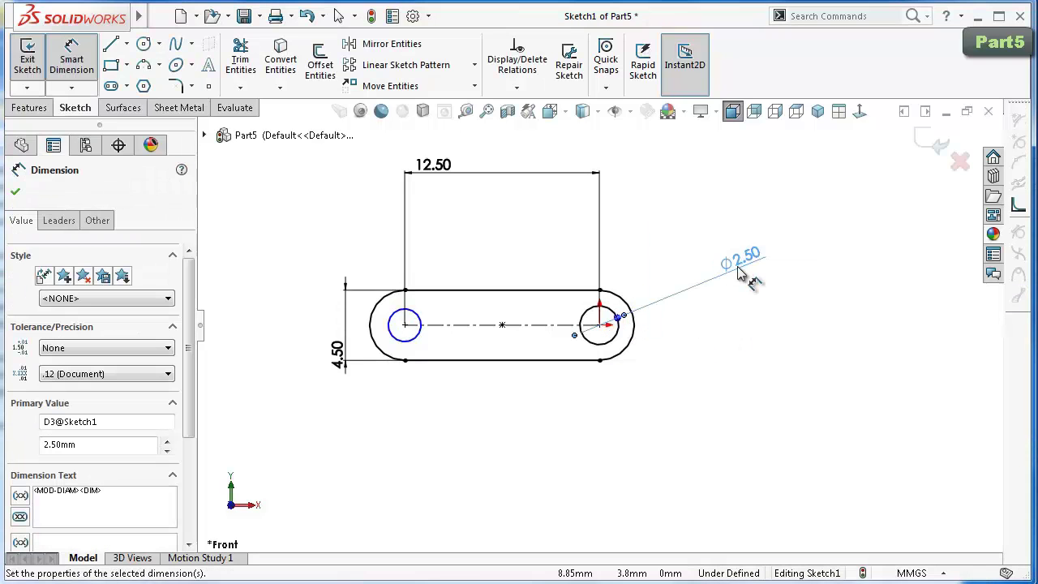
pyautogui.press('Escape')
pyautogui.press('Escape')
# Make the two hole circles equal and view the sketch isometrically.
pyautogui.click(615, 336)
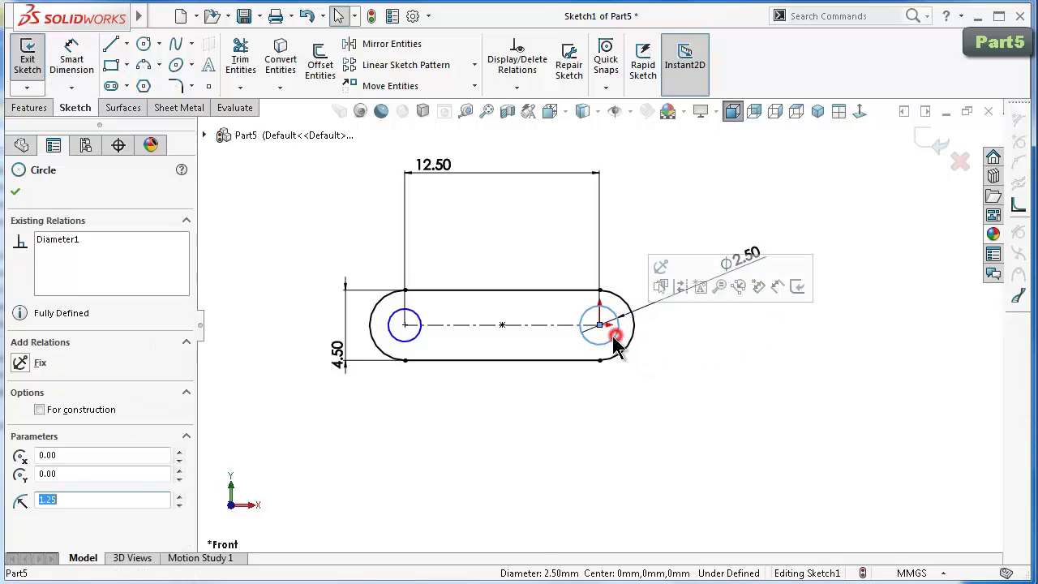
pyautogui.keyDown('ctrl'); pyautogui.click(412, 338); pyautogui.keyUp('ctrl')
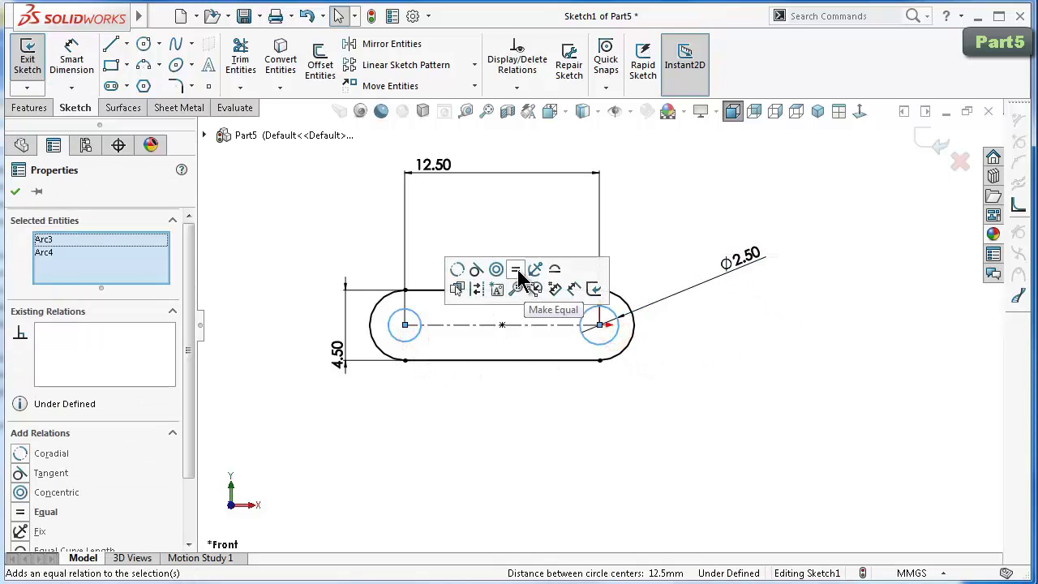
pyautogui.click(516, 267)
pyautogui.click(735, 447)
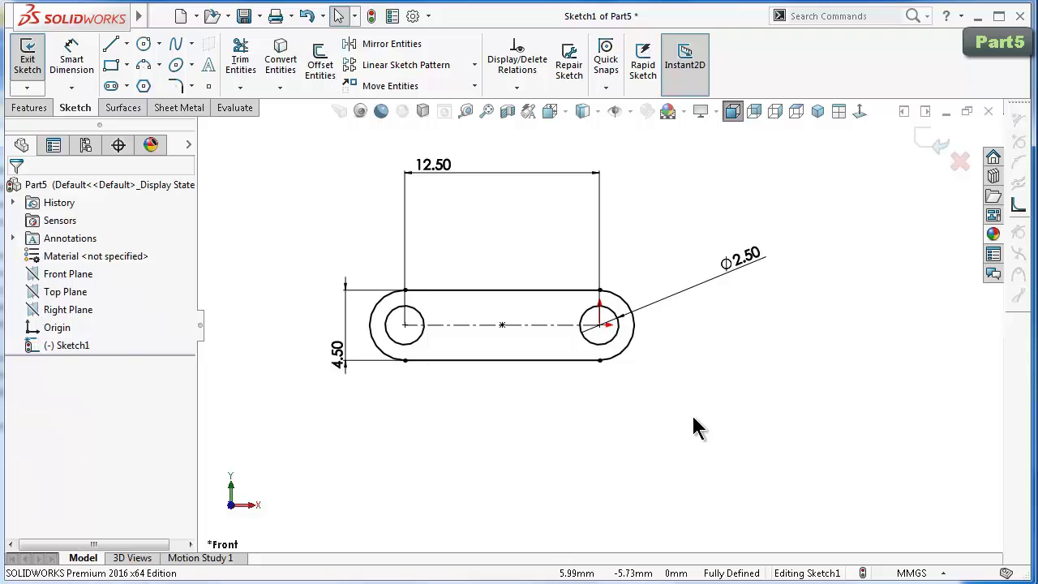
pyautogui.hotkey('ctrl', '7')
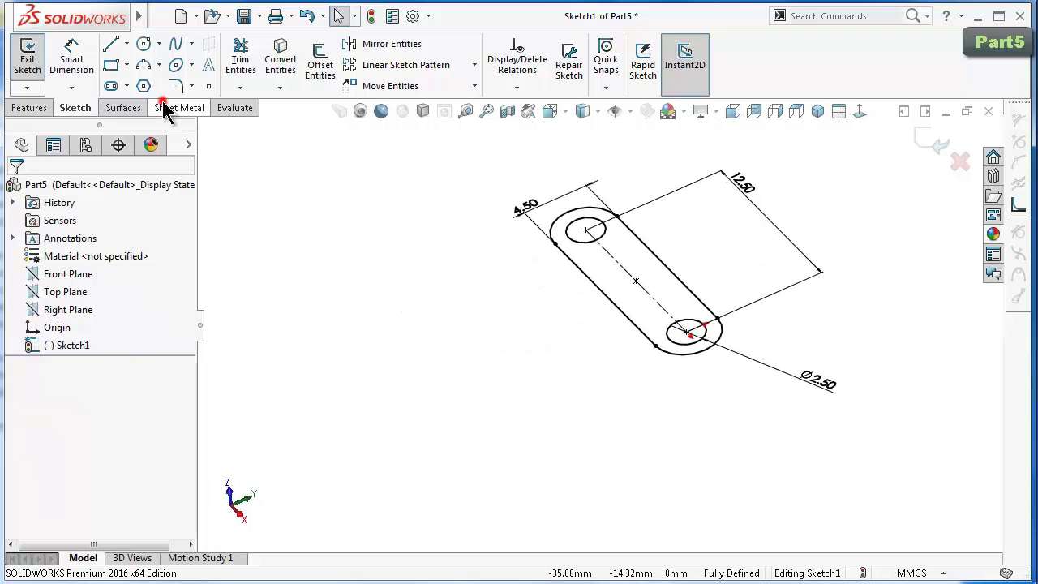
# Convert the slot sketch into a 0.15 mm thick Base Flange and inspect the link.
pyautogui.click(180, 107)
pyautogui.click(36, 65)
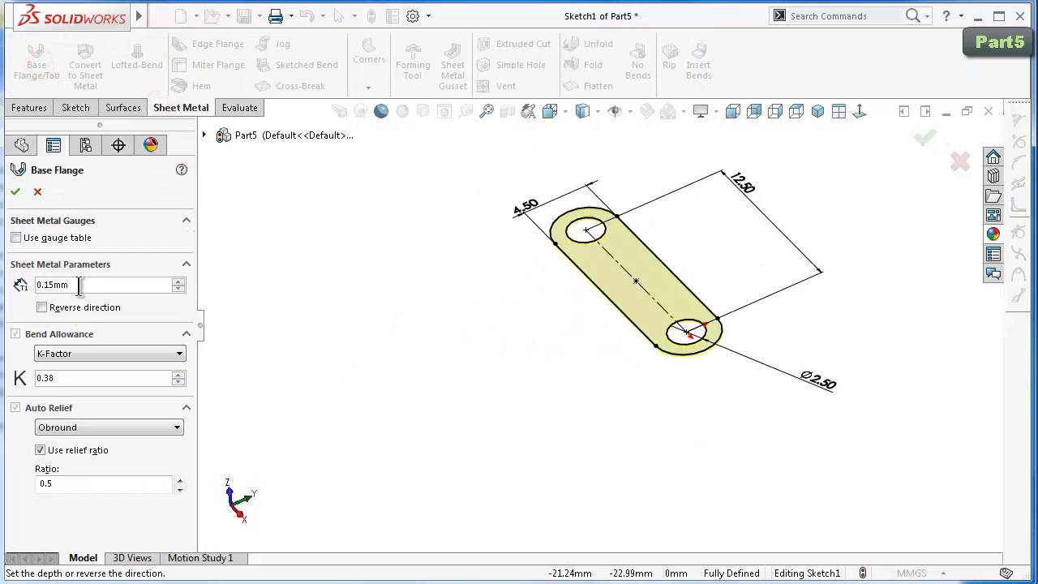
pyautogui.click(18, 193)
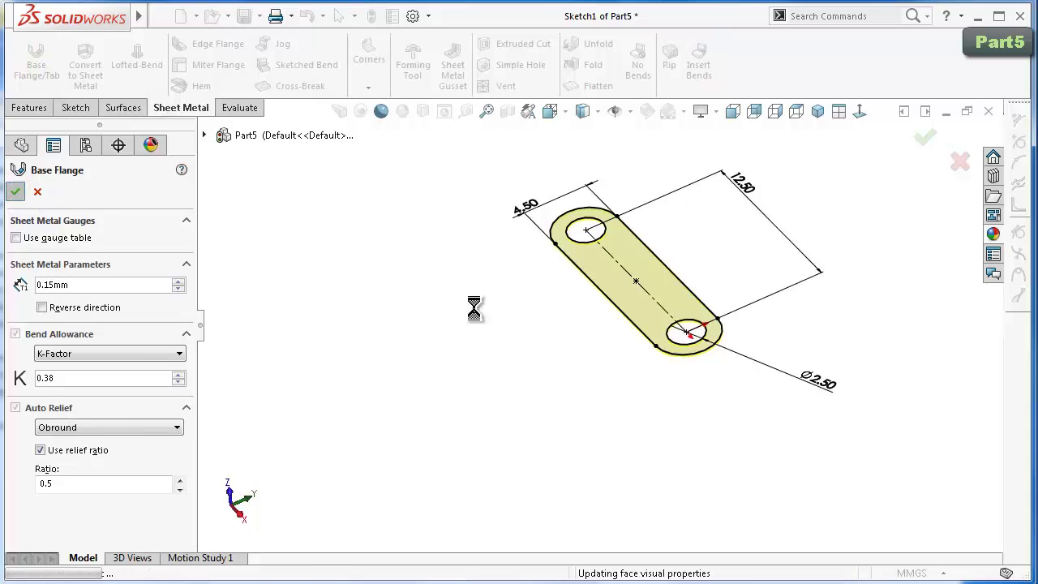
pyautogui.click(487, 333)
pyautogui.press('Down')
pyautogui.press('Down')
pyautogui.press('Down')
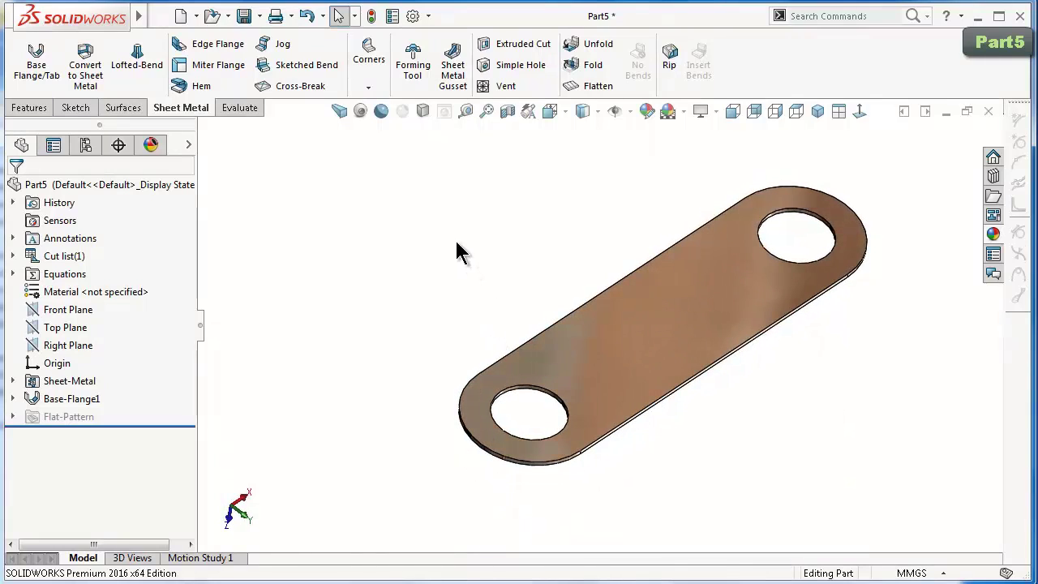
pyautogui.click(30, 108)
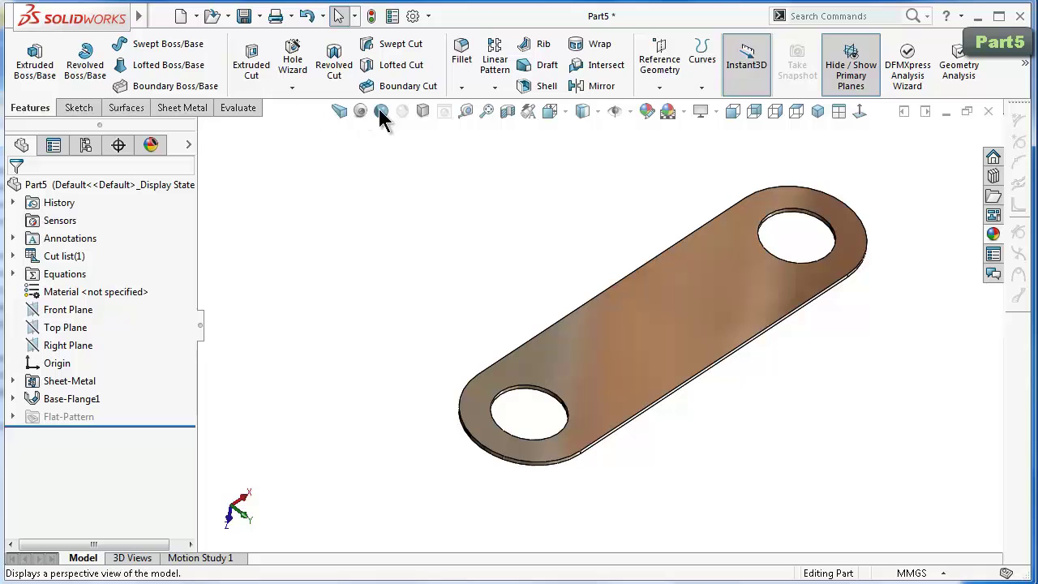
# Add a 0.01 mm fillet to the link plate's faces and view it in perspective.
pyautogui.click(462, 55)
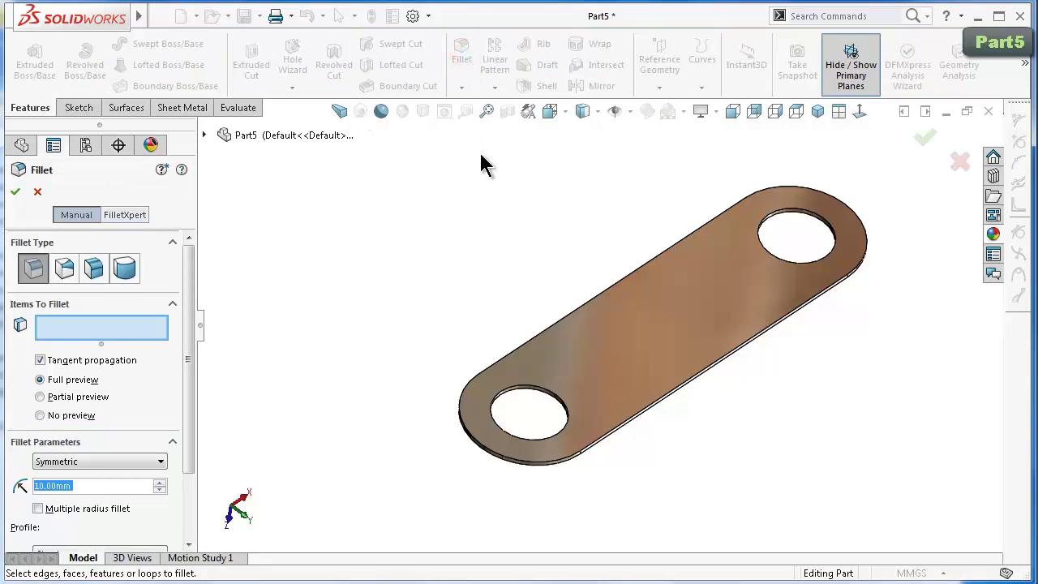
pyautogui.click(738, 341)
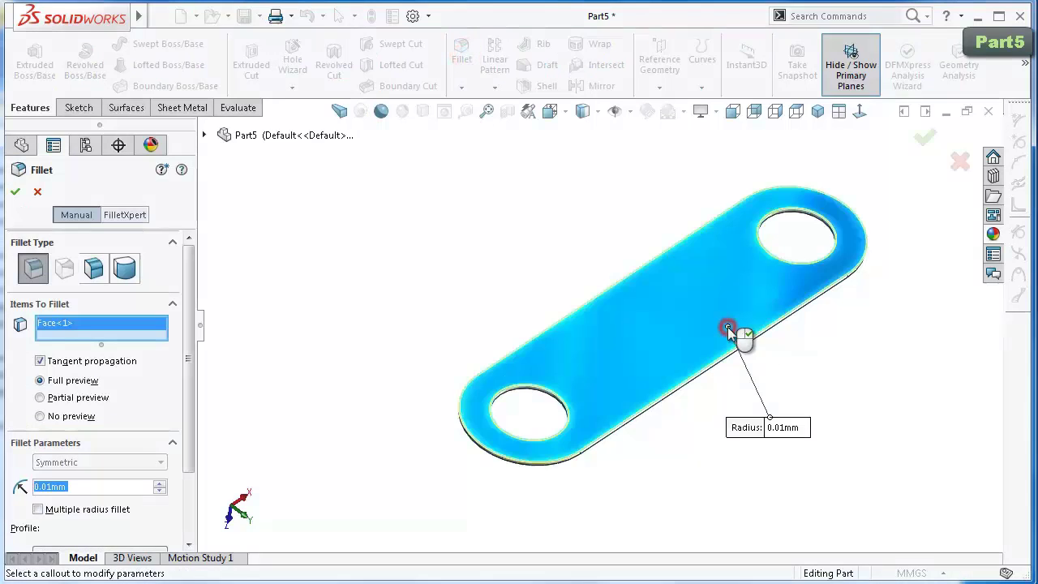
pyautogui.moveTo(775, 361); pyautogui.dragTo(657, 369, button='middle')
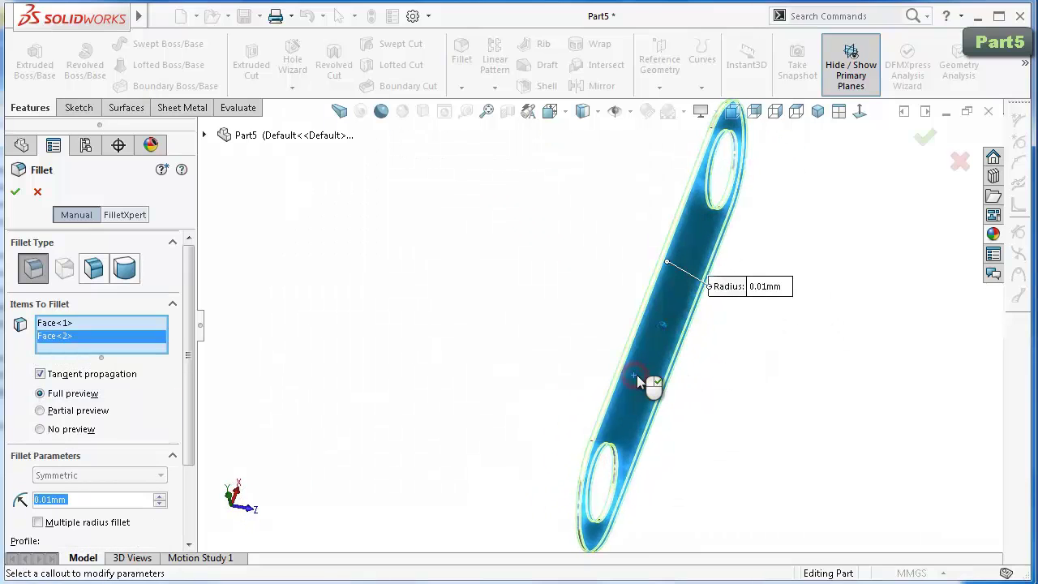
pyautogui.press('Return')
pyautogui.moveTo(645, 381); pyautogui.dragTo(370, 158, button='middle')
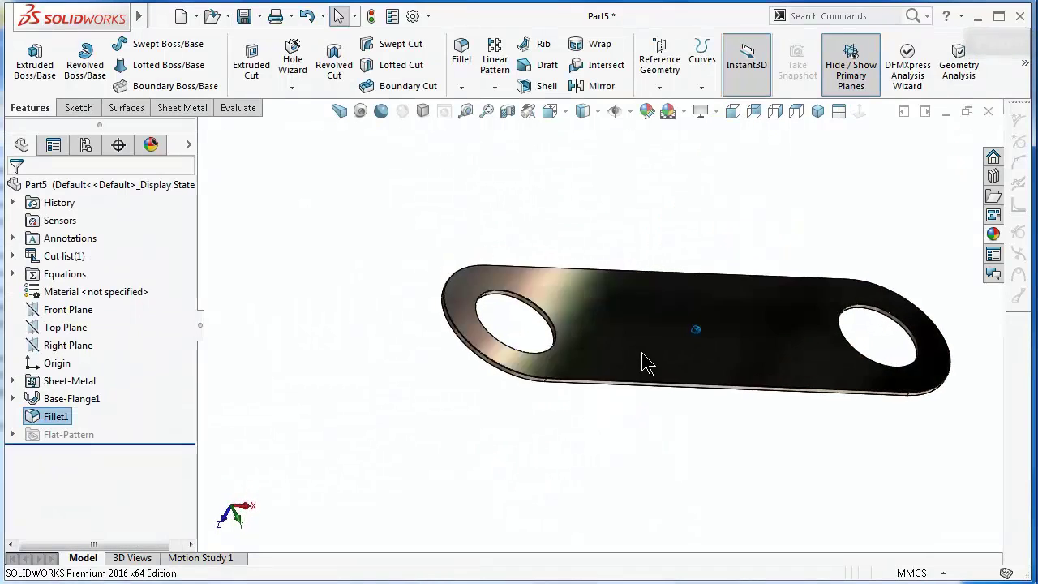
pyautogui.click(341, 112)
pyautogui.press('Left')
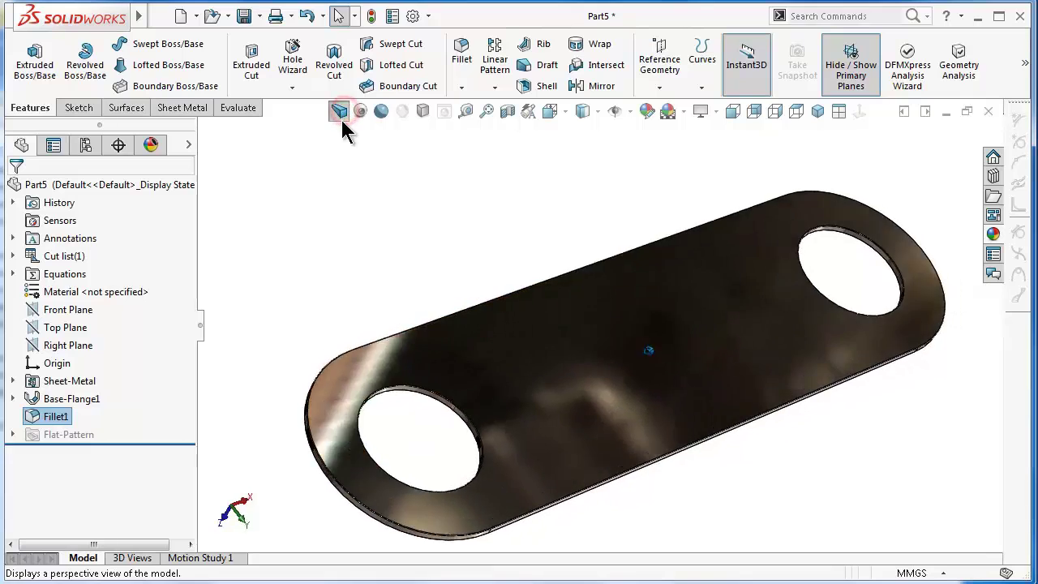
pyautogui.press('Left')
pyautogui.press('Left')
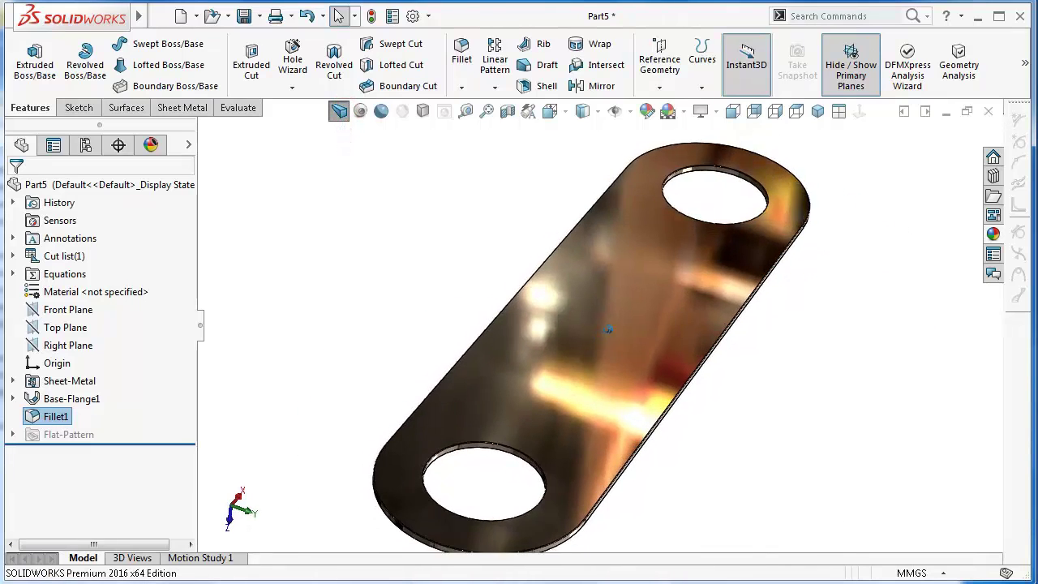
pyautogui.press('Left')
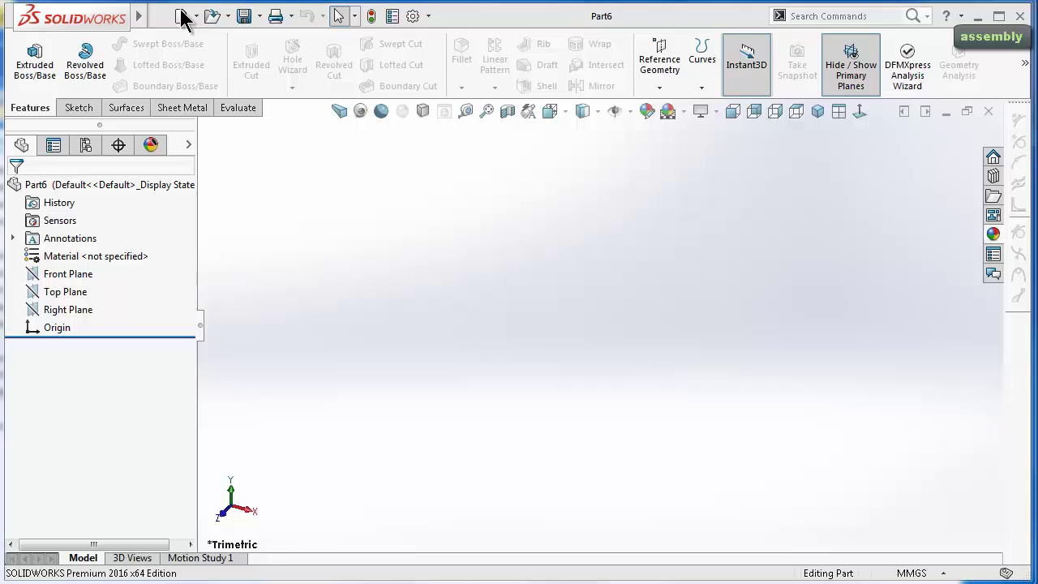
# Create a new assembly document.
pyautogui.click(180, 15)
pyautogui.click(504, 231)
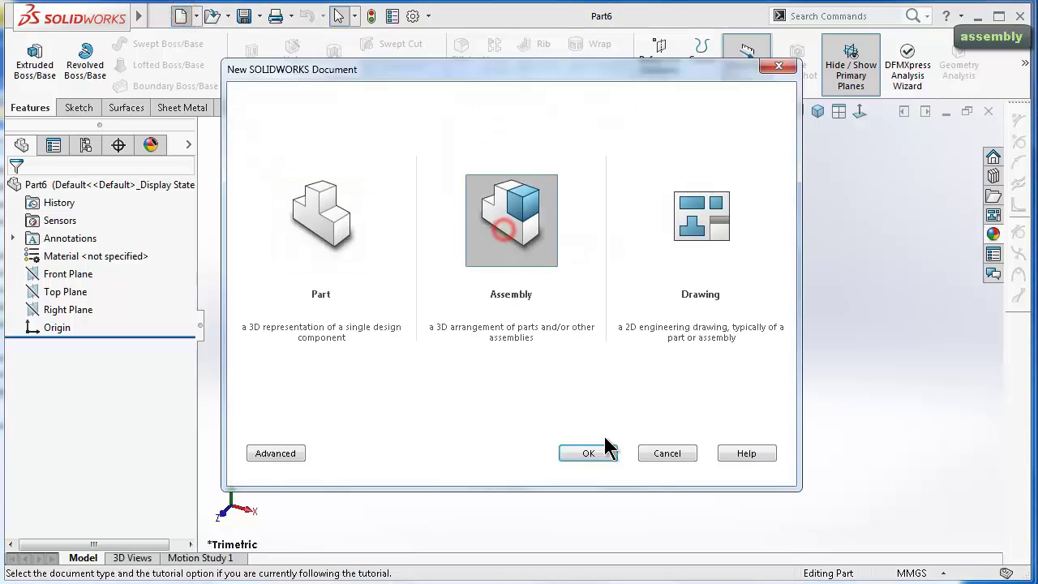
pyautogui.click(596, 454)
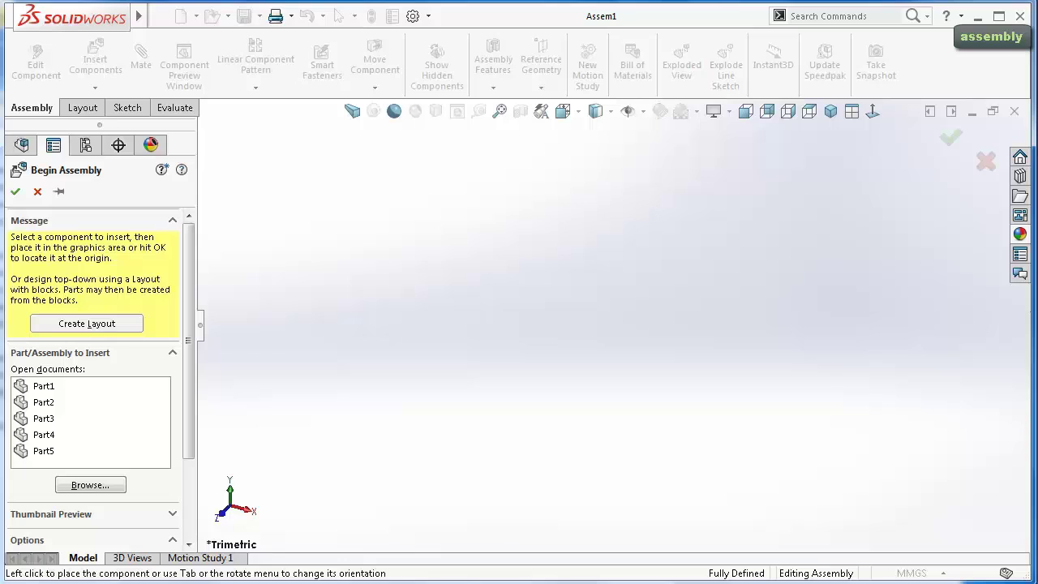
# Insert Part1, the holder body, as the first component at the origin.
pyautogui.click(638, 112)
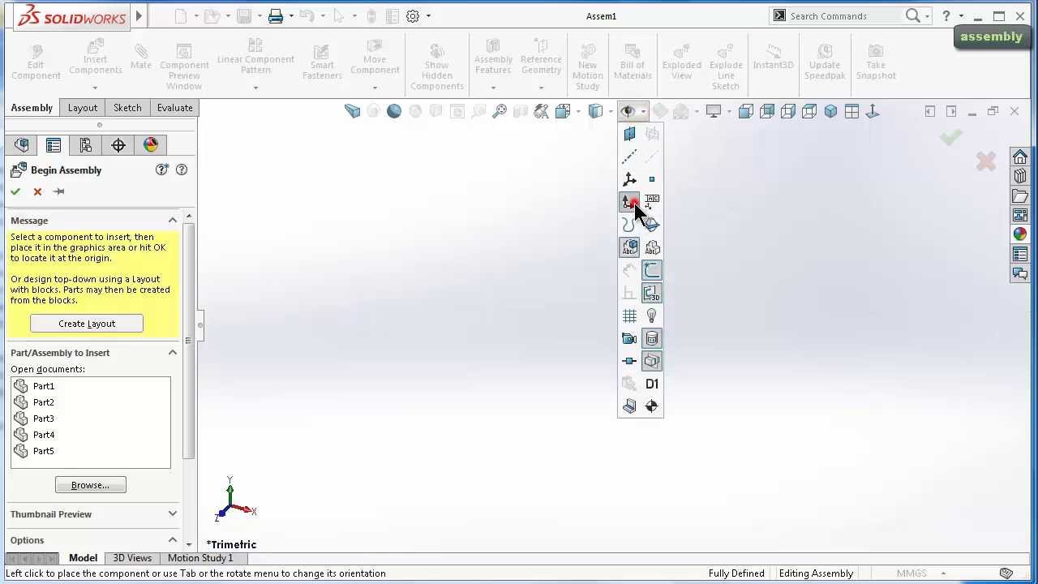
pyautogui.click(45, 387)
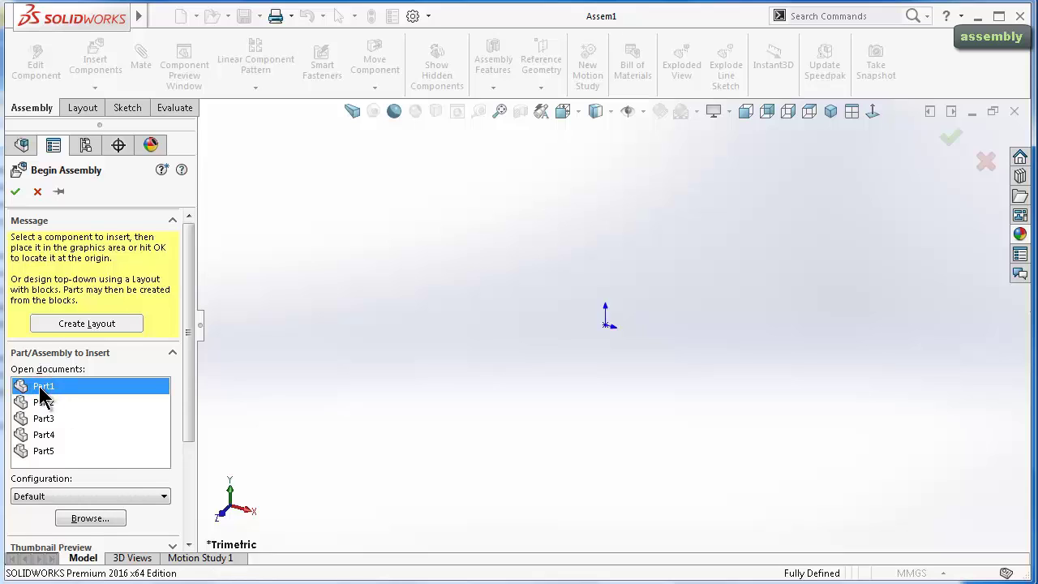
pyautogui.click(40, 387)
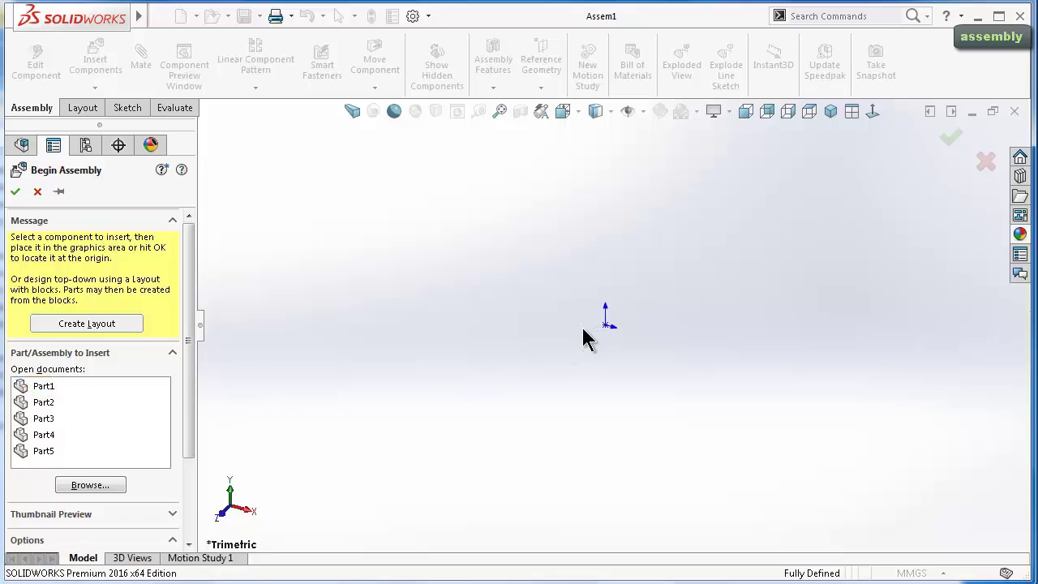
pyautogui.click(45, 387)
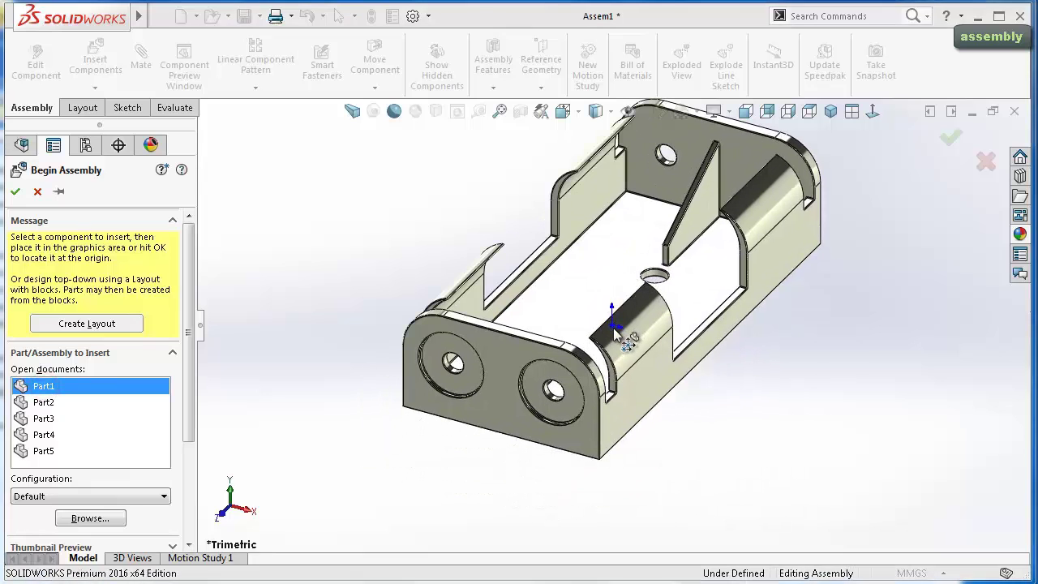
pyautogui.click(613, 327)
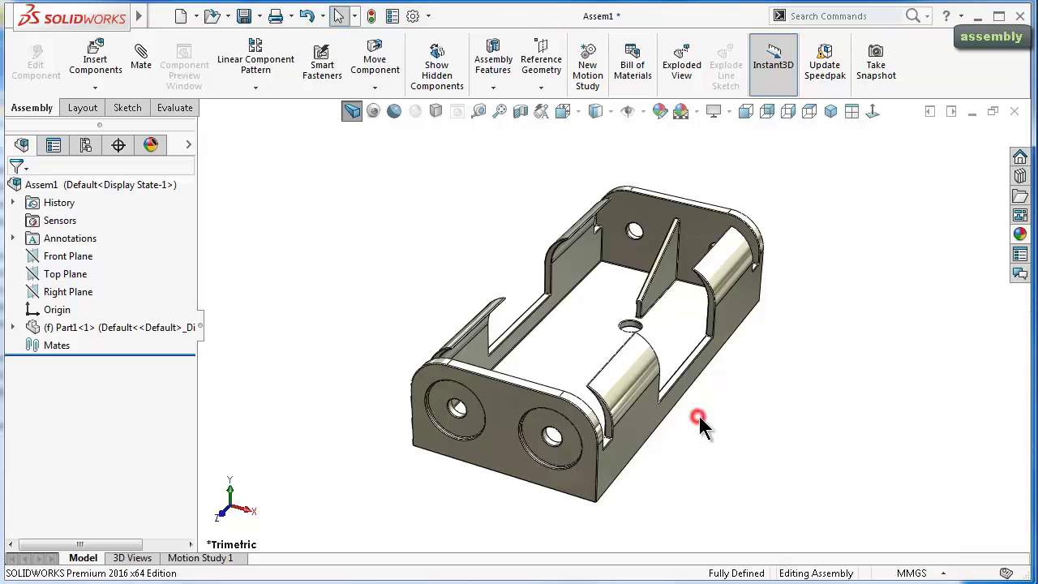
pyautogui.moveTo(684, 417); pyautogui.dragTo(701, 419, button='middle')
pyautogui.scroll(-3, 697, 428)
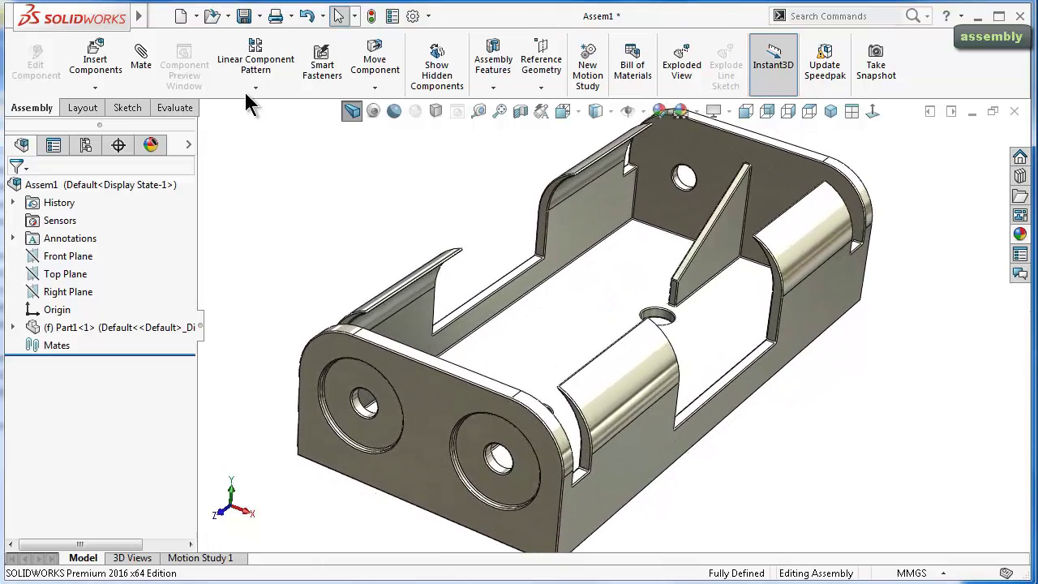
# Insert the copper eyelet Part2 beside the holder.
pyautogui.click(105, 61)
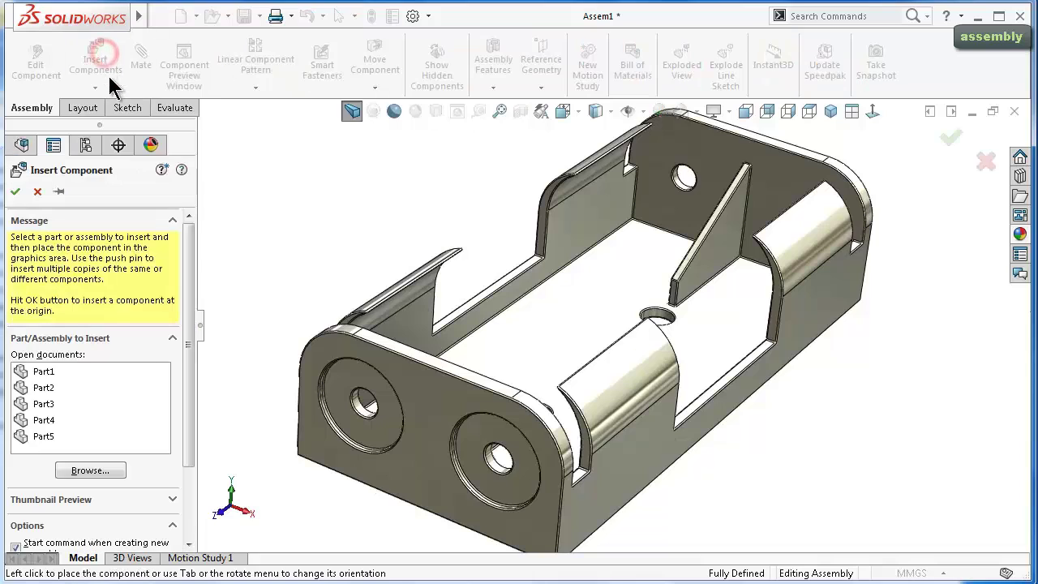
pyautogui.click(50, 389)
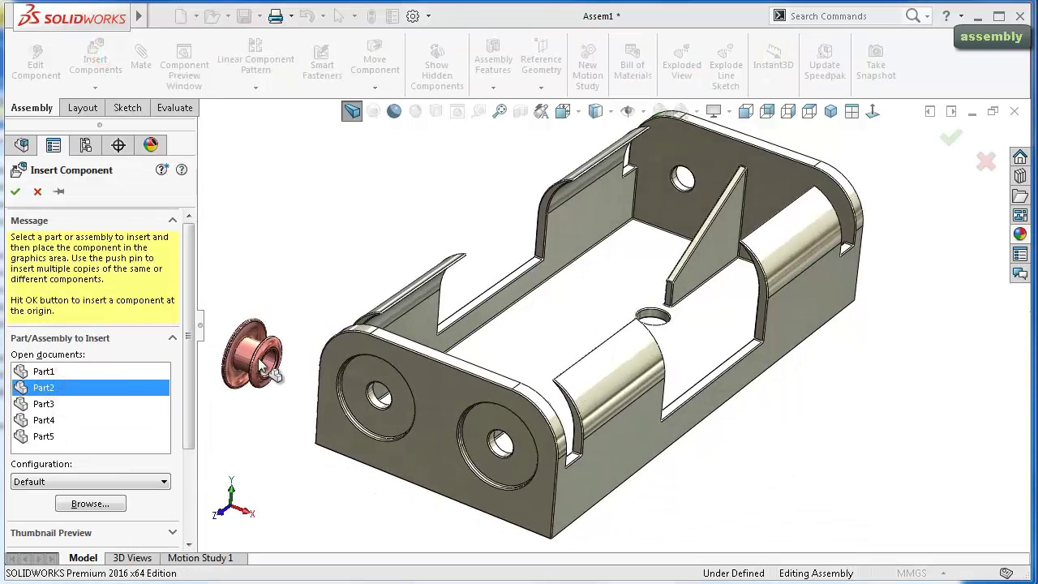
pyautogui.click(262, 340)
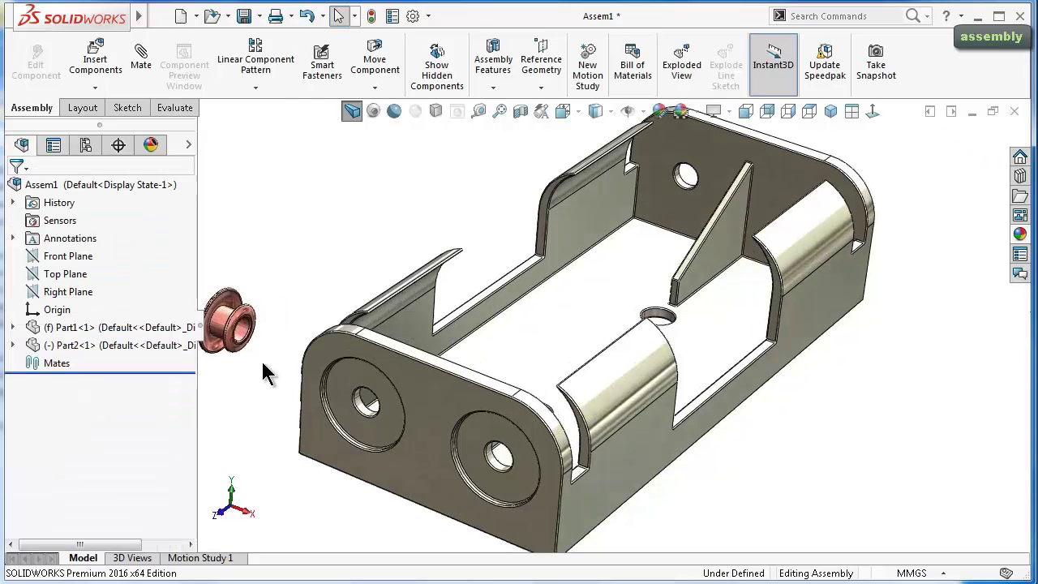
# Insert the solder tab Part3 near the end plate.
pyautogui.click(87, 50)
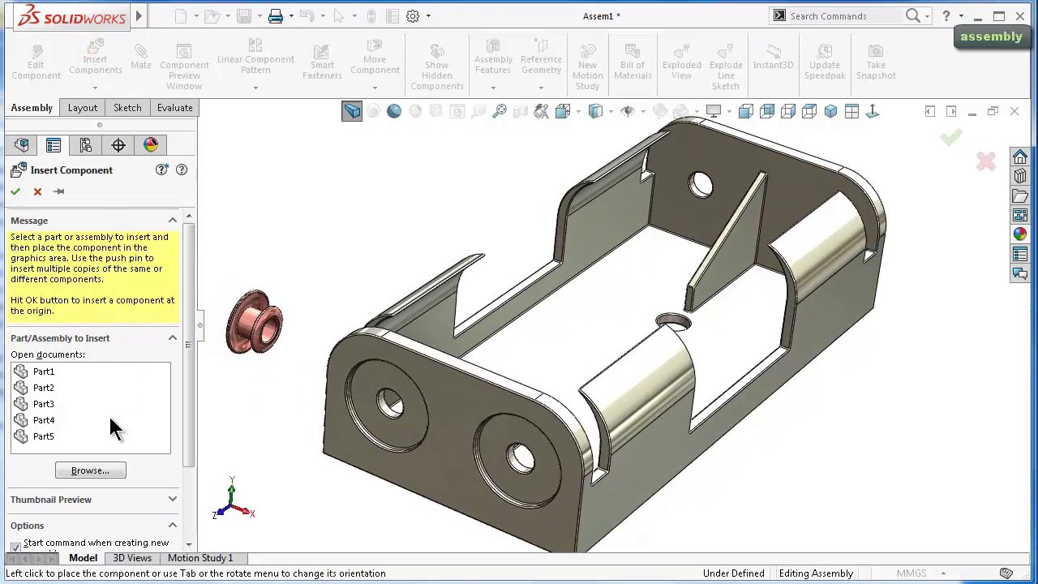
pyautogui.click(47, 404)
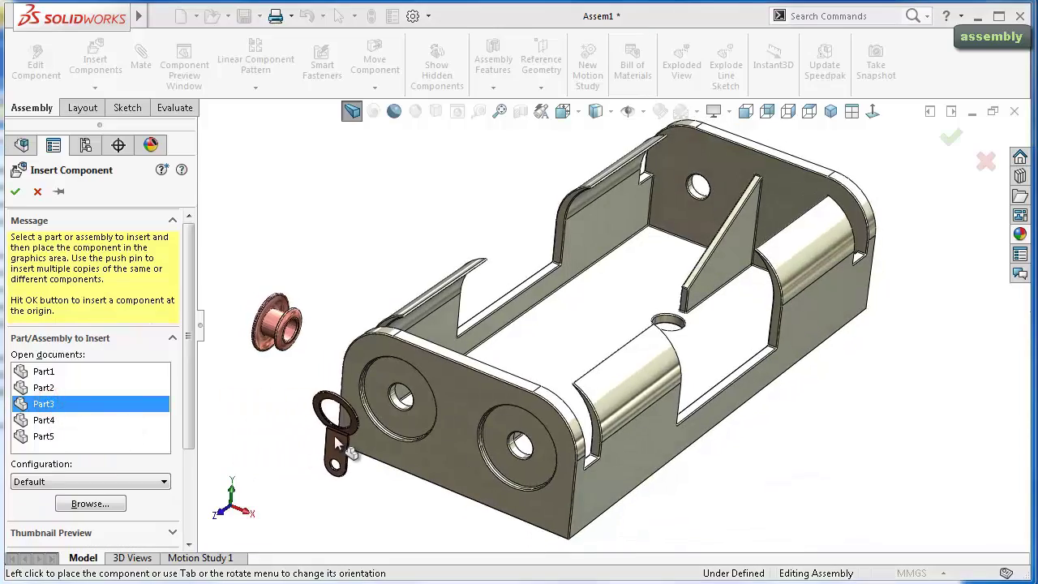
pyautogui.click(335, 429)
pyautogui.scroll(-3, 389, 438)
pyautogui.scroll(-4, 407, 444)
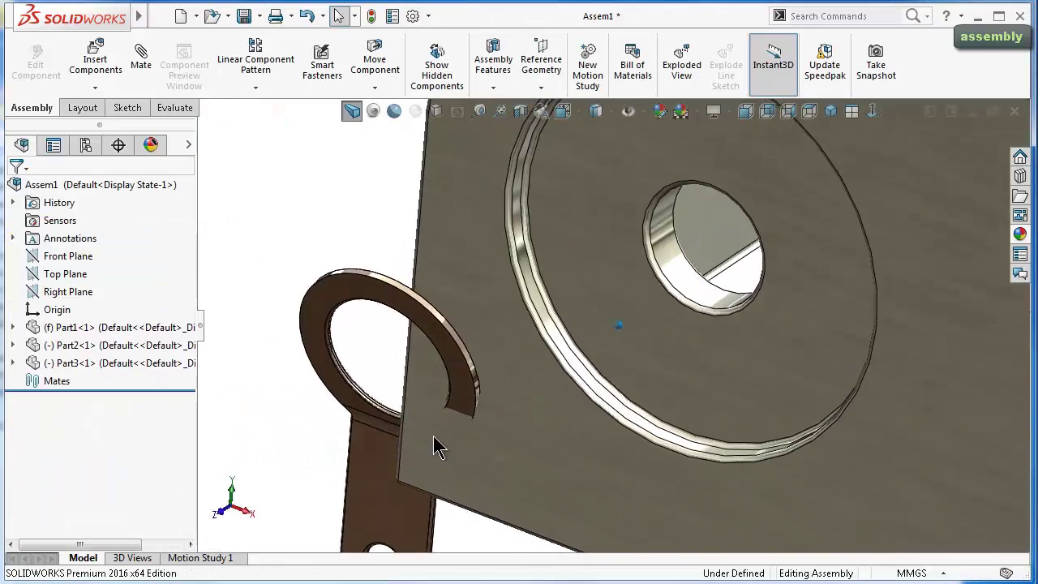
pyautogui.scroll(-2, 433, 436)
pyautogui.scroll(-2, 391, 434)
pyautogui.scroll(-2, 382, 429)
pyautogui.scroll(-2, 456, 405)
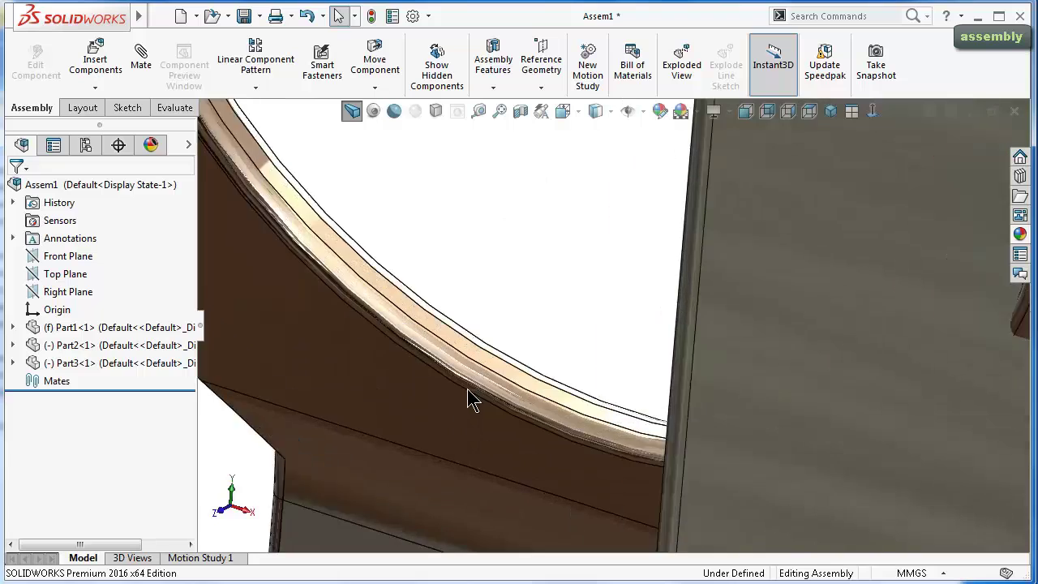
pyautogui.scroll(-2, 471, 398)
# Mate the solder tab's ring concentric with the end-plate hole.
pyautogui.click(492, 329)
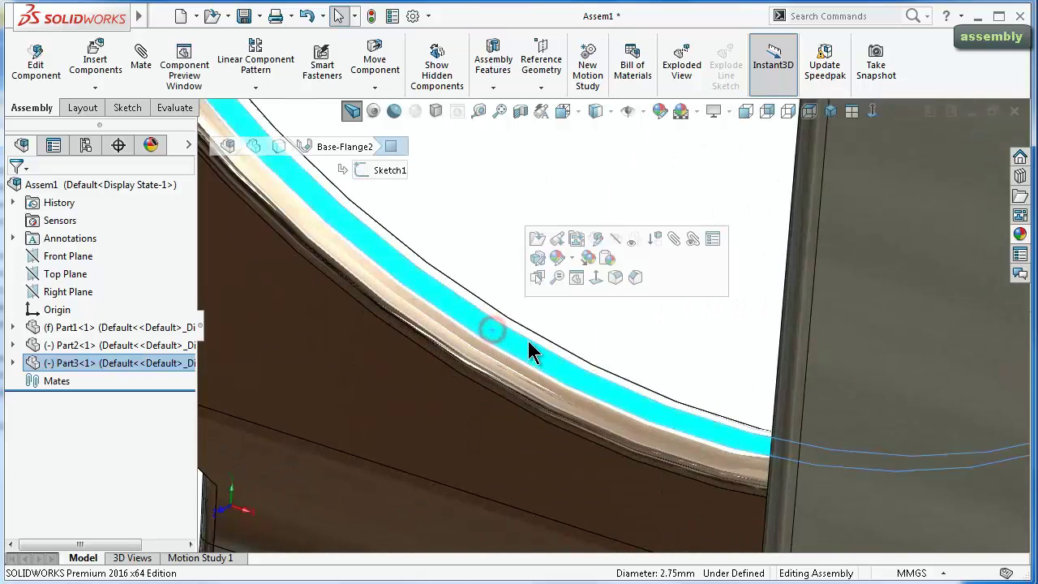
pyautogui.click(668, 236)
pyautogui.scroll(4, 732, 273)
pyautogui.moveTo(733, 273)
pyautogui.mouseDown(button='middle')
pyautogui.moveTo(832, 285)
pyautogui.moveTo(815, 245)
pyautogui.mouseUp(button='middle')
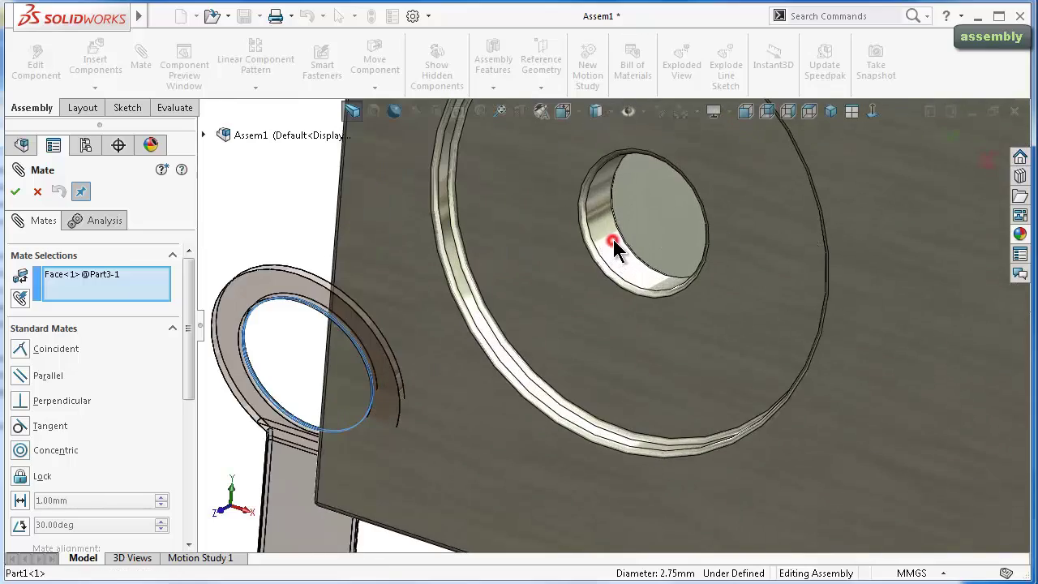
pyautogui.click(613, 239)
pyautogui.click(816, 203)
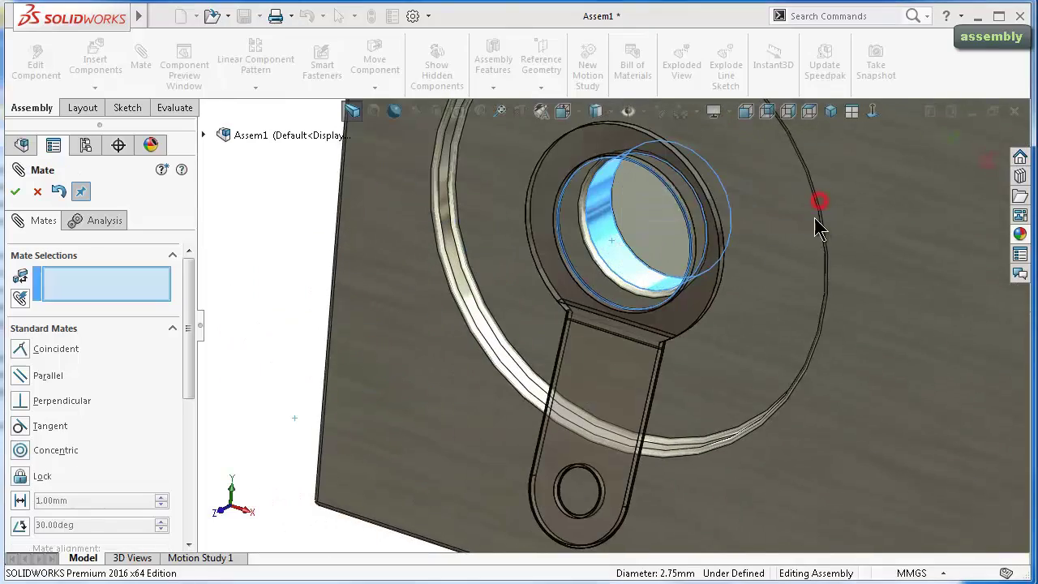
# Mate the tab ring's flat face coincident with the end plate face.
pyautogui.moveTo(816, 219)
pyautogui.mouseDown(button='middle')
pyautogui.moveTo(801, 250)
pyautogui.moveTo(754, 255)
pyautogui.mouseUp(button='middle')
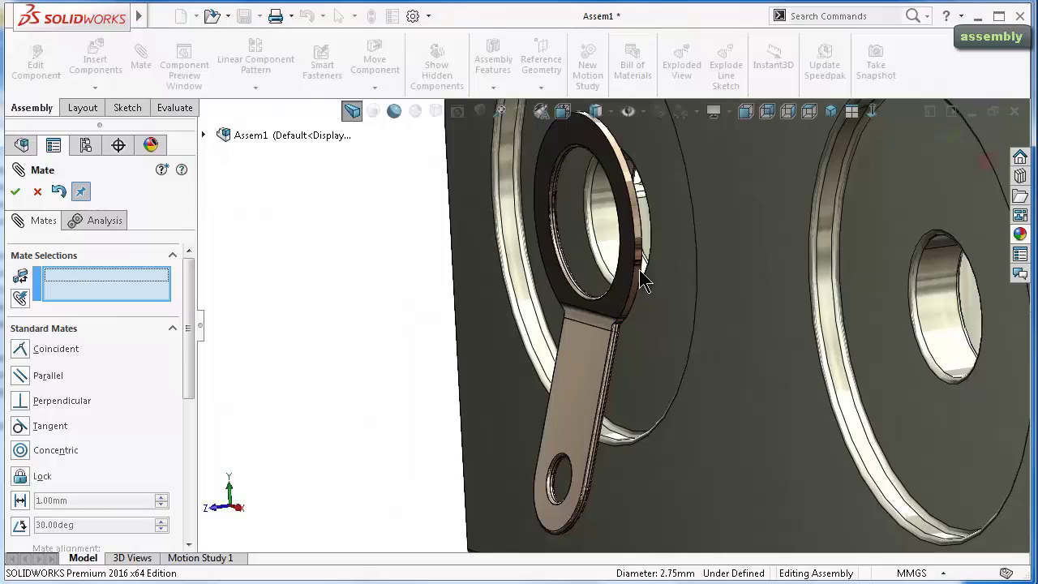
pyautogui.moveTo(621, 294)
pyautogui.mouseDown()
pyautogui.moveTo(575, 308)
pyautogui.moveTo(370, 313)
pyautogui.moveTo(387, 312)
pyautogui.mouseUp()
pyautogui.moveTo(387, 312)
pyautogui.mouseDown(button='middle')
pyautogui.moveTo(376, 278)
pyautogui.moveTo(459, 267)
pyautogui.moveTo(431, 361)
pyautogui.moveTo(586, 375)
pyautogui.moveTo(563, 378)
pyautogui.moveTo(473, 346)
pyautogui.moveTo(378, 384)
pyautogui.moveTo(364, 419)
pyautogui.moveTo(378, 479)
pyautogui.moveTo(440, 493)
pyautogui.moveTo(401, 485)
pyautogui.moveTo(408, 483)
pyautogui.mouseUp(button='middle')
pyautogui.click(431, 360)
pyautogui.click(349, 385)
pyautogui.click(355, 410)
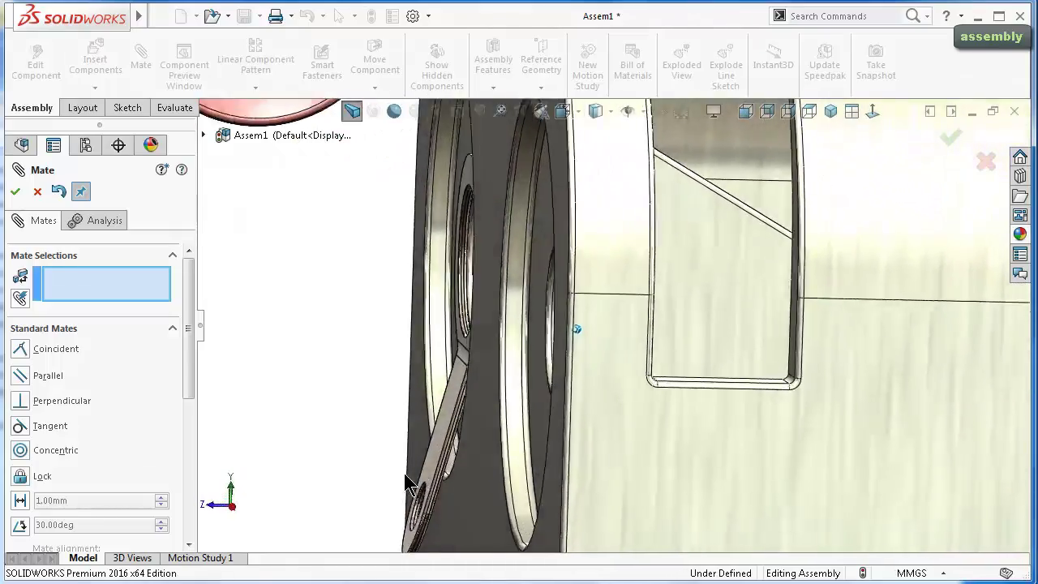
pyautogui.scroll(-2, 398, 484)
pyautogui.scroll(-2, 357, 482)
pyautogui.scroll(-2, 339, 482)
pyautogui.scroll(-2, 344, 485)
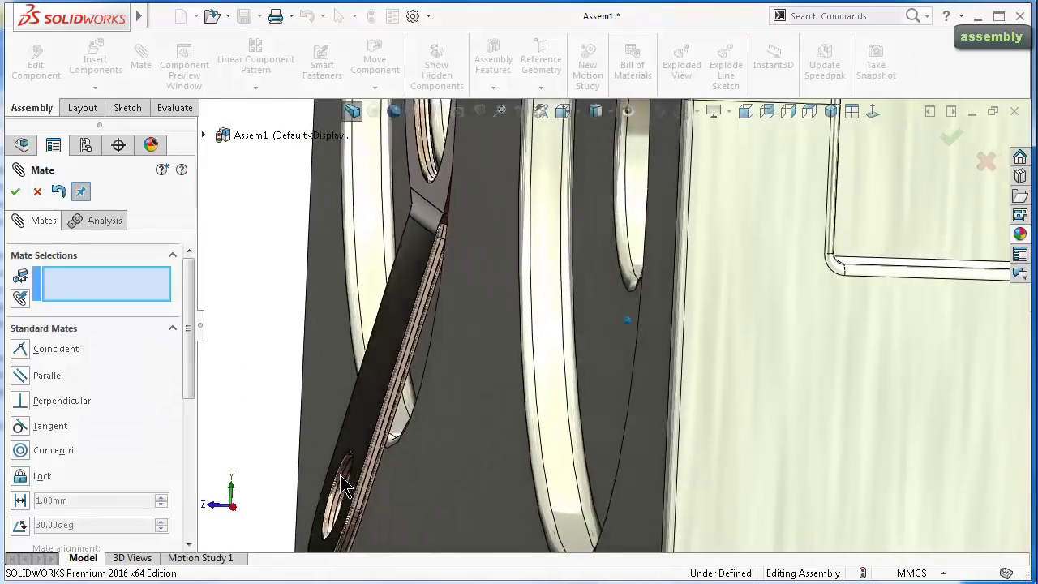
pyautogui.scroll(-2, 342, 484)
pyautogui.scroll(2, 342, 485)
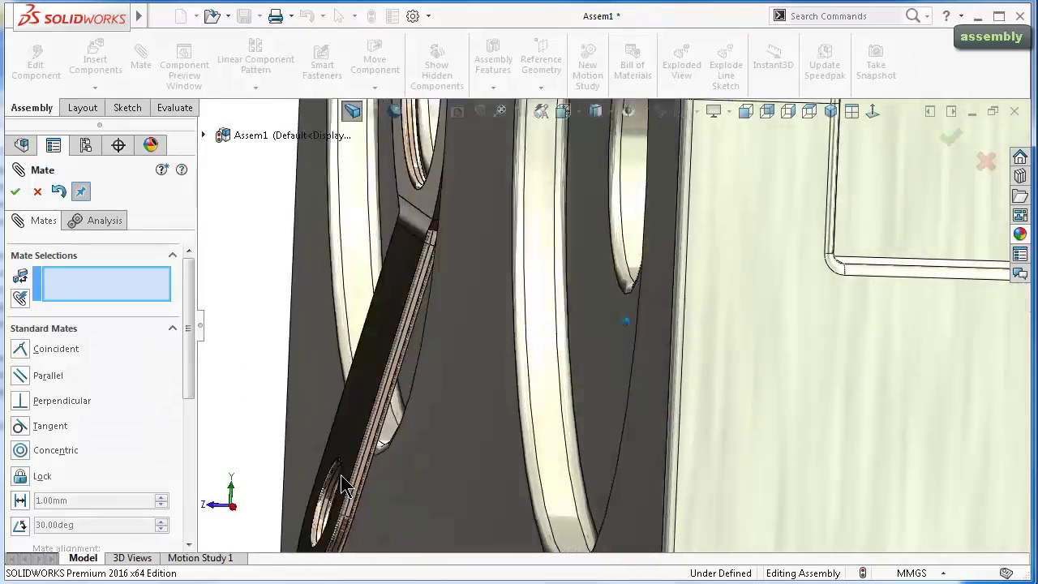
pyautogui.scroll(3, 341, 474)
pyautogui.moveTo(341, 475); pyautogui.dragTo(341, 475, button='middle')
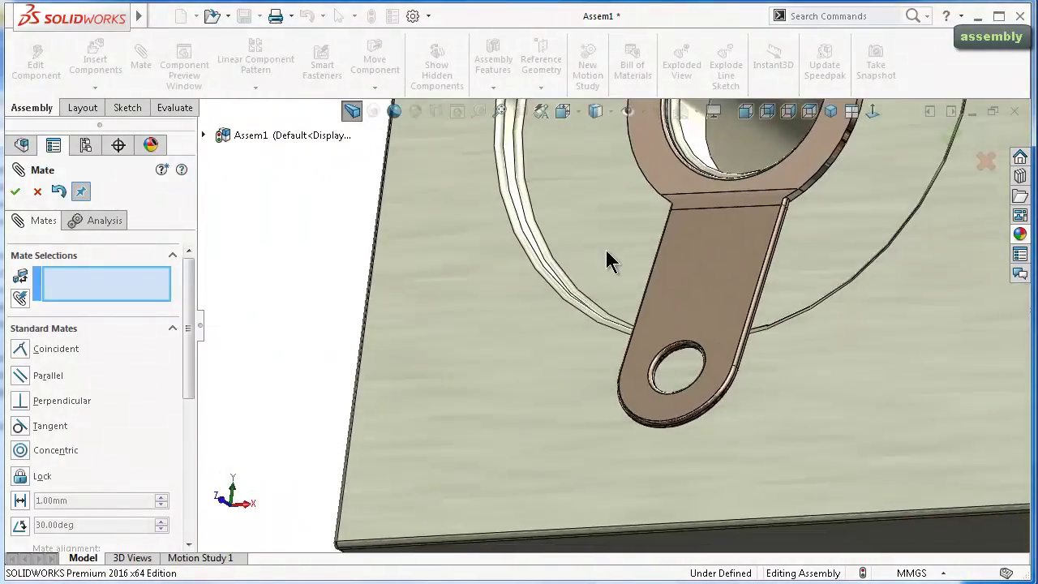
pyautogui.scroll(2, 649, 239)
pyautogui.scroll(-2, 692, 225)
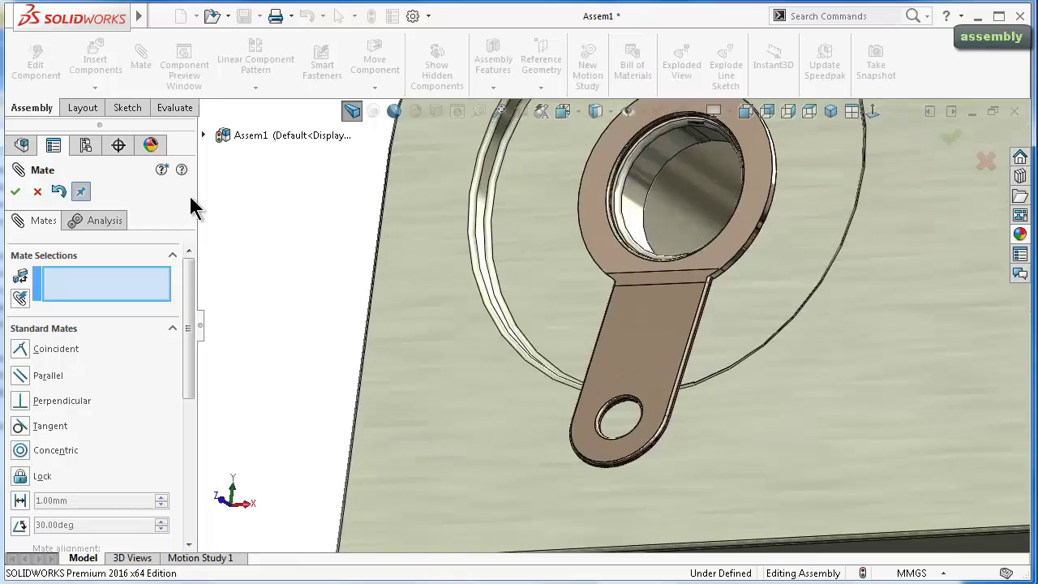
pyautogui.click(38, 193)
# Copy the solder tab together with its mates.
pyautogui.click(640, 311)
pyautogui.rightClick(647, 317)
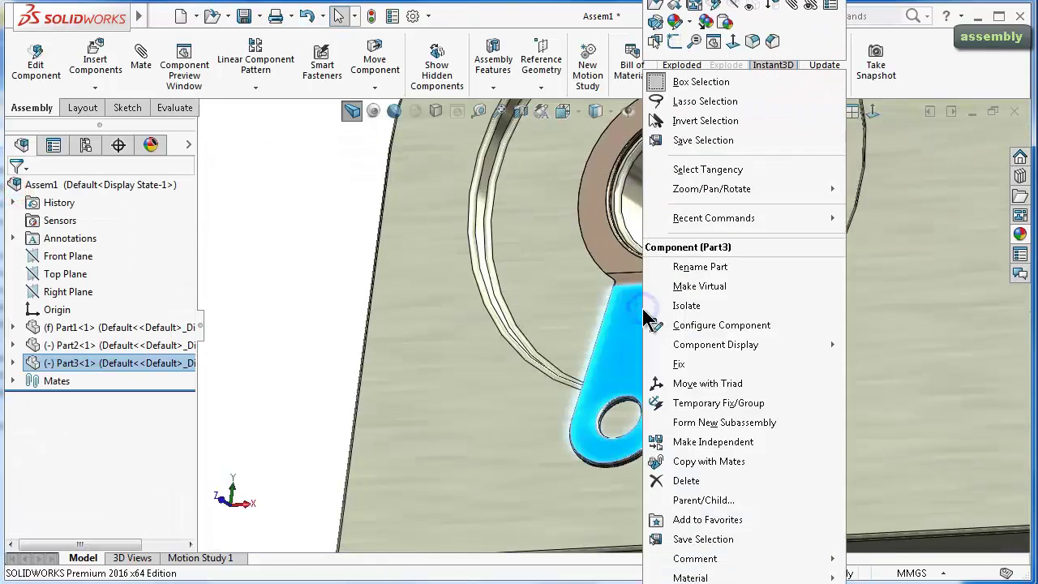
pyautogui.click(744, 462)
pyautogui.scroll(2, 750, 455)
pyautogui.moveTo(750, 455)
pyautogui.mouseDown(button='middle')
pyautogui.moveTo(734, 388)
pyautogui.moveTo(614, 322)
pyautogui.mouseUp(button='middle')
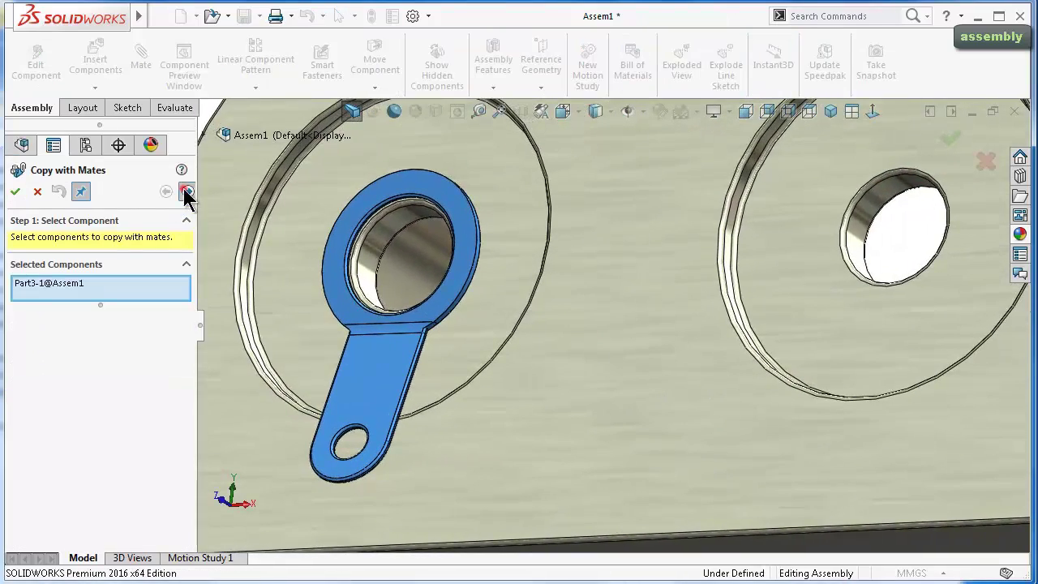
pyautogui.click(185, 193)
# Reference the right hole and plate face so the copied tab sits on the right hole.
pyautogui.moveTo(762, 293)
pyautogui.mouseDown(button='middle')
pyautogui.moveTo(755, 289)
pyautogui.moveTo(792, 235)
pyautogui.mouseUp(button='middle')
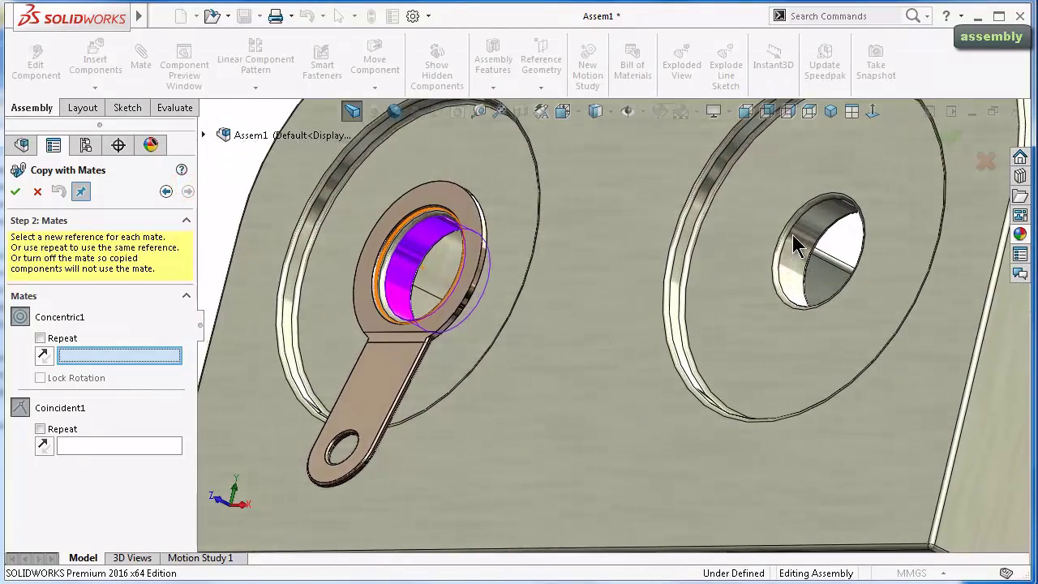
pyautogui.click(793, 237)
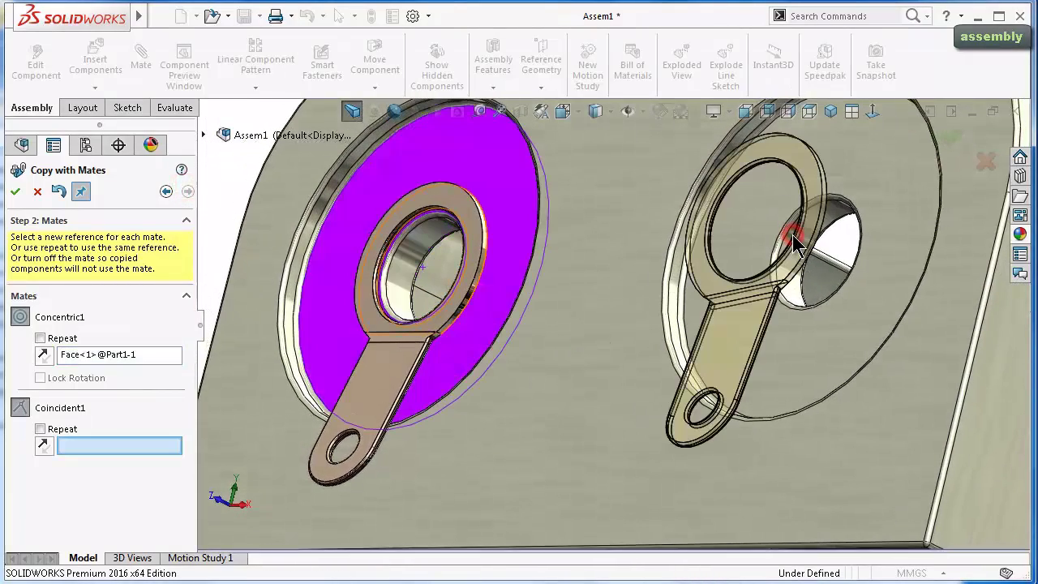
pyautogui.click(888, 232)
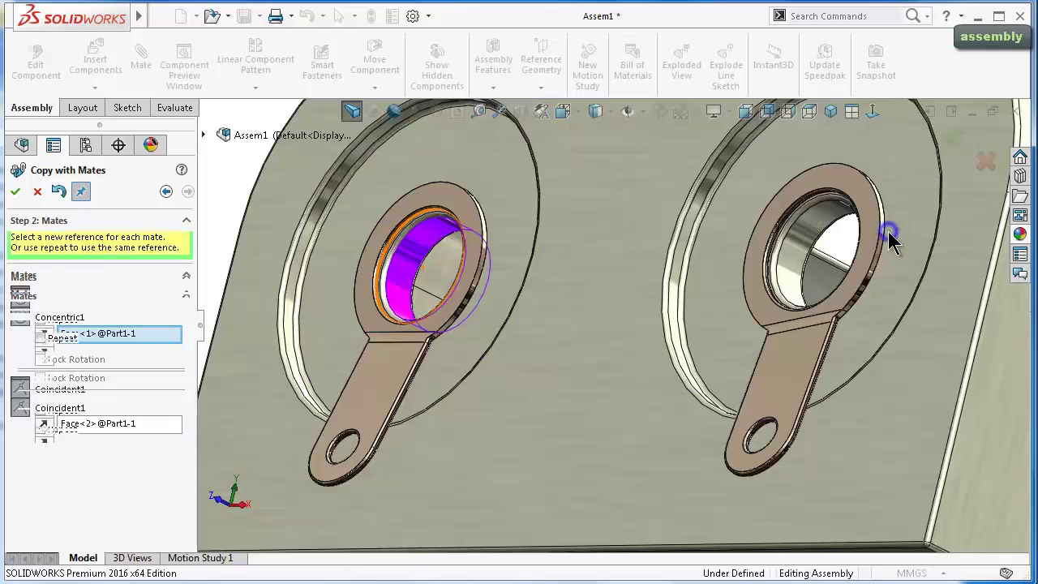
pyautogui.click(38, 191)
pyautogui.scroll(3, 305, 307)
pyautogui.moveTo(305, 307); pyautogui.dragTo(311, 322, button='middle')
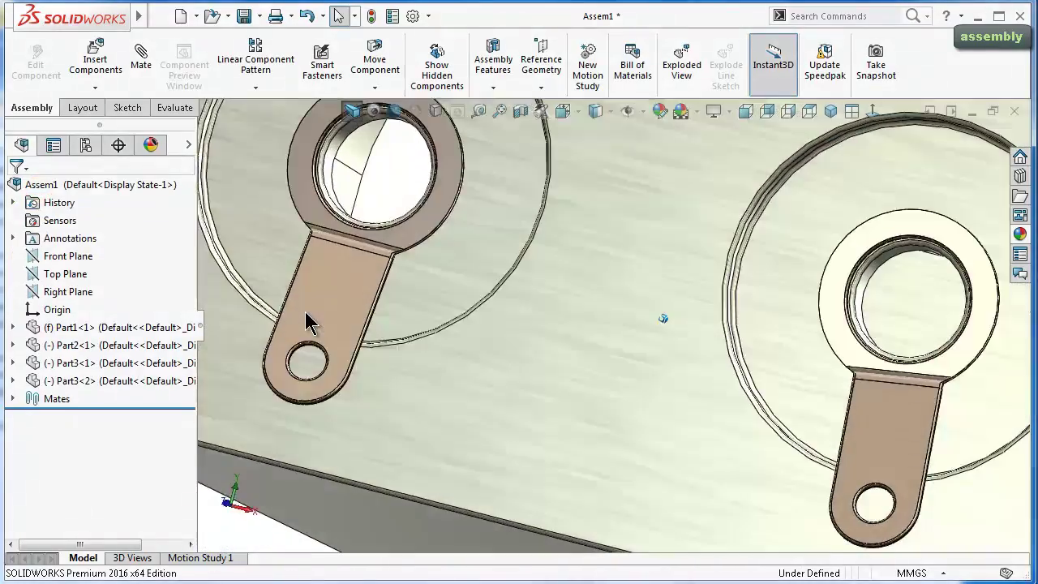
pyautogui.press('Left')
pyautogui.press('Left')
pyautogui.press('Left')
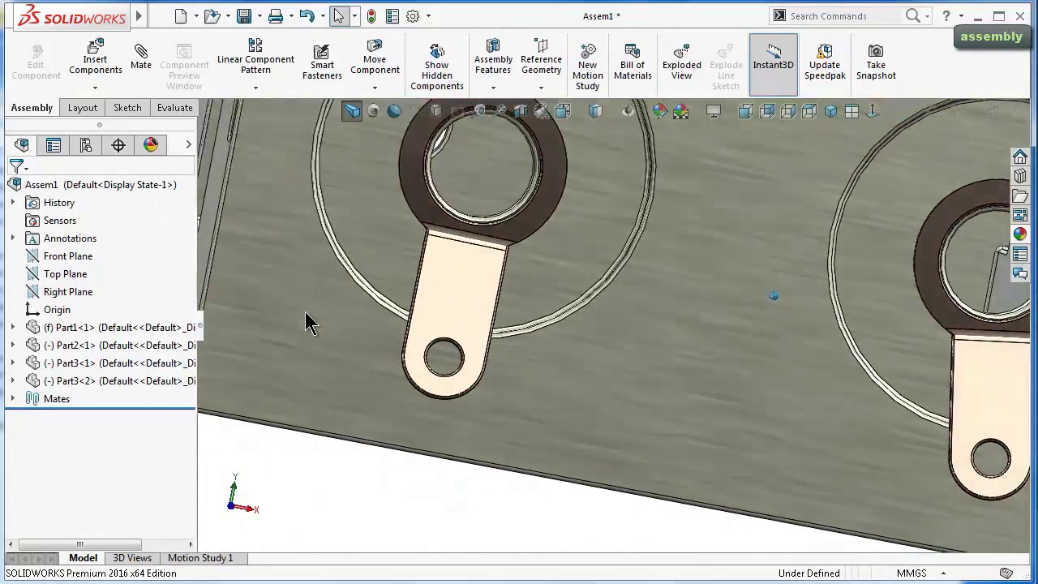
pyautogui.press('Left')
pyautogui.press('Left')
pyautogui.press('Left')
pyautogui.press('Left')
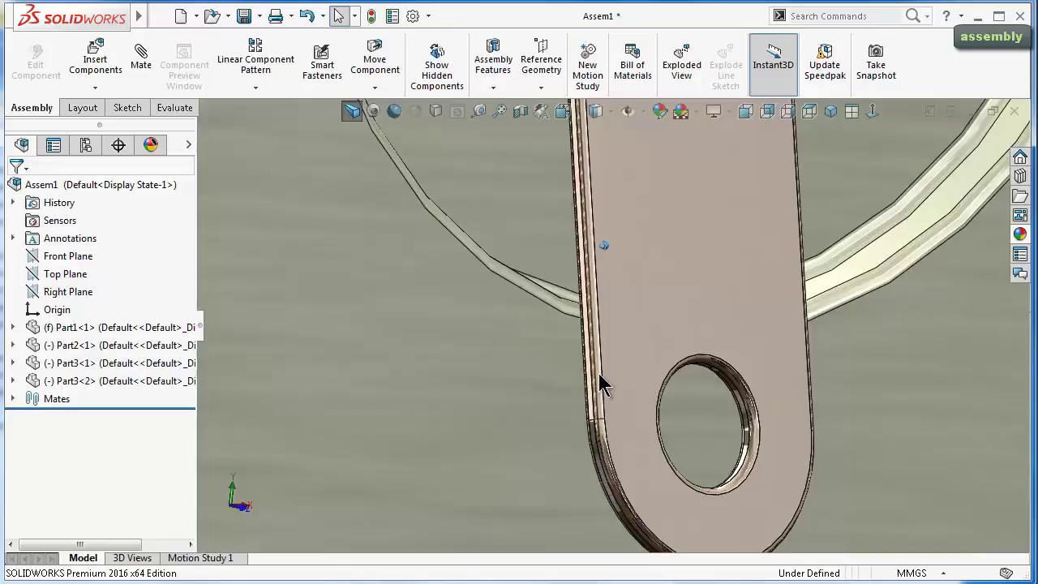
# Insert Part5, the connecting link plate, beside the holder.
pyautogui.click(95, 56)
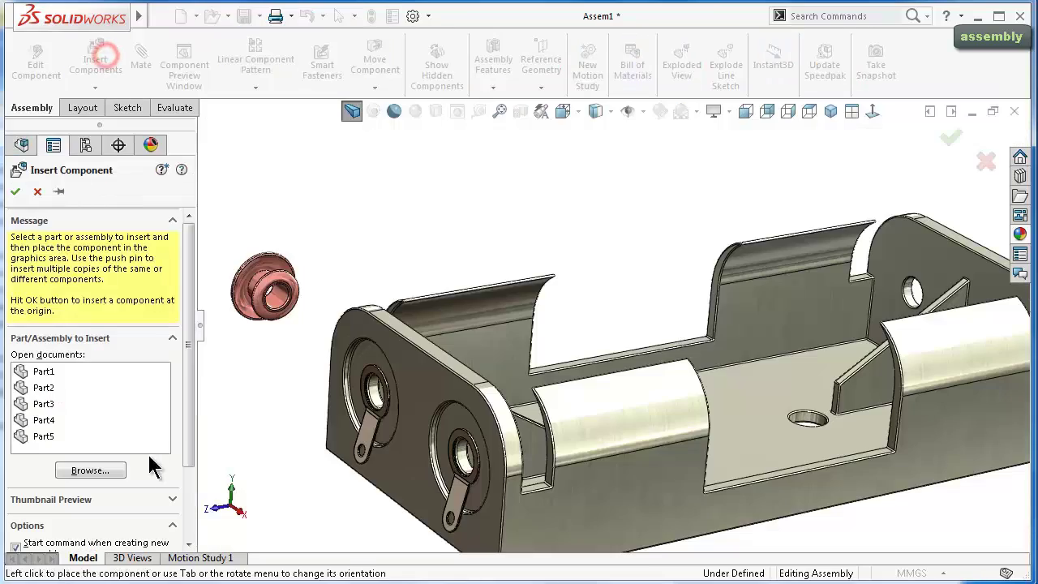
pyautogui.click(44, 438)
pyautogui.moveTo(570, 431); pyautogui.dragTo(911, 420, button='middle')
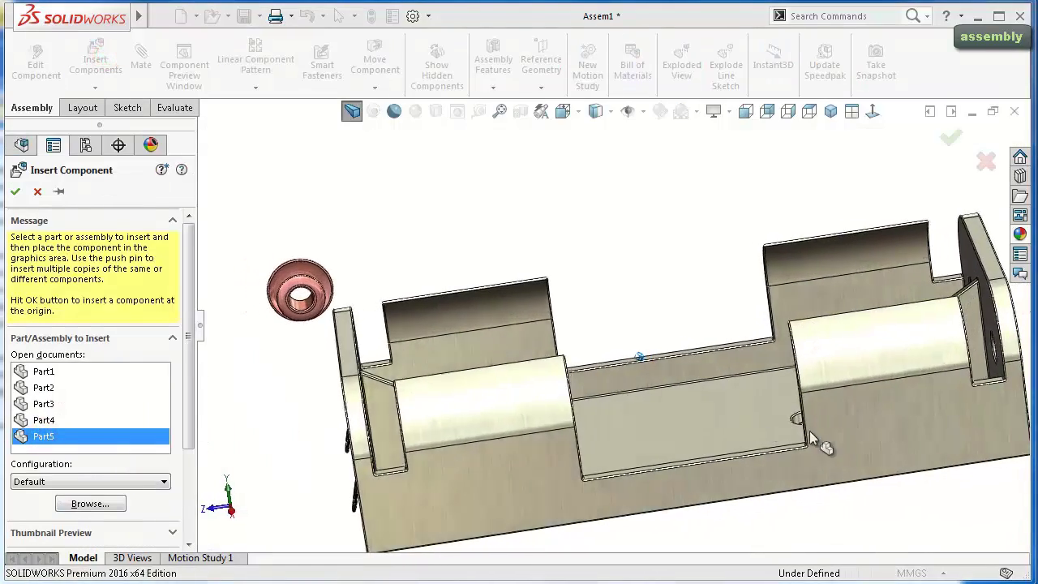
pyautogui.click(920, 383)
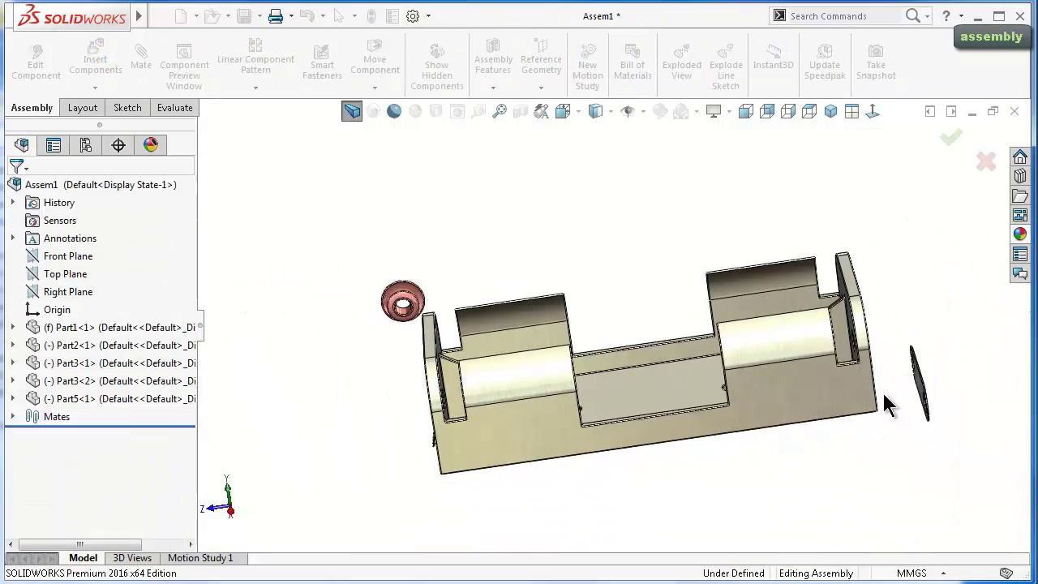
pyautogui.scroll(-5, 866, 403)
pyautogui.press('Left')
pyautogui.press('Left')
pyautogui.press('Left')
pyautogui.scroll(-5, 859, 393)
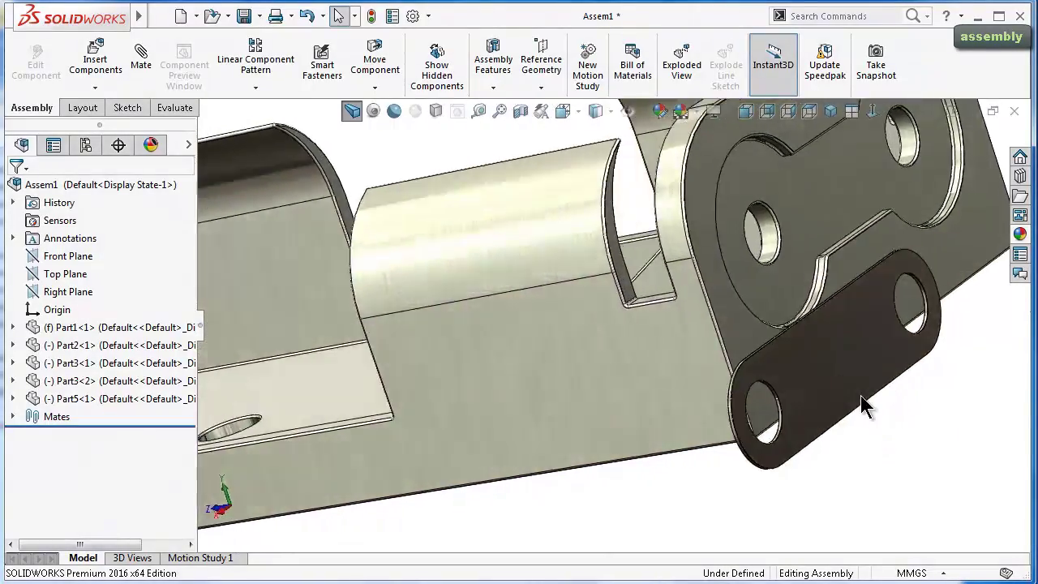
pyautogui.scroll(-3, 667, 340)
pyautogui.scroll(-2, 685, 284)
pyautogui.scroll(-3, 706, 238)
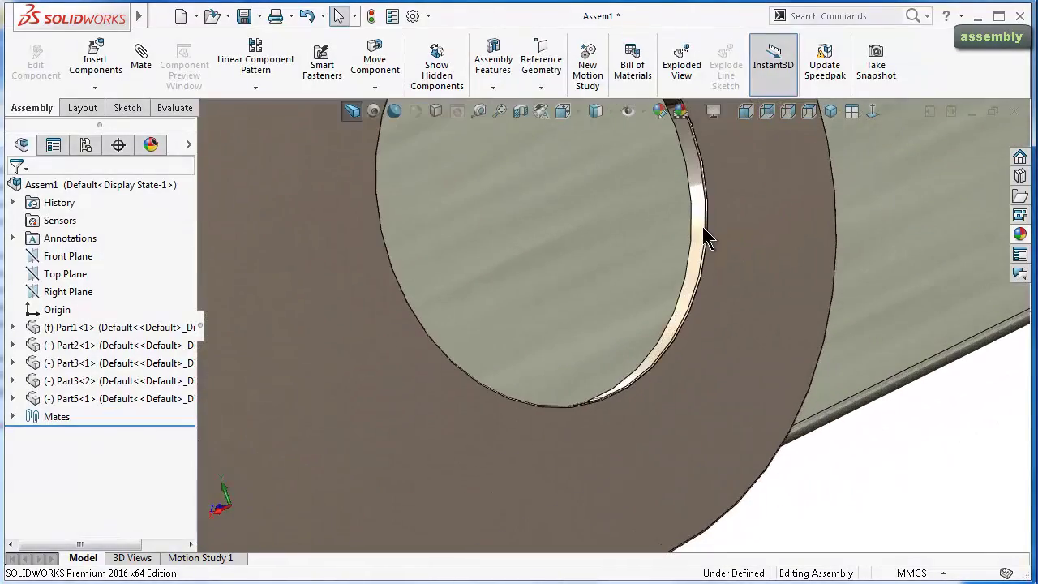
# Mate the first link plate hole concentric with an end-plate hole.
pyautogui.click(700, 216)
pyautogui.scroll(3, 730, 203)
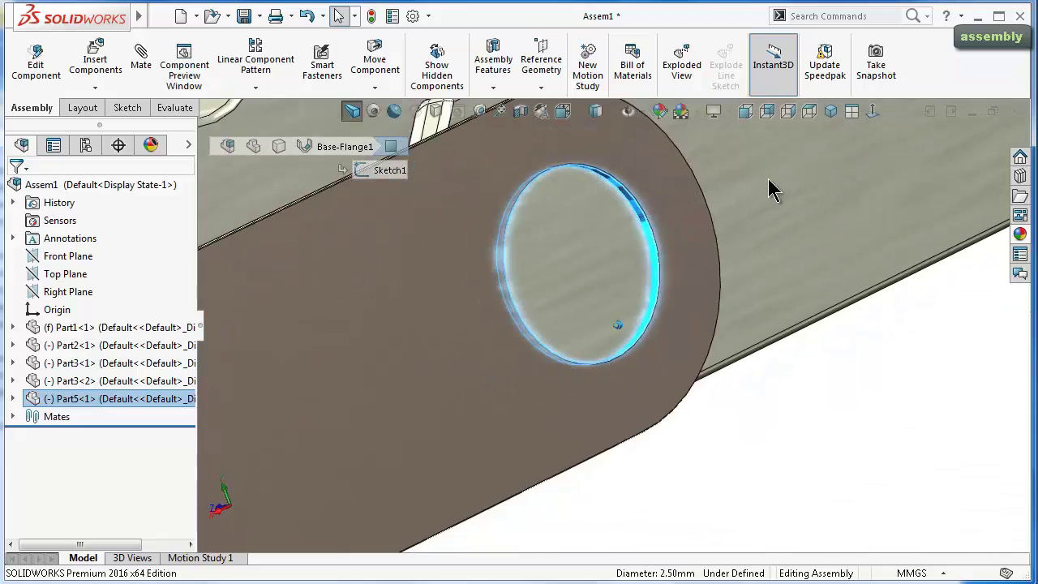
pyautogui.scroll(3, 768, 178)
pyautogui.scroll(-2, 769, 178)
pyautogui.scroll(-2, 758, 175)
pyautogui.click(695, 133)
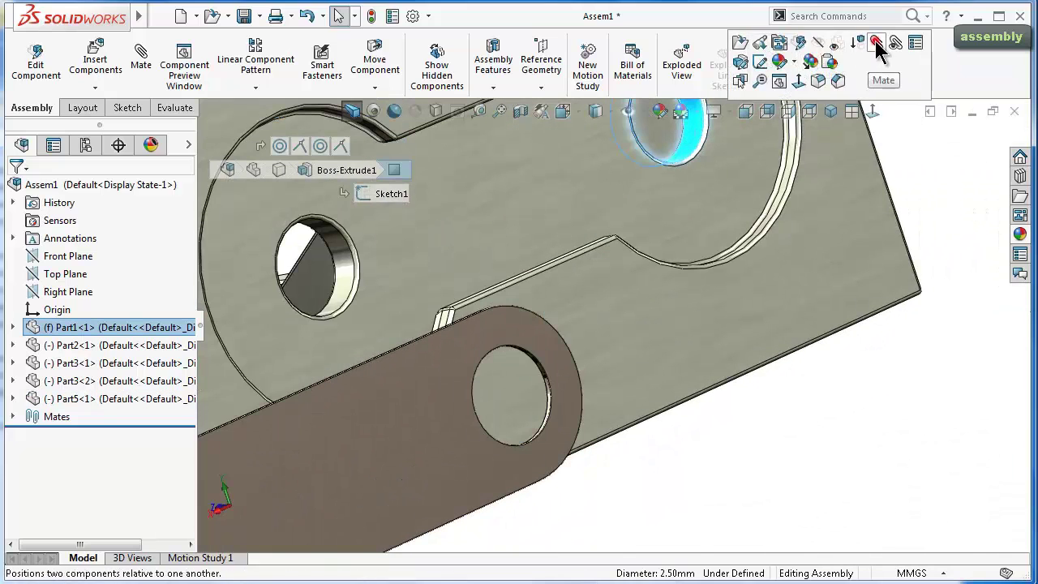
pyautogui.click(876, 43)
pyautogui.scroll(-3, 567, 365)
pyautogui.scroll(-3, 535, 397)
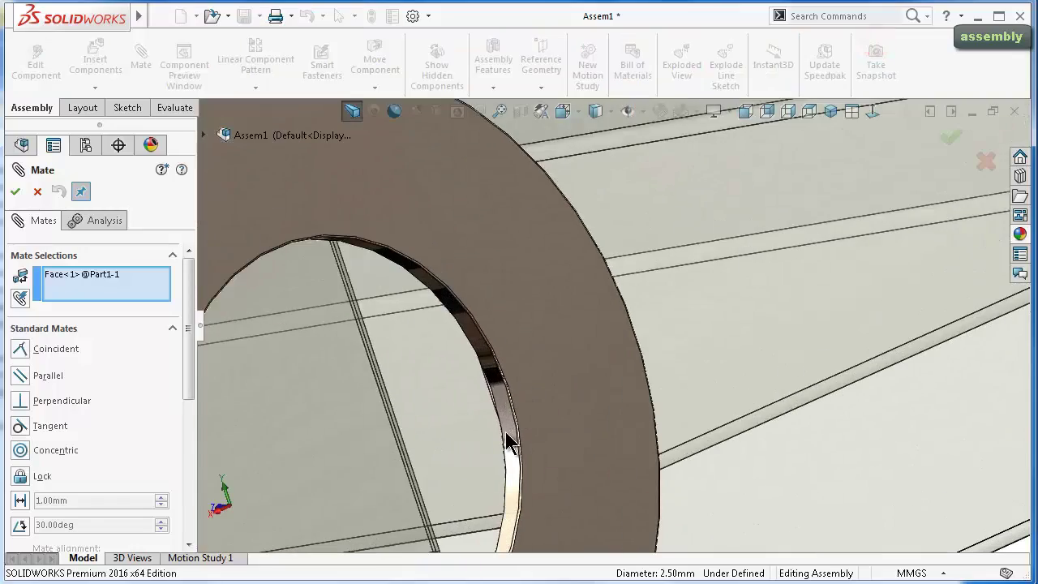
pyautogui.click(508, 442)
pyautogui.scroll(3, 657, 395)
pyautogui.scroll(2, 689, 395)
pyautogui.scroll(2, 720, 398)
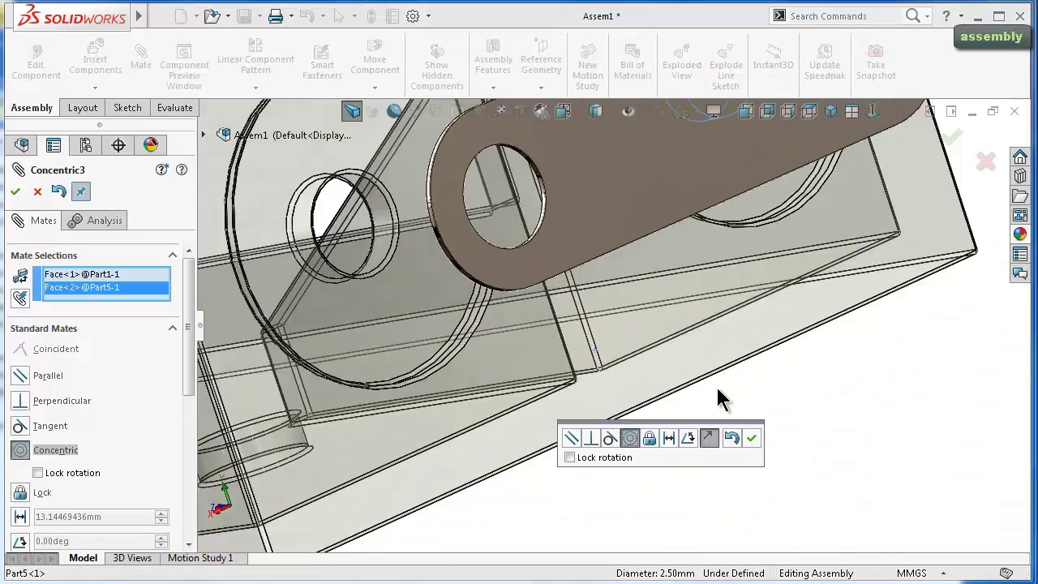
pyautogui.scroll(2, 720, 397)
pyautogui.click(752, 441)
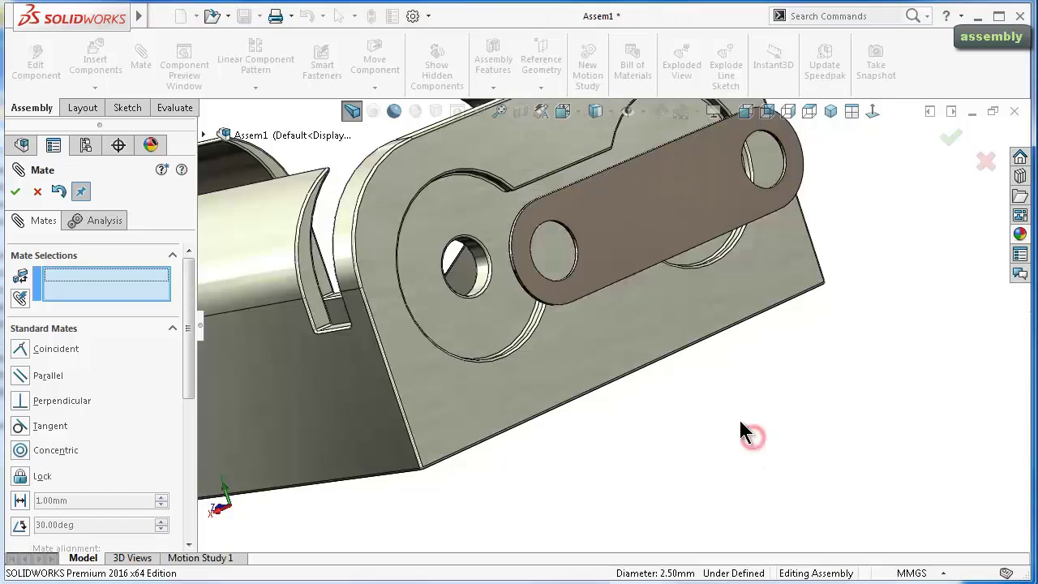
# Mate the link's other hole concentric with the second end-plate hole.
pyautogui.scroll(-1, 612, 251)
pyautogui.scroll(-2, 609, 248)
pyautogui.scroll(-2, 579, 270)
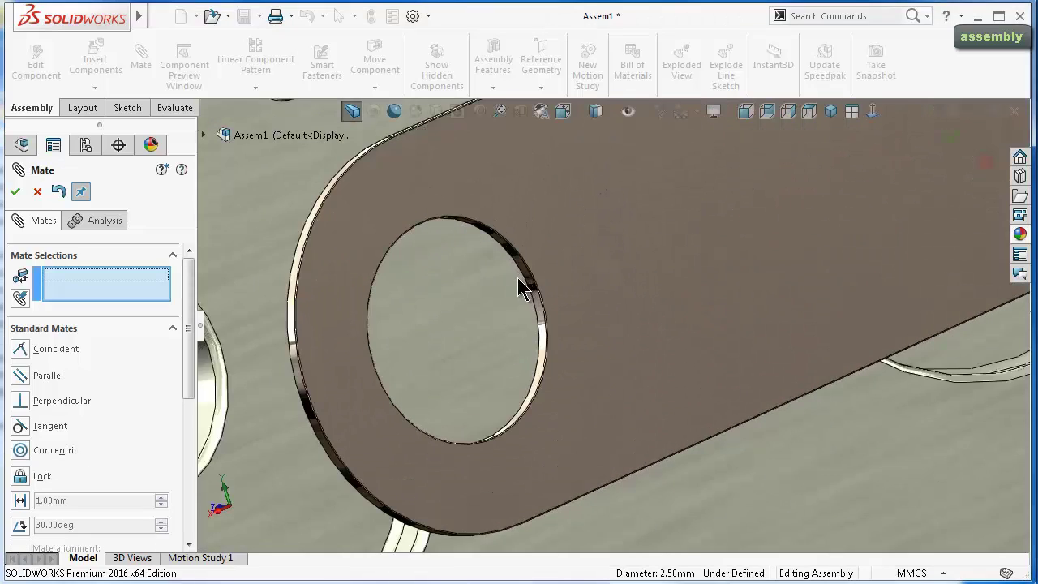
pyautogui.scroll(-2, 523, 282)
pyautogui.click(562, 308)
pyautogui.scroll(1, 450, 331)
pyautogui.scroll(2, 343, 337)
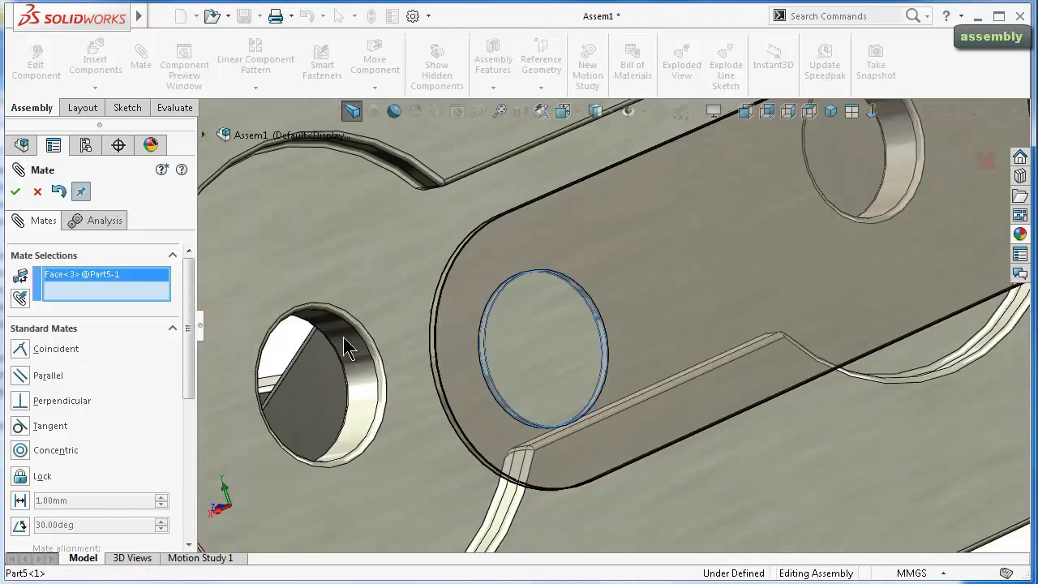
pyautogui.scroll(-2, 358, 339)
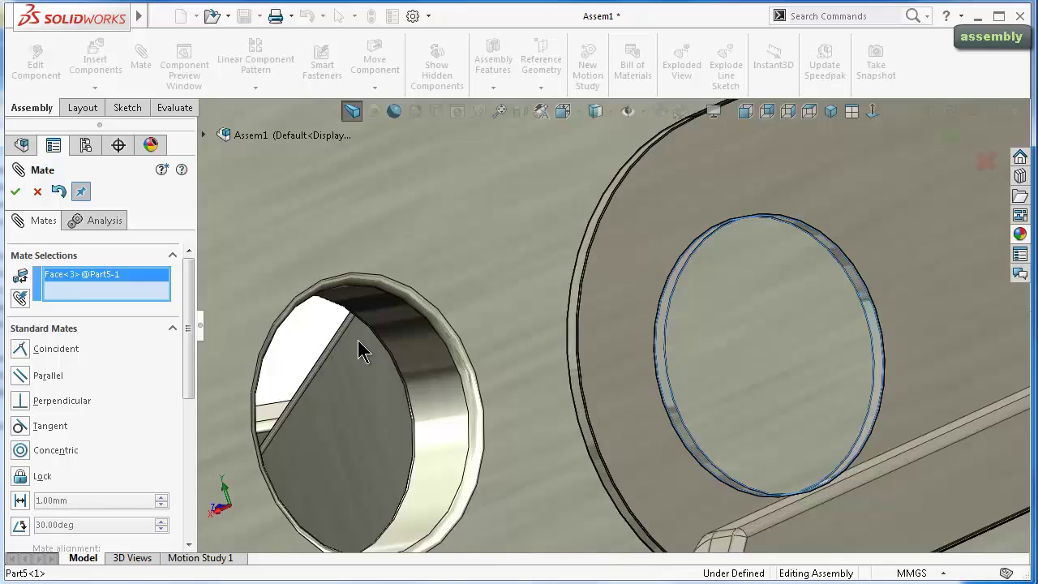
pyautogui.click(426, 370)
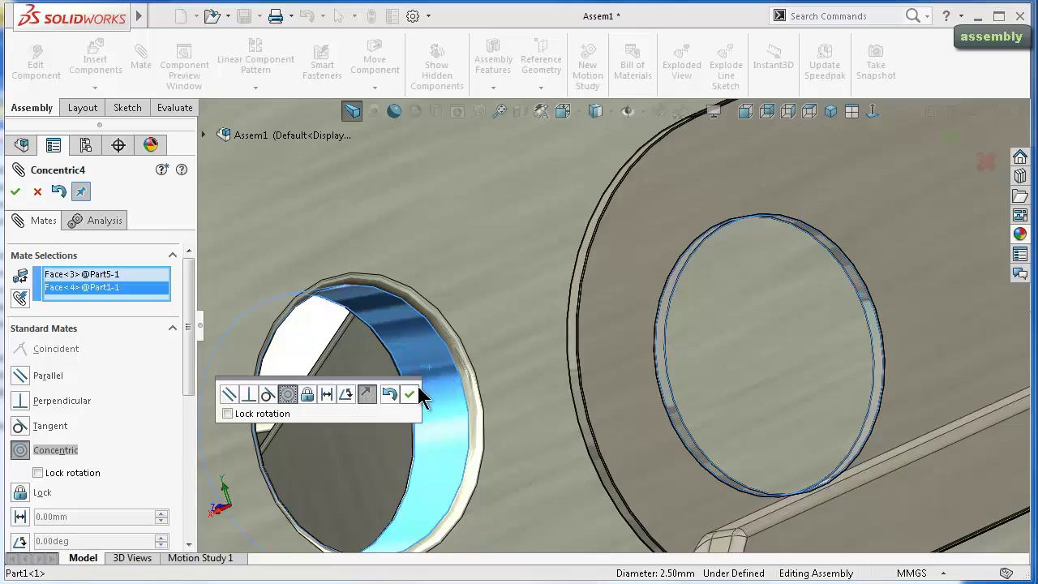
pyautogui.click(411, 392)
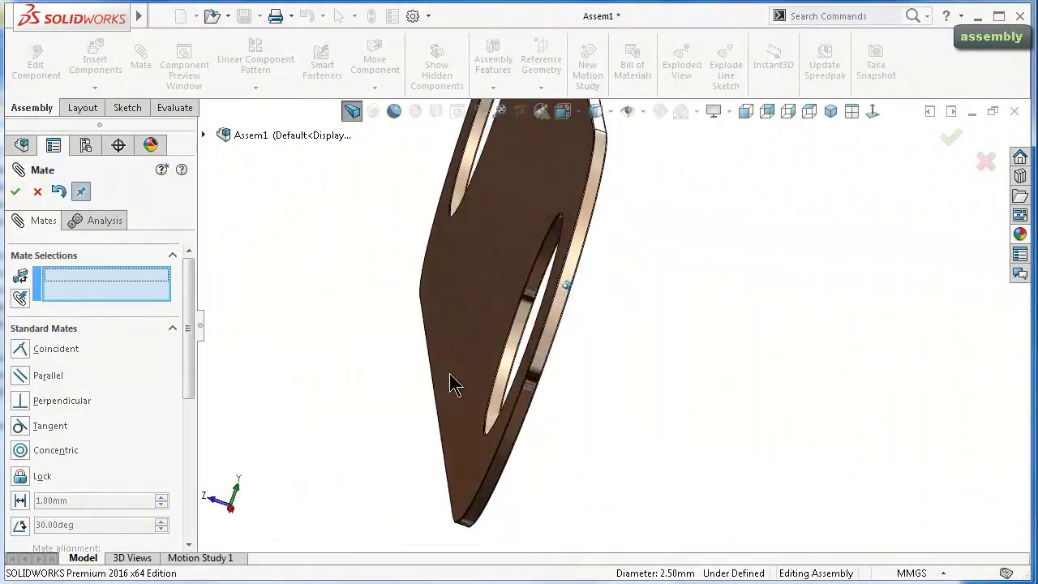
# Mate the link plate's flat face flush on the end plate and close the mate session.
pyautogui.click(459, 304)
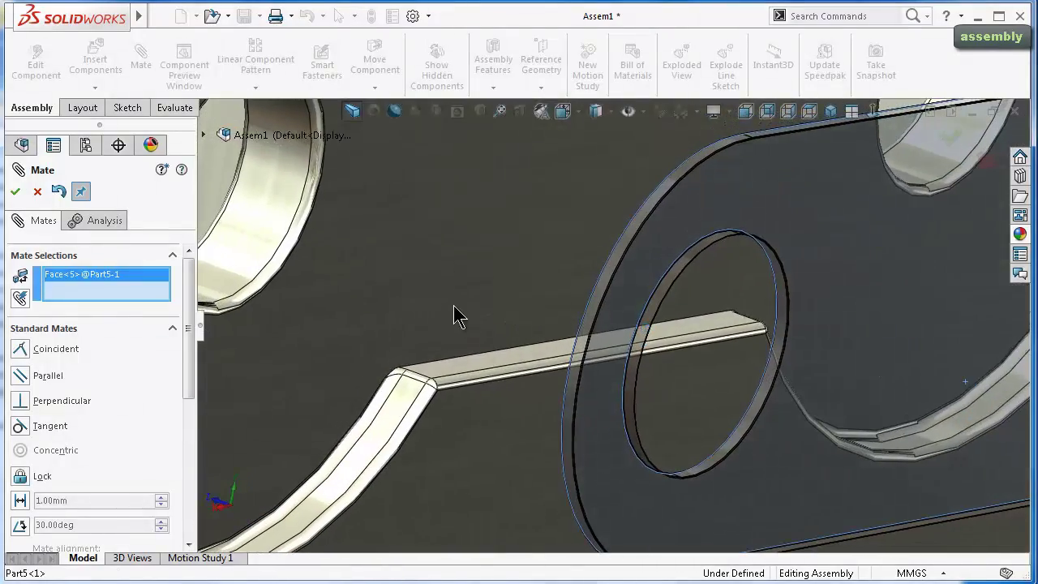
pyautogui.click(455, 307)
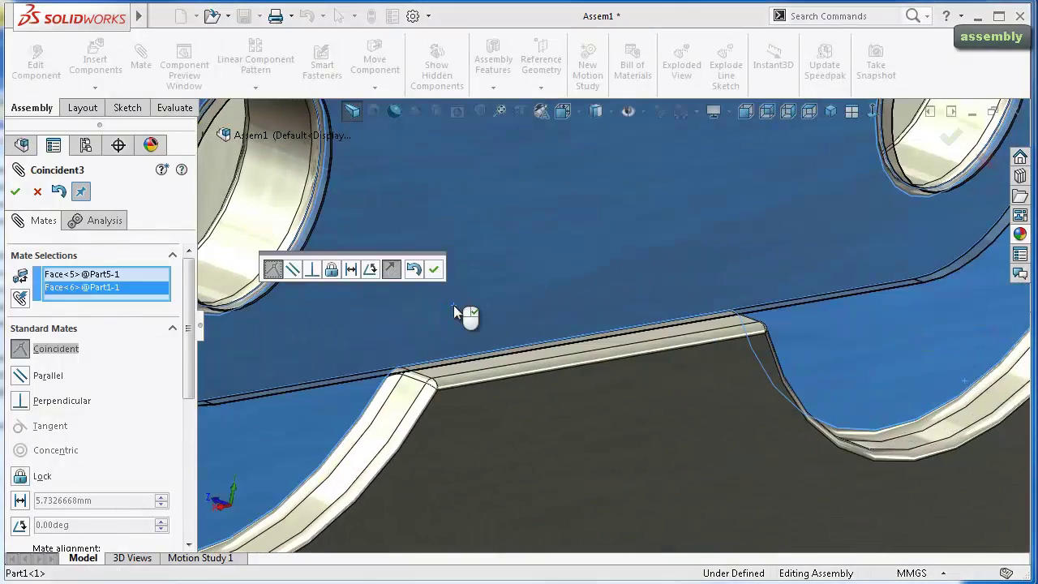
pyautogui.press('Return')
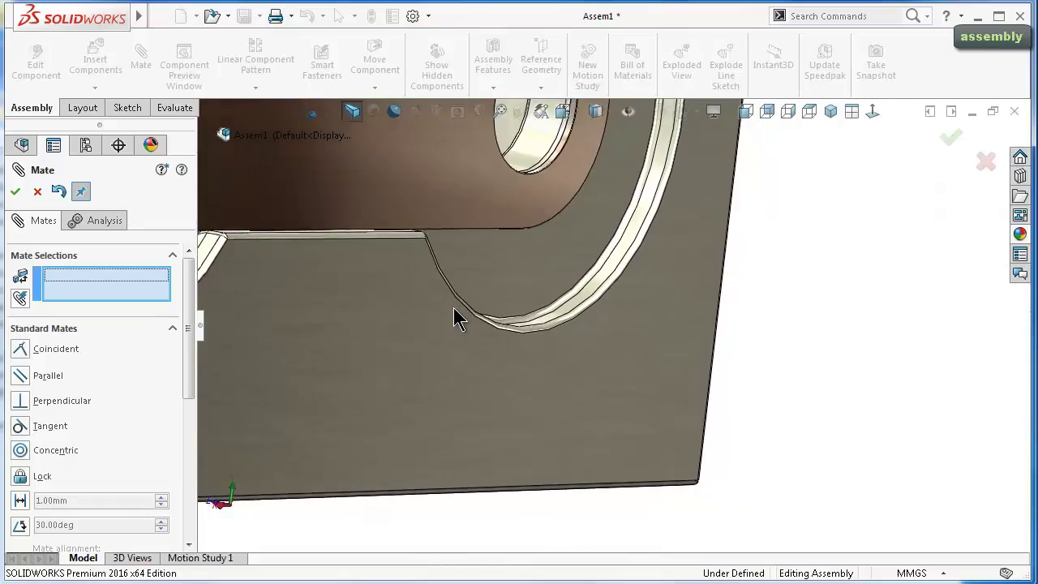
pyautogui.scroll(2, 455, 316)
pyautogui.scroll(2, 457, 313)
pyautogui.scroll(1, 456, 313)
pyautogui.scroll(2, 417, 302)
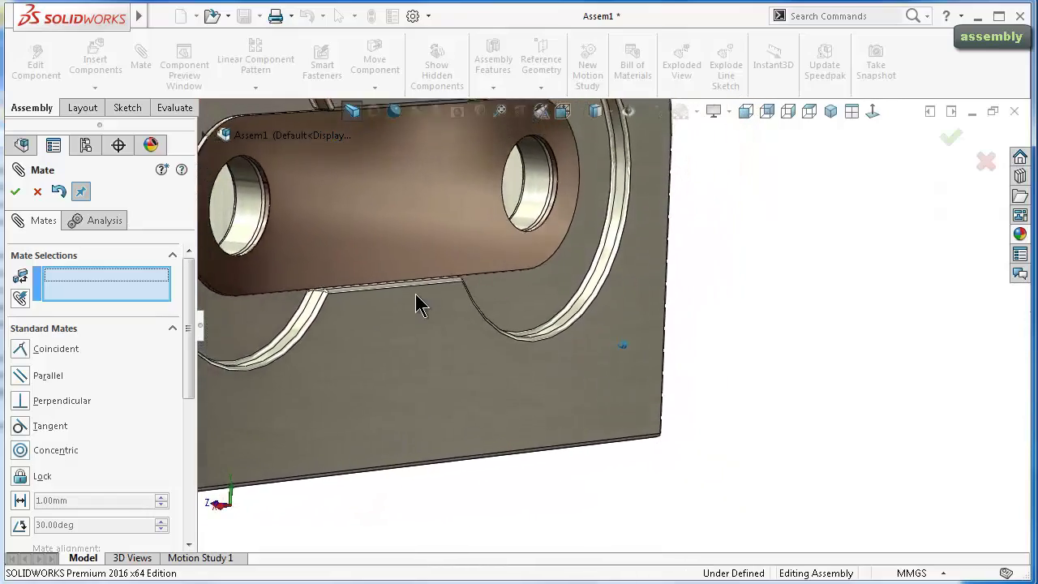
pyautogui.scroll(2, 415, 306)
pyautogui.scroll(2, 416, 306)
pyautogui.scroll(2, 415, 305)
pyautogui.scroll(1, 416, 306)
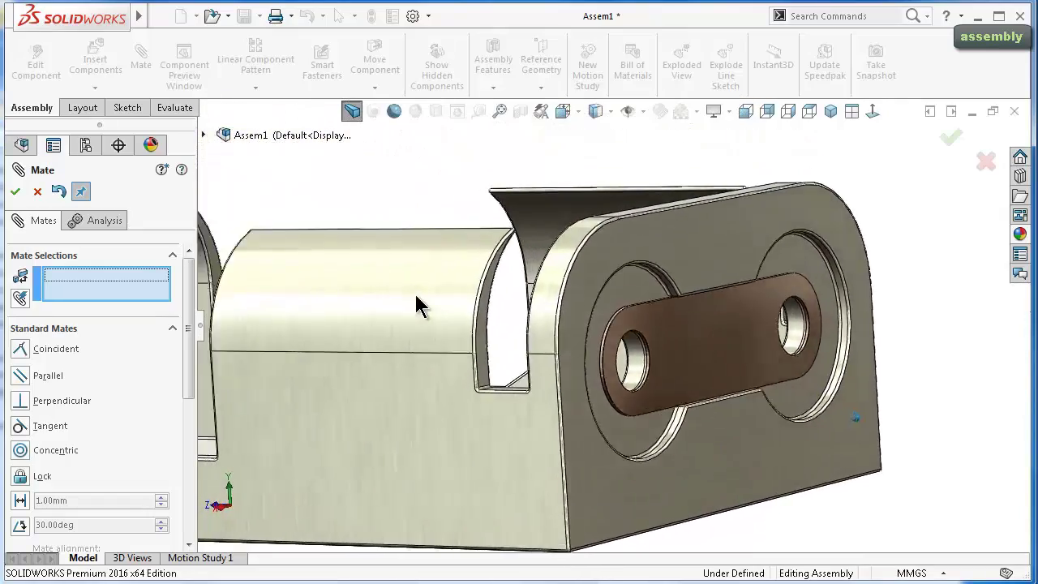
pyautogui.hotkey('ctrl', '4')
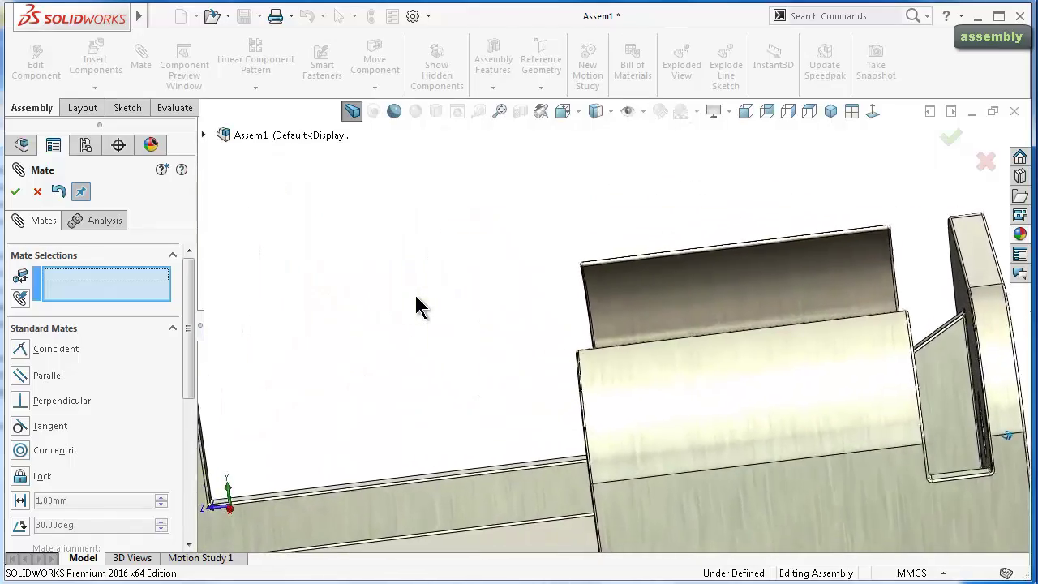
pyautogui.scroll(-2, 416, 306)
pyautogui.scroll(-2, 415, 306)
pyautogui.scroll(-2, 416, 306)
pyautogui.scroll(-1, 416, 305)
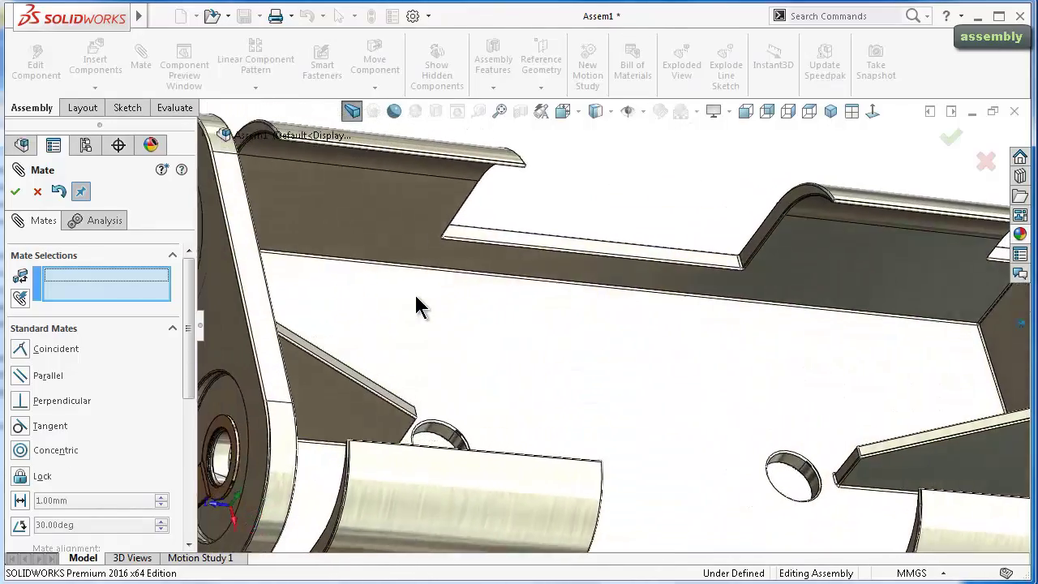
pyautogui.scroll(2, 416, 299)
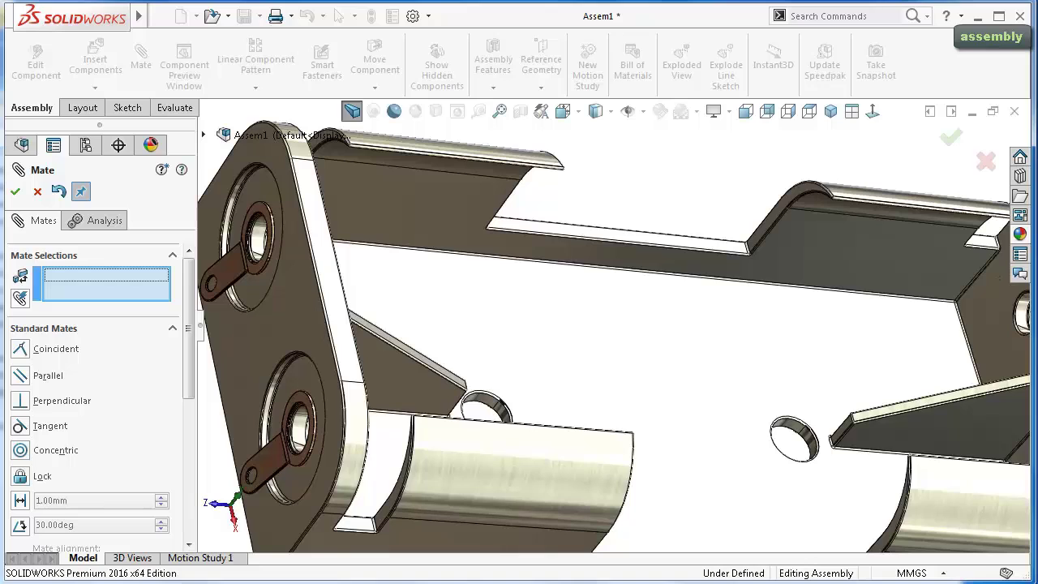
pyautogui.click(14, 191)
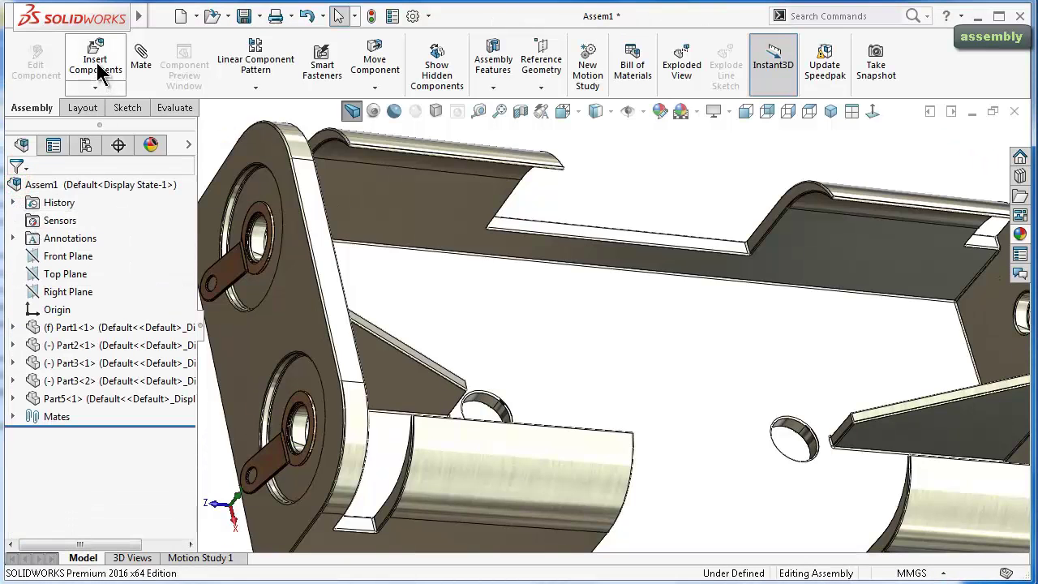
# Insert Part4, the tapered coil spring, inside the holder instead of Part3, and expand it in the tree.
pyautogui.click(98, 64)
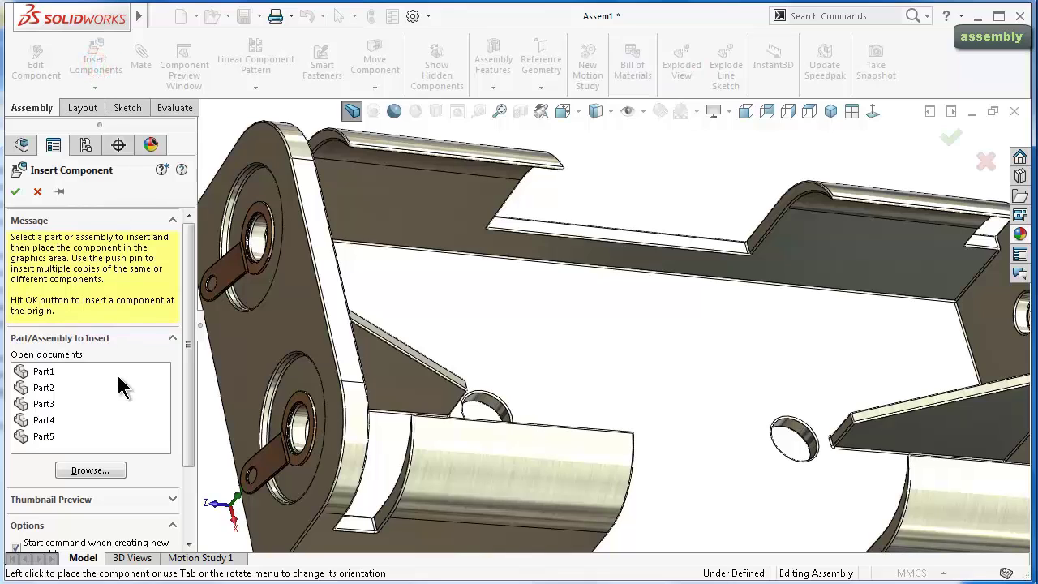
pyautogui.click(53, 403)
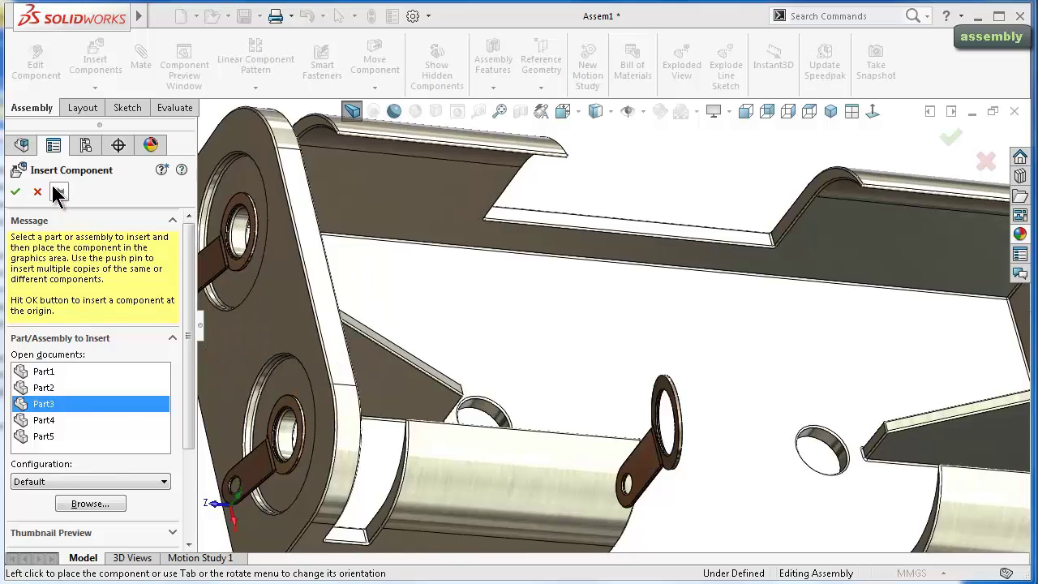
pyautogui.click(37, 191)
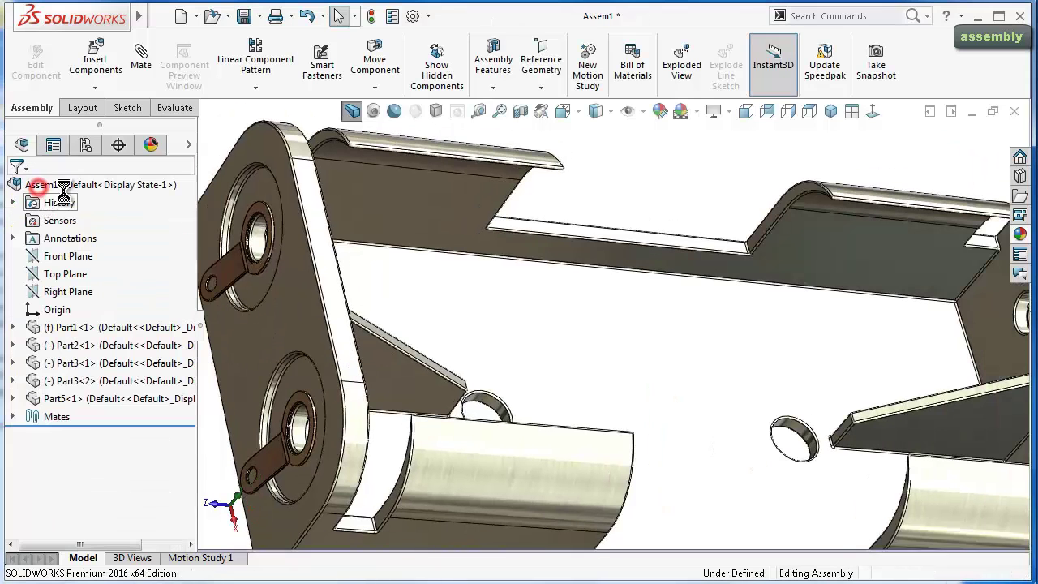
pyautogui.click(98, 57)
pyautogui.click(44, 419)
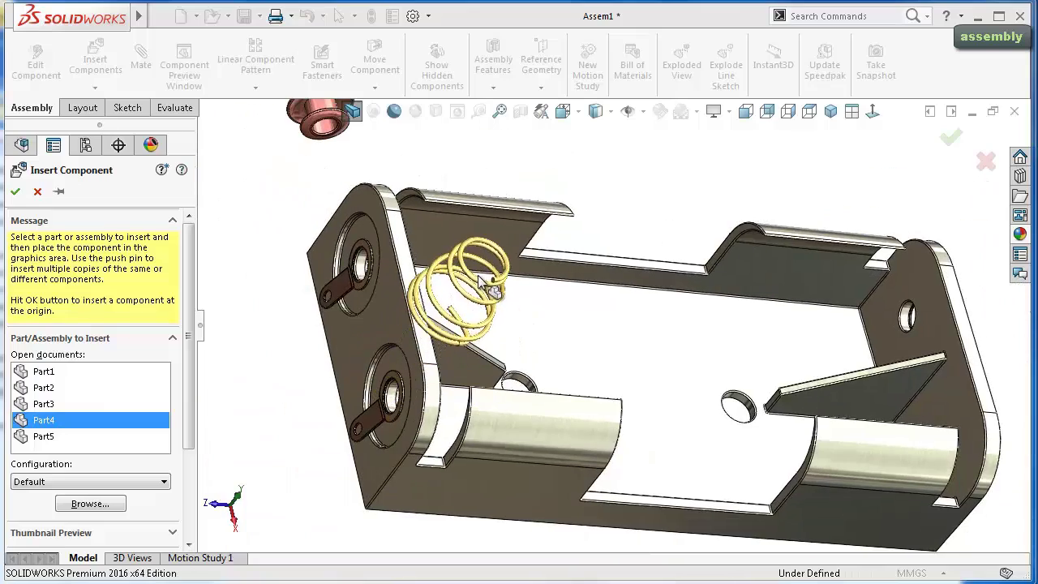
pyautogui.click(426, 339)
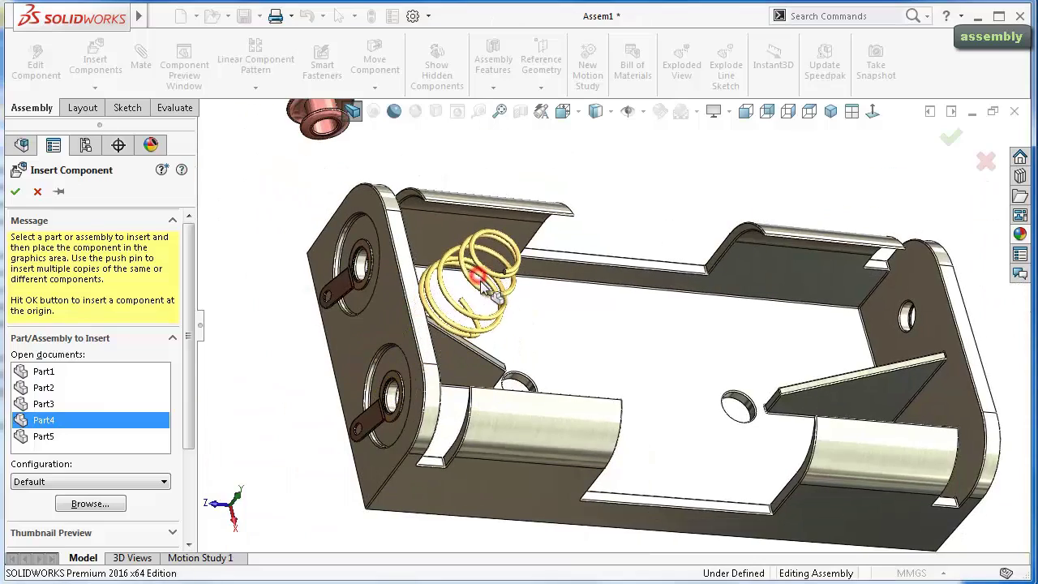
pyautogui.scroll(-3, 427, 334)
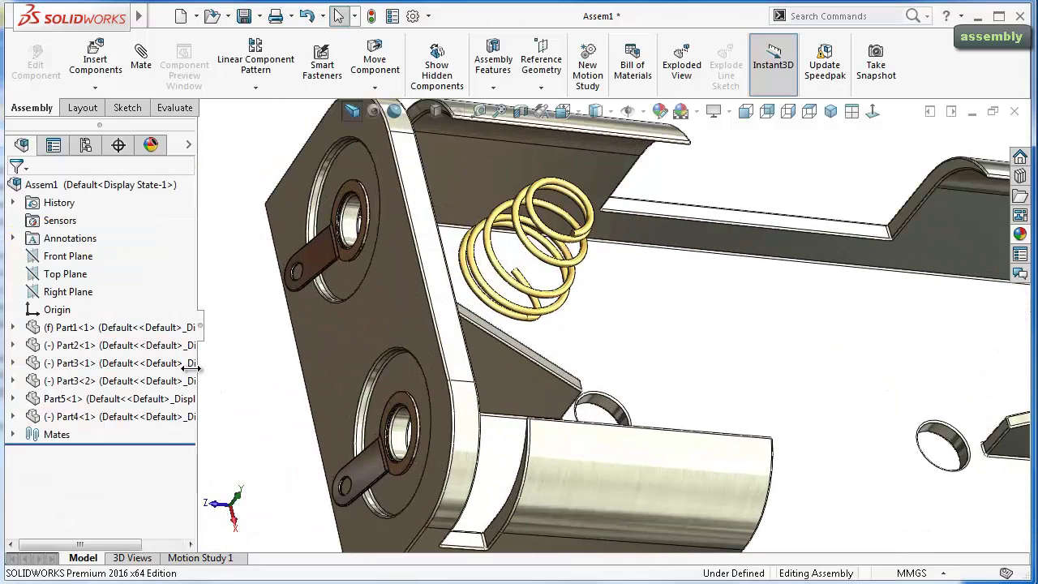
pyautogui.click(13, 417)
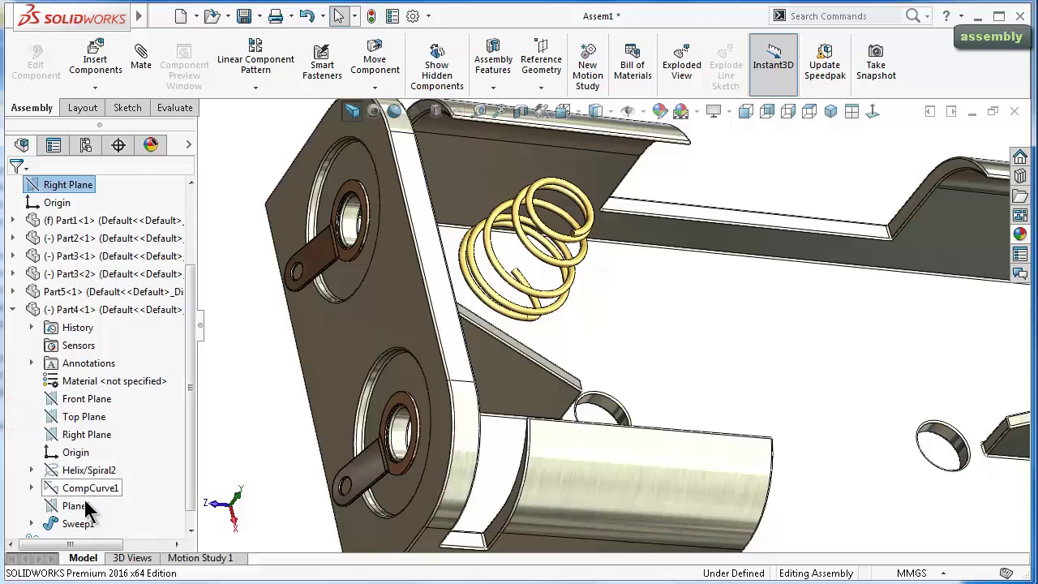
pyautogui.moveTo(192, 472); pyautogui.dragTo(193, 492)
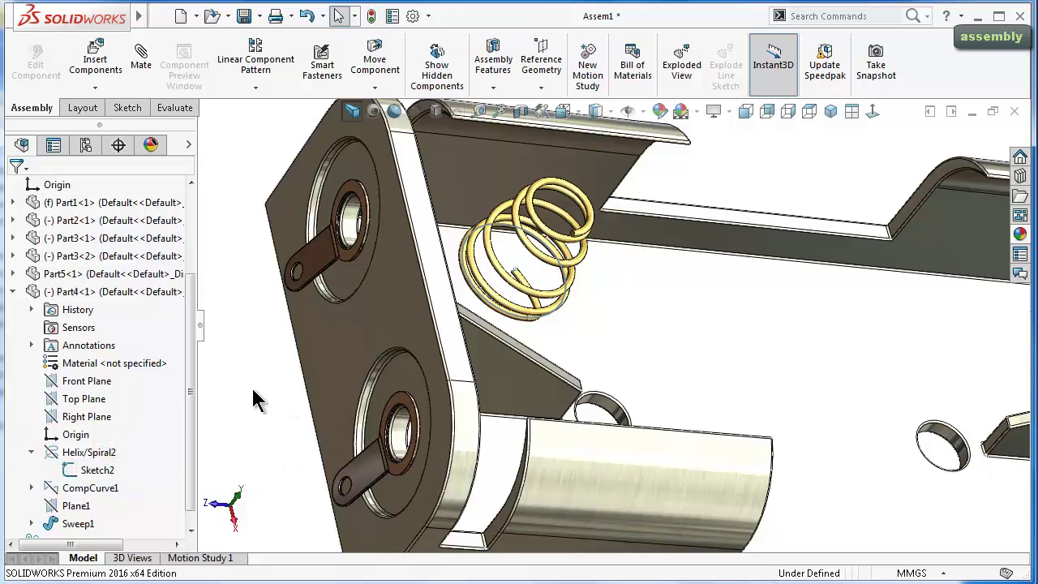
# Mate the spring's end circle concentric with the end-plate hole, flipping its alignment.
pyautogui.scroll(-4, 536, 325)
pyautogui.scroll(-3, 616, 312)
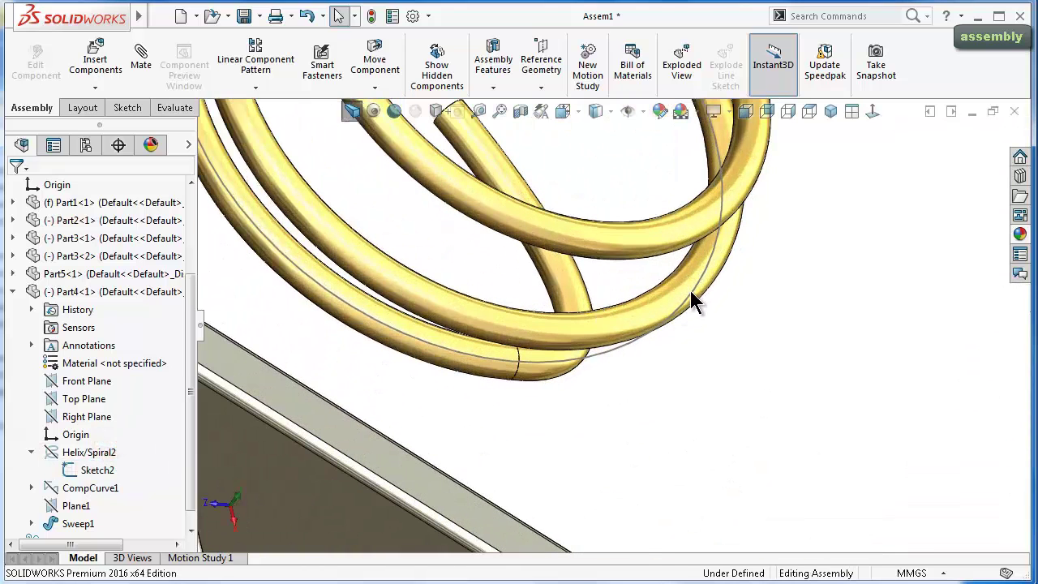
pyautogui.click(772, 225)
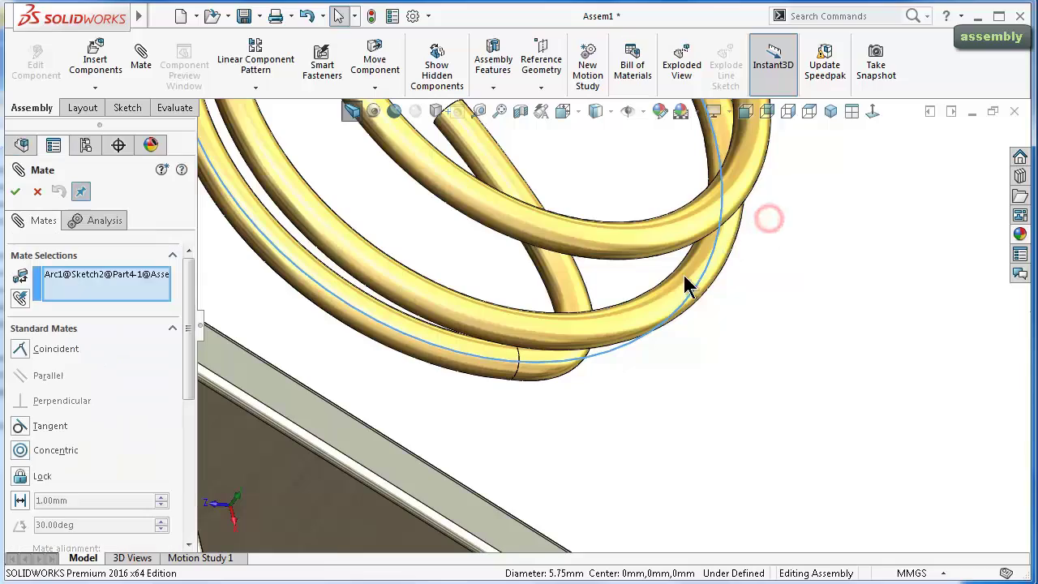
pyautogui.scroll(2, 686, 283)
pyautogui.scroll(3, 644, 297)
pyautogui.scroll(3, 533, 294)
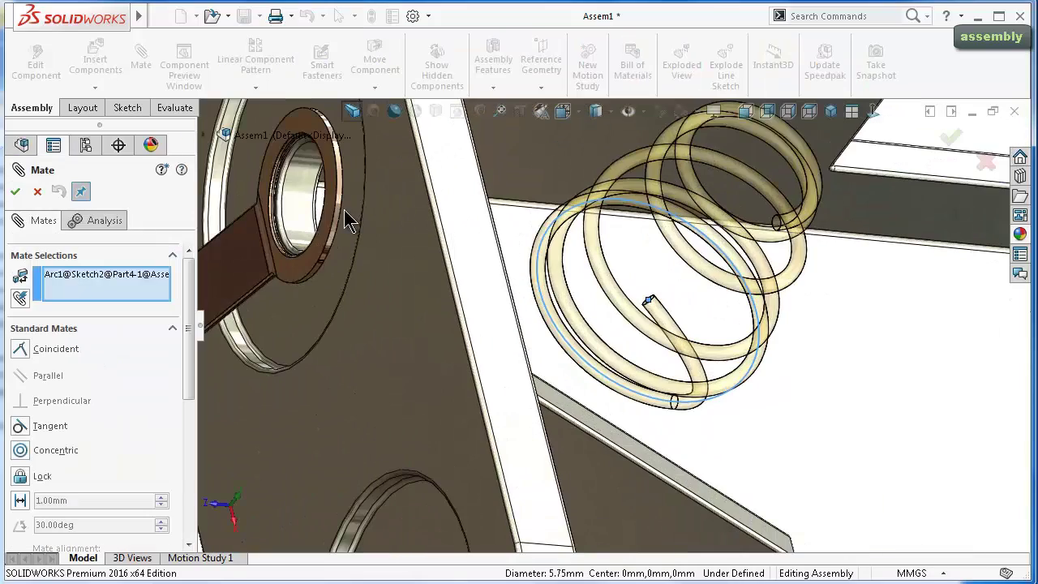
pyautogui.click(298, 203)
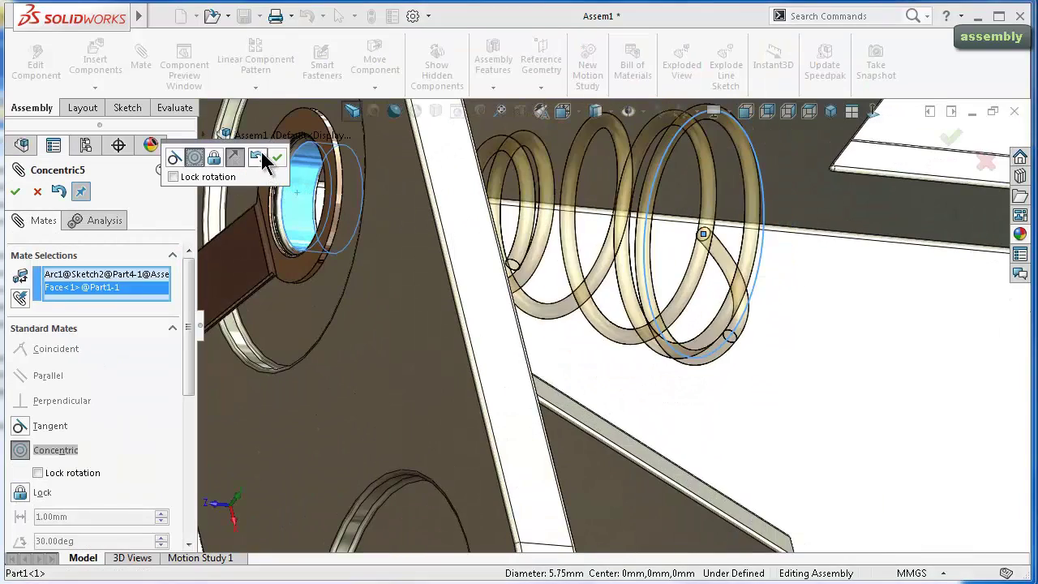
pyautogui.click(237, 158)
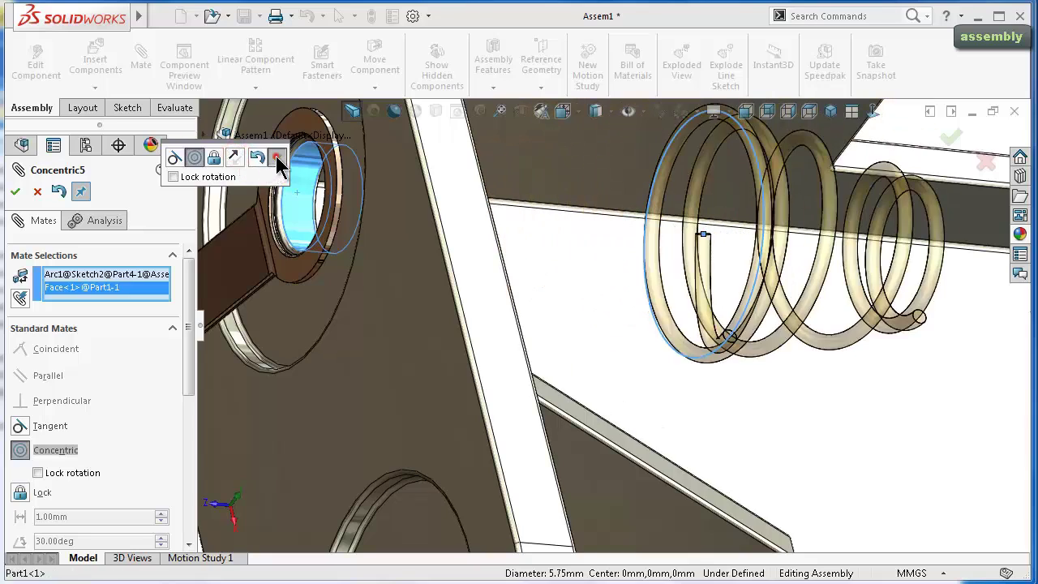
pyautogui.click(277, 159)
# Make the spring coil tangent to the holder's inner wall and close the mate session.
pyautogui.scroll(-3, 762, 309)
pyautogui.scroll(-2, 649, 324)
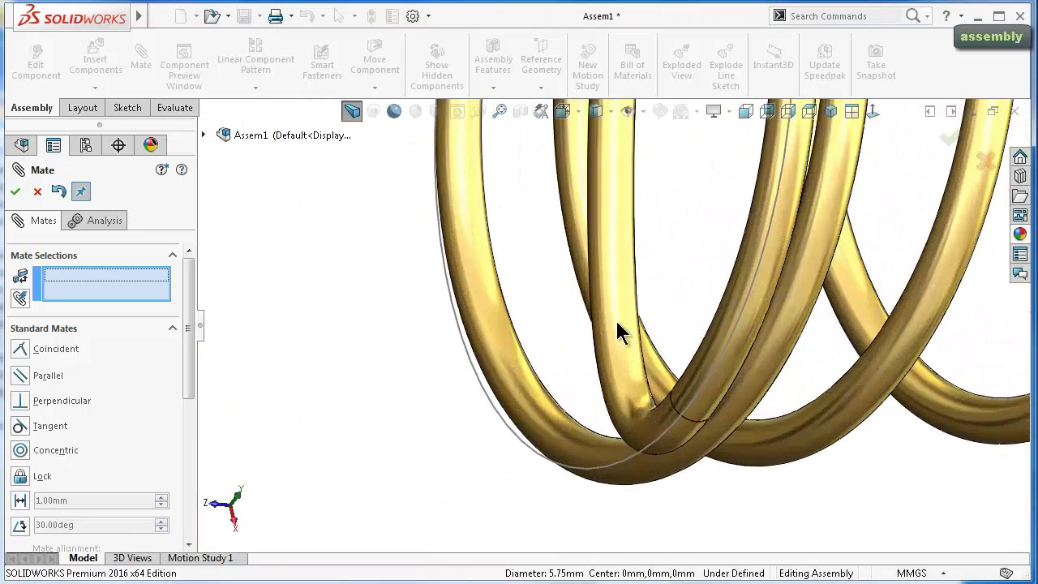
pyautogui.click(598, 334)
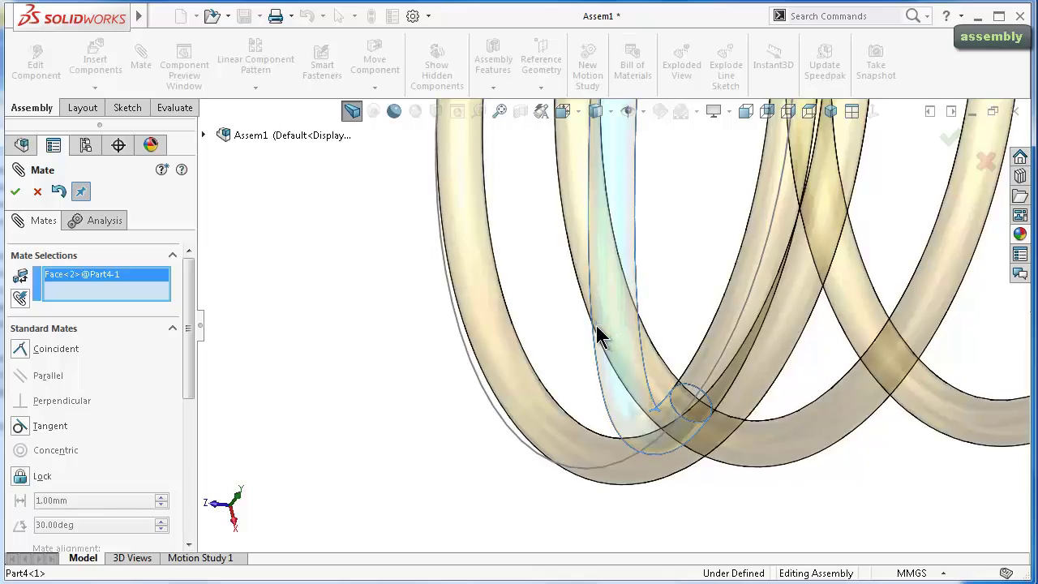
pyautogui.scroll(-2, 592, 337)
pyautogui.scroll(-2, 591, 326)
pyautogui.scroll(-3, 591, 329)
pyautogui.scroll(-2, 592, 335)
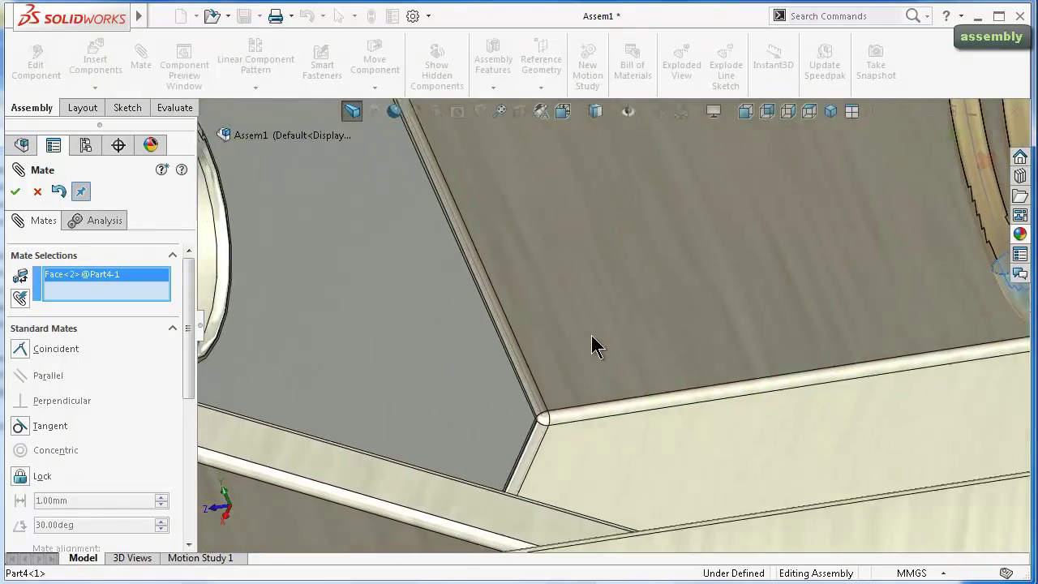
pyautogui.click(463, 343)
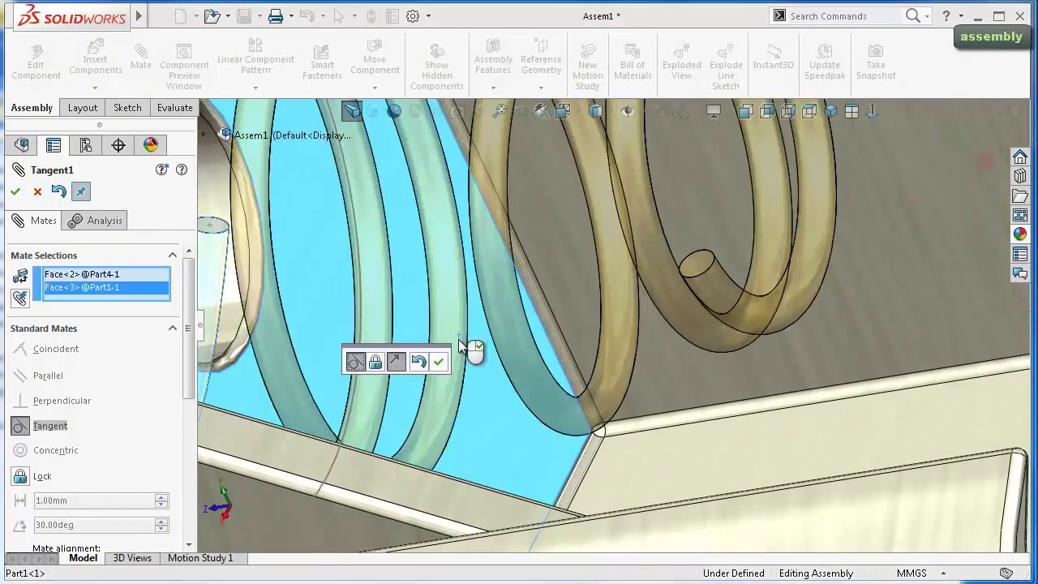
pyautogui.click(438, 361)
pyautogui.scroll(2, 439, 362)
pyautogui.scroll(2, 442, 362)
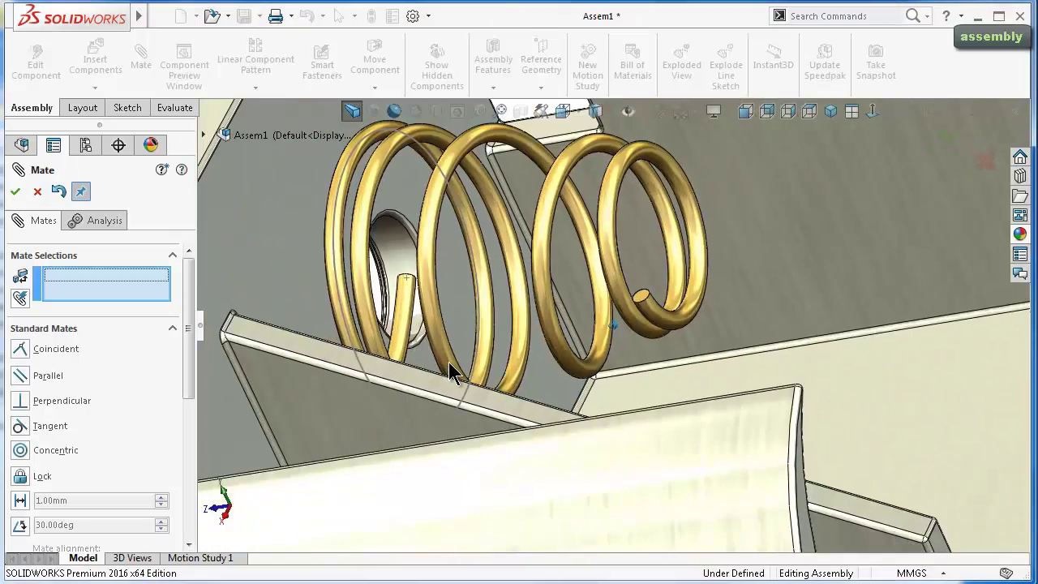
pyautogui.scroll(2, 448, 362)
pyautogui.press('Left')
pyautogui.press('Left')
pyautogui.press('Left')
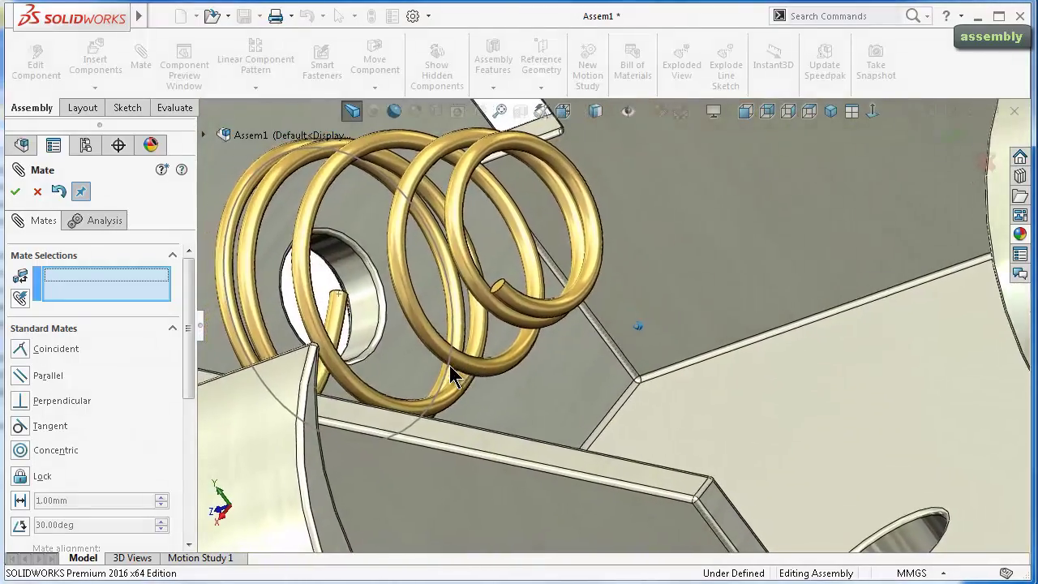
pyautogui.click(37, 191)
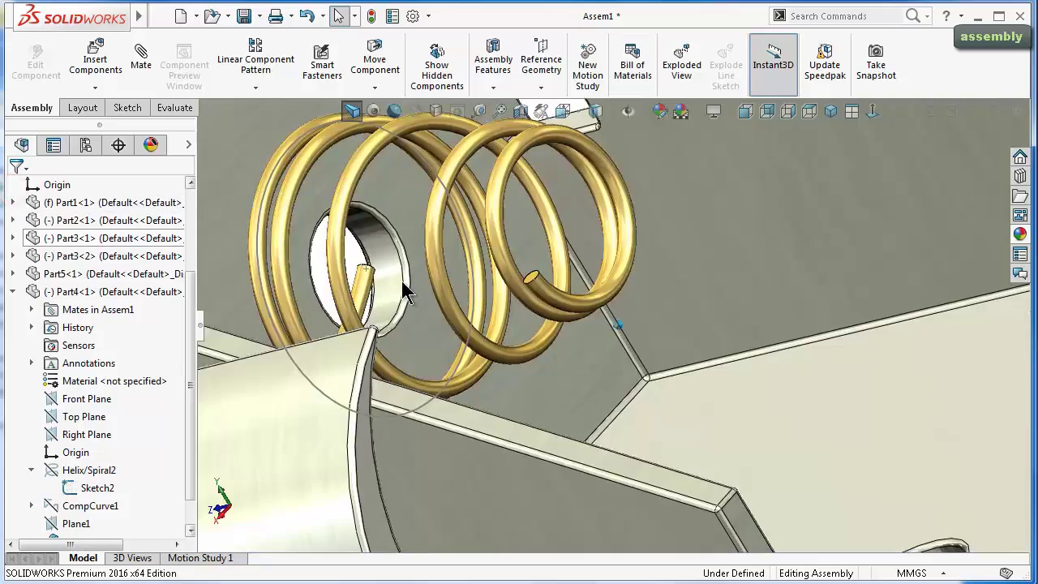
pyautogui.scroll(-2, 405, 296)
pyautogui.scroll(2, 400, 297)
pyautogui.press('Down')
pyautogui.press('Down')
pyautogui.press('Down')
pyautogui.press('Down')
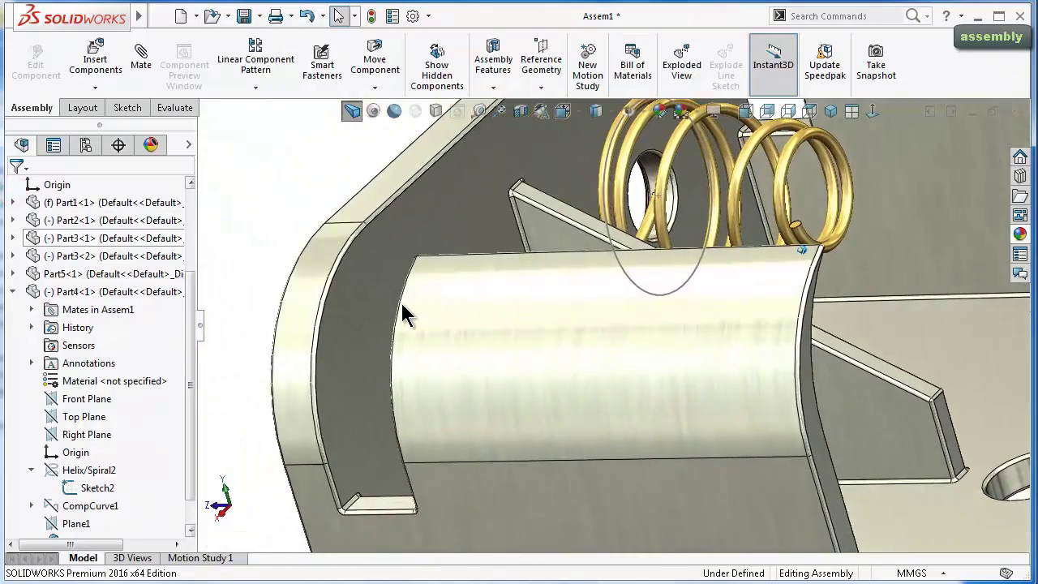
pyautogui.press('Down')
pyautogui.press('Down')
pyautogui.press('Down')
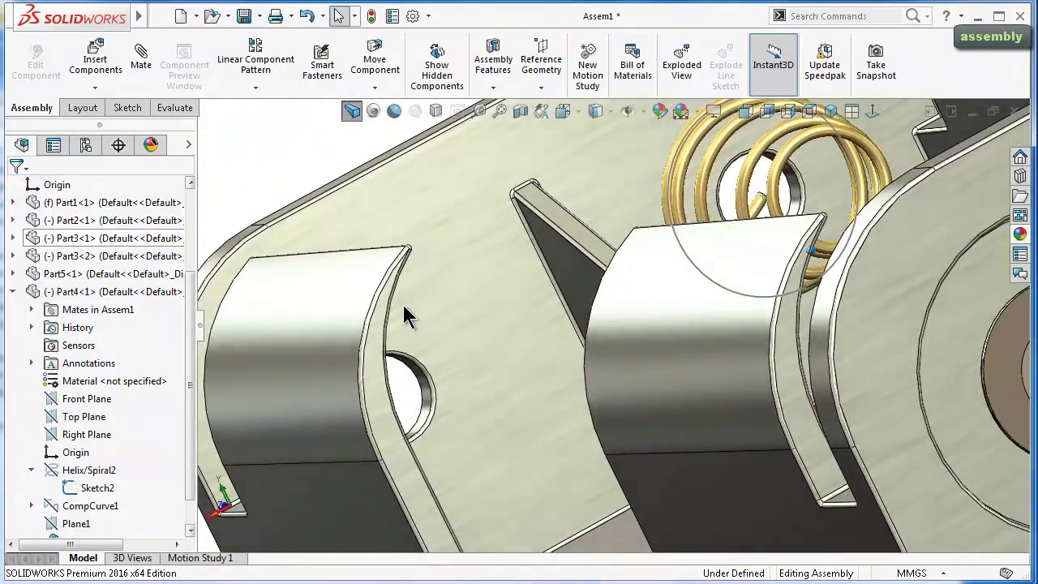
pyautogui.press('Down')
pyautogui.press('Down')
pyautogui.press('Down')
pyautogui.press('Down')
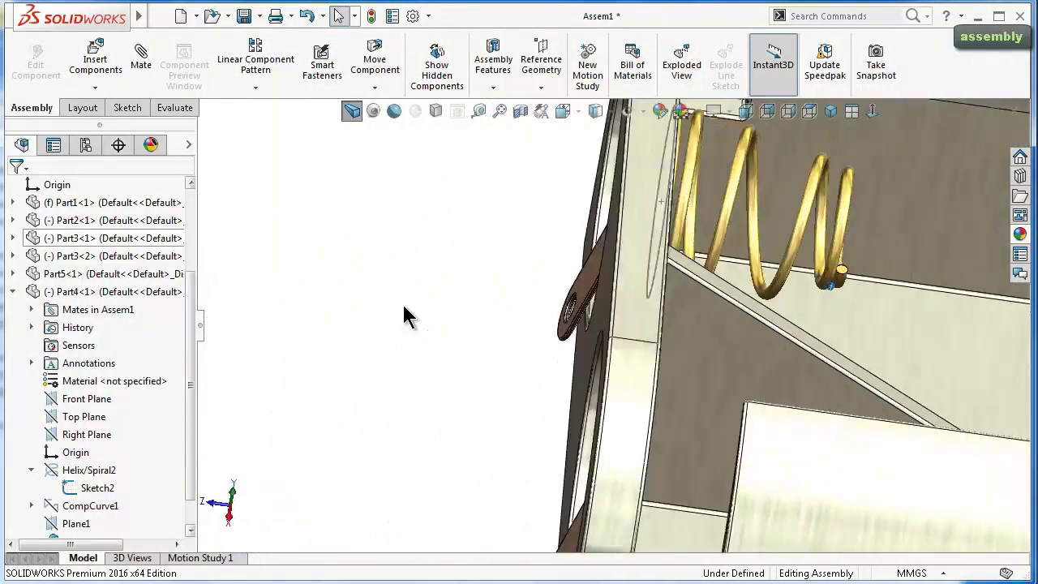
pyautogui.press('Down')
pyautogui.press('Down')
pyautogui.press('Down')
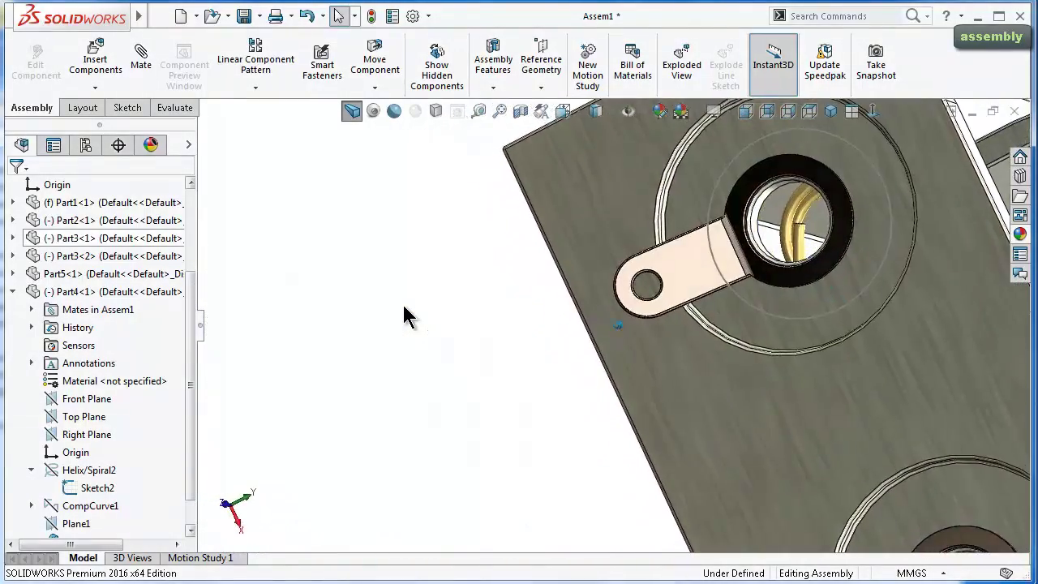
pyautogui.press('Down')
pyautogui.press('Down')
pyautogui.press('Down')
pyautogui.press('Down')
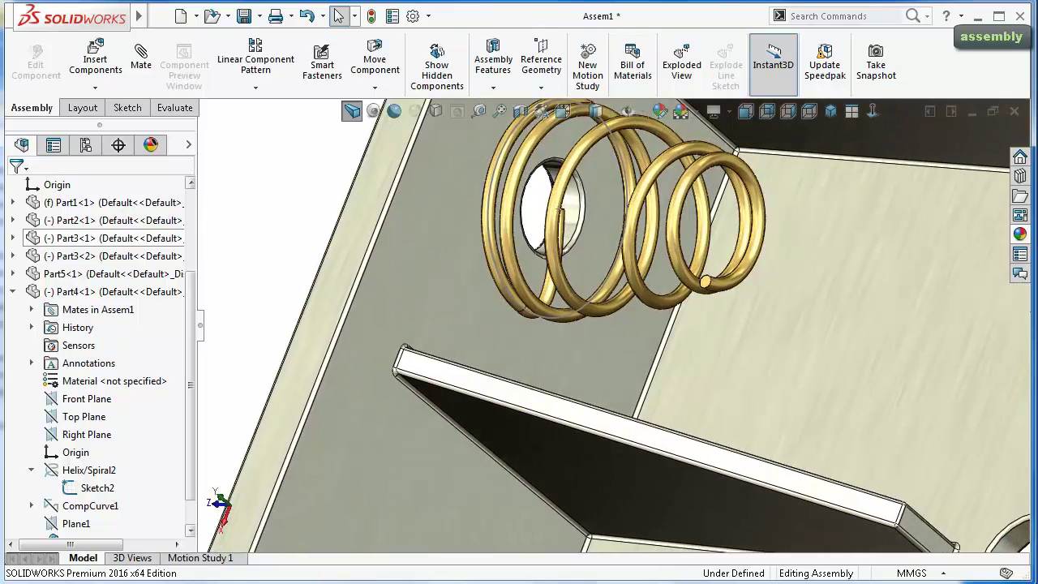
pyautogui.click(679, 308)
# Copy Part4 with its mates, choosing the other end-plate hole for the concentric mate.
pyautogui.rightClick(676, 305)
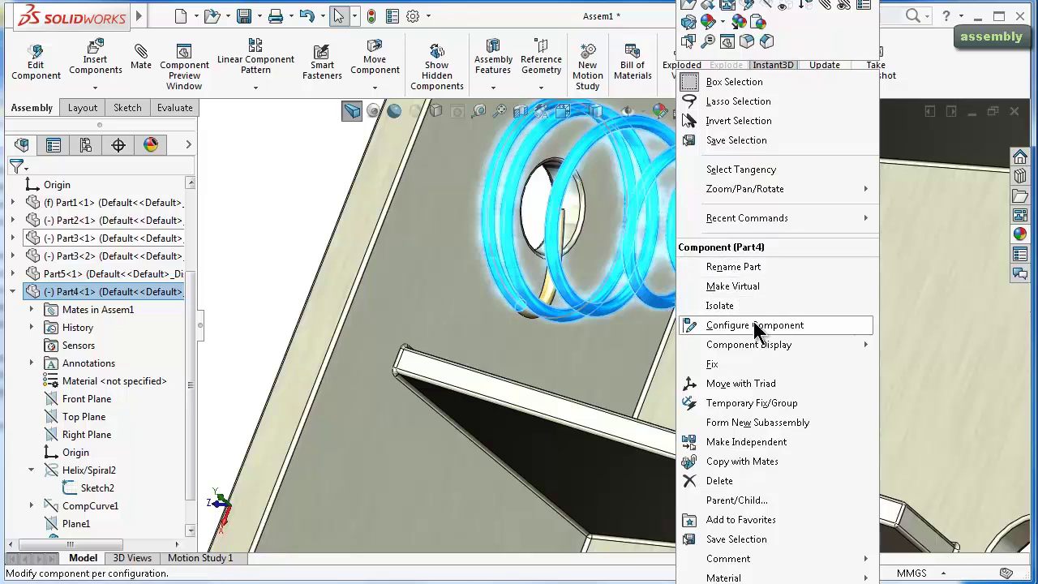
pyautogui.click(798, 465)
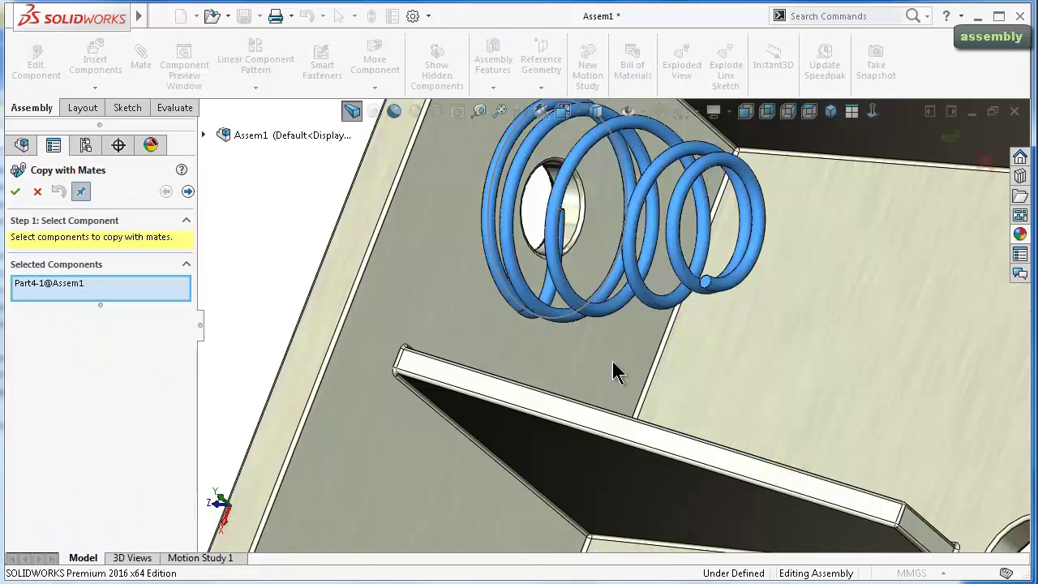
pyautogui.click(187, 192)
pyautogui.scroll(3, 768, 315)
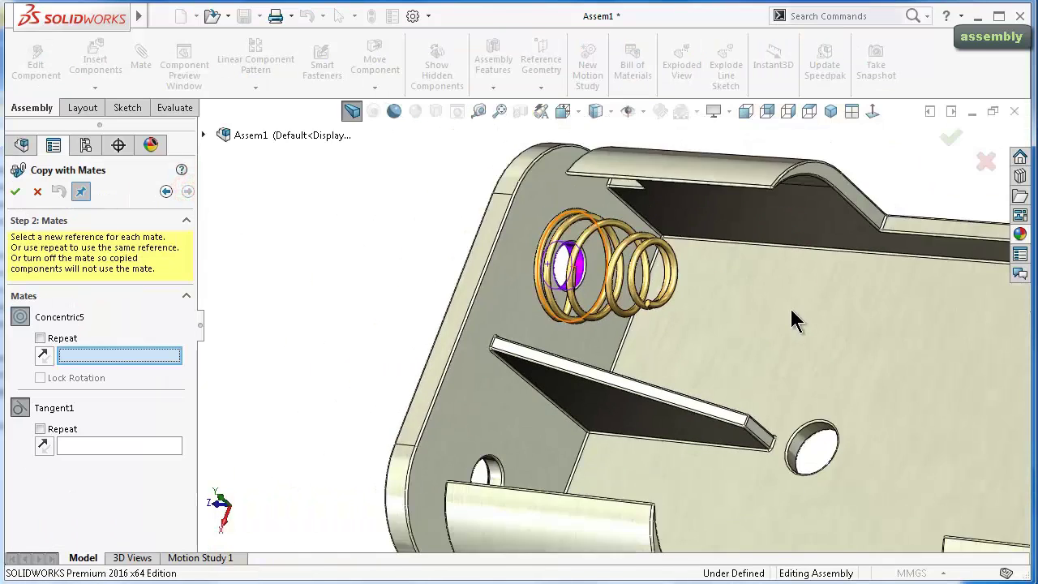
pyautogui.scroll(3, 790, 307)
pyautogui.scroll(2, 811, 351)
pyautogui.scroll(-2, 811, 354)
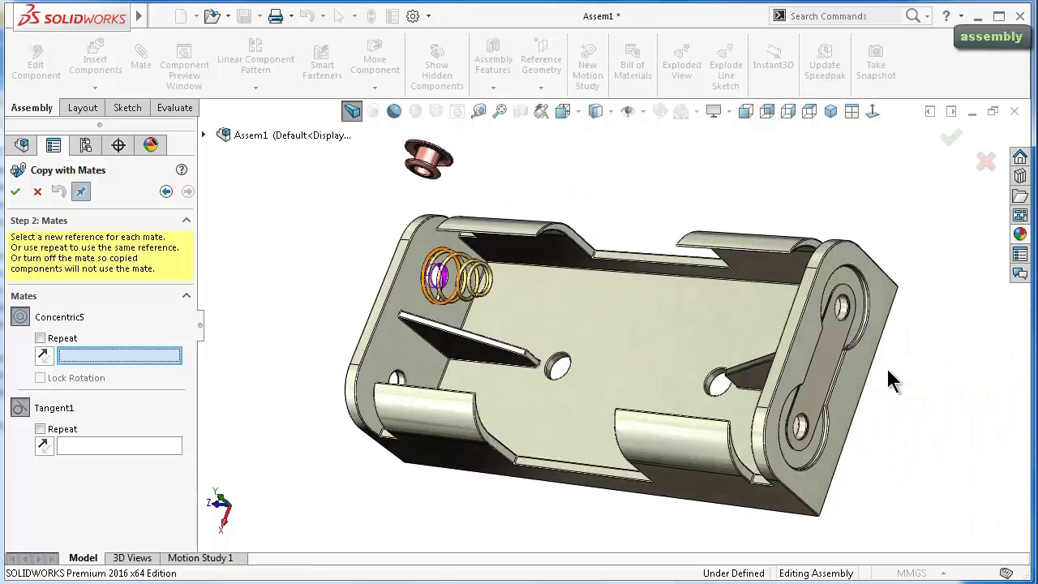
pyautogui.scroll(-3, 886, 366)
pyautogui.scroll(-3, 766, 431)
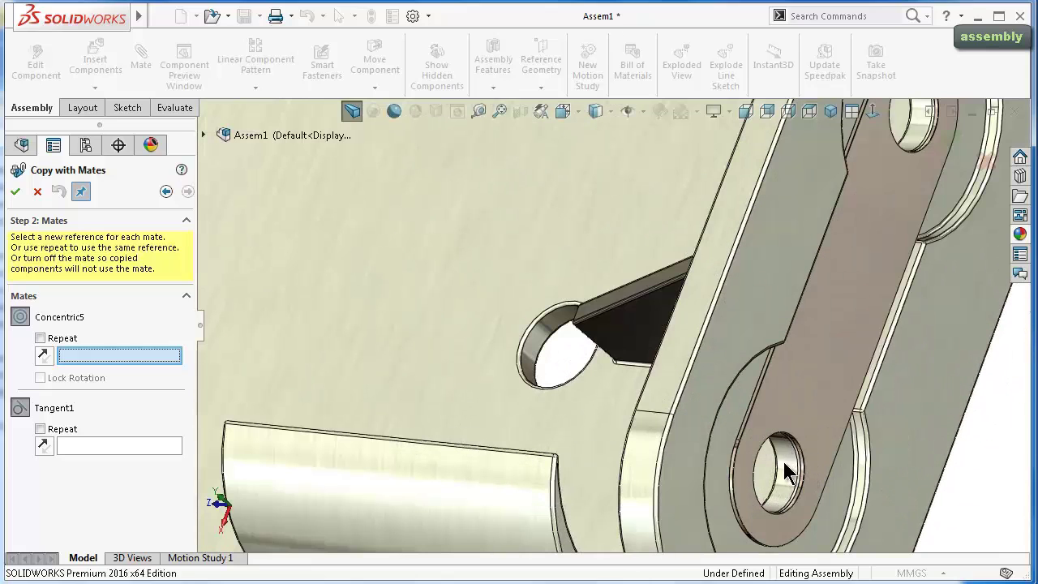
pyautogui.click(783, 466)
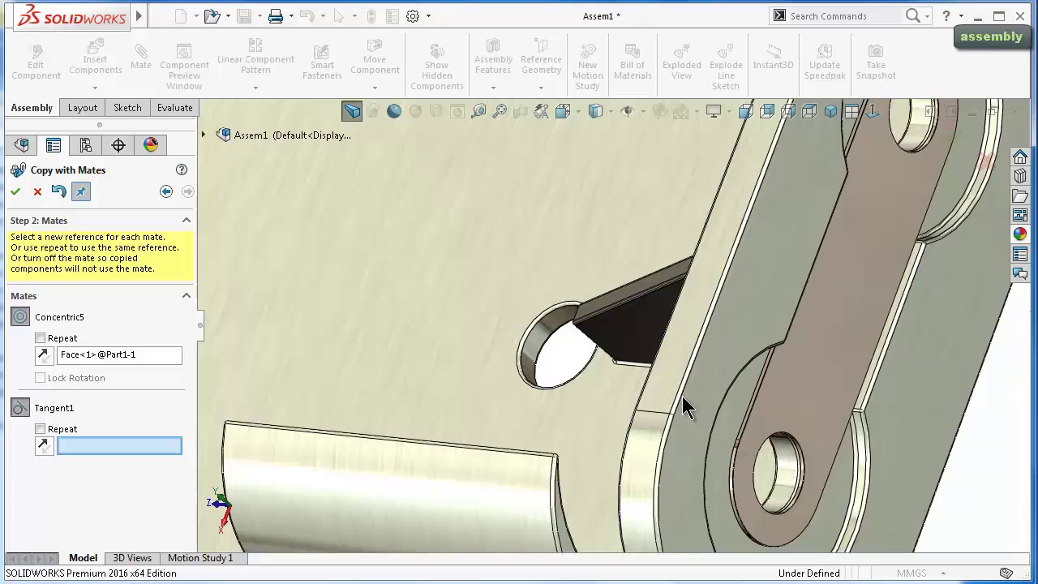
# Flip the copied spring's alignment so it sits through the hole, and finish the copy.
pyautogui.moveTo(684, 408)
pyautogui.mouseDown(button='middle')
pyautogui.moveTo(695, 425)
pyautogui.moveTo(727, 408)
pyautogui.moveTo(592, 393)
pyautogui.mouseUp(button='middle')
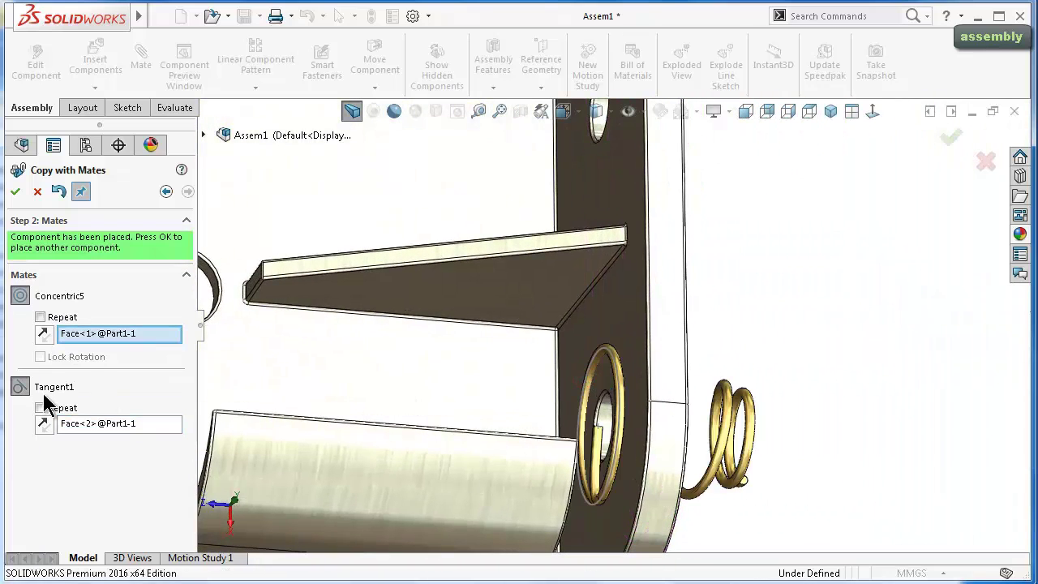
pyautogui.click(44, 424)
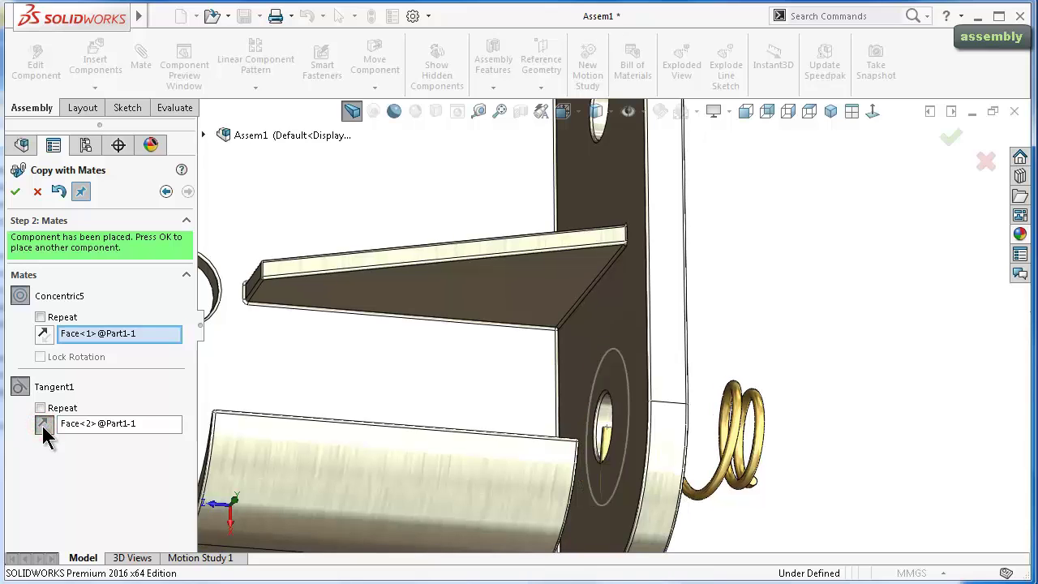
pyautogui.click(44, 425)
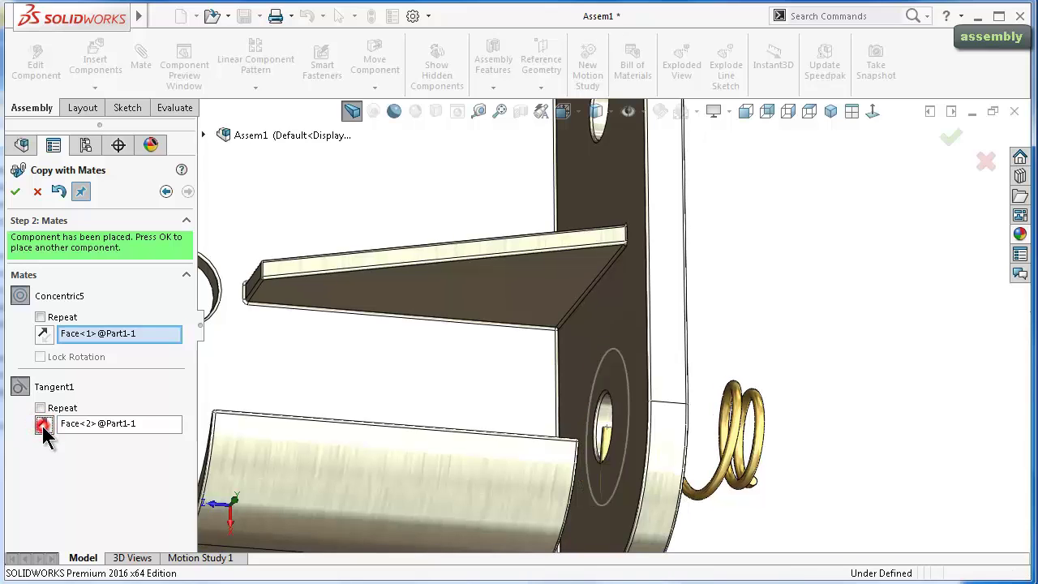
pyautogui.click(44, 335)
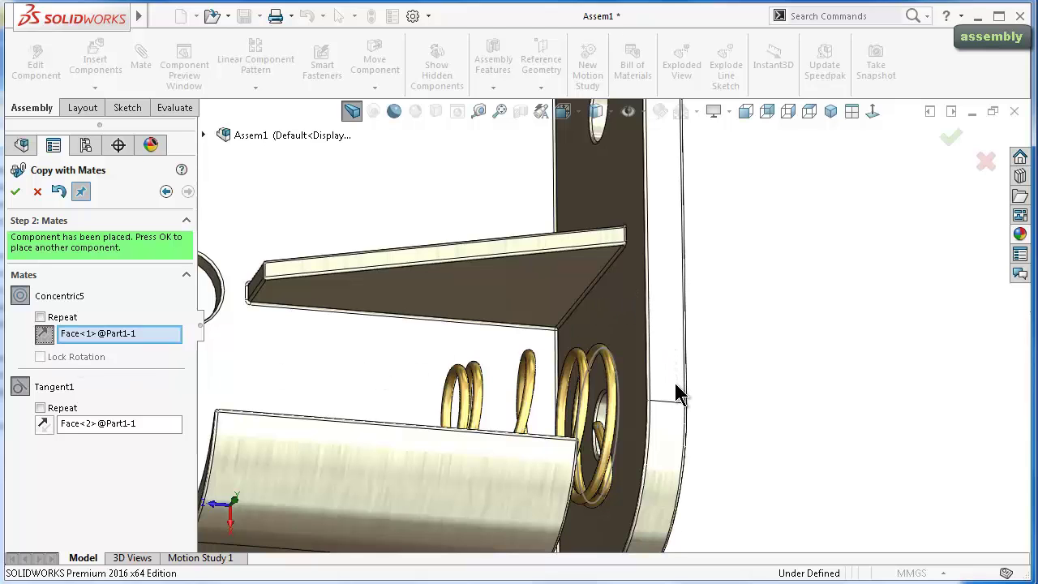
pyautogui.click(16, 192)
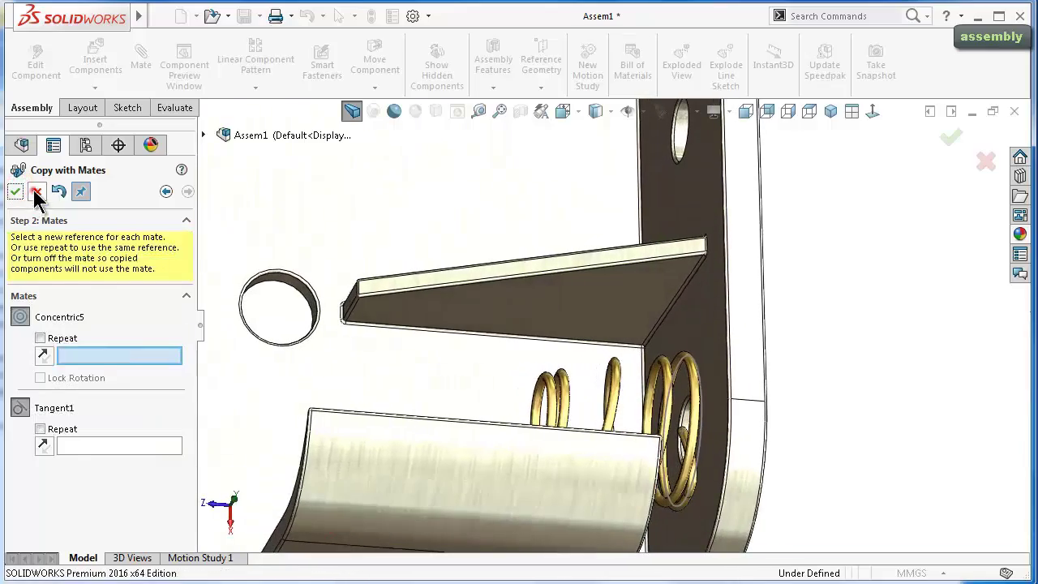
pyautogui.click(36, 192)
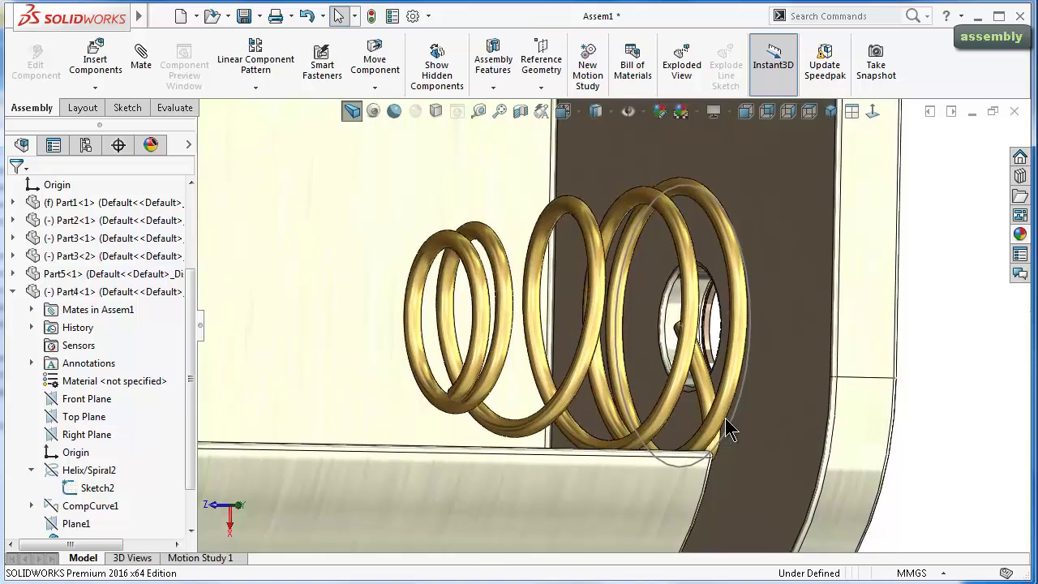
# Hide the copied spring's helix sketch.
pyautogui.click(730, 423)
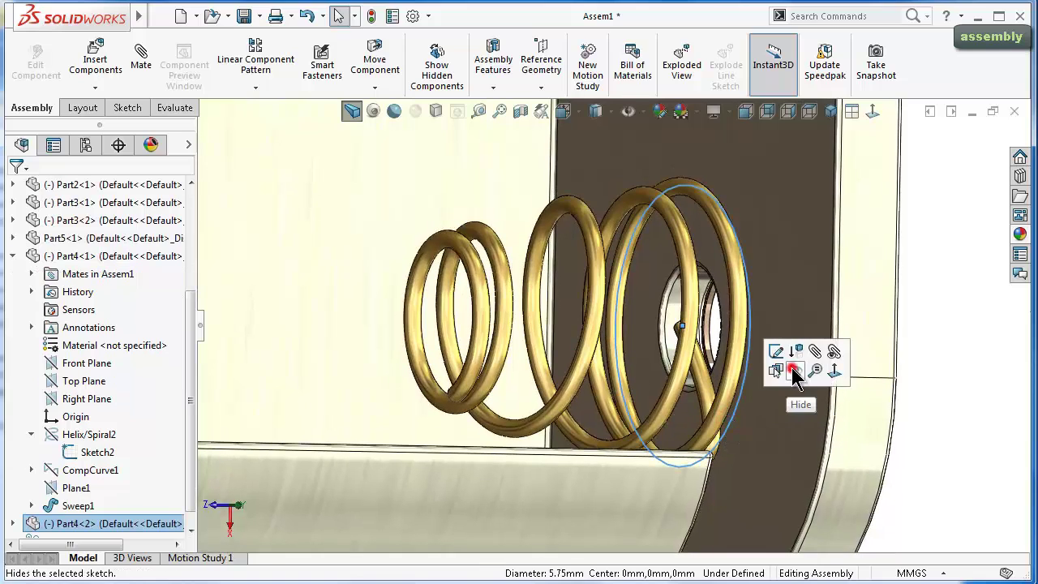
pyautogui.click(795, 371)
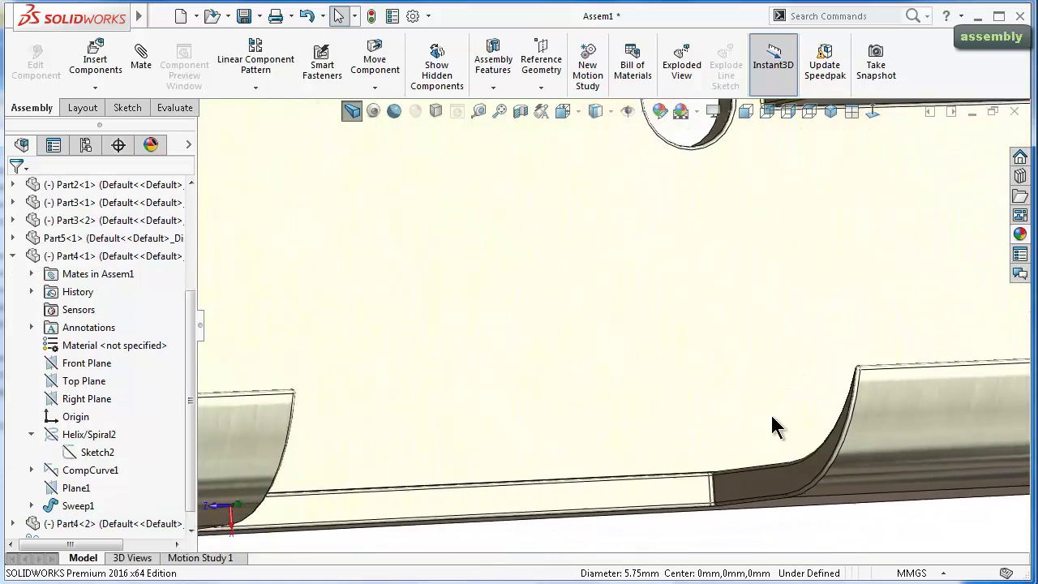
pyautogui.moveTo(770, 413)
pyautogui.mouseDown(button='middle')
pyautogui.moveTo(444, 330)
pyautogui.moveTo(430, 347)
pyautogui.moveTo(538, 401)
pyautogui.moveTo(475, 447)
pyautogui.mouseUp(button='middle')
pyautogui.scroll(-5, 302, 519)
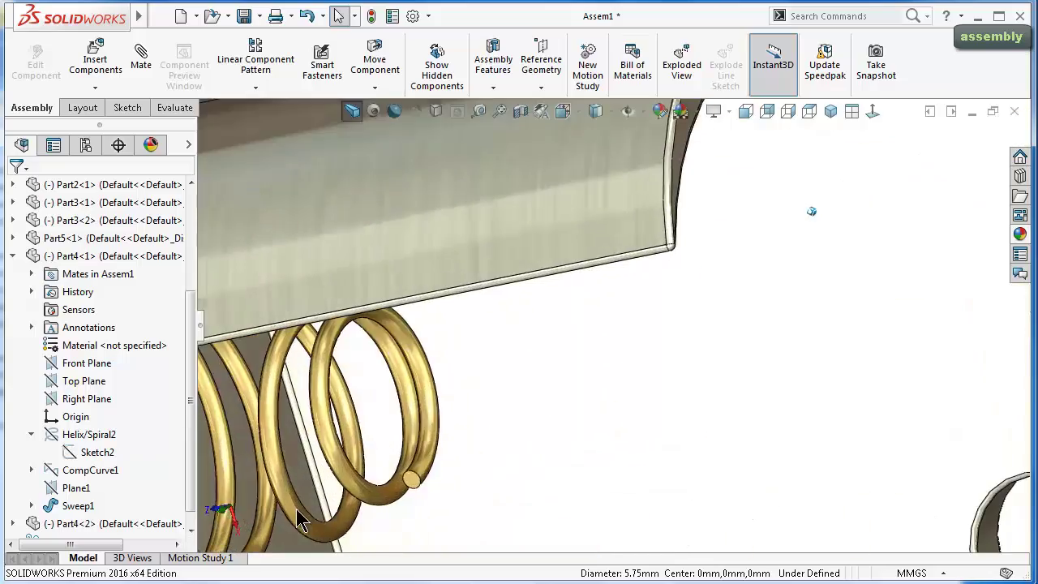
pyautogui.scroll(3, 302, 519)
pyautogui.moveTo(302, 519)
pyautogui.mouseDown(button='middle')
pyautogui.moveTo(348, 514)
pyautogui.moveTo(417, 553)
pyautogui.mouseUp(button='middle')
pyautogui.scroll(-3, 343, 514)
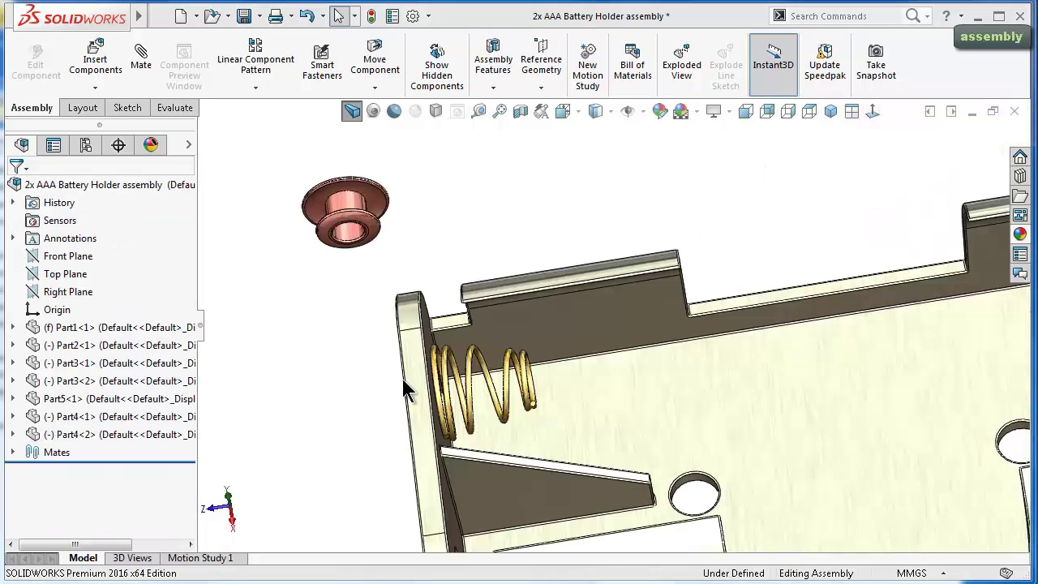
pyautogui.moveTo(401, 376); pyautogui.dragTo(345, 374, button='right')
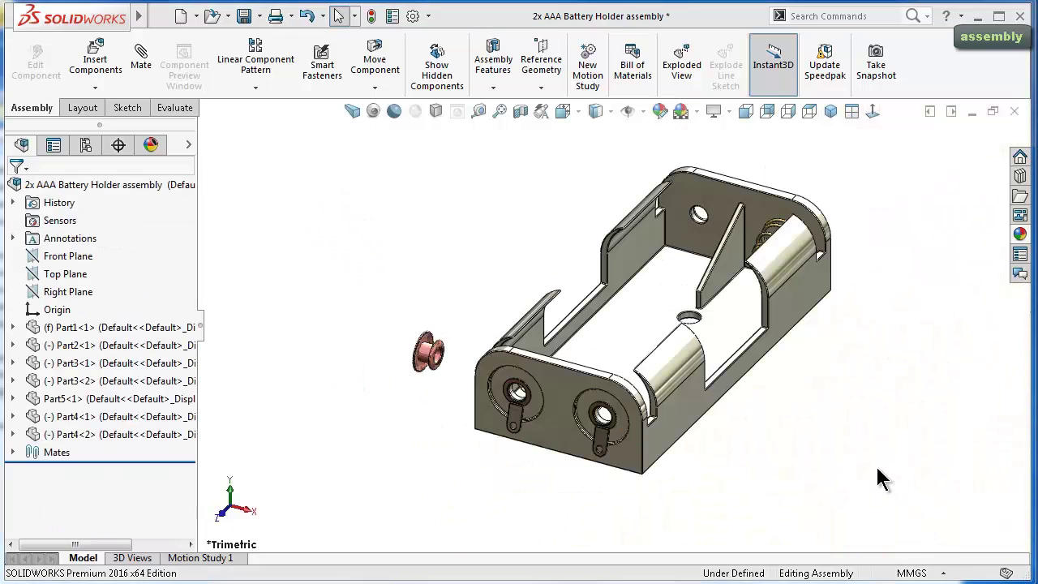
pyautogui.moveTo(721, 455); pyautogui.dragTo(614, 438, button='middle')
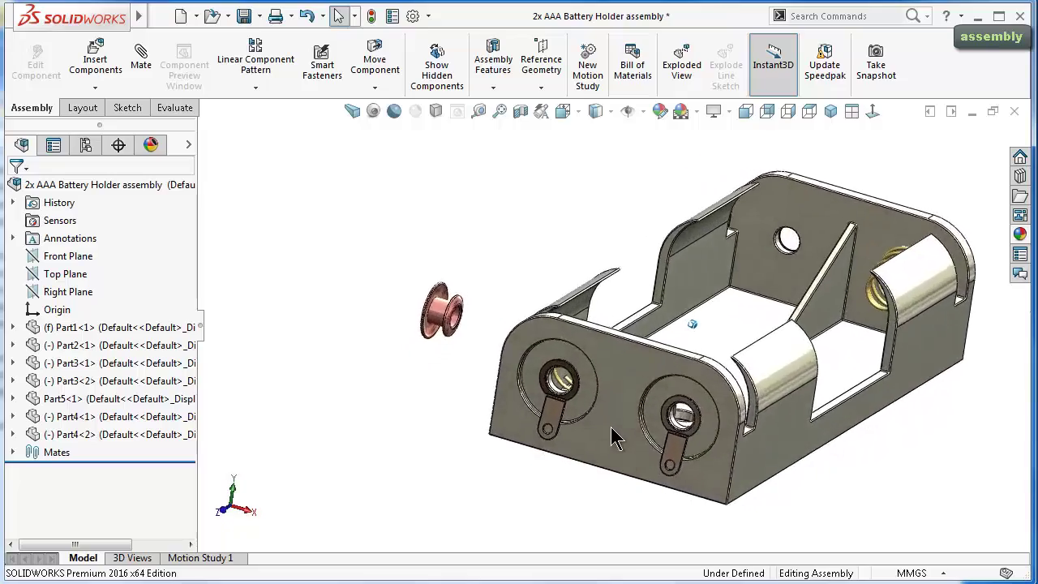
pyautogui.scroll(-3, 614, 438)
# Start a sketch on the front end plate face, viewed normal to it.
pyautogui.click(724, 459)
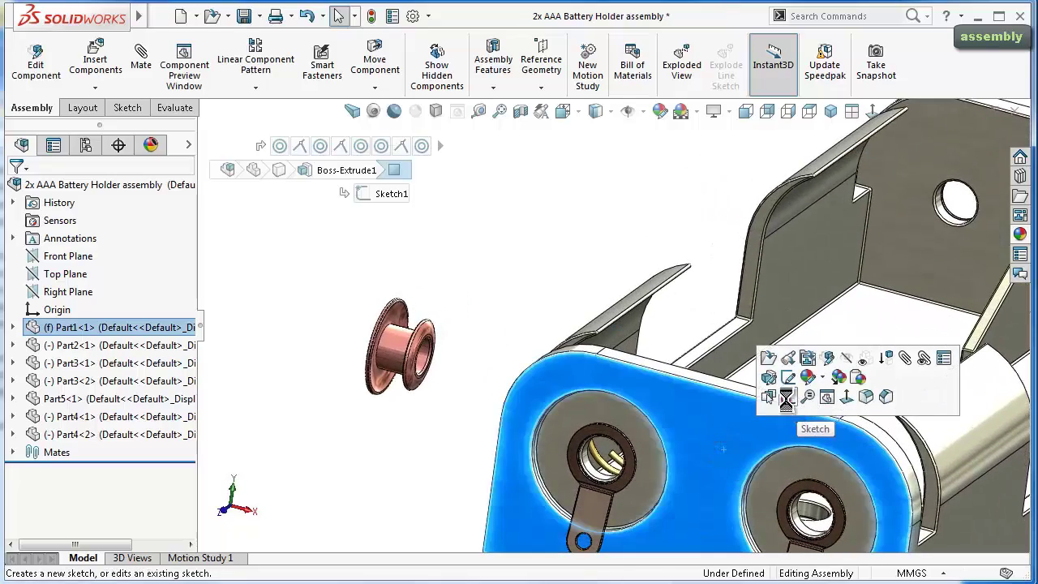
pyautogui.click(786, 397)
pyautogui.click(872, 111)
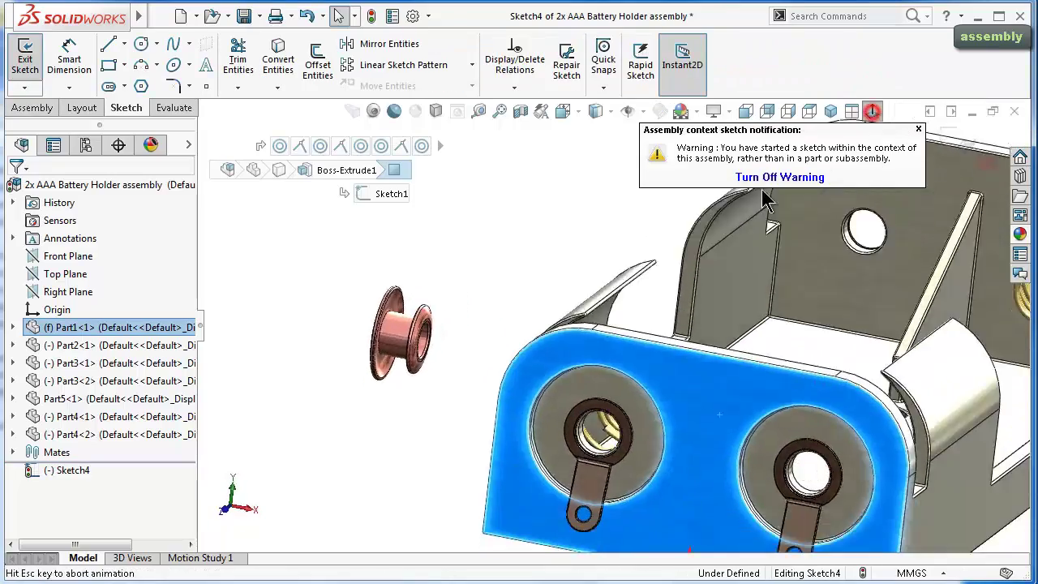
pyautogui.scroll(-3, 637, 379)
pyautogui.scroll(-3, 636, 379)
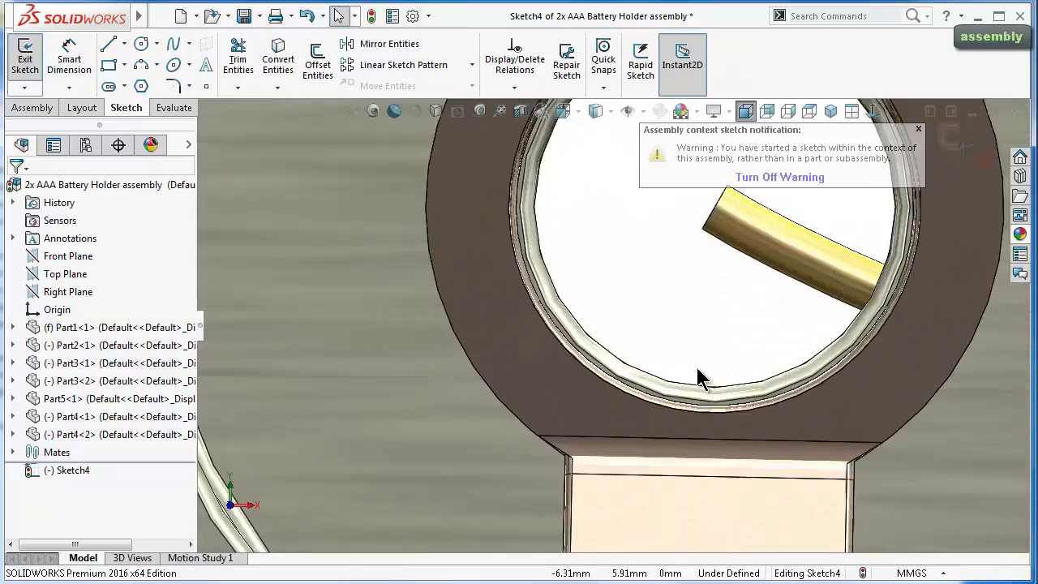
pyautogui.scroll(-2, 695, 373)
pyautogui.moveTo(691, 374); pyautogui.dragTo(686, 384, button='middle')
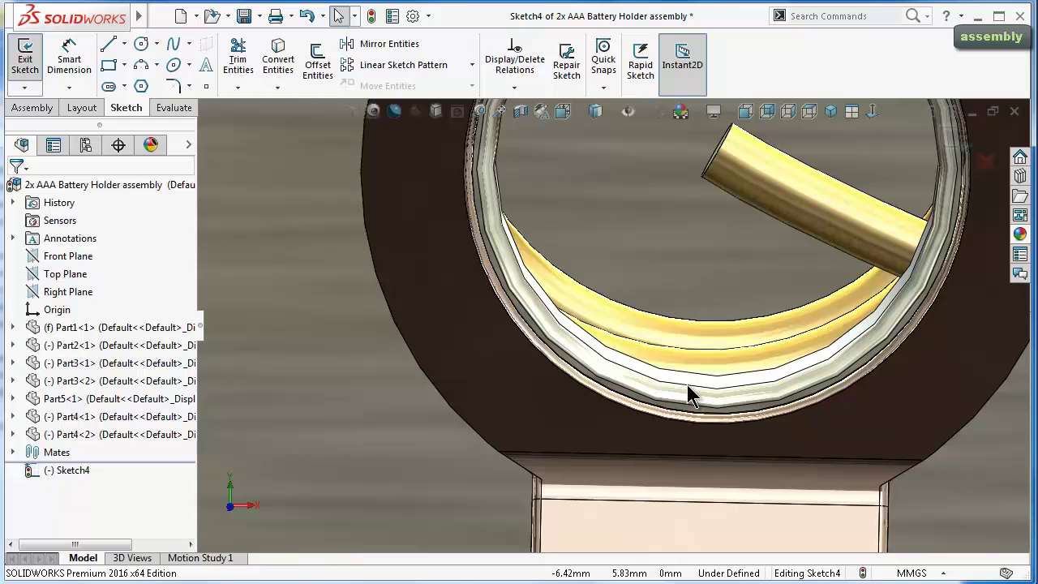
# Project both terminal holes' circular edges into the sketch.
pyautogui.click(687, 386)
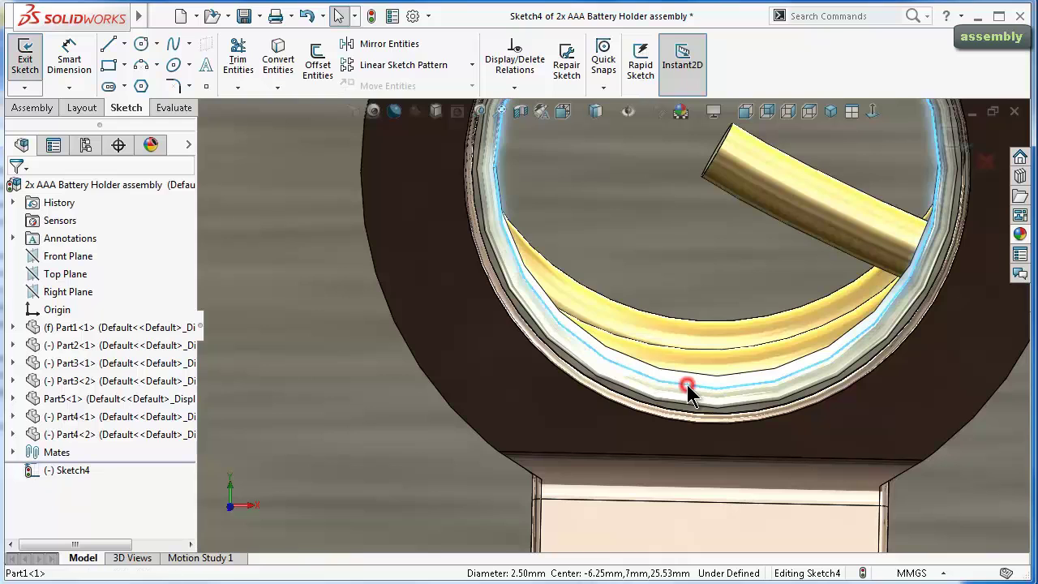
pyautogui.click(281, 68)
pyautogui.scroll(-2, 795, 412)
pyautogui.scroll(-2, 871, 476)
pyautogui.scroll(-2, 871, 476)
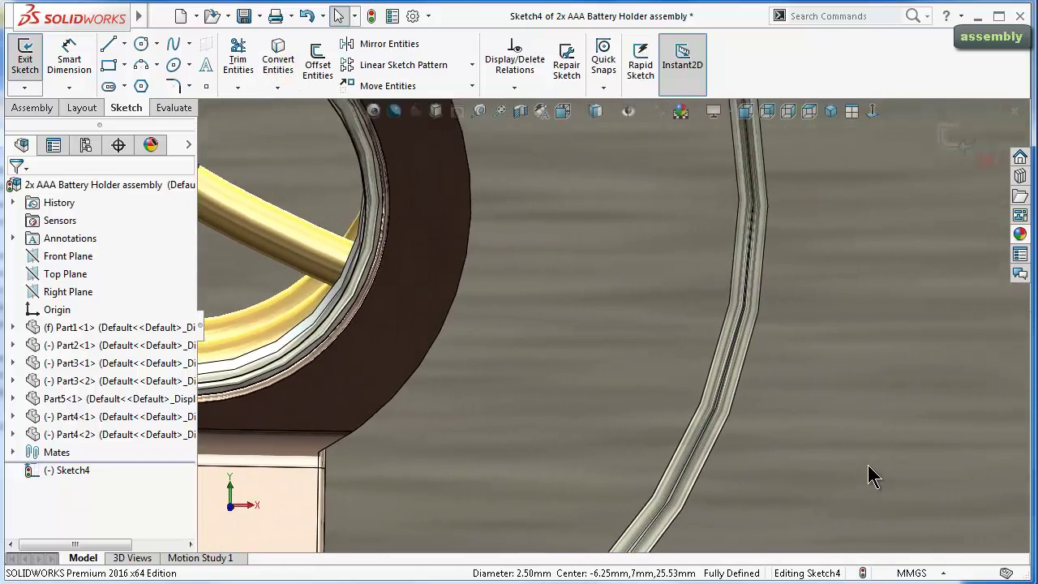
pyautogui.hotkey('ctrl', 'Left')
pyautogui.hotkey('ctrl', 'Left')
pyautogui.hotkey('ctrl', 'Left')
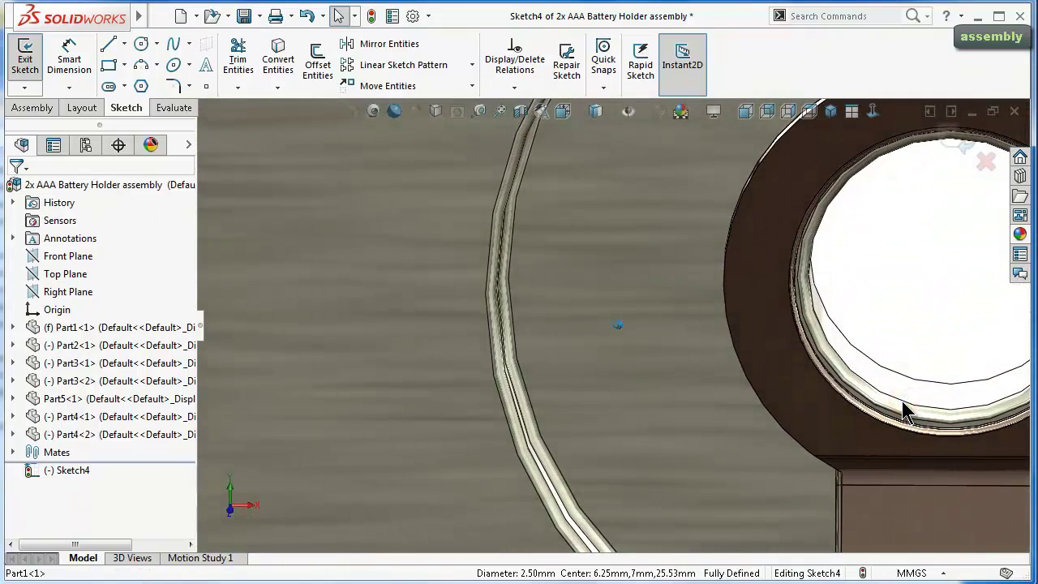
pyautogui.click(902, 400)
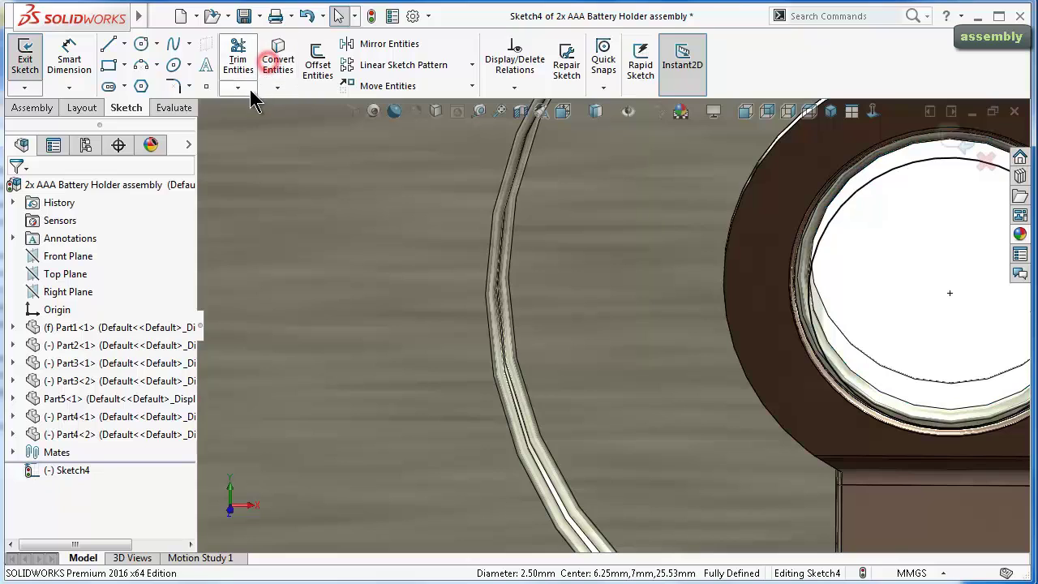
# Create a Through All assembly cut from the sketch, then view the holder from the front.
pyautogui.click(40, 110)
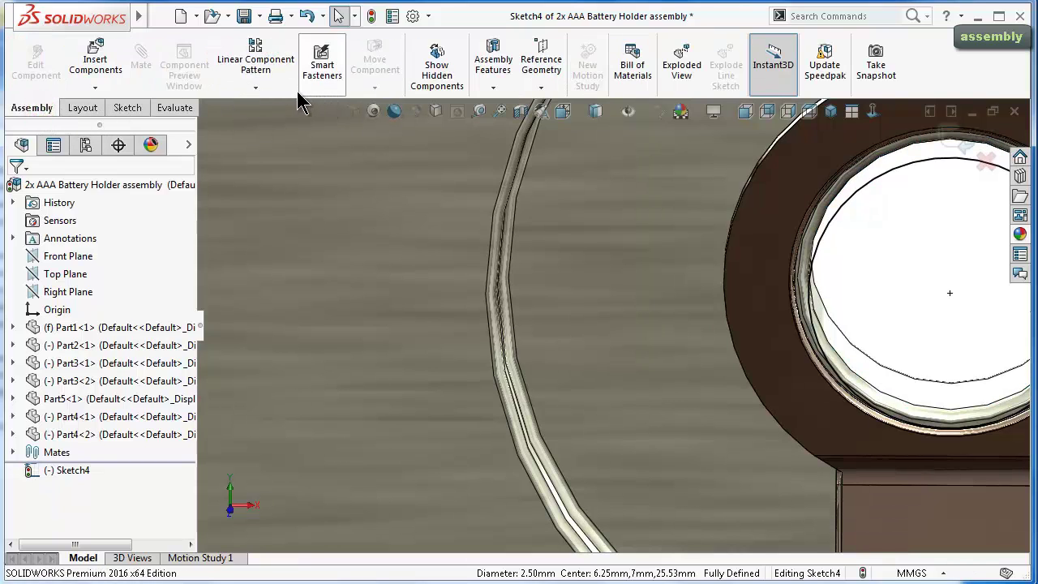
pyautogui.click(480, 95)
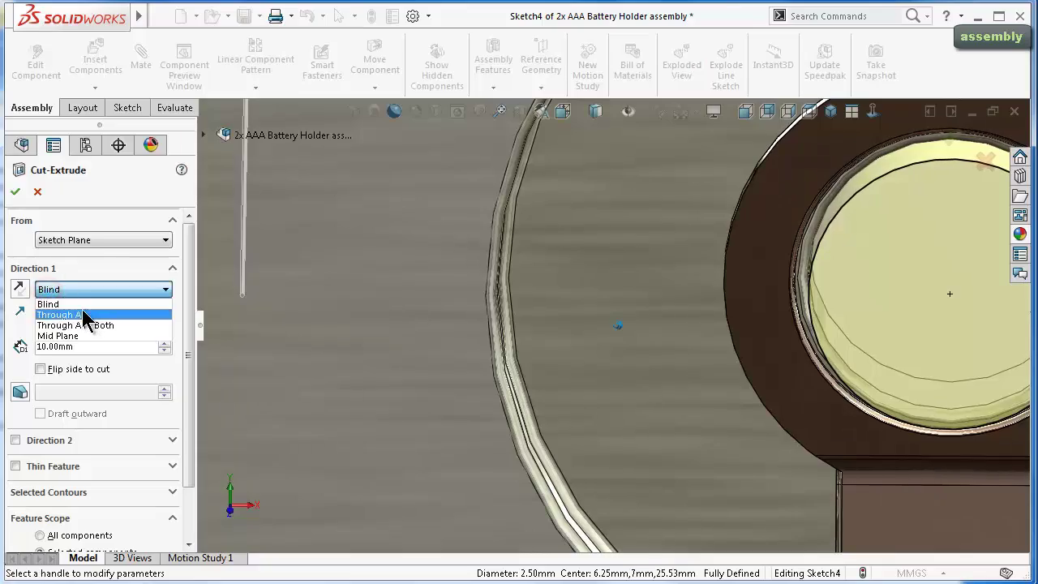
pyautogui.click(87, 316)
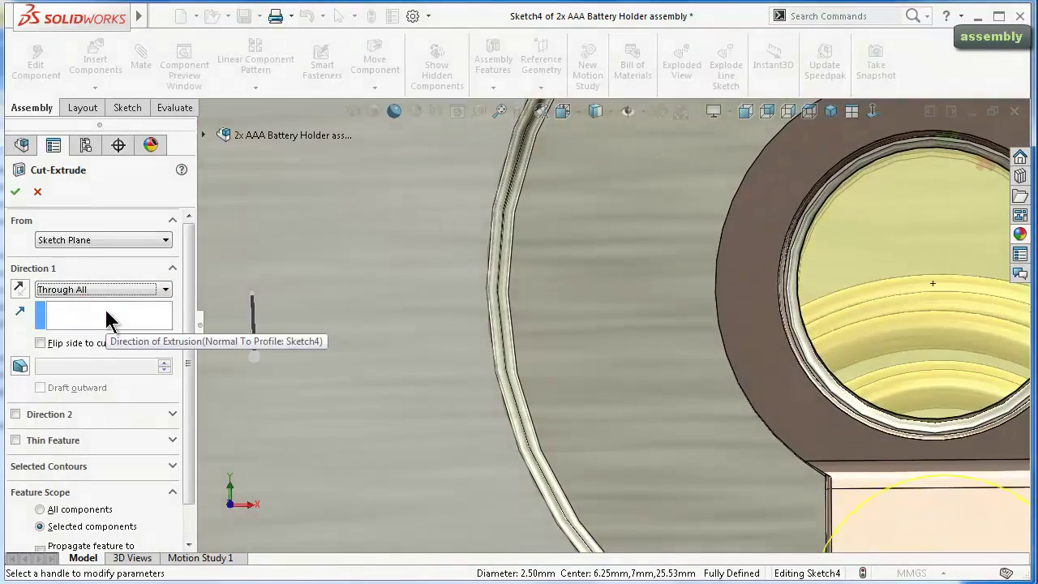
pyautogui.press('f')
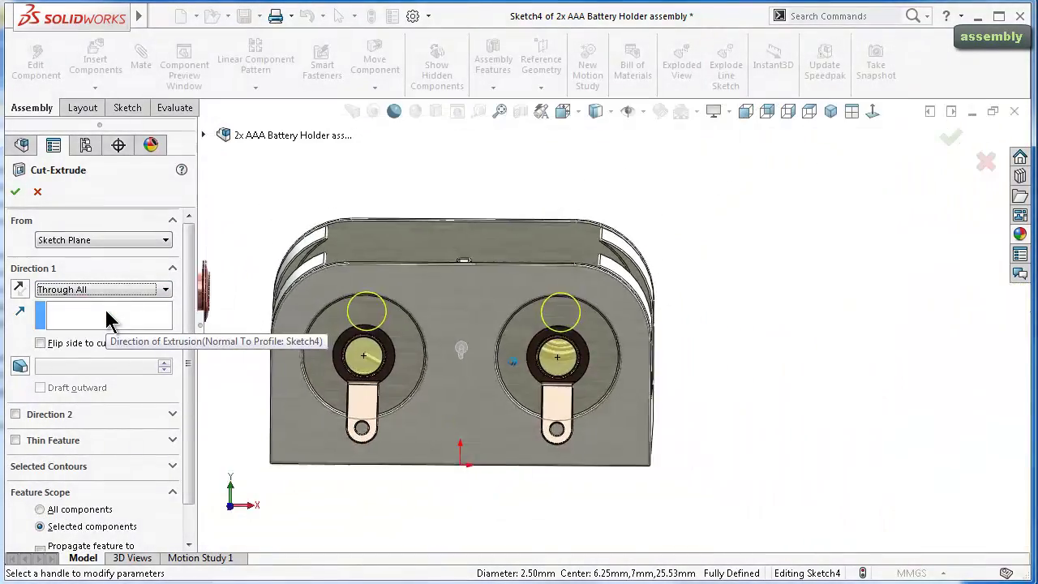
pyautogui.hotkey('ctrl', '7')
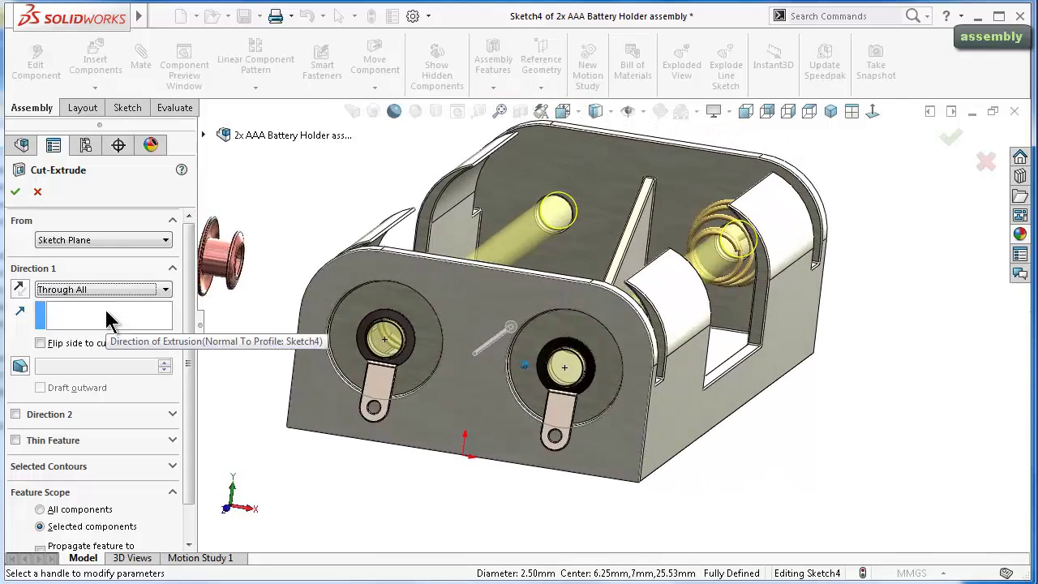
pyautogui.press('Return')
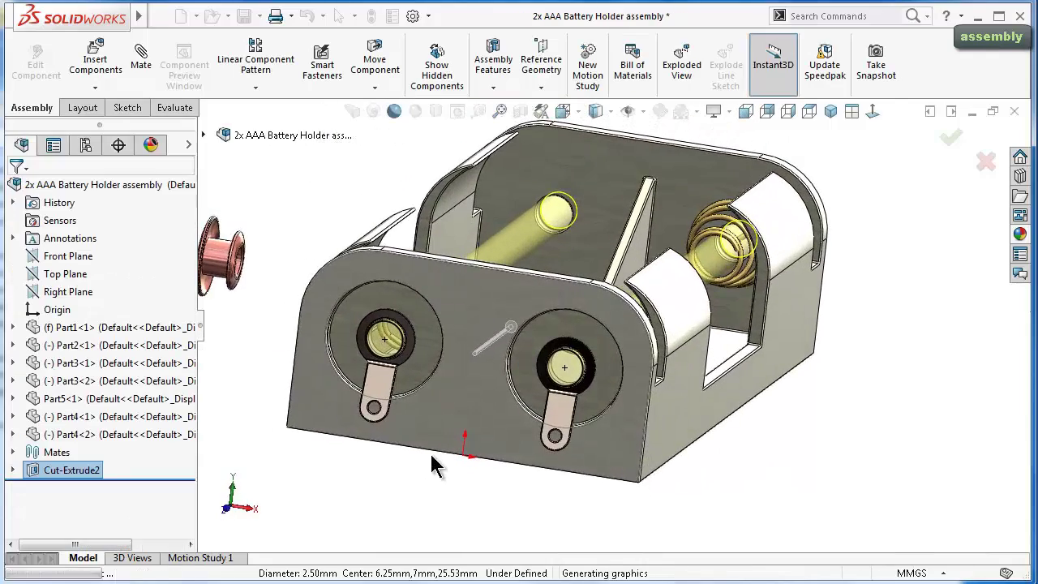
pyautogui.hotkey('ctrl', '1')
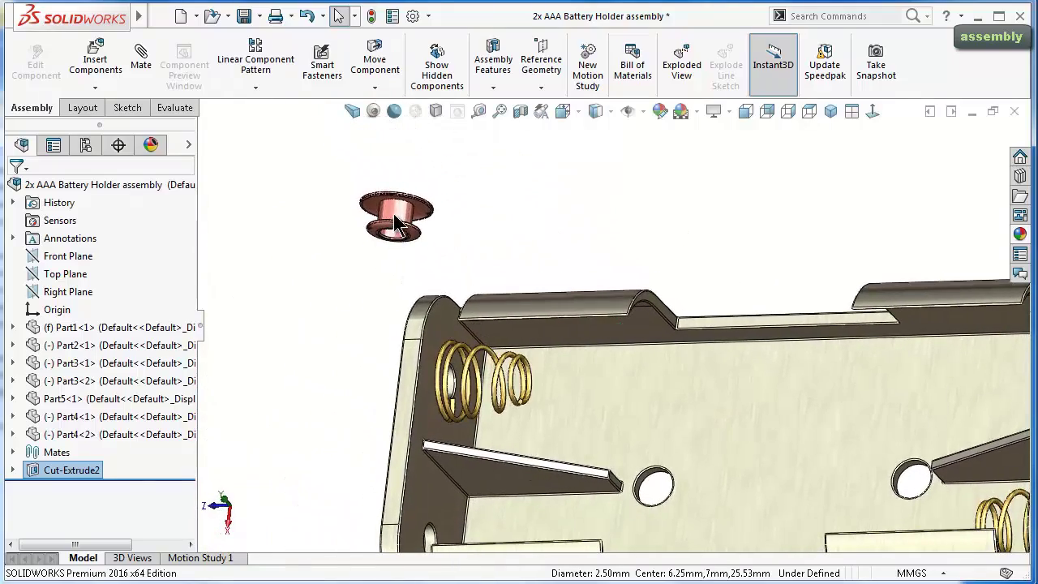
# Mate the copper eyelet concentric with the end-plate hole.
pyautogui.click(399, 211)
pyautogui.click(574, 120)
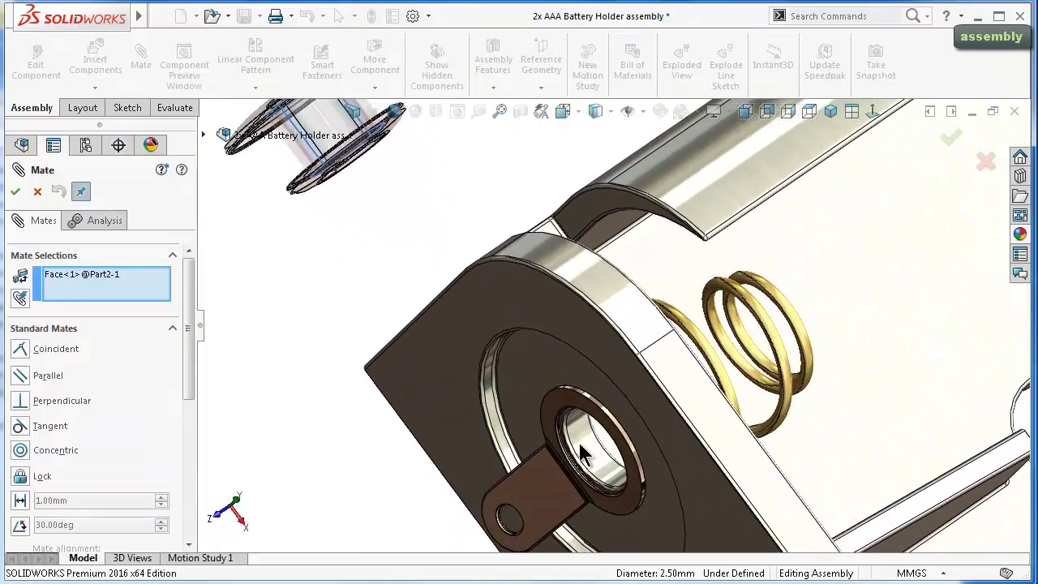
pyautogui.click(582, 442)
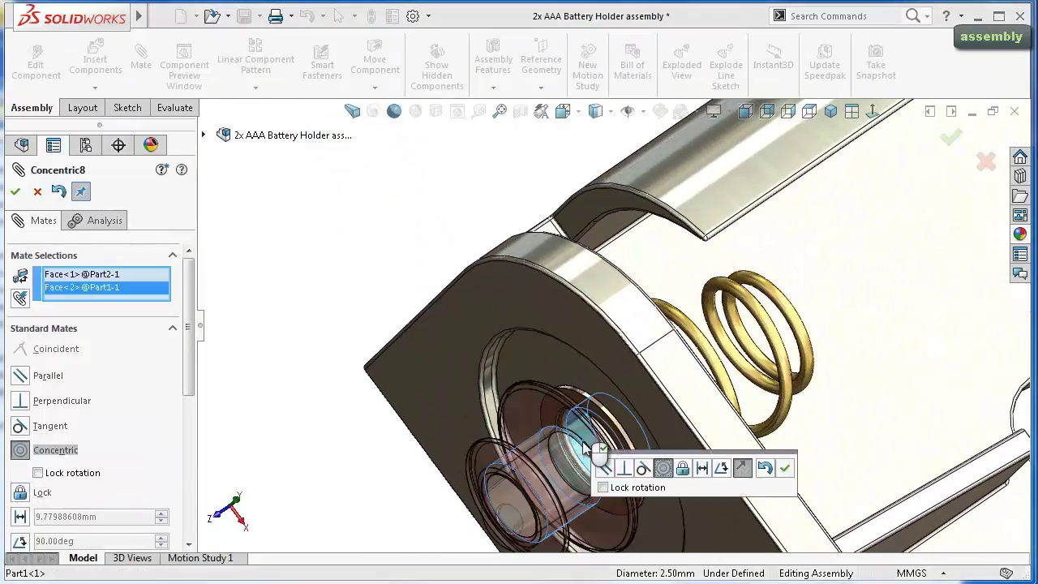
pyautogui.click(787, 470)
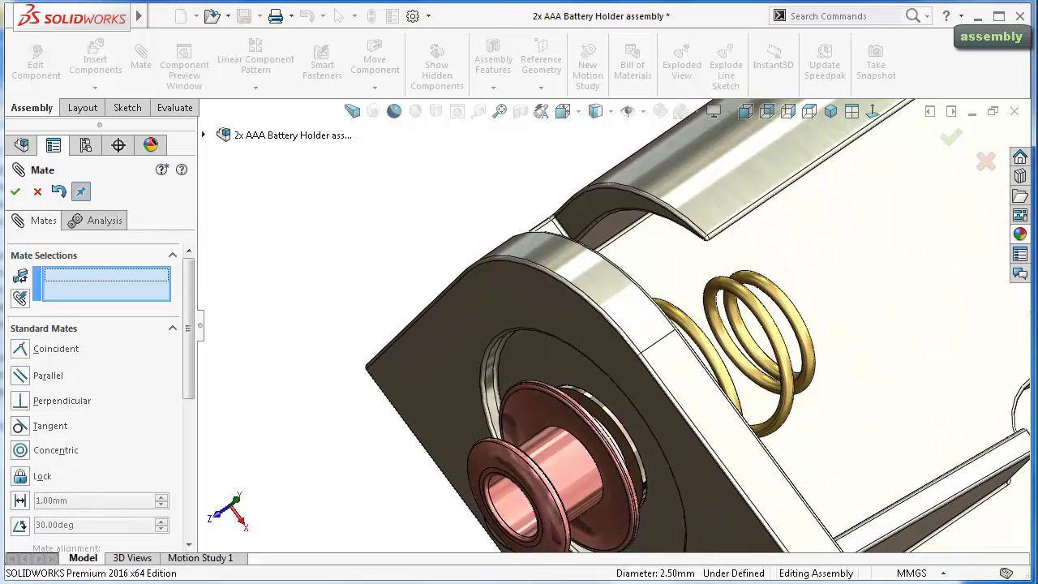
pyautogui.press('Escape')
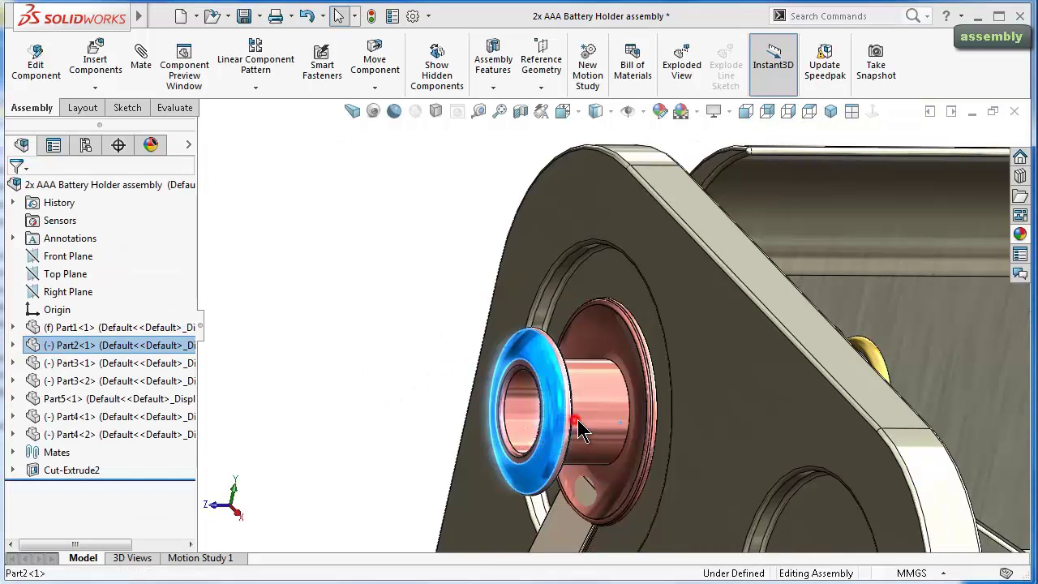
# Add a tangent mate seating the eyelet's flange face flat against the solder tab.
pyautogui.click(579, 427)
pyautogui.scroll(-2, 600, 428)
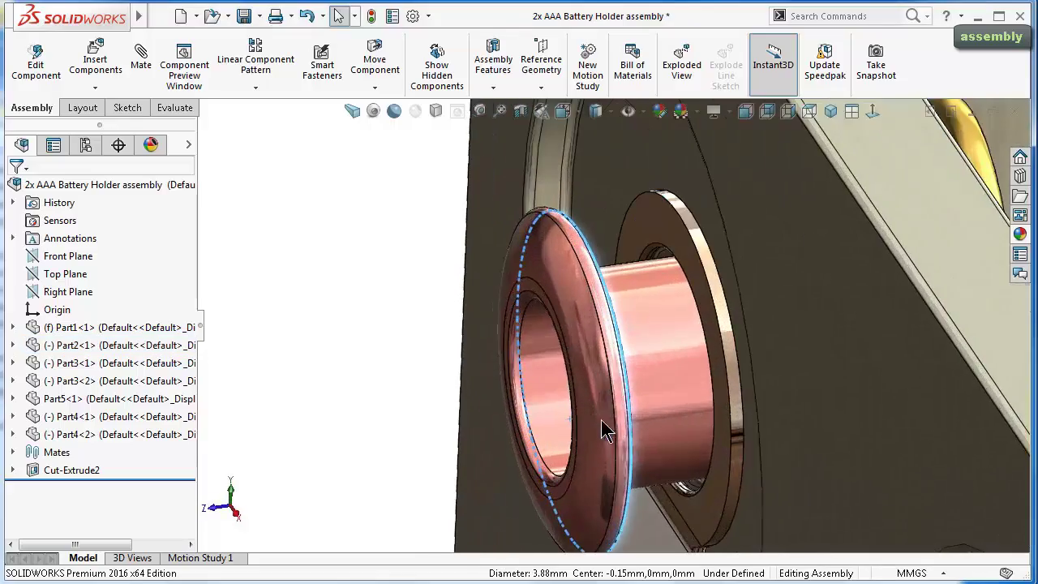
pyautogui.scroll(-2, 613, 423)
pyautogui.scroll(-1, 616, 422)
pyautogui.moveTo(615, 422)
pyautogui.mouseDown(button='middle')
pyautogui.moveTo(690, 359)
pyautogui.moveTo(700, 378)
pyautogui.moveTo(664, 388)
pyautogui.moveTo(556, 392)
pyautogui.moveTo(631, 401)
pyautogui.moveTo(497, 417)
pyautogui.mouseUp(button='middle')
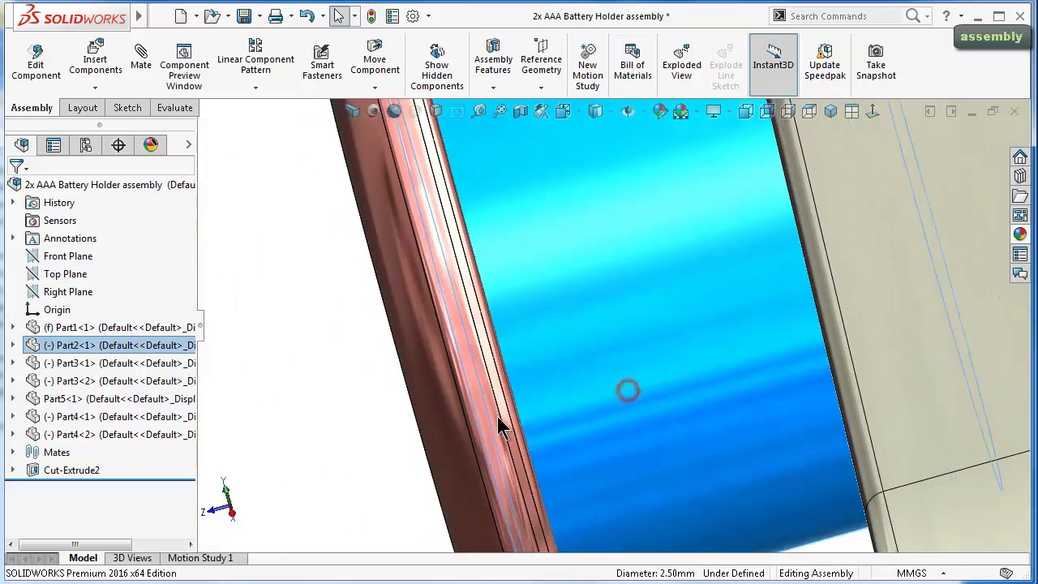
pyautogui.scroll(2, 394, 422)
pyautogui.scroll(2, 466, 424)
pyautogui.scroll(2, 532, 390)
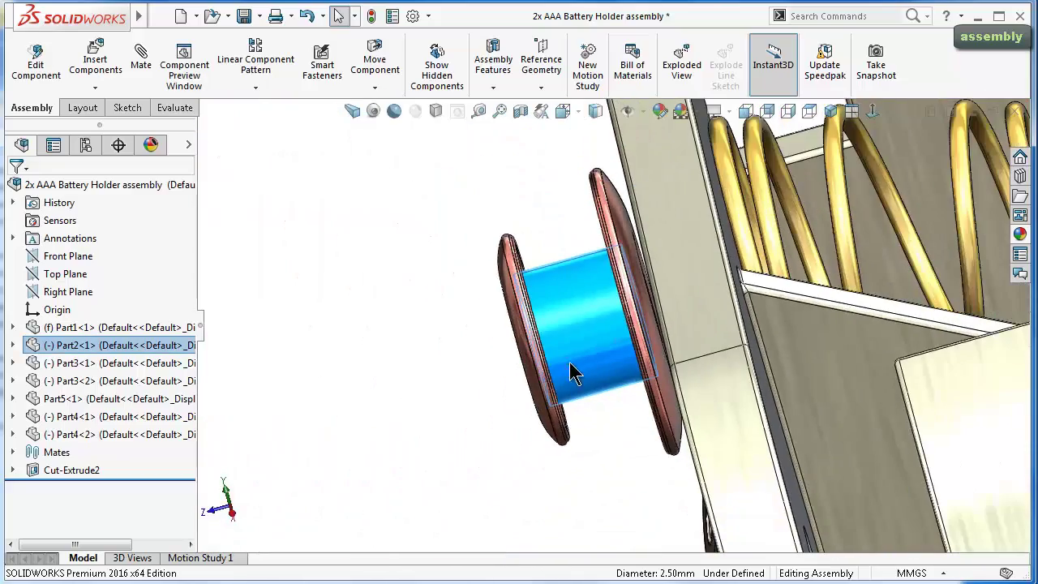
pyautogui.moveTo(569, 373); pyautogui.dragTo(501, 376, button='middle')
pyautogui.click(396, 386)
pyautogui.scroll(-3, 396, 386)
pyautogui.scroll(-2, 521, 474)
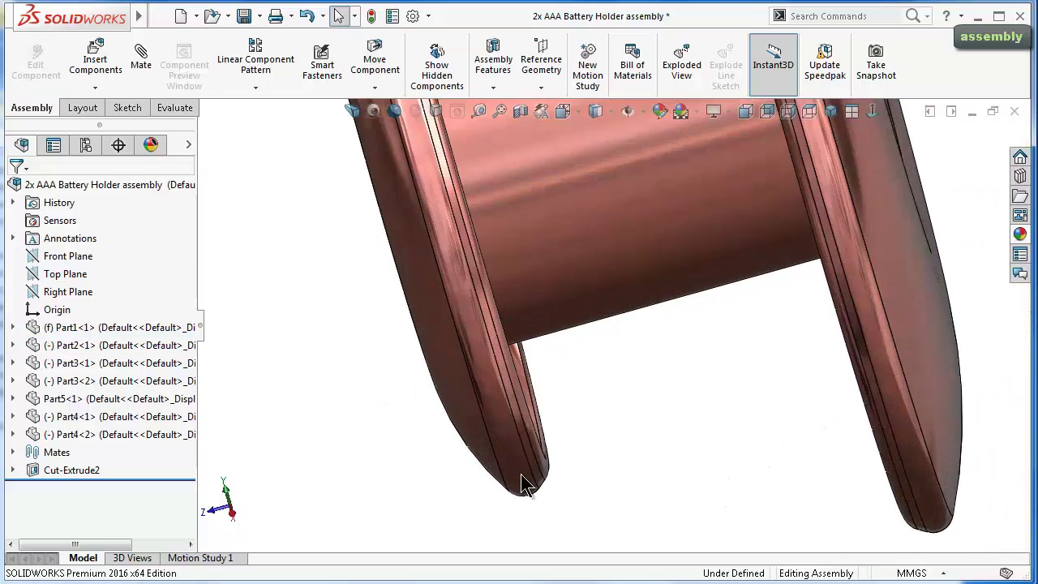
pyautogui.moveTo(521, 474); pyautogui.dragTo(561, 476, button='middle')
pyautogui.scroll(-2, 644, 456)
pyautogui.scroll(-2, 663, 428)
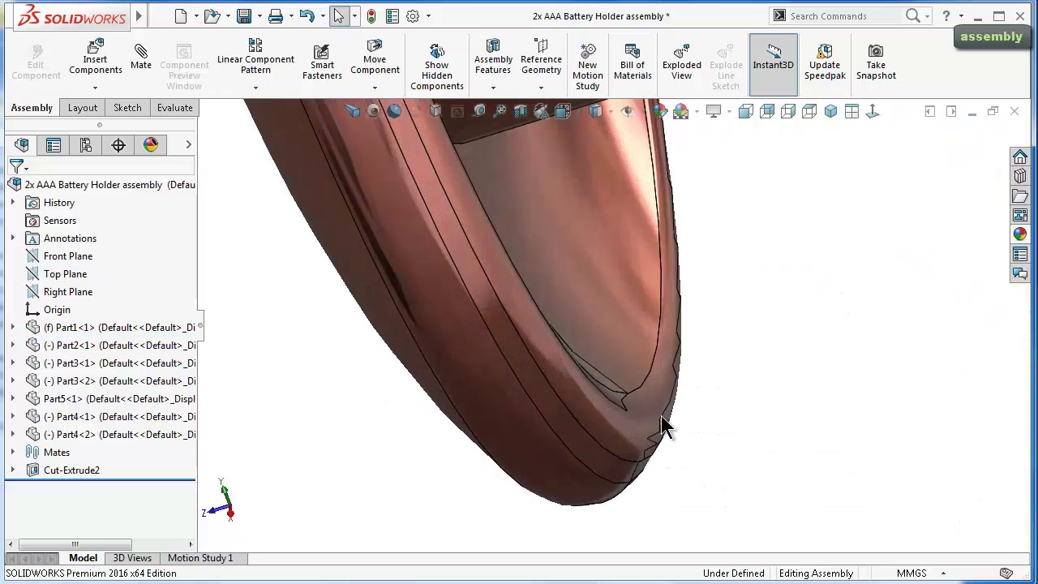
pyautogui.click(658, 421)
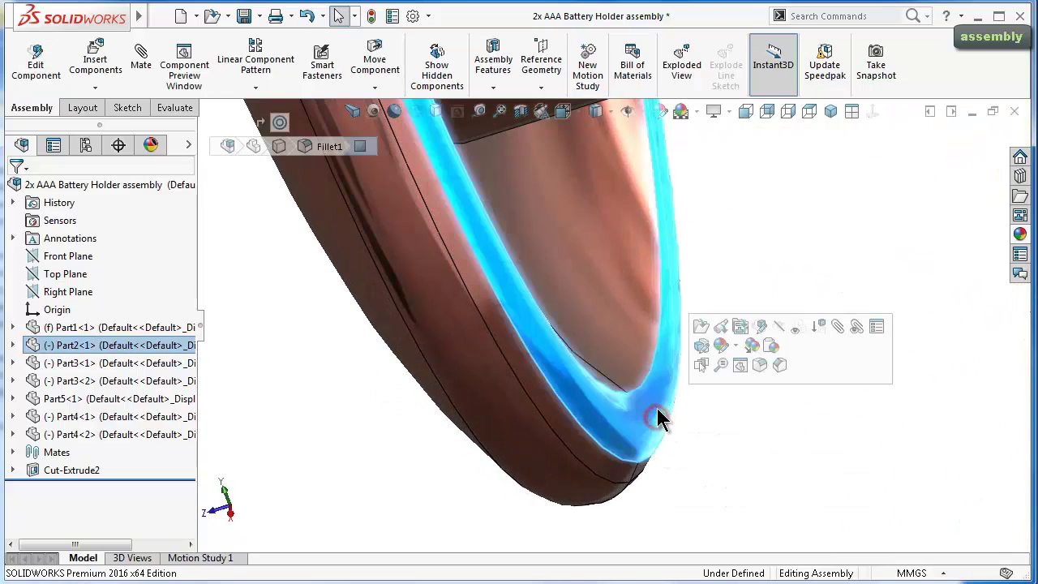
pyautogui.click(835, 331)
pyautogui.scroll(-2, 828, 342)
pyautogui.scroll(-2, 819, 350)
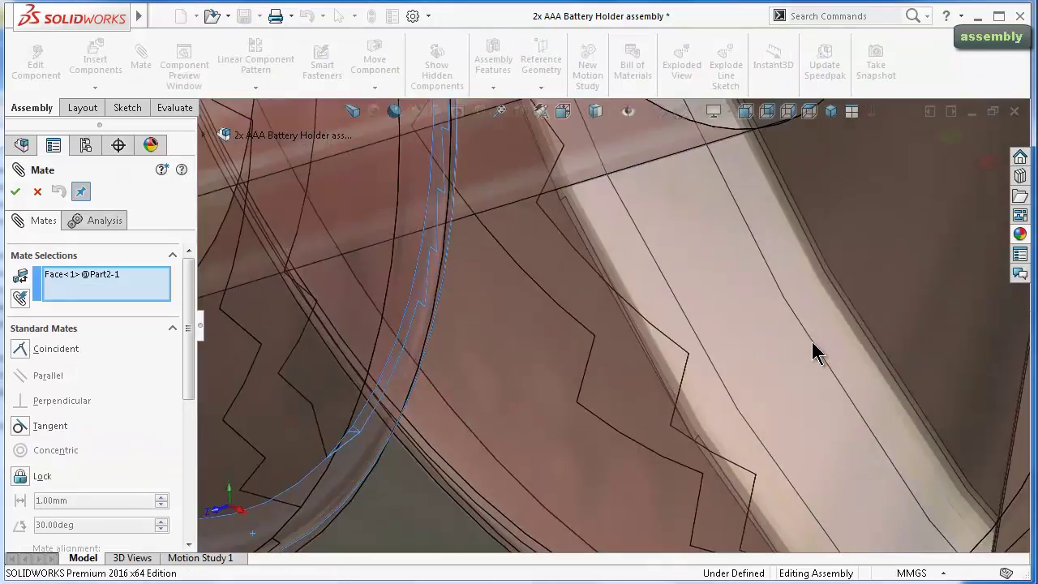
pyautogui.scroll(2, 808, 352)
pyautogui.scroll(2, 808, 352)
pyautogui.scroll(2, 808, 352)
pyautogui.scroll(1, 686, 264)
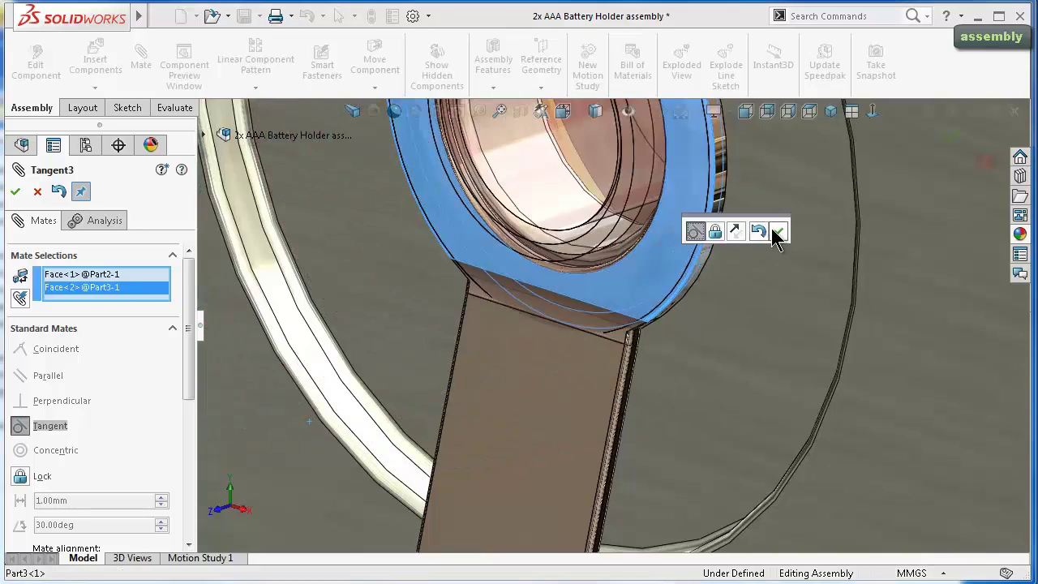
pyautogui.click(776, 235)
pyautogui.scroll(2, 771, 255)
pyautogui.scroll(2, 771, 255)
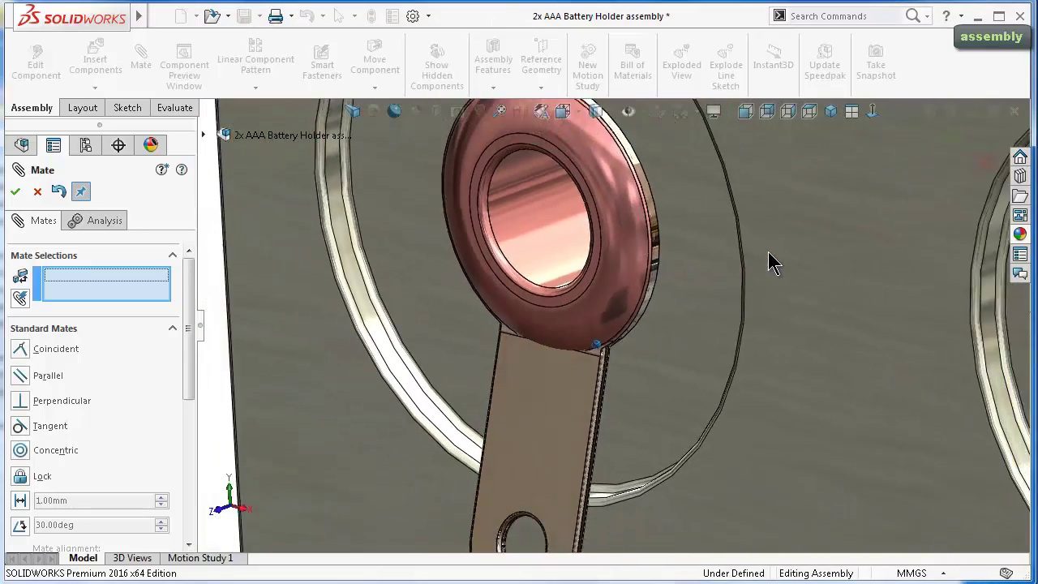
pyautogui.scroll(2, 772, 260)
pyautogui.scroll(1, 768, 253)
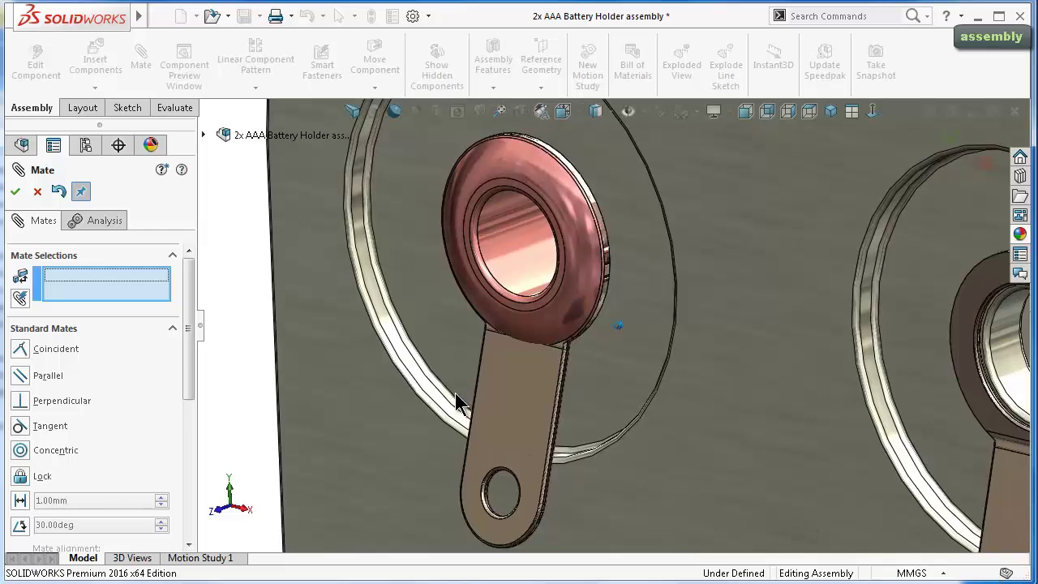
pyautogui.click(18, 193)
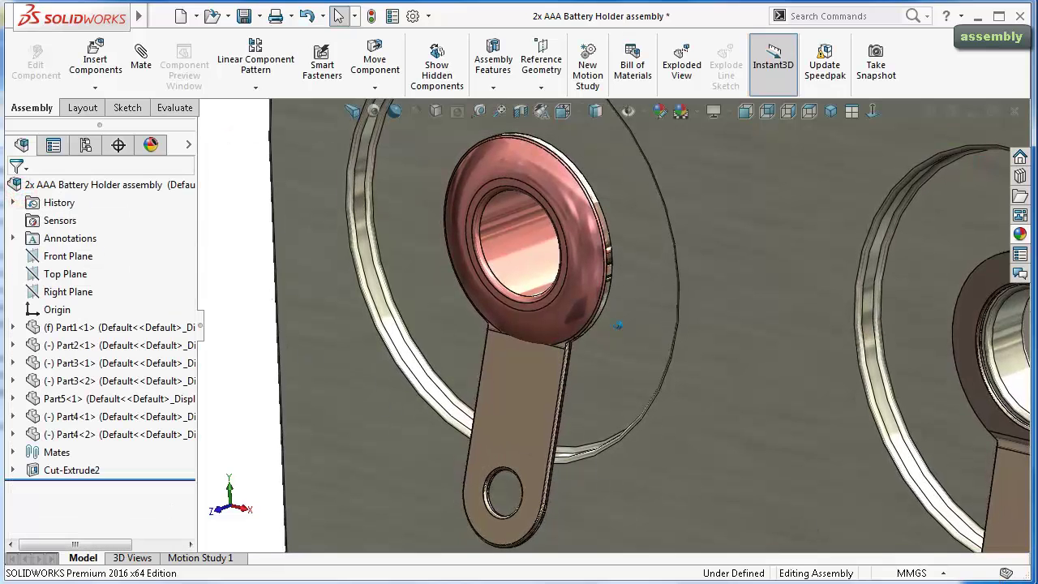
# Orbit around the holder to inspect the fitted eyelet, spring coils and end plate.
pyautogui.moveTo(618, 324); pyautogui.dragTo(876, 568, button='middle')
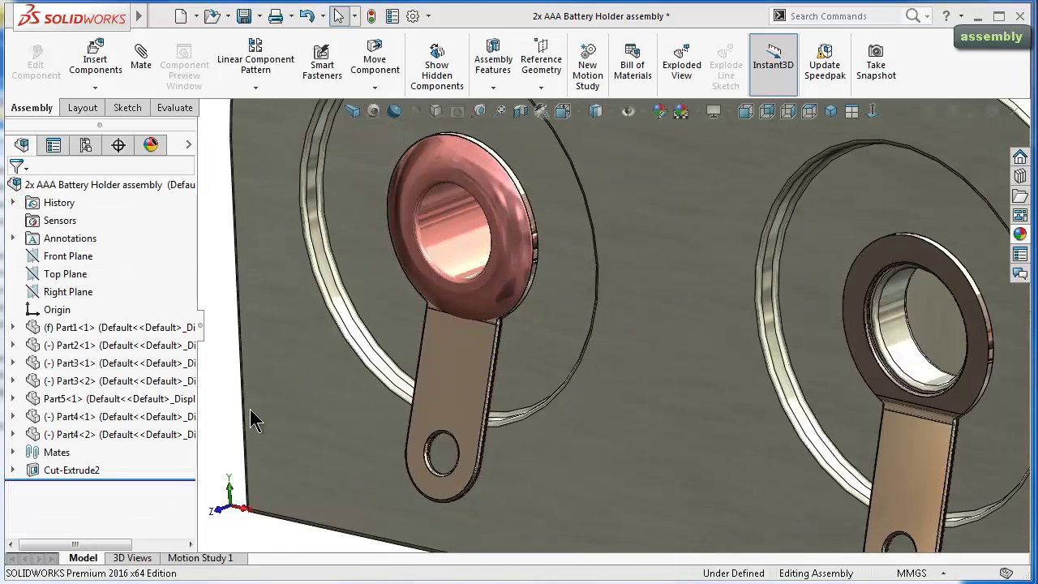
pyautogui.moveTo(250, 419)
pyautogui.mouseDown(button='middle')
pyautogui.moveTo(239, 420)
pyautogui.moveTo(507, 367)
pyautogui.mouseUp(button='middle')
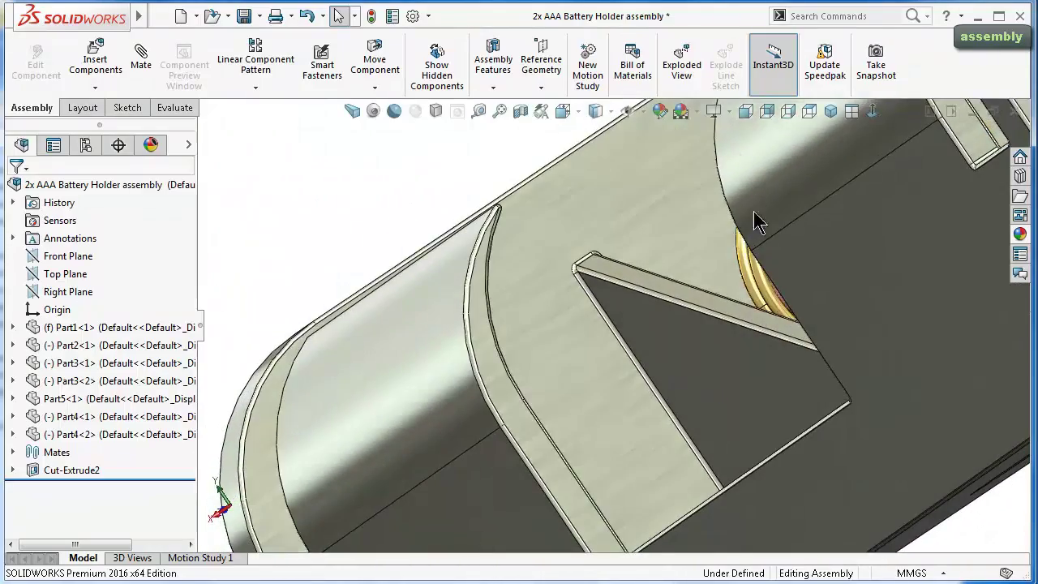
pyautogui.scroll(-1, 754, 221)
pyautogui.scroll(-2, 709, 267)
pyautogui.scroll(-2, 709, 271)
pyautogui.scroll(-2, 771, 278)
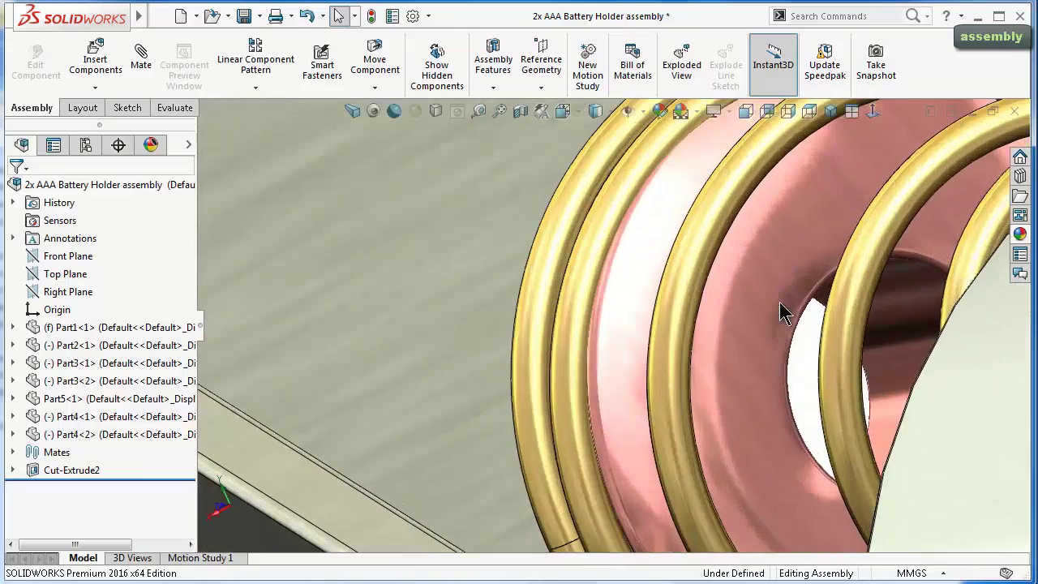
pyautogui.scroll(2, 758, 324)
pyautogui.moveTo(737, 347)
pyautogui.mouseDown(button='middle')
pyautogui.moveTo(573, 308)
pyautogui.moveTo(722, 404)
pyautogui.moveTo(565, 380)
pyautogui.mouseUp(button='middle')
pyautogui.scroll(-3, 466, 376)
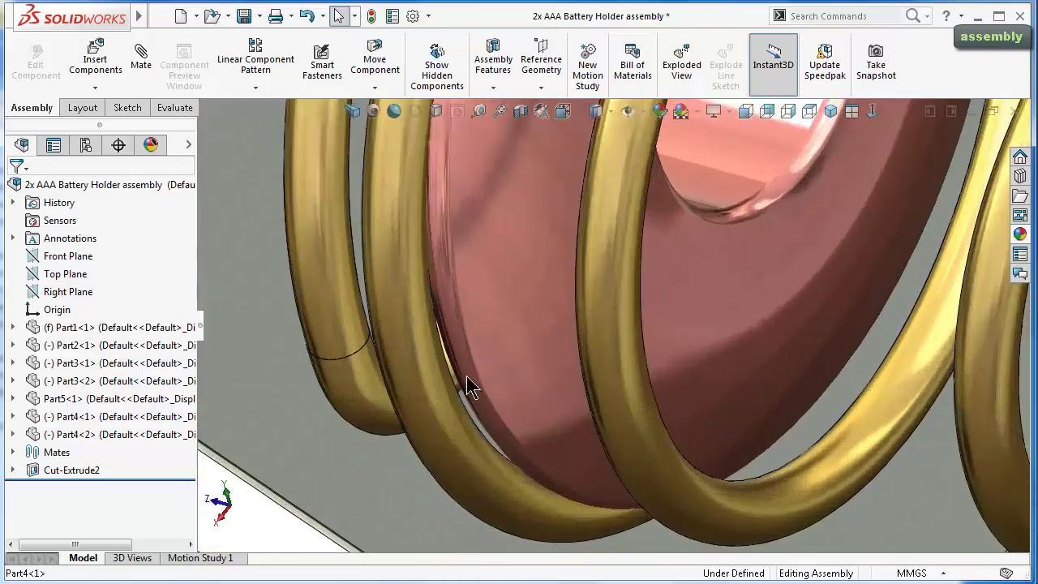
pyautogui.moveTo(468, 380)
pyautogui.mouseDown(button='middle')
pyautogui.moveTo(480, 398)
pyautogui.moveTo(494, 394)
pyautogui.moveTo(466, 394)
pyautogui.moveTo(497, 388)
pyautogui.moveTo(493, 378)
pyautogui.moveTo(290, 370)
pyautogui.moveTo(267, 320)
pyautogui.moveTo(387, 335)
pyautogui.moveTo(483, 430)
pyautogui.mouseUp(button='middle')
pyautogui.scroll(2, 436, 398)
pyautogui.scroll(3, 483, 387)
pyautogui.scroll(3, 486, 389)
pyautogui.scroll(-2, 394, 348)
pyautogui.scroll(-5, 394, 348)
pyautogui.scroll(-2, 414, 344)
pyautogui.rightClick(483, 429)
# Copy the eyelet with its mates, referencing the right-hand hole and right solder tab.
pyautogui.click(517, 469)
pyautogui.moveTo(528, 471); pyautogui.dragTo(592, 438, button='middle')
pyautogui.press('Return')
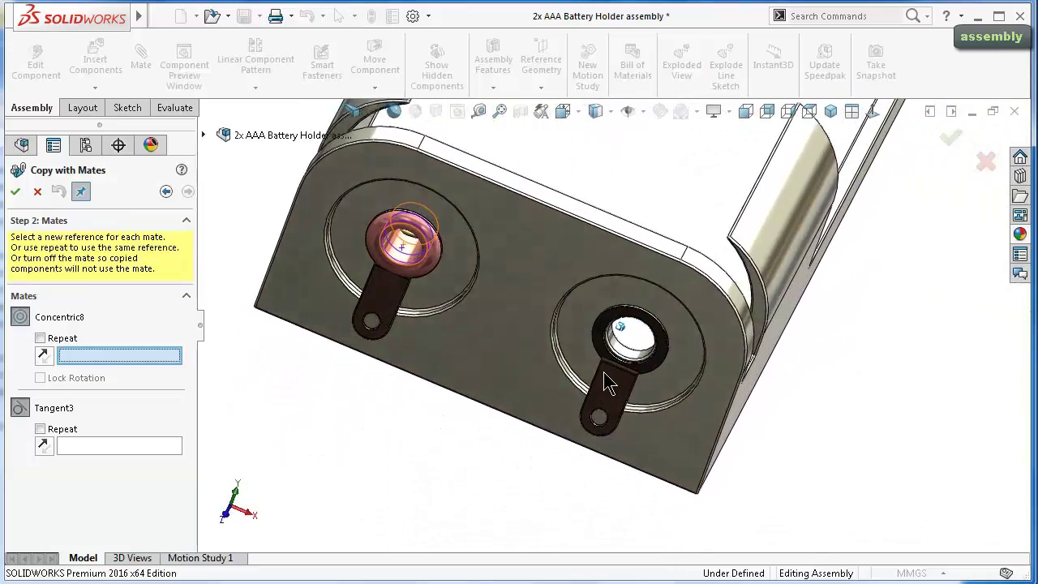
pyautogui.scroll(-3, 607, 382)
pyautogui.scroll(-2, 695, 430)
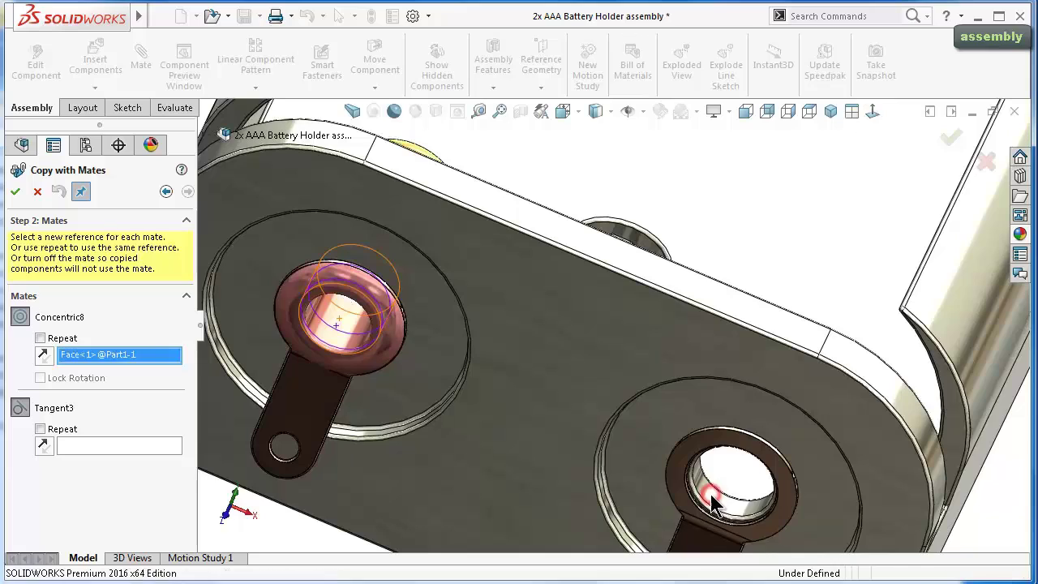
pyautogui.click(711, 501)
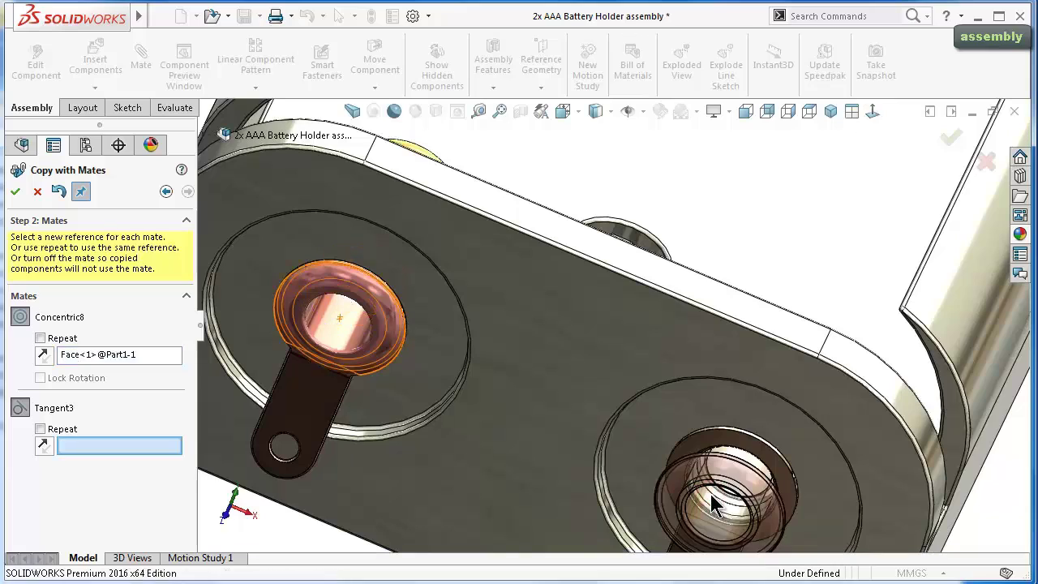
pyautogui.click(723, 442)
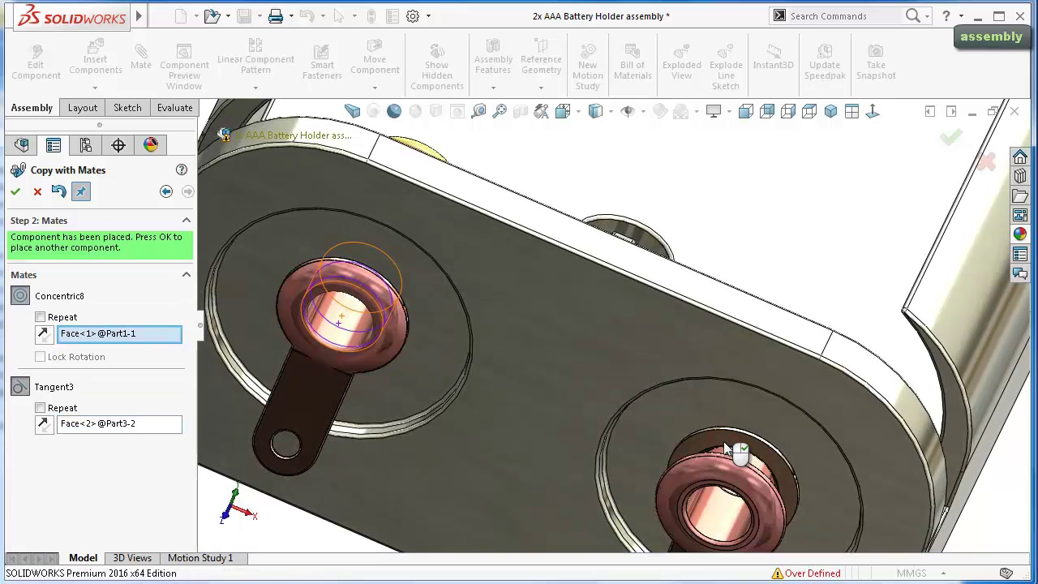
# Flip the copied eyelet's tangent alignment so it seats correctly in the second hole.
pyautogui.moveTo(625, 515); pyautogui.dragTo(663, 464, button='middle')
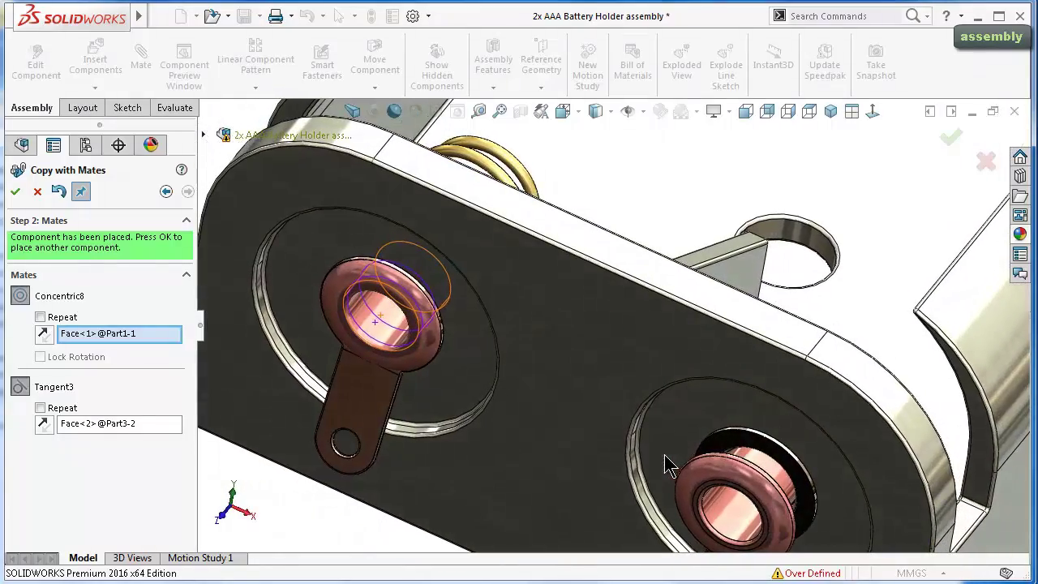
pyautogui.scroll(3, 745, 487)
pyautogui.scroll(2, 748, 488)
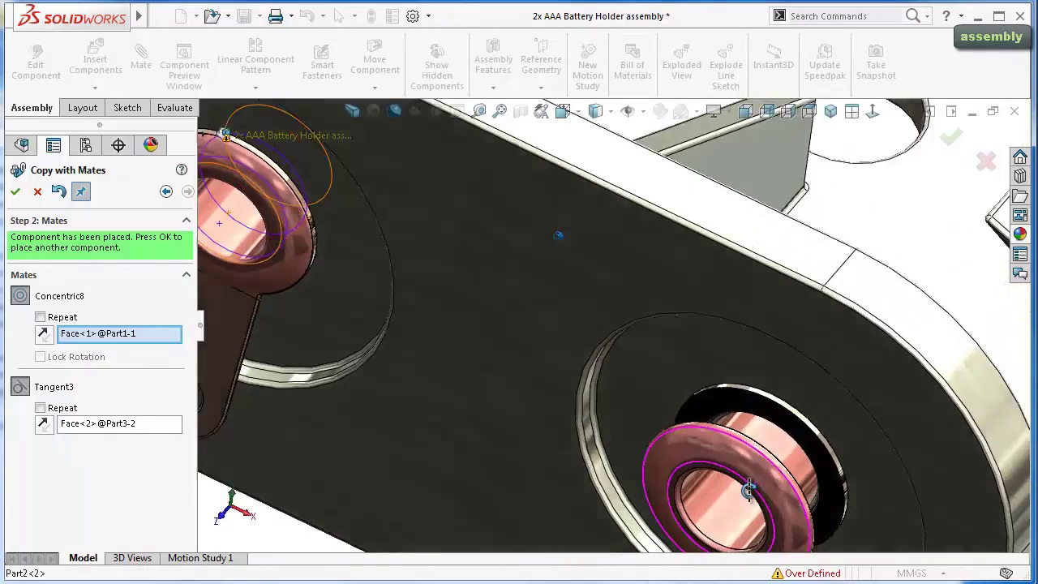
pyautogui.scroll(-4, 742, 490)
pyautogui.scroll(2, 411, 479)
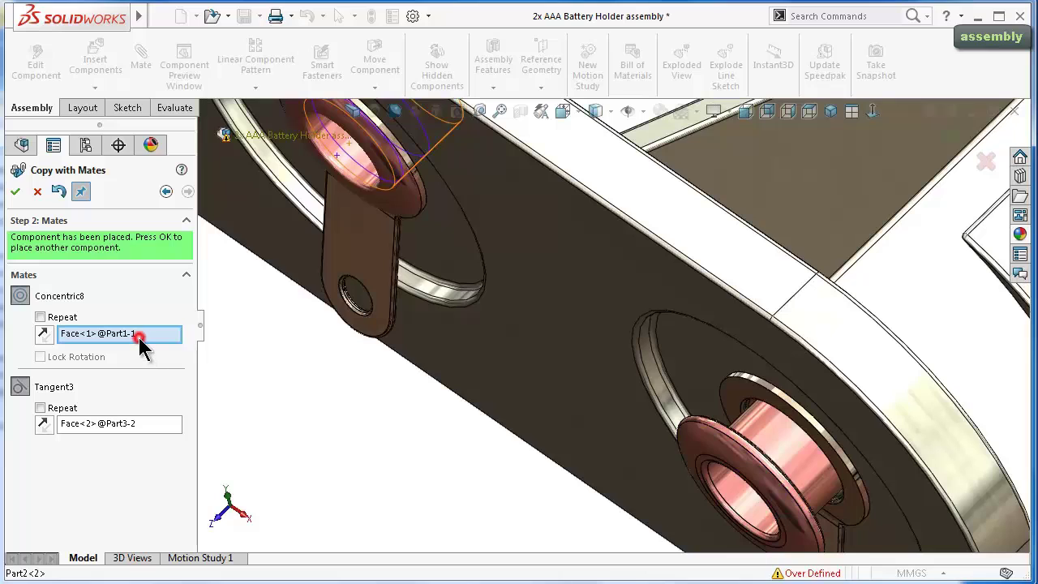
pyautogui.click(45, 425)
pyautogui.click(119, 452)
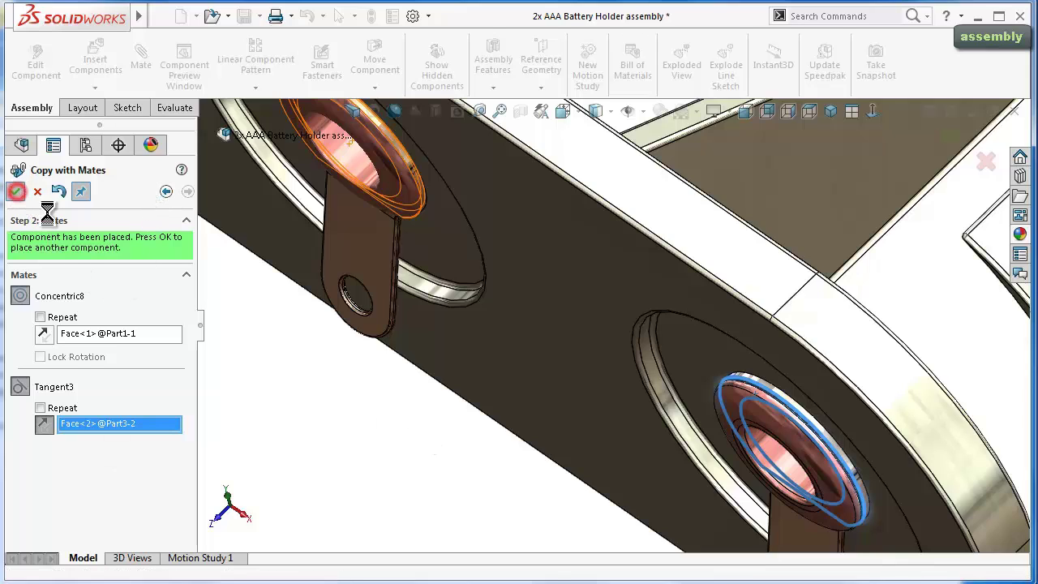
pyautogui.scroll(-3, 505, 392)
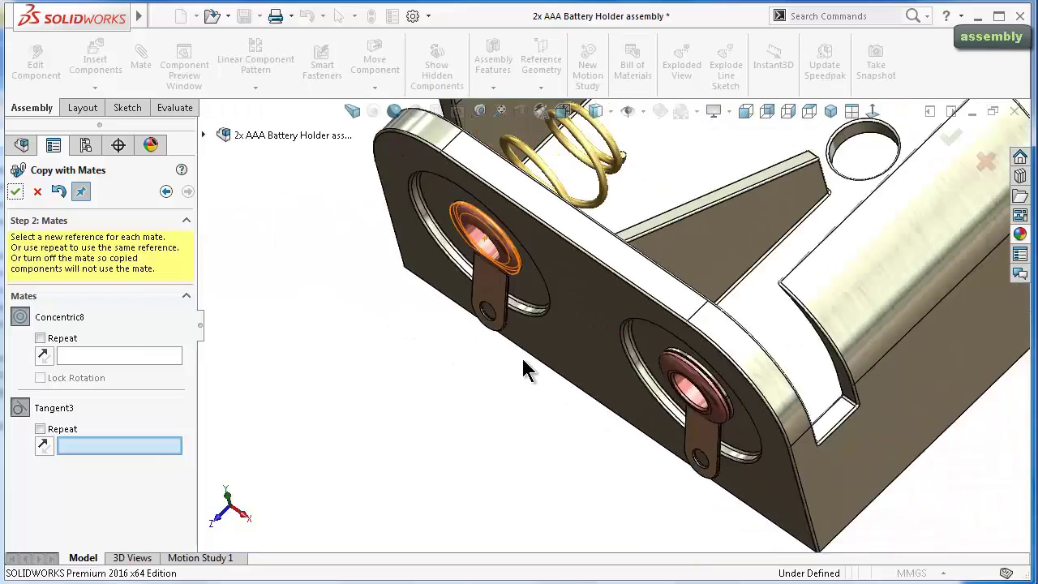
# Mate the eyelet's cylindrical face concentric with the link's hole, with flipped alignment.
pyautogui.moveTo(528, 366); pyautogui.dragTo(522, 368, button='middle')
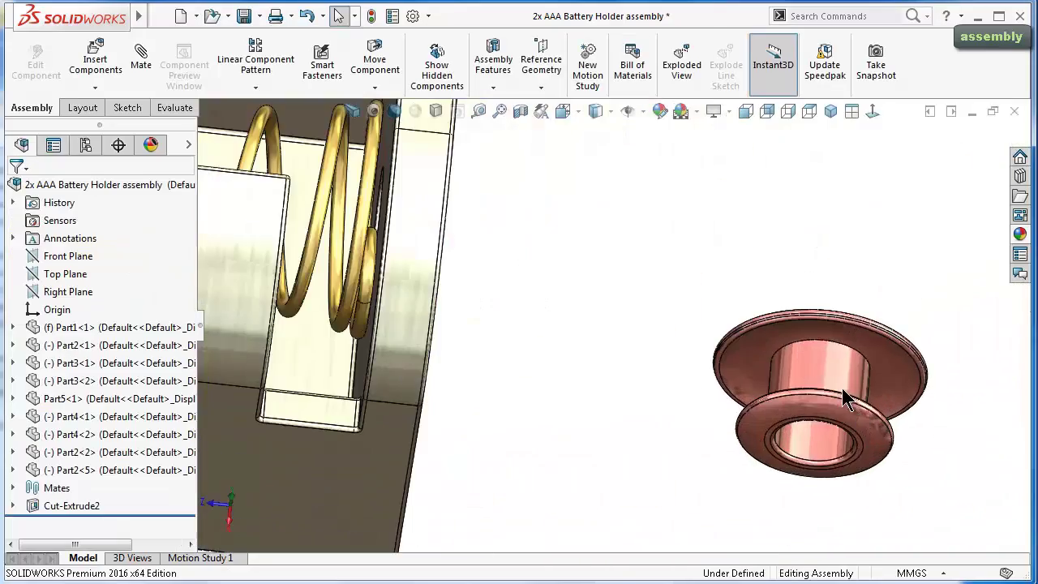
pyautogui.click(833, 372)
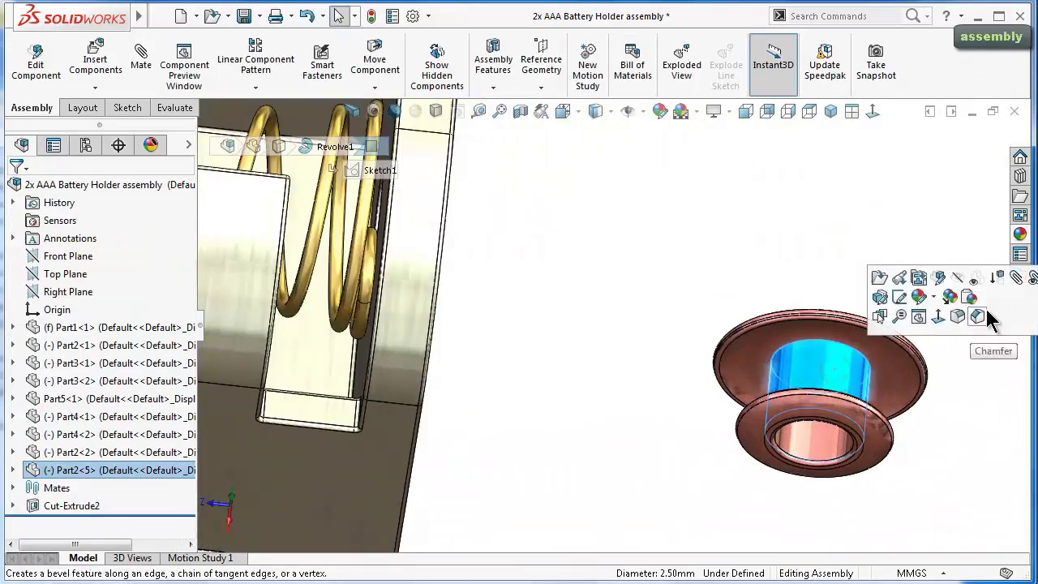
pyautogui.moveTo(819, 320); pyautogui.dragTo(640, 348, button='right')
pyautogui.moveTo(640, 347)
pyautogui.mouseDown(button='middle')
pyautogui.moveTo(524, 328)
pyautogui.moveTo(557, 248)
pyautogui.moveTo(629, 227)
pyautogui.mouseUp(button='middle')
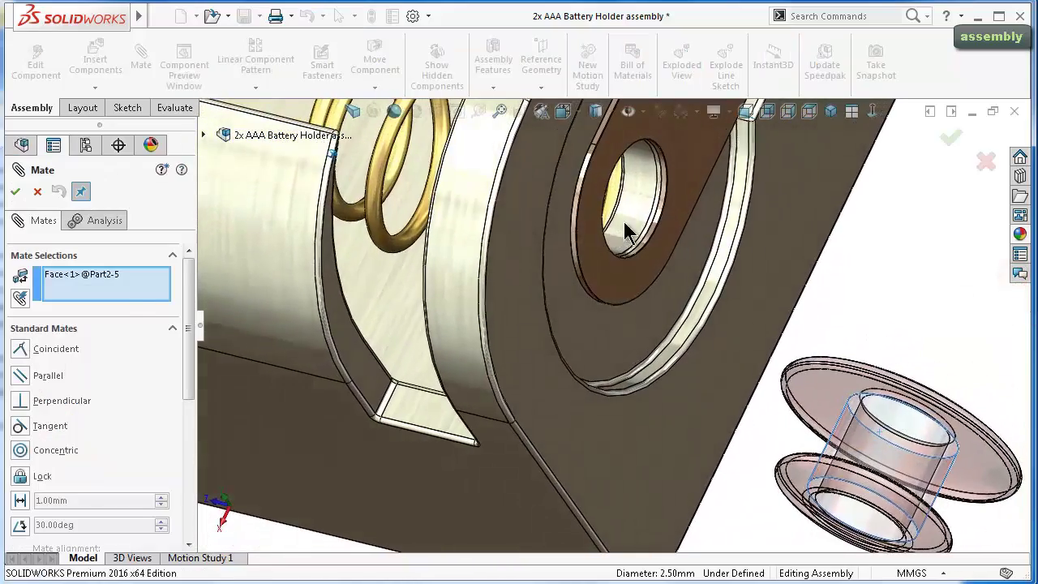
pyautogui.click(632, 215)
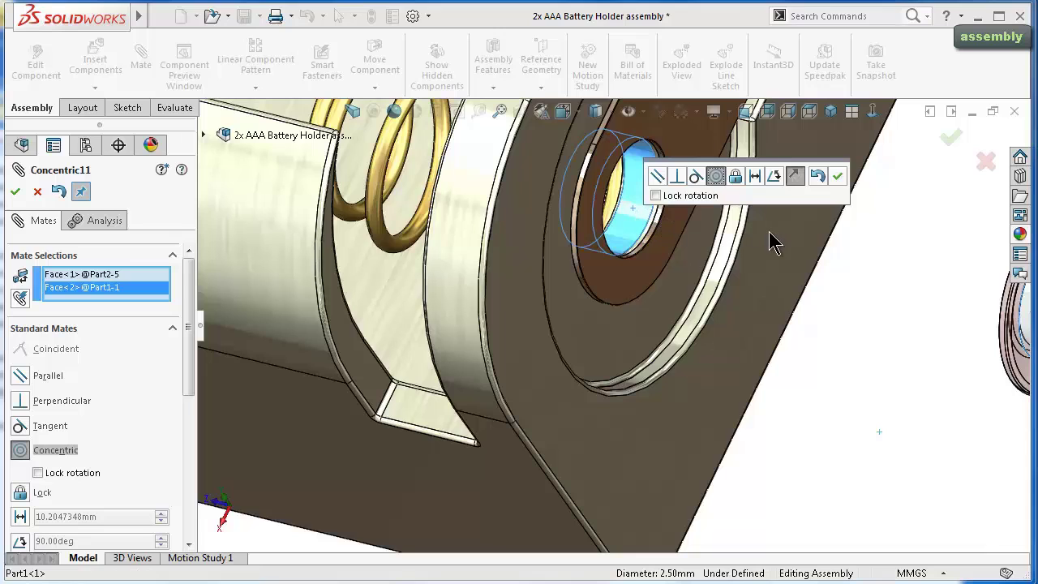
pyautogui.scroll(2, 775, 246)
pyautogui.scroll(2, 789, 228)
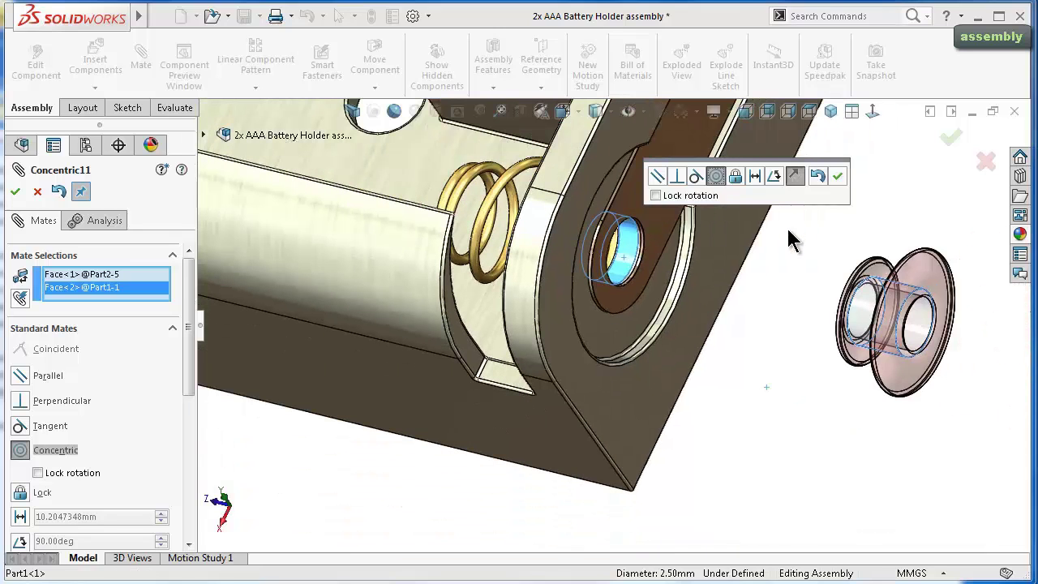
pyautogui.click(795, 177)
pyautogui.click(839, 177)
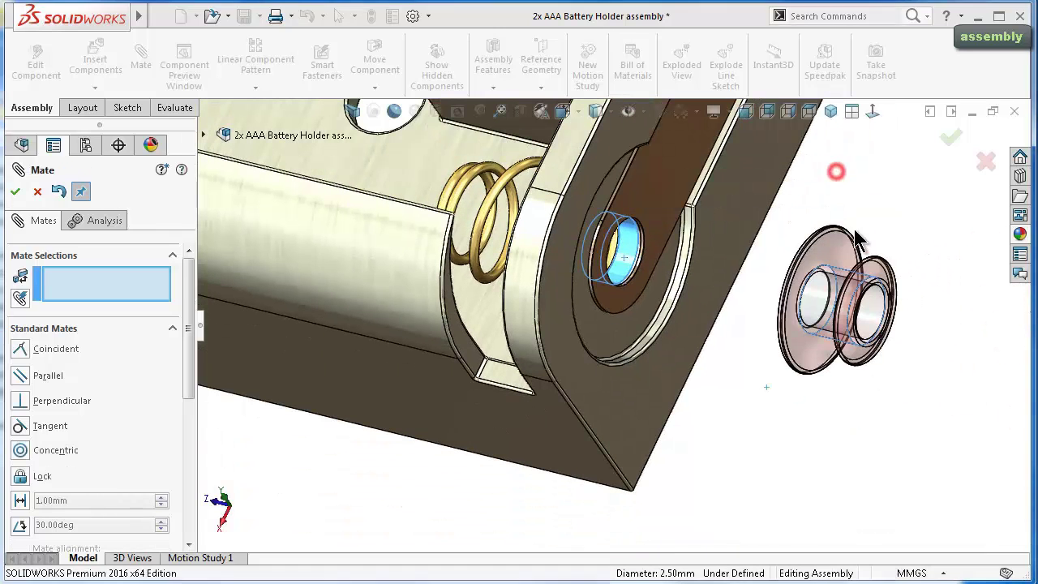
# Add a tangent mate seating the eyelet's flange flat against the link plate.
pyautogui.scroll(-3, 798, 299)
pyautogui.scroll(-2, 768, 398)
pyautogui.scroll(2, 799, 523)
pyautogui.scroll(-2, 702, 462)
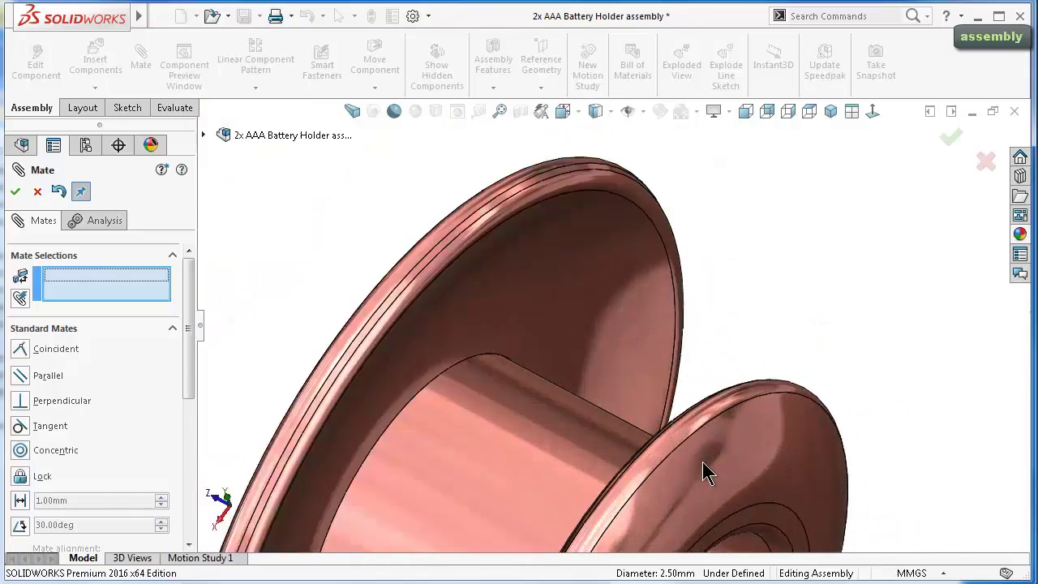
pyautogui.scroll(-2, 688, 448)
pyautogui.scroll(-1, 705, 465)
pyautogui.scroll(-2, 740, 507)
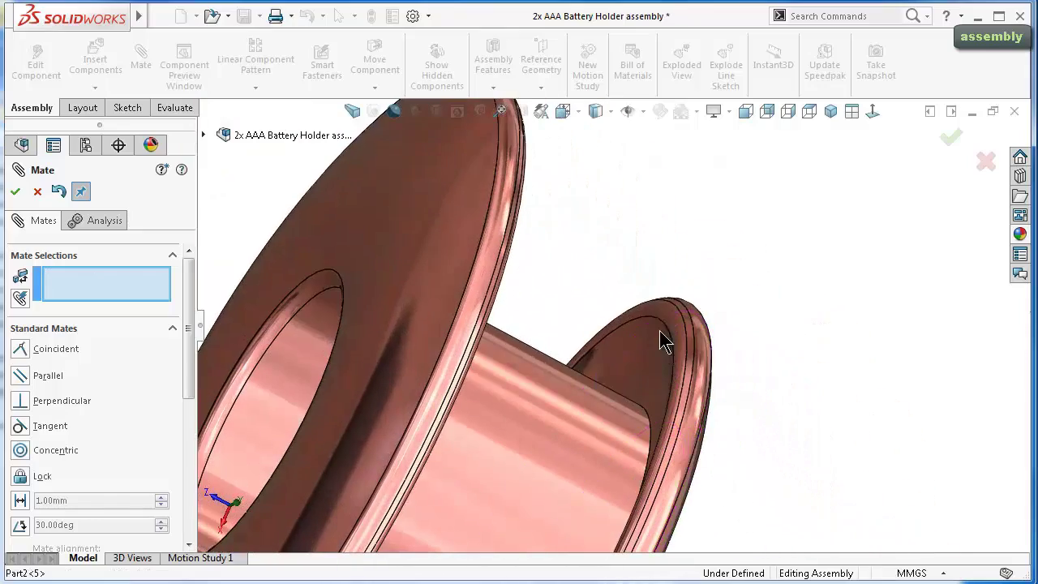
pyautogui.click(673, 323)
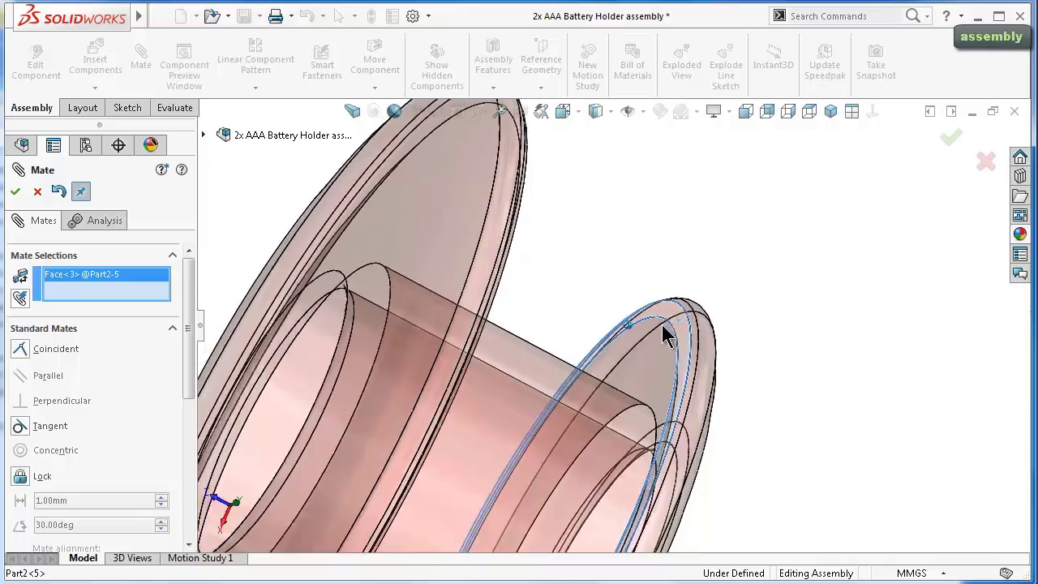
pyautogui.moveTo(677, 332)
pyautogui.mouseDown(button='middle')
pyautogui.moveTo(598, 341)
pyautogui.moveTo(702, 367)
pyautogui.mouseUp(button='middle')
pyautogui.scroll(-3, 592, 341)
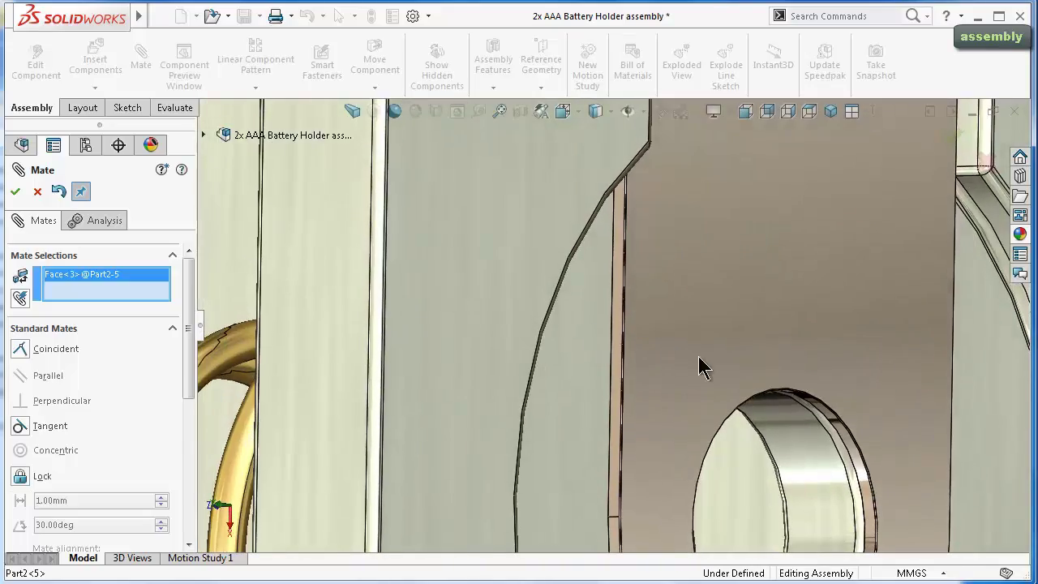
pyautogui.click(704, 379)
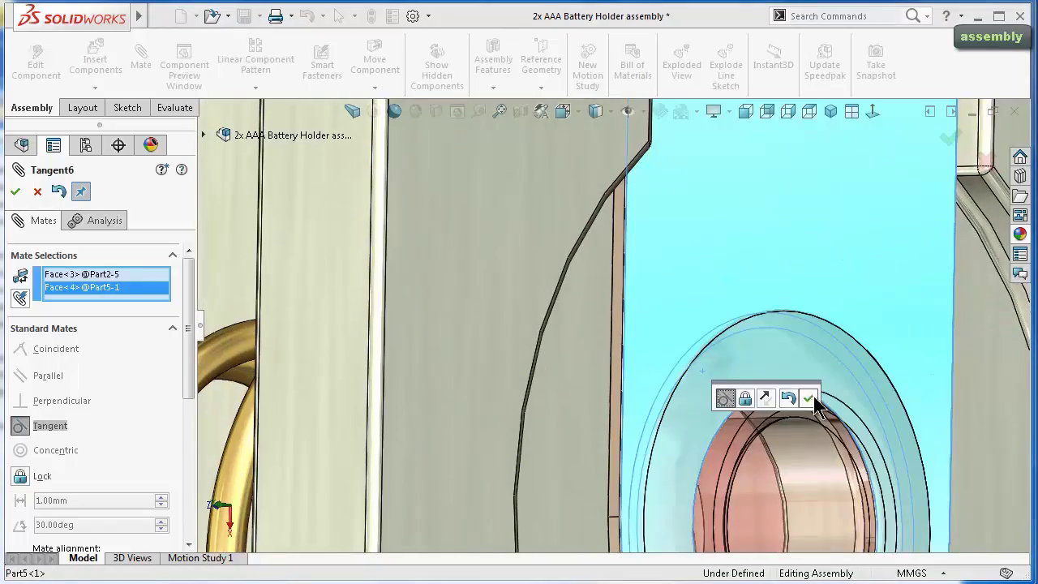
pyautogui.click(810, 397)
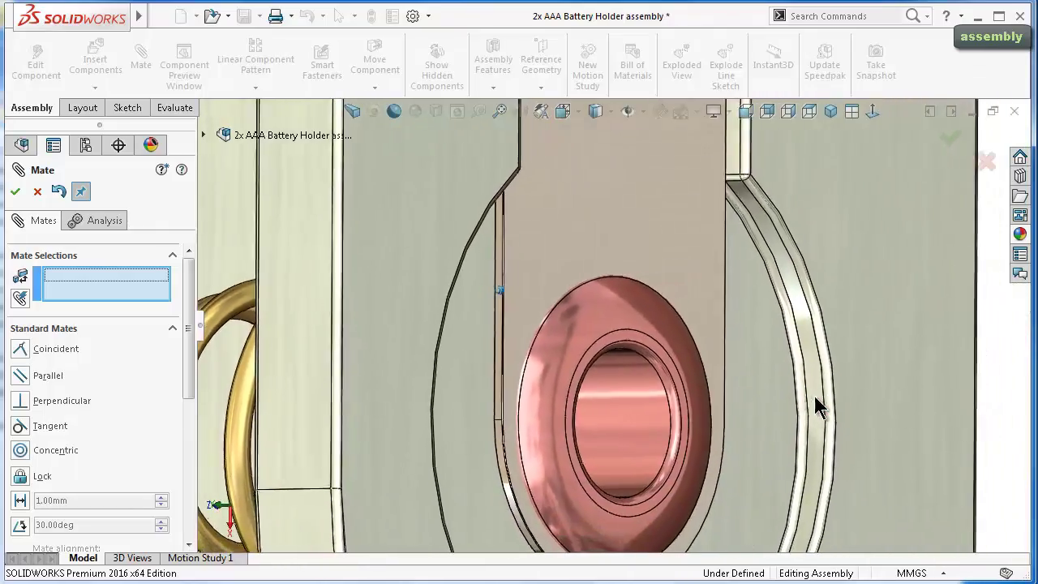
pyautogui.press('Left')
pyautogui.press('Left')
pyautogui.press('Left')
pyautogui.press('Left')
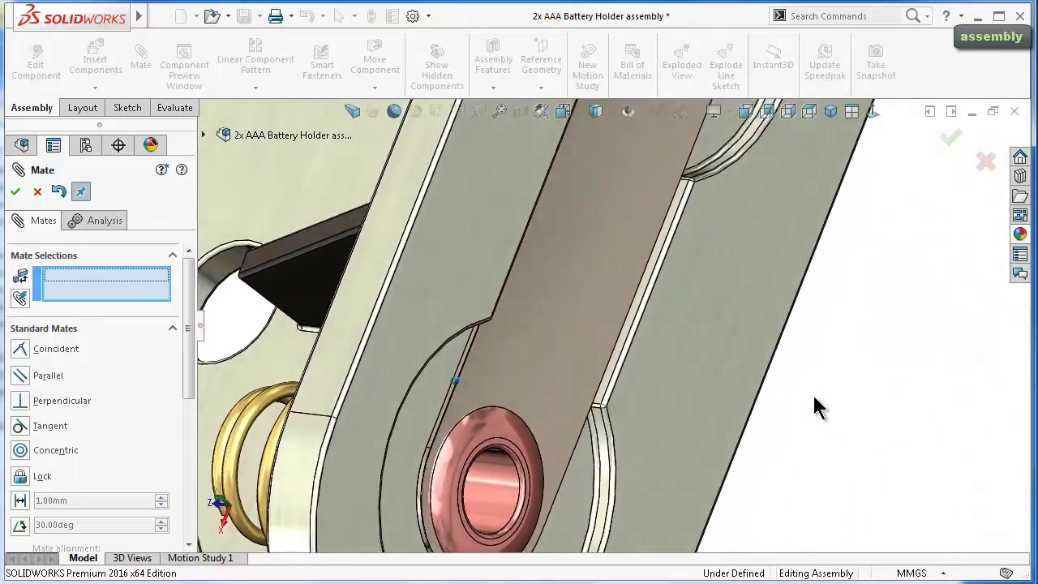
pyautogui.press('Left')
pyautogui.press('Left')
pyautogui.click(14, 192)
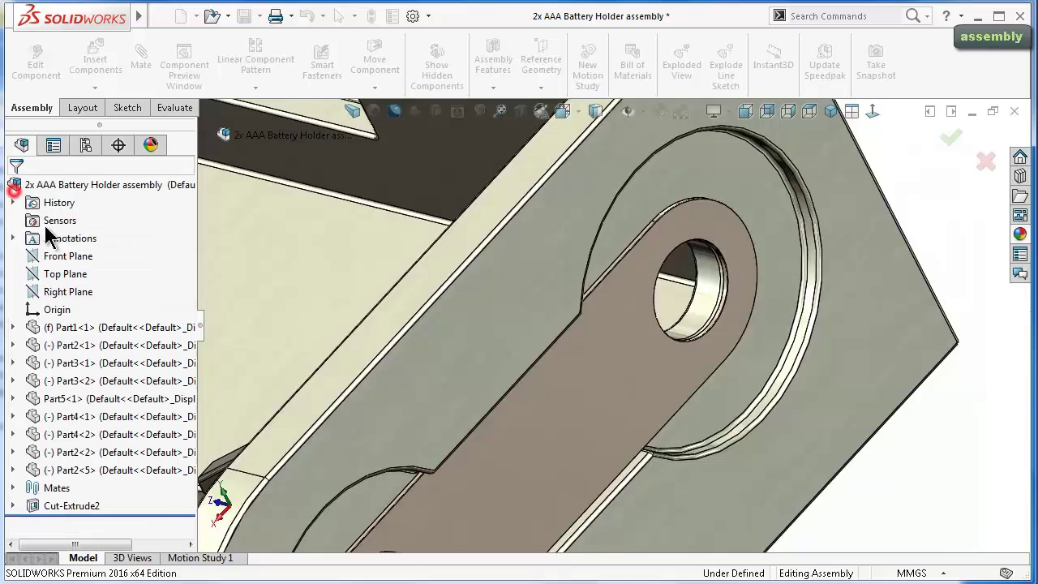
# Copy the eyelet with mates into the link's other hole, referencing that hole and the link face.
pyautogui.click(427, 506)
pyautogui.rightClick(427, 506)
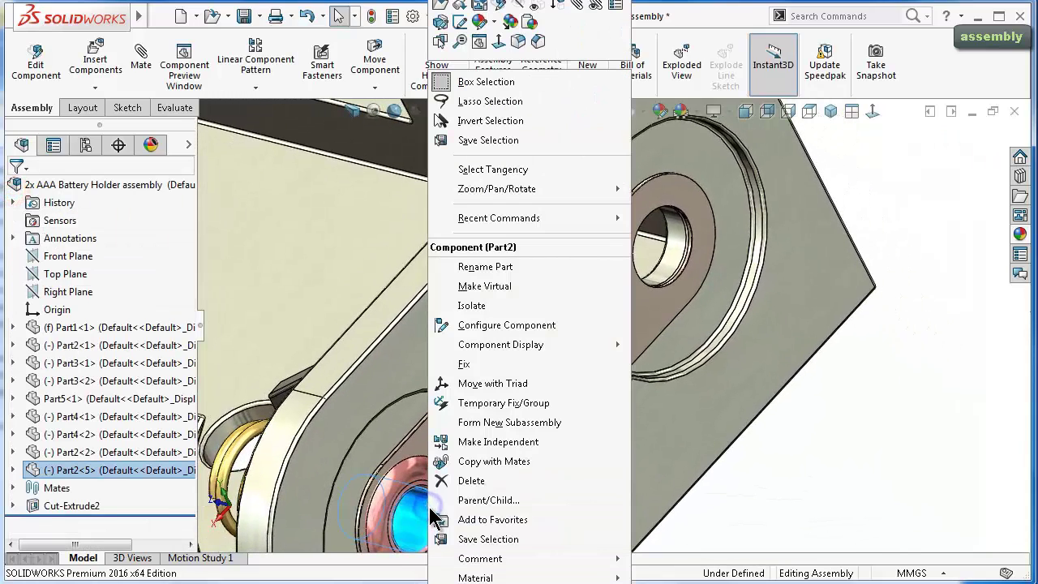
pyautogui.click(492, 462)
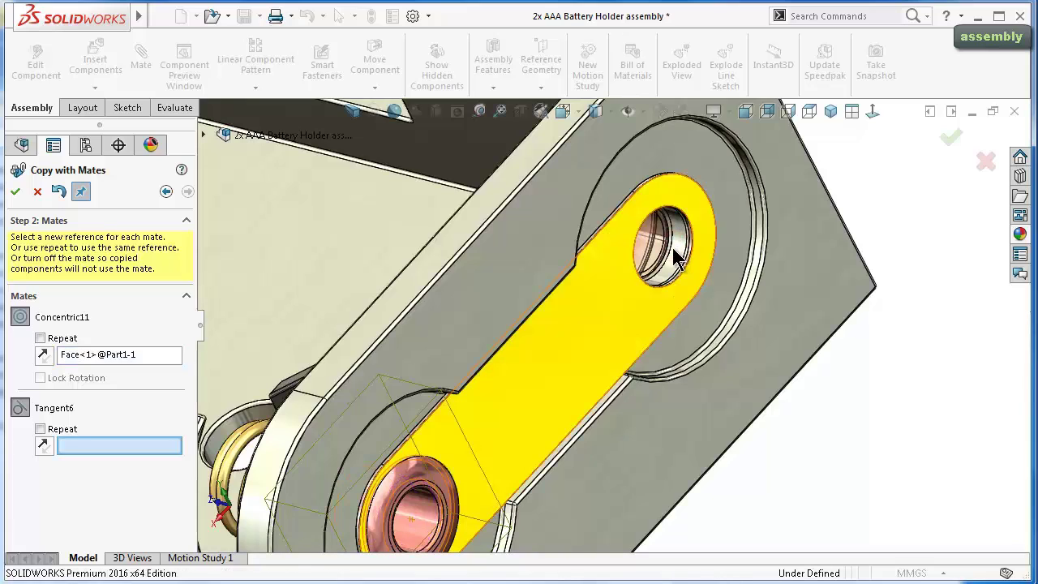
pyautogui.click(92, 362)
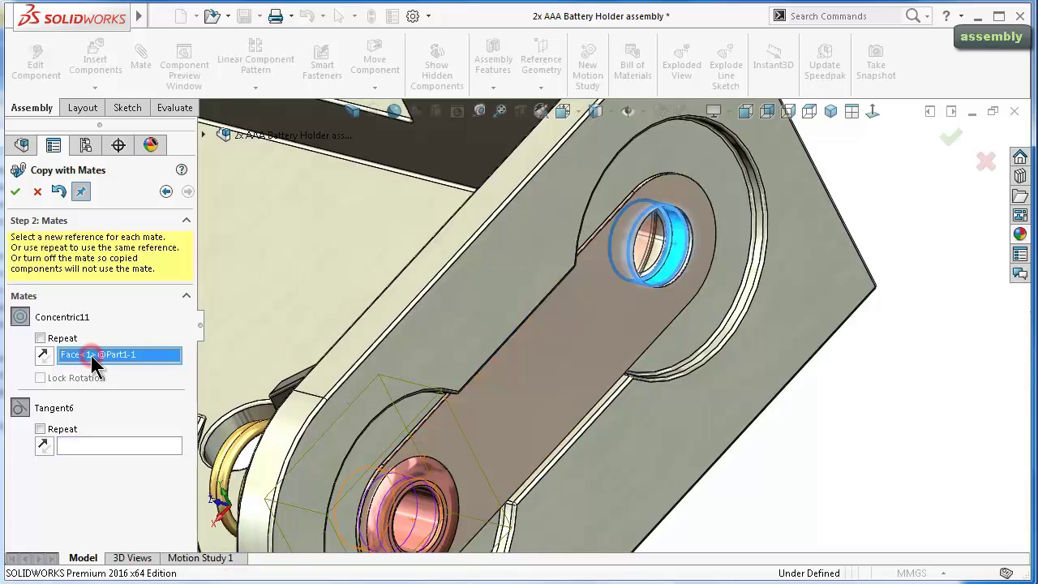
pyautogui.click(96, 446)
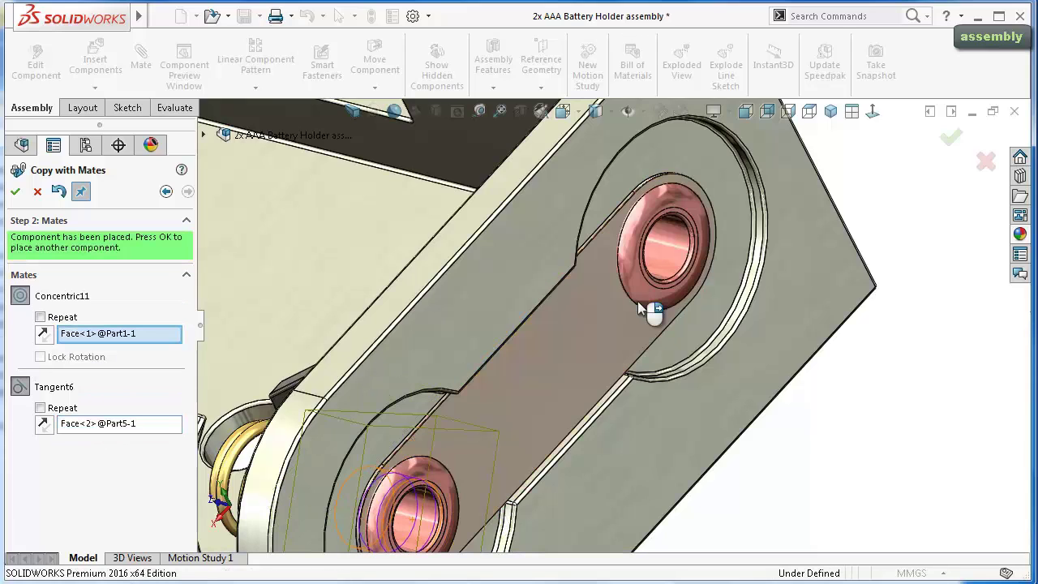
pyautogui.click(638, 303)
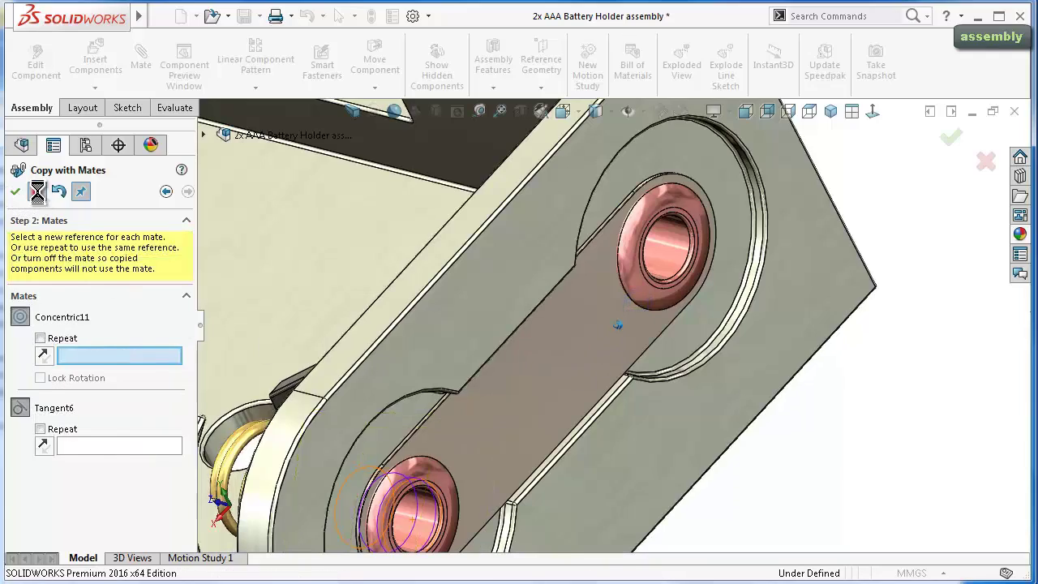
pyautogui.moveTo(858, 378); pyautogui.dragTo(875, 416, button='middle')
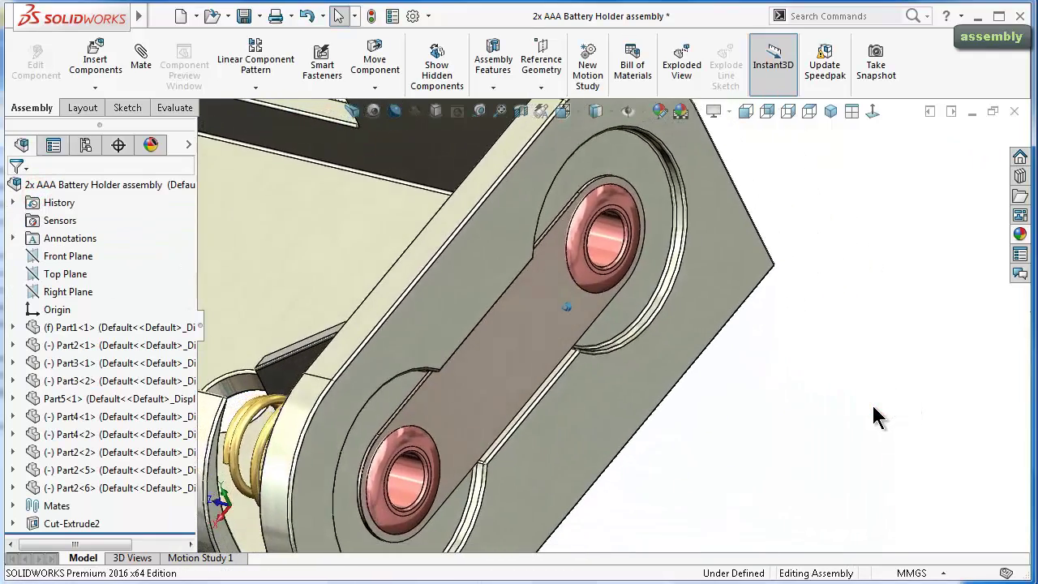
# View the finished holder in cartoon shading with the FeatureManager tree hidden.
pyautogui.scroll(5, 876, 417)
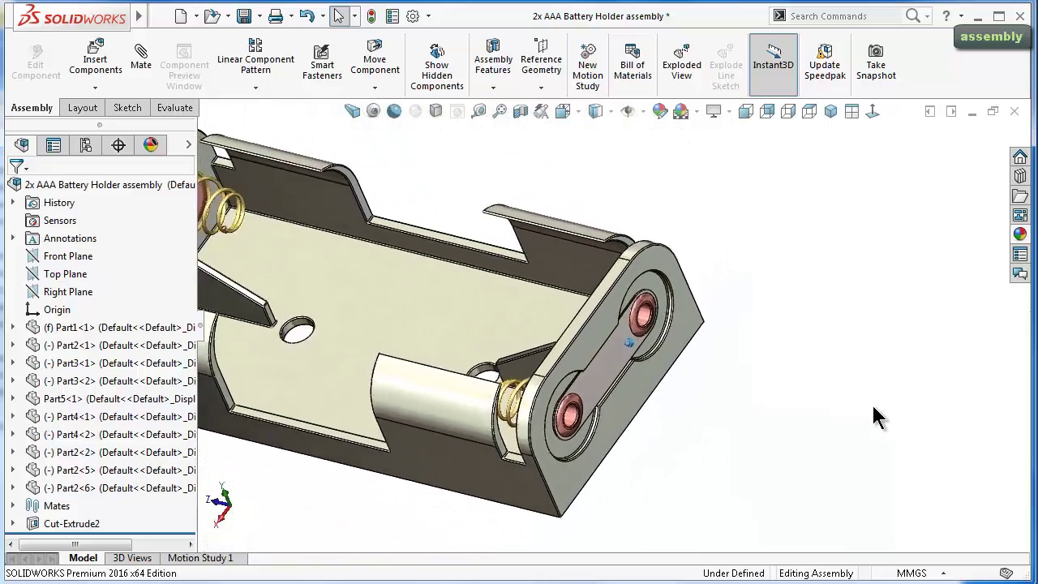
pyautogui.moveTo(876, 417); pyautogui.dragTo(843, 405, button='middle')
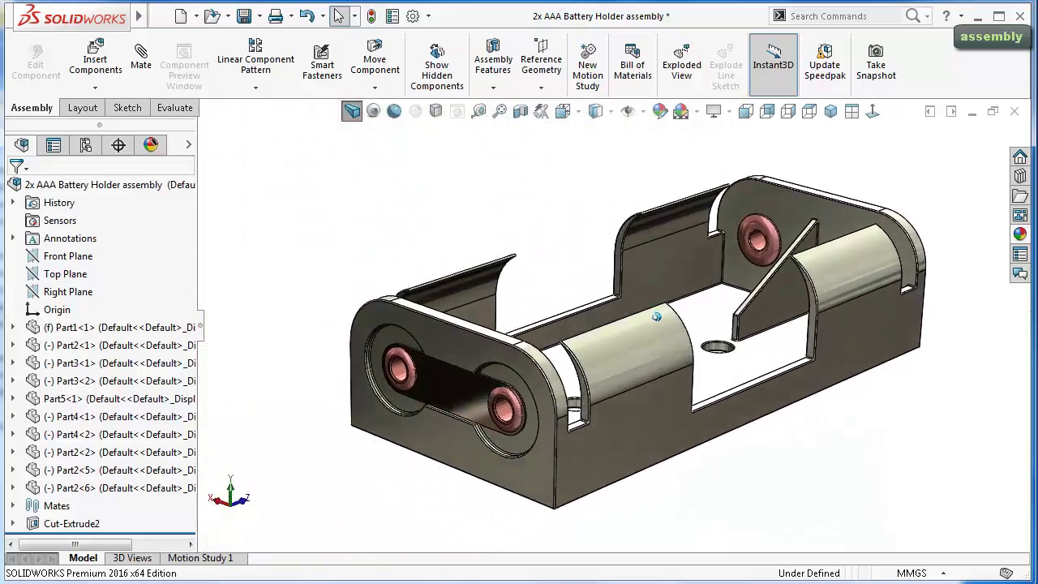
pyautogui.moveTo(656, 317)
pyautogui.mouseDown(button='middle')
pyautogui.moveTo(692, 333)
pyautogui.moveTo(684, 317)
pyautogui.mouseUp(button='middle')
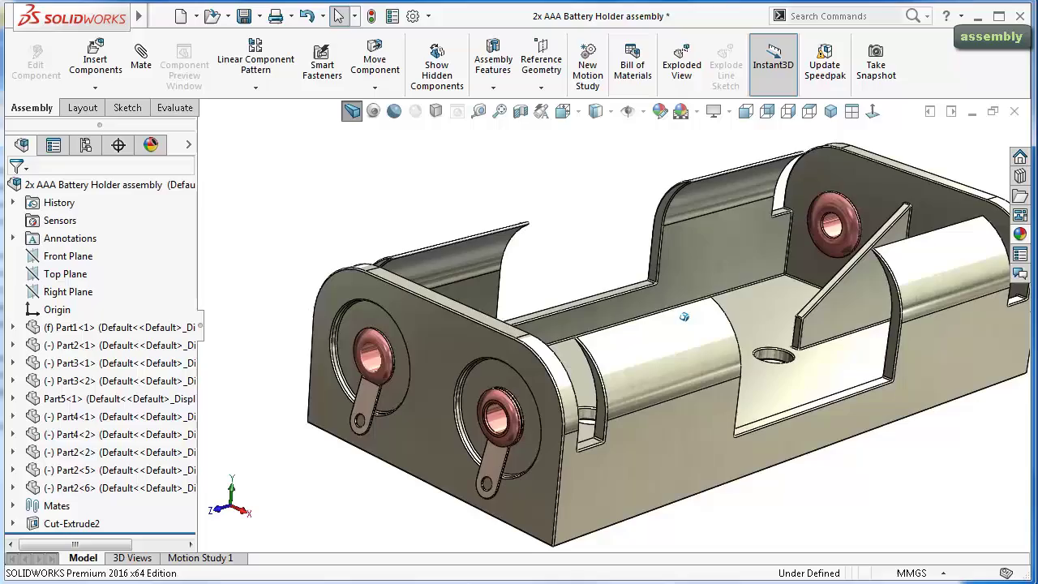
pyautogui.click(398, 112)
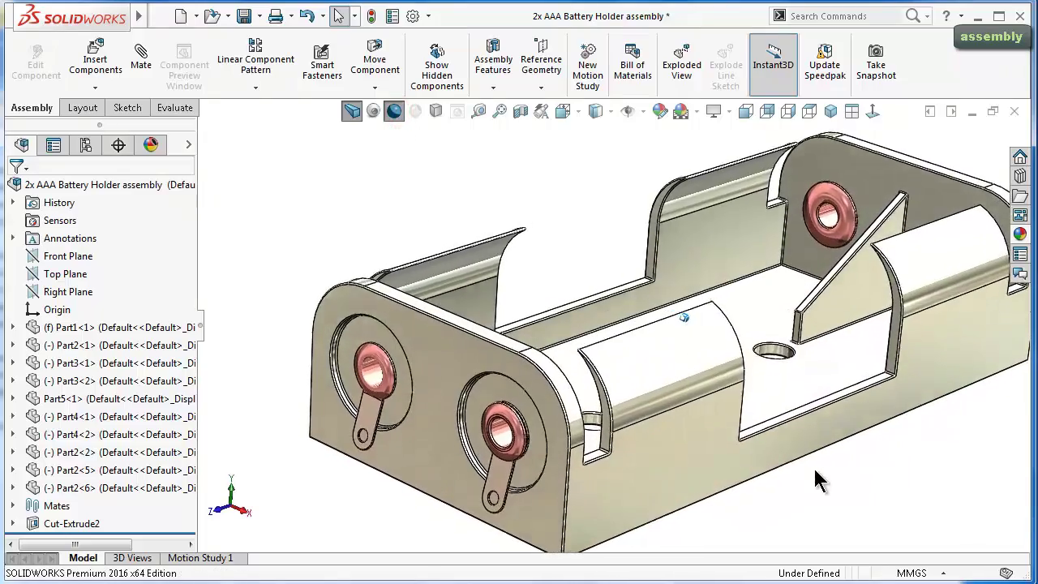
pyautogui.moveTo(686, 316); pyautogui.dragTo(686, 311, button='middle')
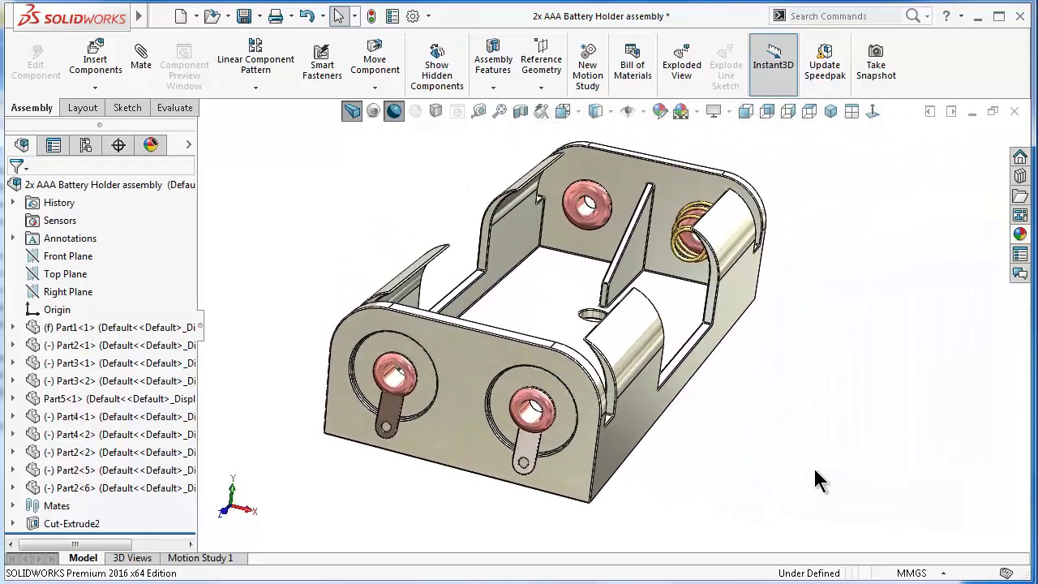
pyautogui.click(200, 326)
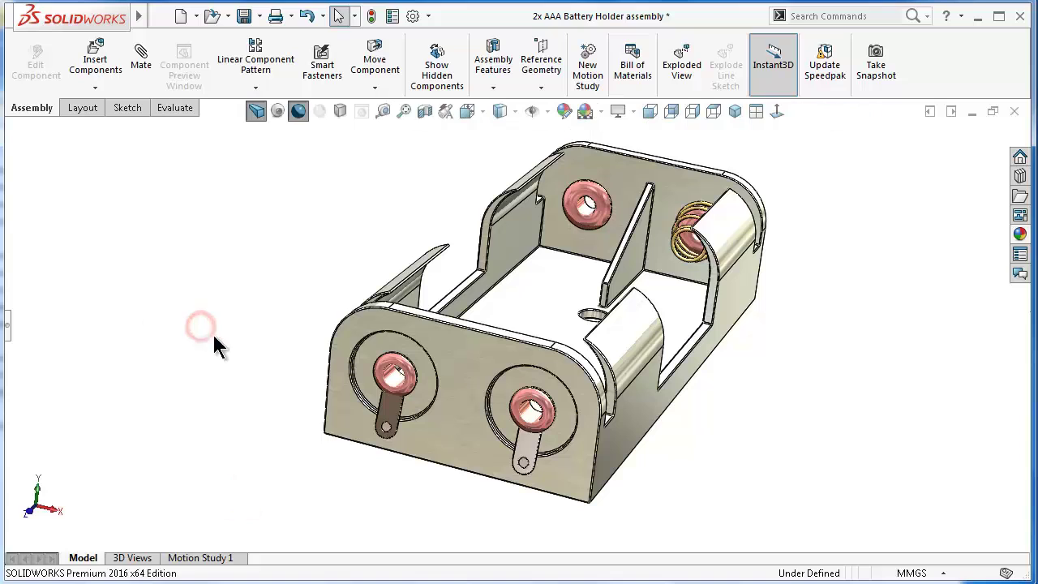